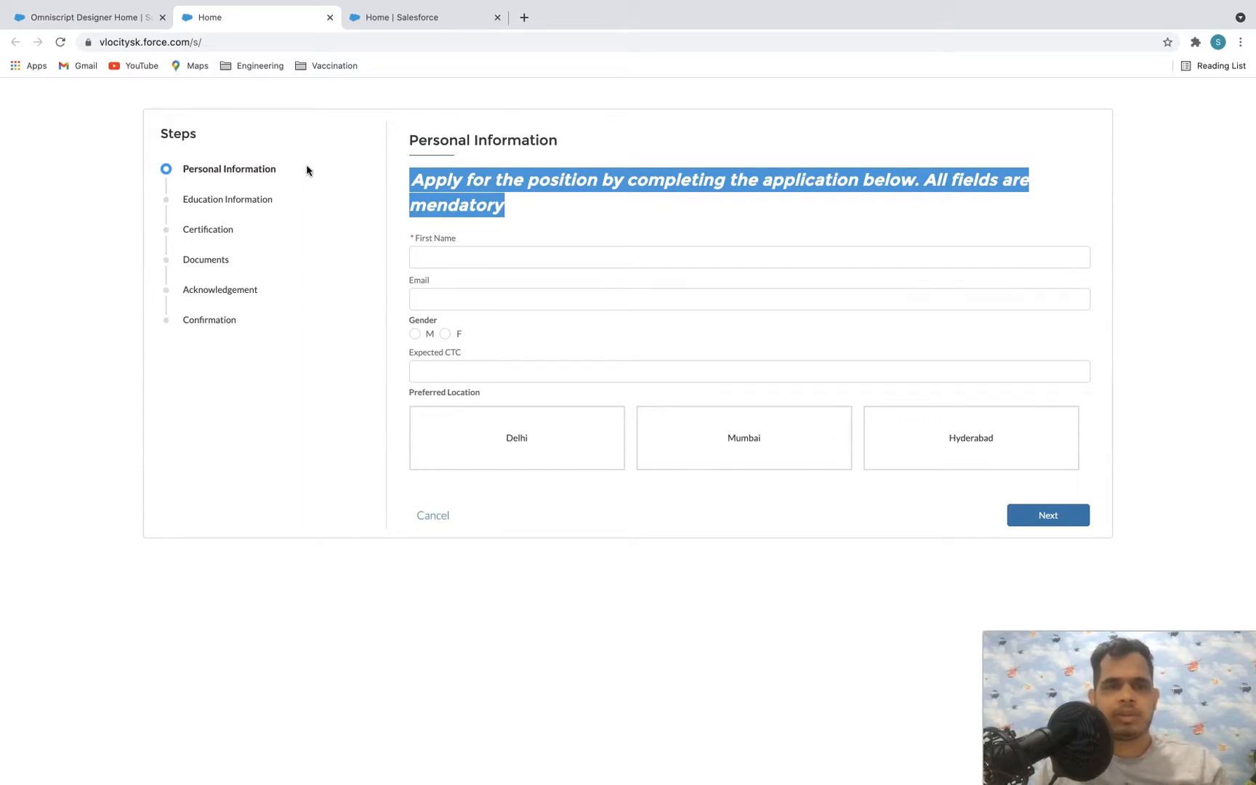
- Review the application form's step list, its instruction heading, and the First Name and Email fields
left_click_drag(161, 133, 260, 309)
left_click(268, 336)
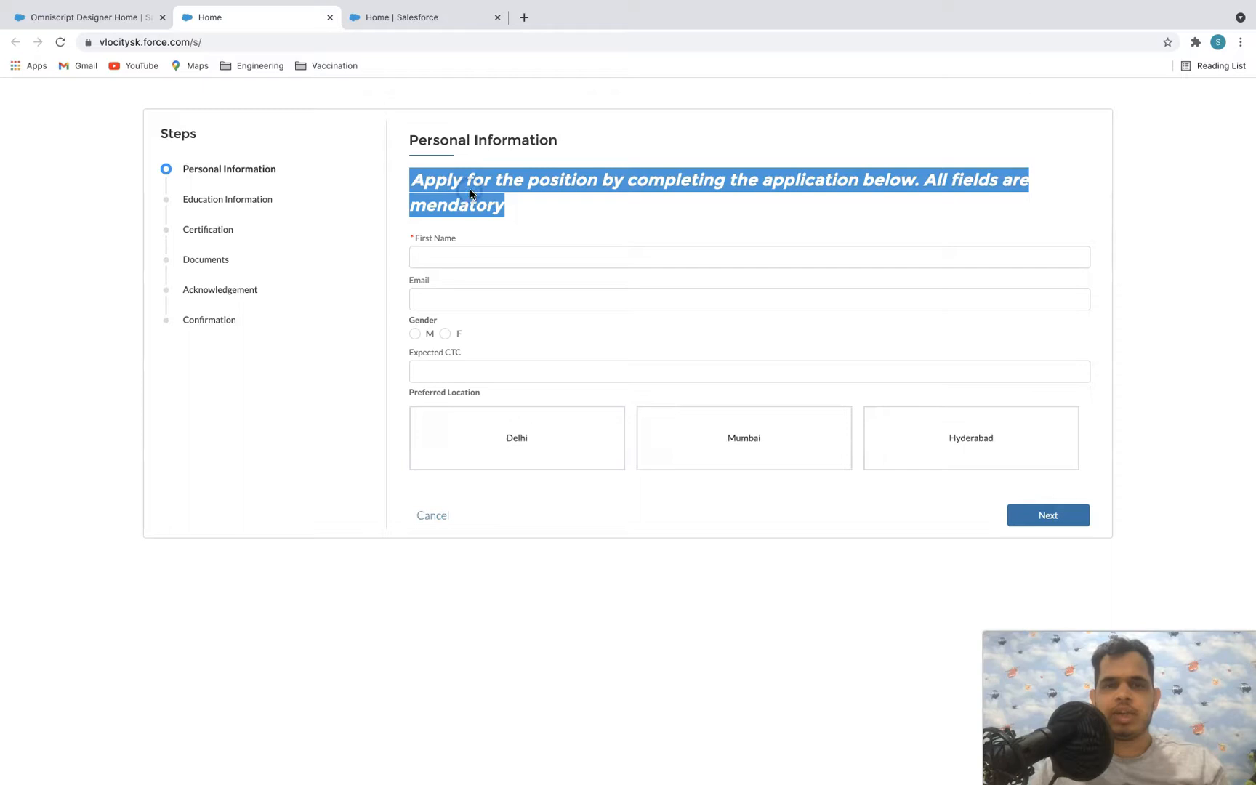
left_click_drag(499, 210, 419, 179)
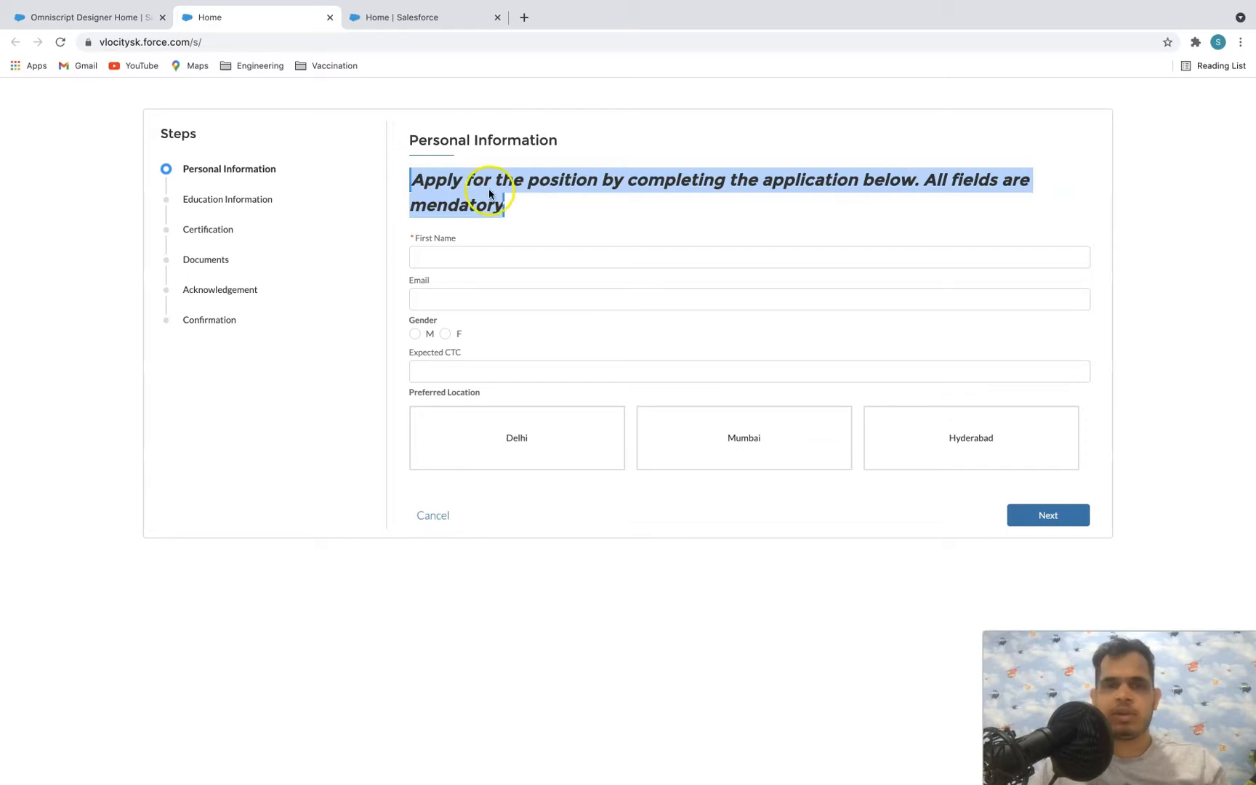
left_click(444, 248)
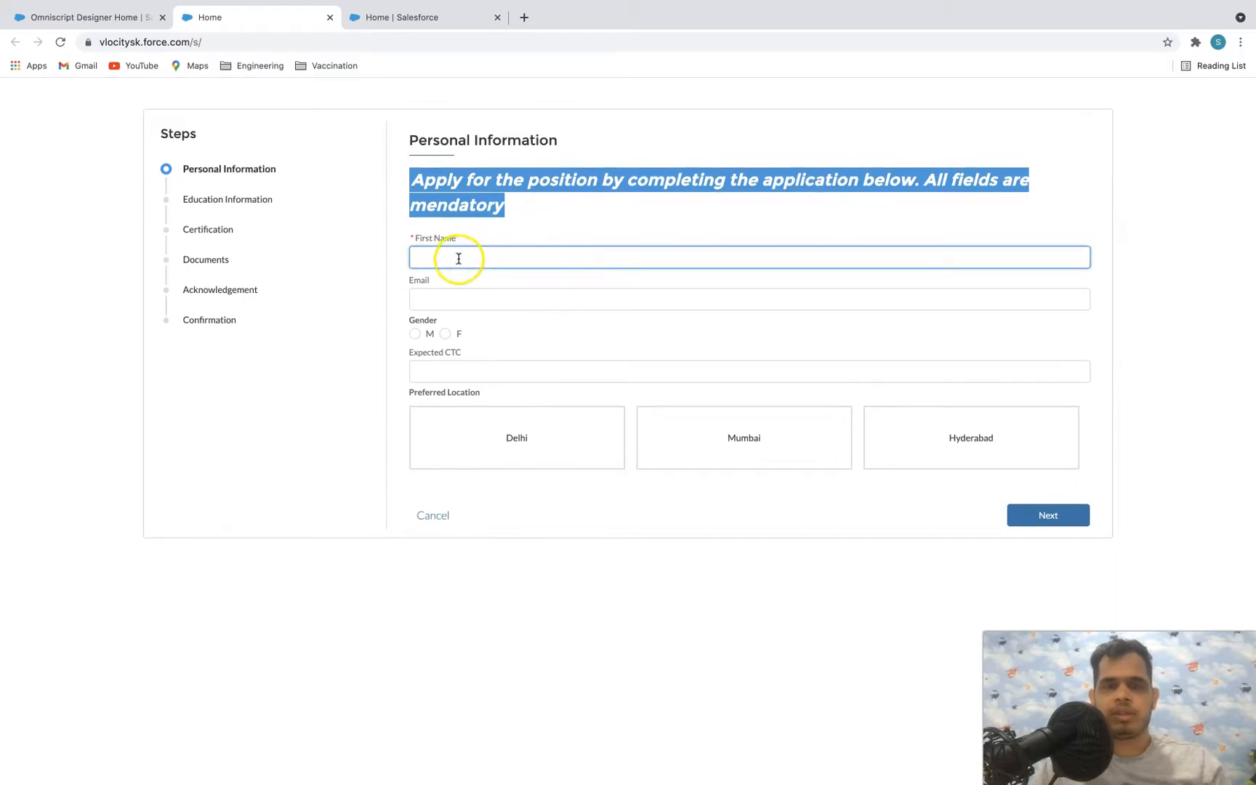
left_click(489, 299)
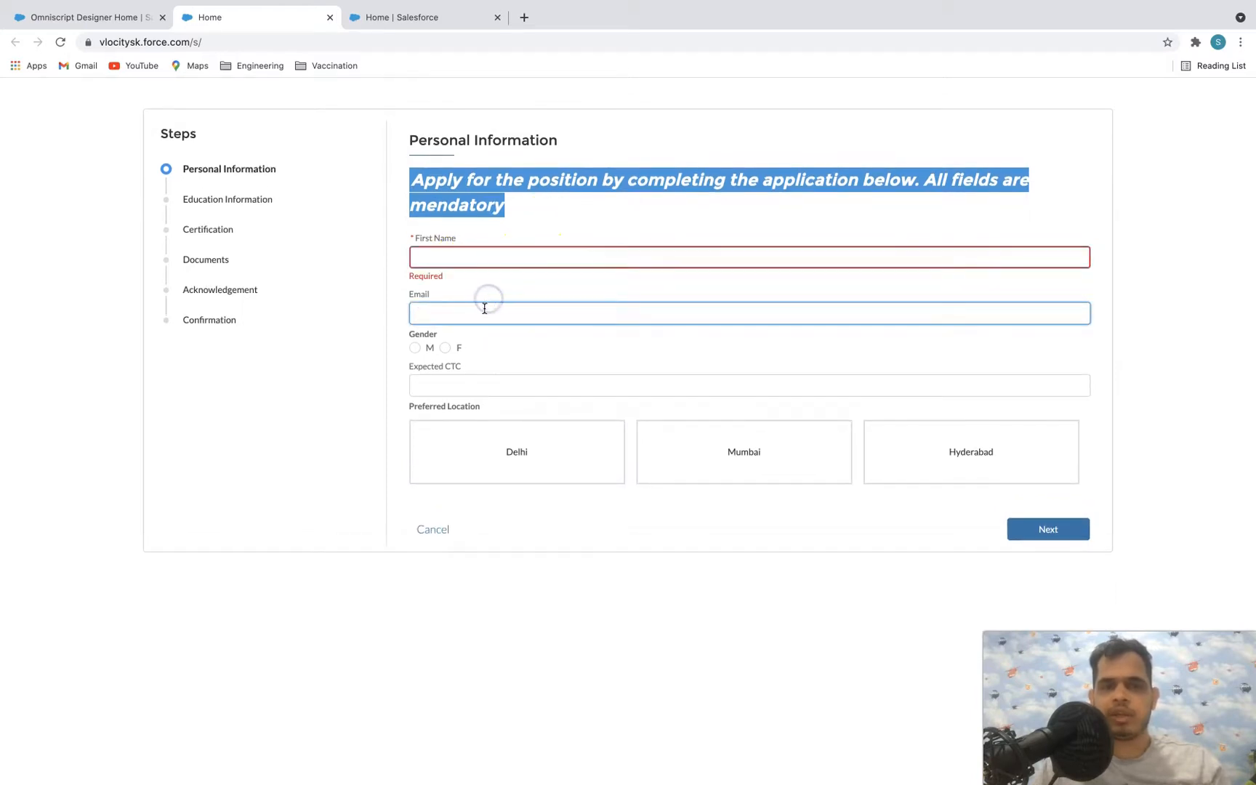
- Set the gender to M, the Expected CTC to 35,325,325, and the preferred locations to Delhi and Mumbai
left_click(414, 348)
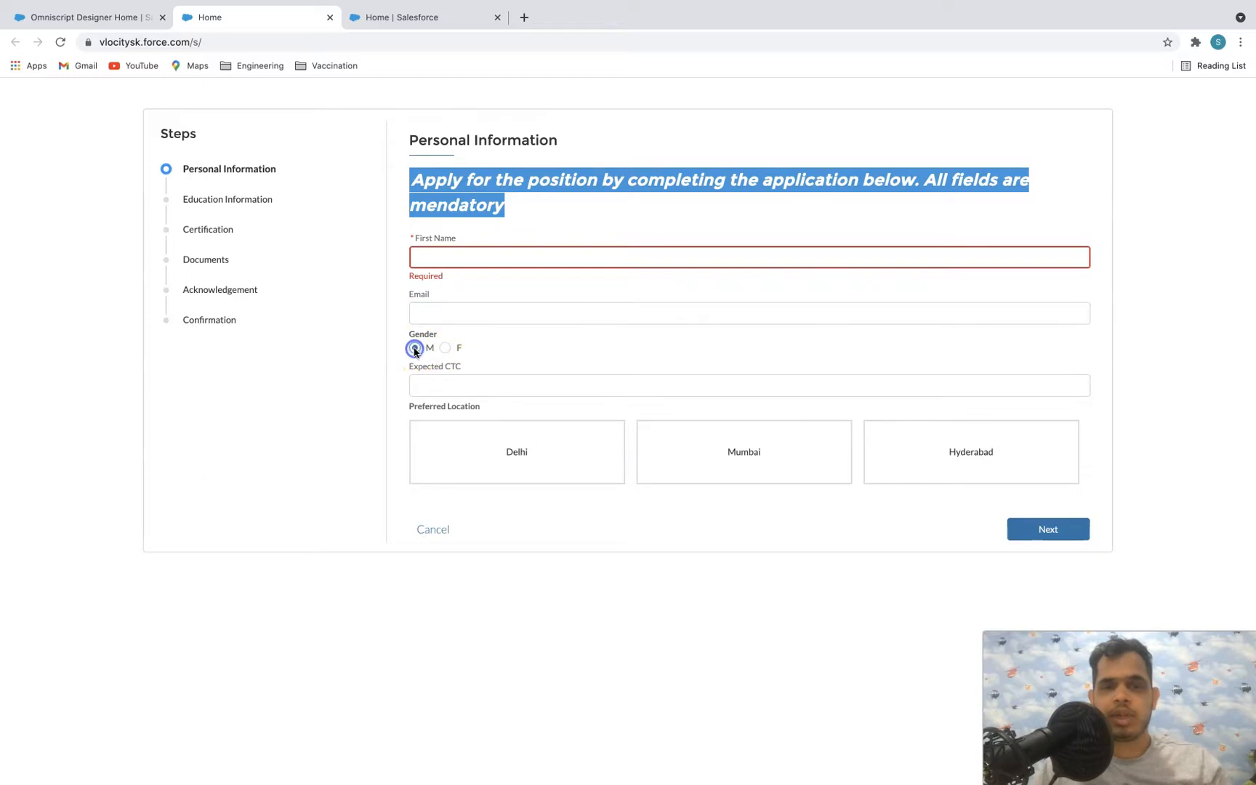
left_click(495, 387)
type("35,325,325")
left_click(427, 389)
mouse_move(426, 388)
left_mouse_down()
mouse_move(482, 386)
mouse_move(413, 385)
left_mouse_up()
left_click(387, 388)
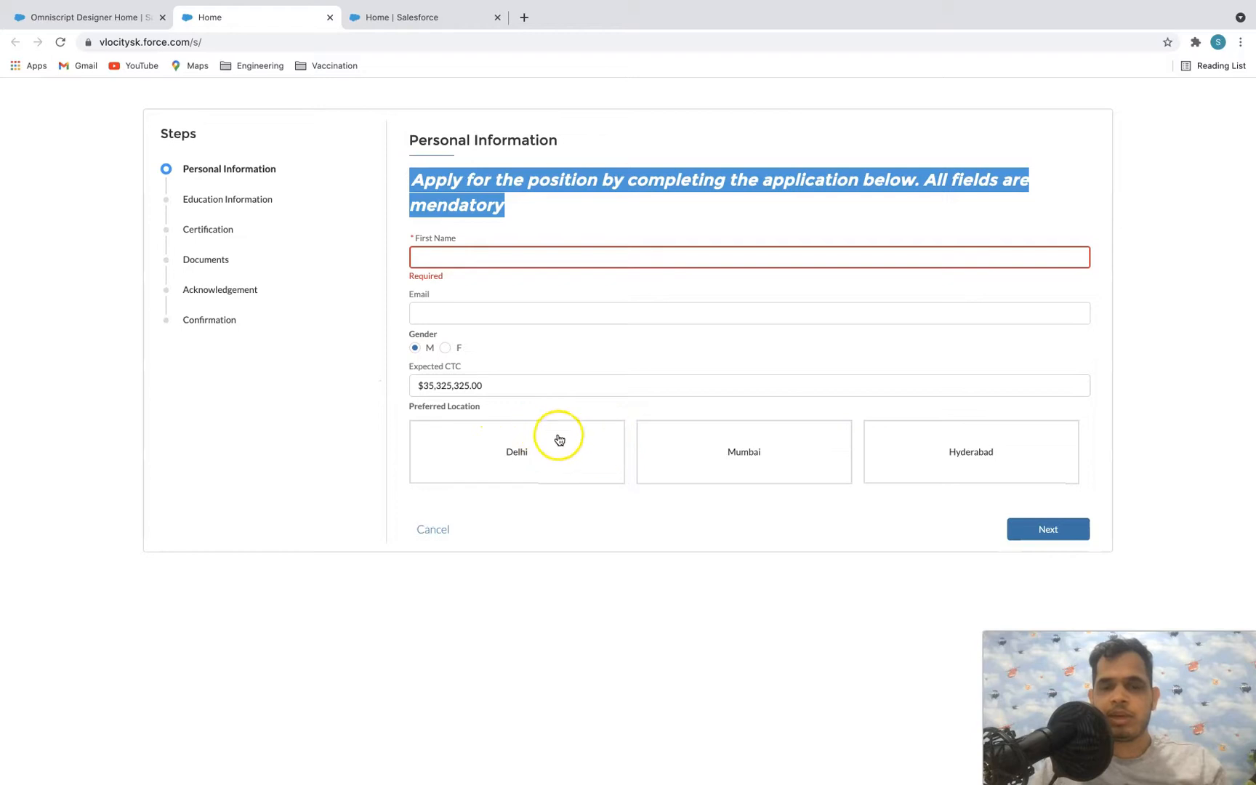
left_click(539, 447)
left_click(747, 445)
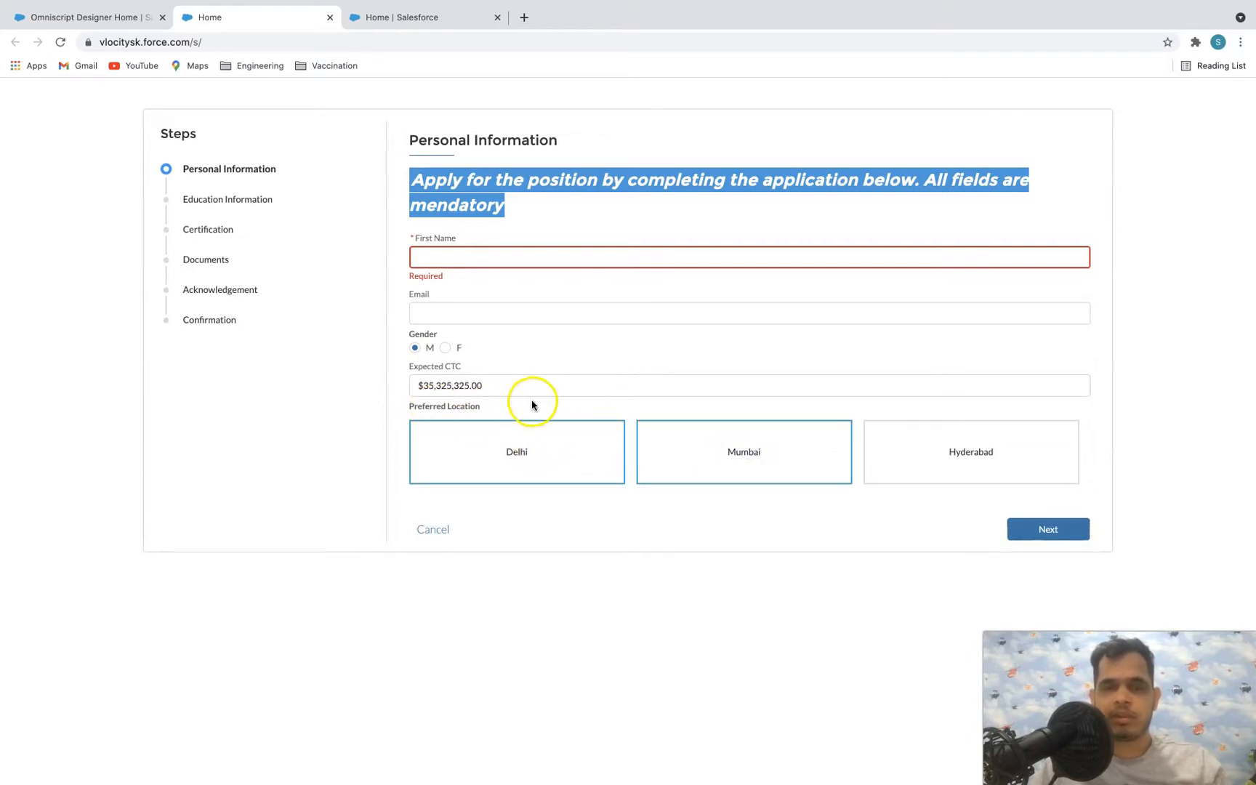
- Enter "test" as the first name and continue to Education Information
left_click(530, 250)
type("test")
left_click(1058, 525)
left_click(1052, 513)
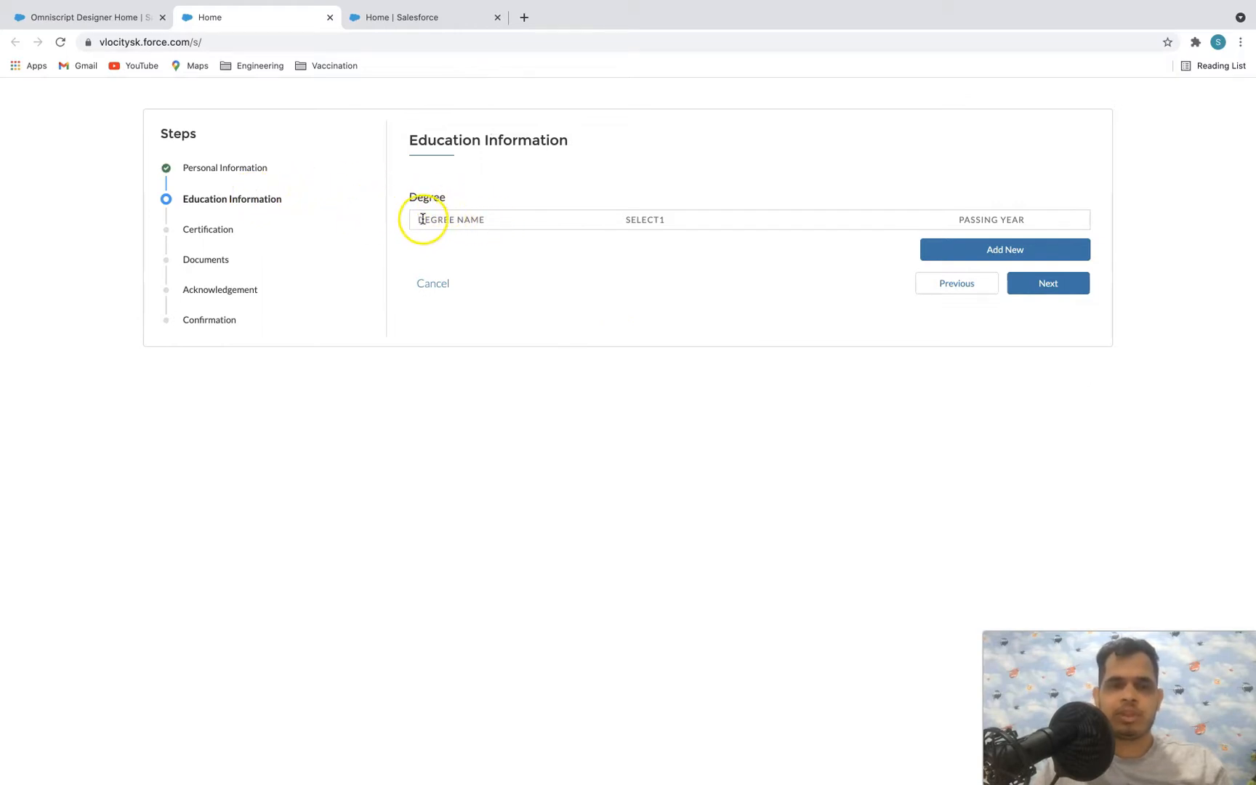
- Add a B.Tech degree from IIT Delhi with passing year 1980 and continue to Certification
left_click_drag(419, 218, 501, 220)
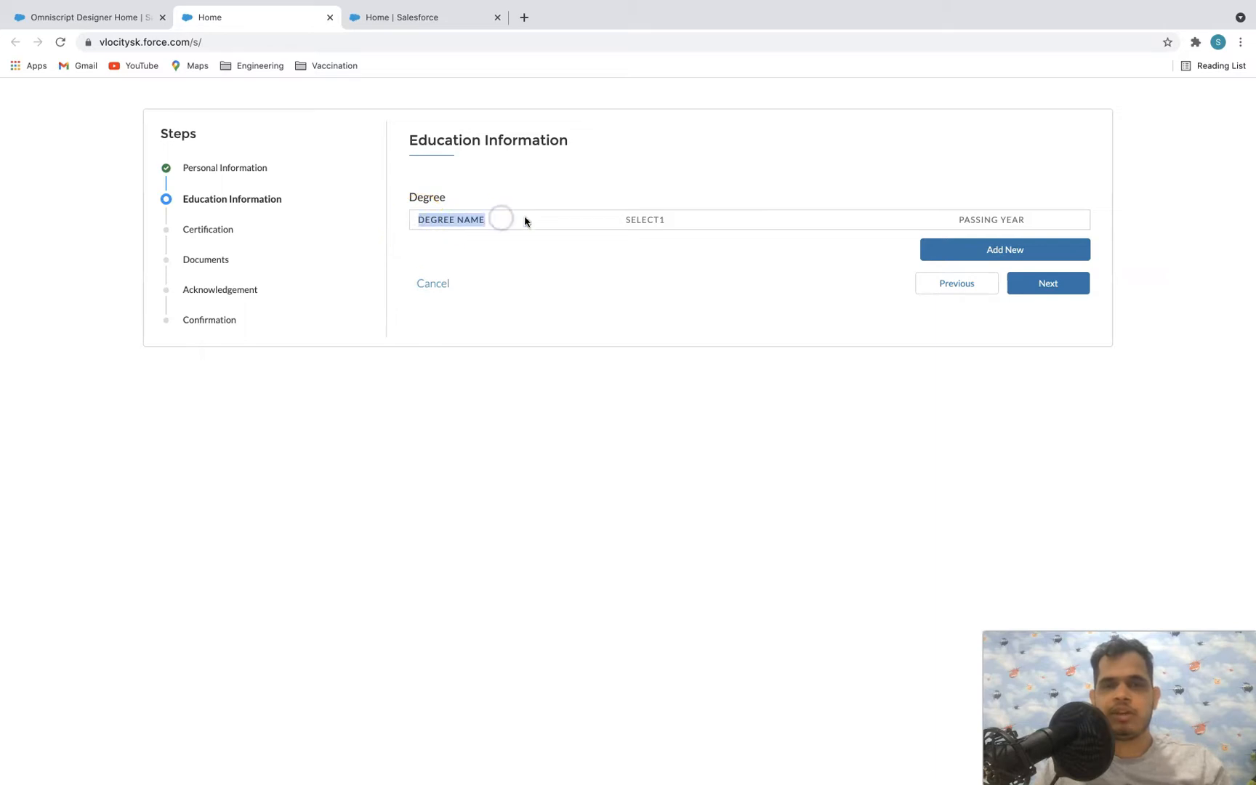
left_click(1002, 250)
left_click(634, 440)
left_click(601, 423)
left_click(869, 437)
type("190")
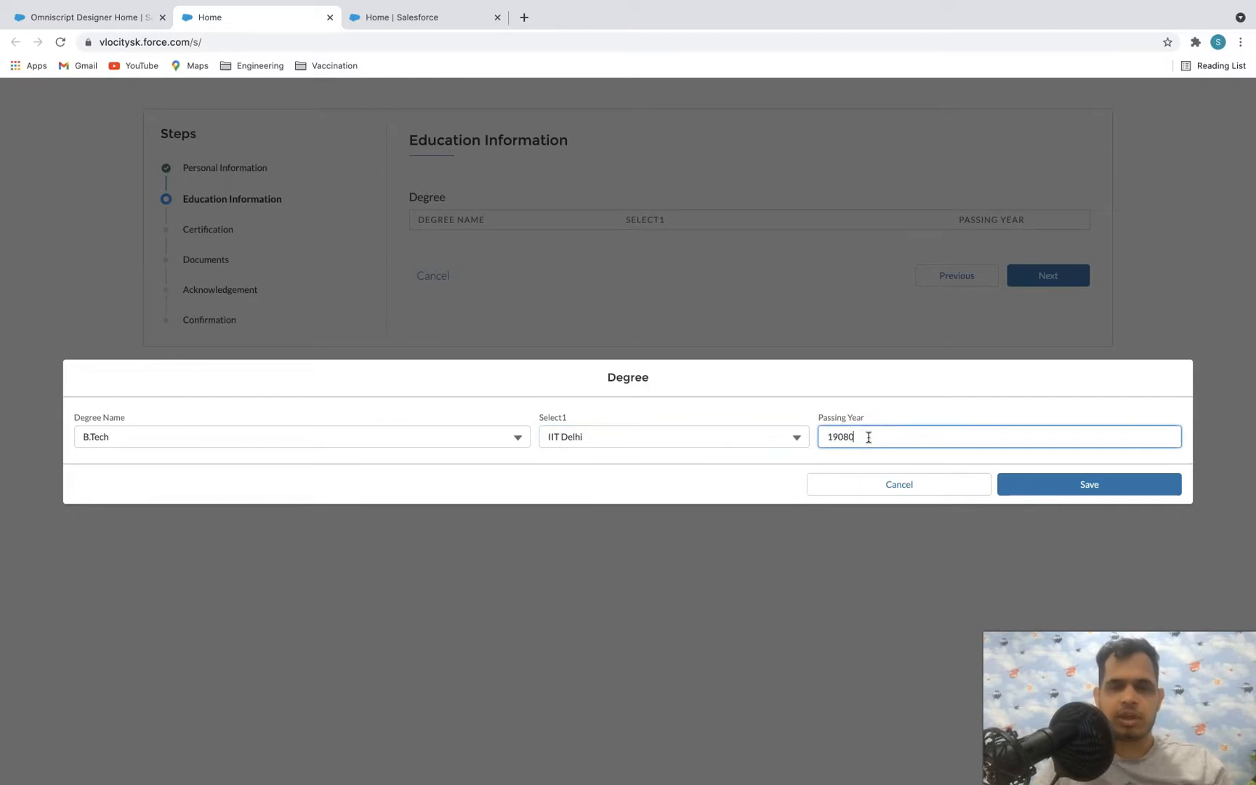
key("BackSpace")
type("80")
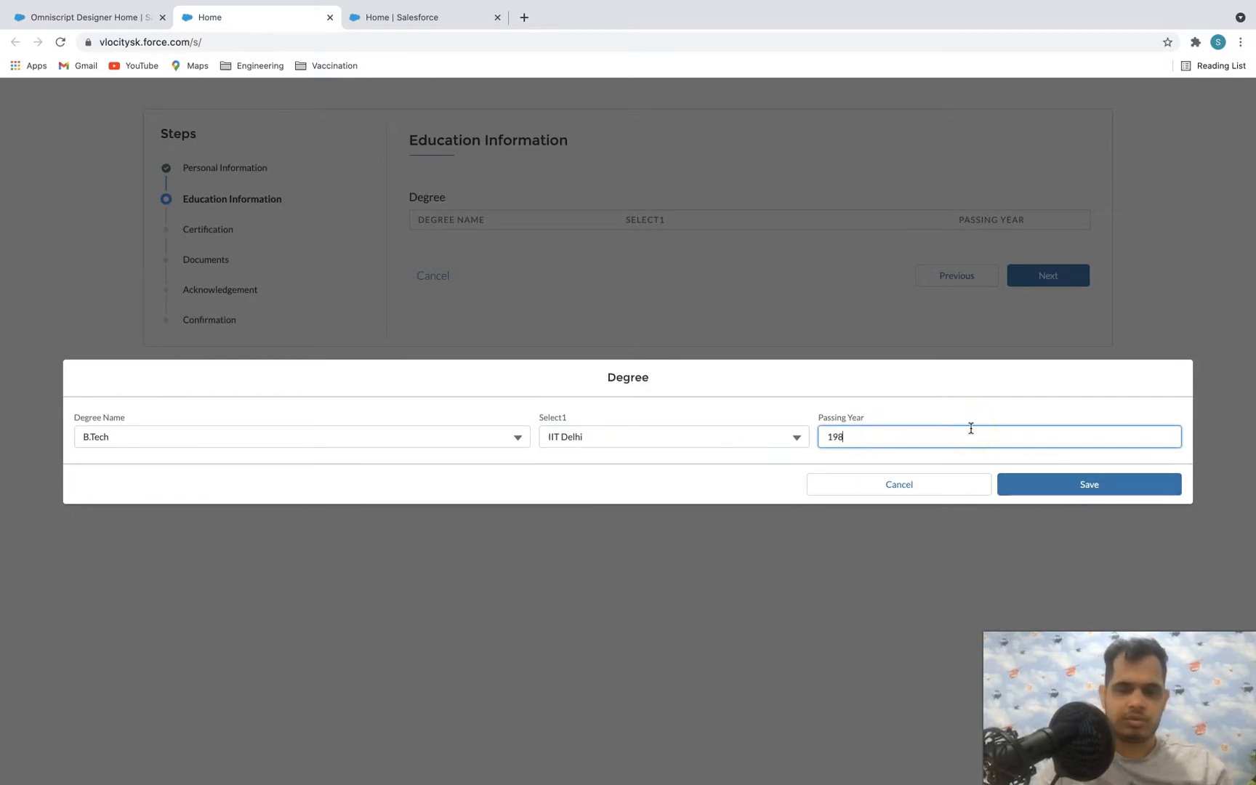
left_click(1066, 484)
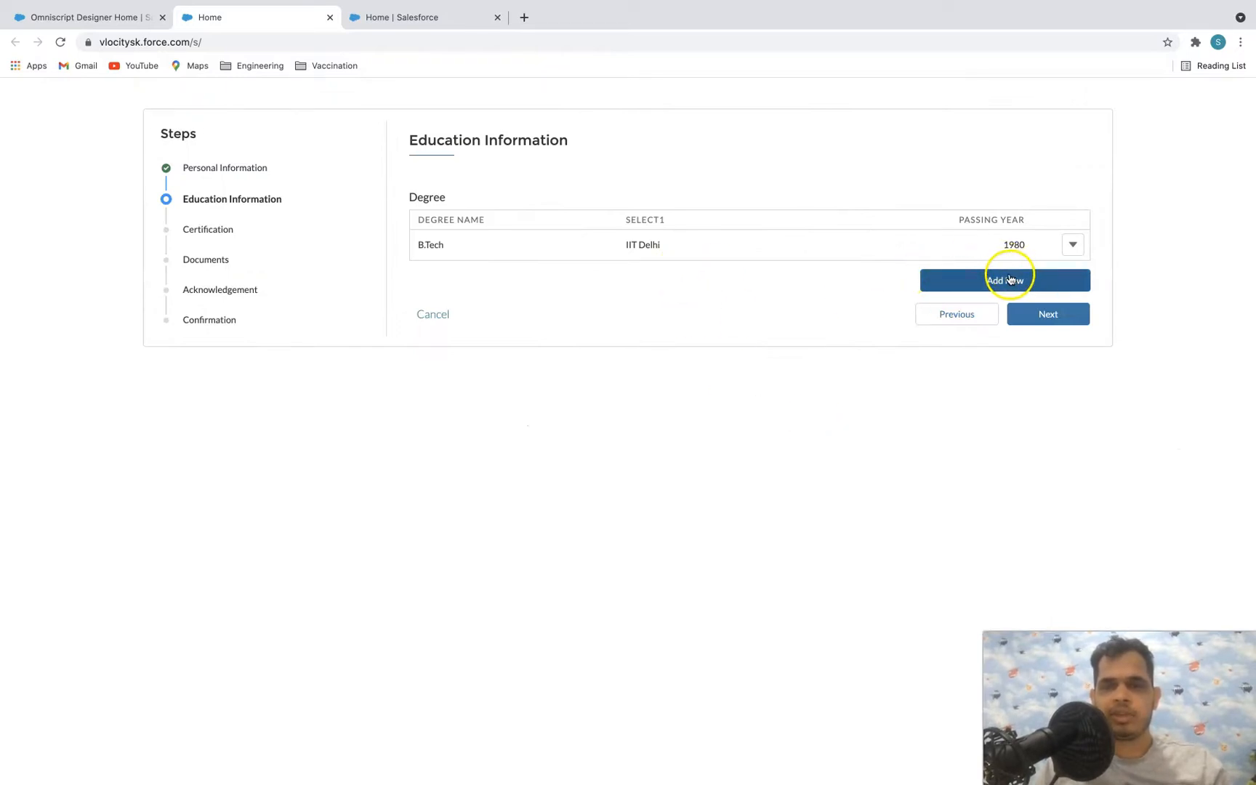
left_click(1022, 329)
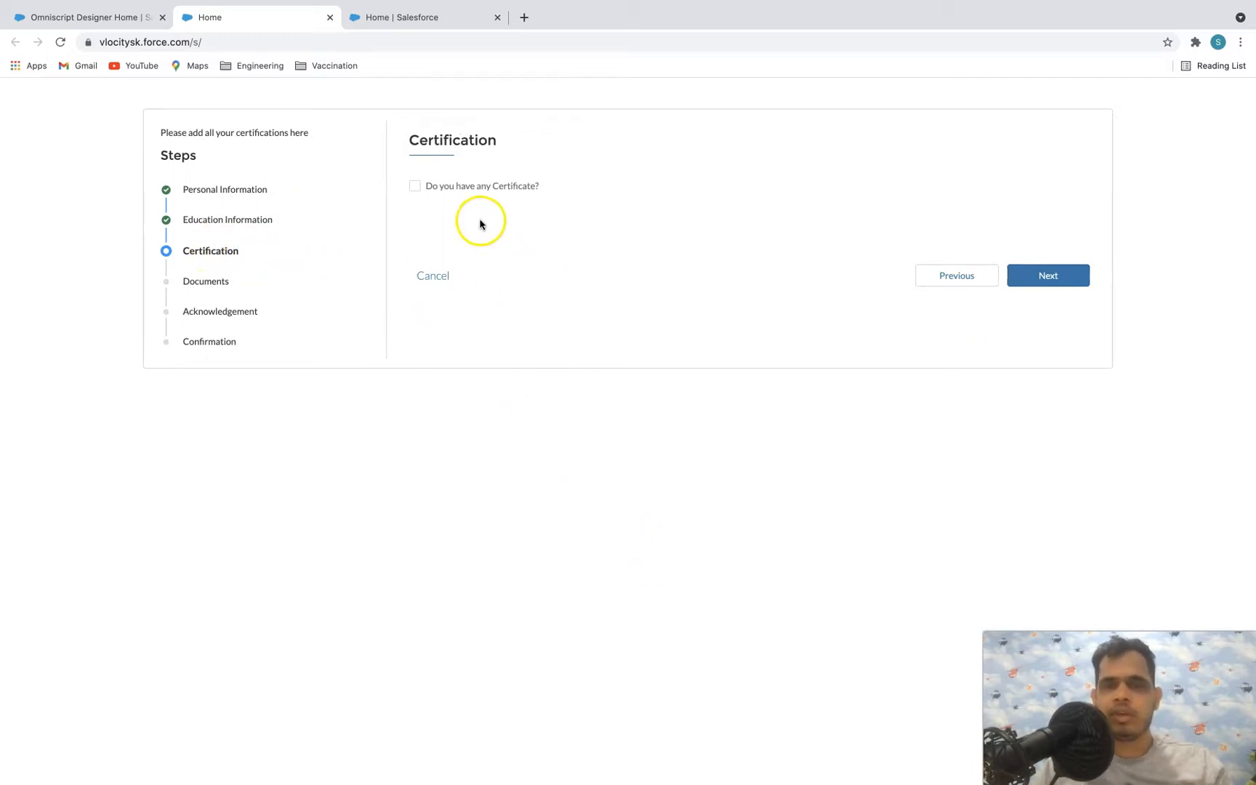
- Indicate that certificates exist, add two extra certificate blocks, and continue to Documents with all of them left blank
left_click(415, 187)
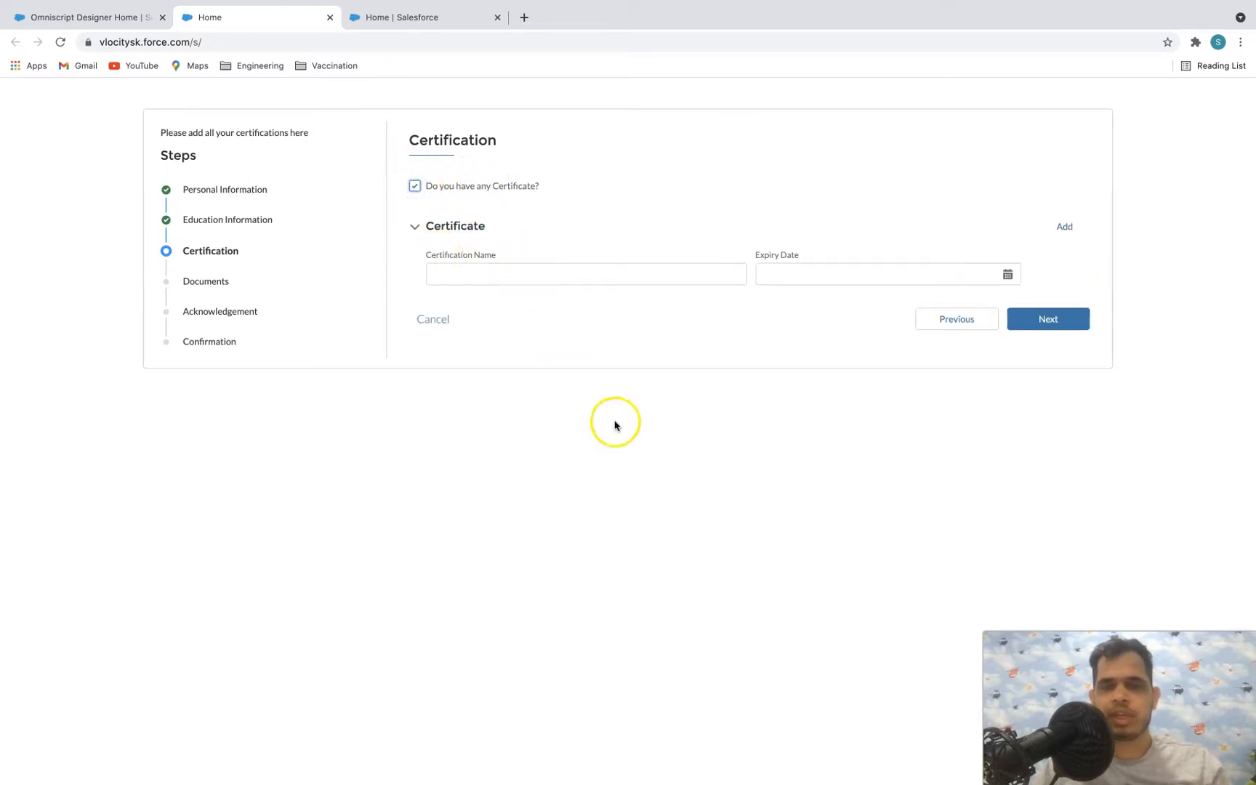
left_click(1063, 227)
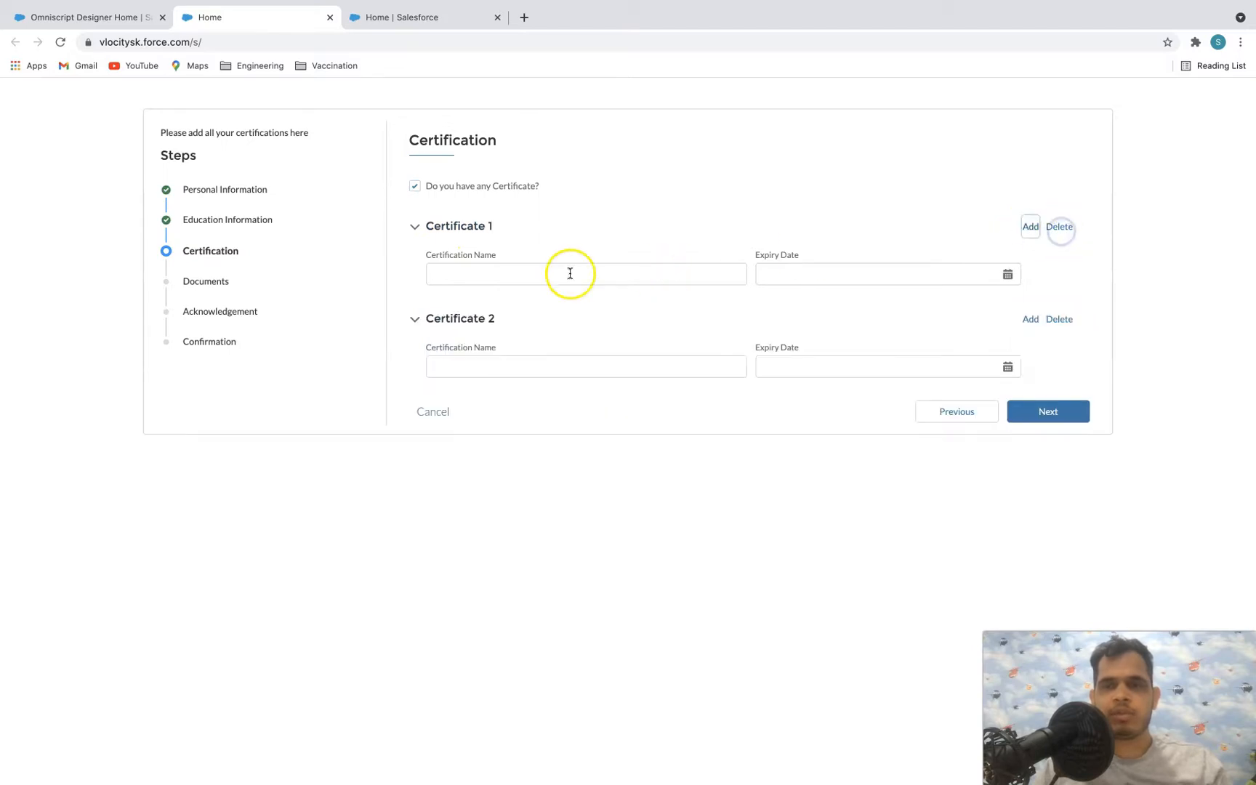
left_click(1031, 319)
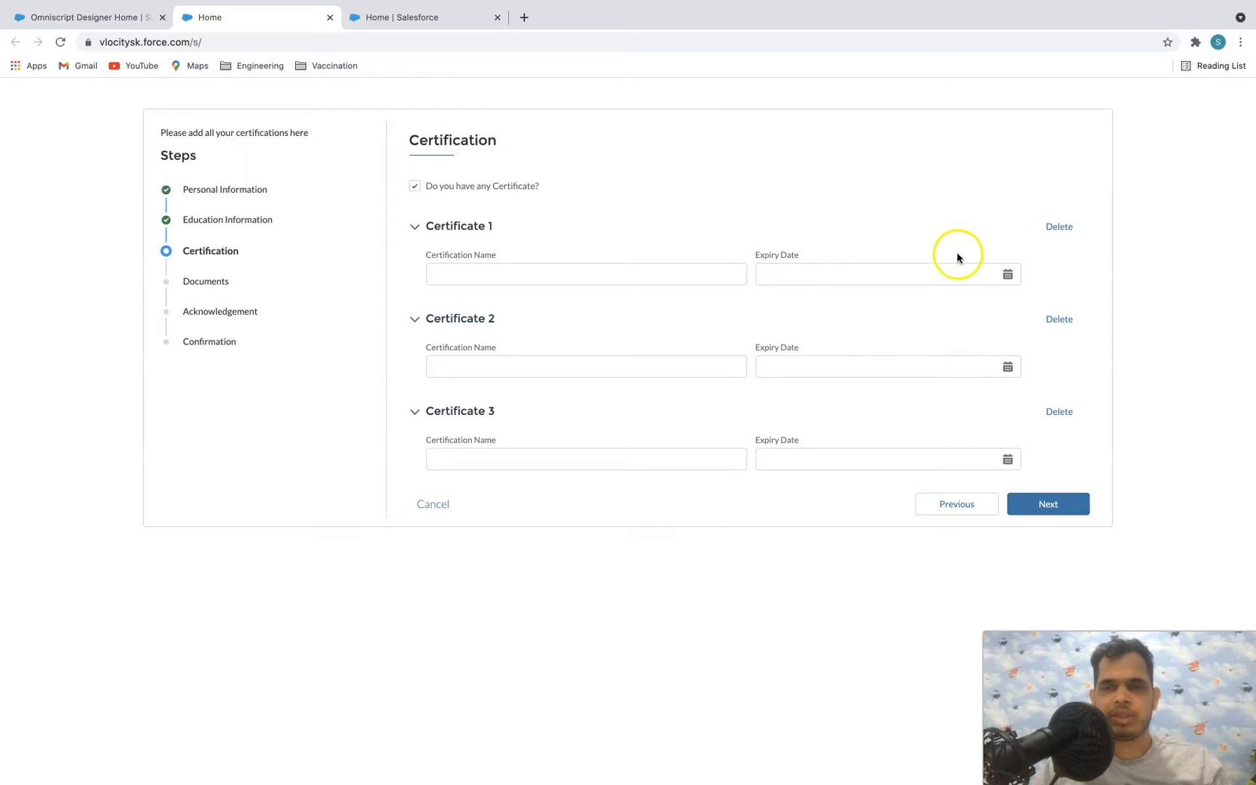
left_click(474, 272)
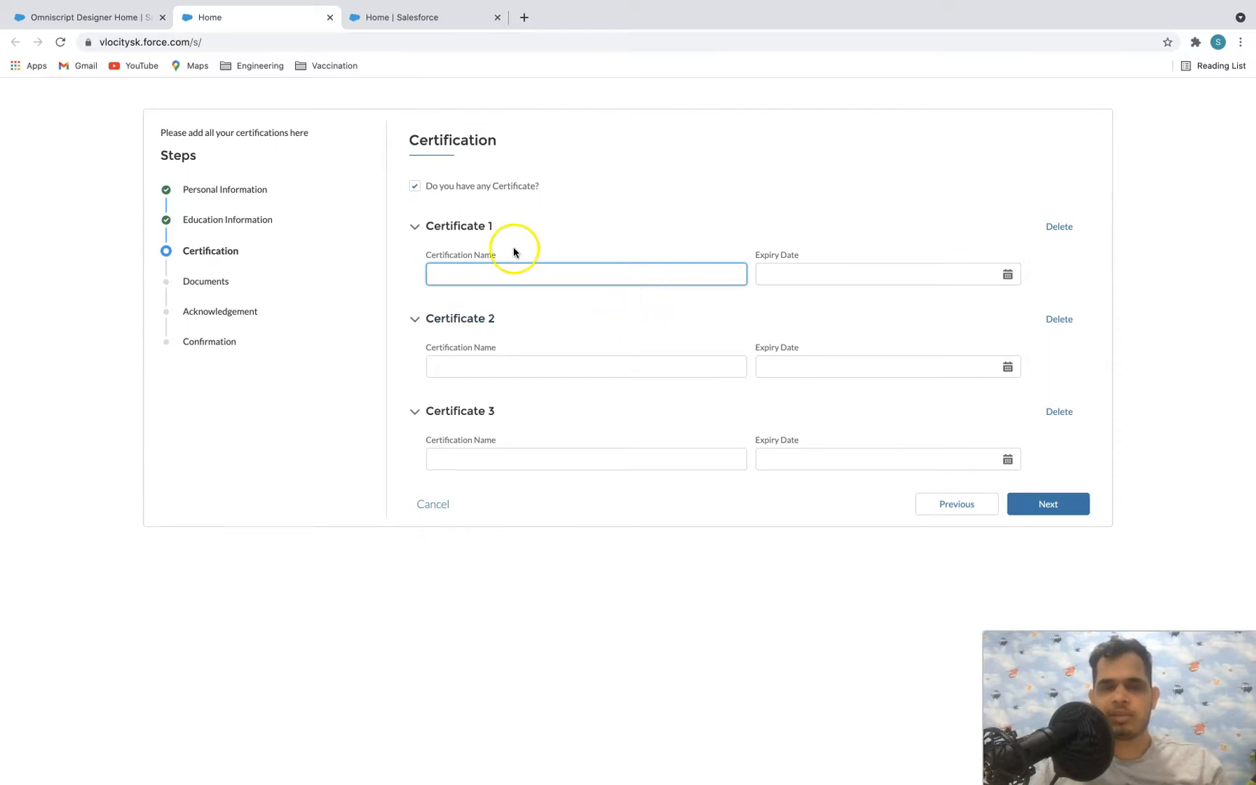
left_click(1061, 503)
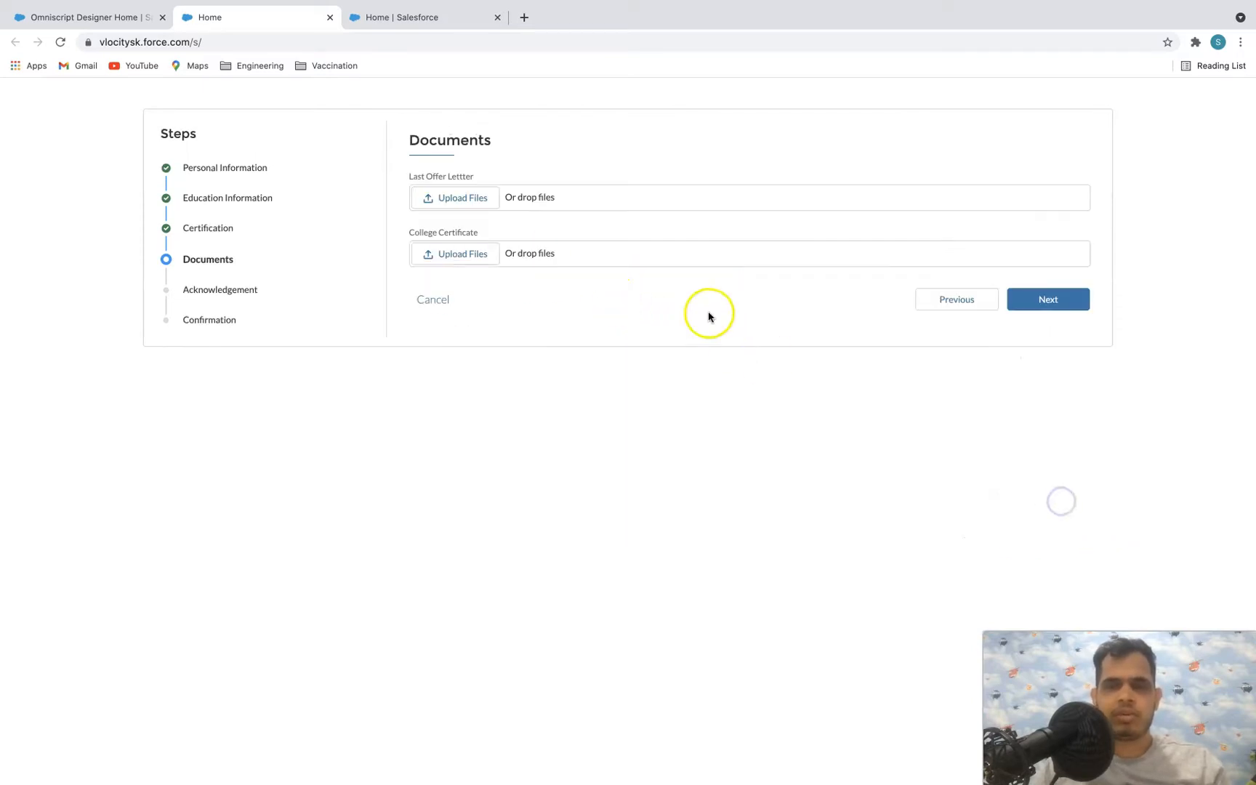
- Skip the document uploads, then agree to the disclosure and proceed to the Confirmation page
left_click(1042, 296)
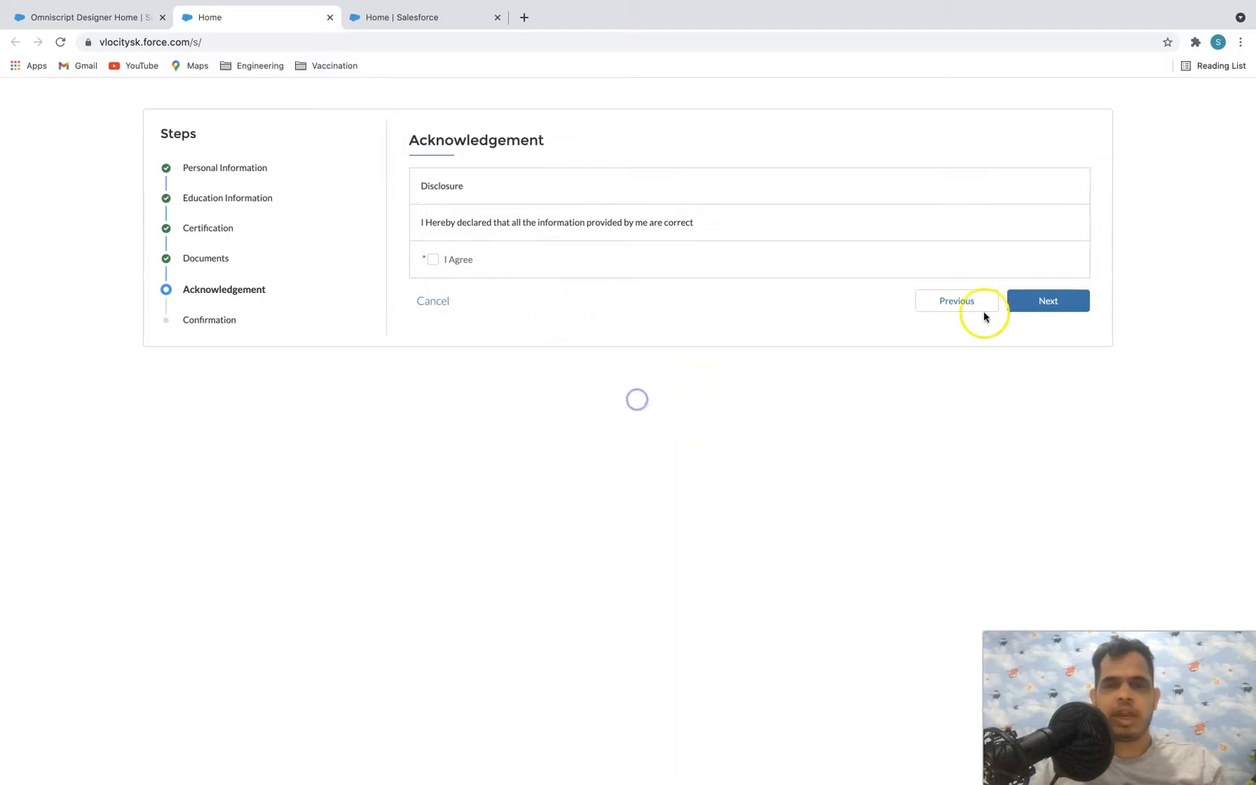
left_click(1018, 305)
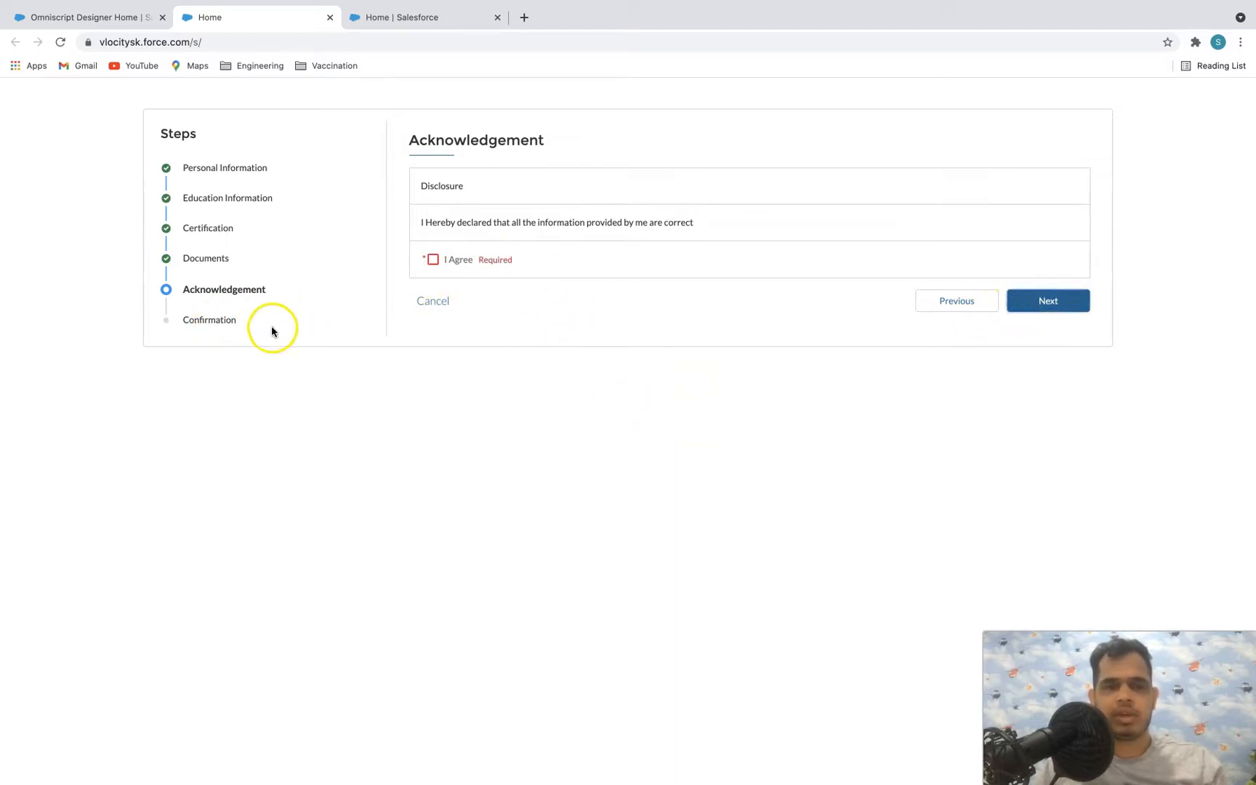
left_click(437, 261)
left_click(1044, 302)
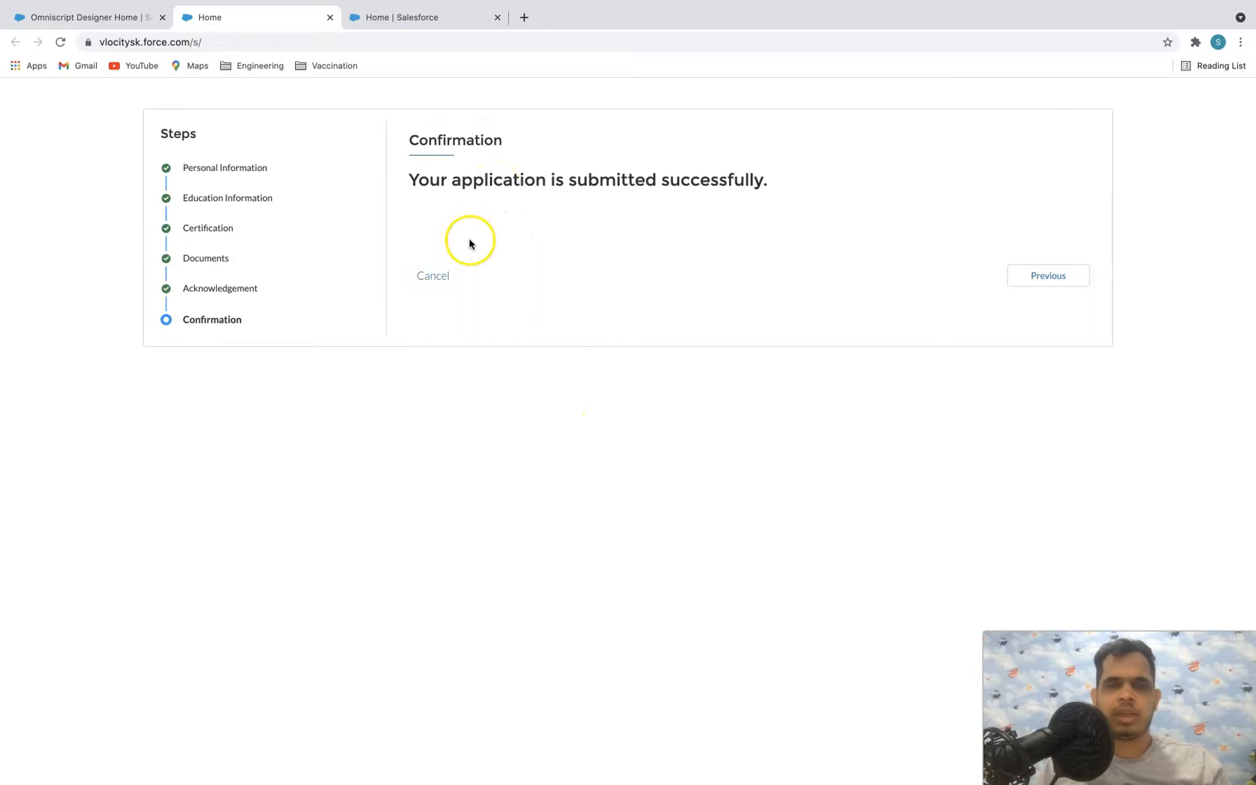
double_click(411, 179)
left_click_drag(490, 178, 791, 186)
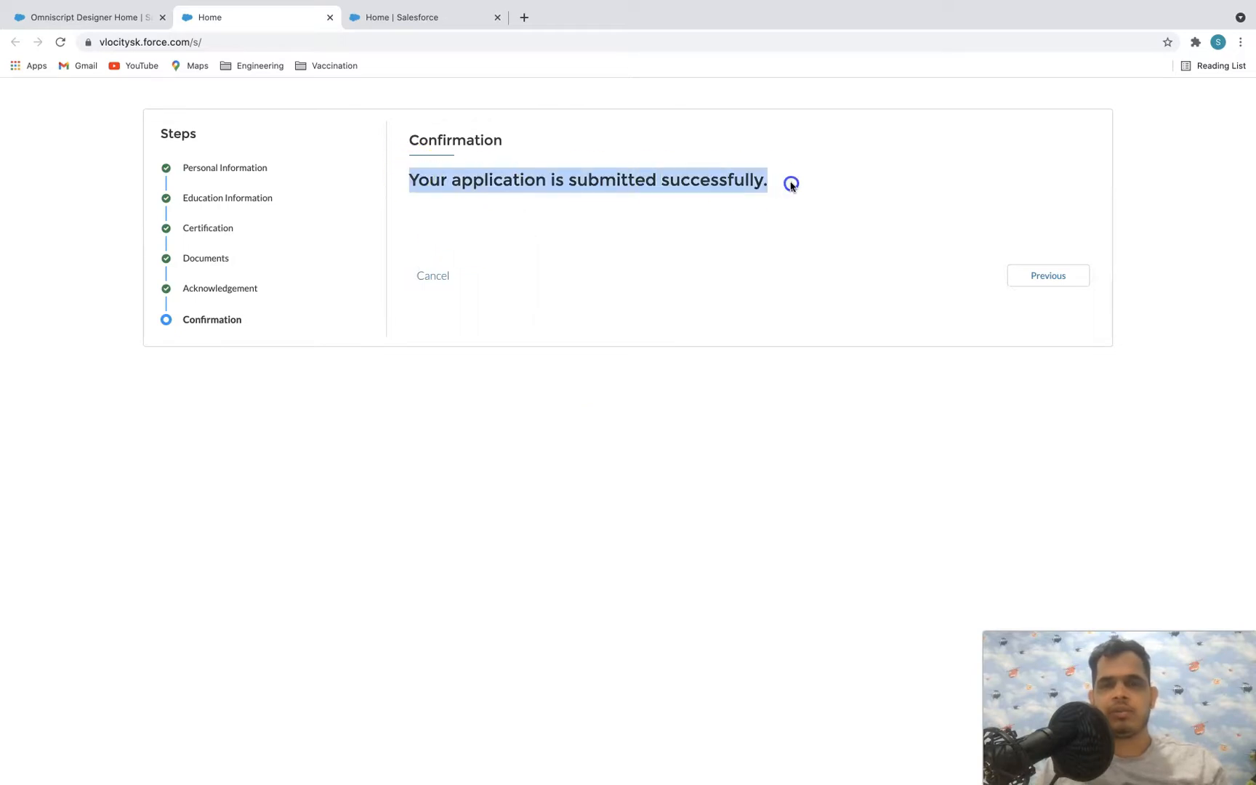
- Switch to the OmniScript Designer in Salesforce and start creating a new OmniScript
left_click(107, 19)
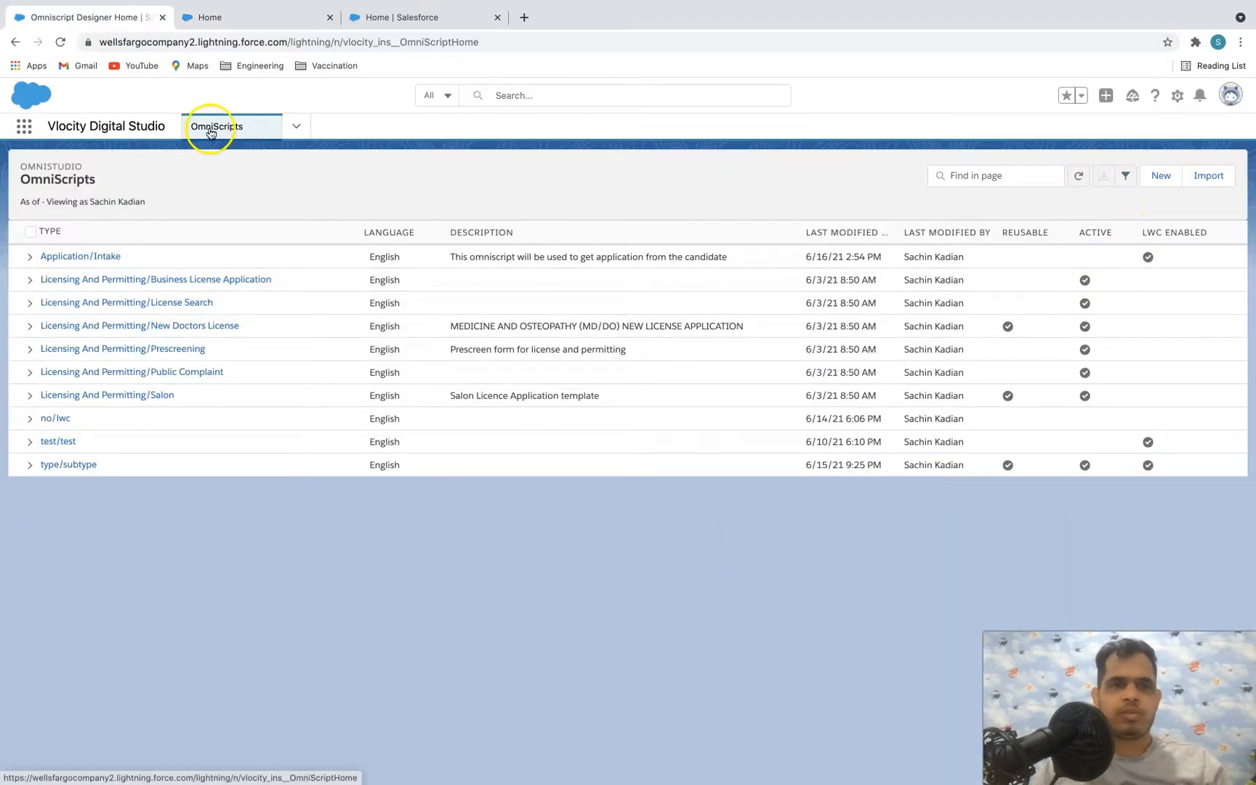
left_click(1162, 176)
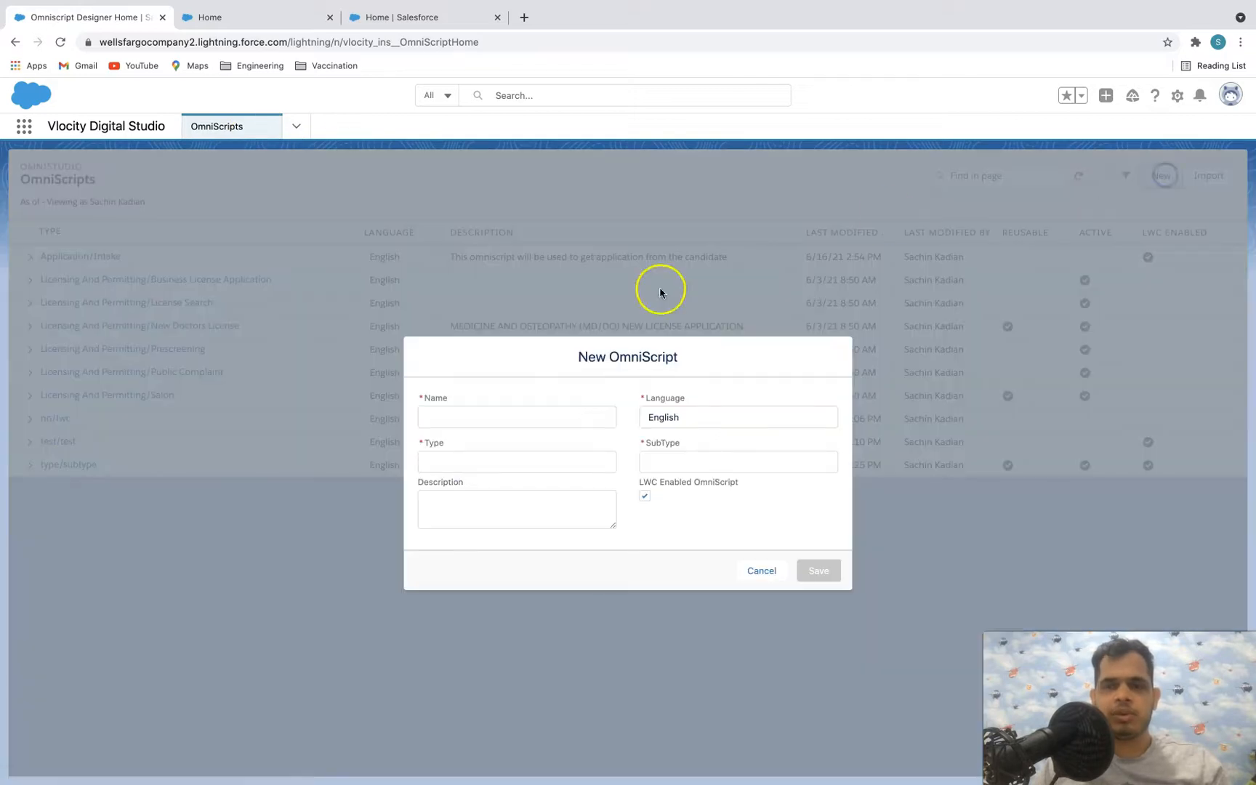
scroll(590, 374, "down", 1)
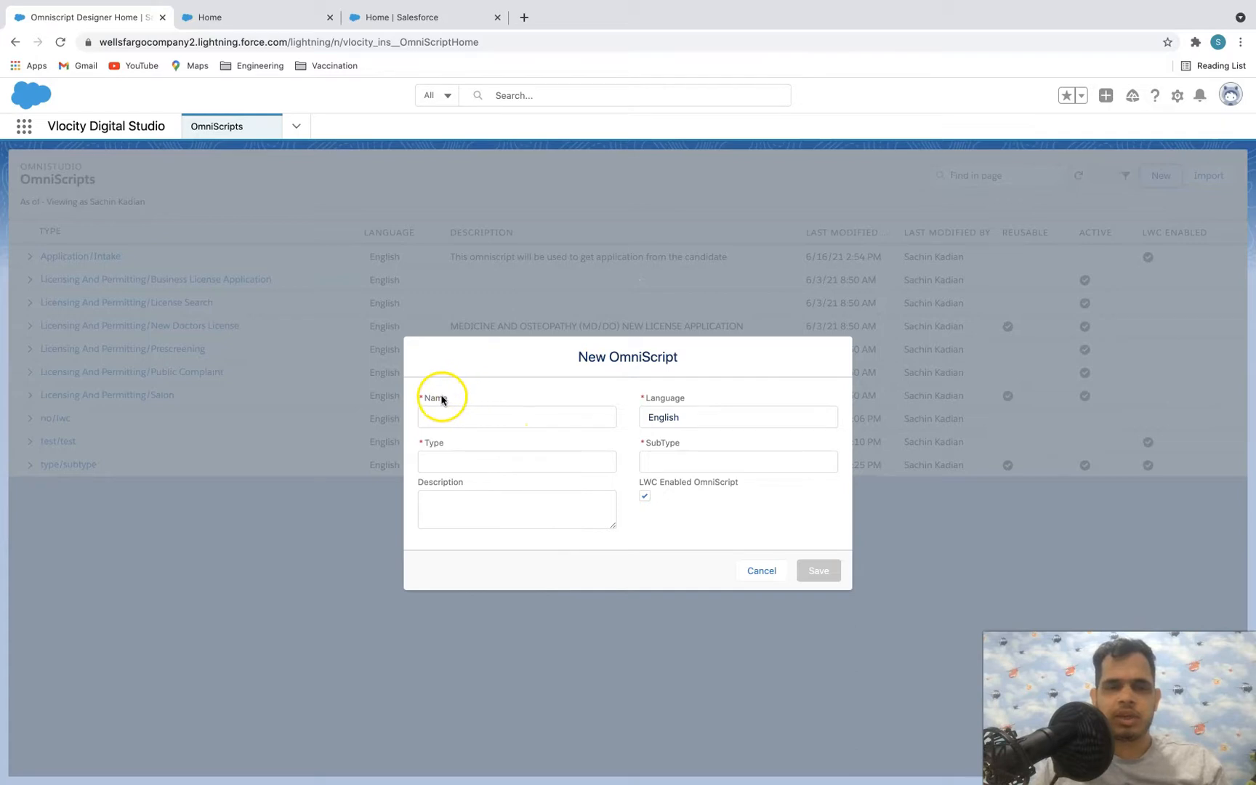
- Examine the Name, Type, SubType, Language and Description fields of the new OmniScript form
left_click_drag(427, 400, 484, 394)
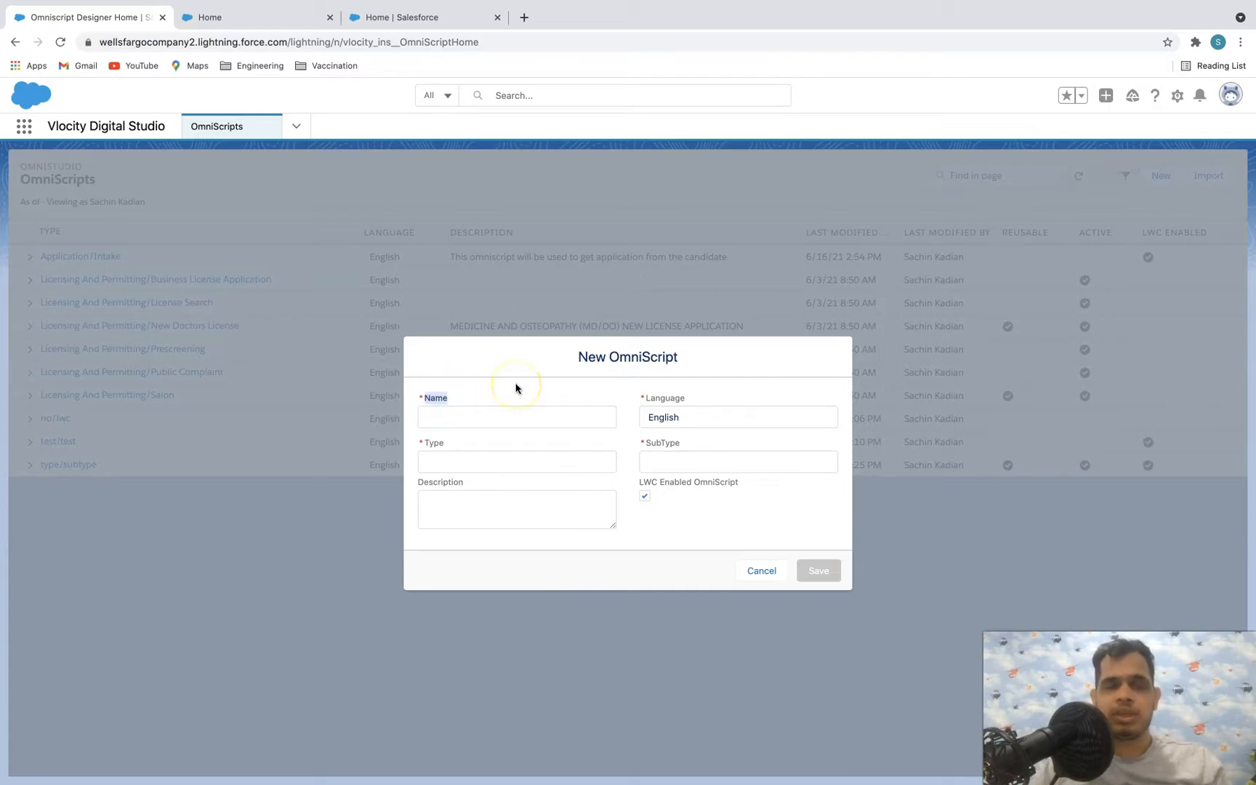
left_click(458, 397)
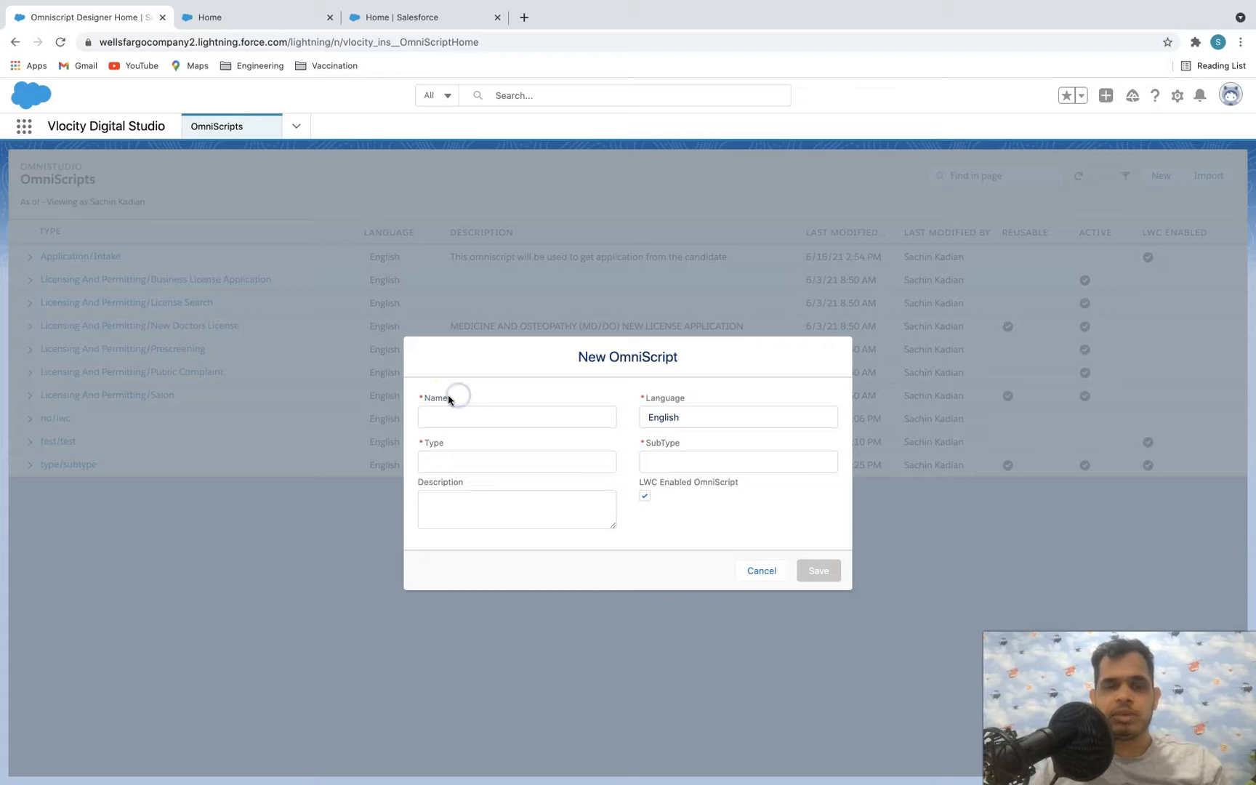
left_click(449, 398)
left_click(435, 396)
left_click(466, 397)
left_click(452, 399)
left_click(553, 404)
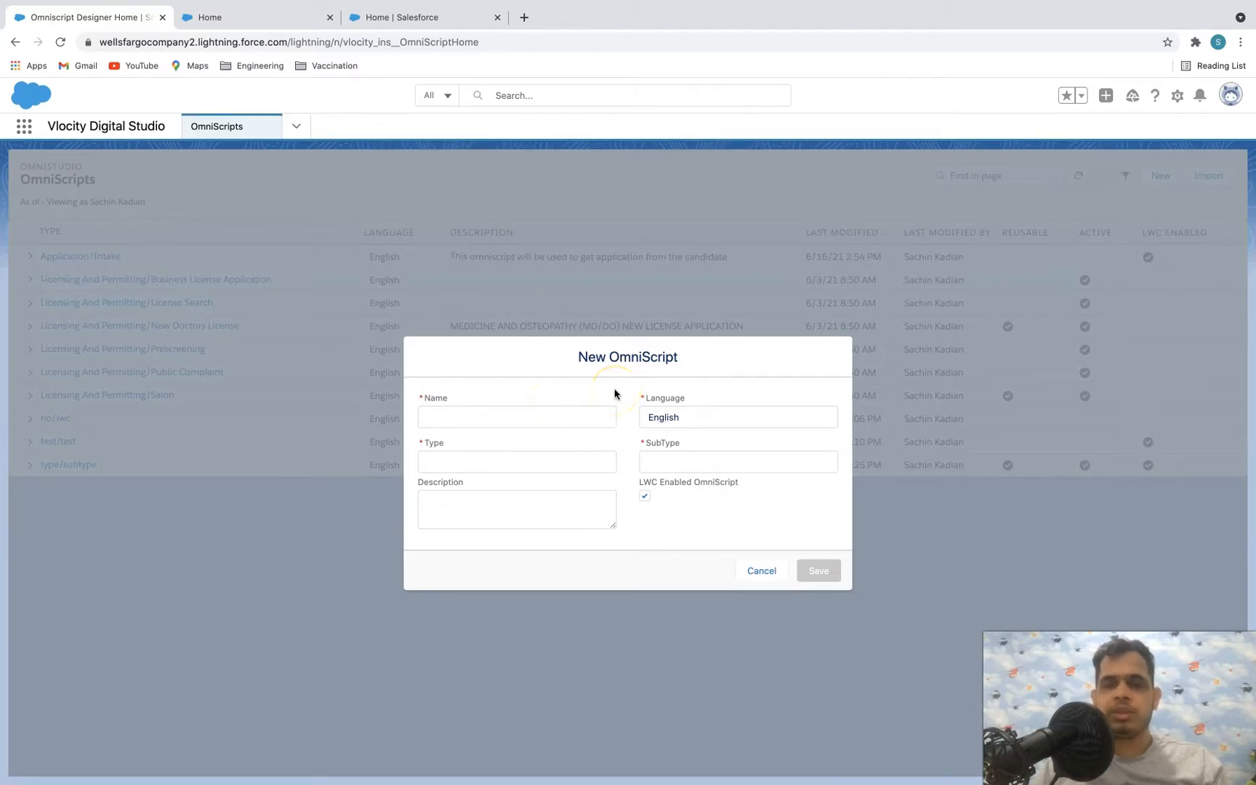
double_click(433, 443)
double_click(645, 444)
double_click(640, 398)
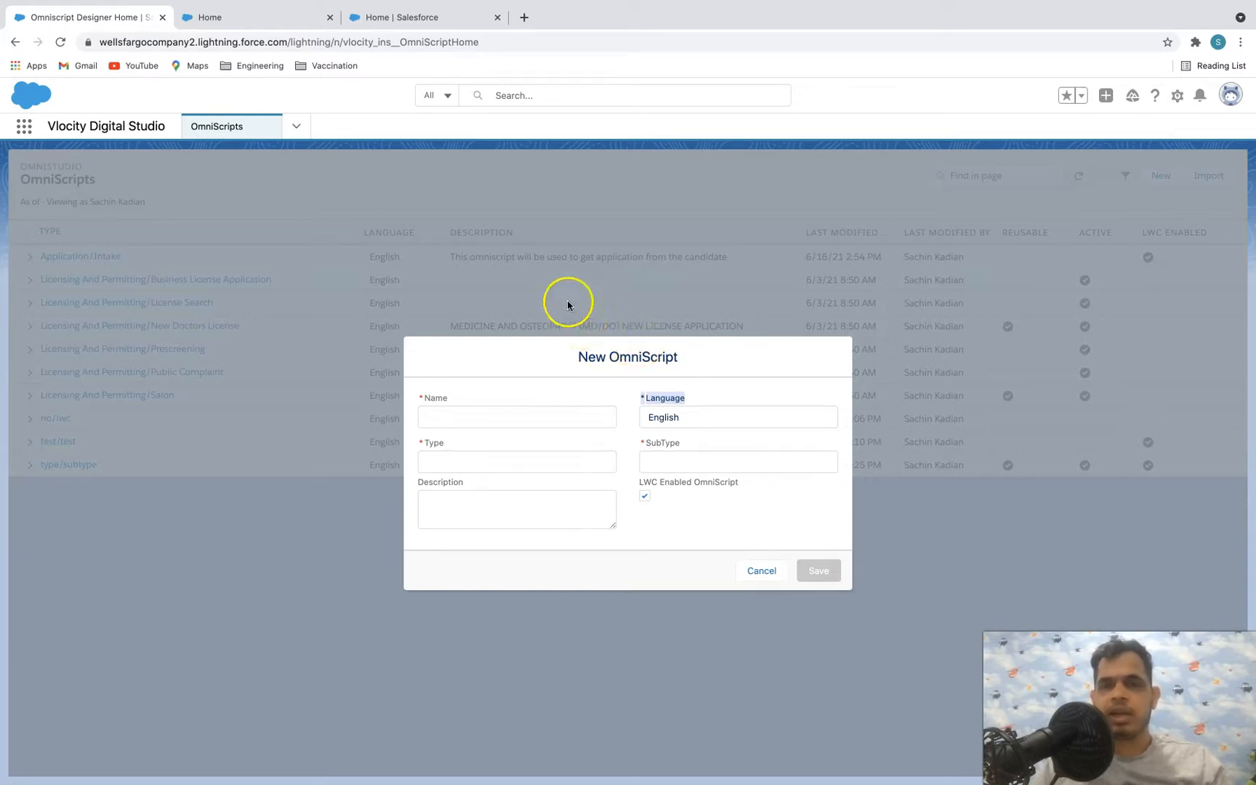
left_click_drag(455, 444, 426, 441)
left_click_drag(693, 444, 634, 446)
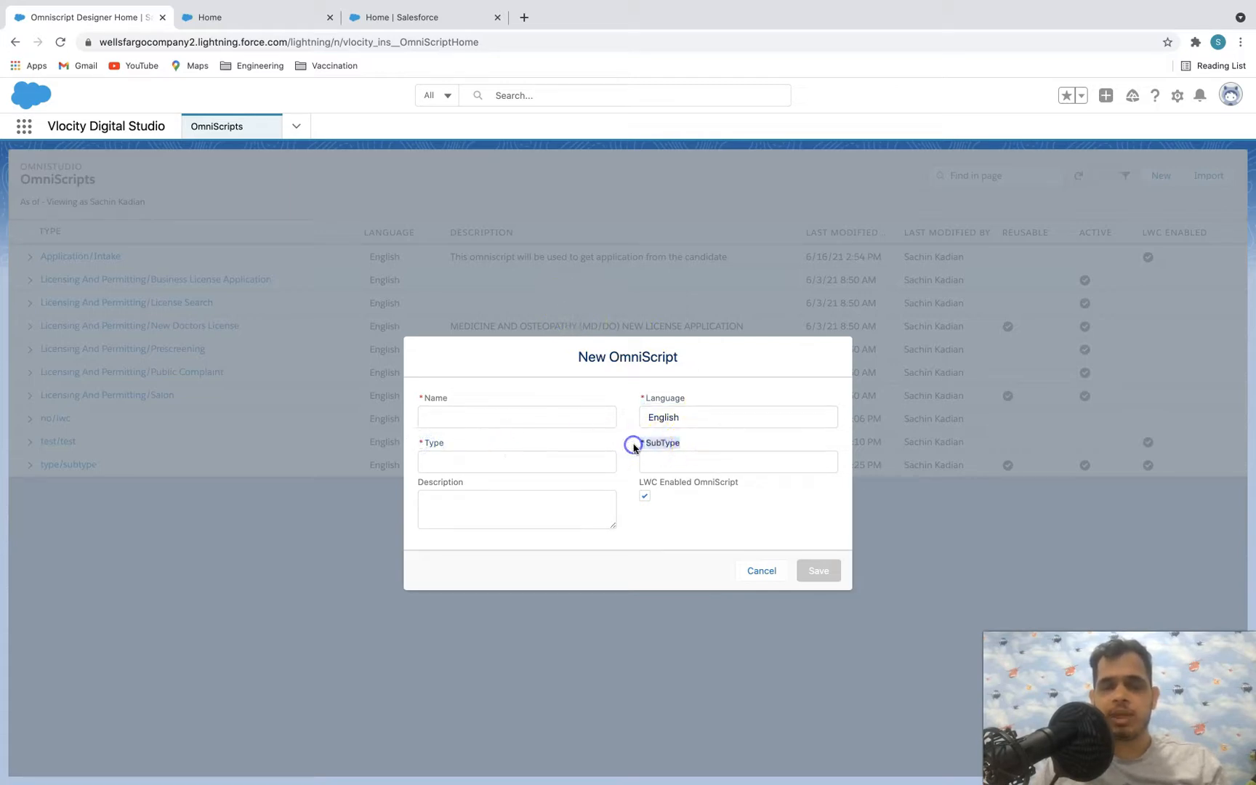
left_click_drag(693, 397, 653, 398)
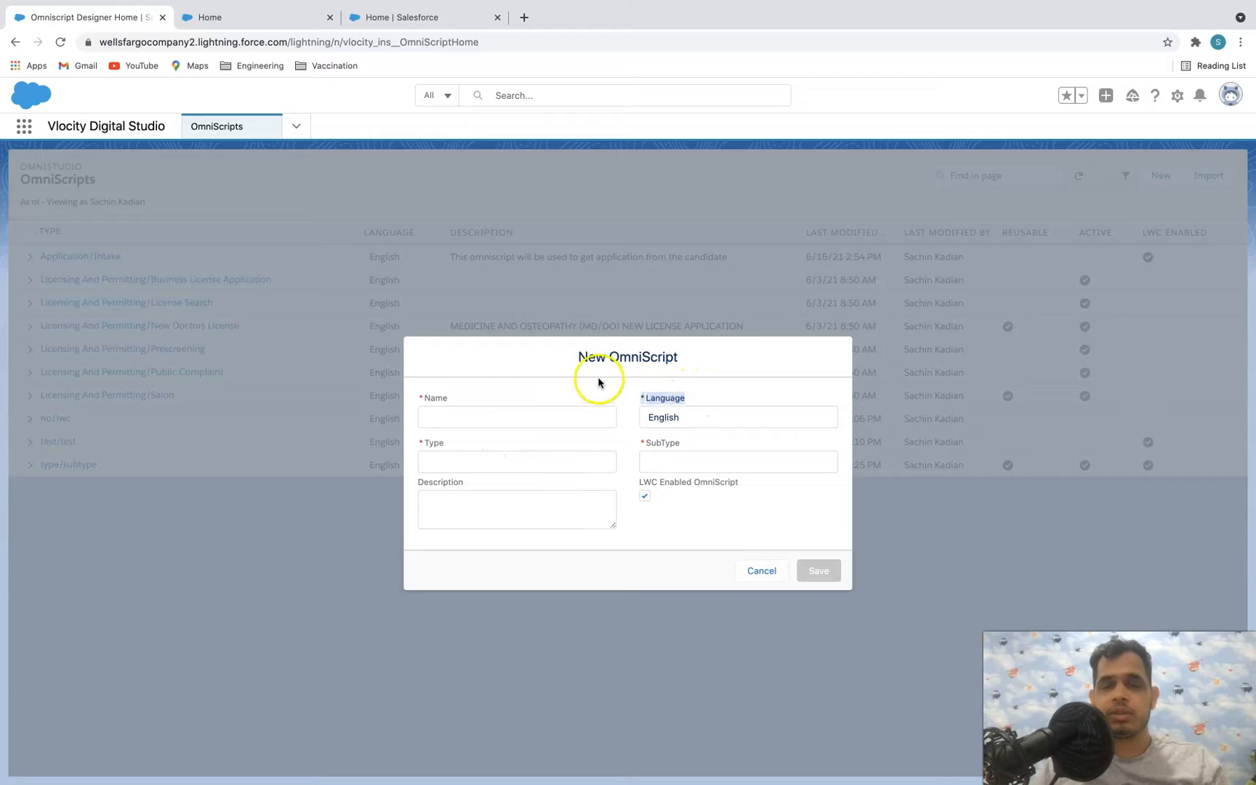
left_click(509, 505)
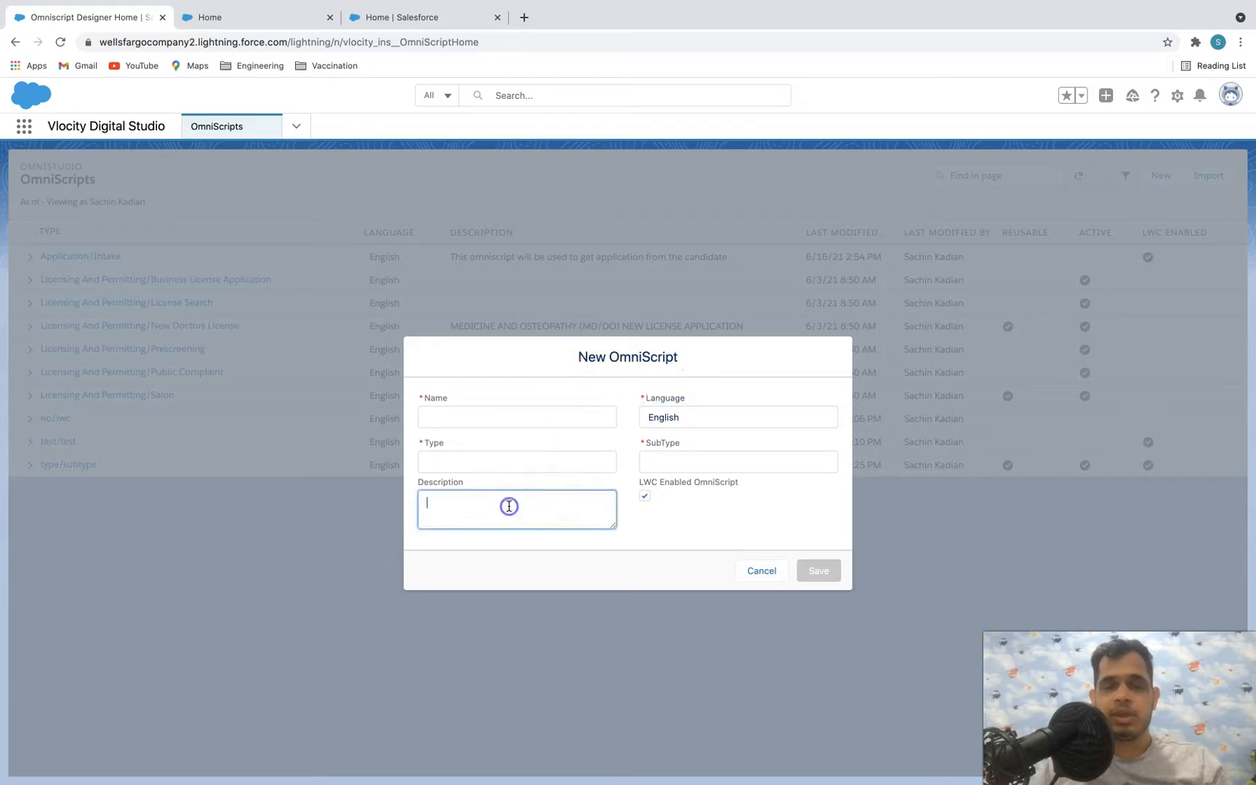
- Name the new OmniScript ApplicationIntake, keeping English as the language
left_click(482, 417)
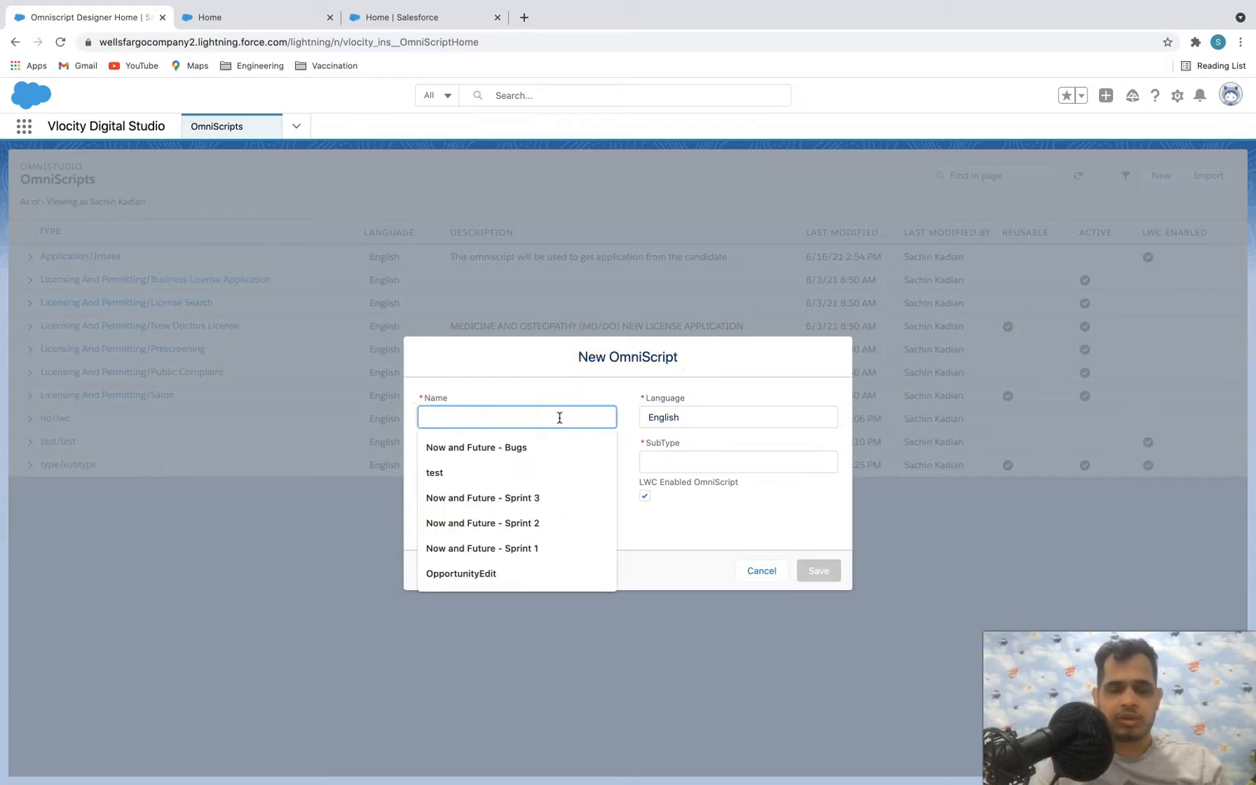
type("Inta")
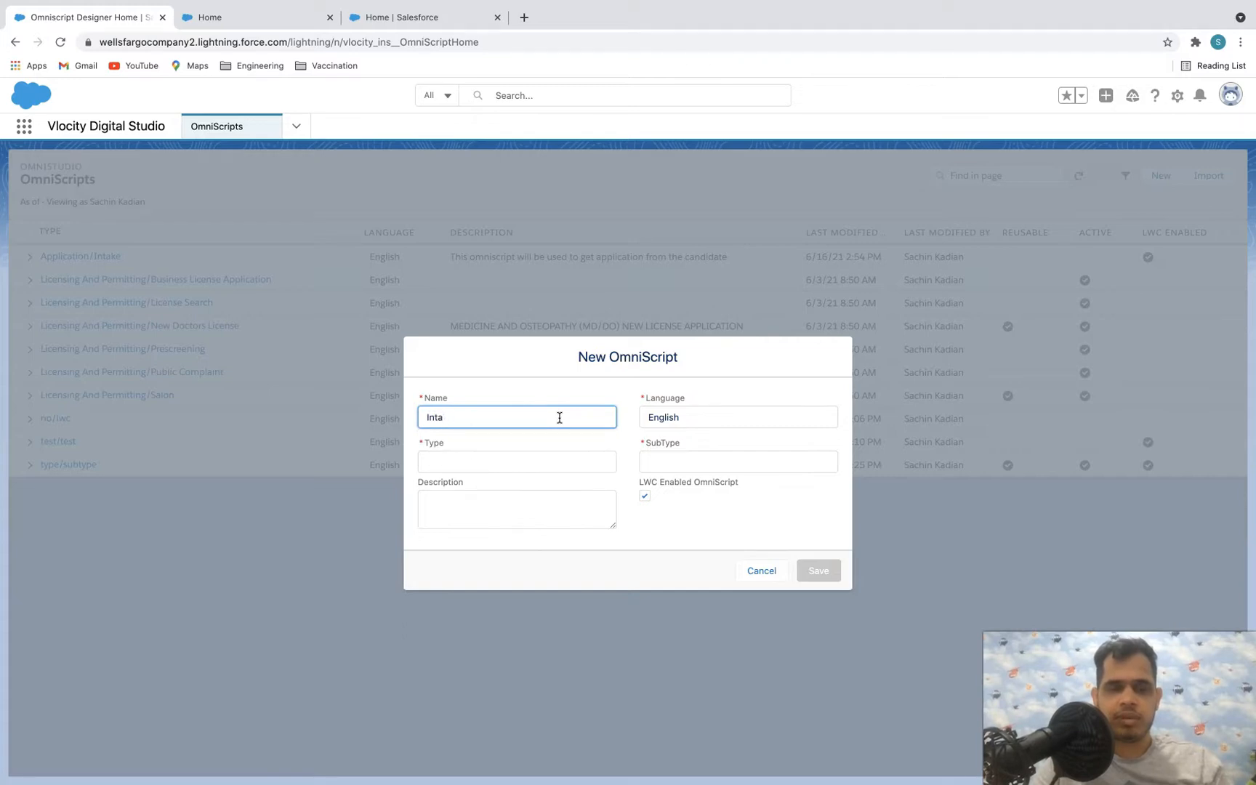
type("Ap")
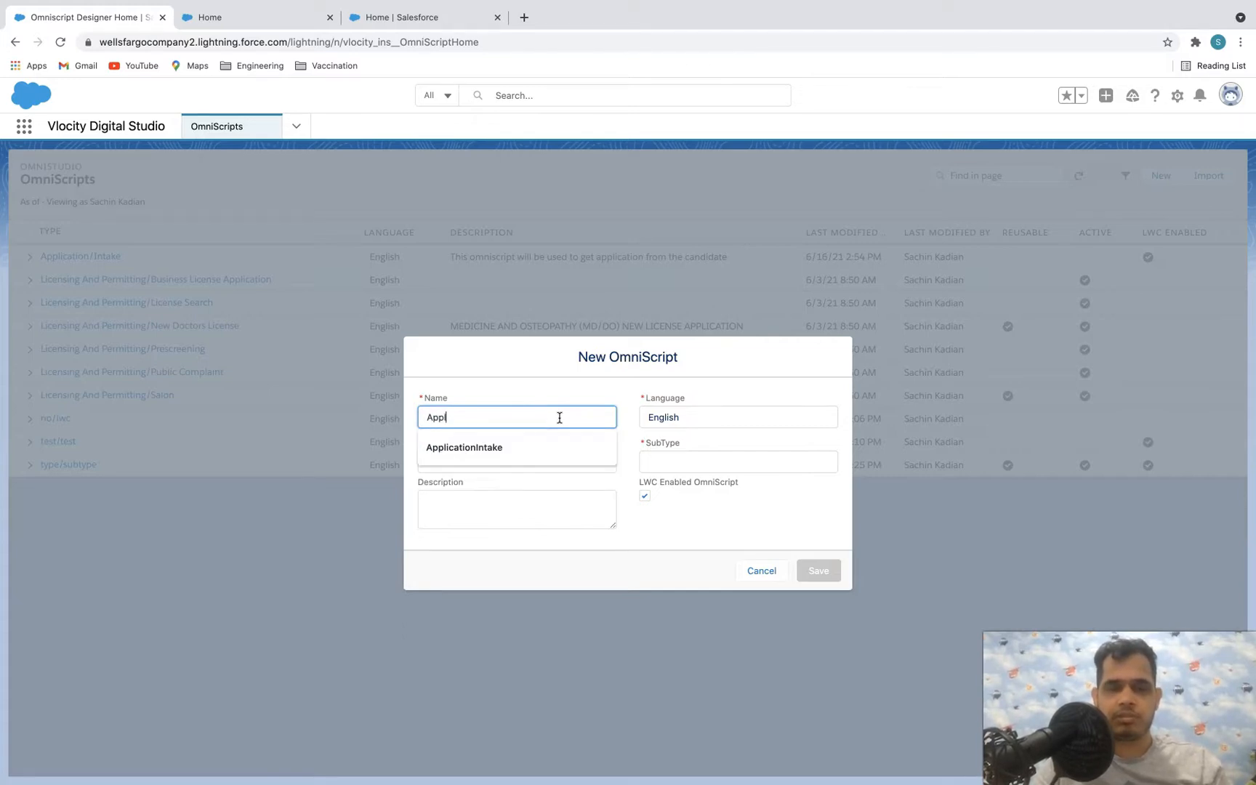
type("plicationIn")
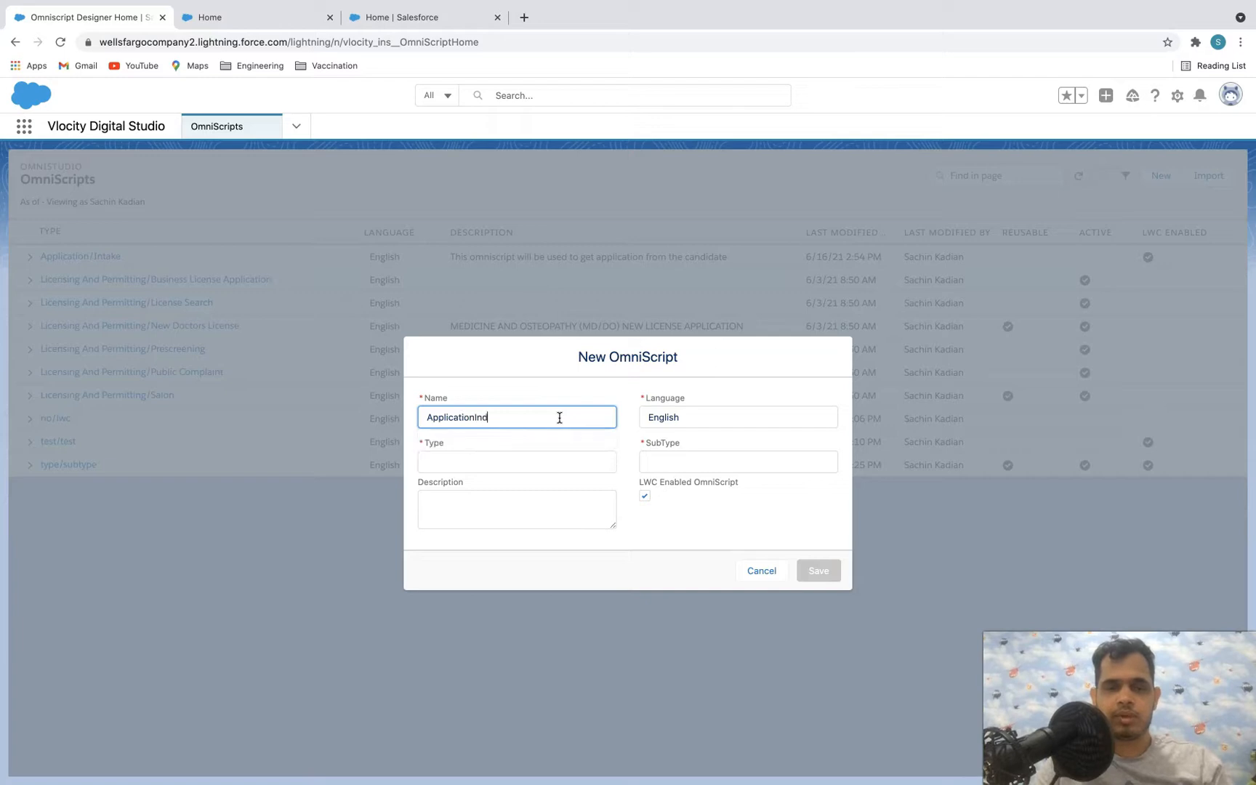
type("take")
key("Tab")
key("Tab")
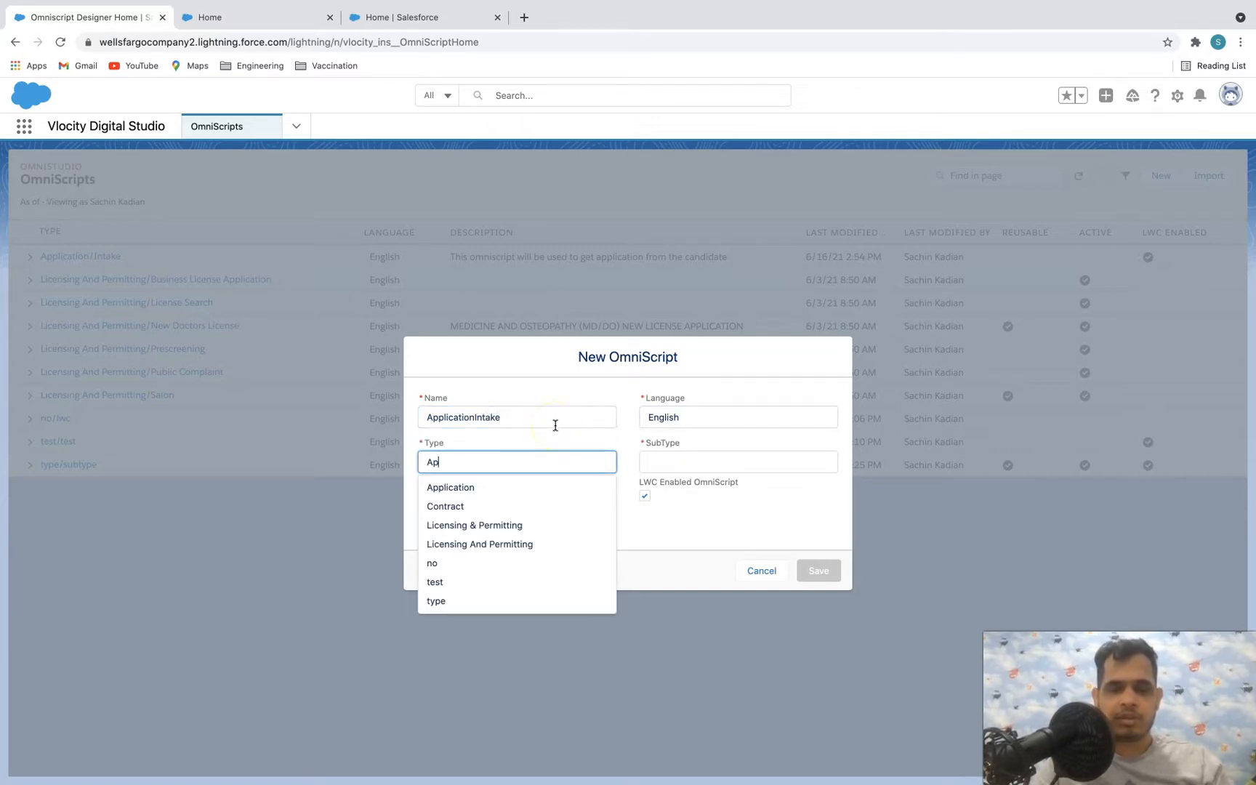
- Set the Type to Appilication and the SubType to IntakeForm, and save the new OmniScript
type("Appilication")
key("Tab")
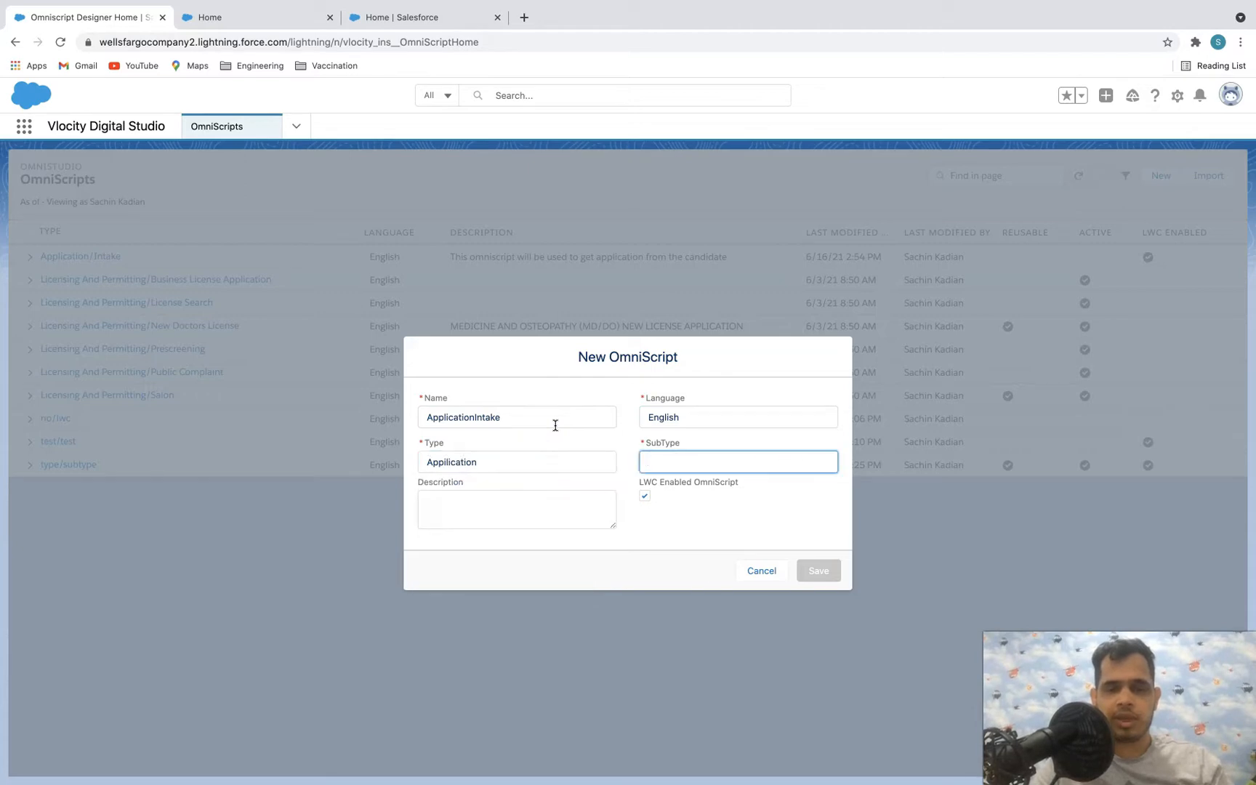
type("IntakeFor")
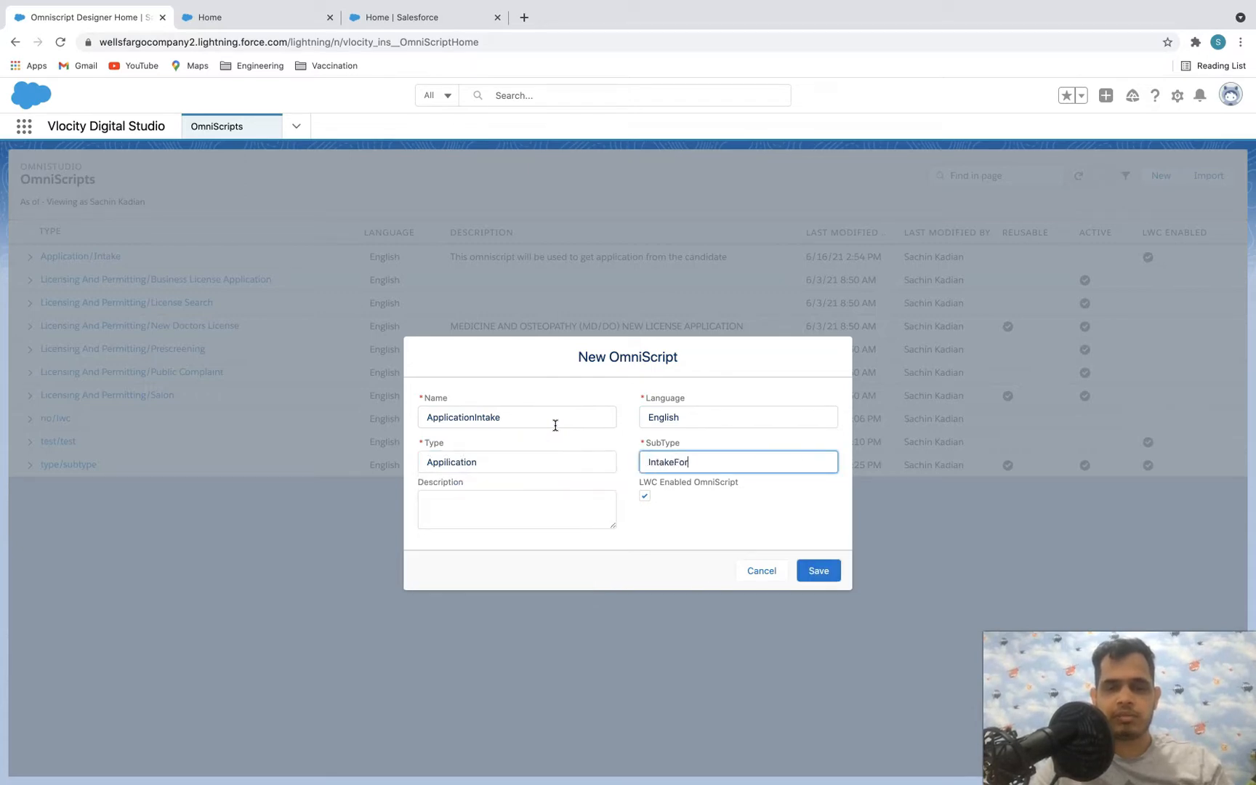
type("m")
left_click(817, 569)
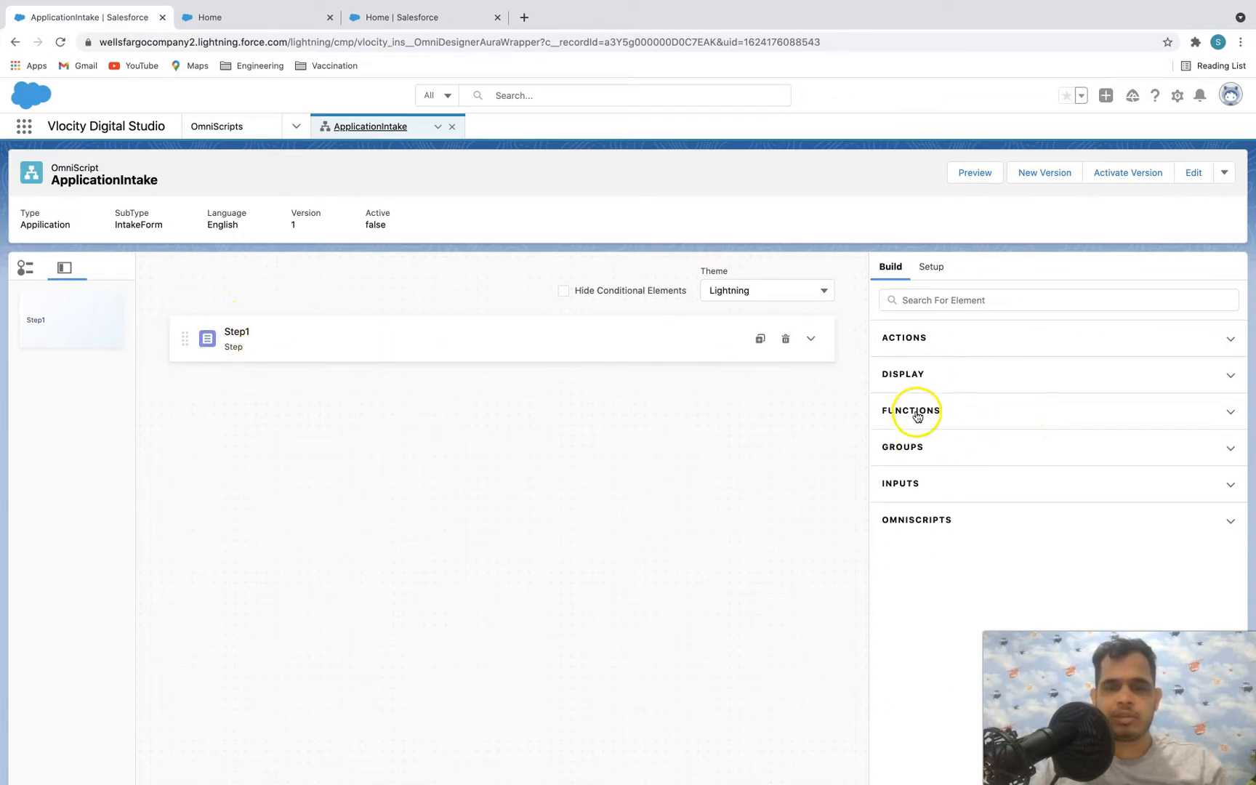
- Find the Step element among the build elements and add one to the canvas below Step1
left_click(917, 459)
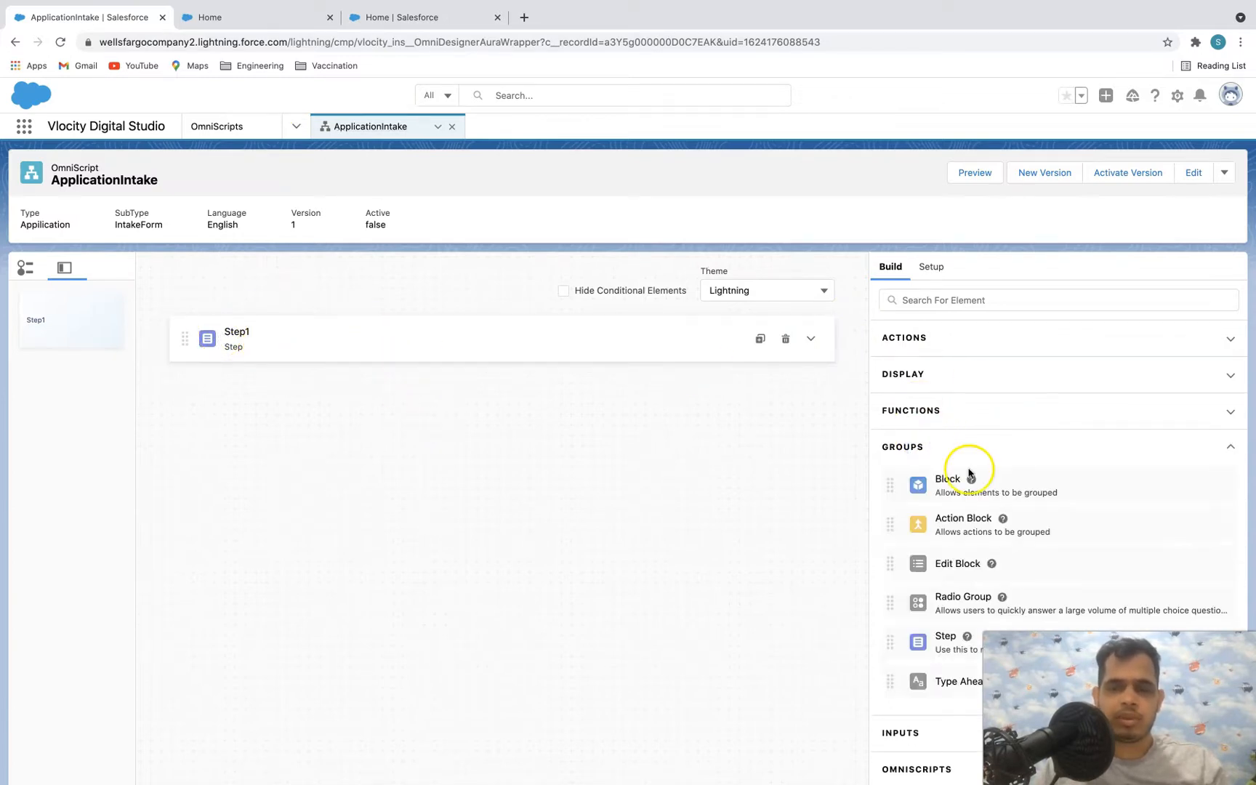
scroll(960, 487, "down", 1)
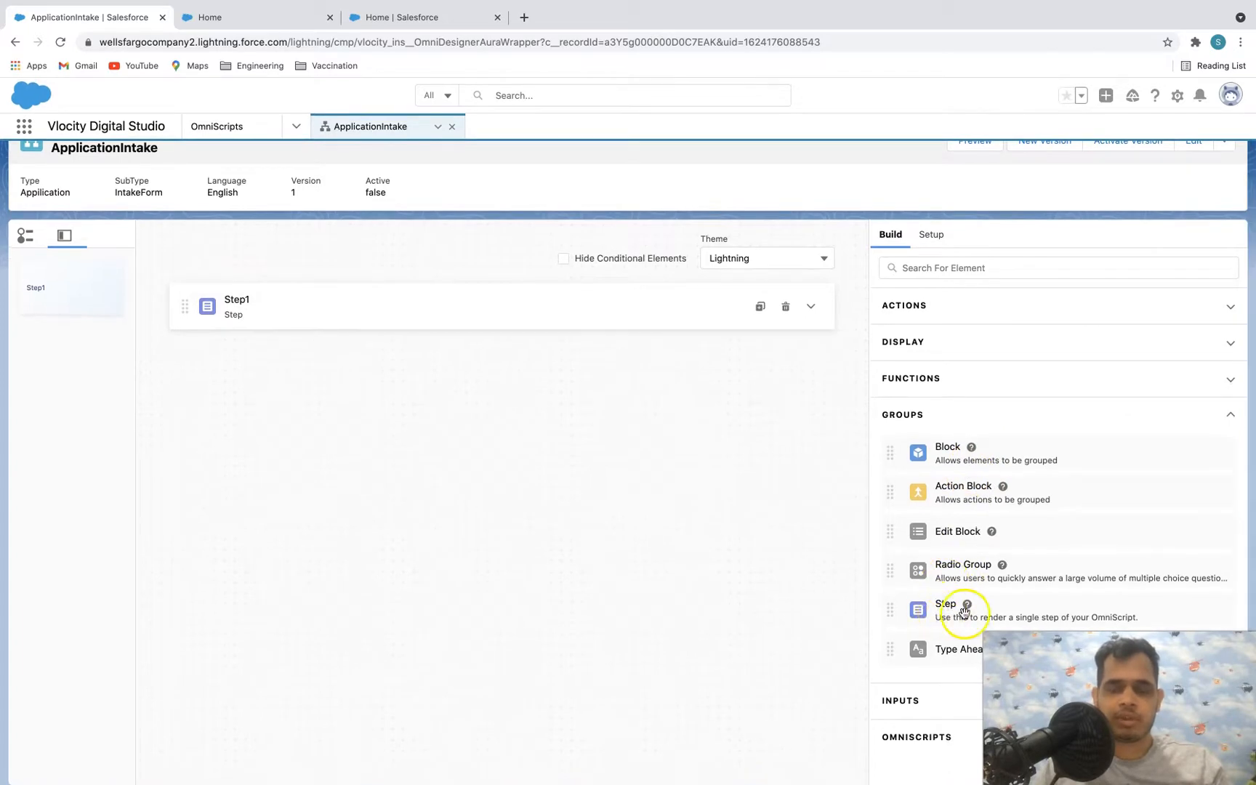
scroll(1001, 499, "up", 1)
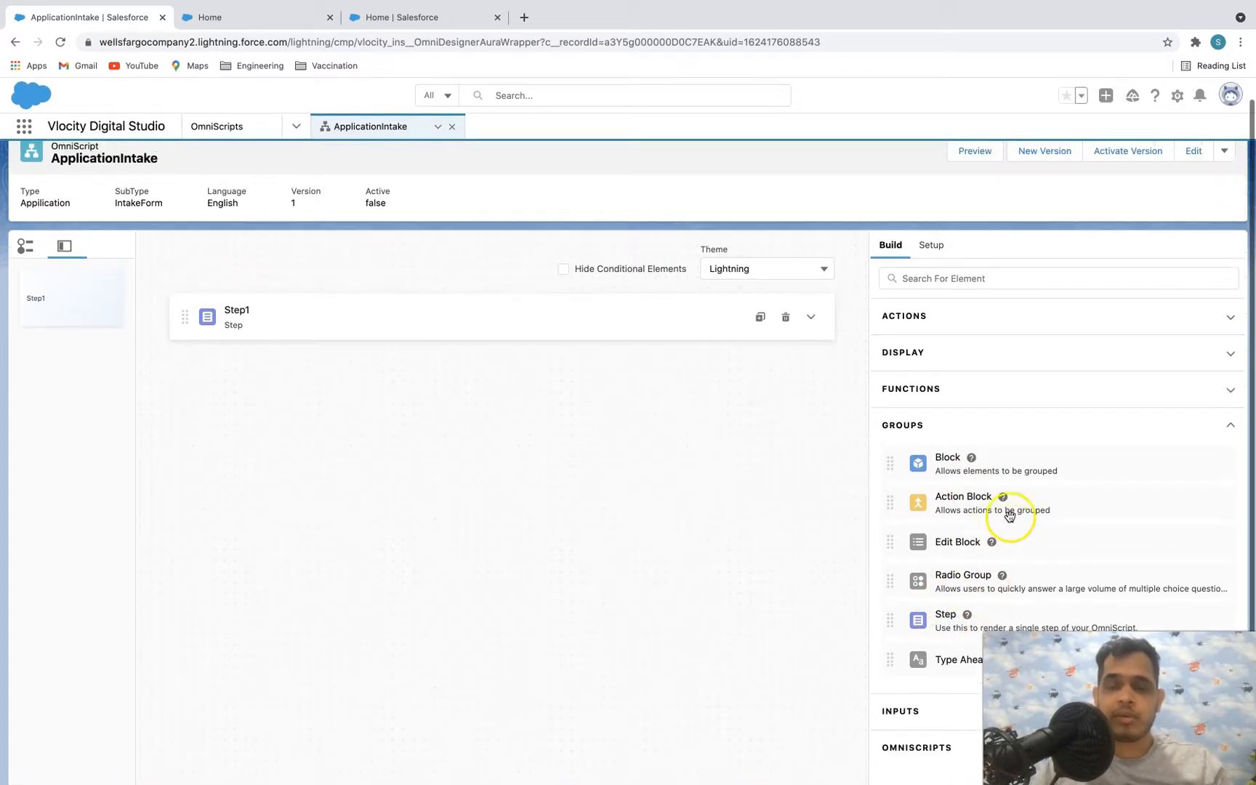
left_click(941, 300)
type("step")
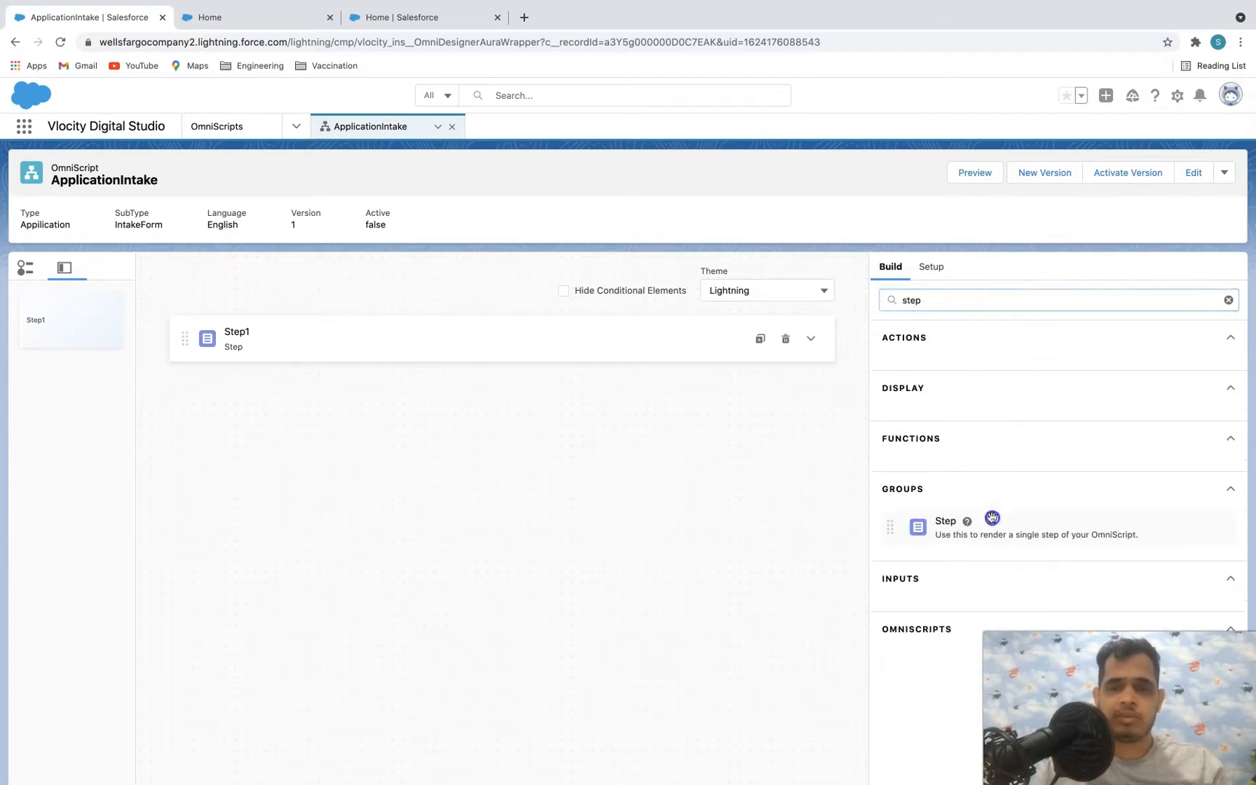
left_click_drag(945, 522, 651, 409)
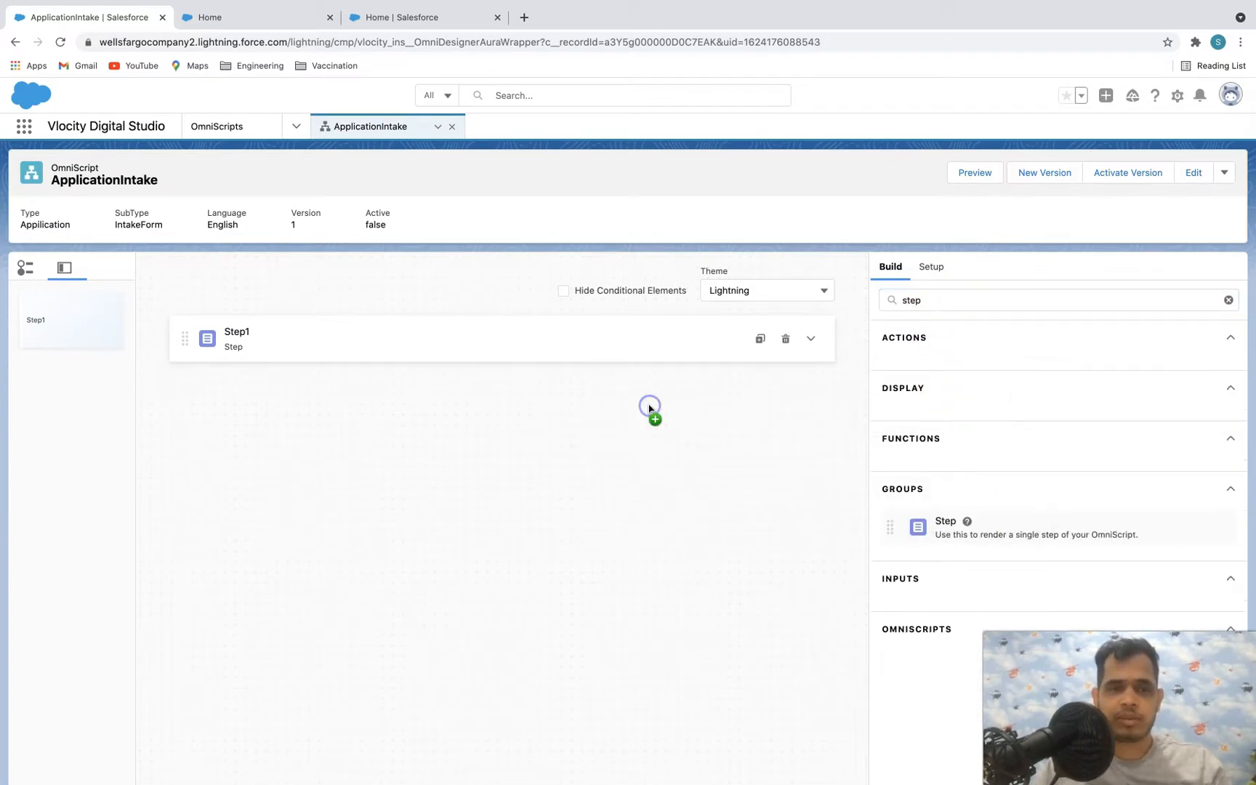
- Add a third Step element below Step2, and collapse both added steps on the canvas
left_click(887, 268)
left_click_drag(1030, 527, 688, 602)
left_click(811, 396)
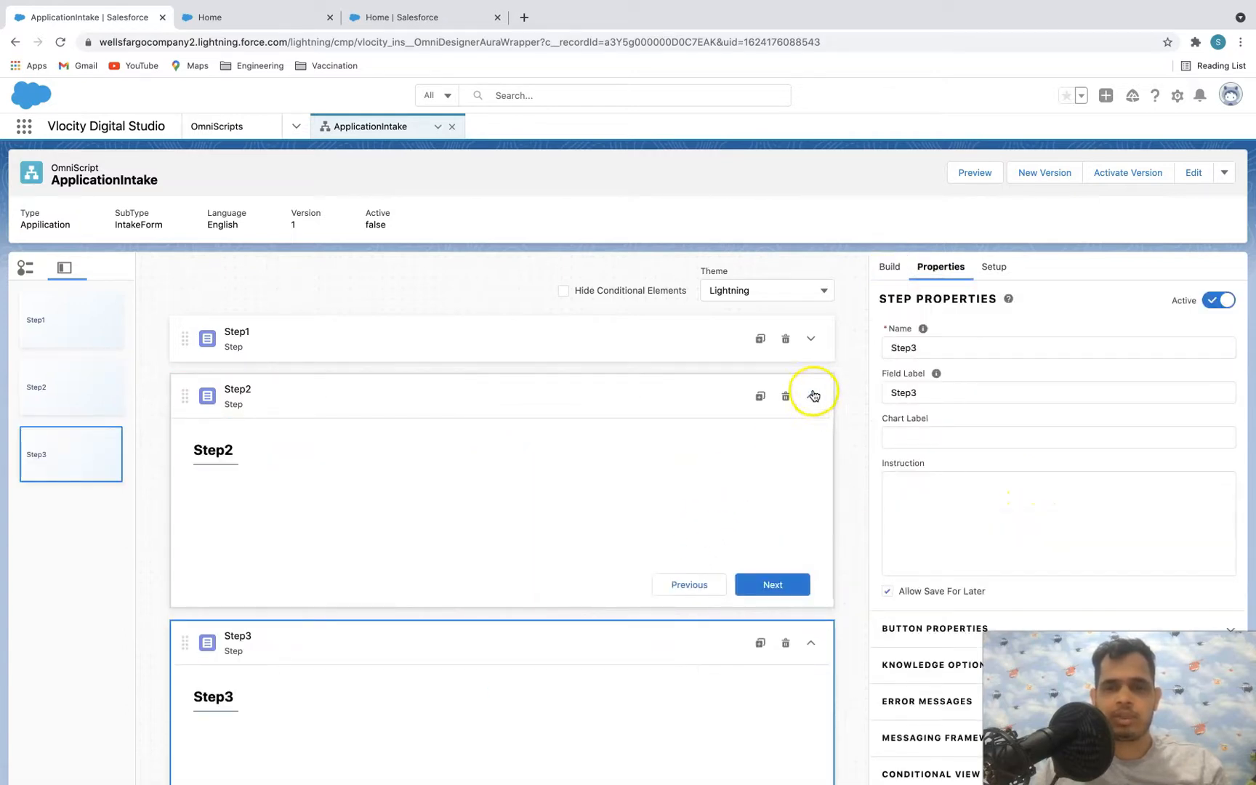
left_click(811, 453)
- Add a fourth and a fifth Step element below Step3
left_click(890, 267)
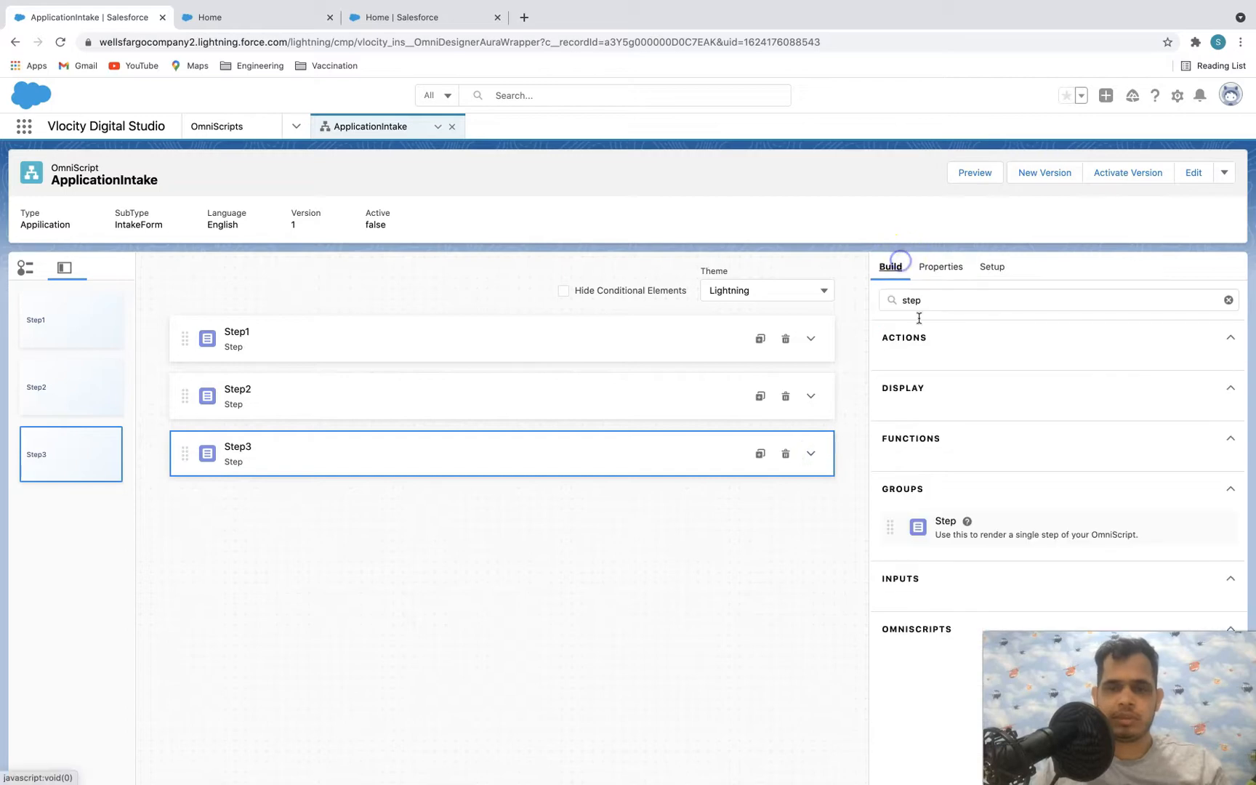
left_click_drag(1018, 524, 699, 525)
left_click(890, 266)
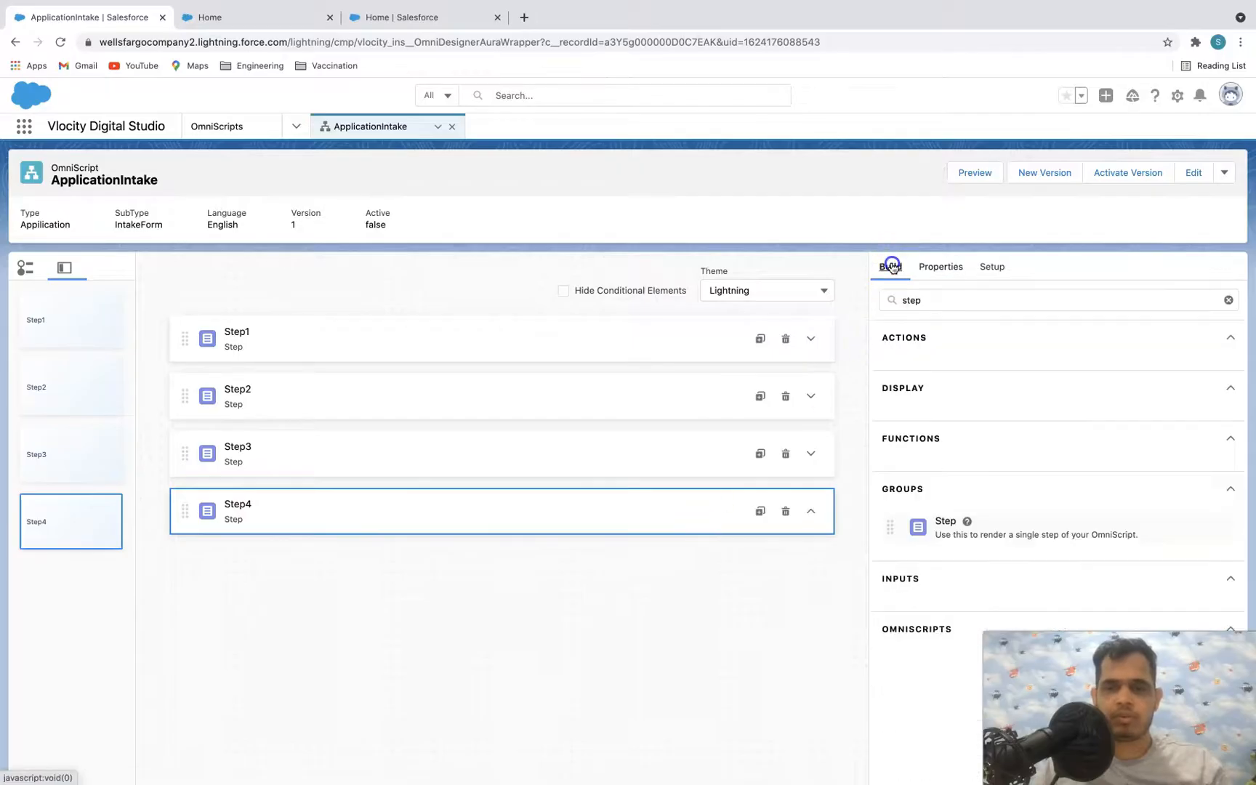
left_click_drag(1040, 539, 693, 642)
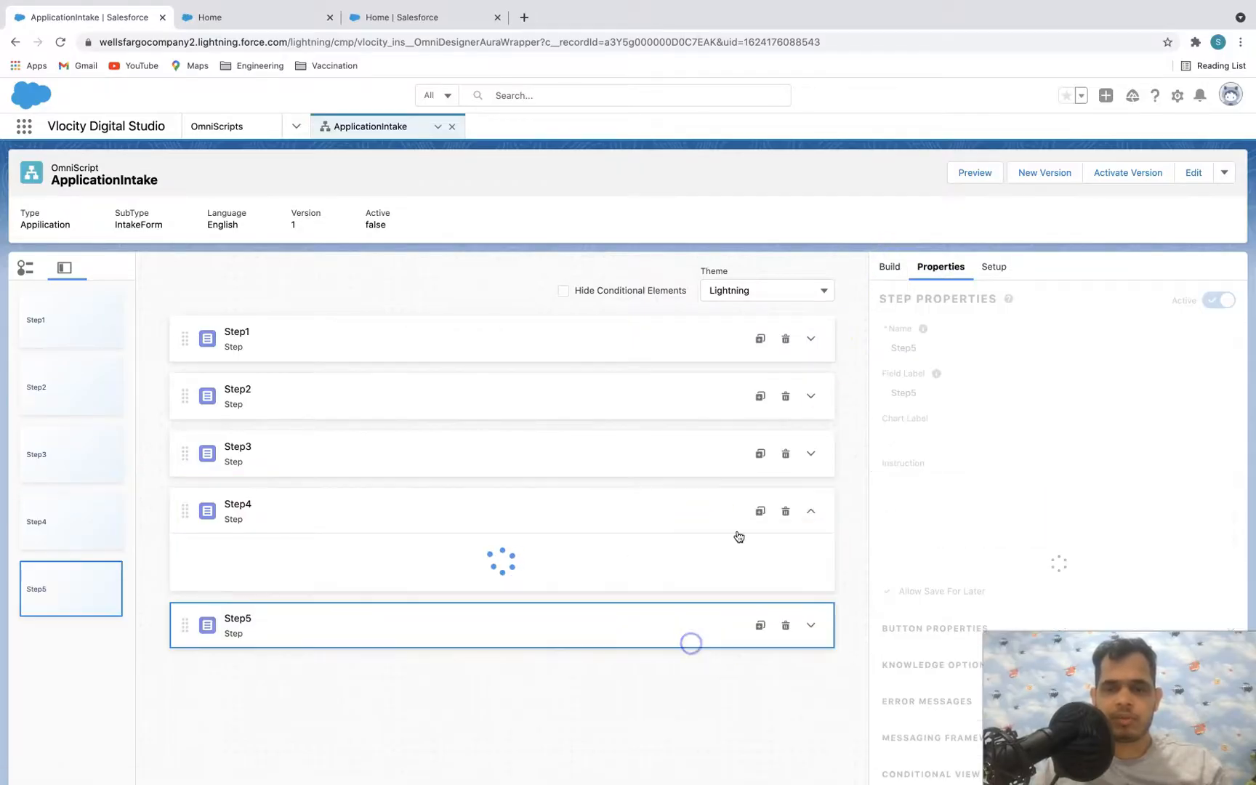
- Collapse Step4 and Step5 and add a sixth Step element below them
left_click(890, 266)
scroll(602, 662, "down", 2)
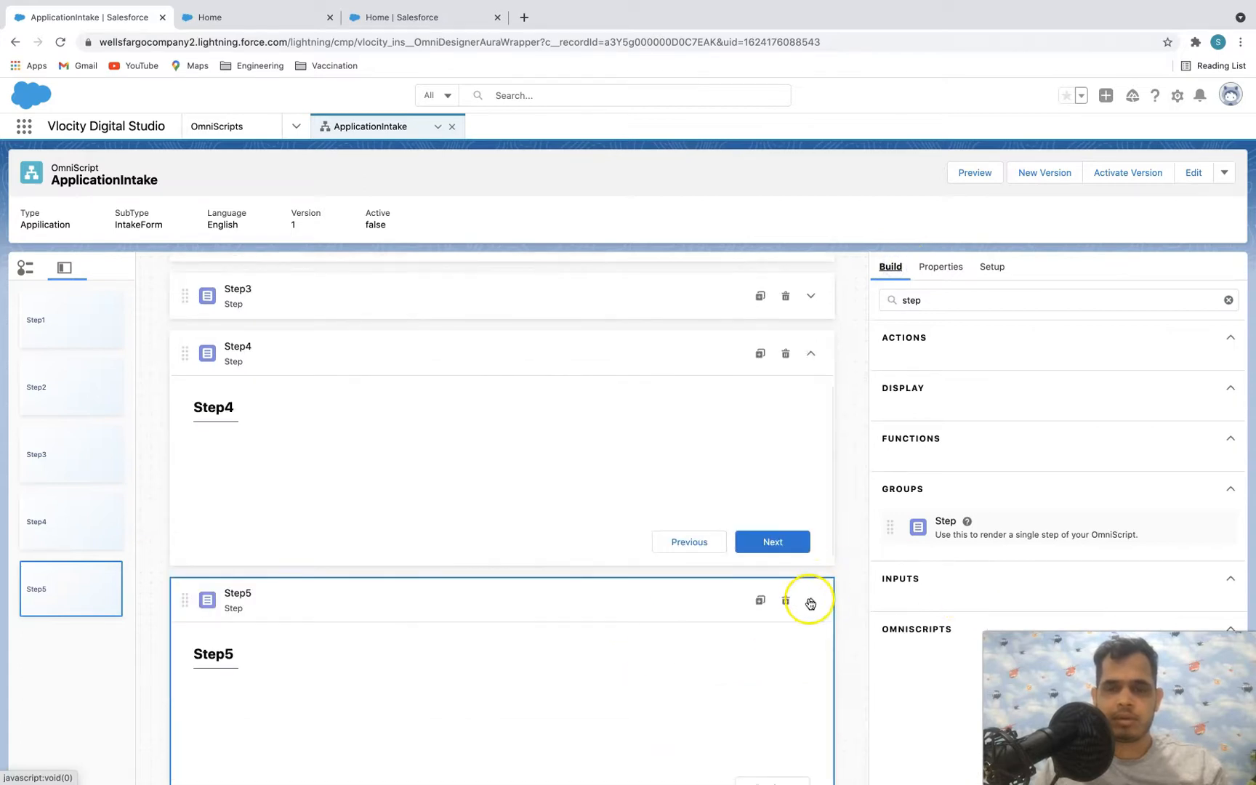
left_click(813, 601)
left_click(811, 510)
left_click_drag(1018, 541, 737, 656)
- Examine the Name, Field Label, Chart Label and Instruction properties of Step1
left_click(342, 349)
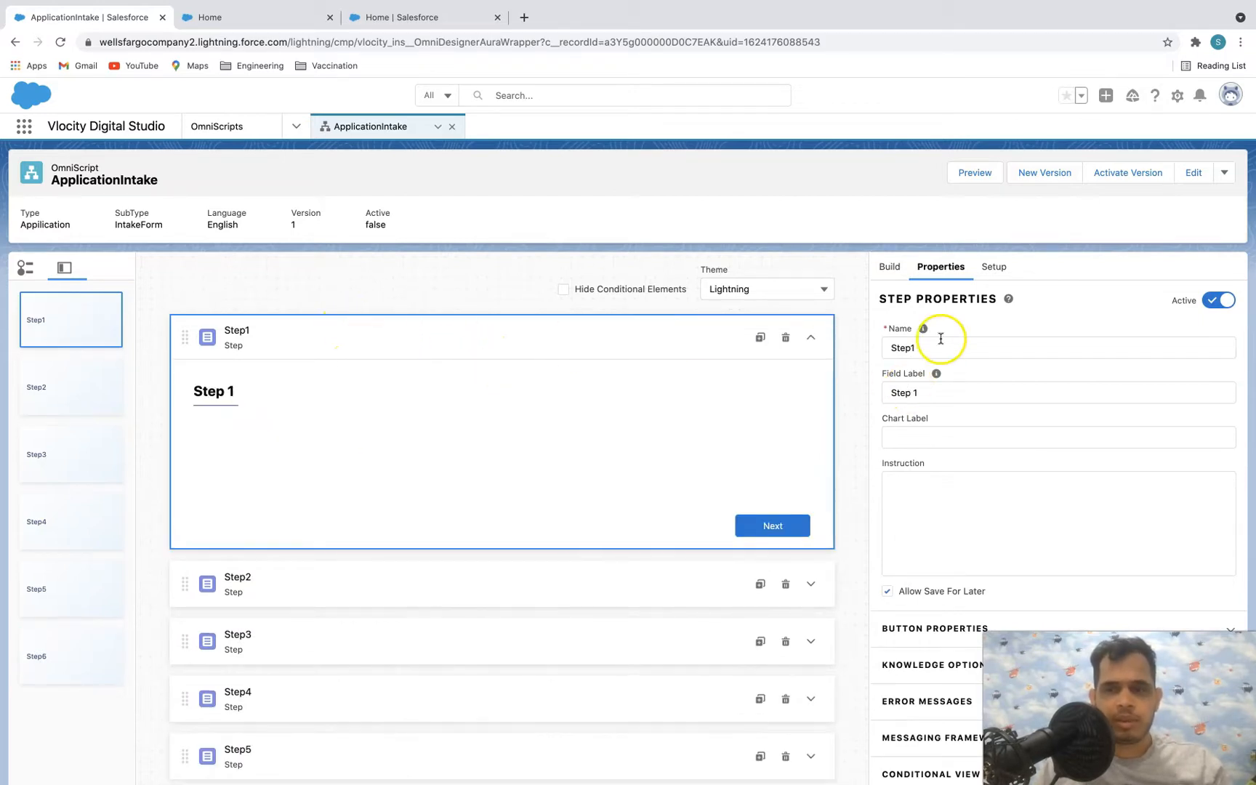
mouse_move(923, 332)
left_click(883, 348)
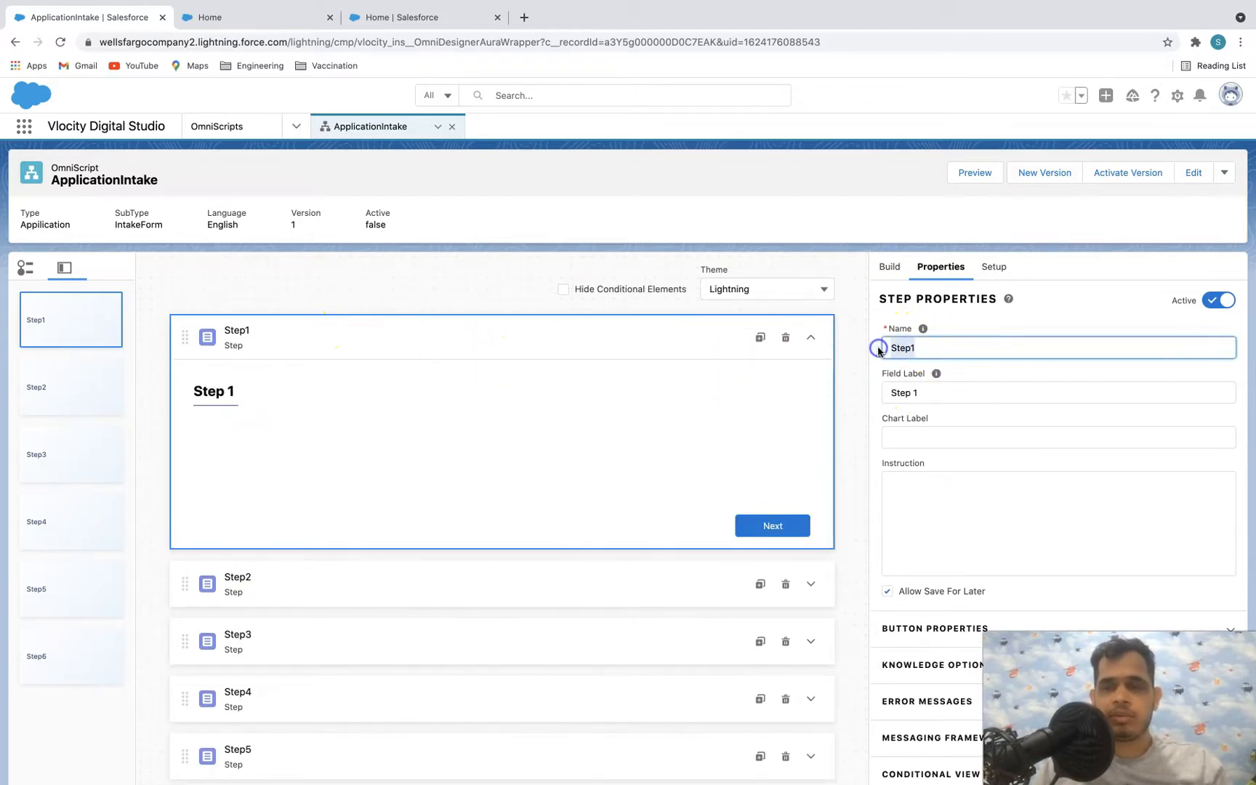
left_click_drag(938, 393, 887, 391)
left_click(922, 436)
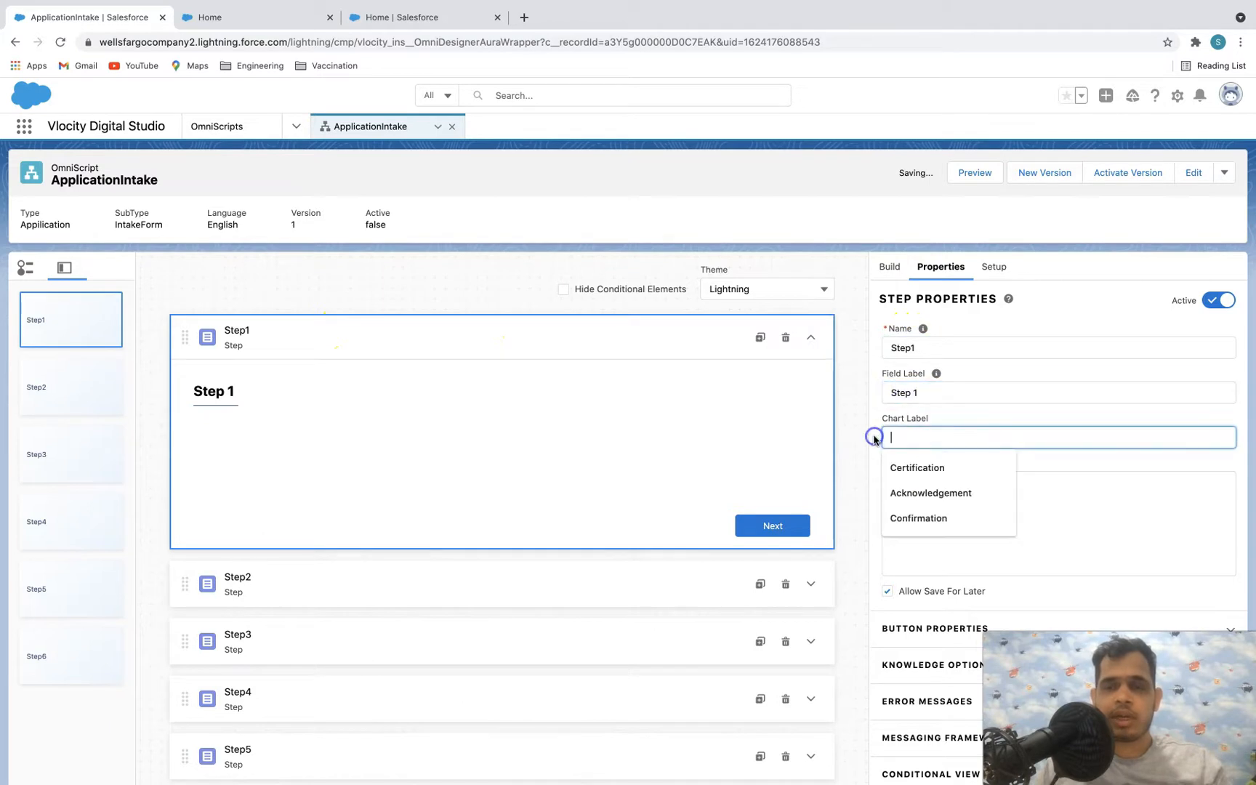
left_click(914, 471)
left_click(955, 621)
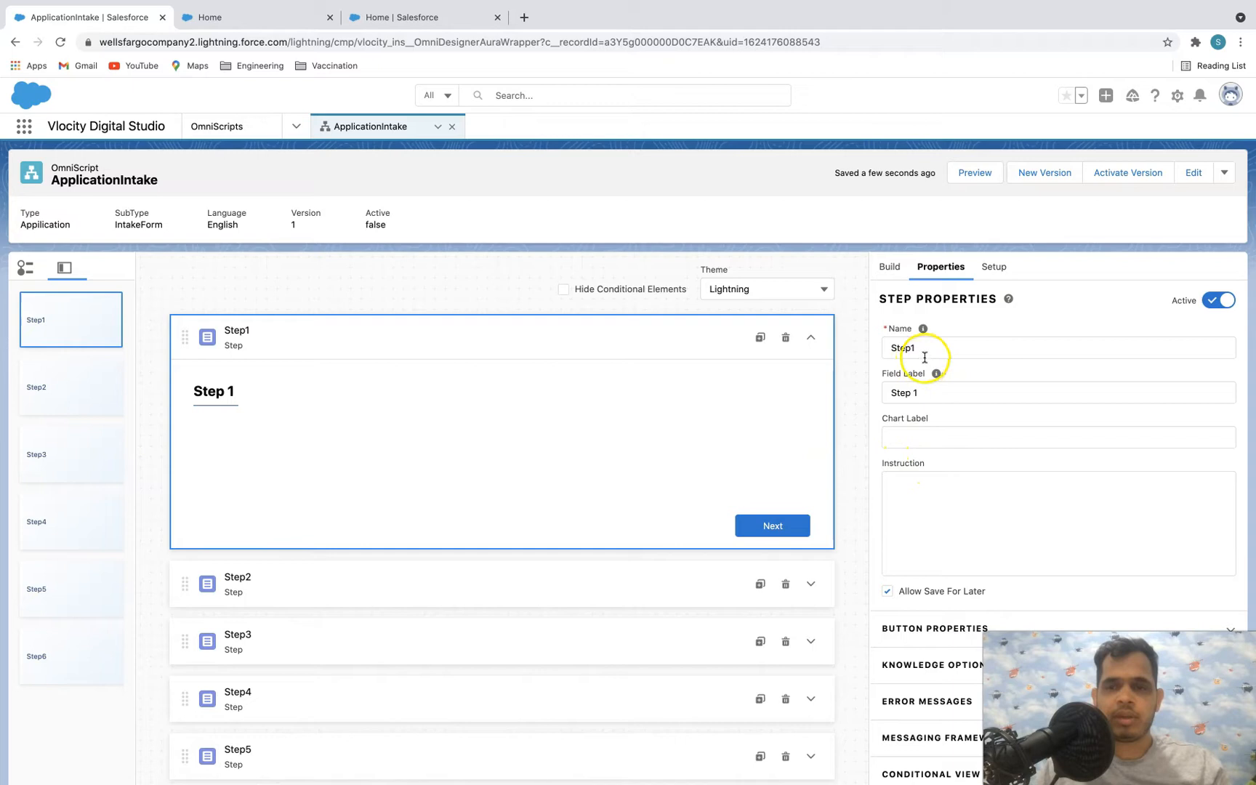
left_click_drag(930, 350, 886, 348)
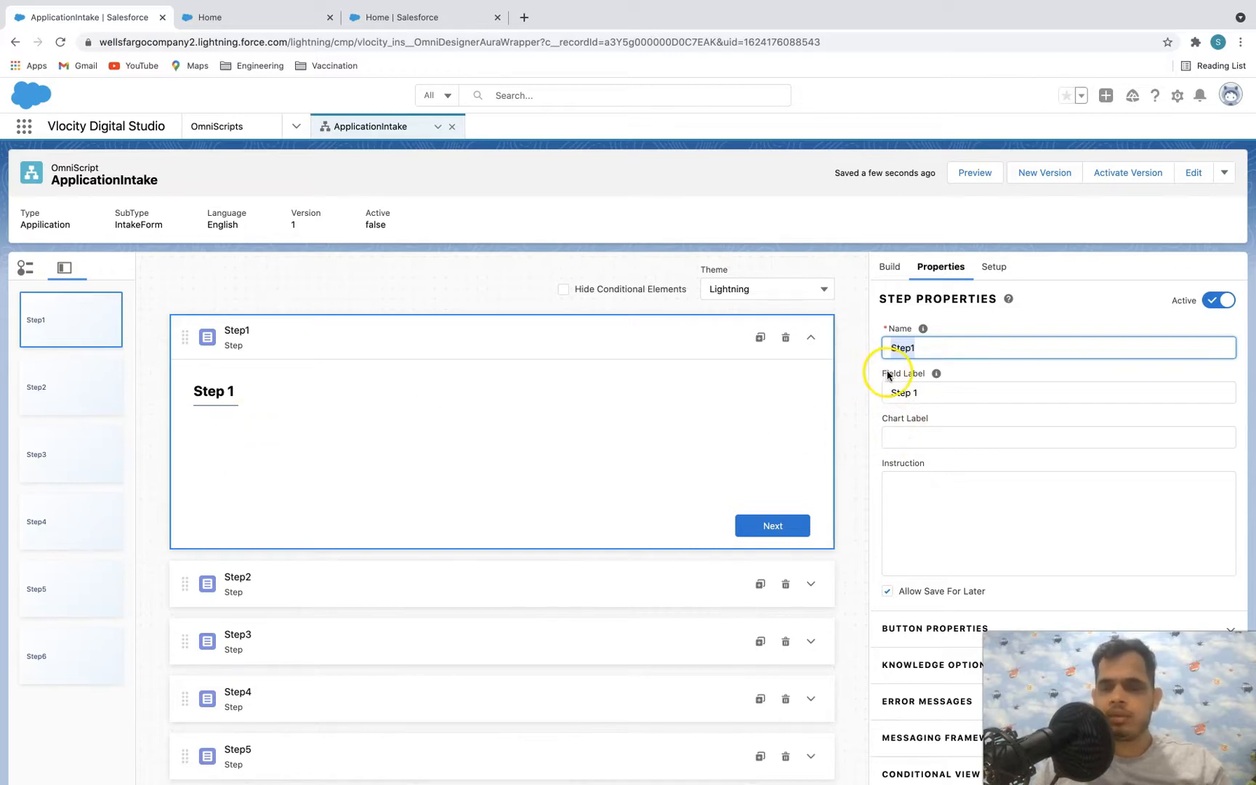
key("Tab")
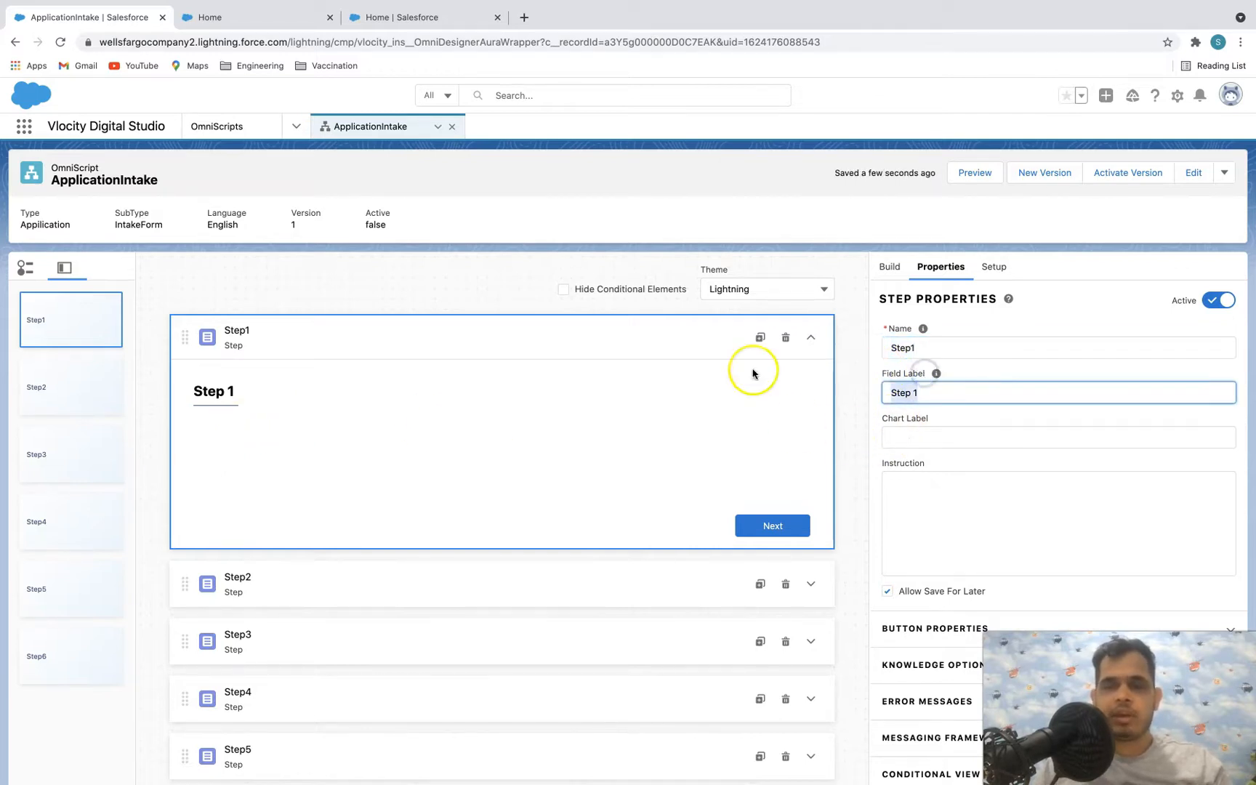
- Compare the page heading and step list in the finished application form with the Field Label and Chart Label properties of Step1
left_click(396, 22)
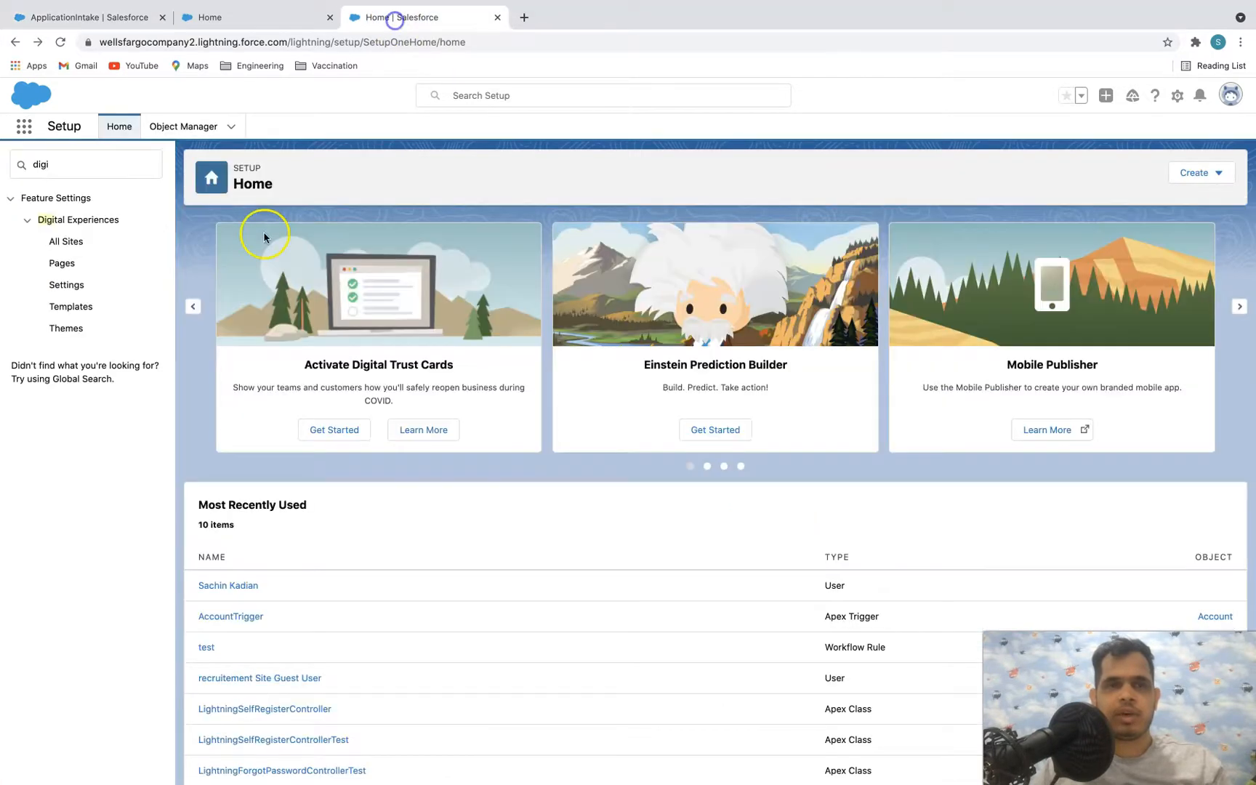
left_click(272, 16)
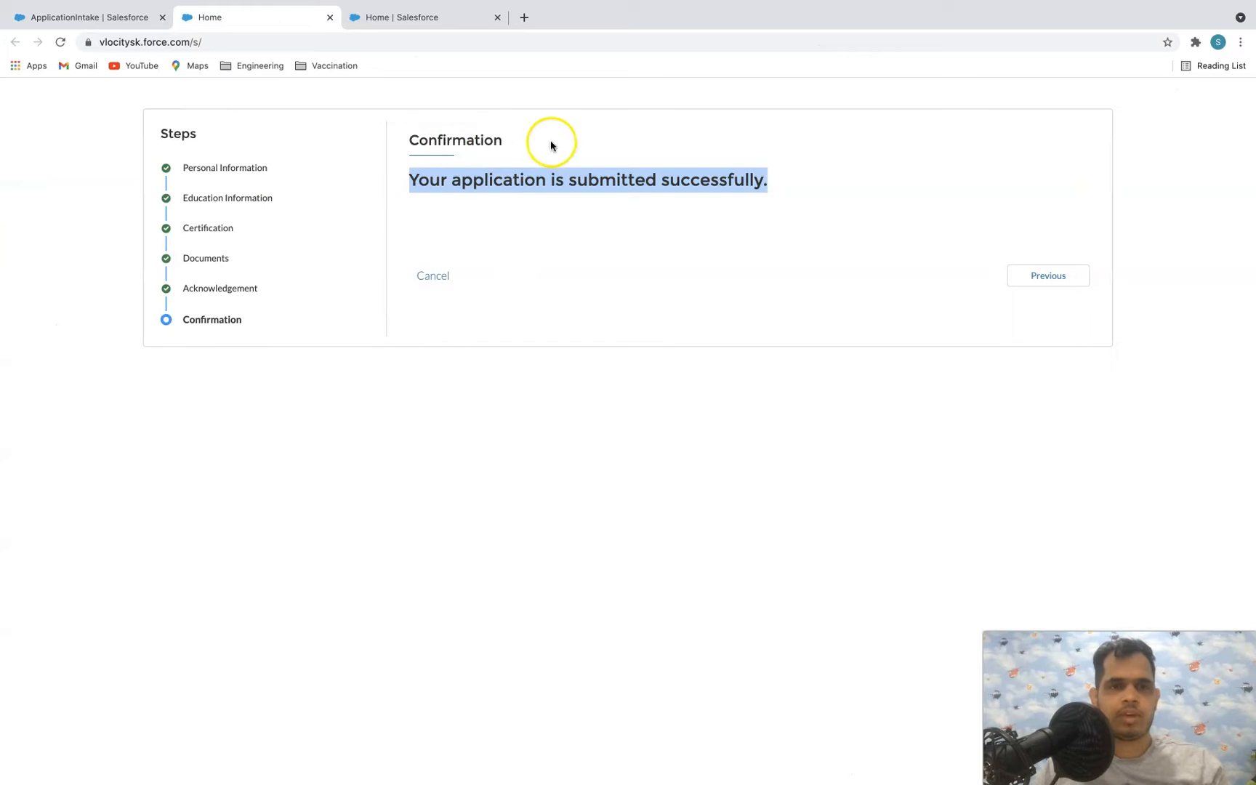
left_click_drag(551, 144, 459, 144)
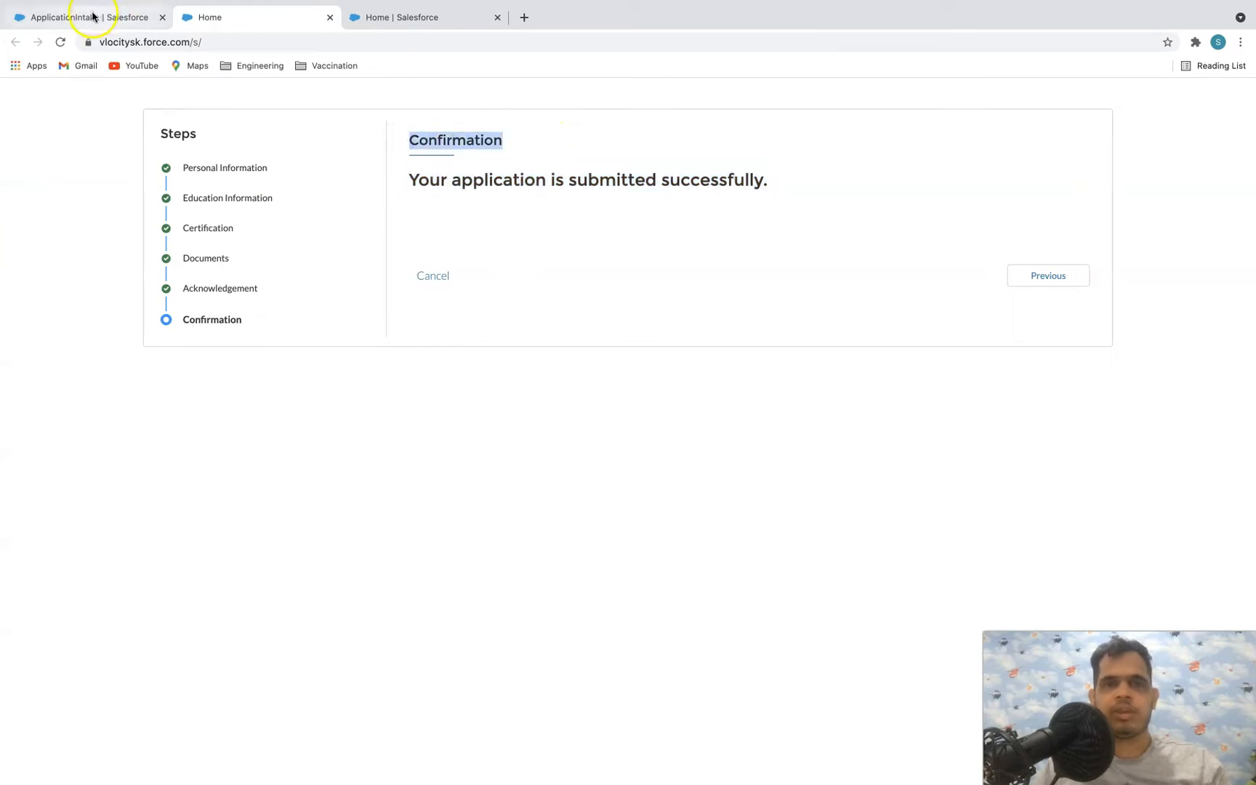
left_click(93, 16)
left_click(930, 439)
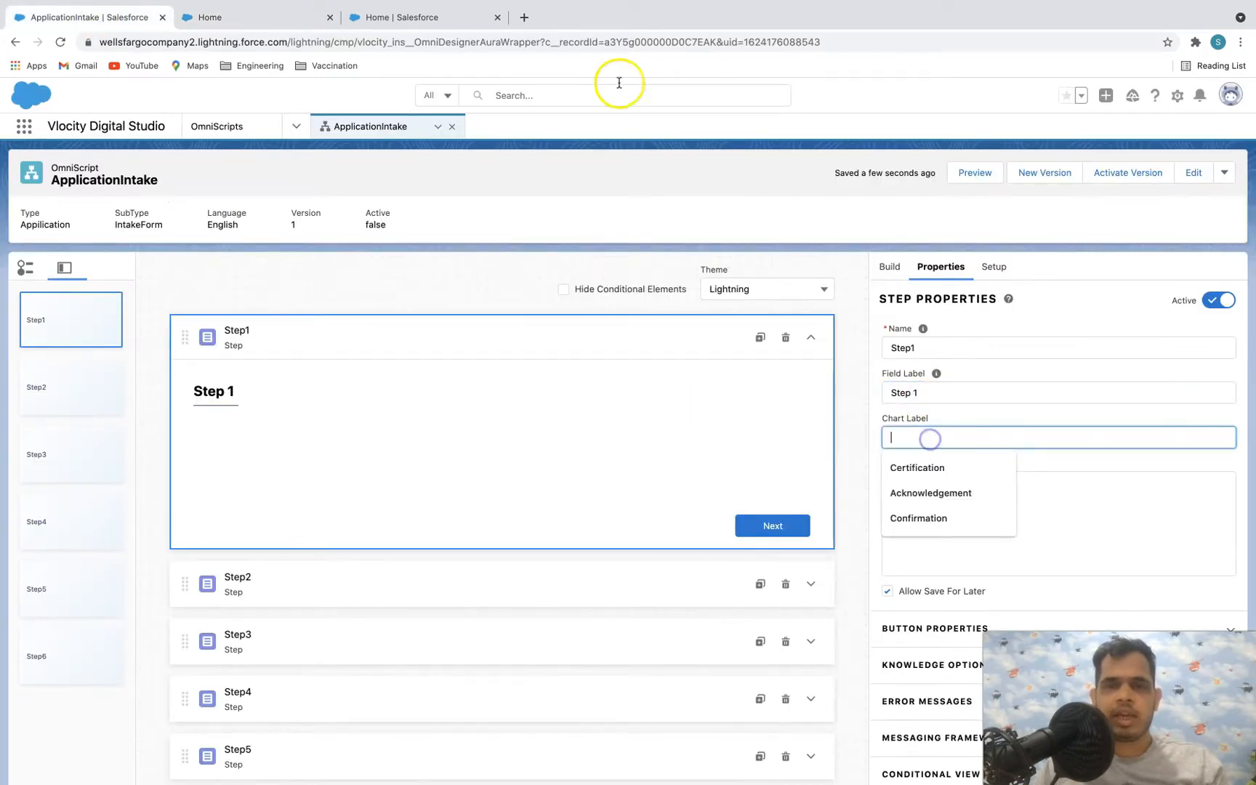
left_click(411, 14)
left_click(267, 18)
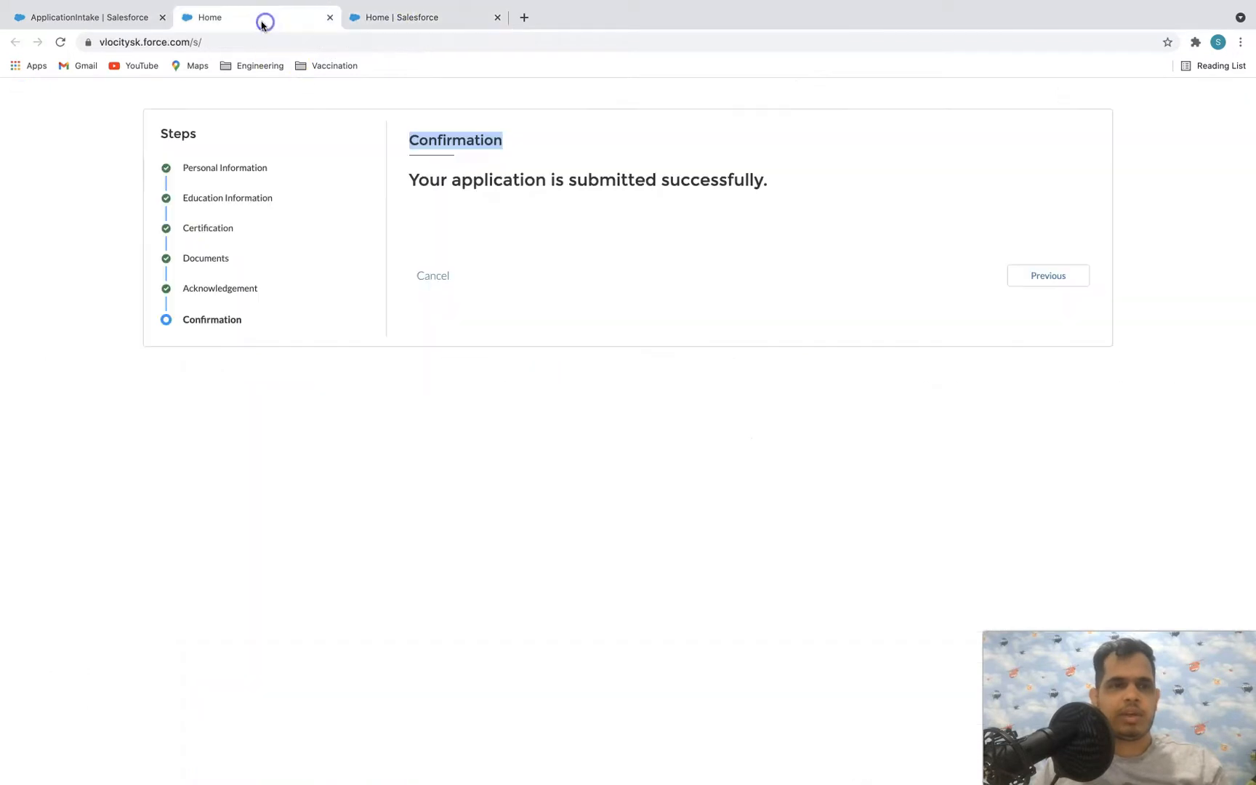
left_click_drag(268, 167, 242, 168)
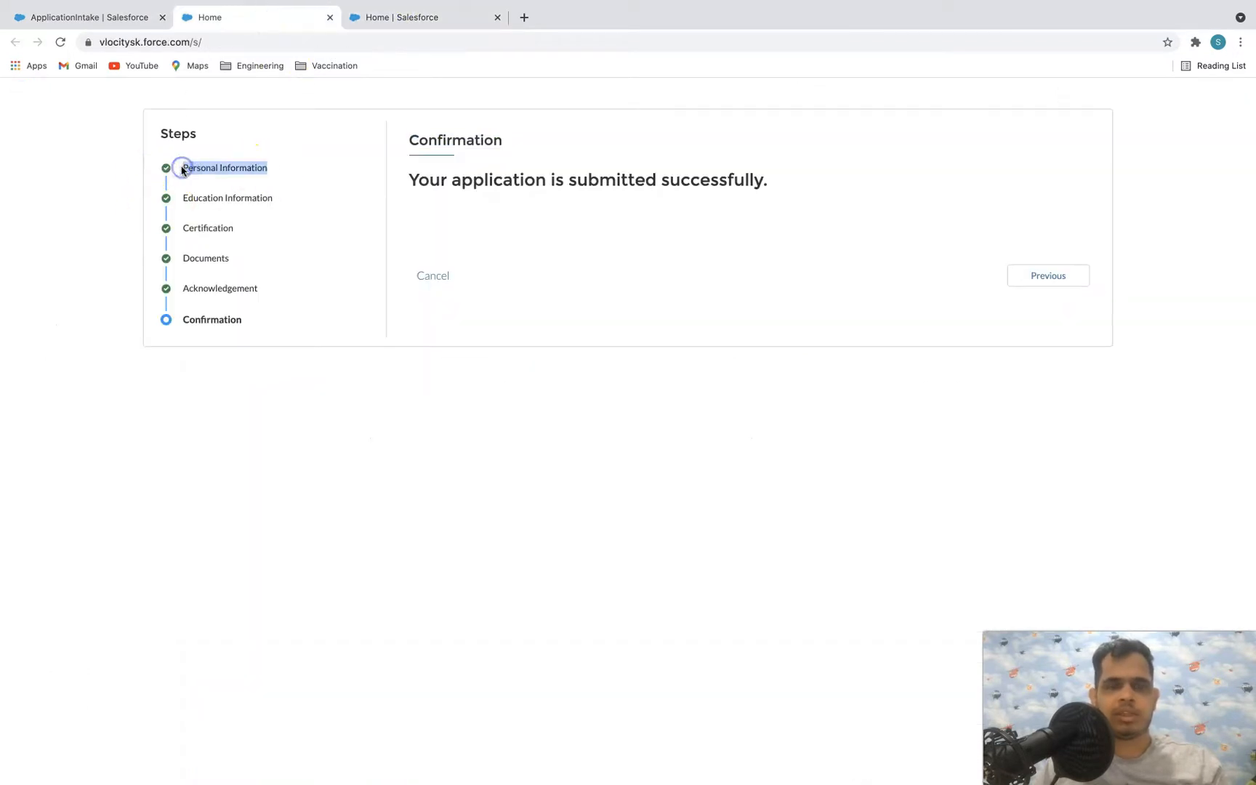
left_click(96, 16)
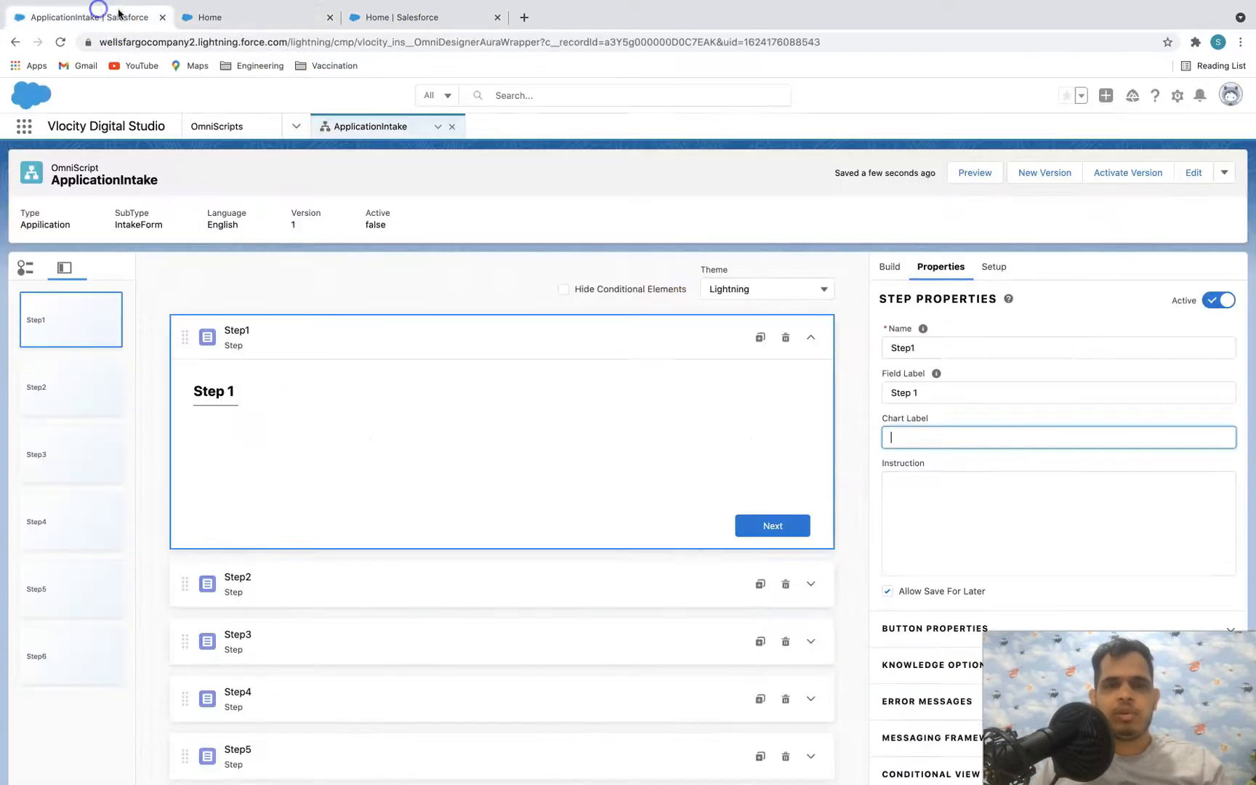
left_click(896, 376)
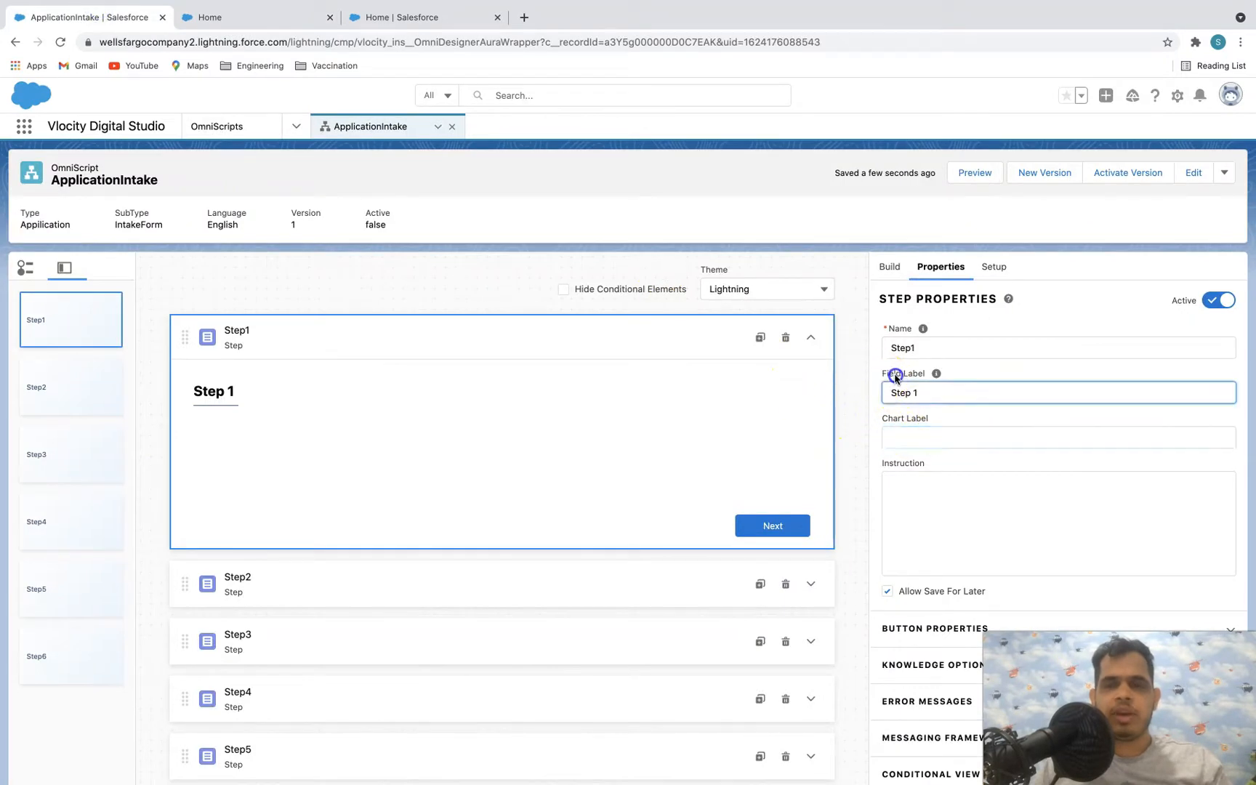
left_click(914, 438)
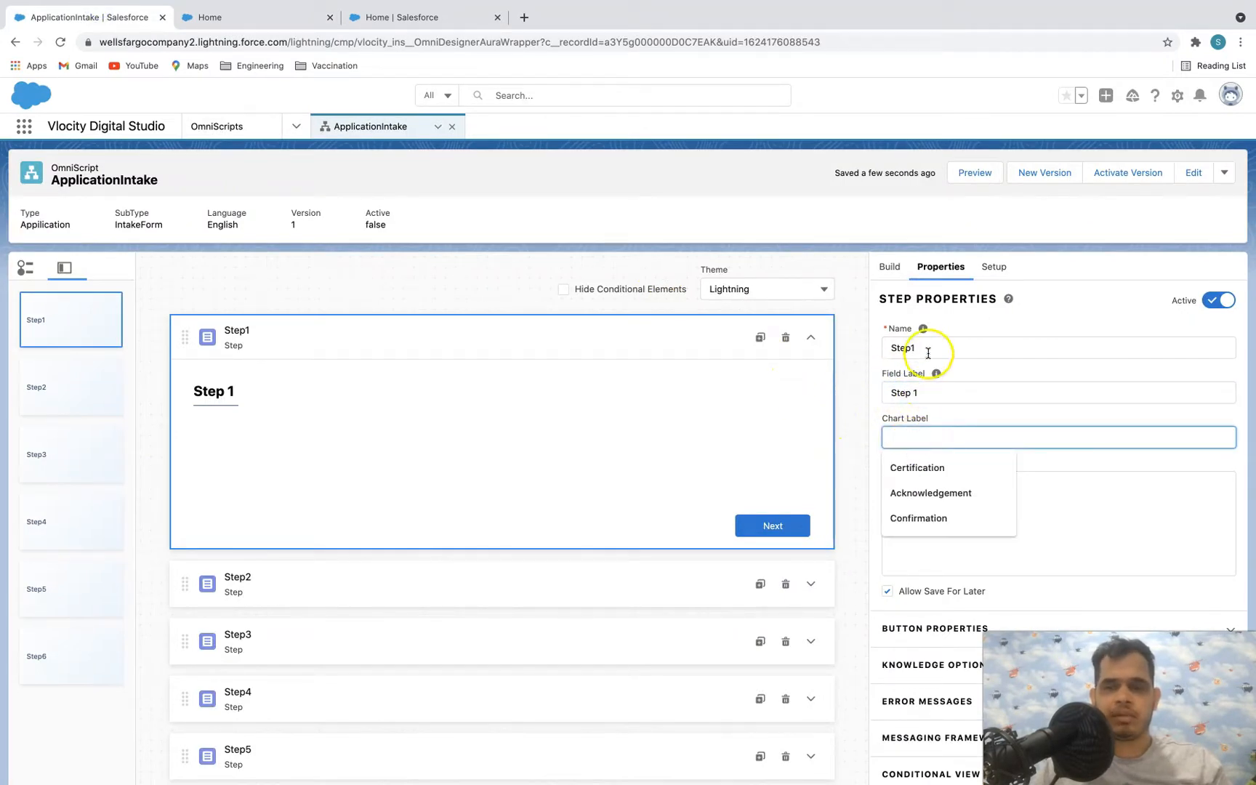
- Set the Field Label of Step1 to Personal Information
left_click(978, 404)
left_click_drag(925, 388, 840, 391)
type("P")
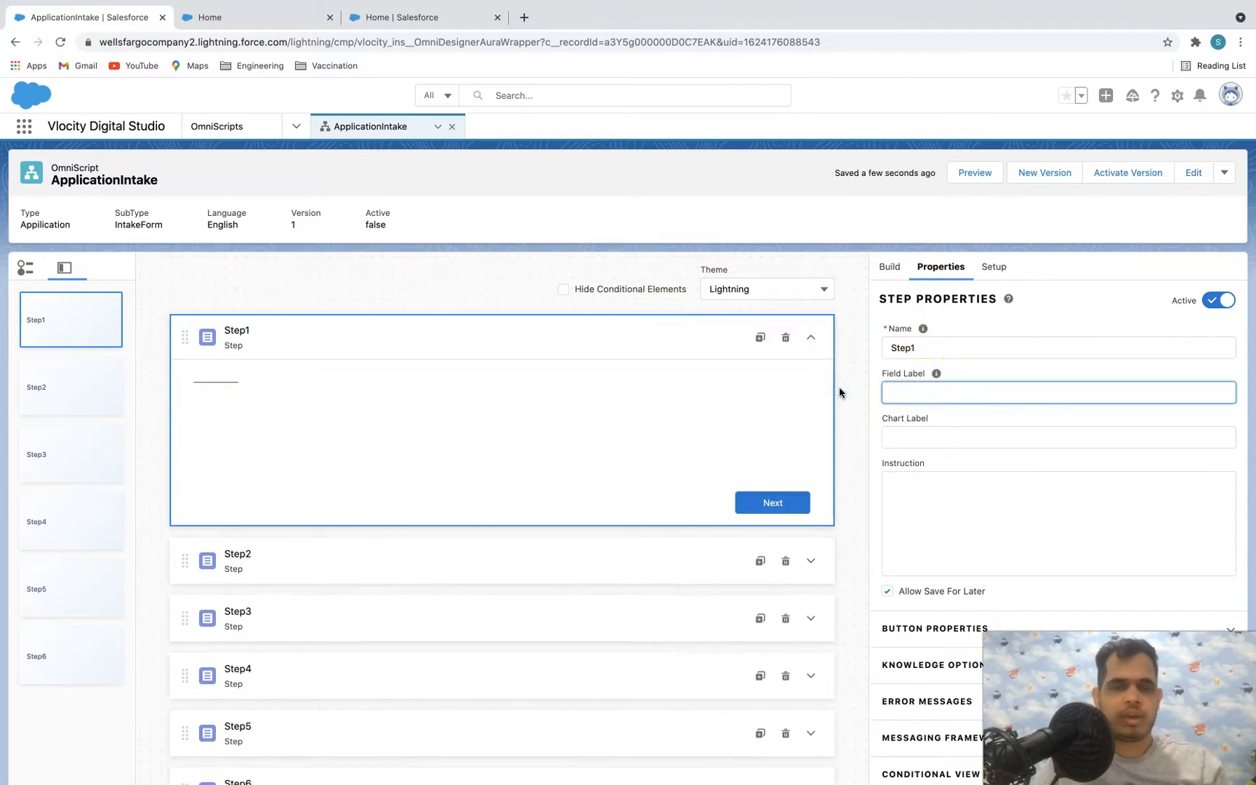
type("er")
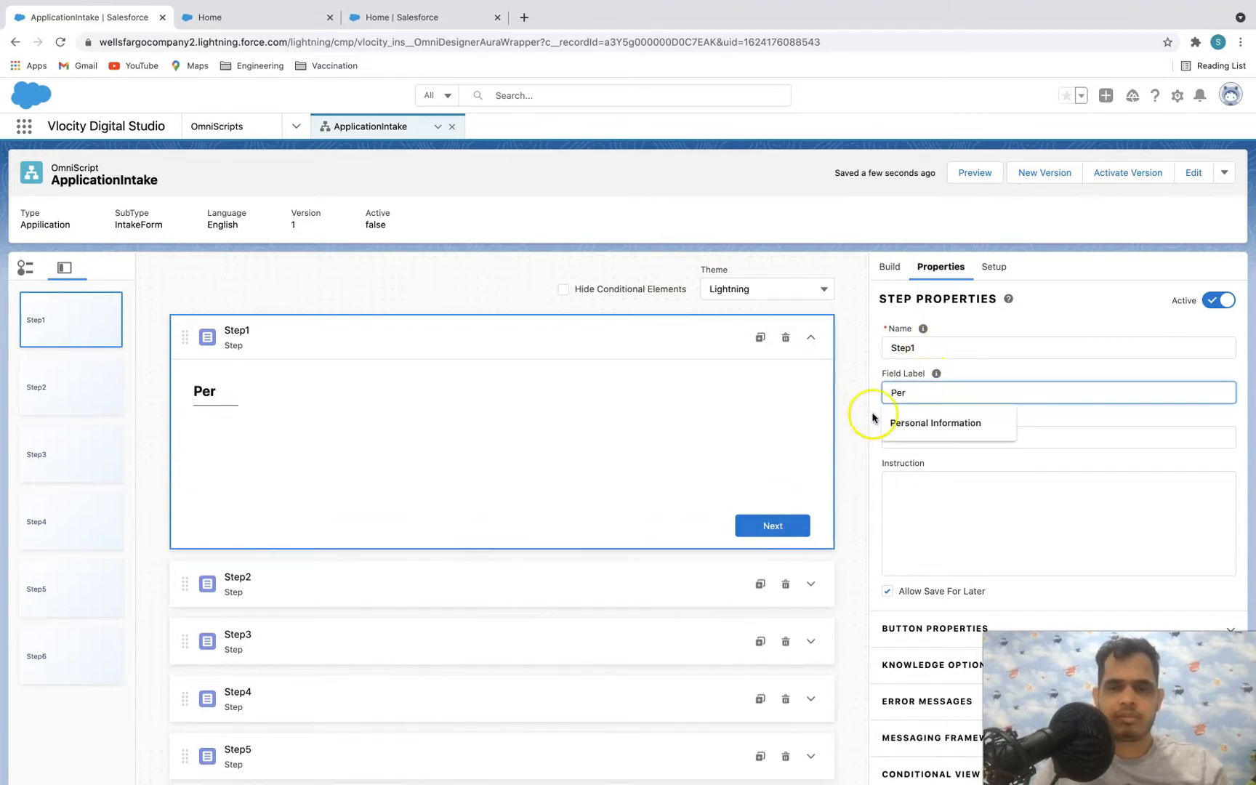
left_click(917, 423)
- Rename the Step1 element as personalInfomation, leaving its Chart Label blank
double_click(916, 347)
key("BackSpace")
type("per")
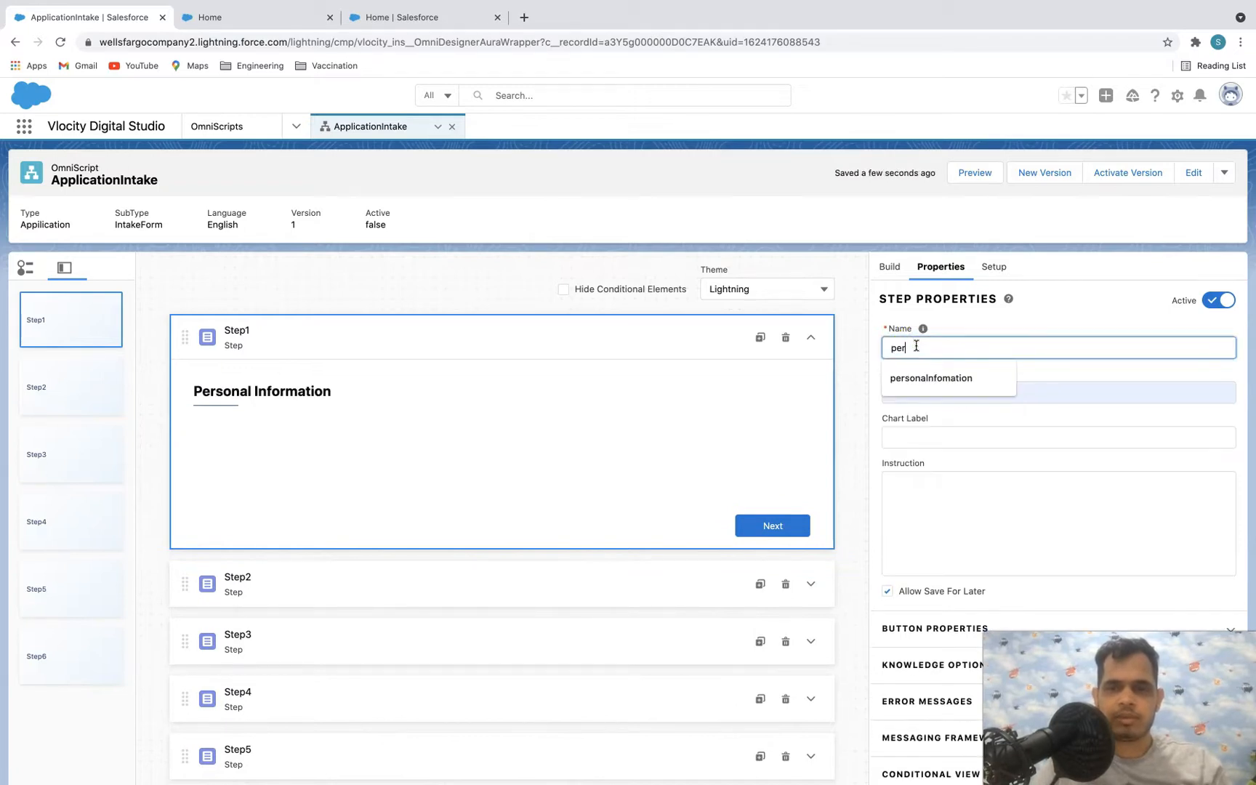
left_click(932, 375)
left_click(937, 437)
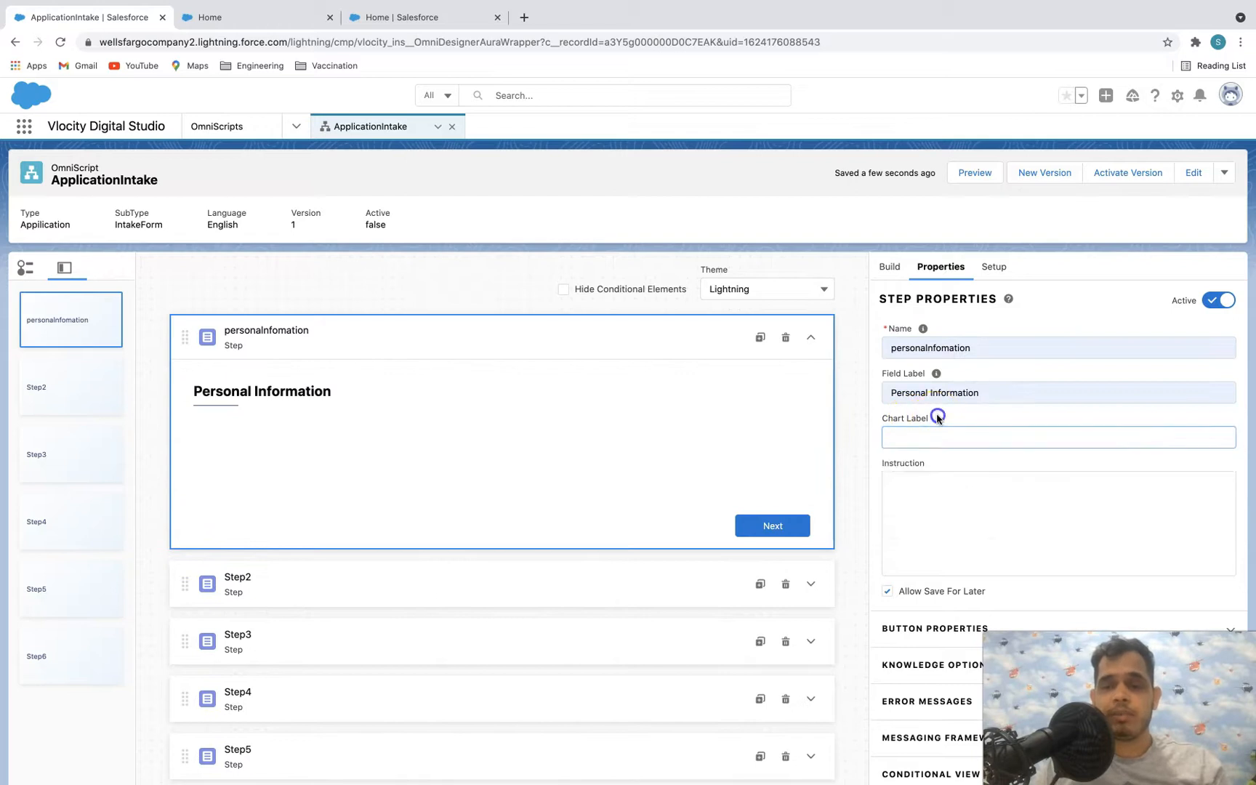
left_click(984, 393)
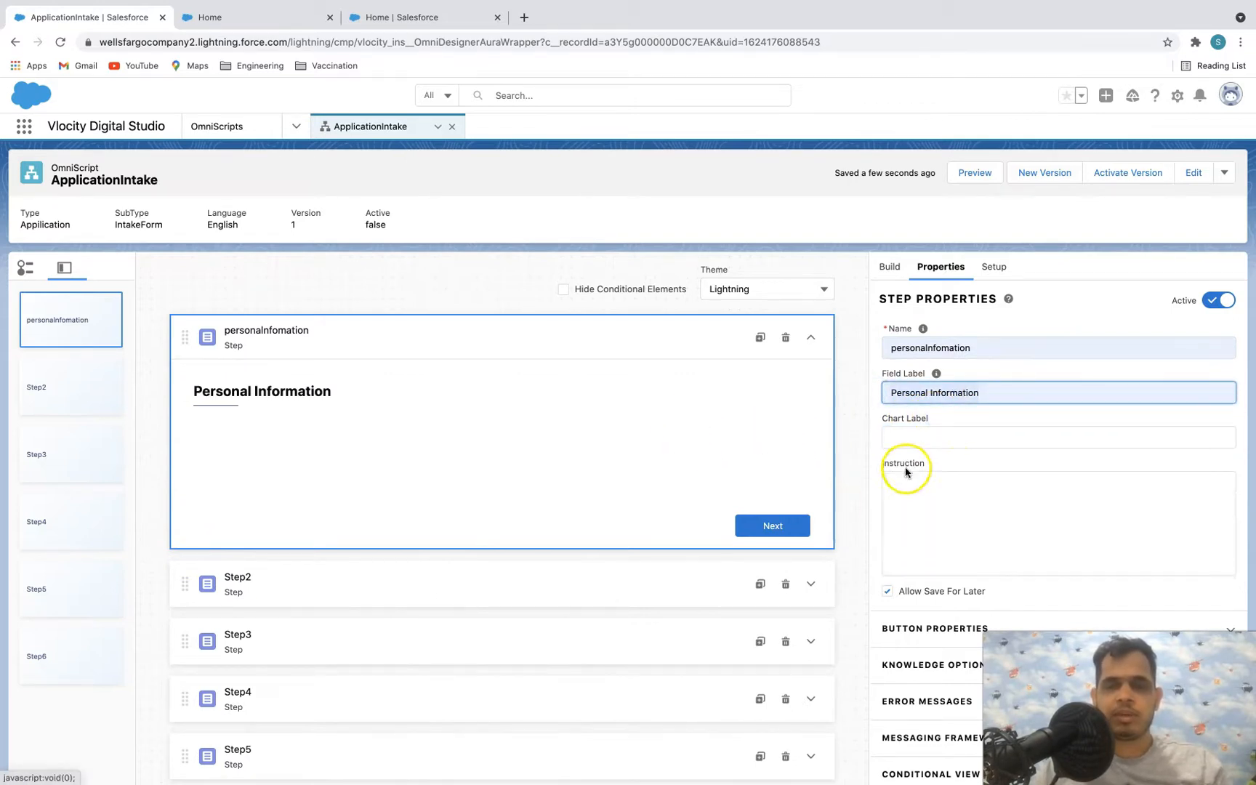
- Expand the Button Properties of the personal information step and examine the Previous Label and Next Label settings
scroll(967, 487, "down", 1)
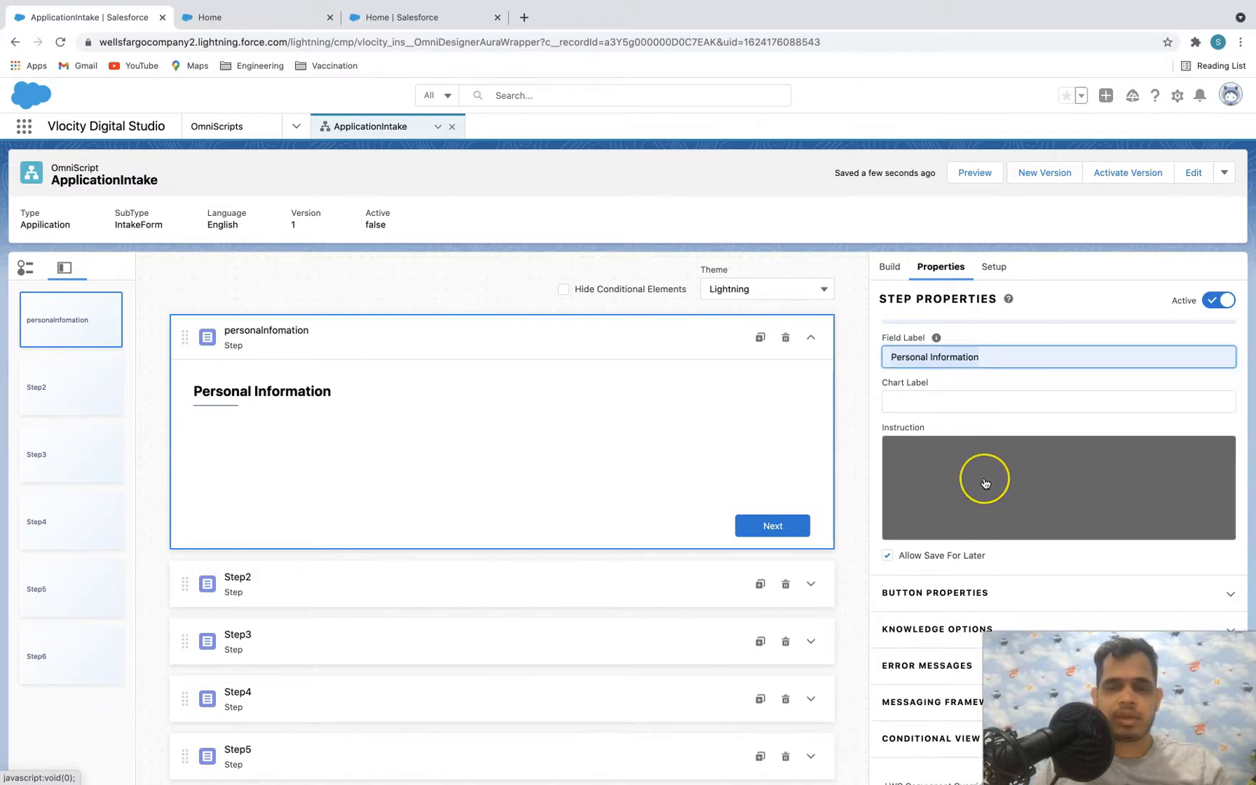
scroll(969, 461, "down", 3)
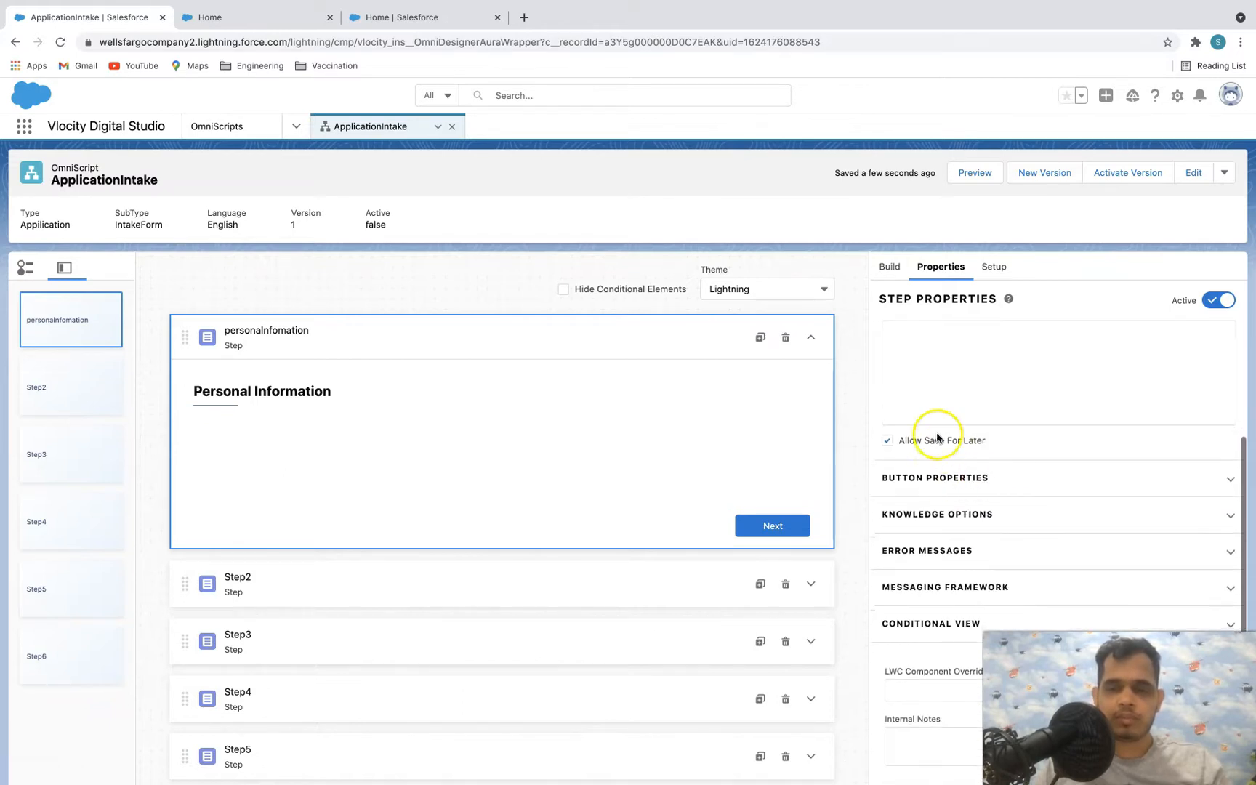
left_click(959, 473)
scroll(970, 464, "down", 2)
scroll(968, 463, "down", 2)
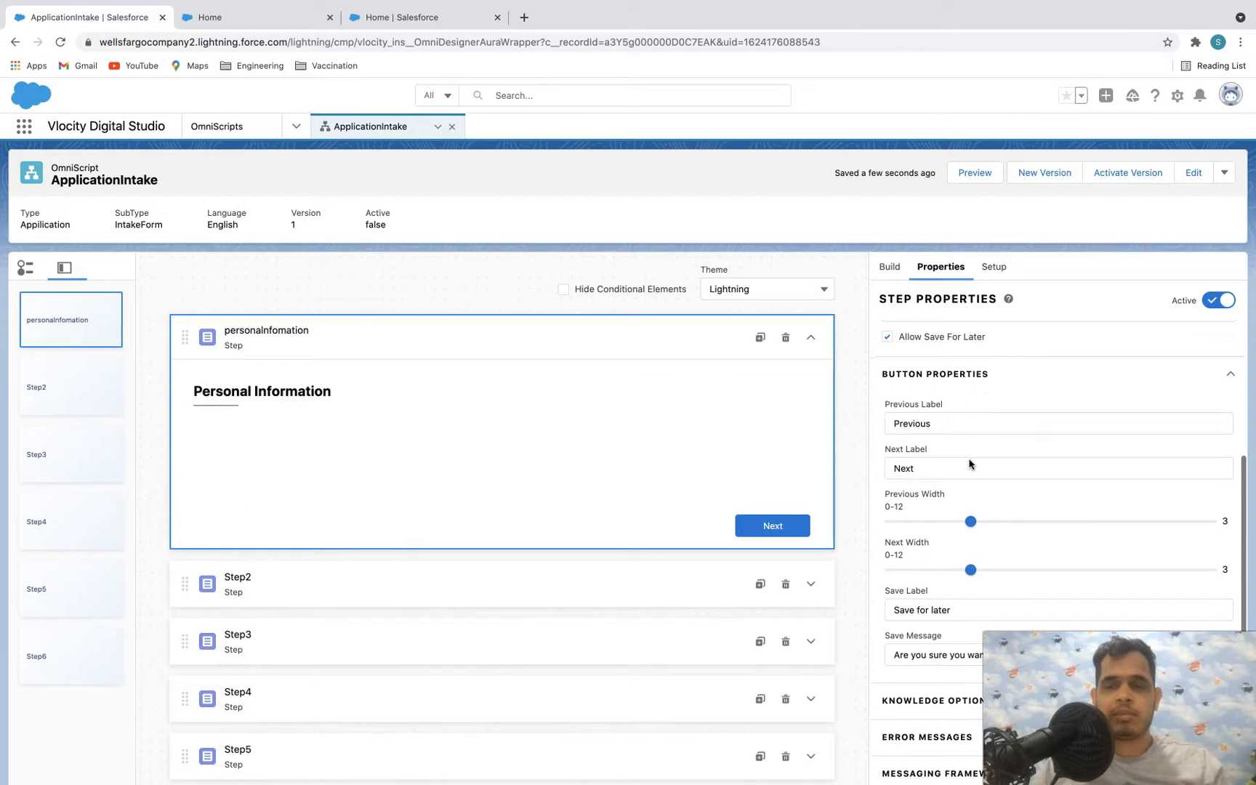
left_click(925, 391)
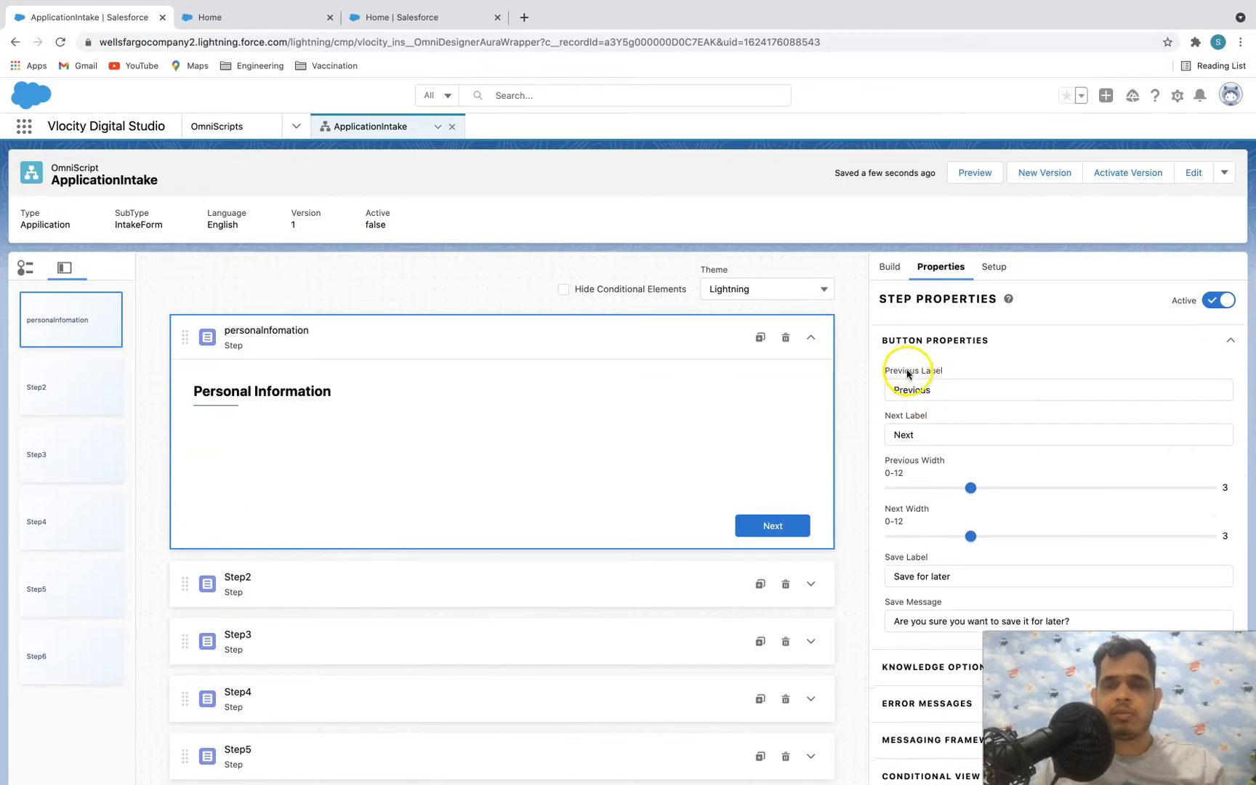
left_click_drag(938, 389, 888, 389)
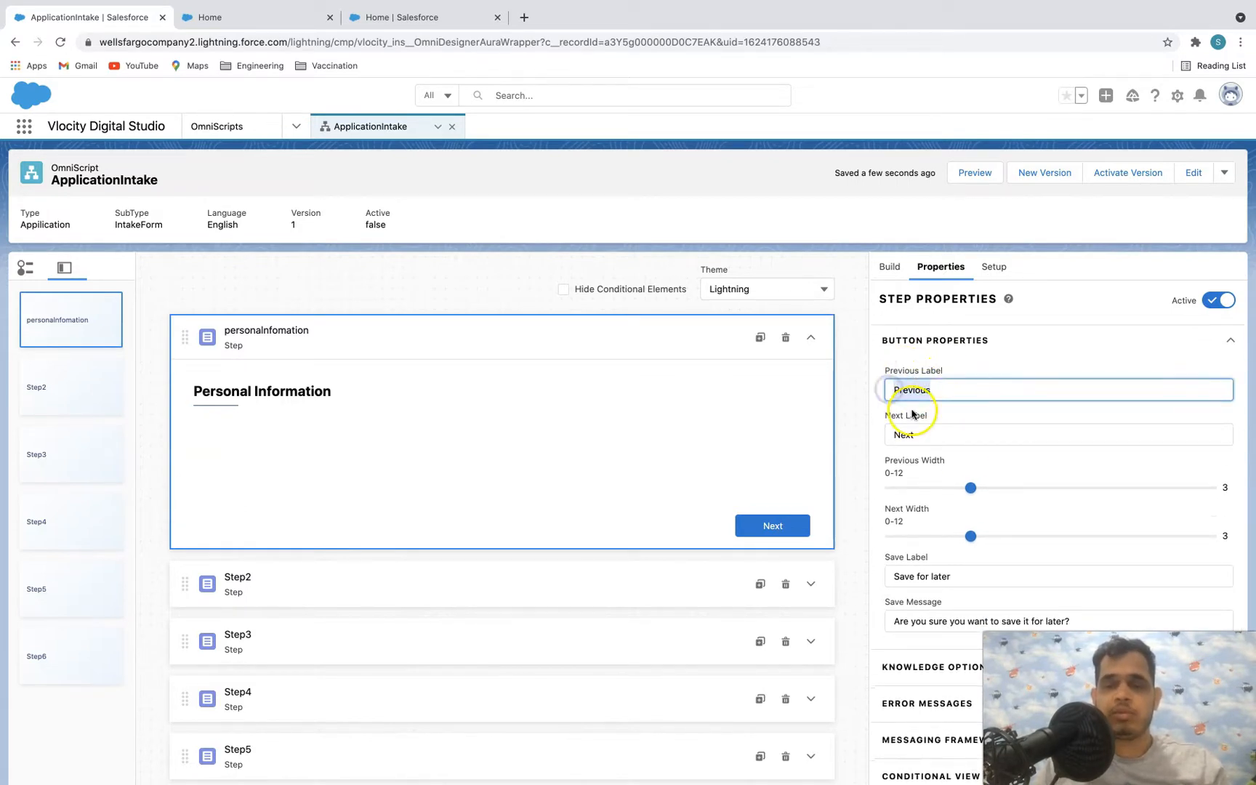
left_click_drag(926, 432, 887, 433)
scroll(894, 443, "down", 1)
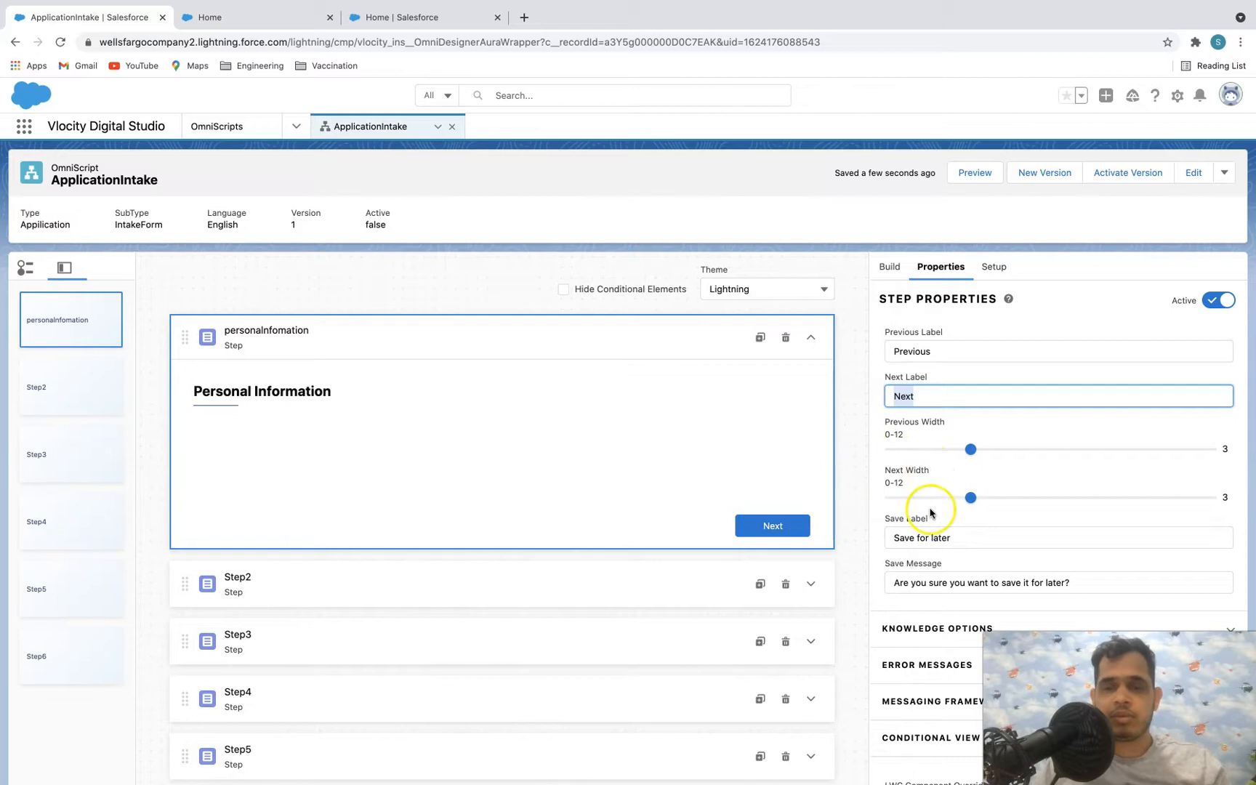
- Try a Next Width of 0 for the personal information step and set it back to 3
left_click_drag(973, 500, 876, 502)
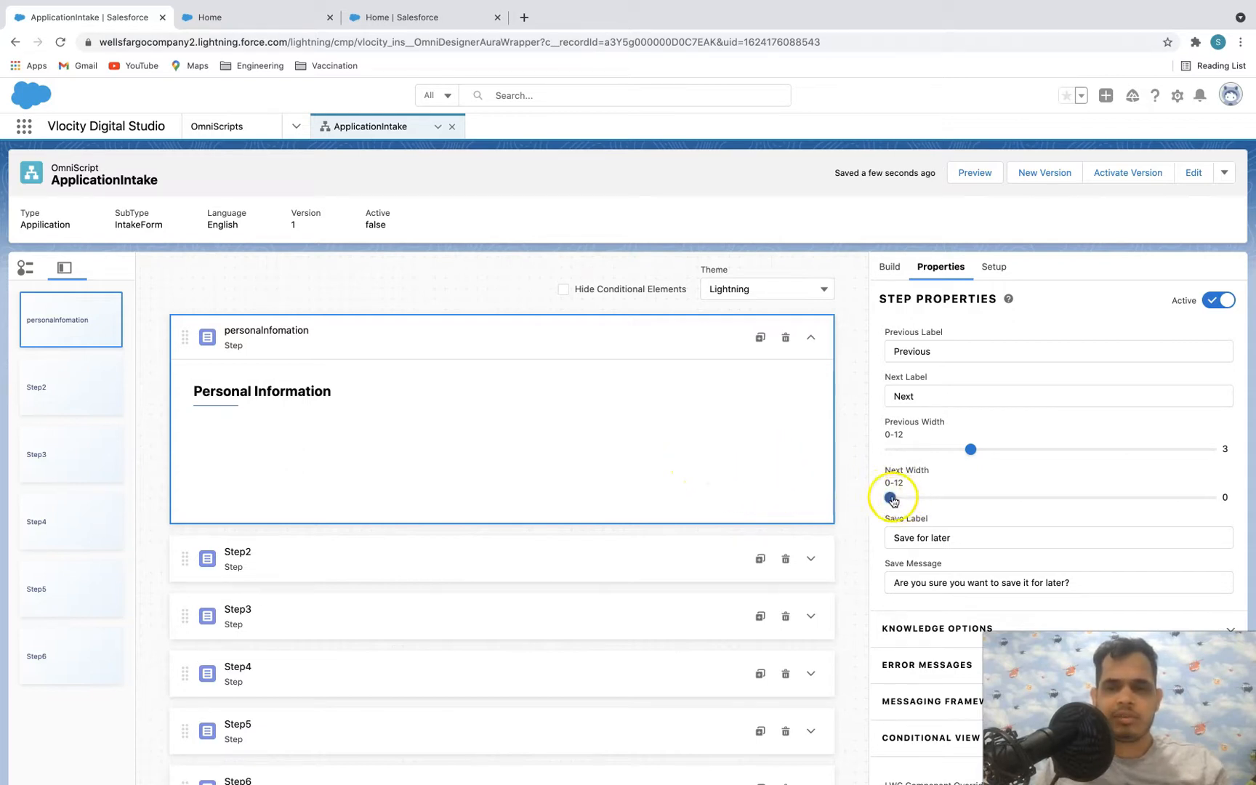
left_click_drag(904, 498, 970, 499)
- Compare the Save Label setting with the buttons on the Acknowledgement page of the finished application form
scroll(969, 471, "down", 1)
scroll(969, 471, "down", 2)
left_click_drag(956, 449, 881, 450)
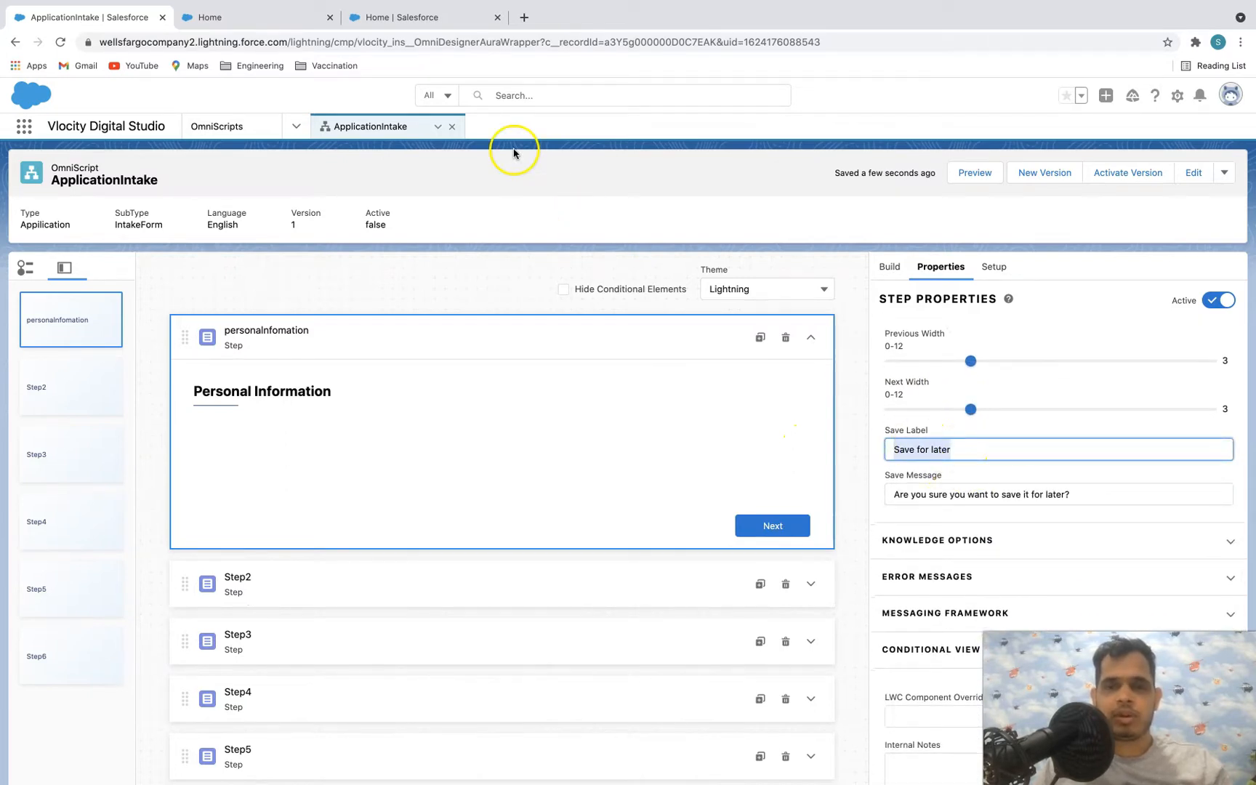
left_click(407, 16)
left_click(258, 14)
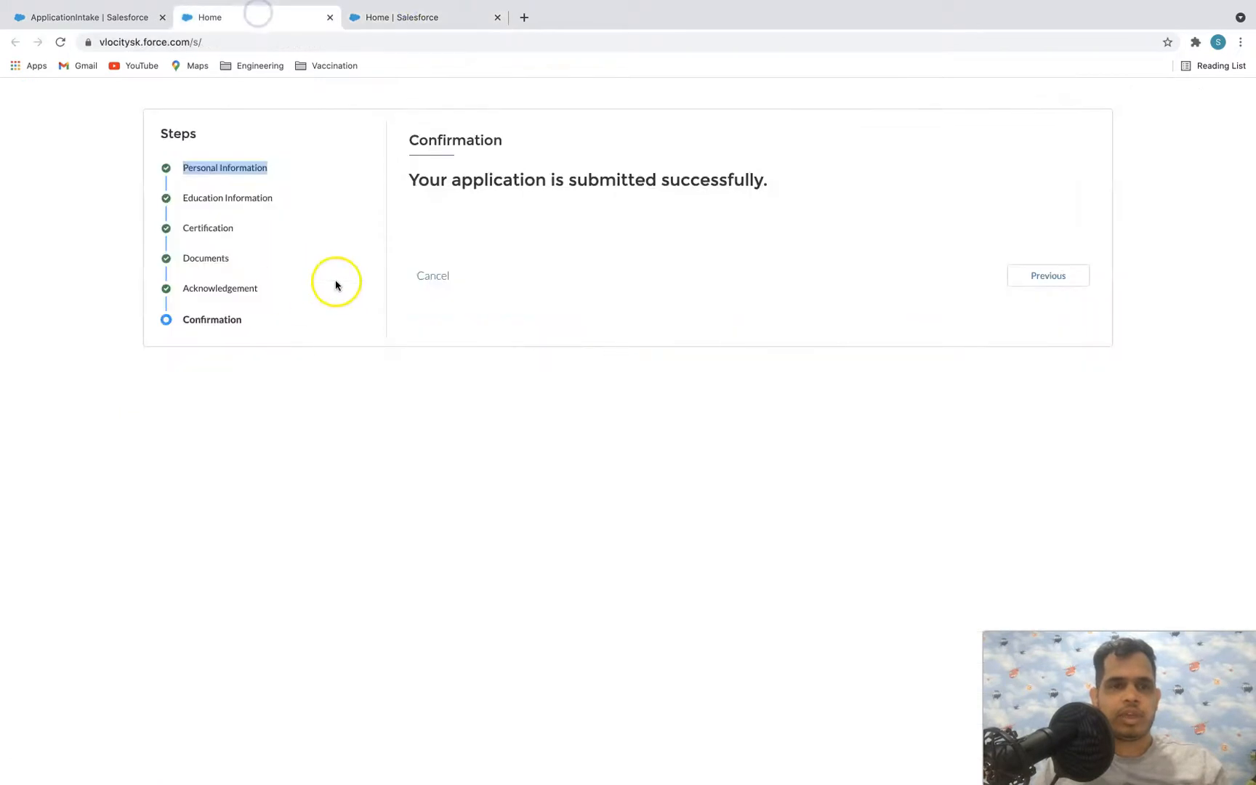
left_click(1026, 281)
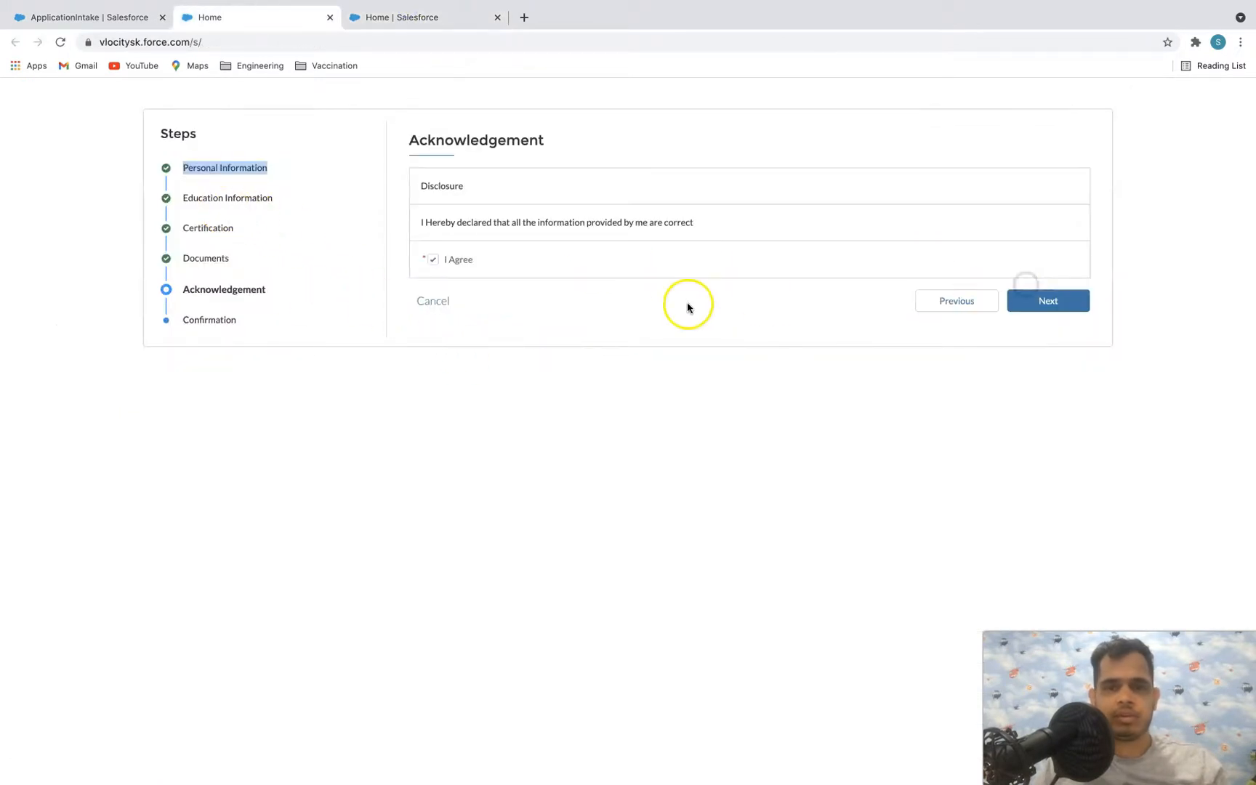
left_click(107, 13)
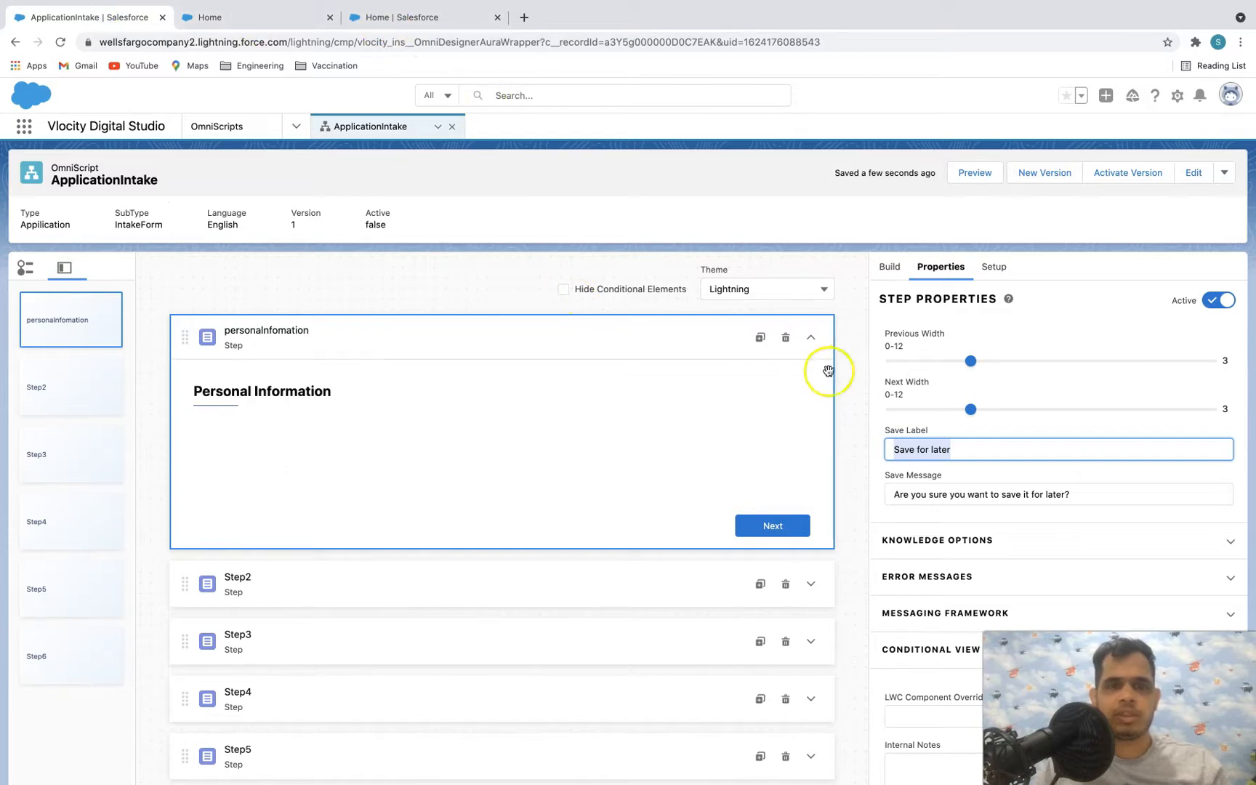
- Examine the Save Label, the Save Message and the remaining property sections of the personal information step
scroll(808, 384, "down", 1)
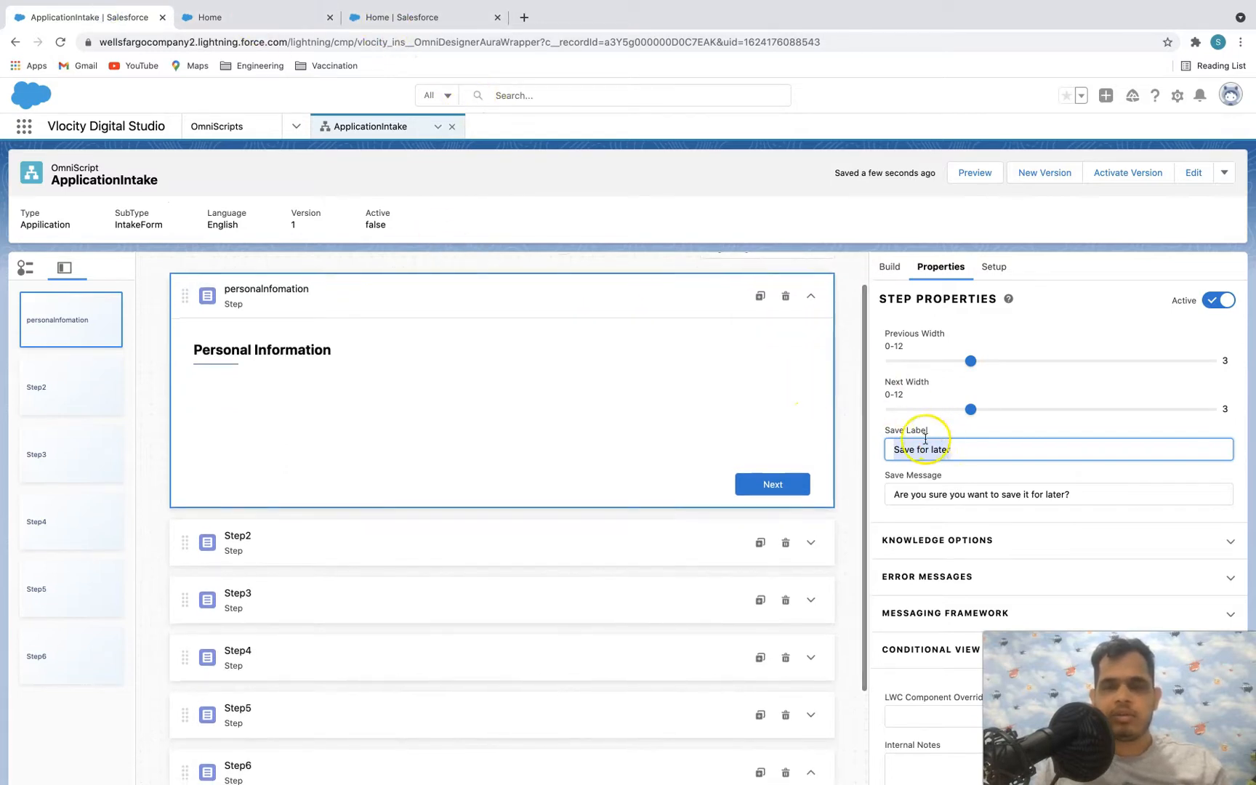
left_click(967, 451)
left_click_drag(921, 451, 886, 449)
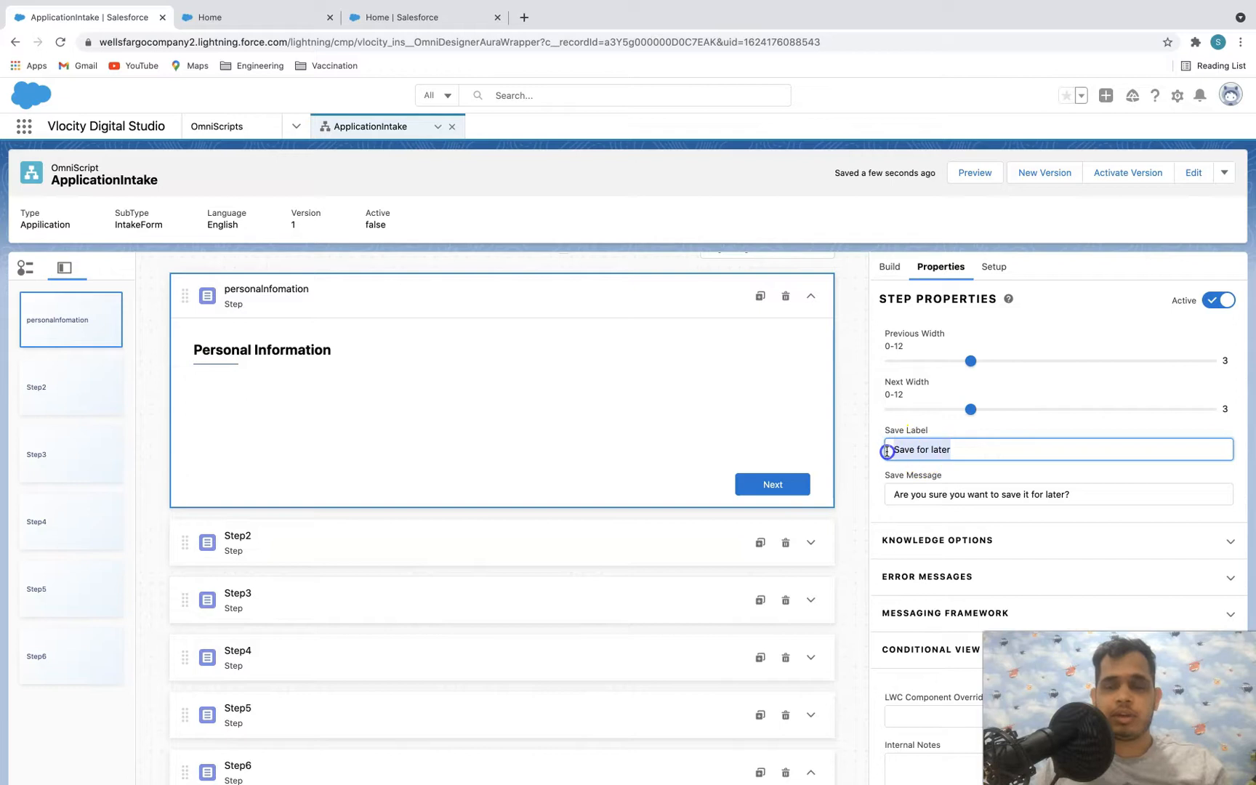
scroll(978, 469, "down", 1)
left_click_drag(970, 423, 883, 426)
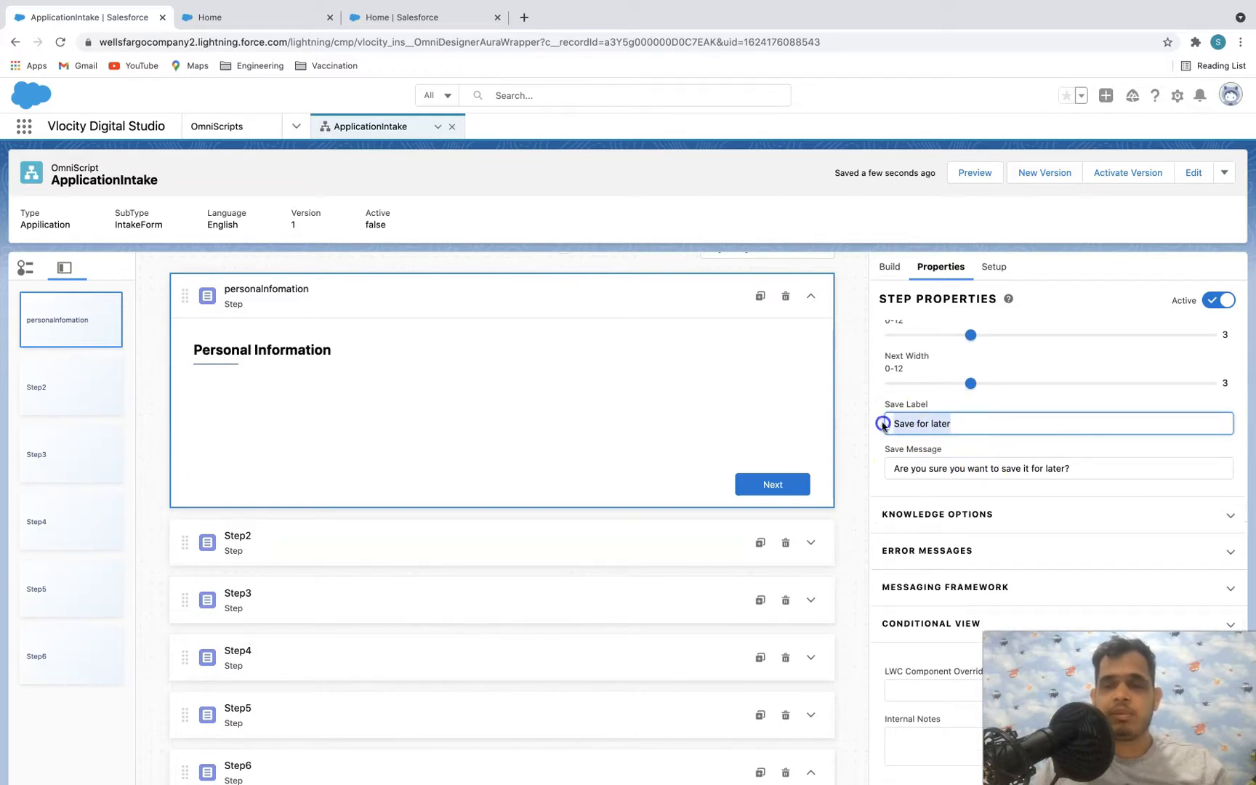
left_click(1083, 469)
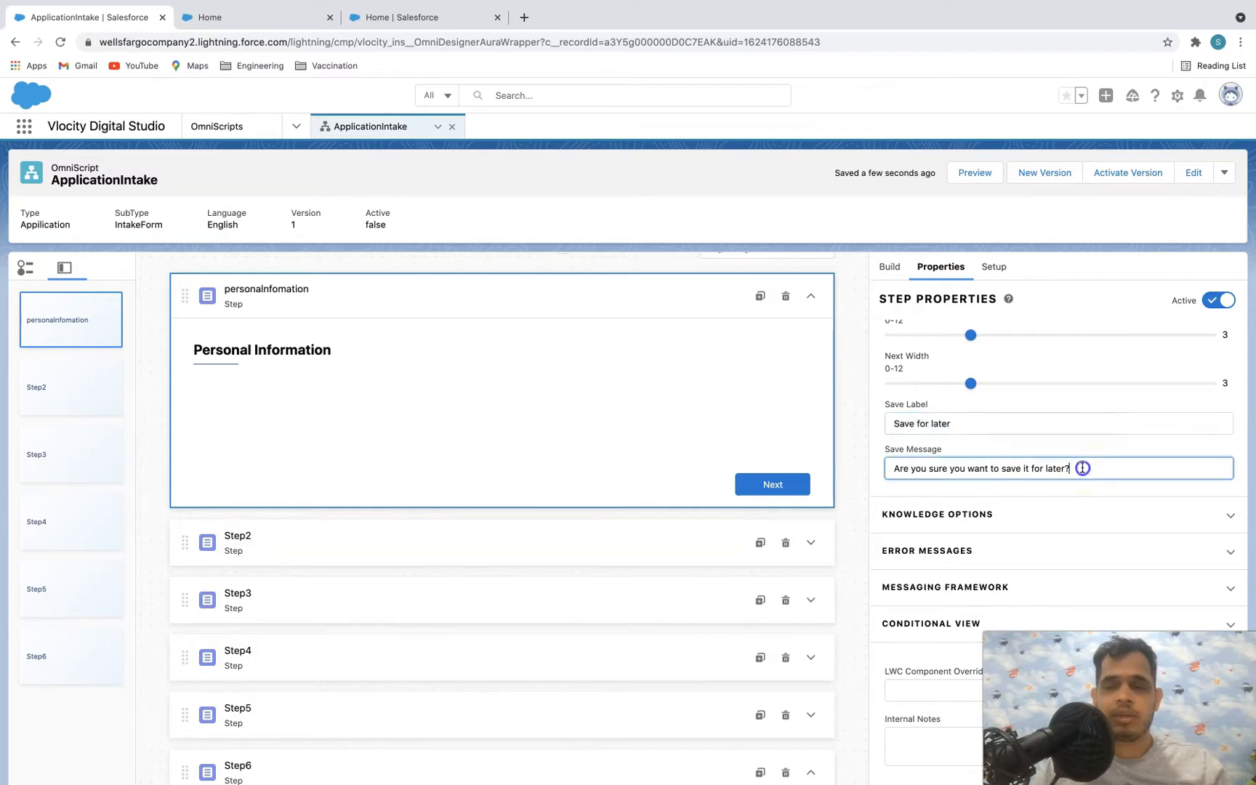
left_click_drag(1089, 468, 906, 466)
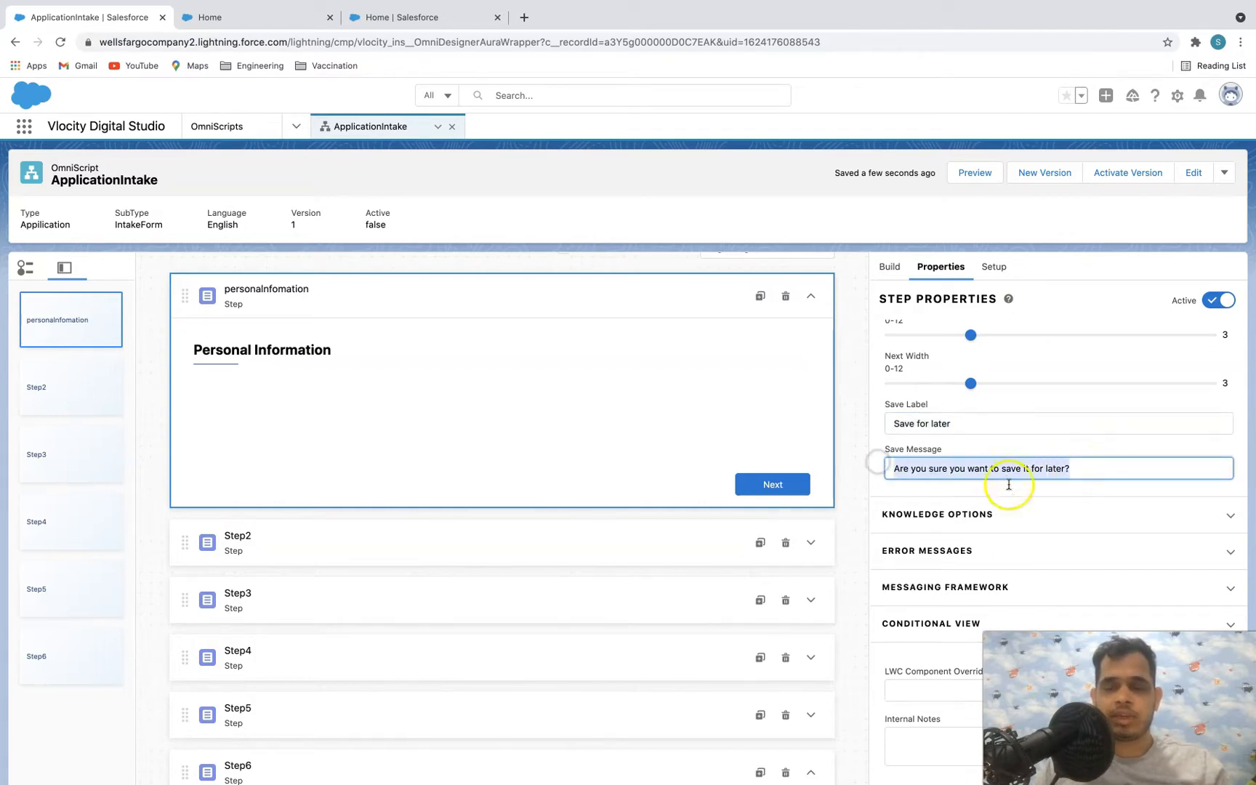
scroll(1017, 493, "down", 1)
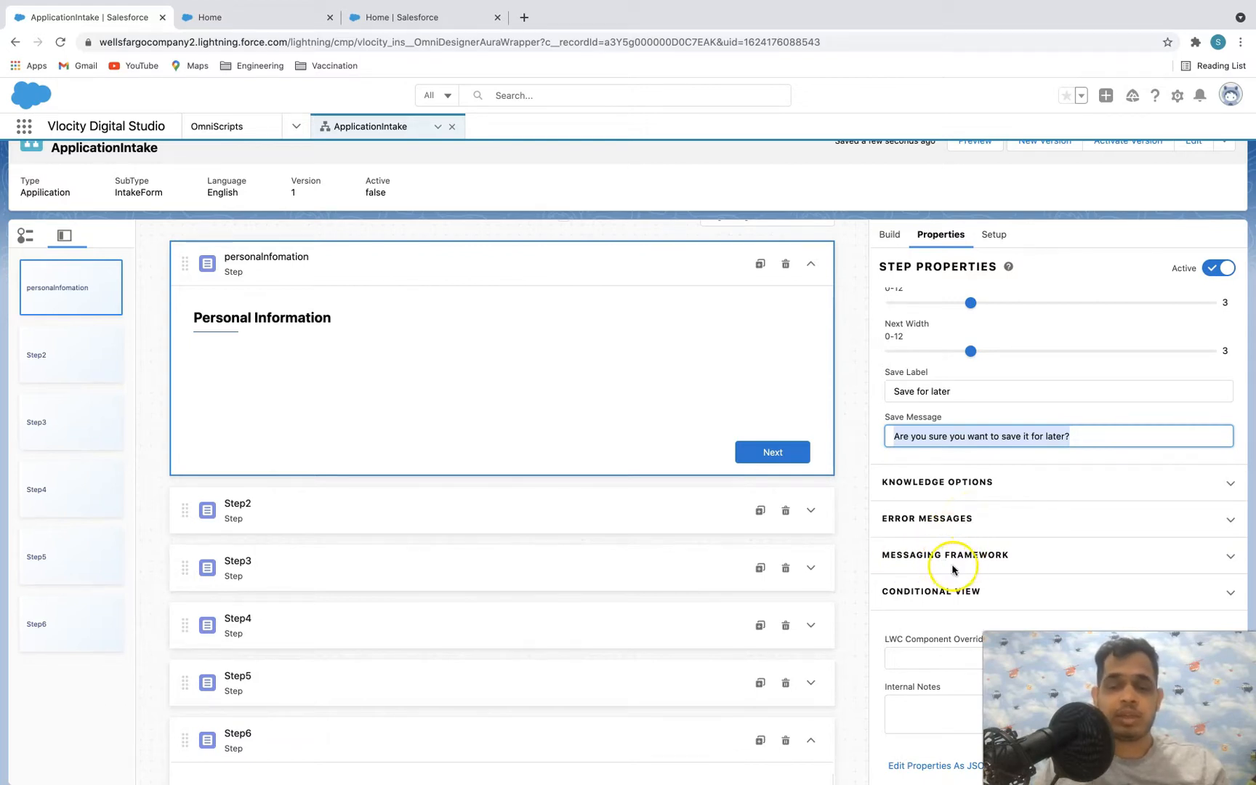
scroll(551, 535, "down", 1)
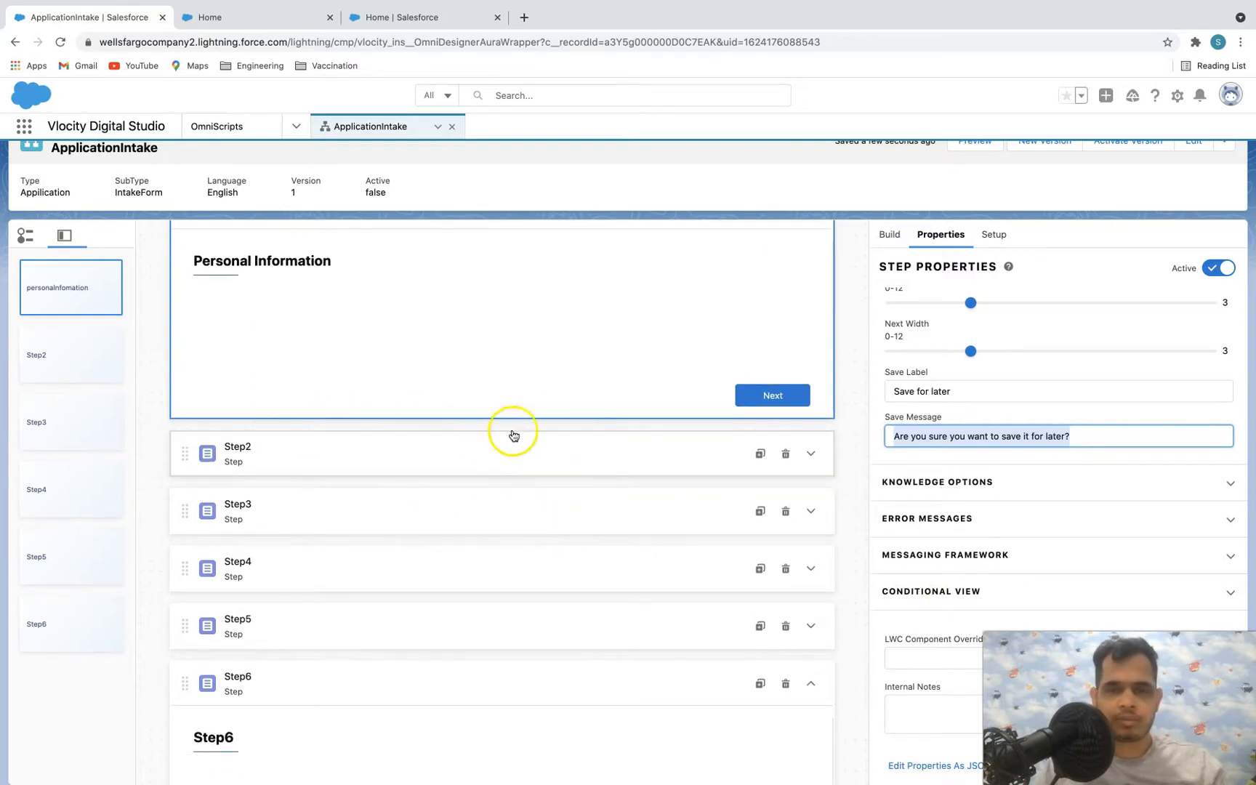
- Rename the Step2 element as educationInformation
scroll(882, 381, "up", 6)
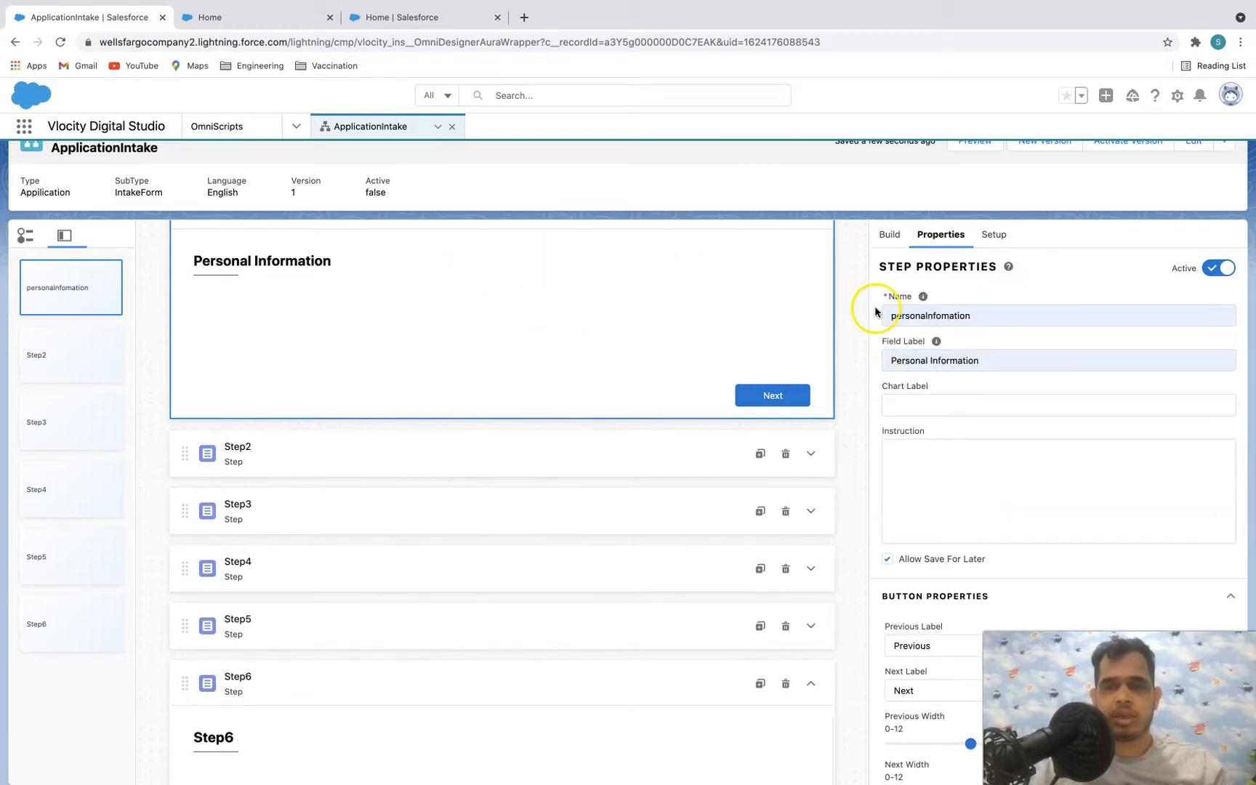
left_click(397, 446)
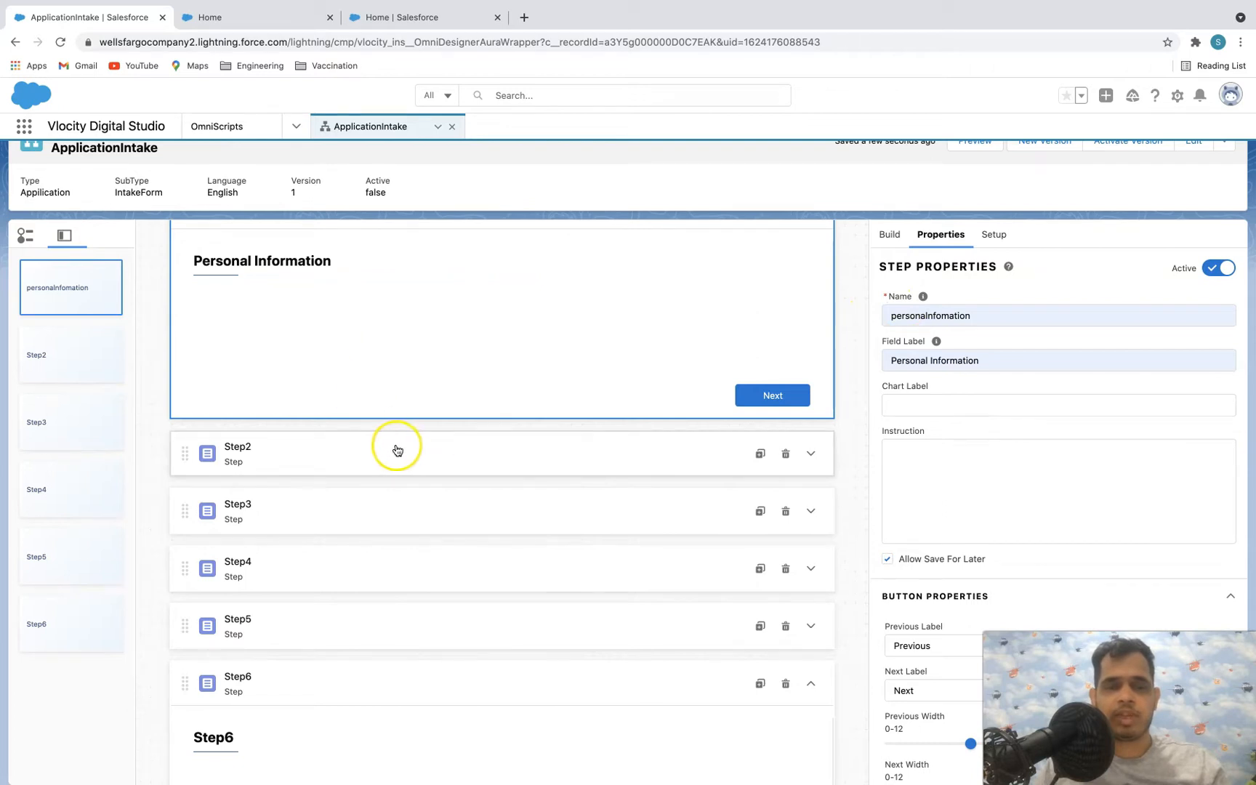
double_click(909, 316)
type("ed")
key("BackSpace")
key("BackSpace")
type("ed")
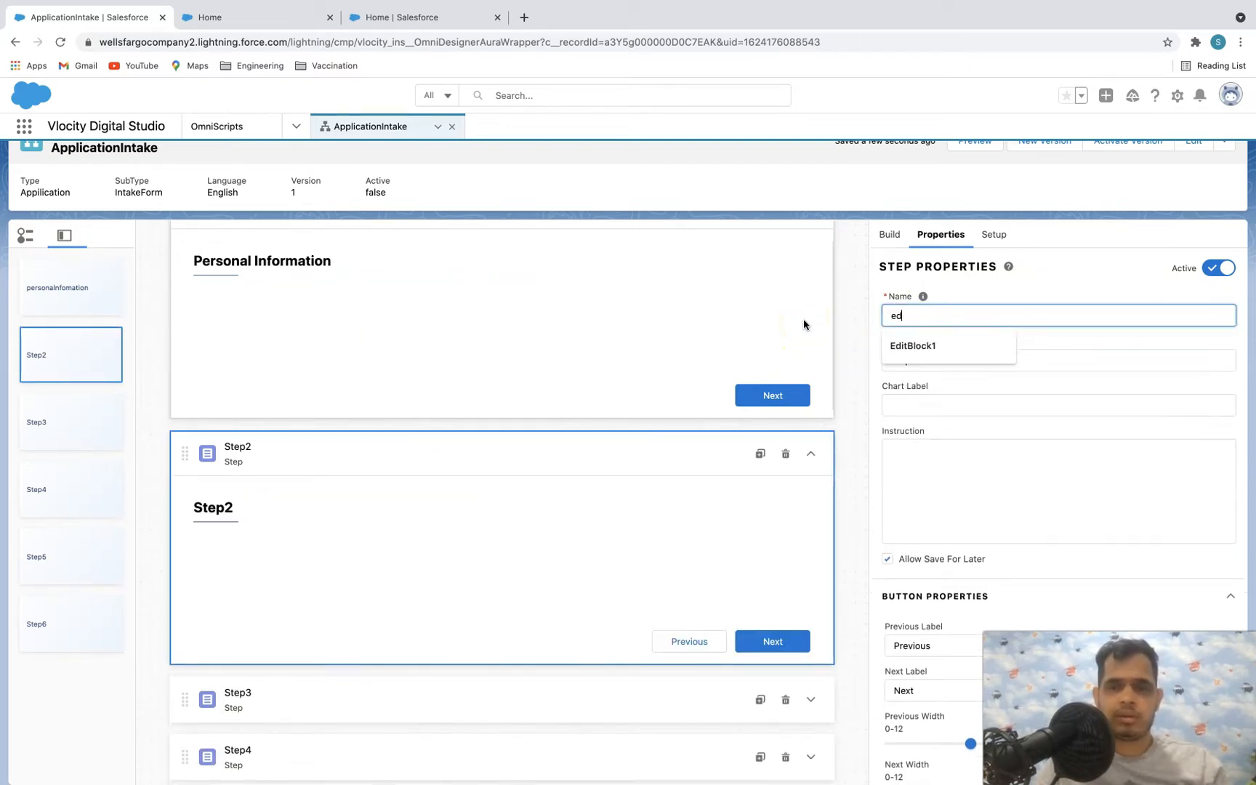
type("ucationIf")
key("BackSpace")
type("nformatipn")
key("BackSpace")
key("BackSpace")
type("on")
- Set the Field Label of the educationInformation step to Education Information
key("Tab")
type("Education")
left_click(937, 386)
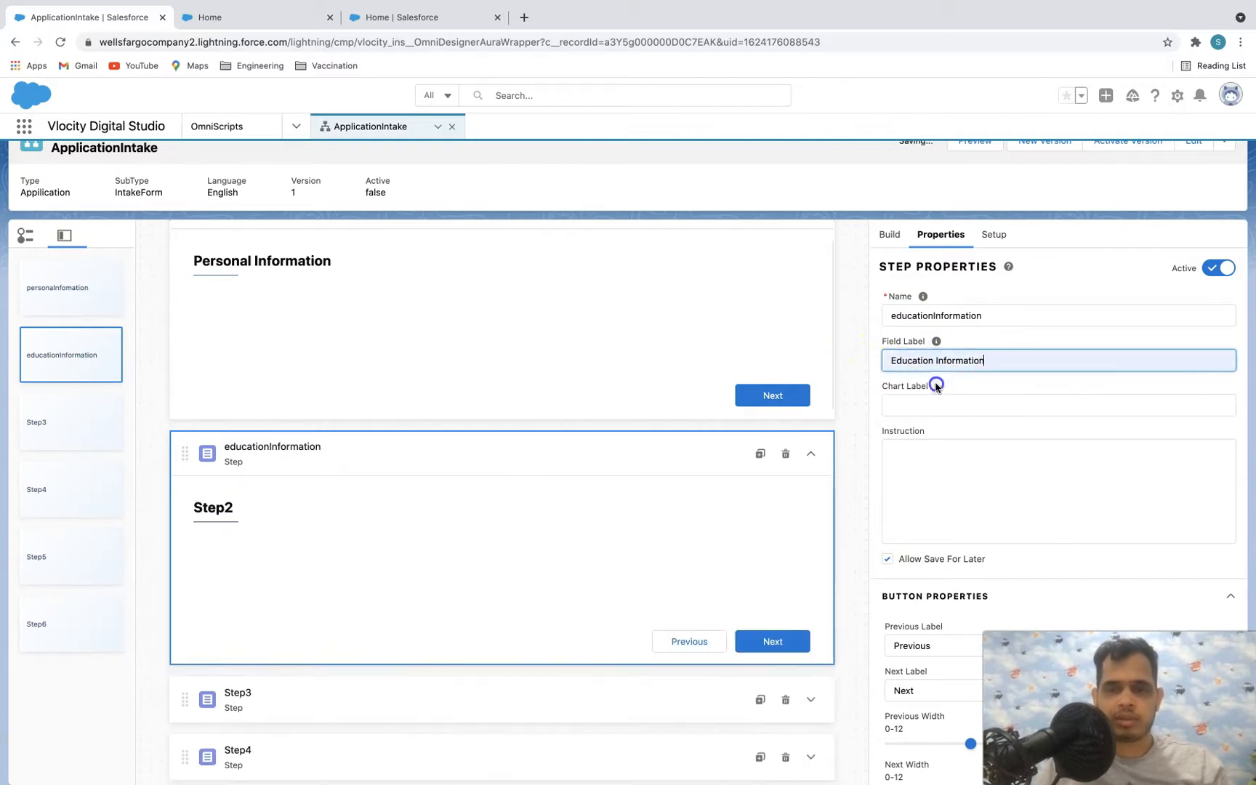
- Clear the Name of Step3 and check the third step's title in the finished application form
scroll(509, 509, "down", 2)
left_click(445, 558)
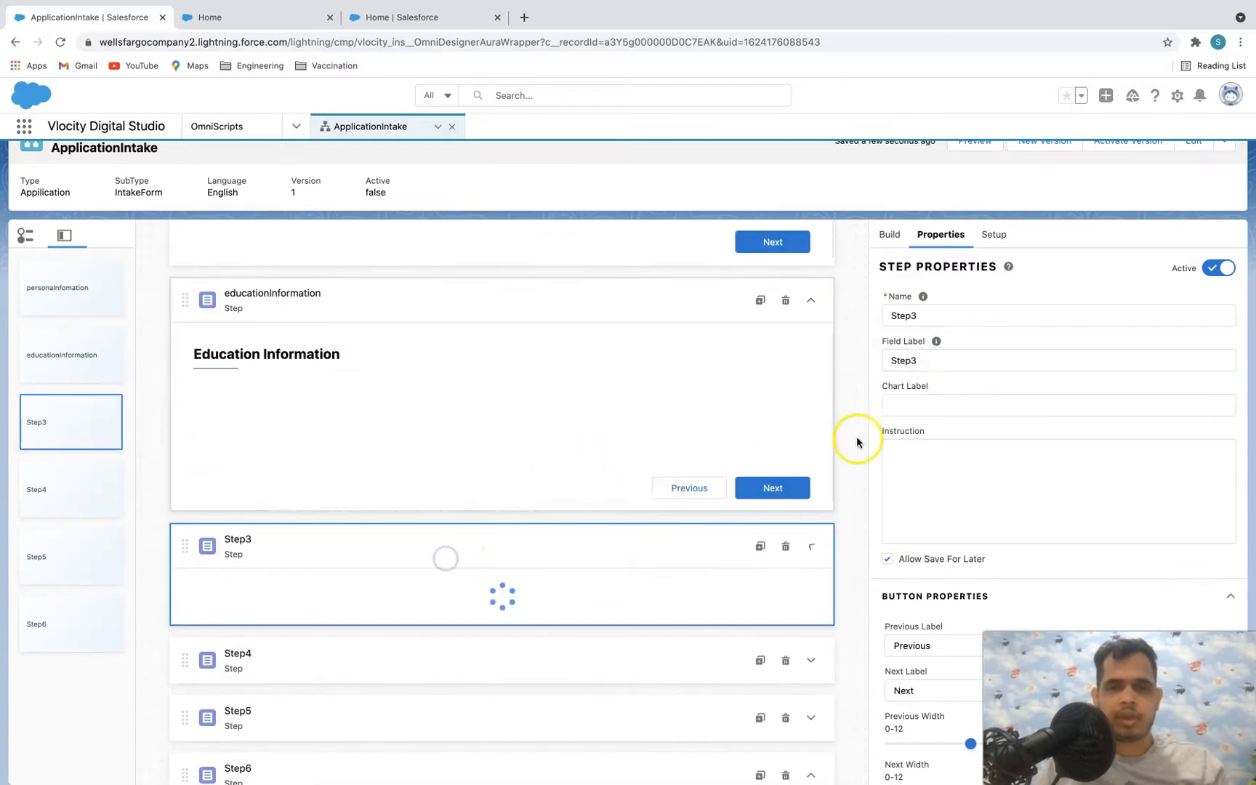
double_click(943, 316)
key("BackSpace")
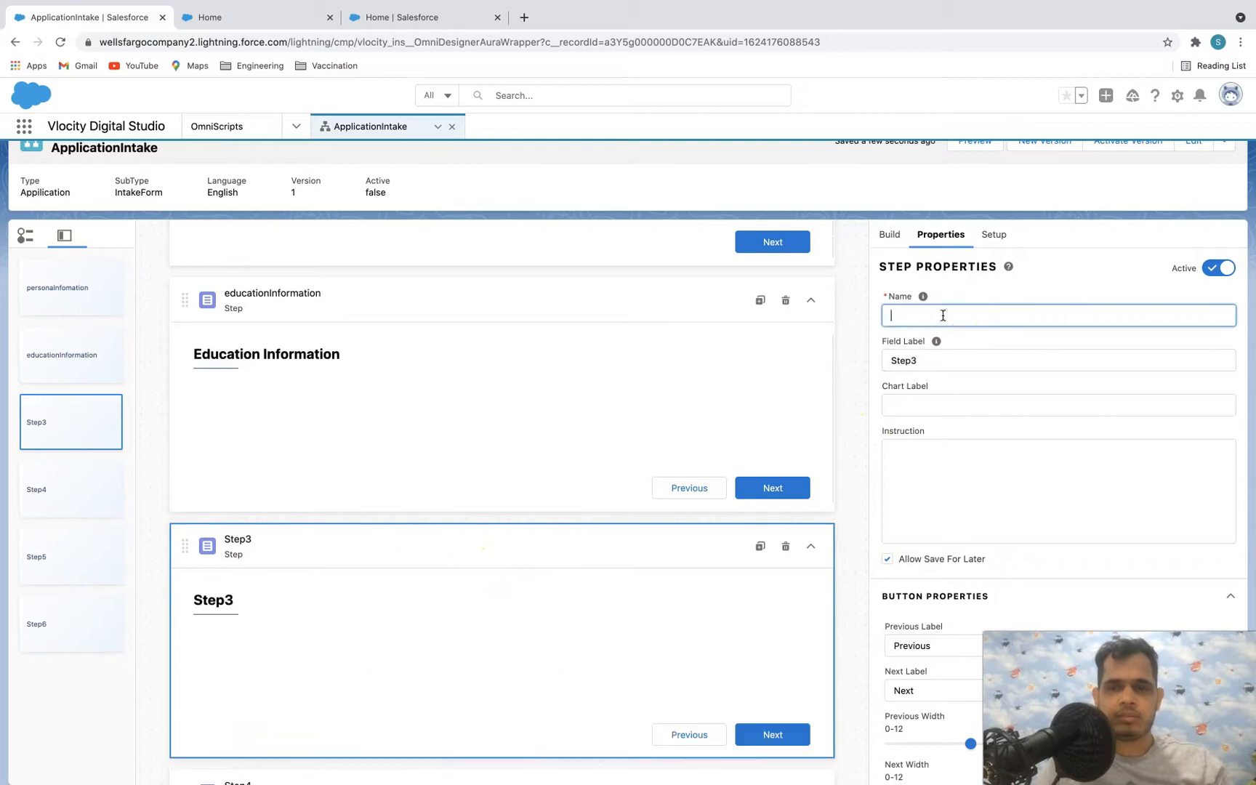
left_click(462, 26)
left_click(291, 20)
left_click(85, 16)
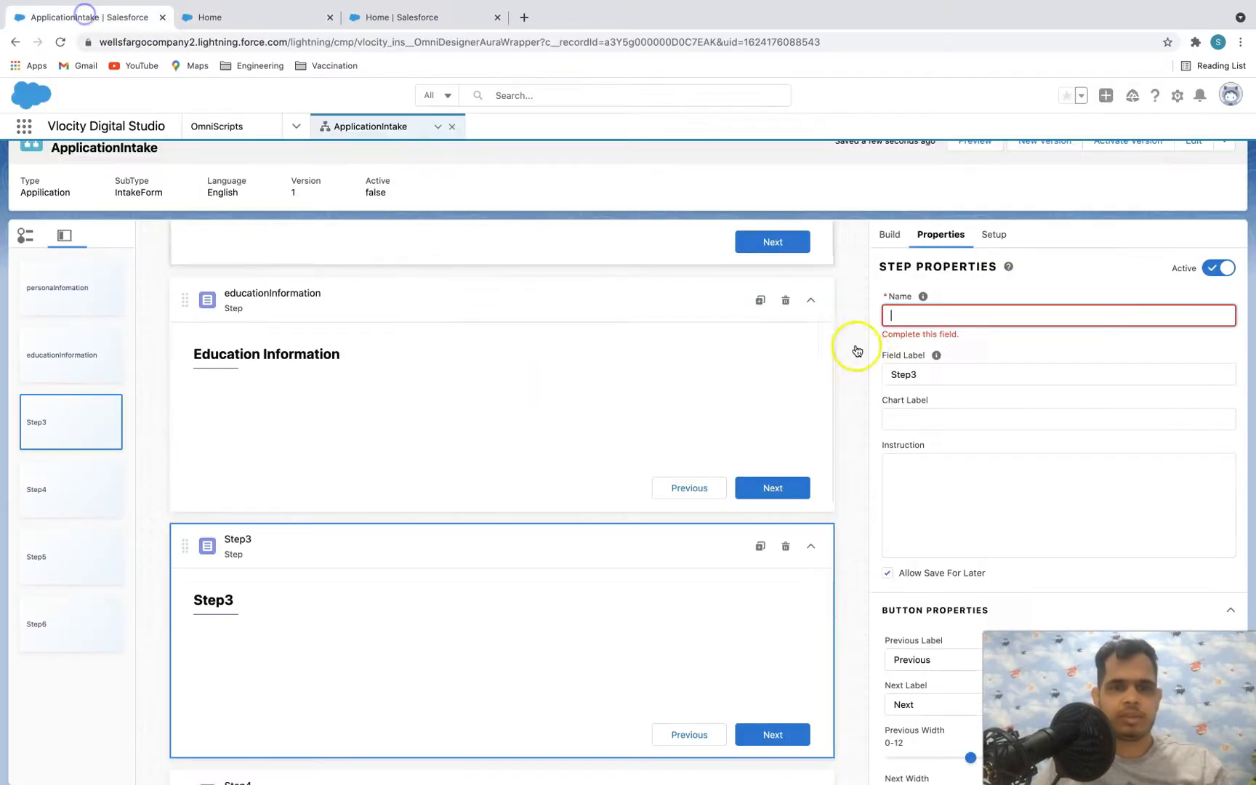
- Name the third step certification and set its Field Label to Certification
left_click(927, 311)
type("c")
key("BackSpace")
type("Certificati")
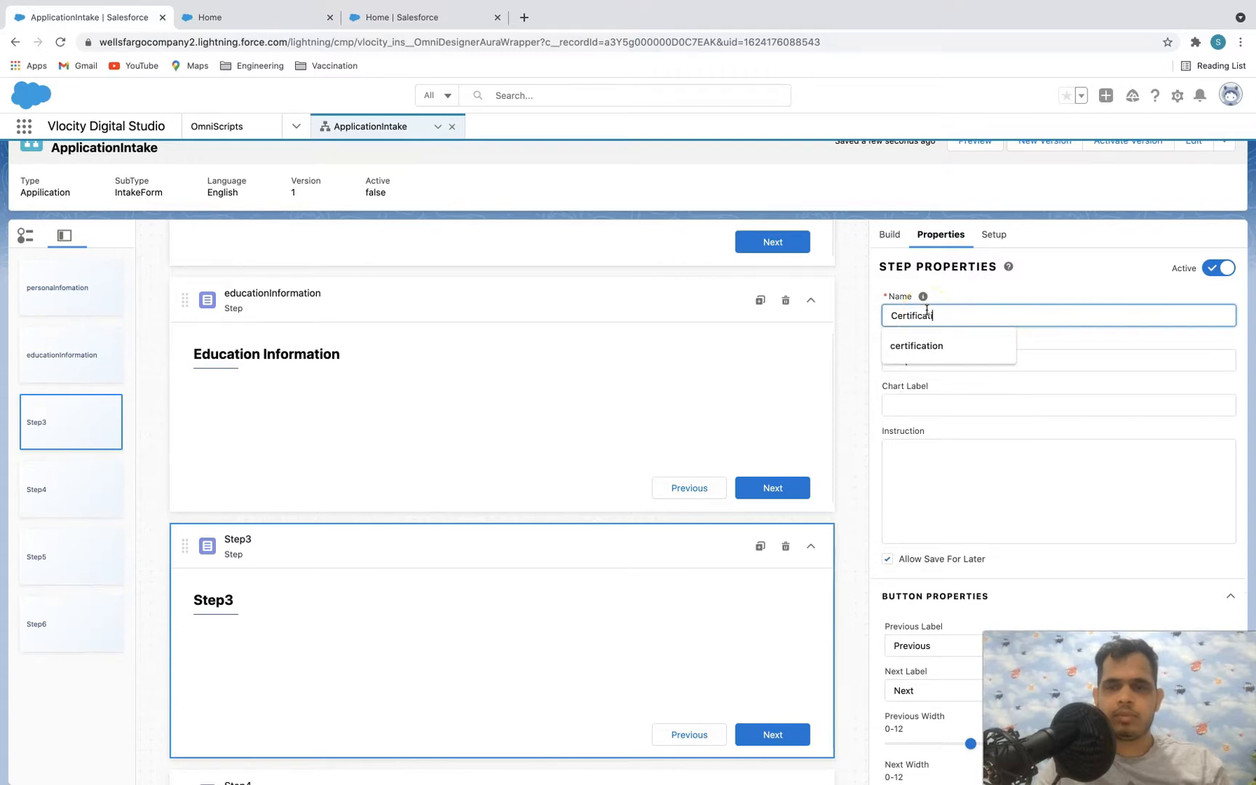
key("super+a")
type("certification")
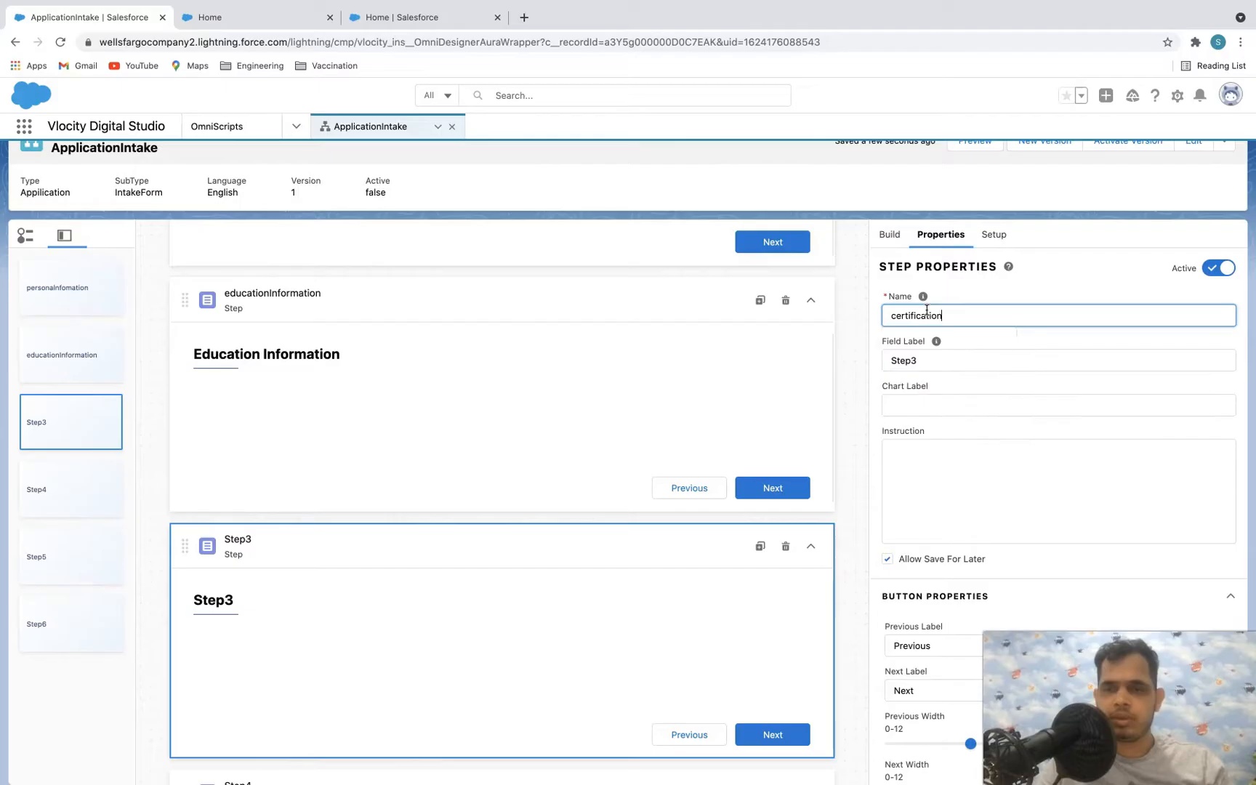
key("Tab")
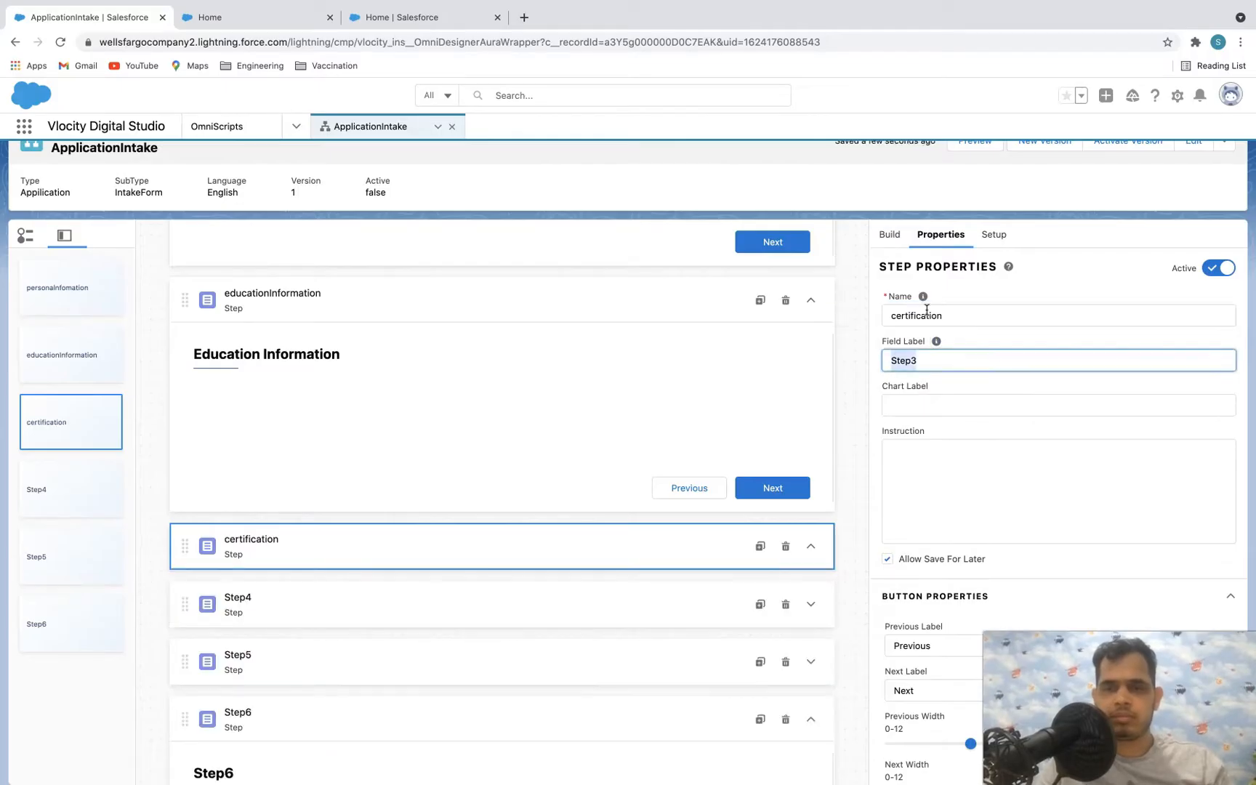
type("Certification")
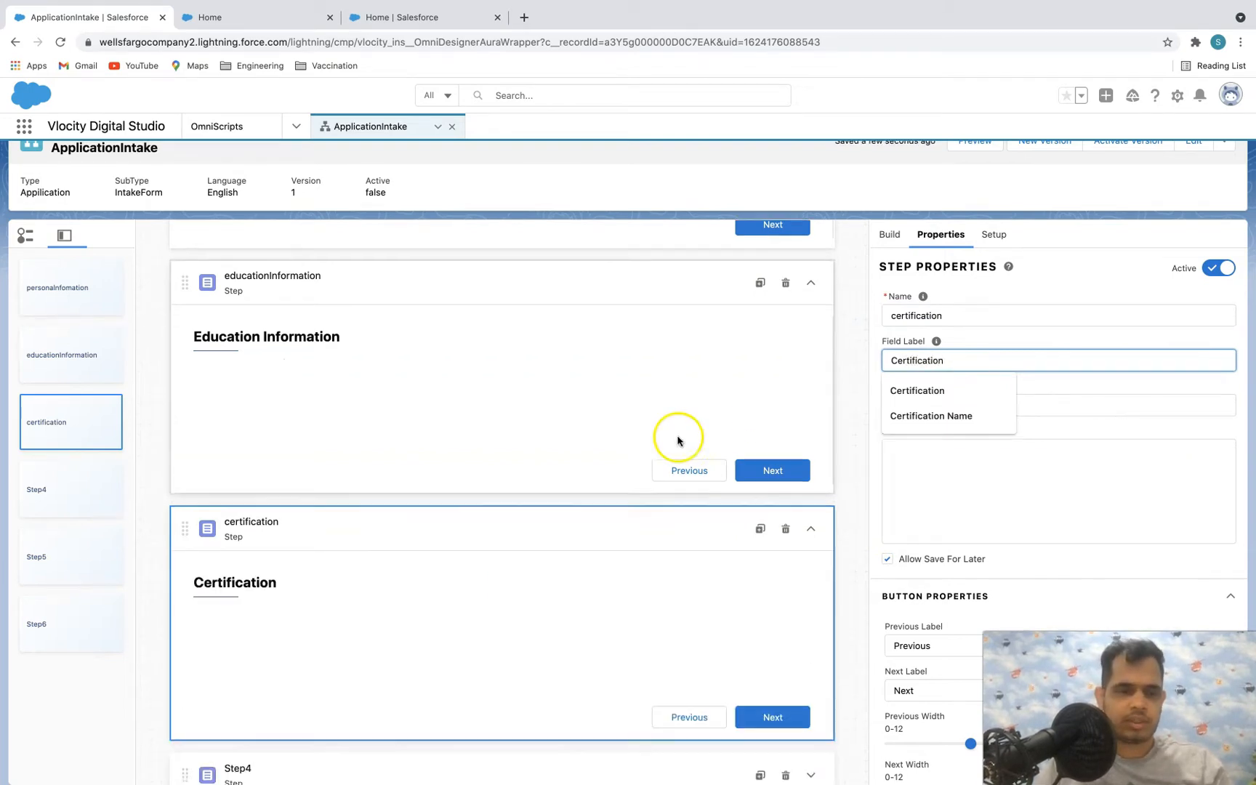
- Rename Step4 as documents and set its Field Label to Documents
scroll(473, 472, "down", 5)
left_click(472, 472)
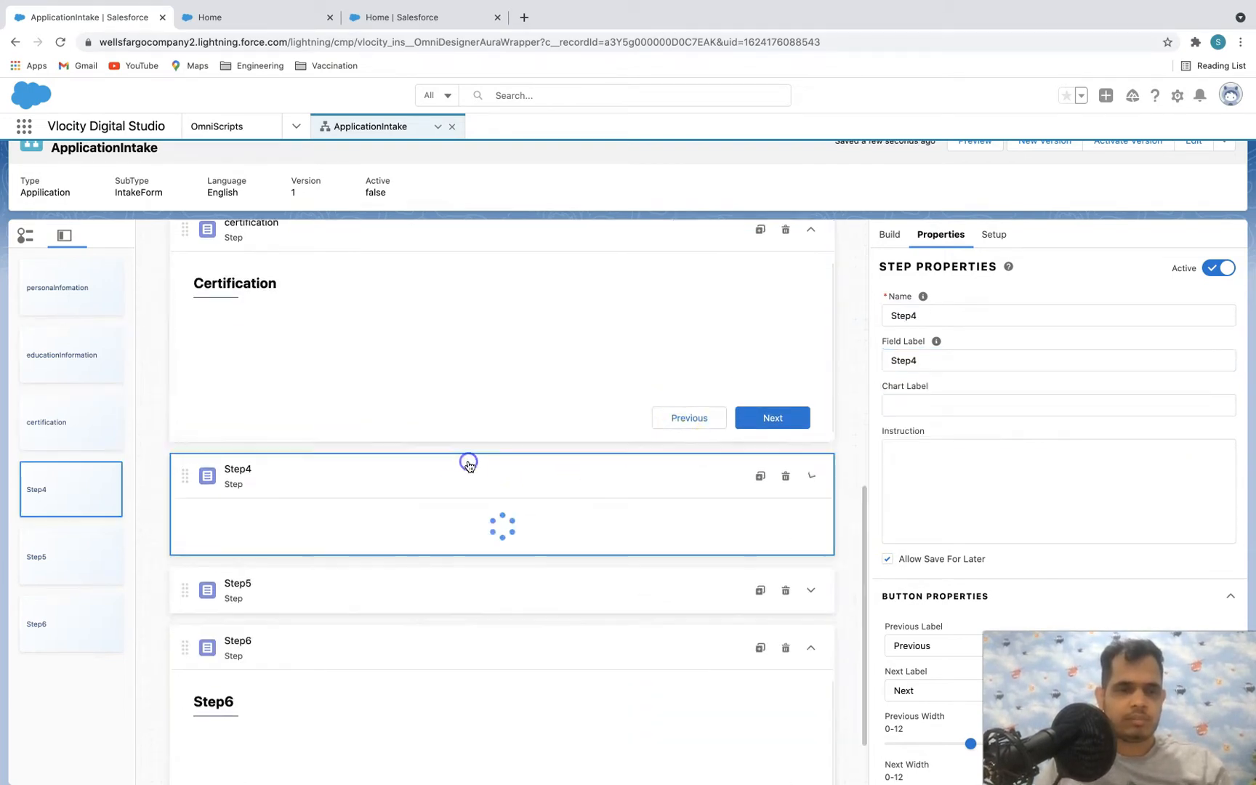
double_click(996, 318)
type("documents")
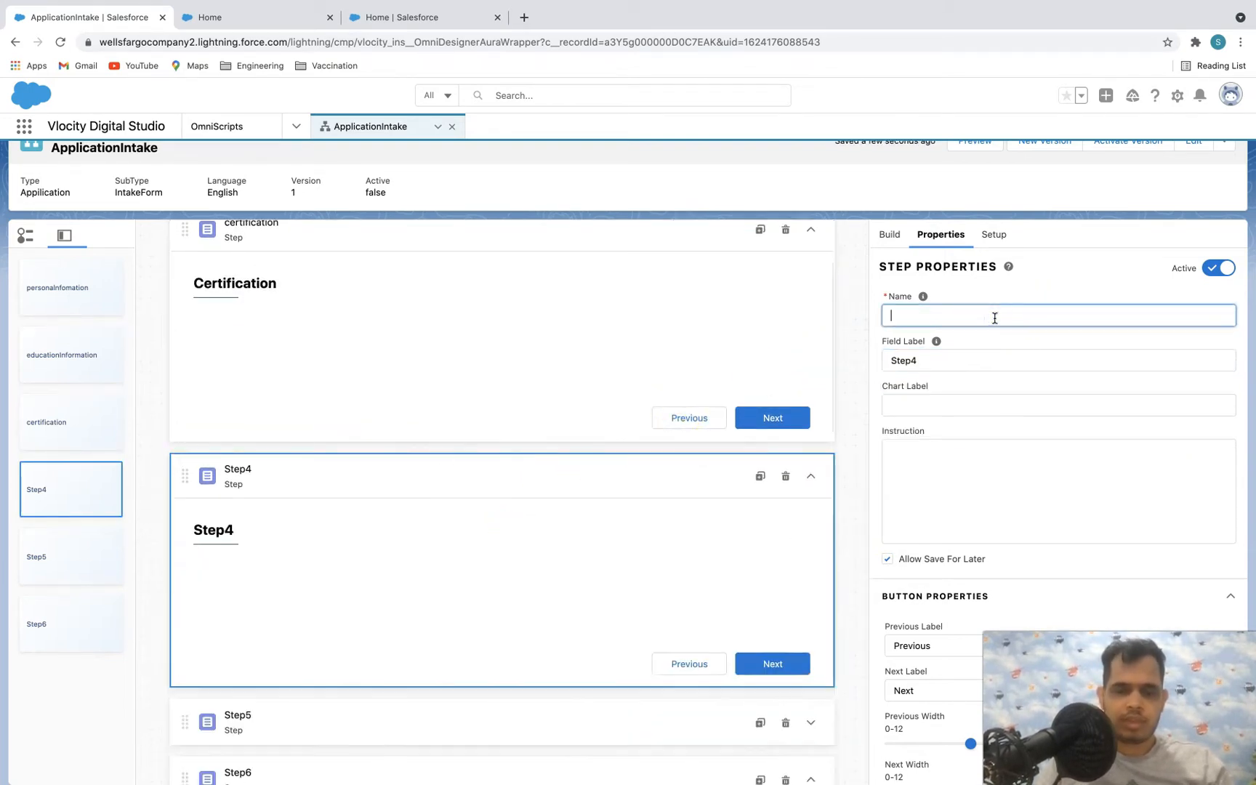
key("Tab")
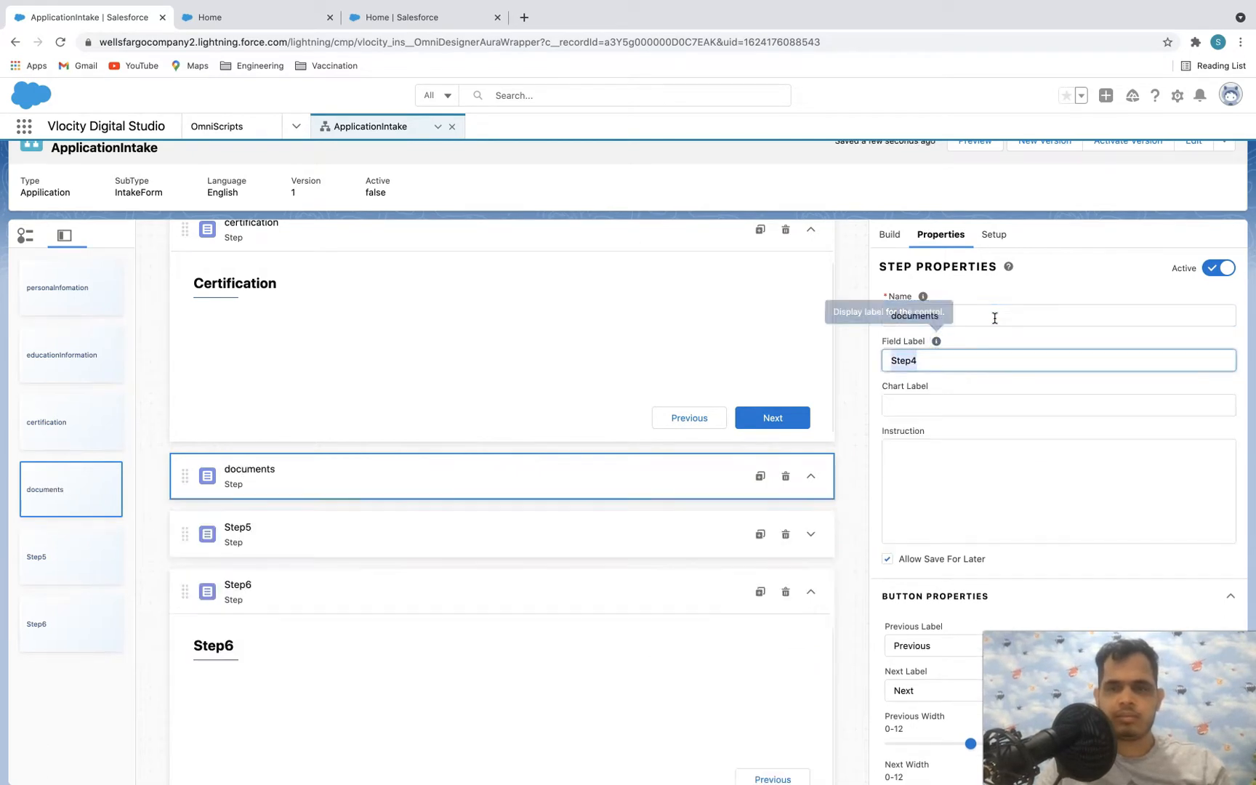
type("Documents")
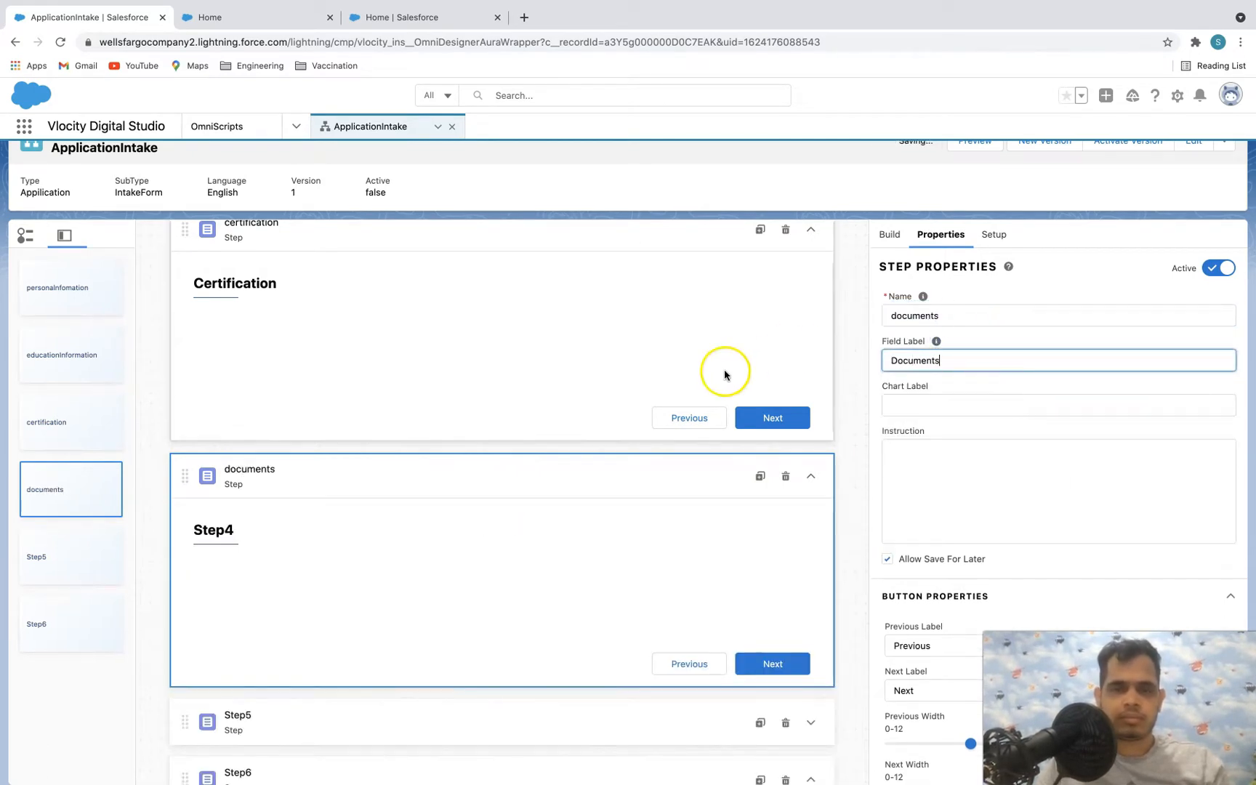
- Rename Step5 as acknowledge and set its Field Label to Acknowledgement
scroll(724, 369, "down", 3)
left_click(471, 504)
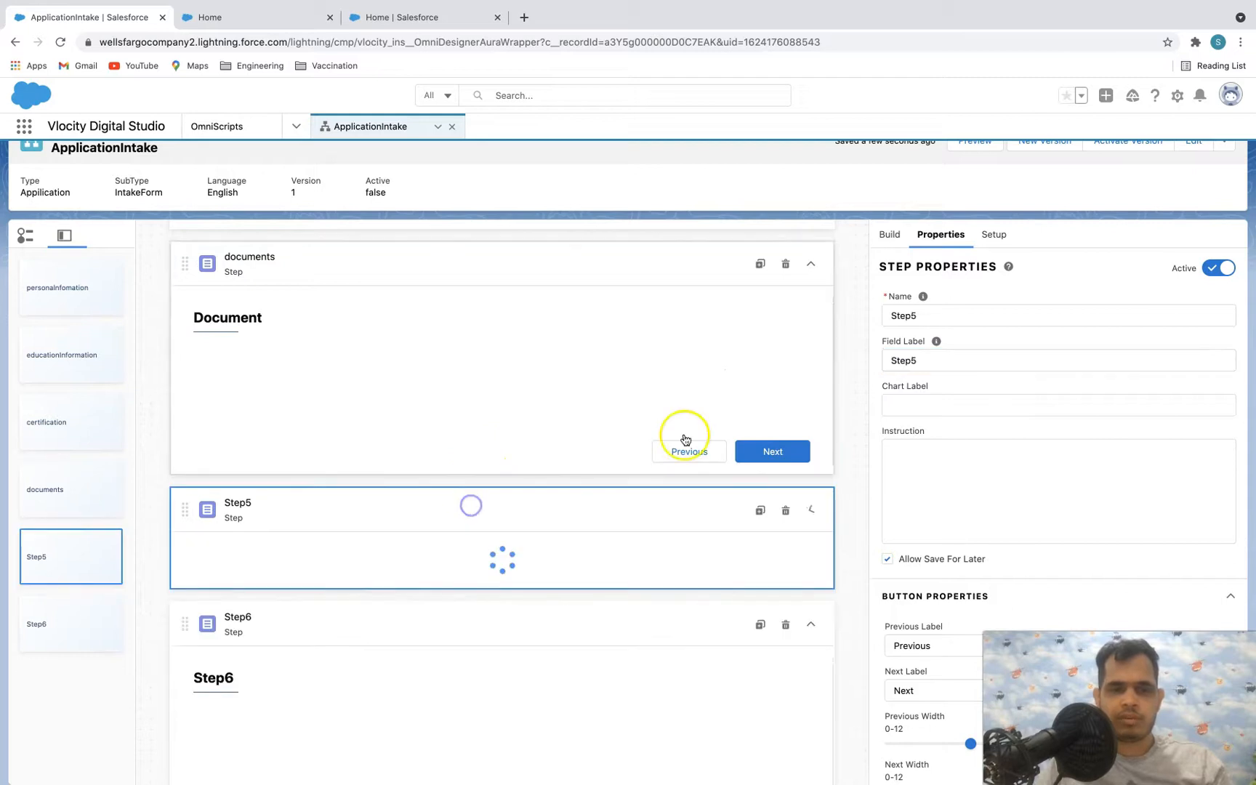
double_click(930, 314)
type("Acknow")
left_click(957, 359)
left_click(950, 363)
type("A")
key("ctrl+a")
type("Ack")
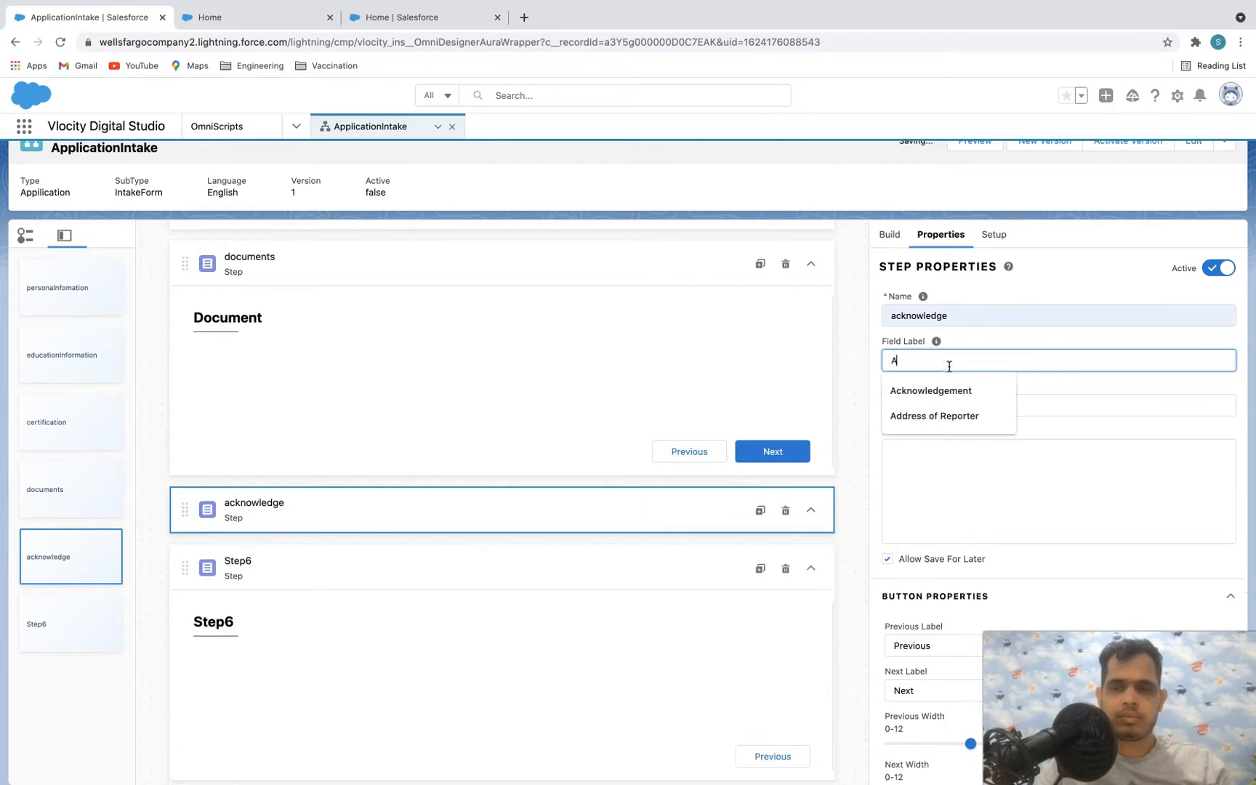
left_click(966, 389)
- Rename Step6 as confirmation and set its Field Label to Confirmation
scroll(654, 491, "down", 3)
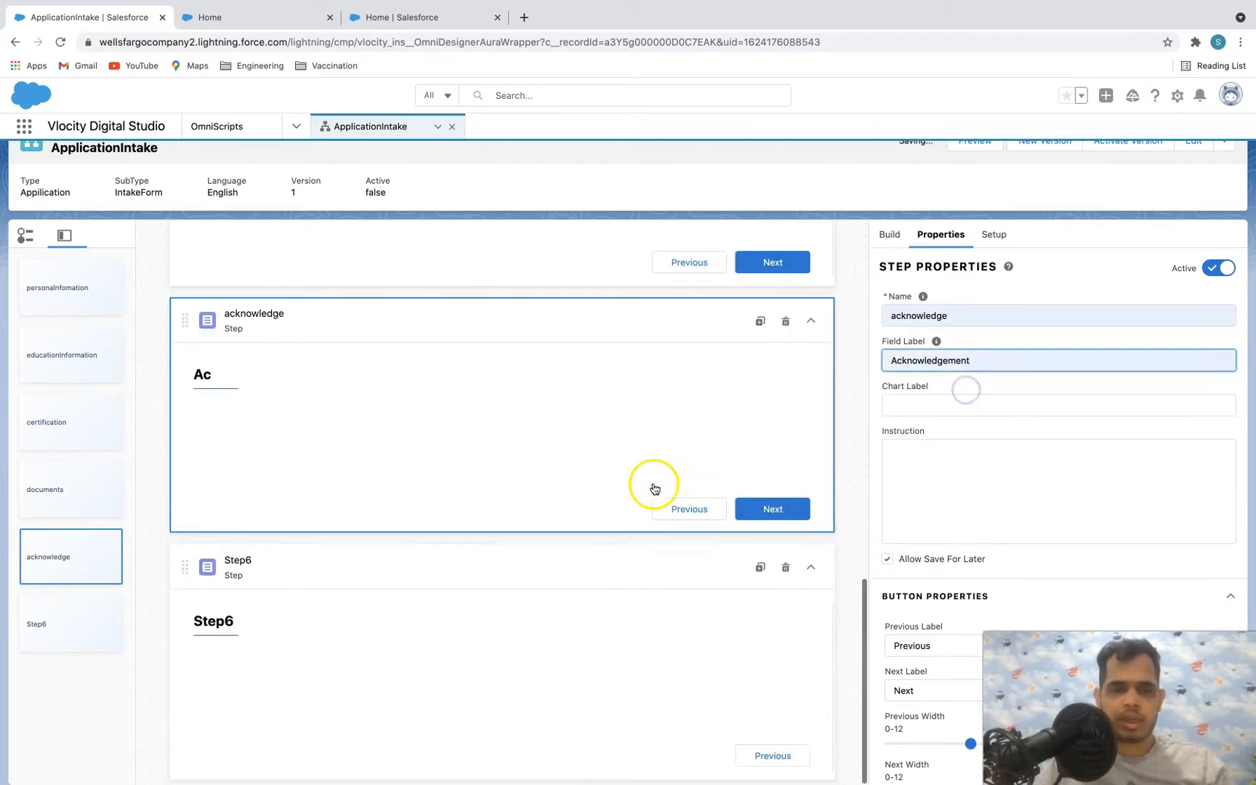
left_click(527, 594)
left_click(943, 316)
key("ctrl+a")
type("c")
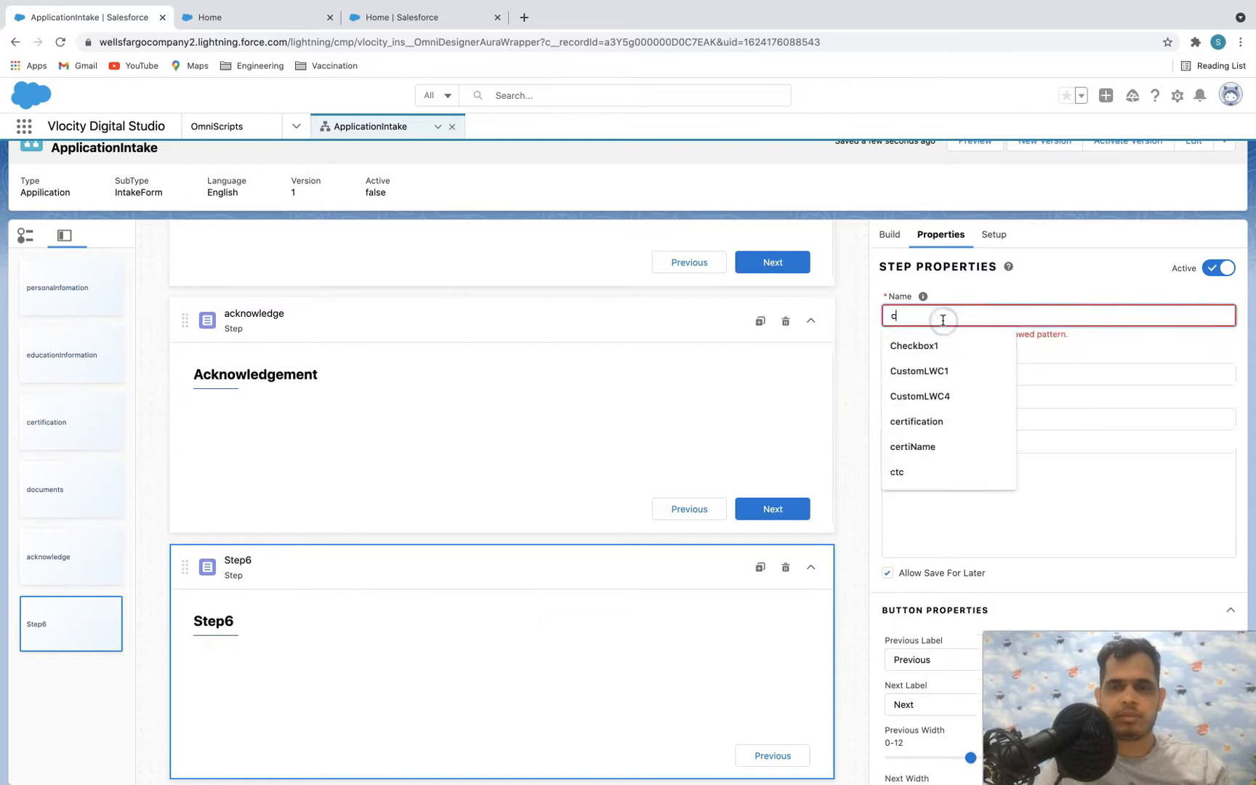
type("onfirmation")
key("Tab")
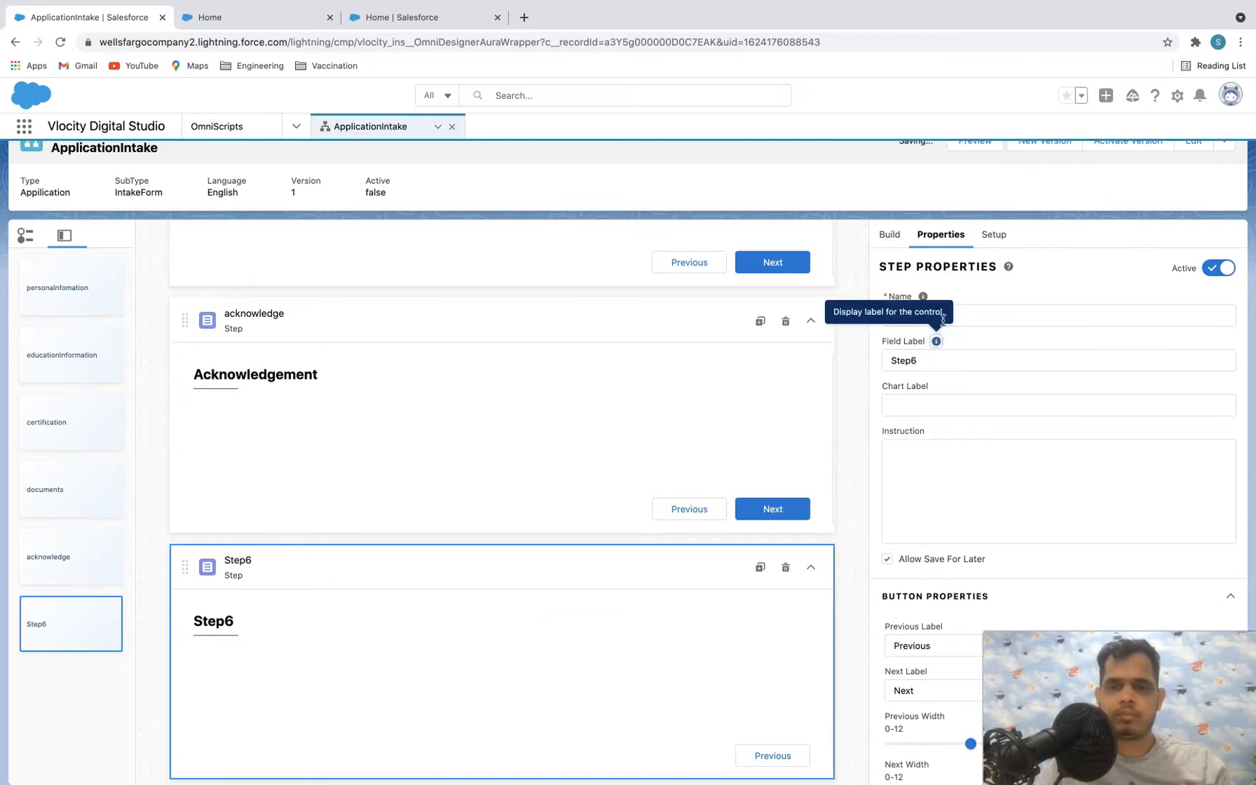
key("Tab")
type("Confirma")
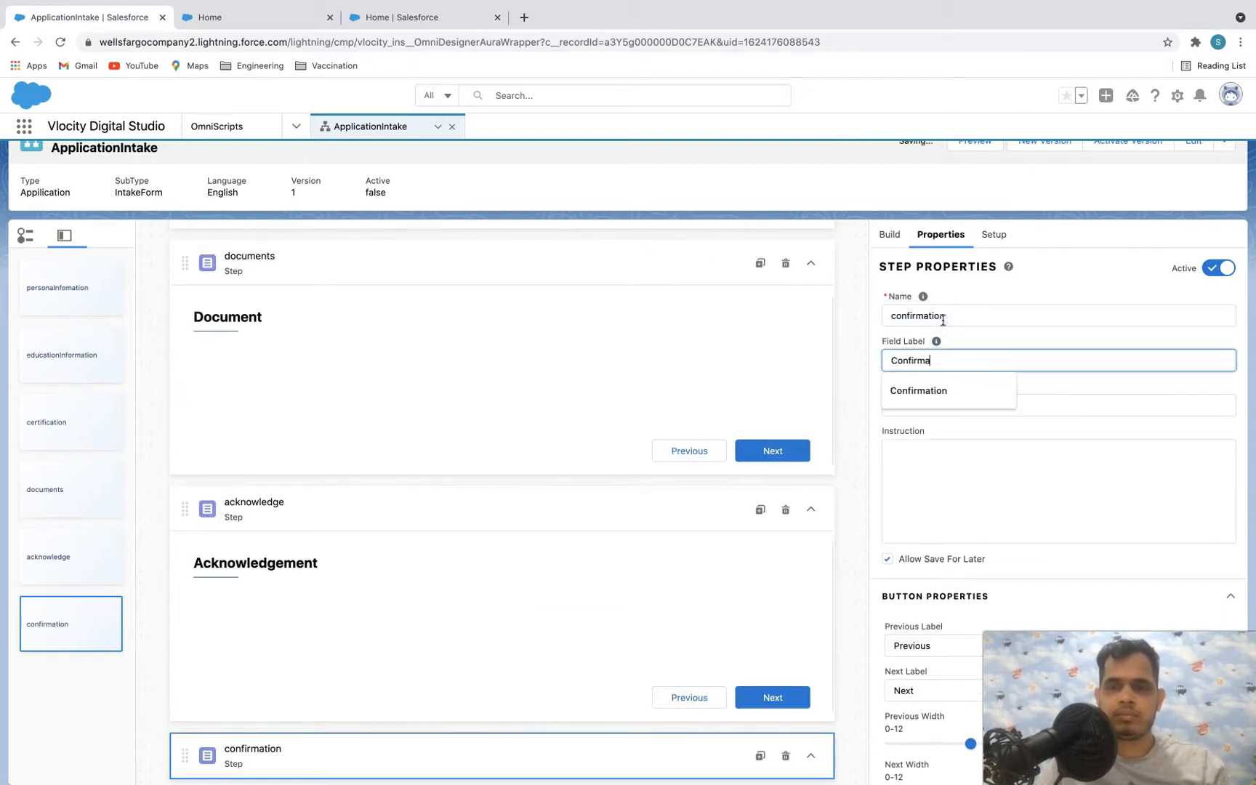
type("tion")
scroll(843, 291, "down", 3)
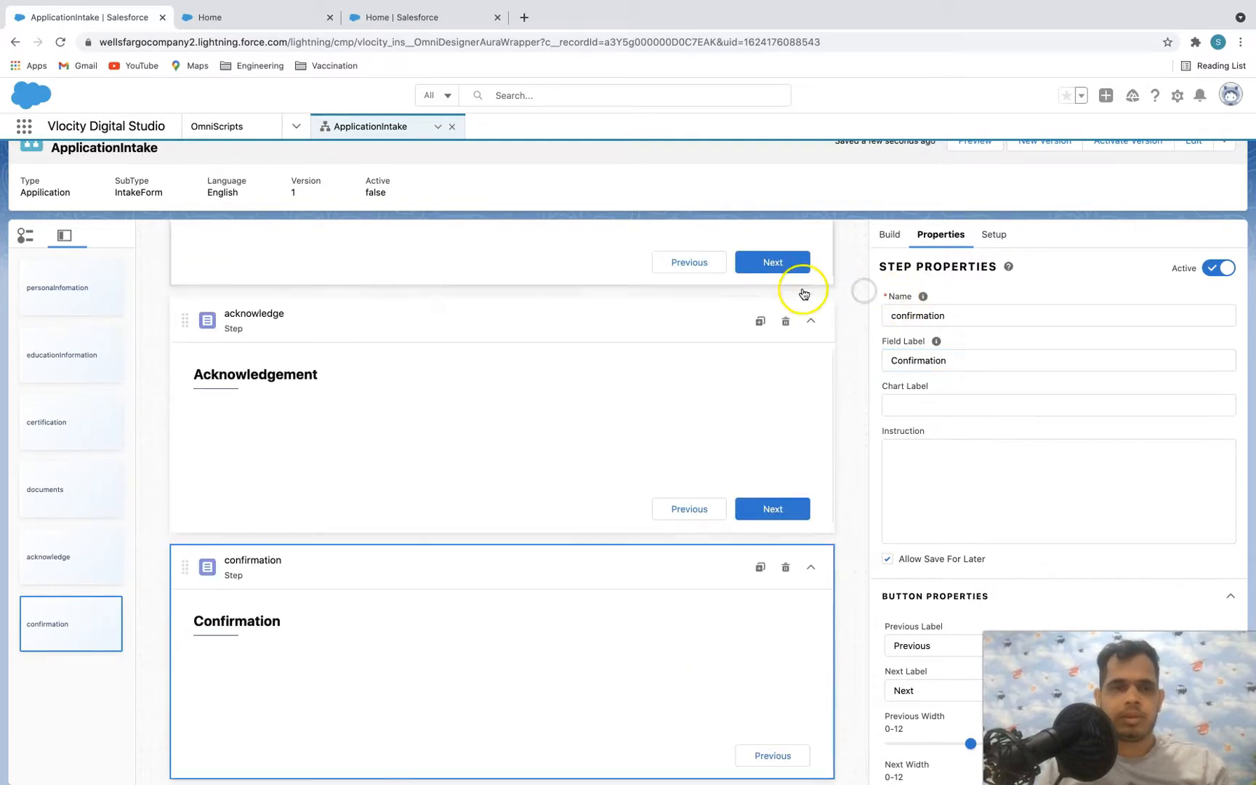
- Preview the ApplicationIntake OmniScript and check the labels and placement of its step chart
scroll(727, 284, "up", 15)
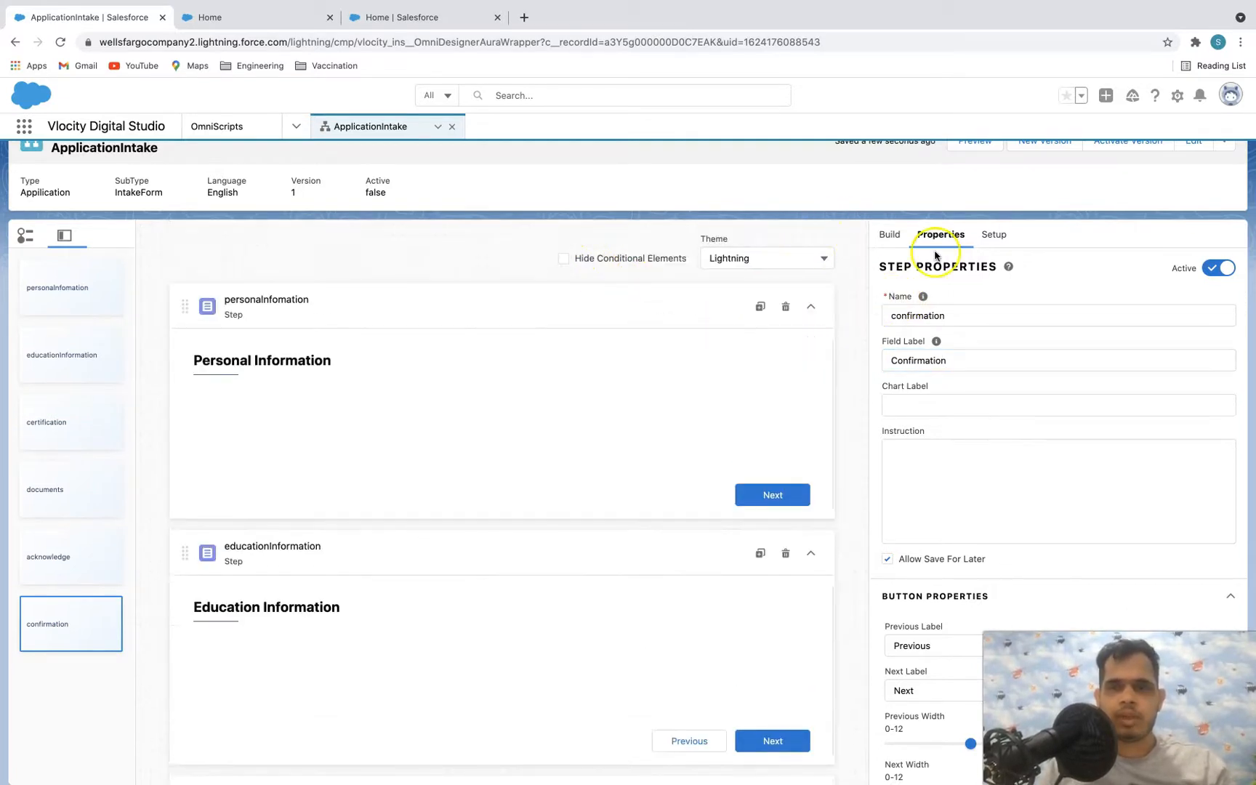
scroll(936, 256, "up", 1)
left_click(979, 171)
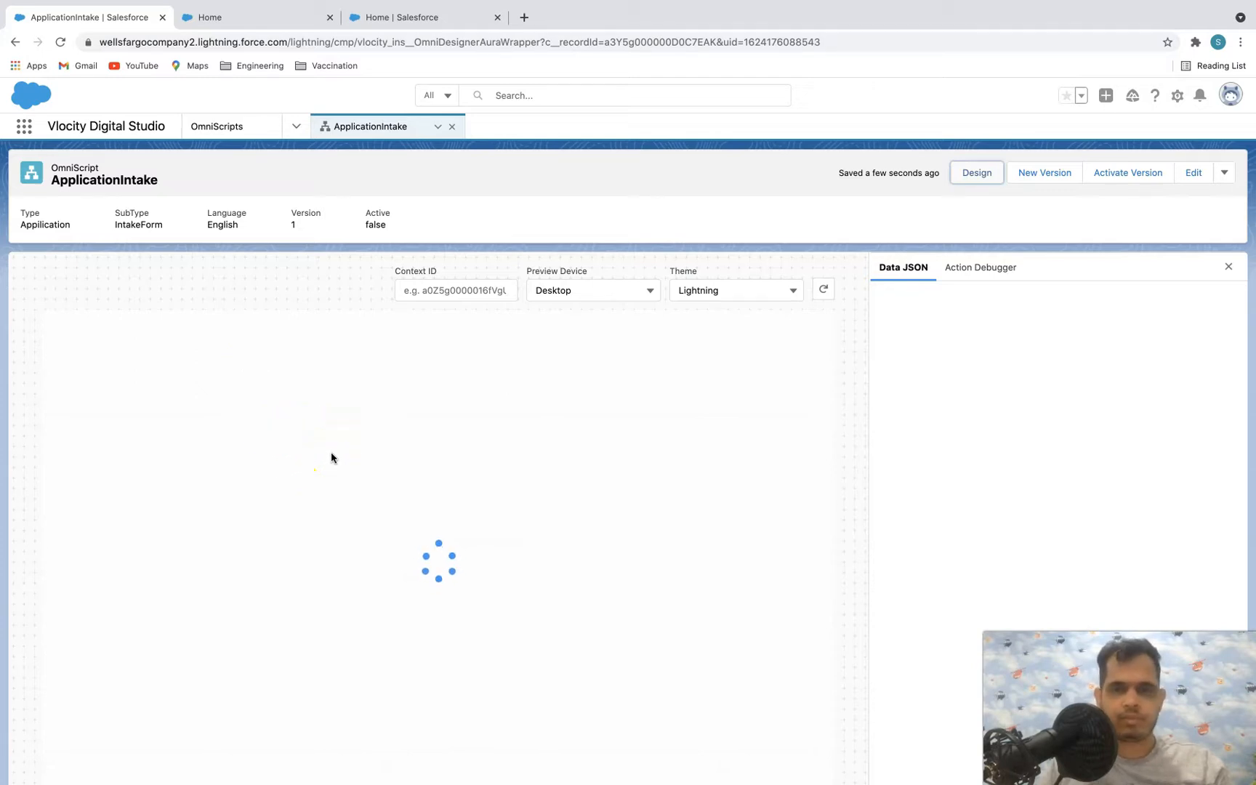
scroll(331, 458, "down", 1)
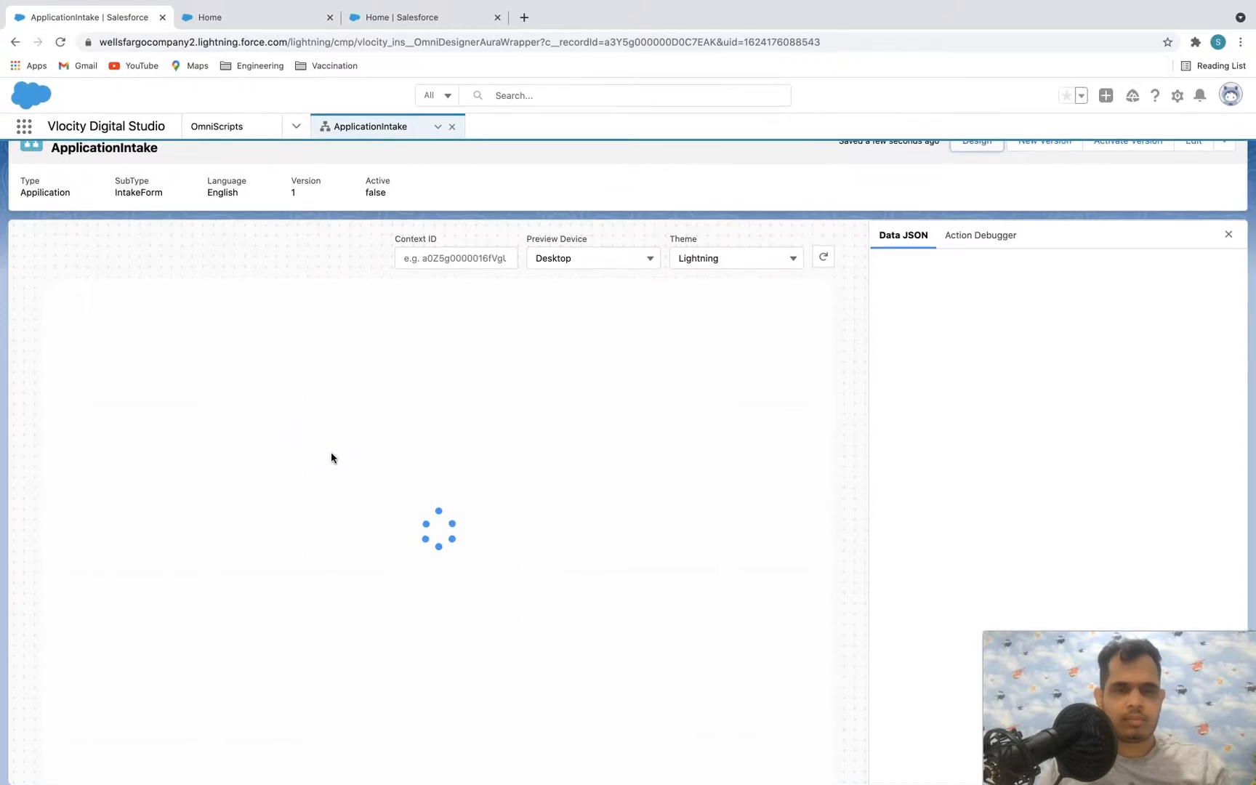
scroll(332, 458, "up", 1)
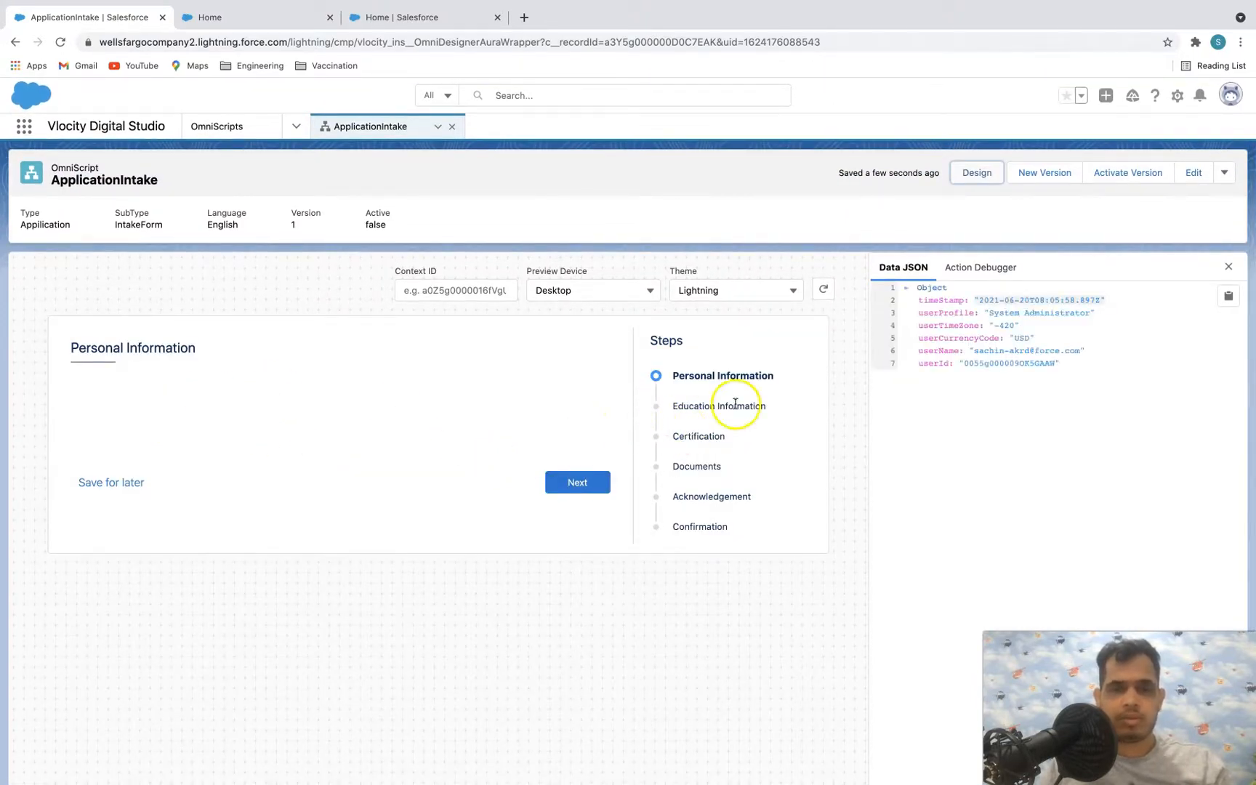
left_click(675, 375)
left_click_drag(675, 375, 751, 529)
- Check the step chart's placement in the finished application form and close the spare Salesforce Home browser tab
left_click(253, 21)
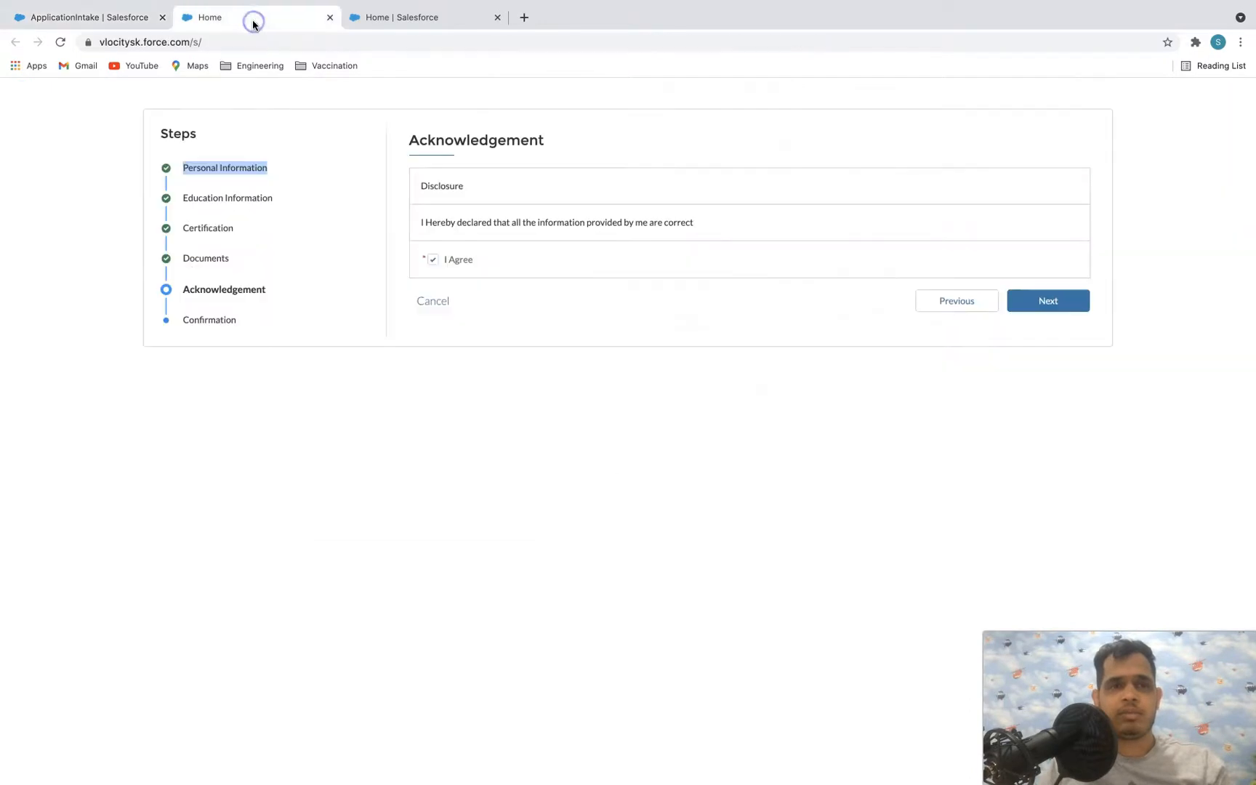
left_click(499, 18)
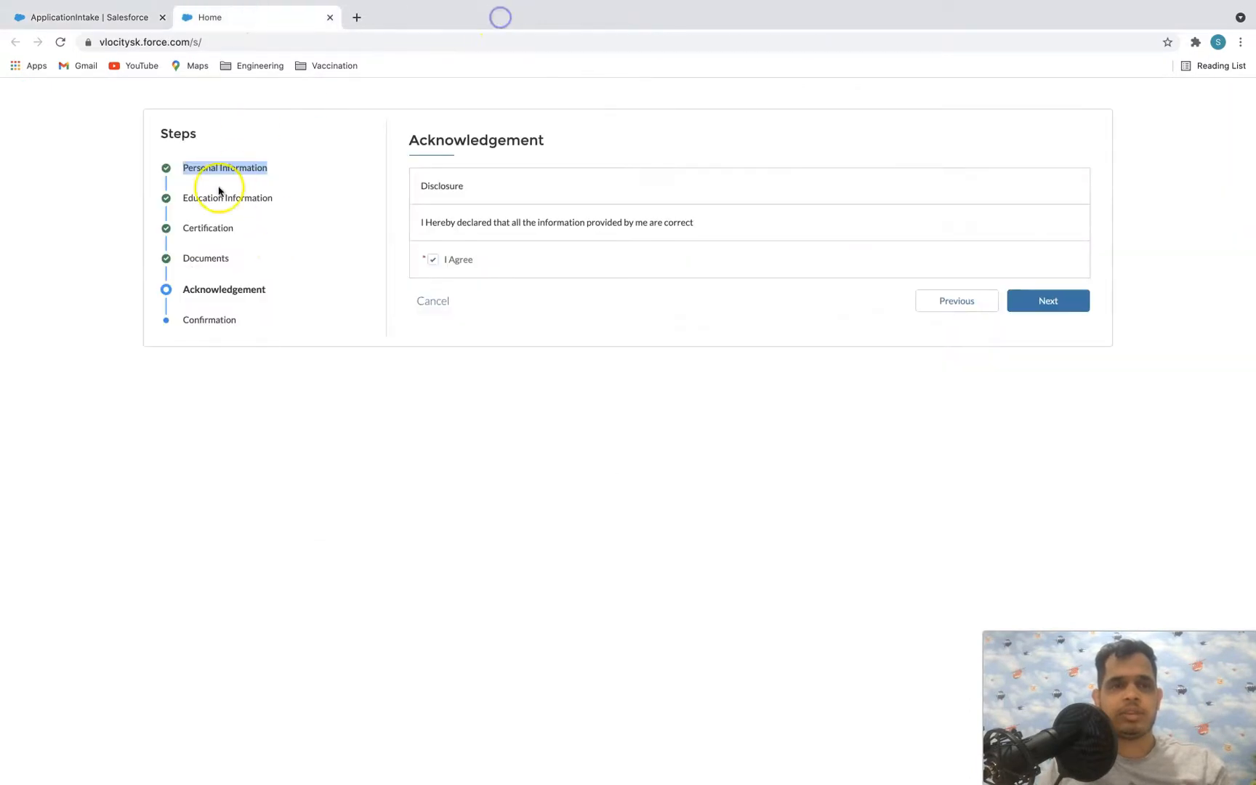
left_click(135, 18)
- Return the OmniScript to design mode and set its Step Chart Placement to Left
left_click(972, 175)
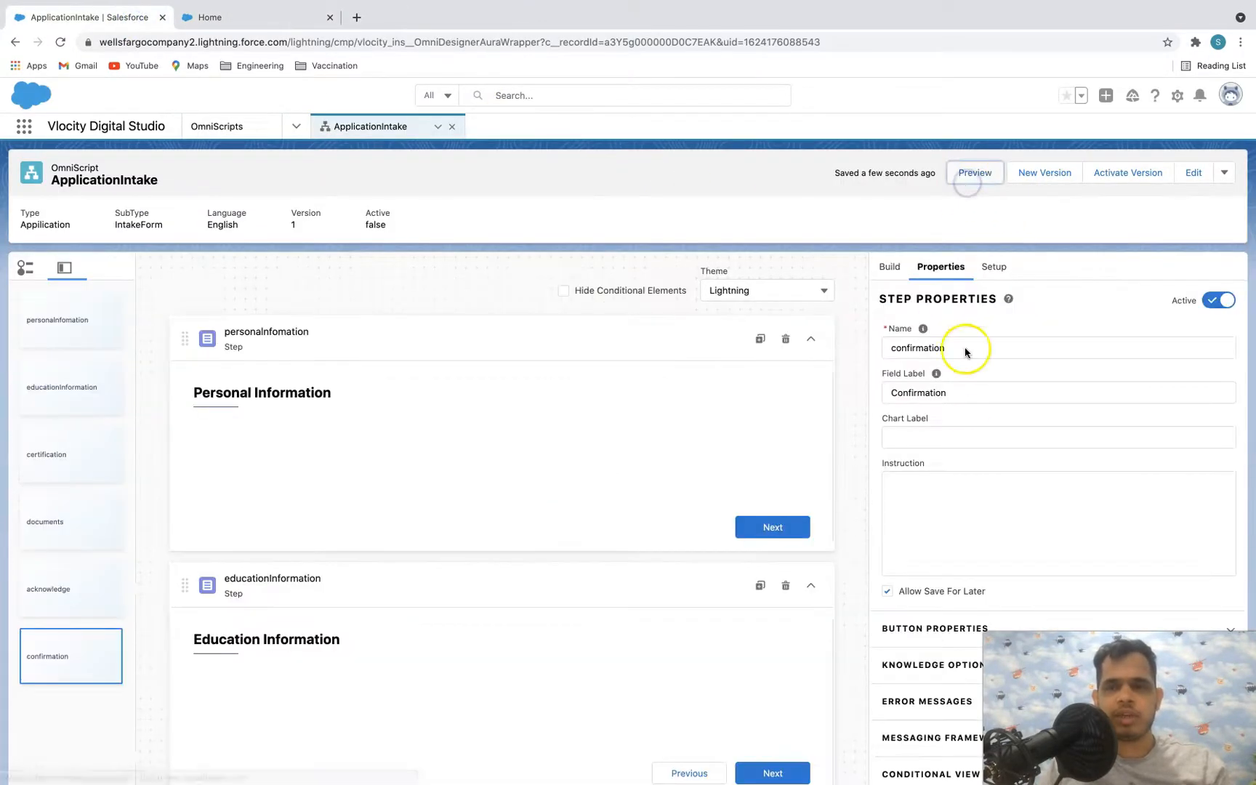
left_click(993, 269)
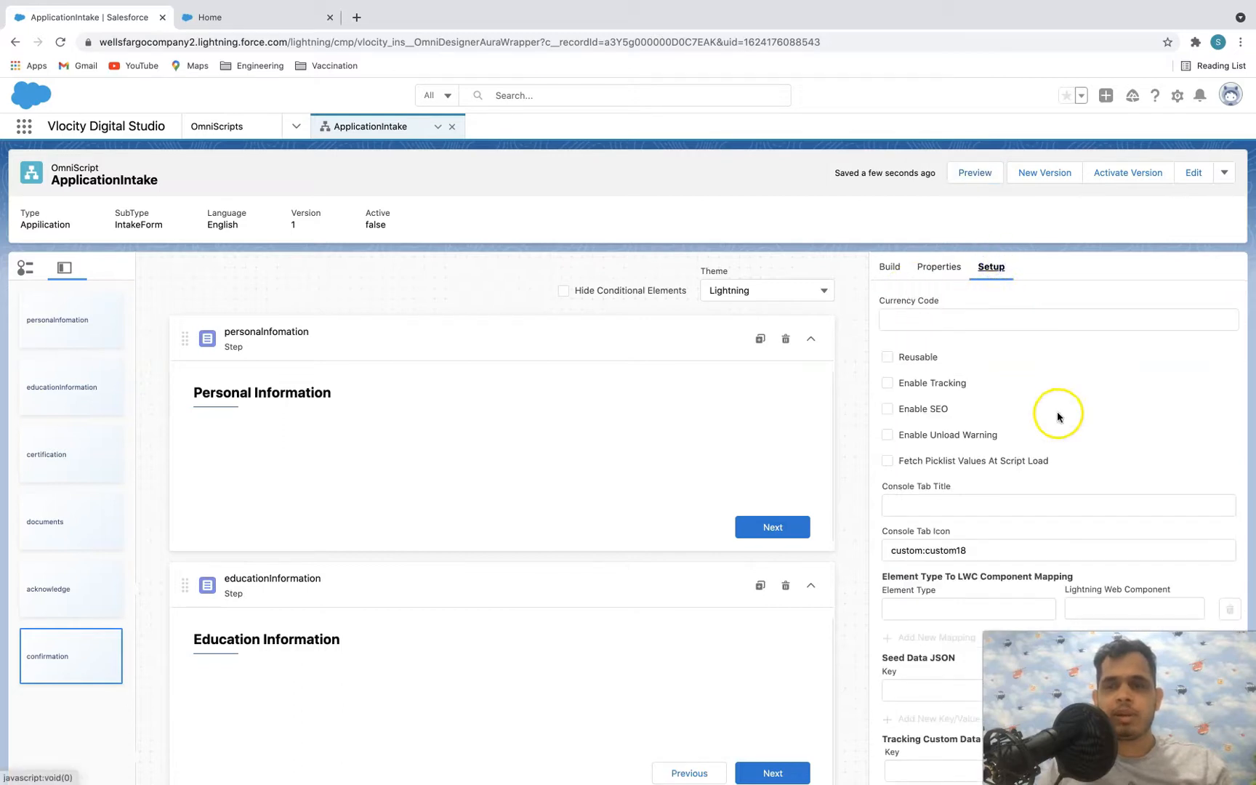
scroll(1066, 429, "down", 4)
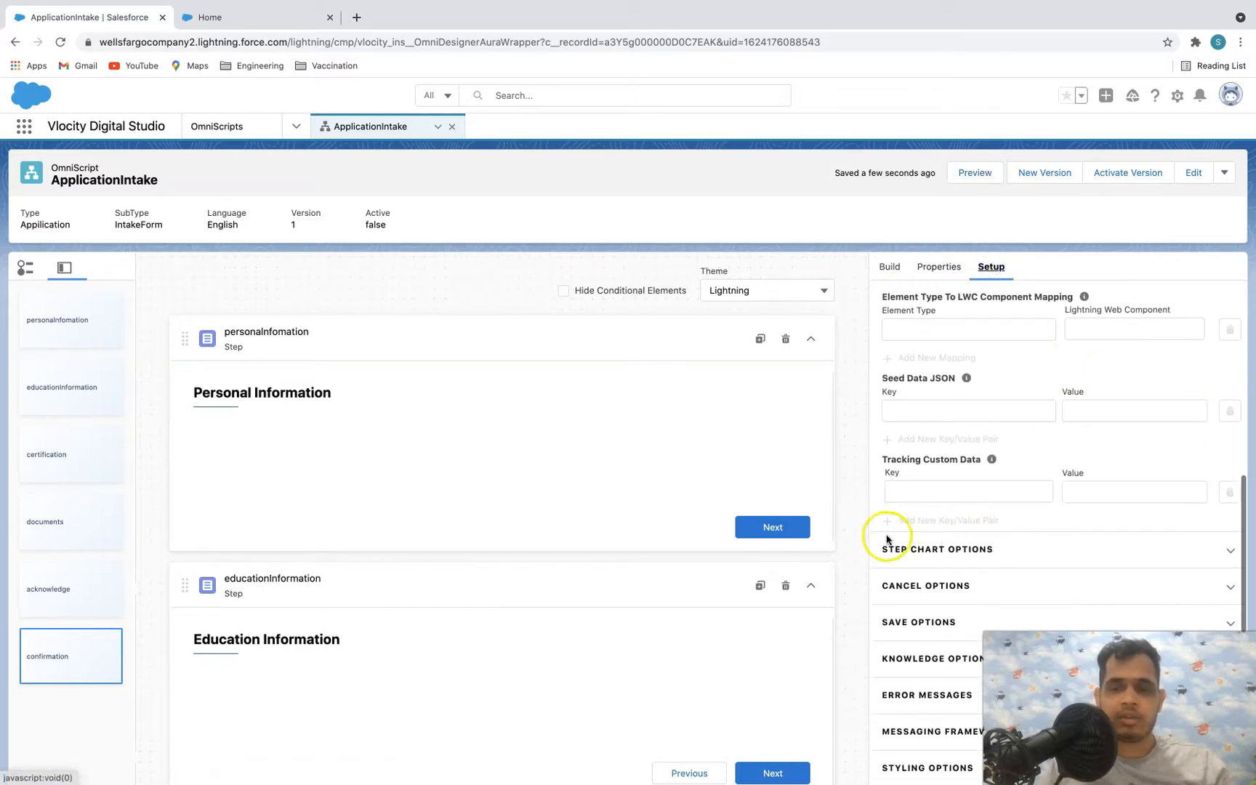
left_click(947, 551)
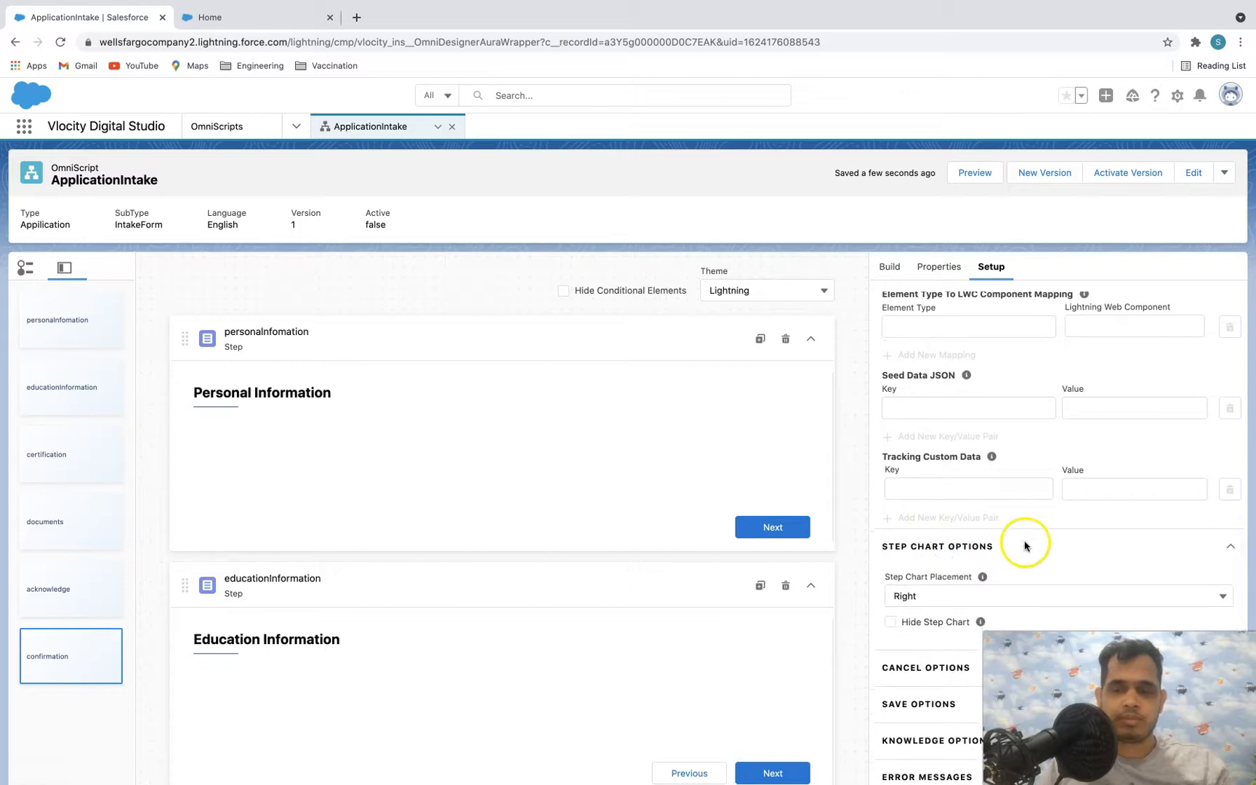
scroll(1026, 542, "down", 1)
left_click(980, 547)
left_click(921, 604)
left_click(850, 470)
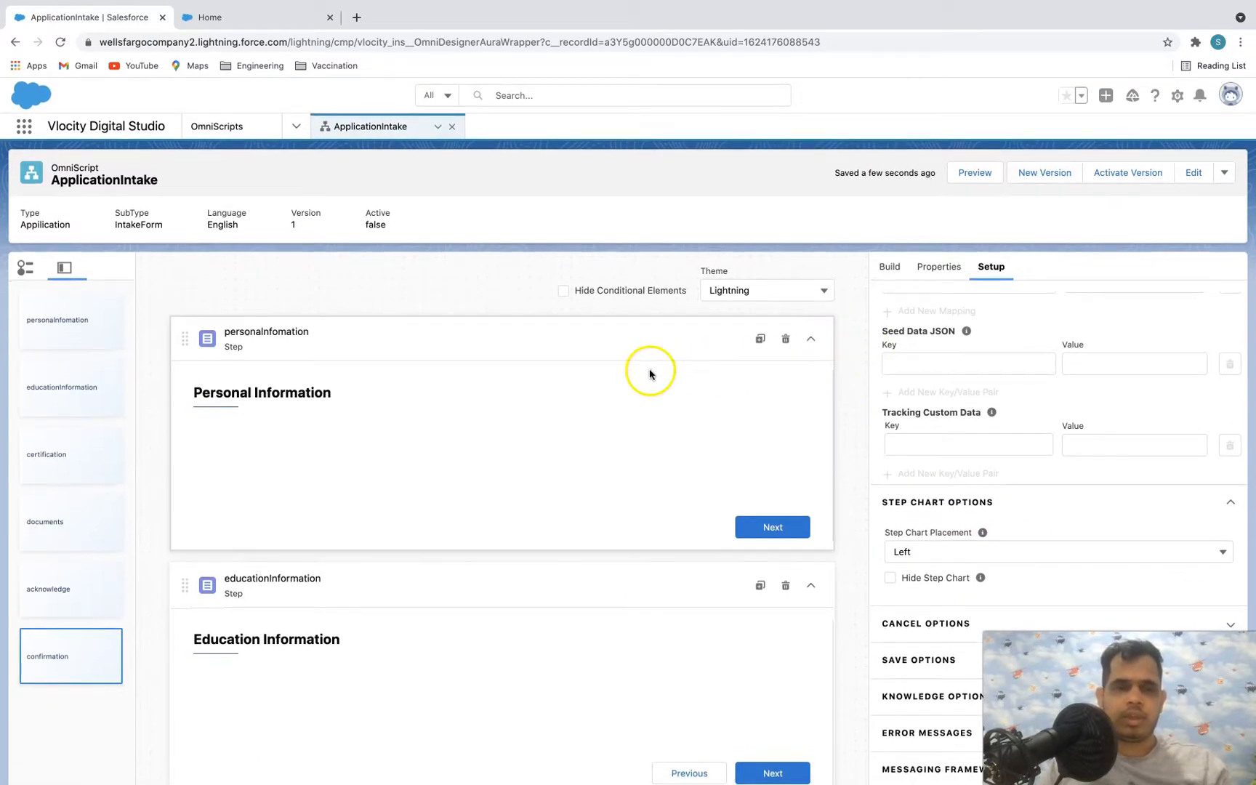
- Add a Text input element to the Personal Information step
left_click(612, 424)
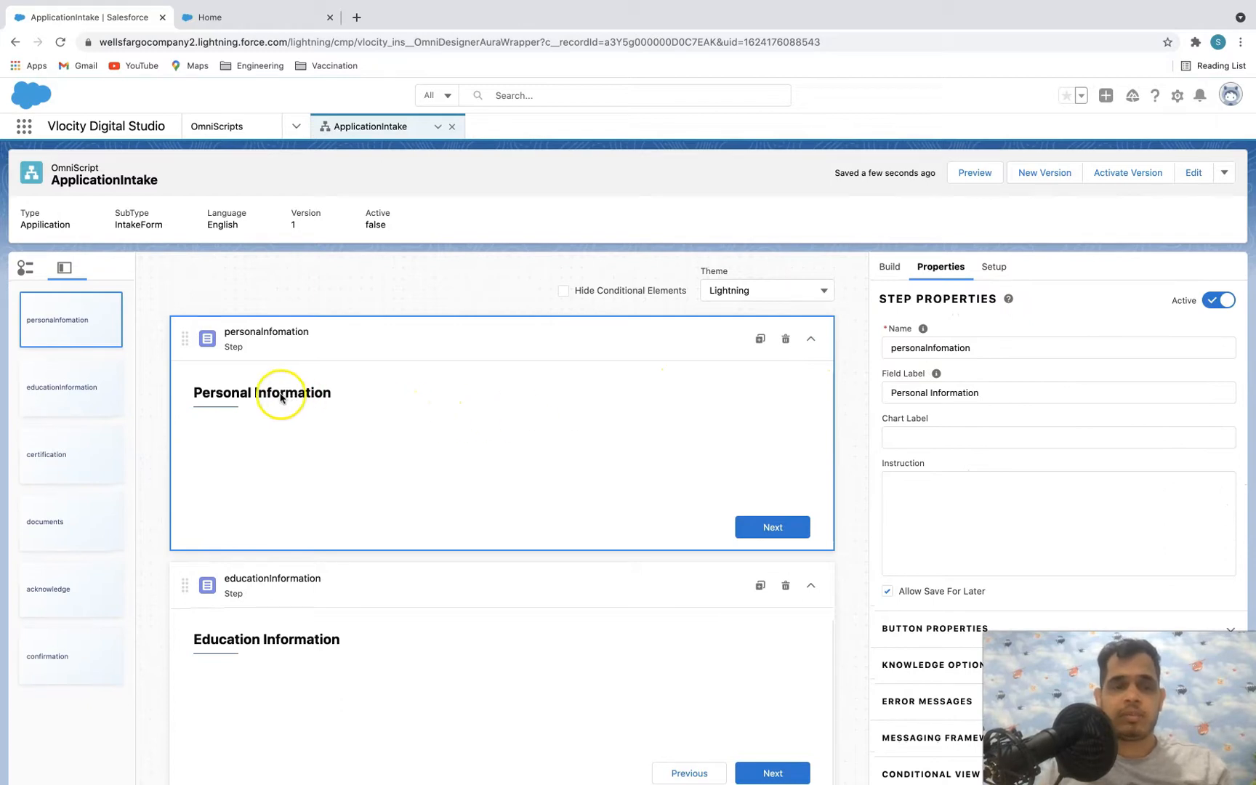
left_click(891, 268)
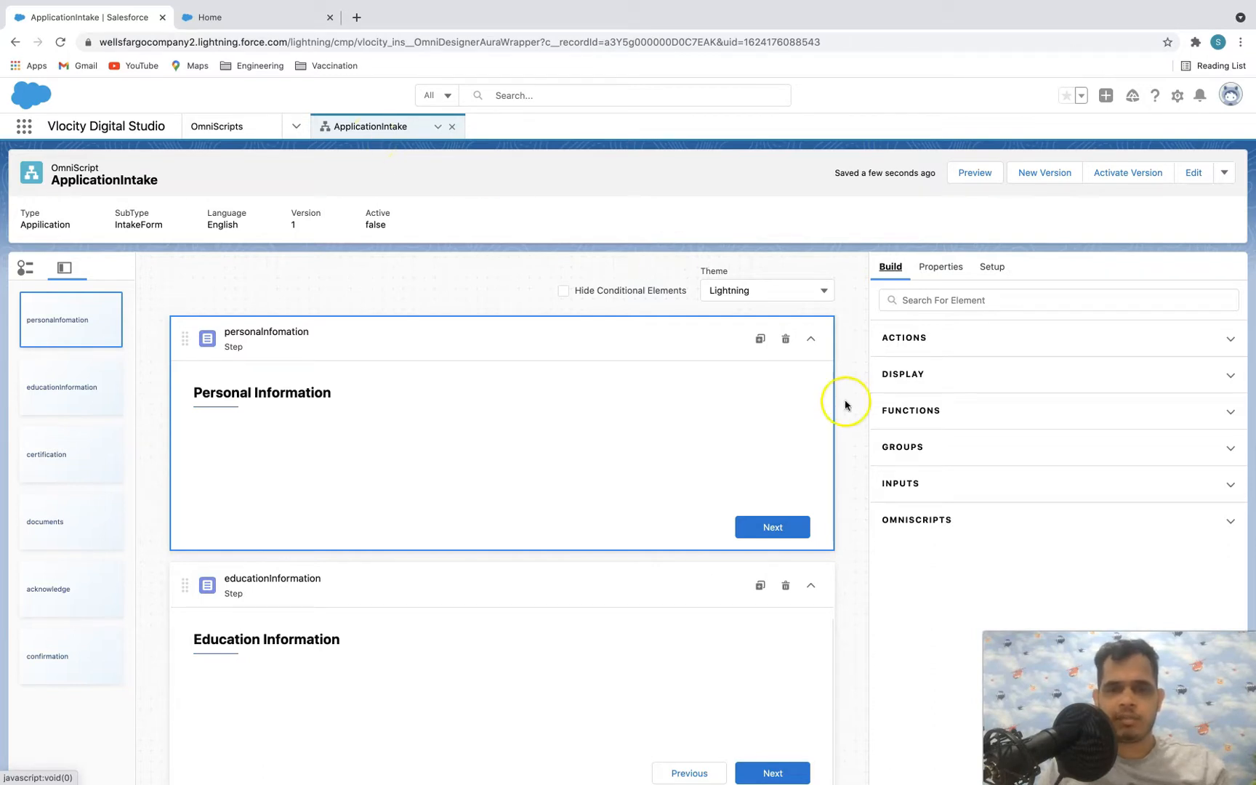
left_click(905, 484)
scroll(1008, 483, "down", 5)
scroll(973, 499, "down", 3)
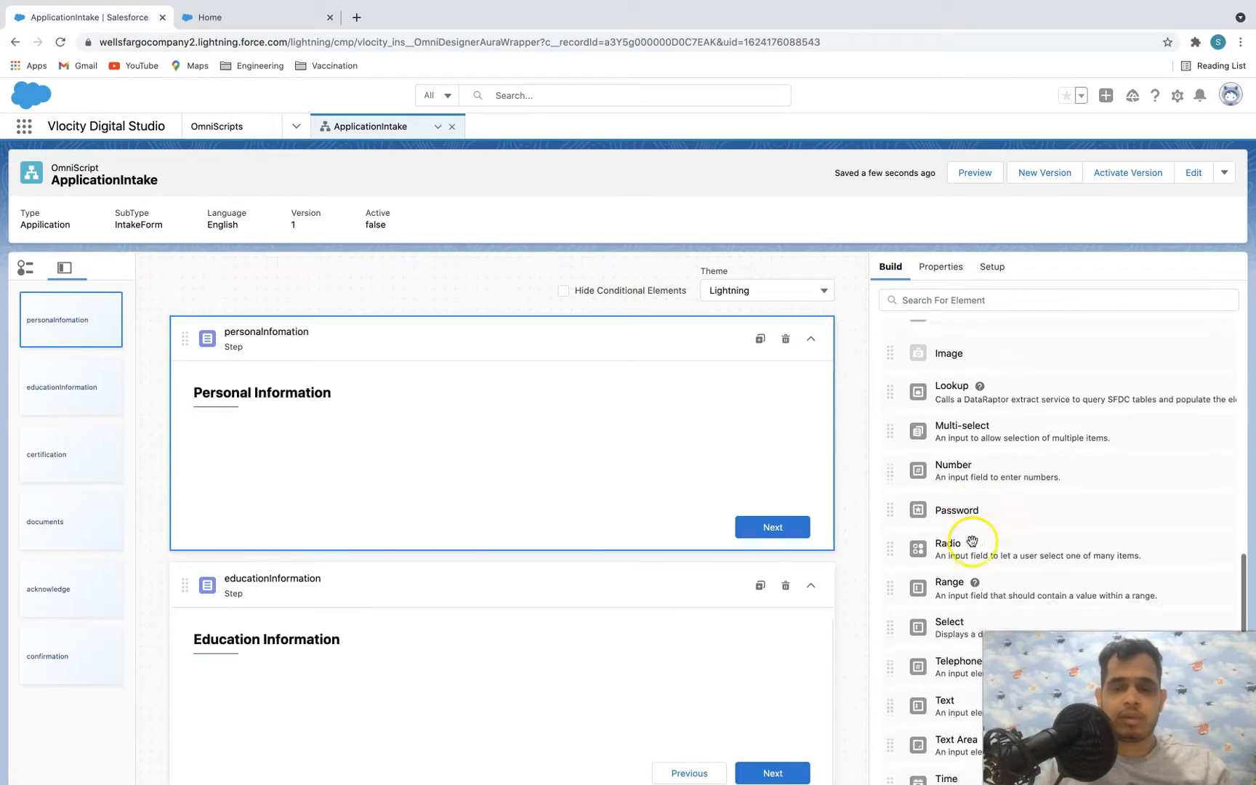
left_click_drag(983, 617, 666, 461)
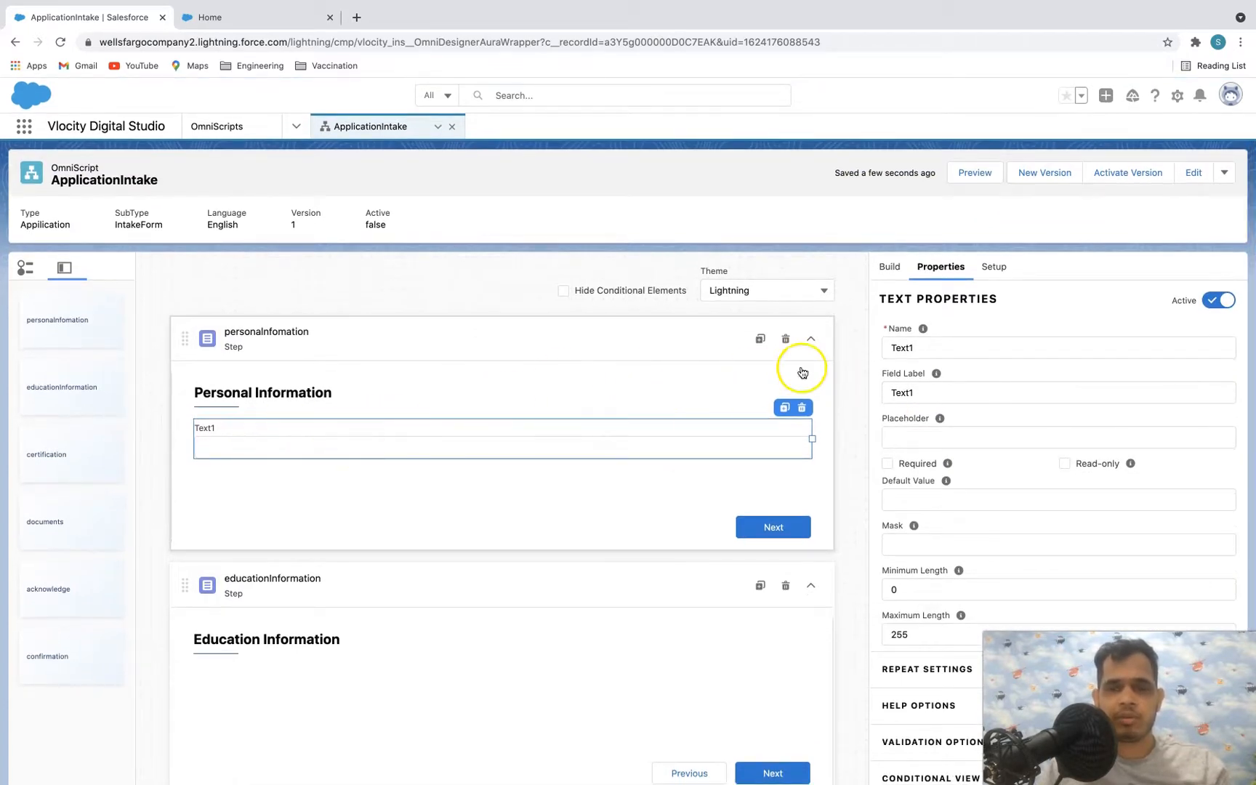
- Examine the Name, Field Label and Placeholder properties of the new Text element
left_click(917, 352)
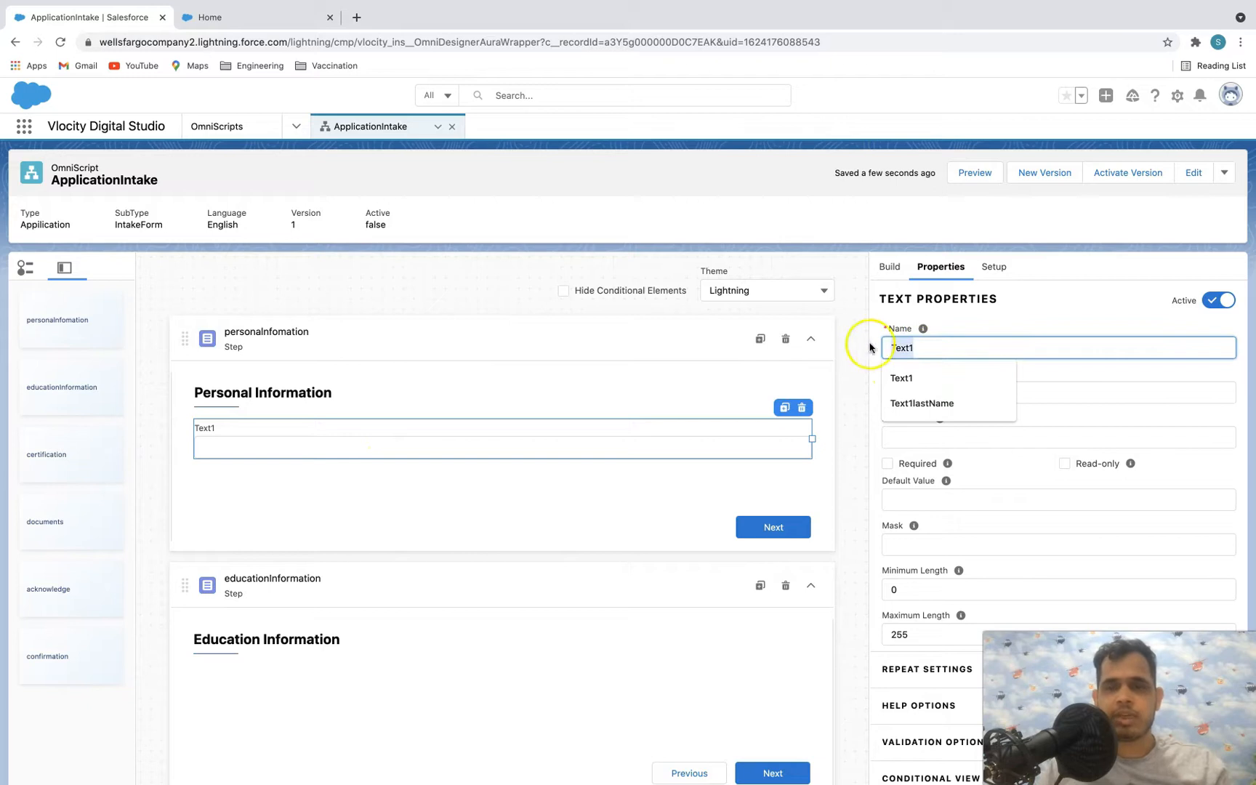
left_click(873, 343)
left_click(888, 346)
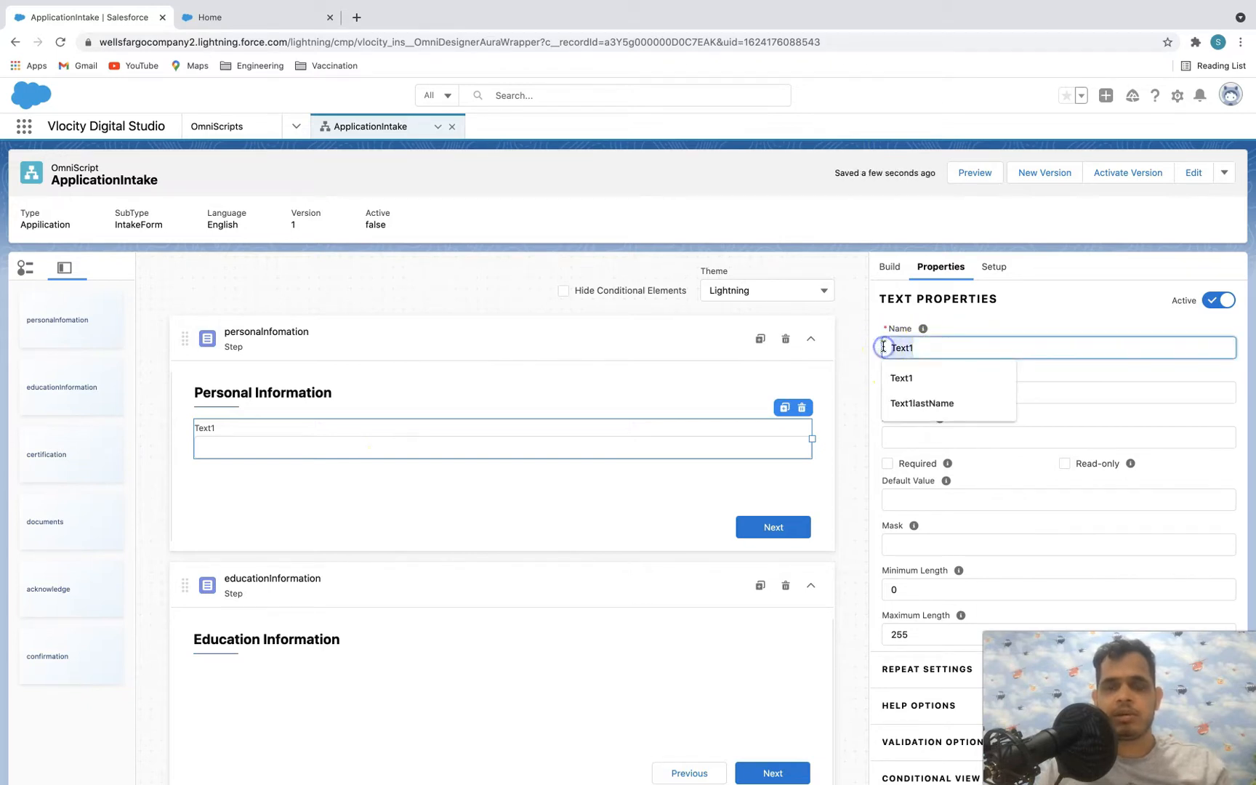
left_click(868, 342)
scroll(925, 387, "down", 1)
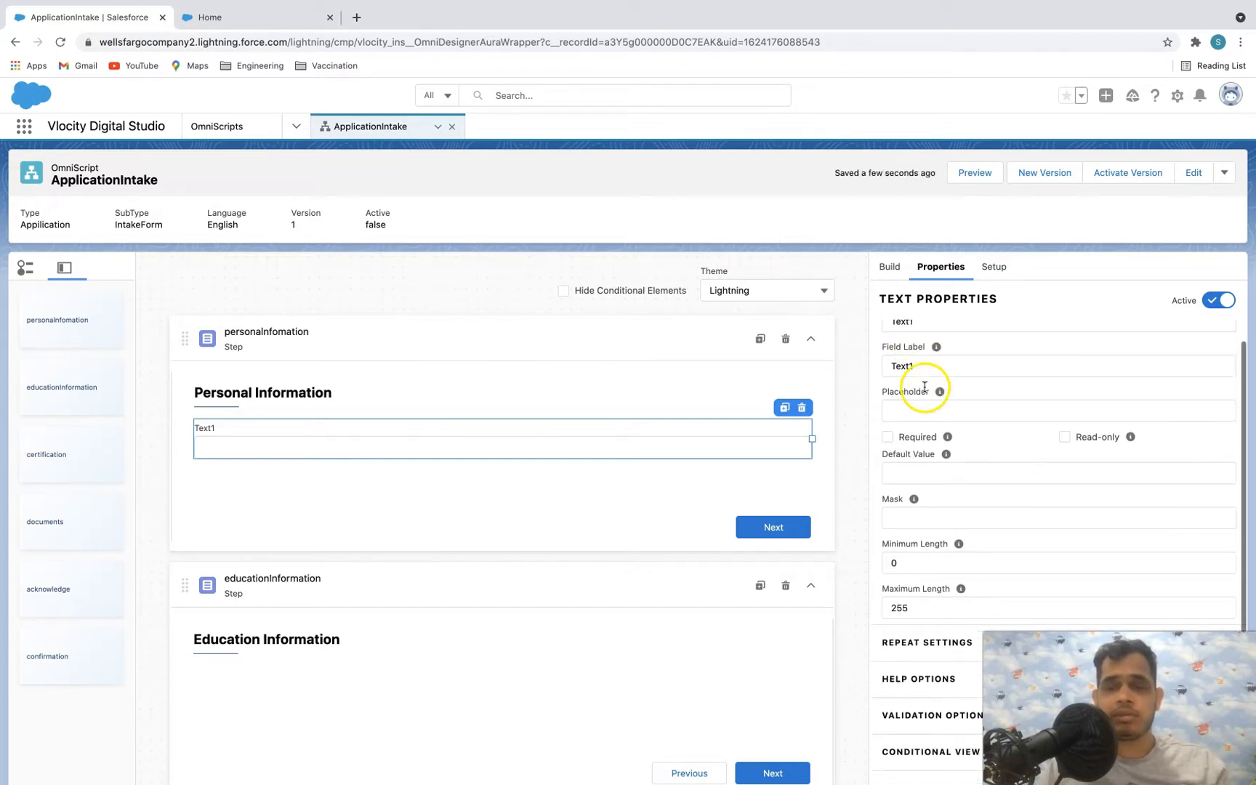
double_click(922, 367)
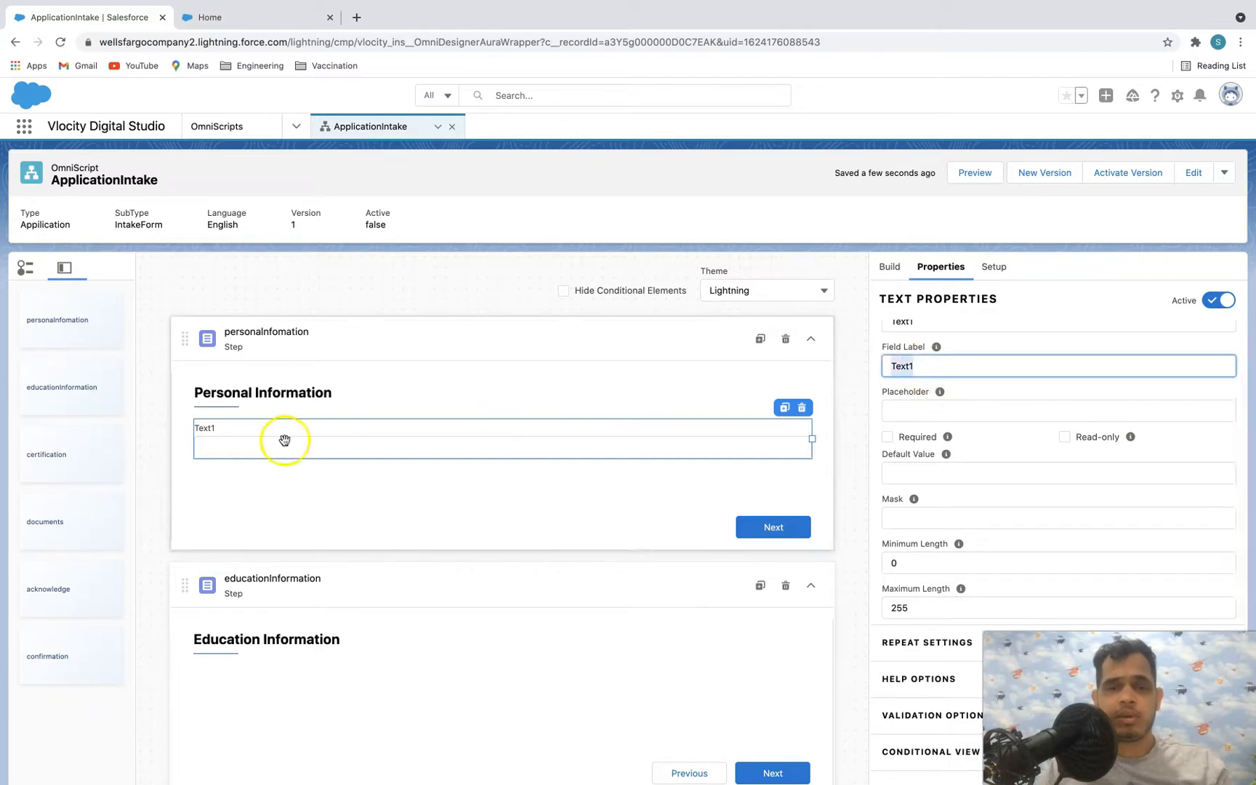
left_click(963, 410)
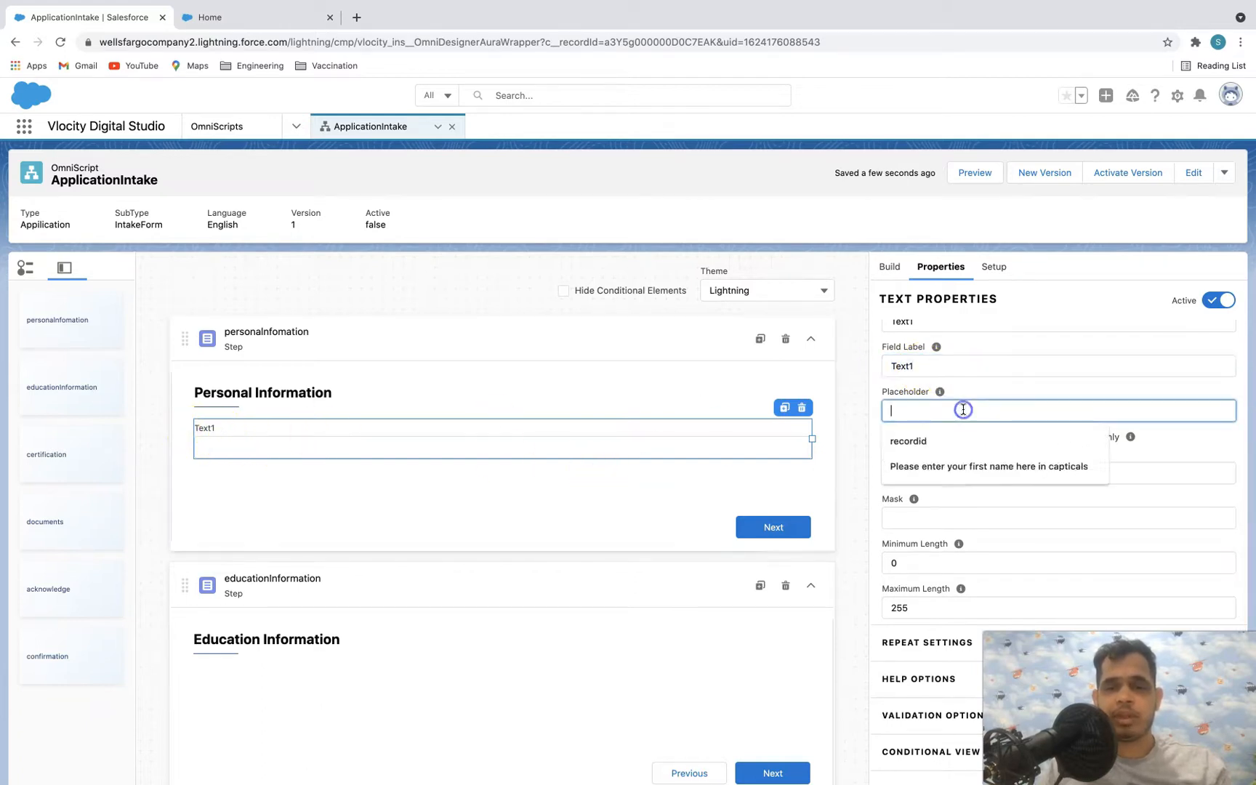
- Examine the Text element's Required, Read-only, Default Value, Mask, Minimum Length and Maximum Length properties
scroll(945, 392, "down", 2)
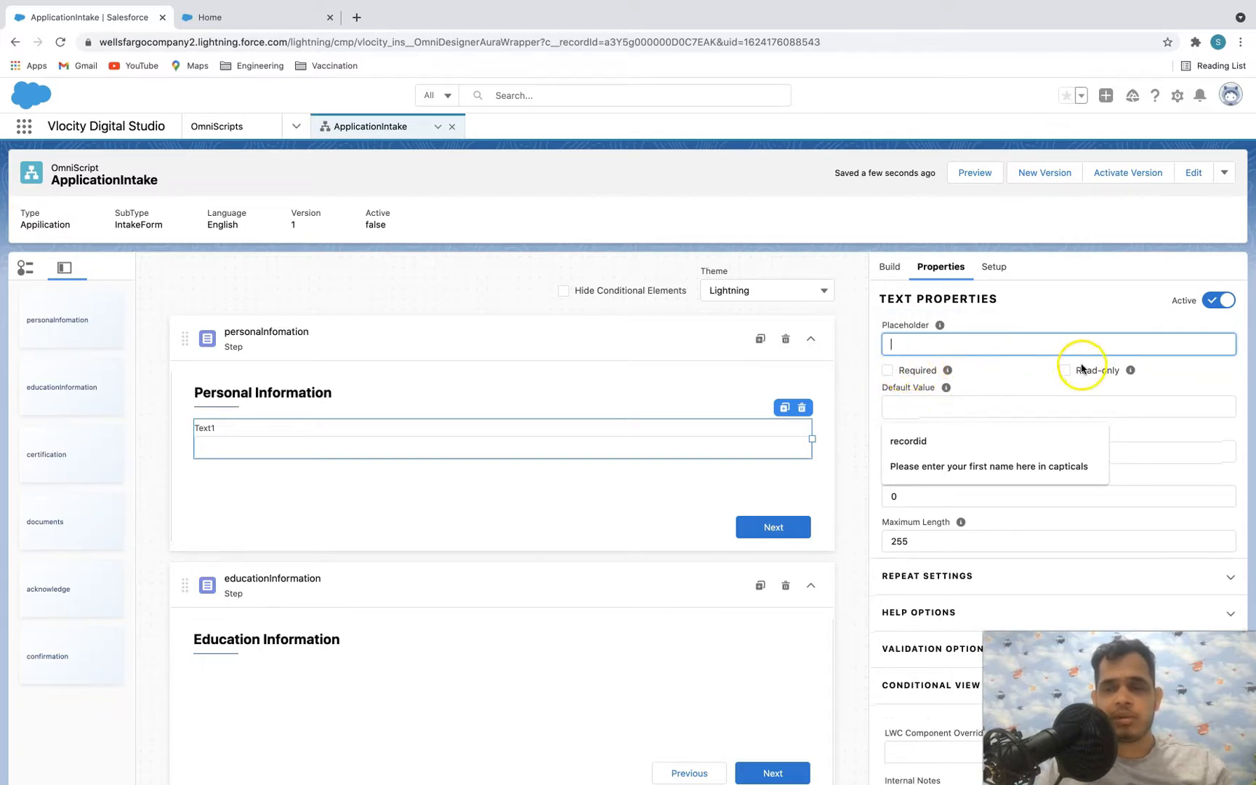
scroll(1037, 373, "down", 1)
left_click(967, 371)
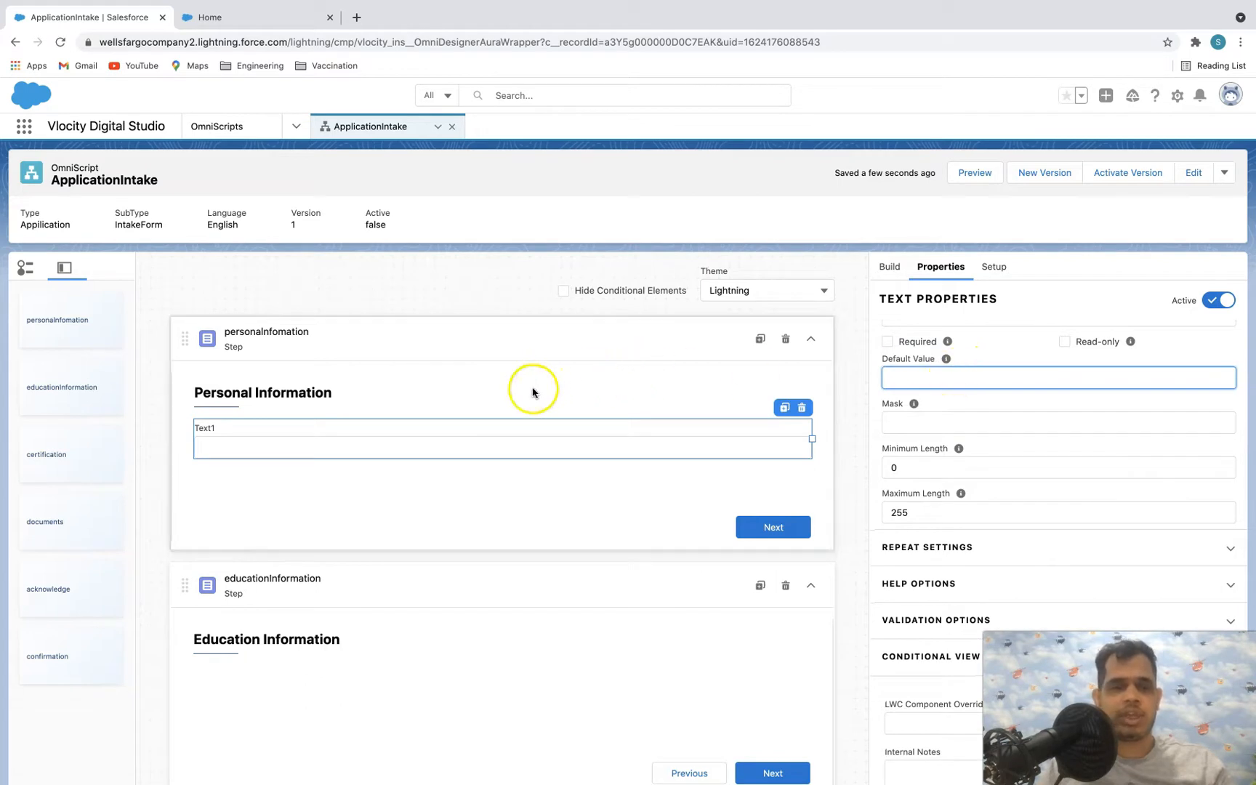
scroll(967, 382, "down", 1)
left_click(915, 399)
left_click(923, 418)
left_click(894, 465)
left_click(968, 445)
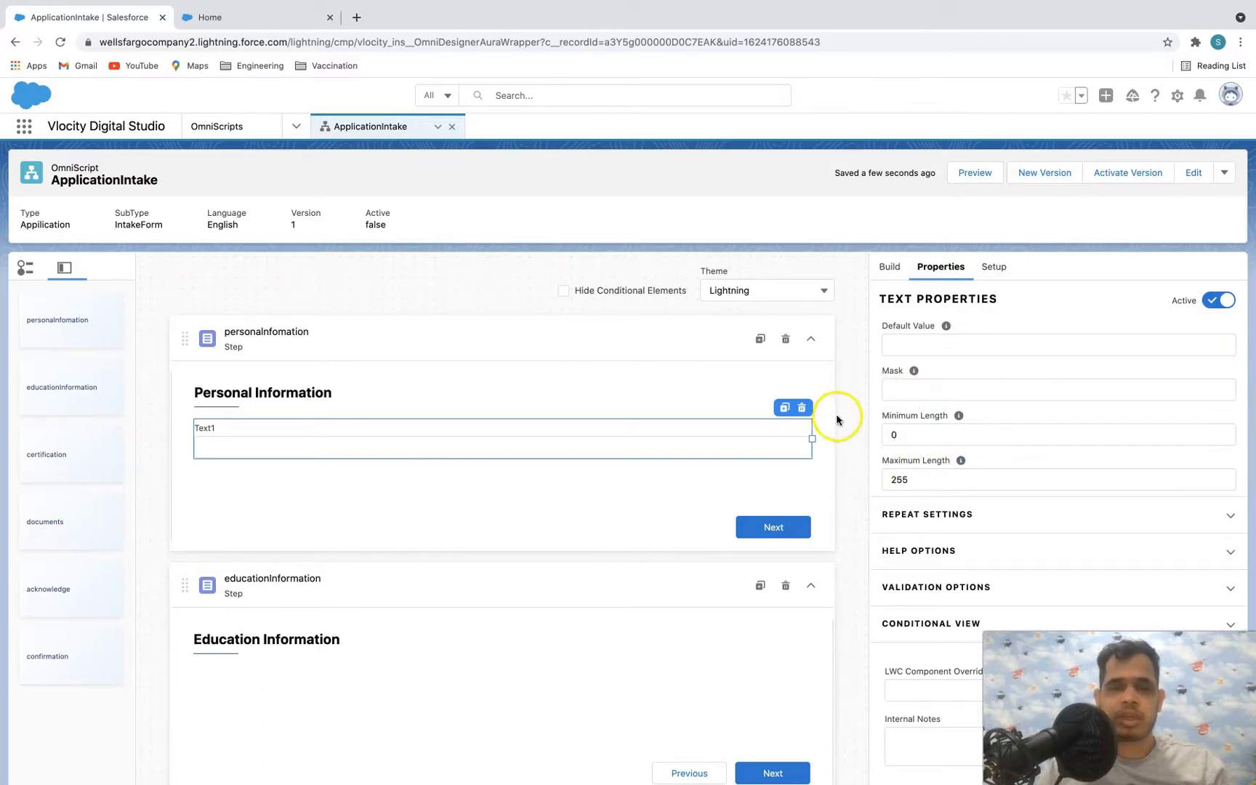
scroll(1006, 456, "down", 1)
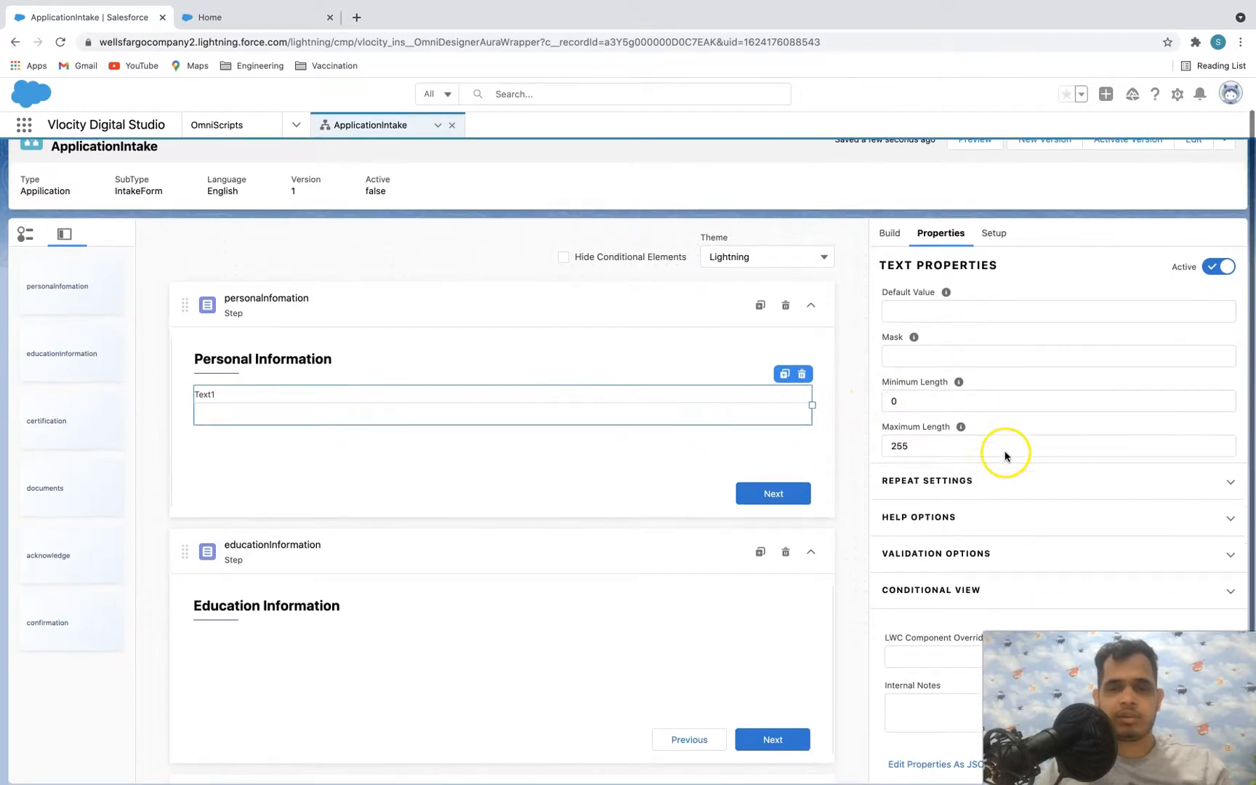
- Activate help text for the Text element and set it to "Please enter your first name in capitals"
left_click(954, 482)
scroll(1005, 498, "down", 1)
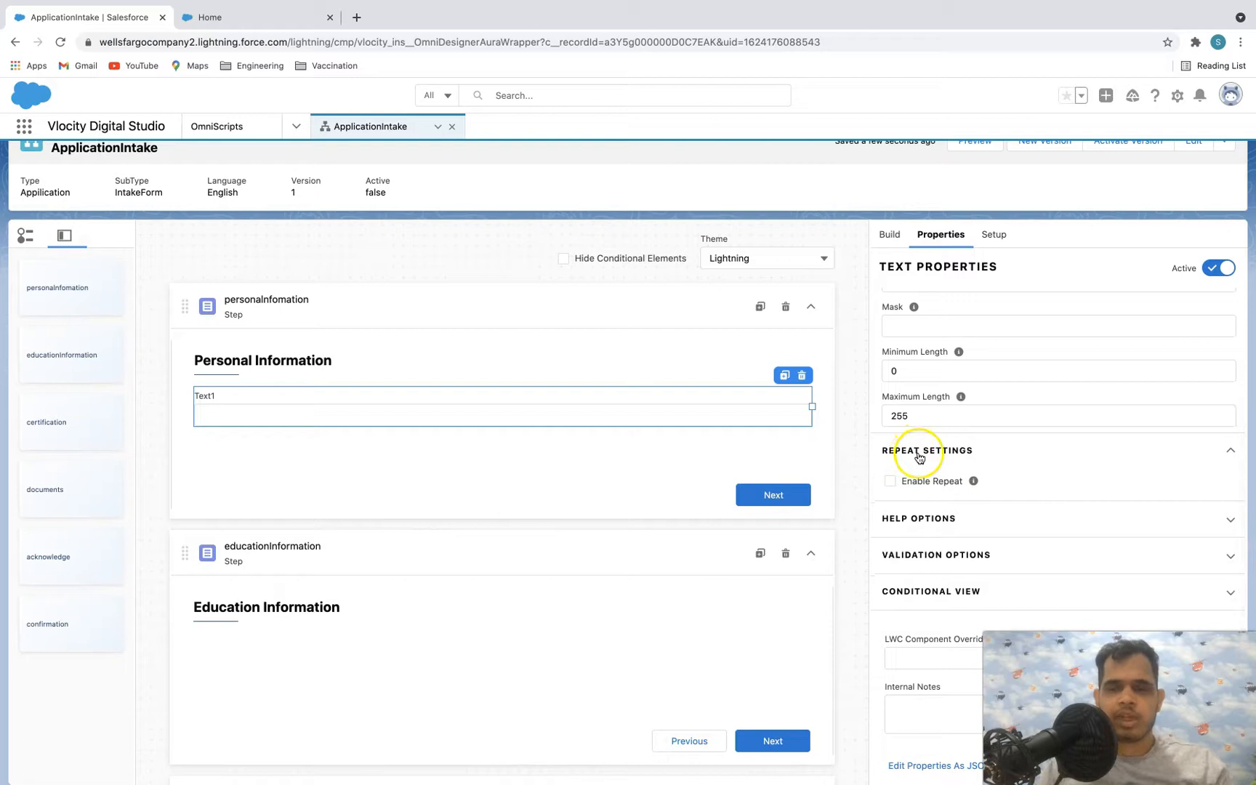
left_click(931, 518)
scroll(998, 525, "down", 2)
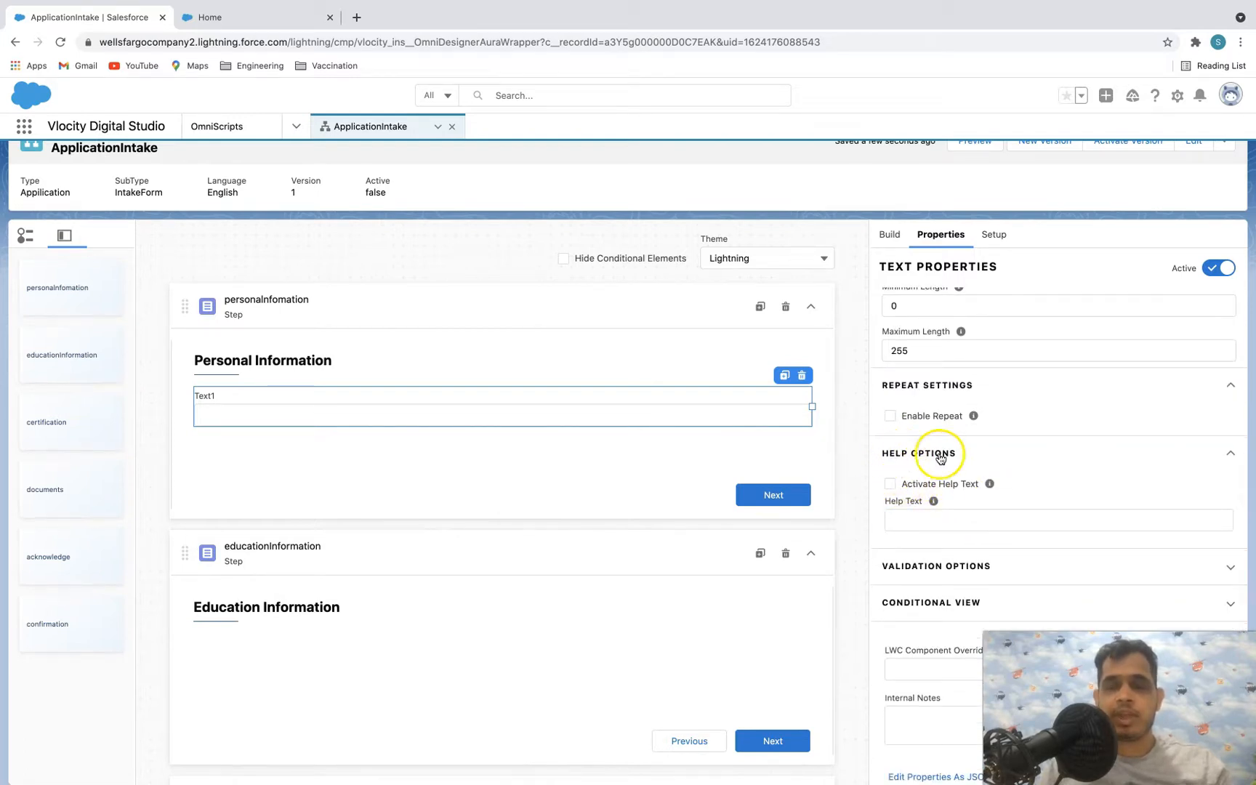
left_click(906, 519)
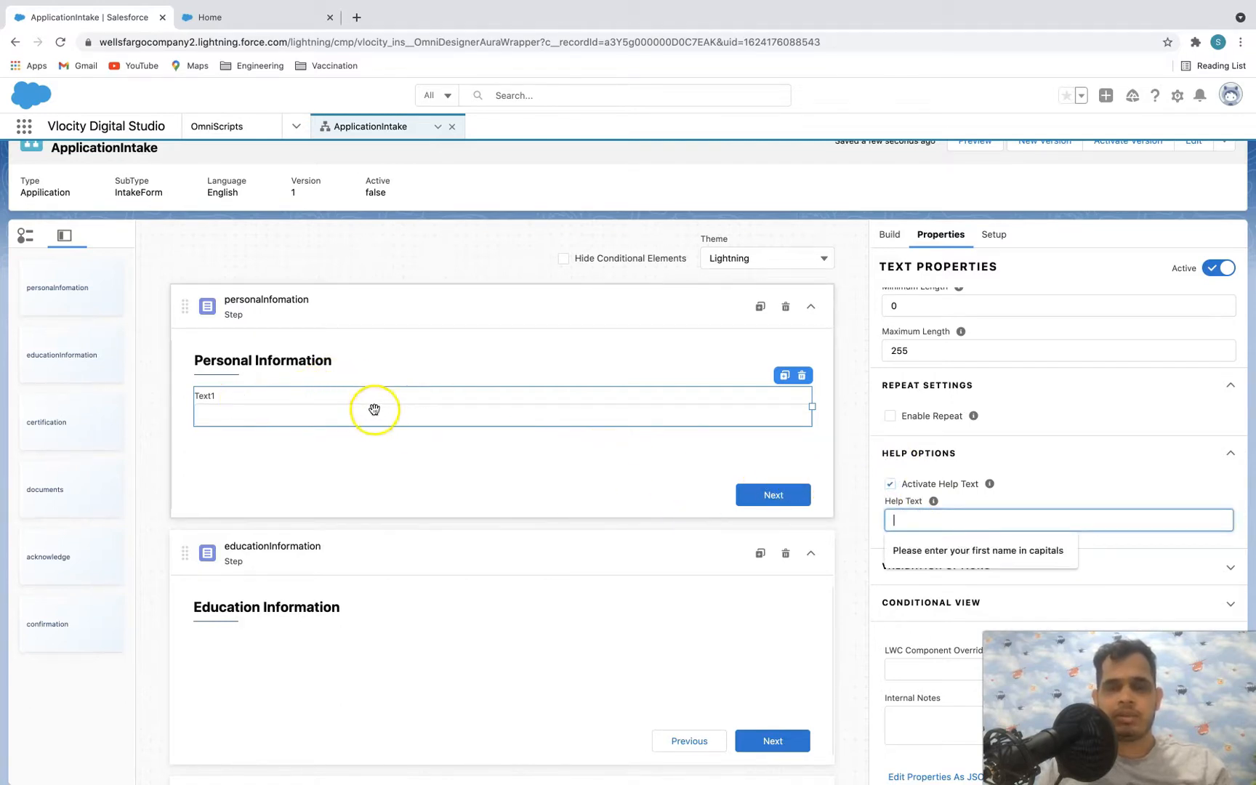
left_click(934, 550)
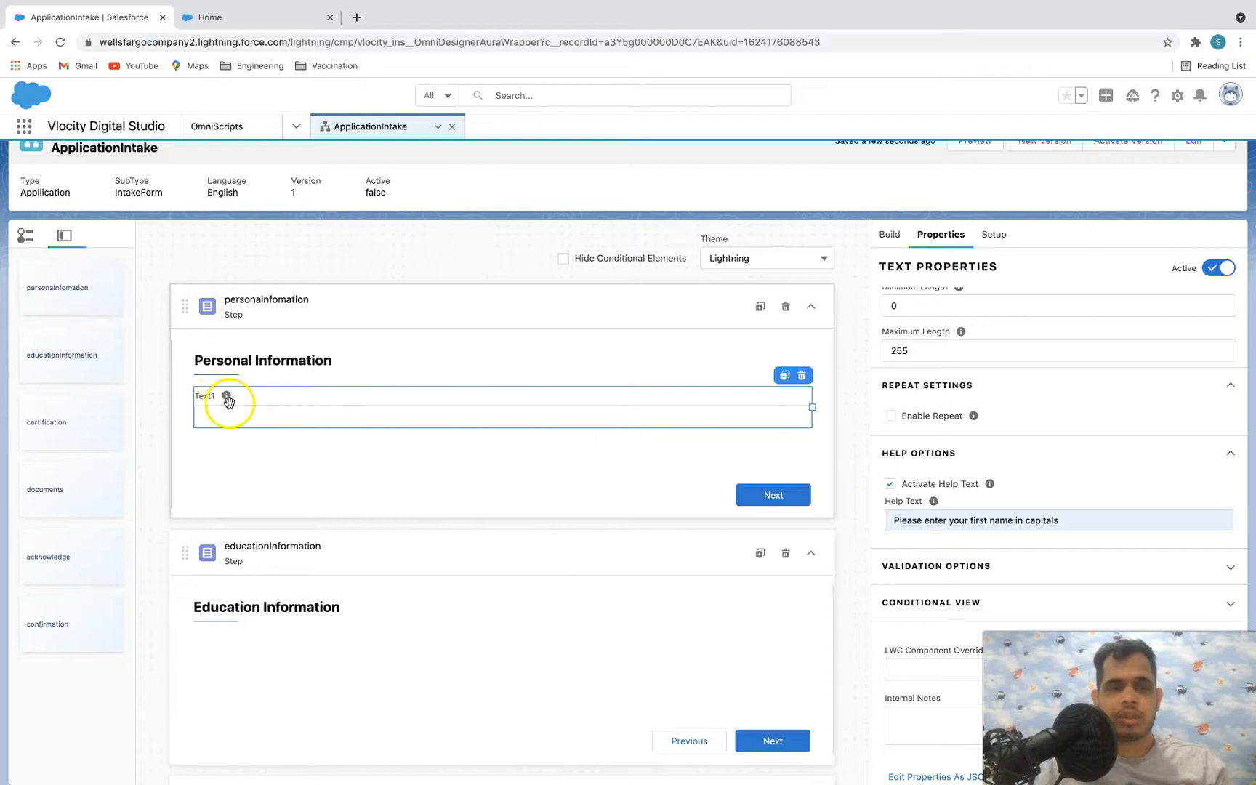
- Examine the Text element's Validation Options, including Pattern and Pattern Error Text, and its Conditional View settings
scroll(1029, 527, "down", 1)
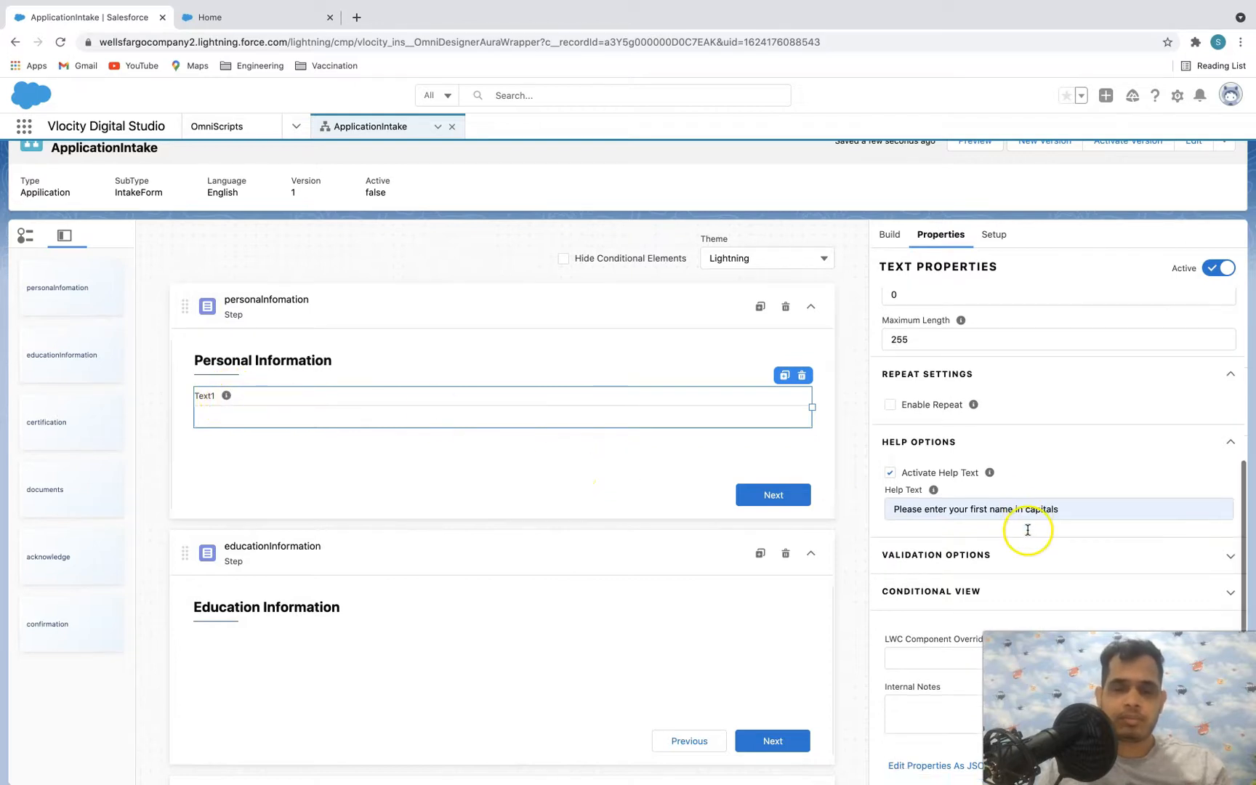
left_click(955, 555)
scroll(985, 559, "down", 1)
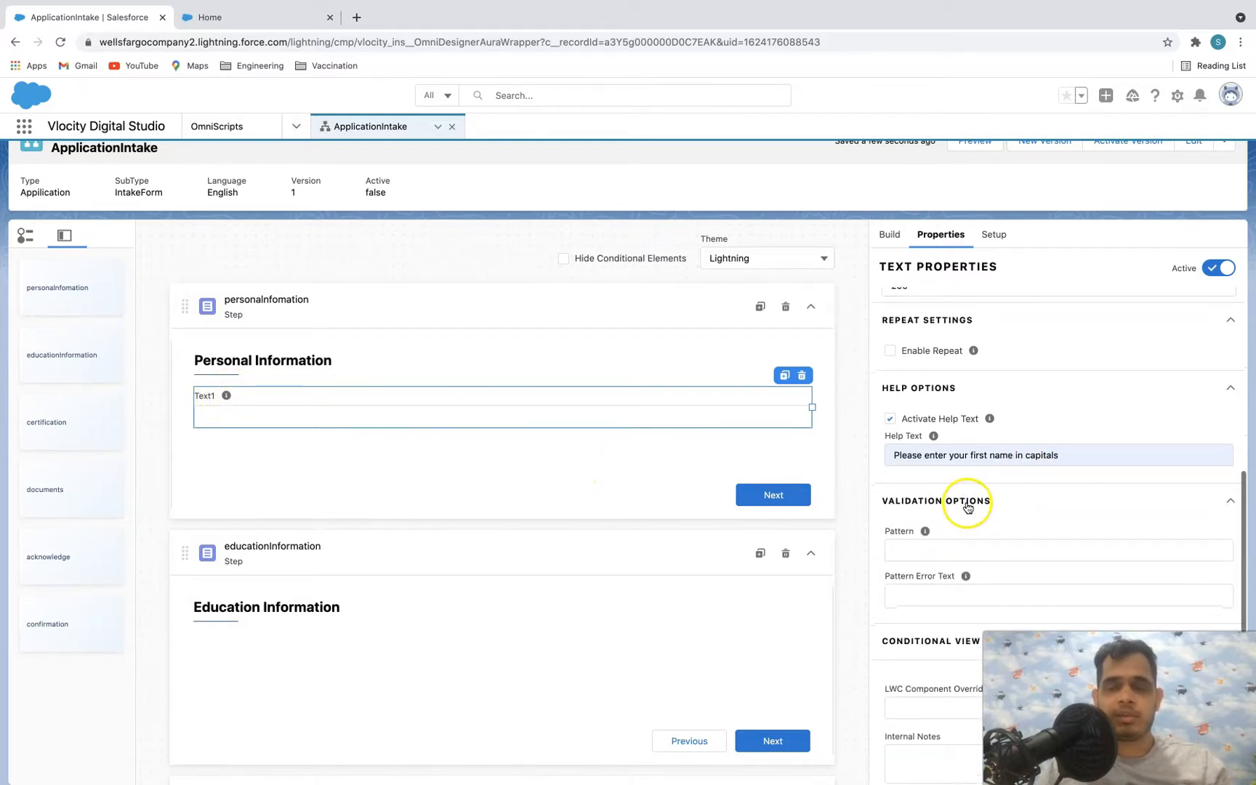
scroll(968, 508, "down", 1)
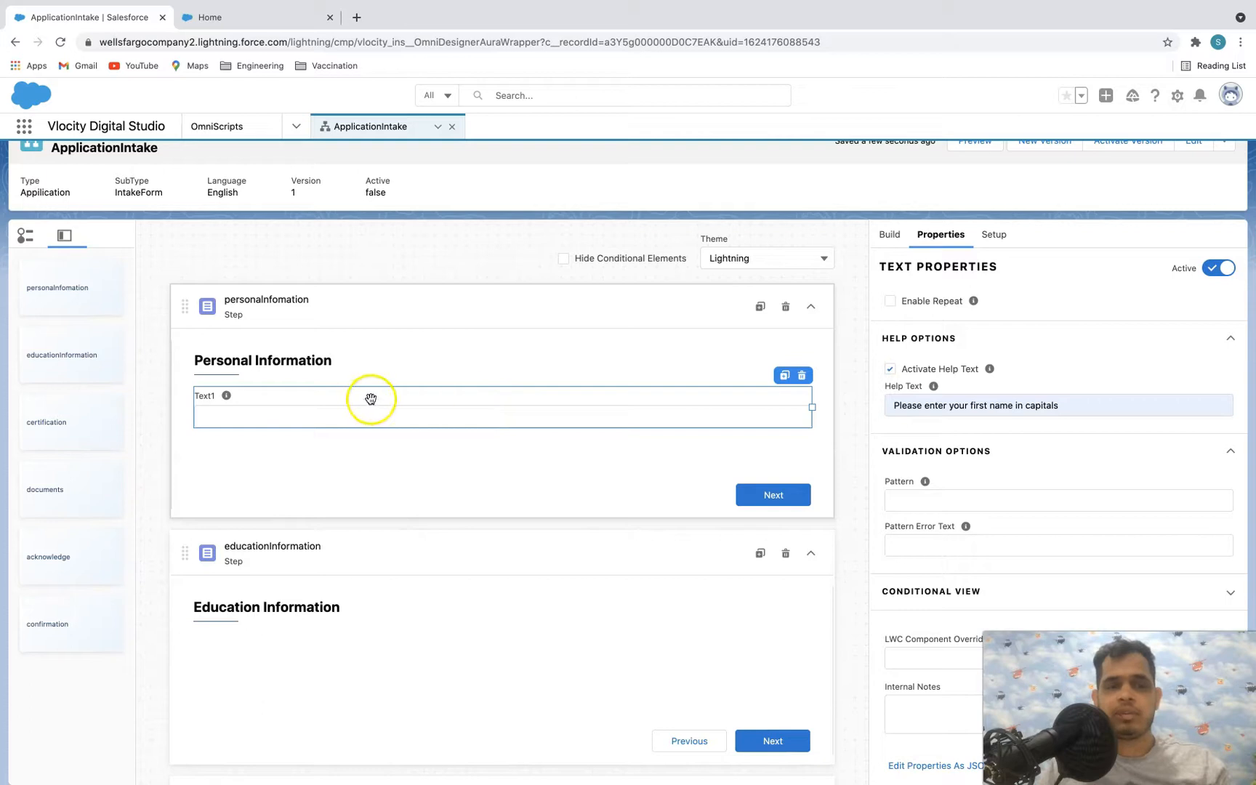
left_click(886, 483)
left_click(949, 527)
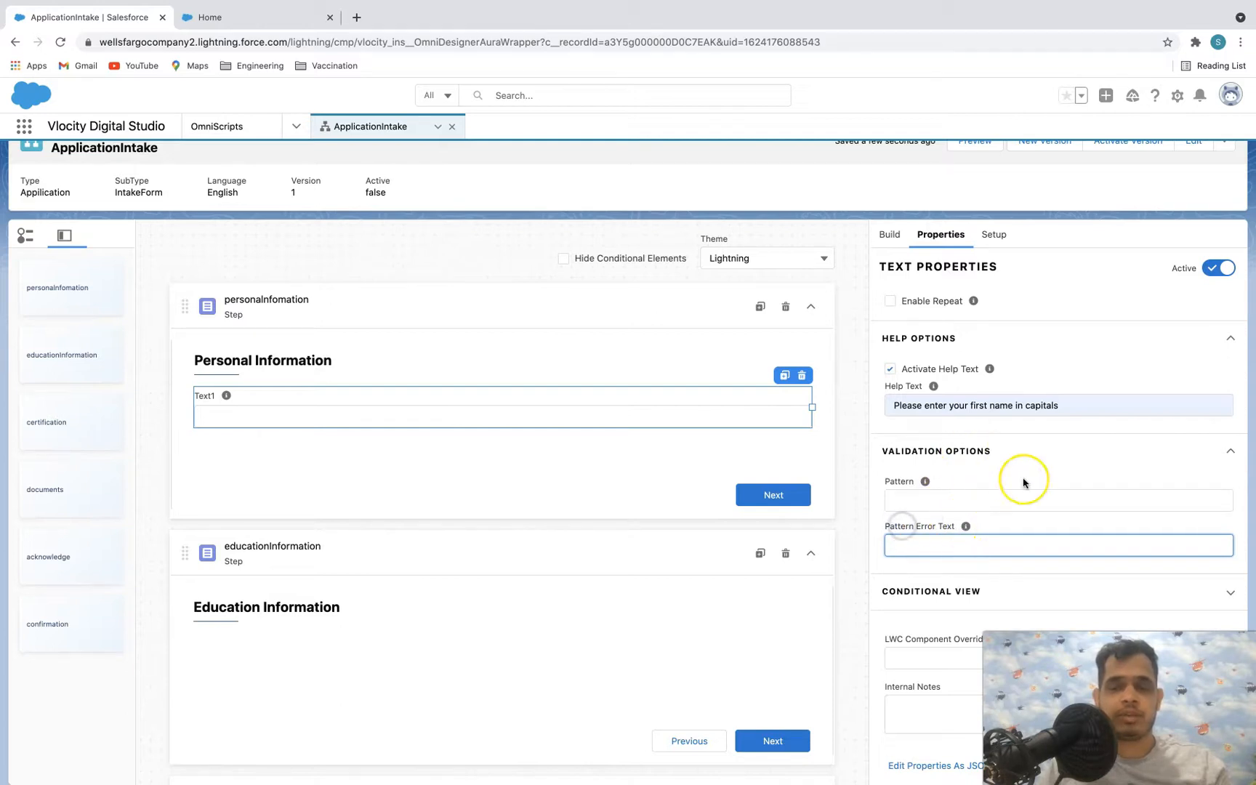
left_click(965, 591)
scroll(1013, 606, "down", 2)
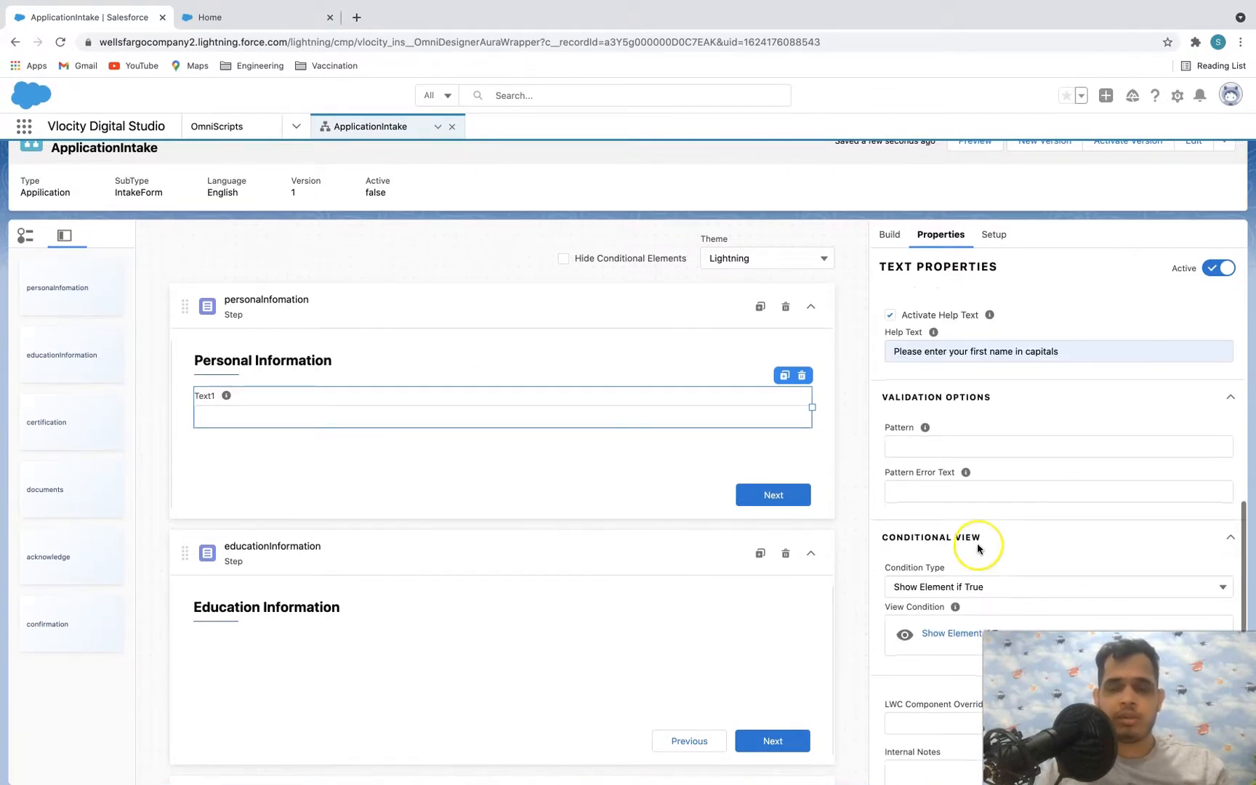
- Name the Text element firstName and set its field label to First Name
scroll(978, 549, "up", 6)
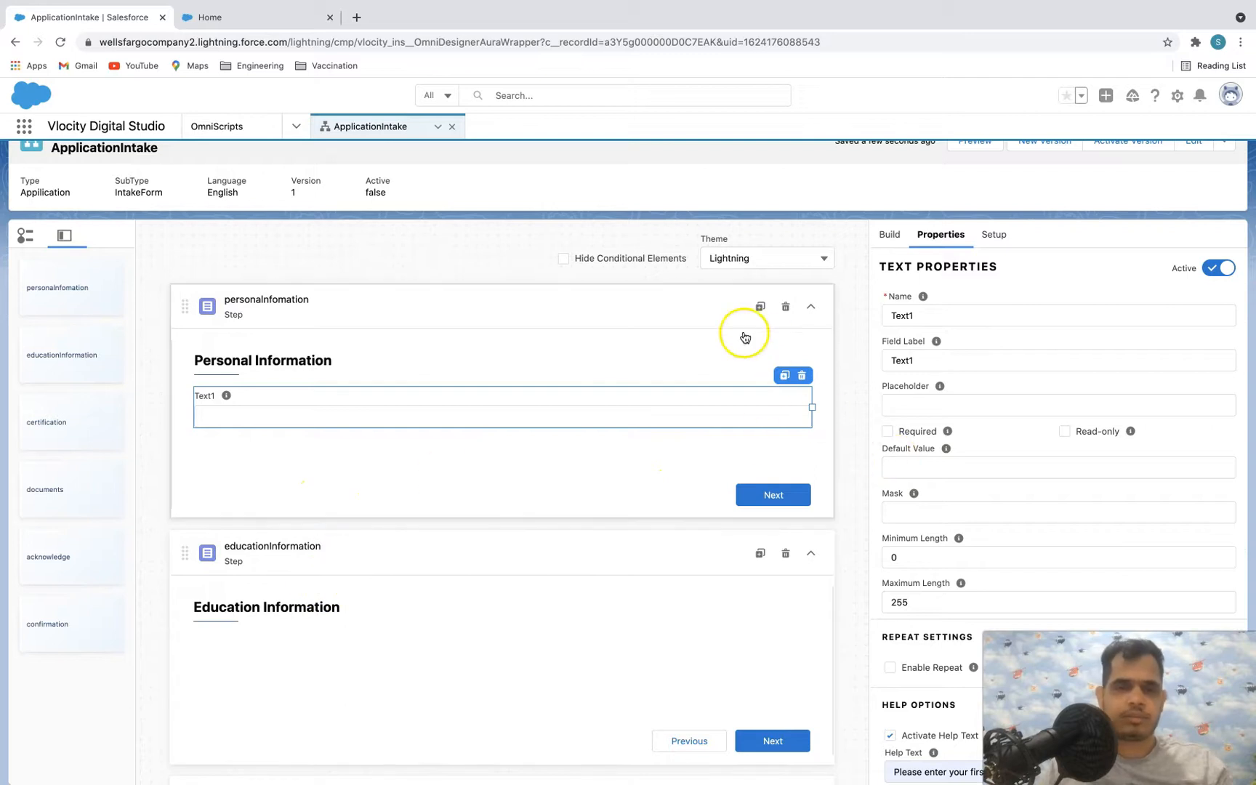
double_click(932, 314)
key("BackSpace")
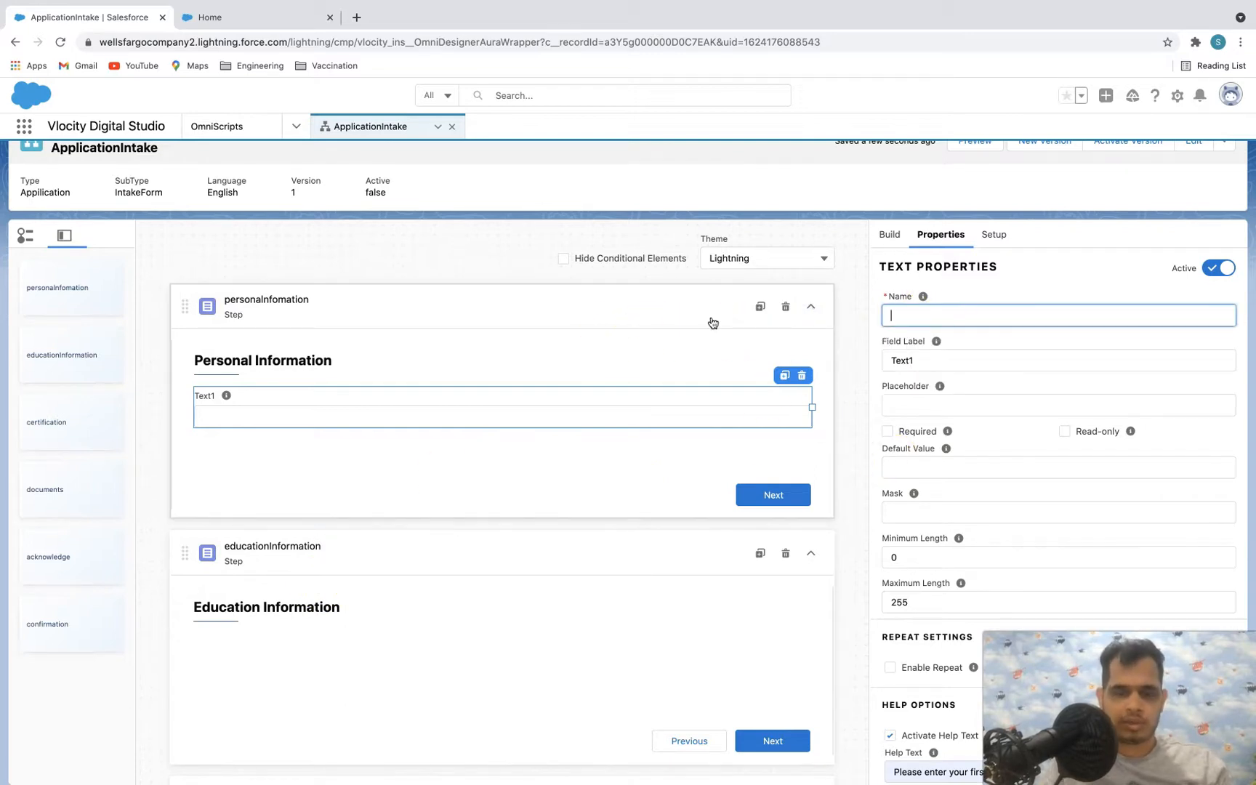
type("fir")
left_click(968, 336)
double_click(956, 357)
type("FirstName")
left_click(858, 365)
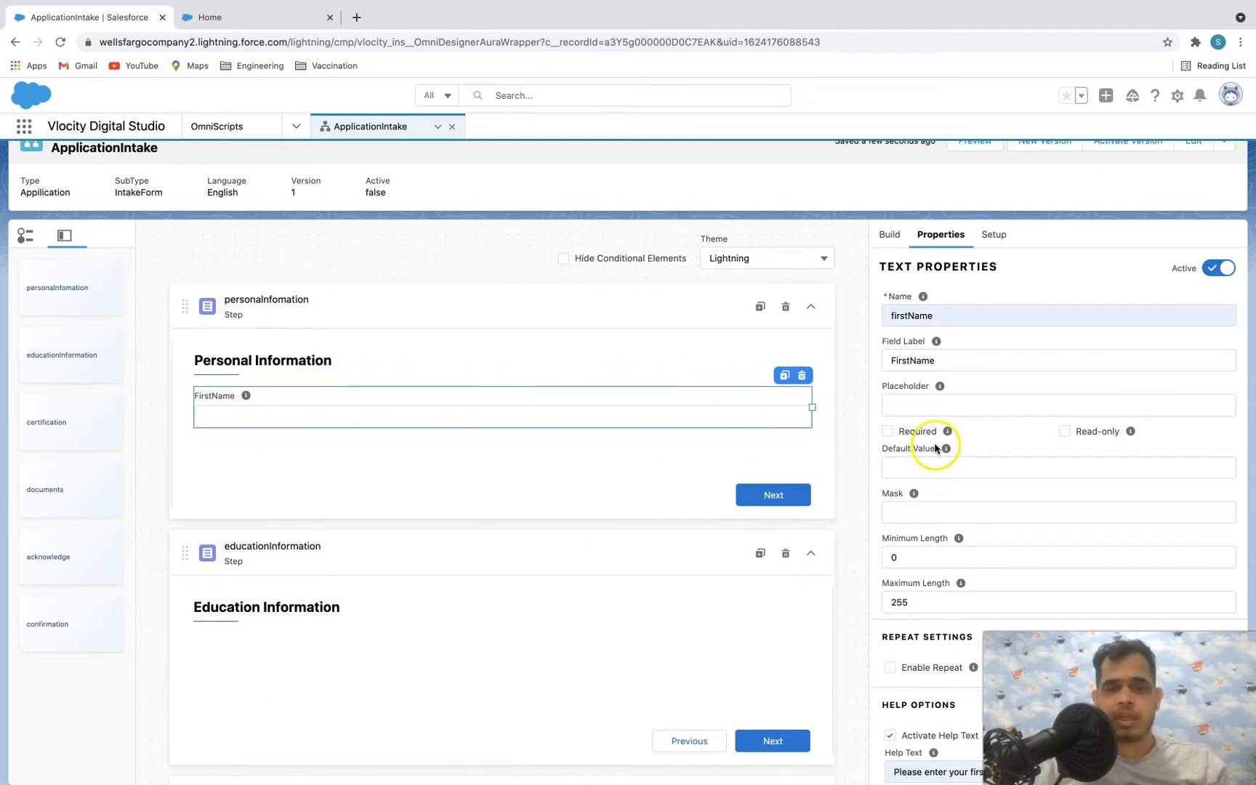
left_click(906, 361)
left_click(852, 375)
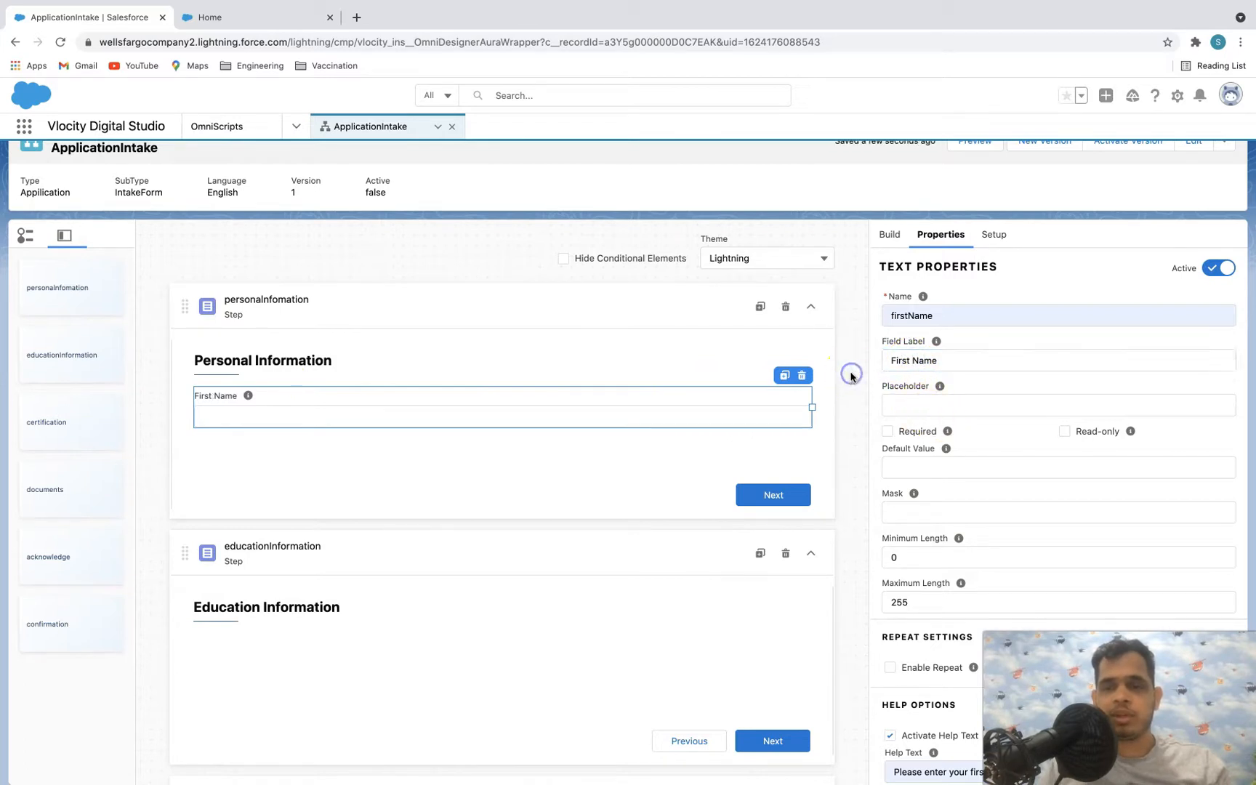
- Duplicate the First Name field, name the copy lastName and label it Last Name
left_click(785, 376)
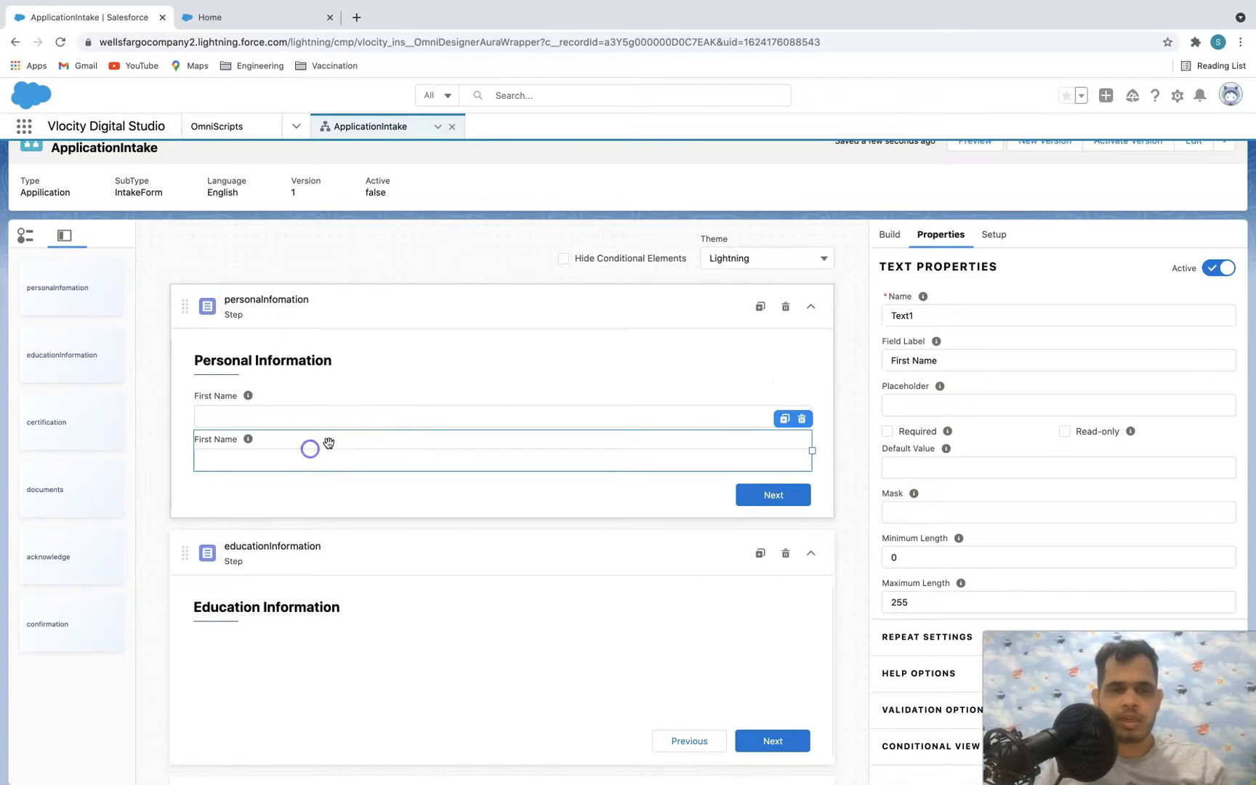
double_click(934, 315)
key("BackSpace")
type("lastName")
key("Tab")
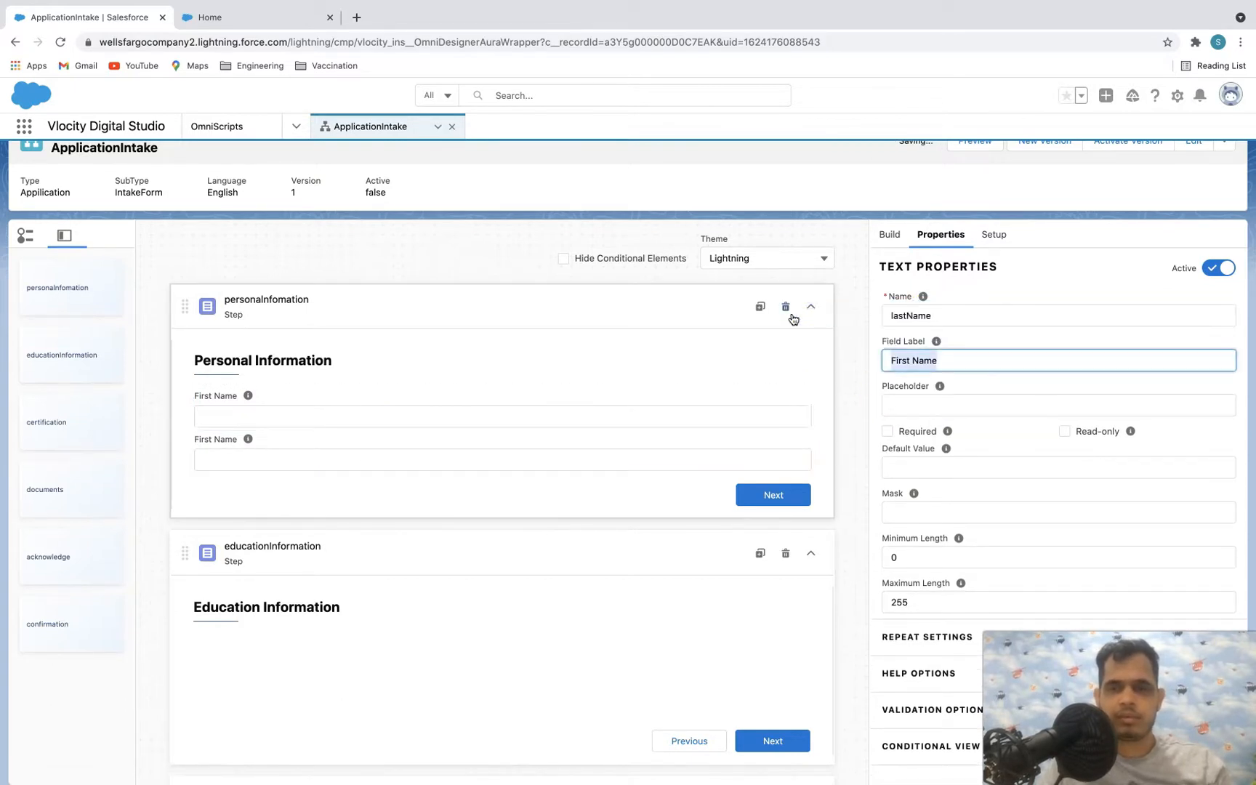
type("Last Name")
left_click(813, 301)
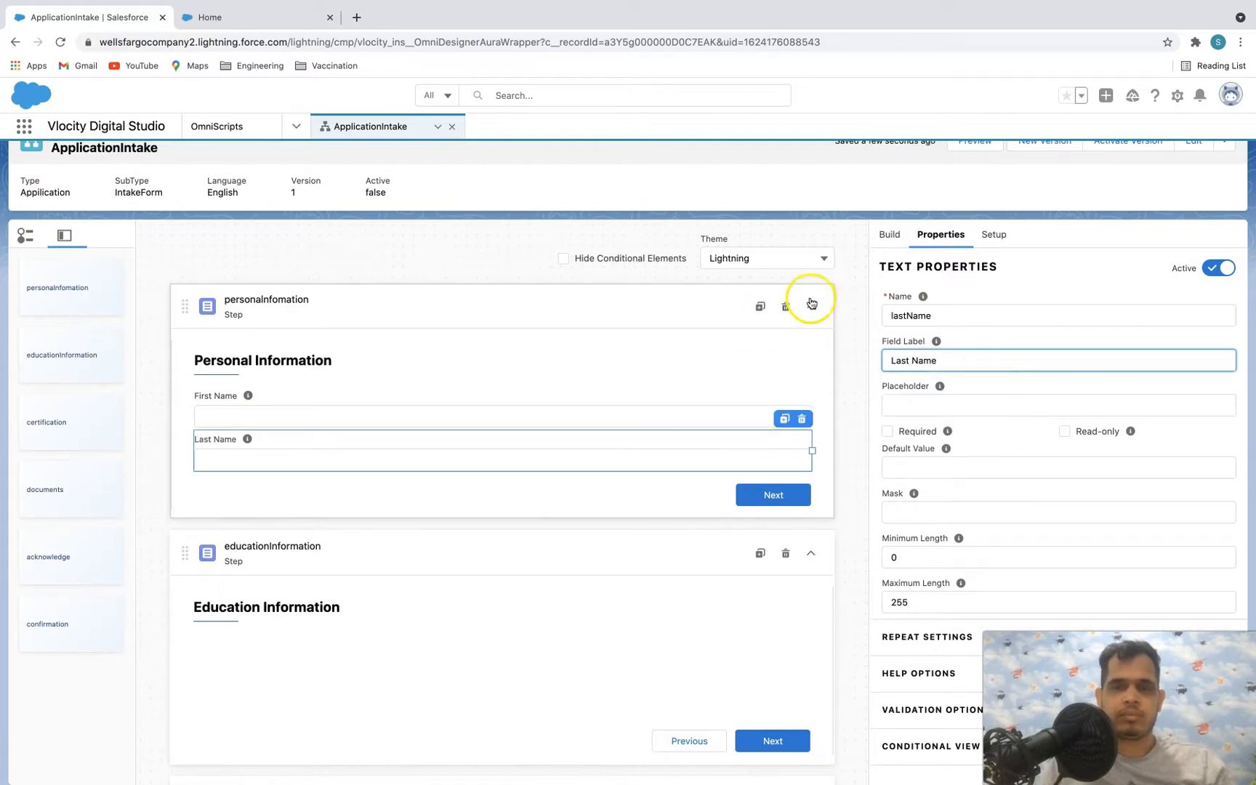
- Reload the finished application form in the Home browser tab, check its Personal Information fields and return to the OmniScript designer
left_click(278, 16)
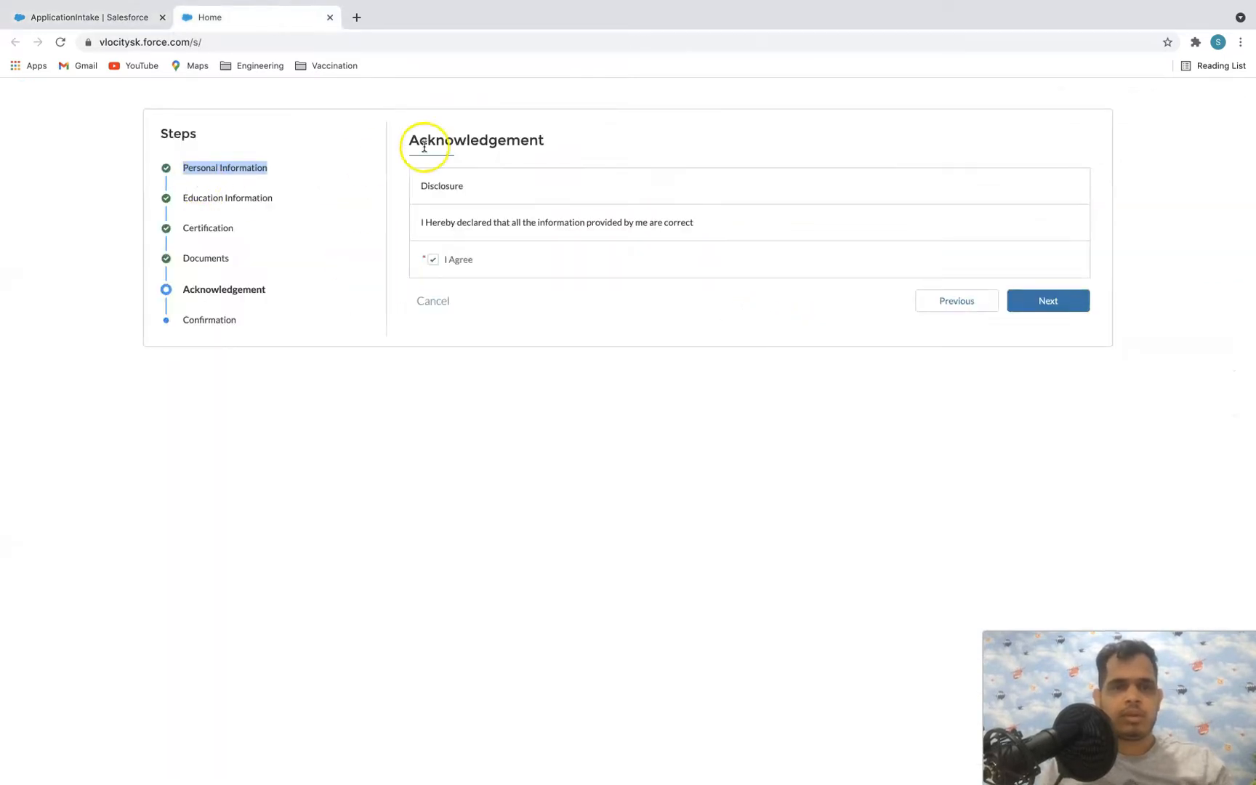
key("super+r")
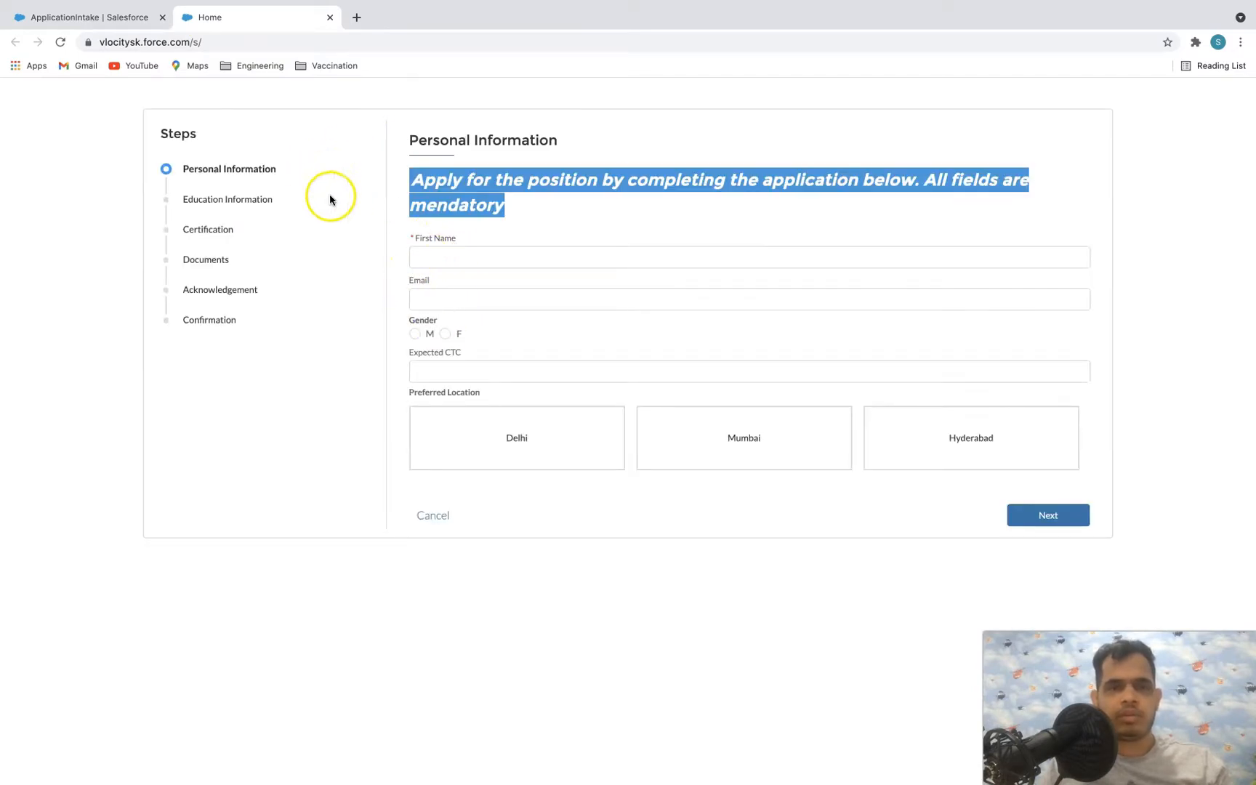
left_click(130, 16)
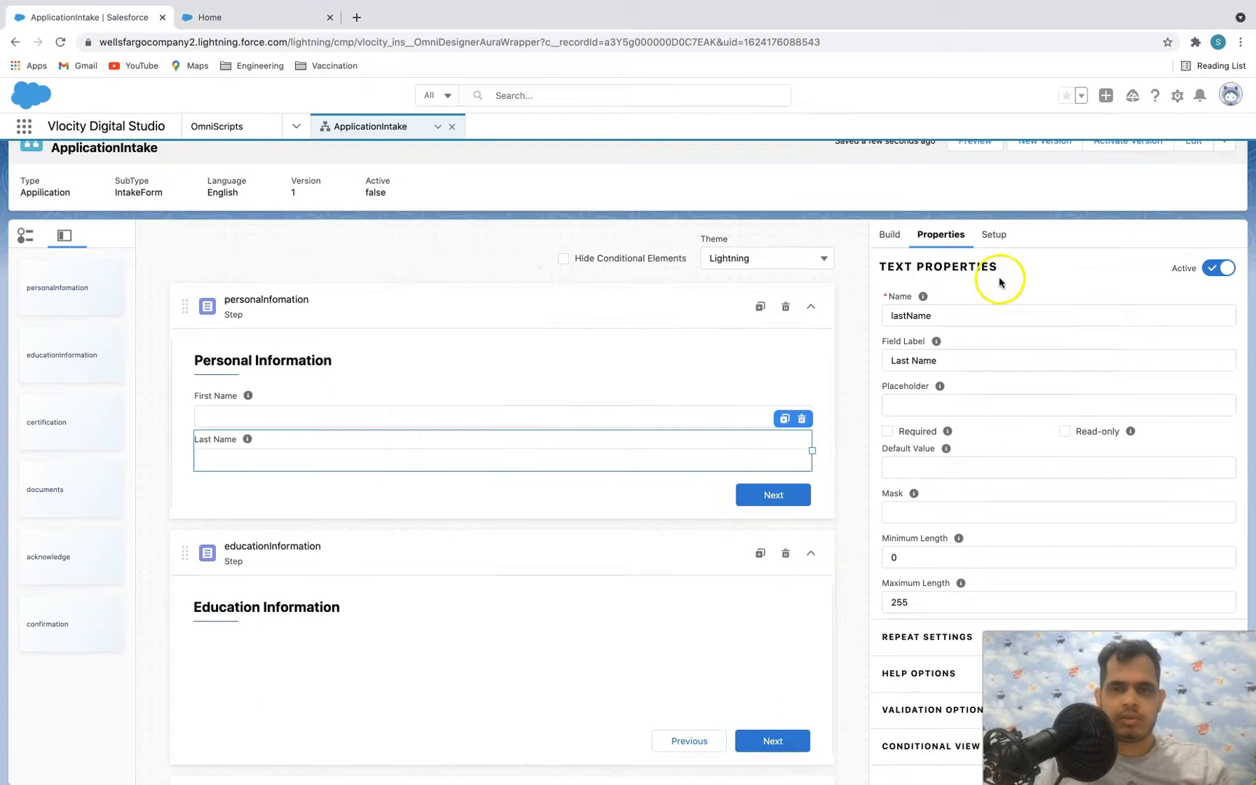
- Add an Email input below Last Name in the Personal Information step and name it email
left_click(890, 234)
scroll(995, 538, "up", 5)
left_click_drag(975, 372, 626, 481)
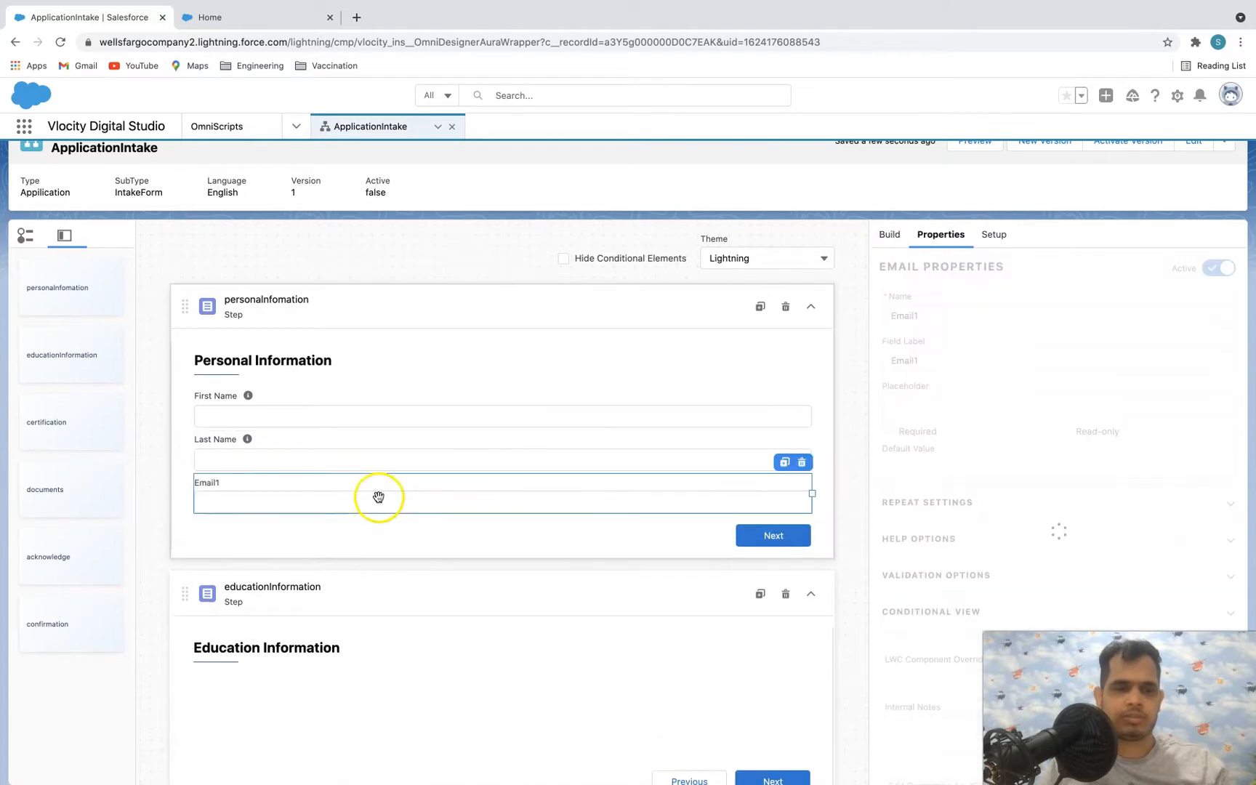
double_click(946, 313)
key("BackSpace")
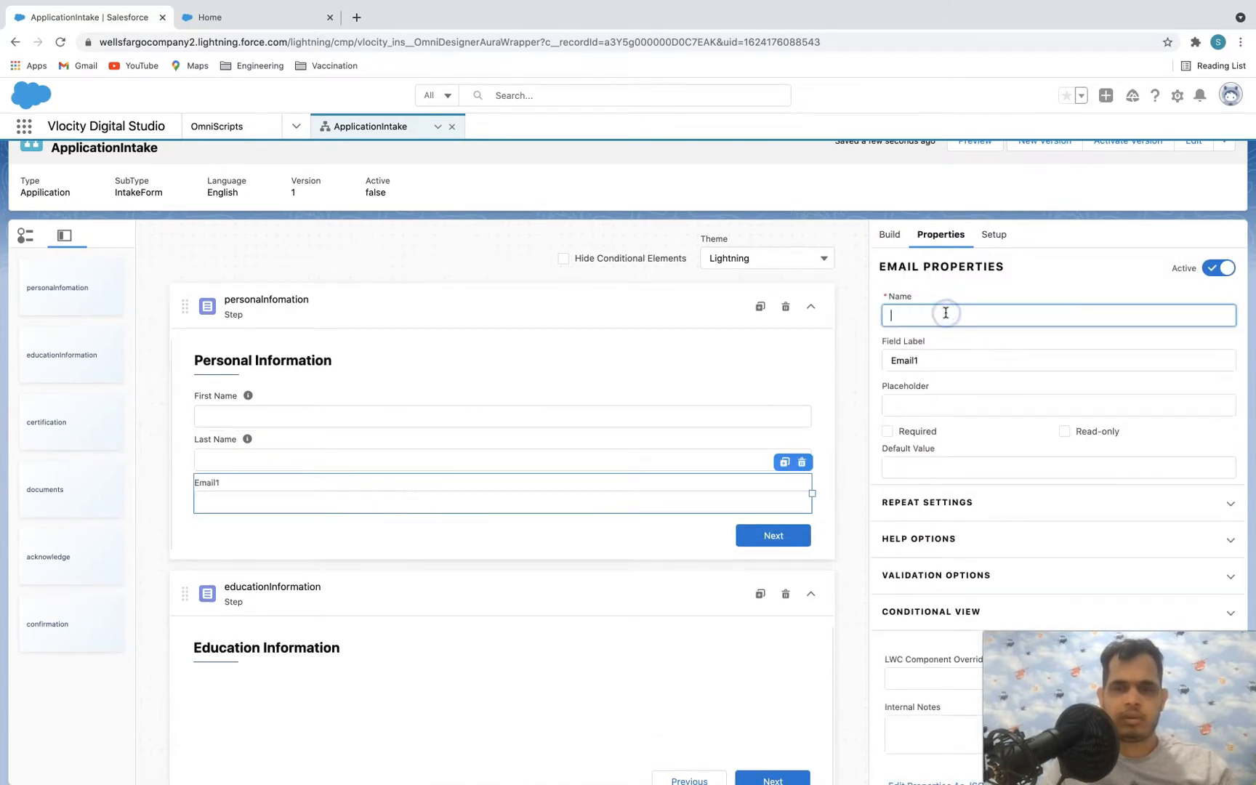
type("per")
key("BackSpace")
key("BackSpace")
key("BackSpace")
type("email")
key("Tab")
- Set the Email element's field label to Personal Email
type("Persnola")
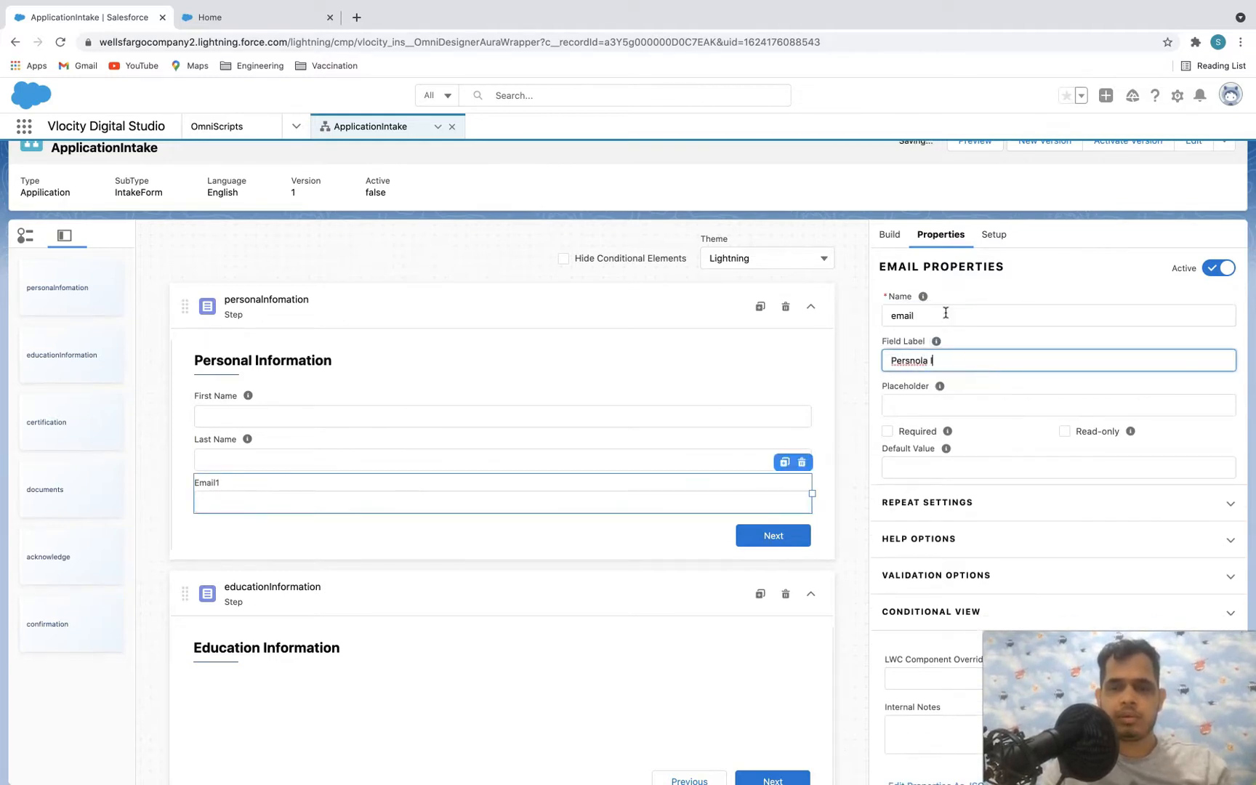
key("BackSpace")
key("BackSpace")
key("BackSpace")
key("BackSpace")
key("BackSpace")
type("onal ")
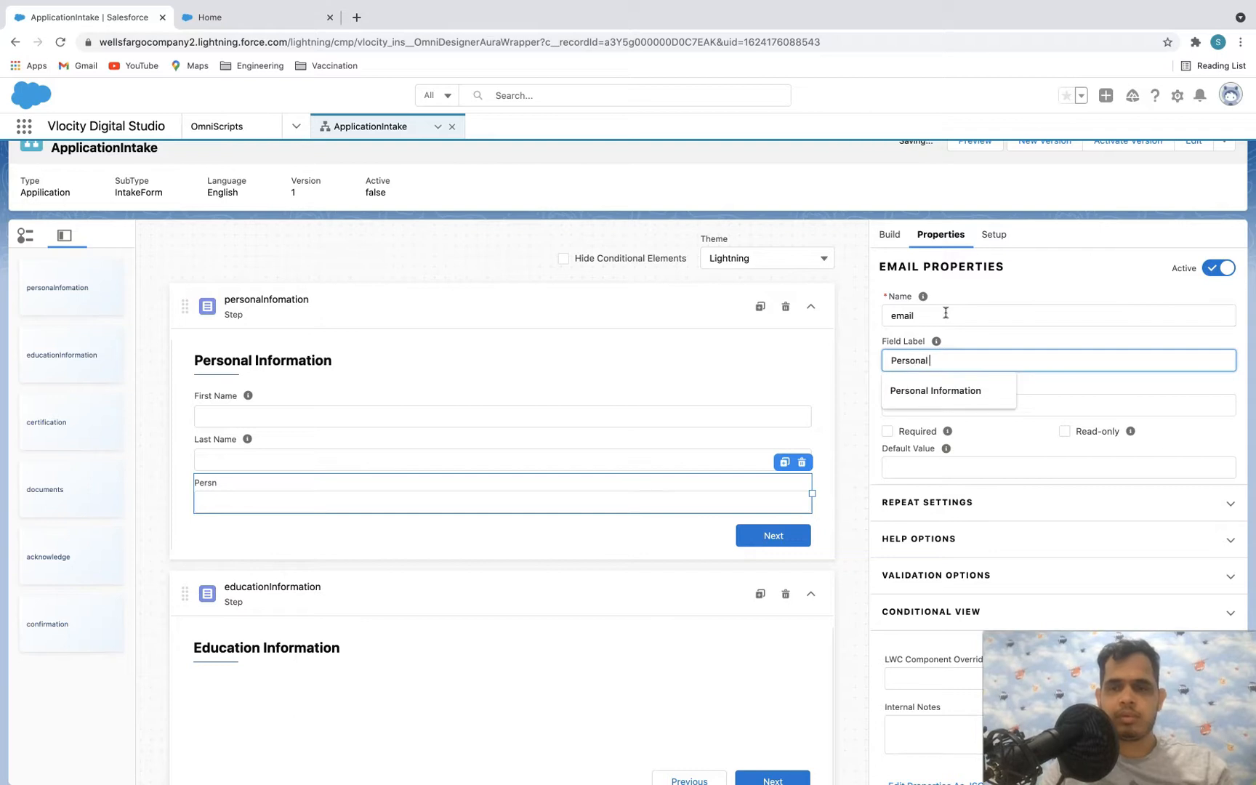
type("Email")
left_click(857, 373)
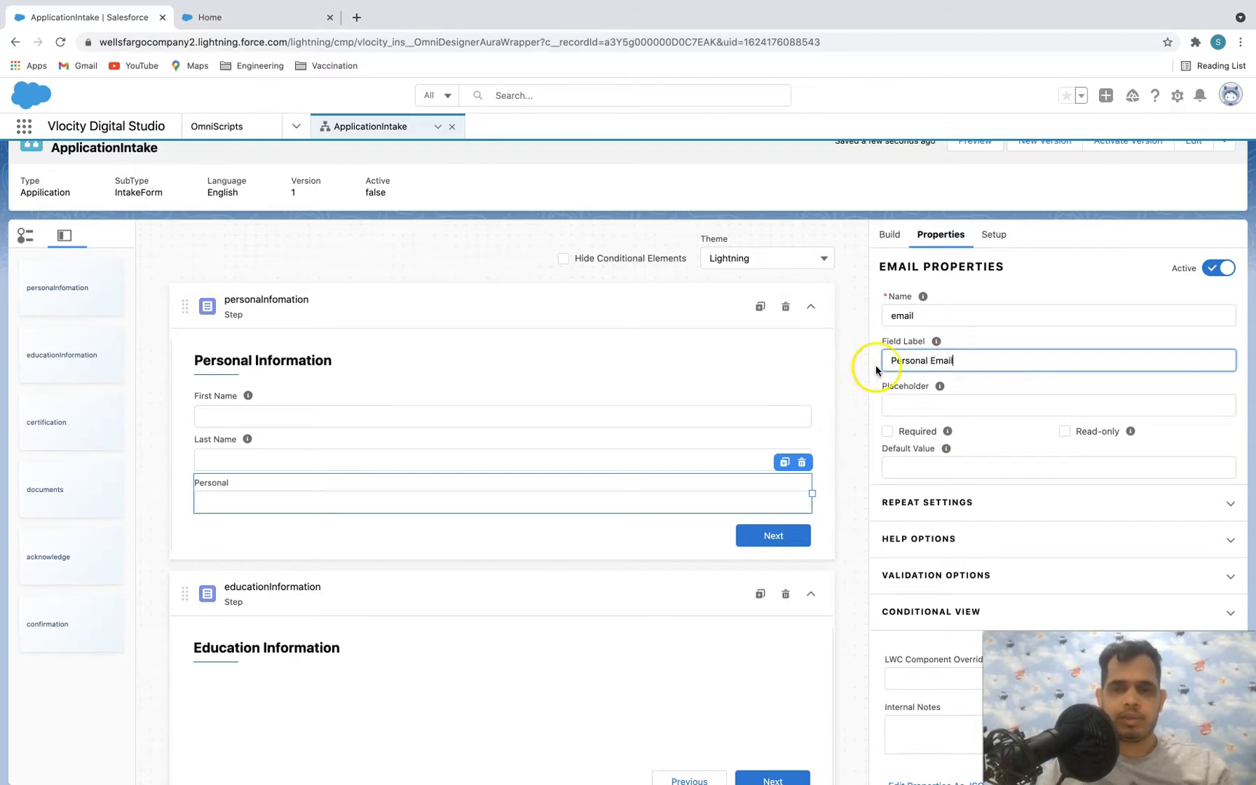
- Find the Radio input among the elements and add it below Personal Email in the Personal Information step
left_click(891, 234)
left_click(970, 269)
type("radio")
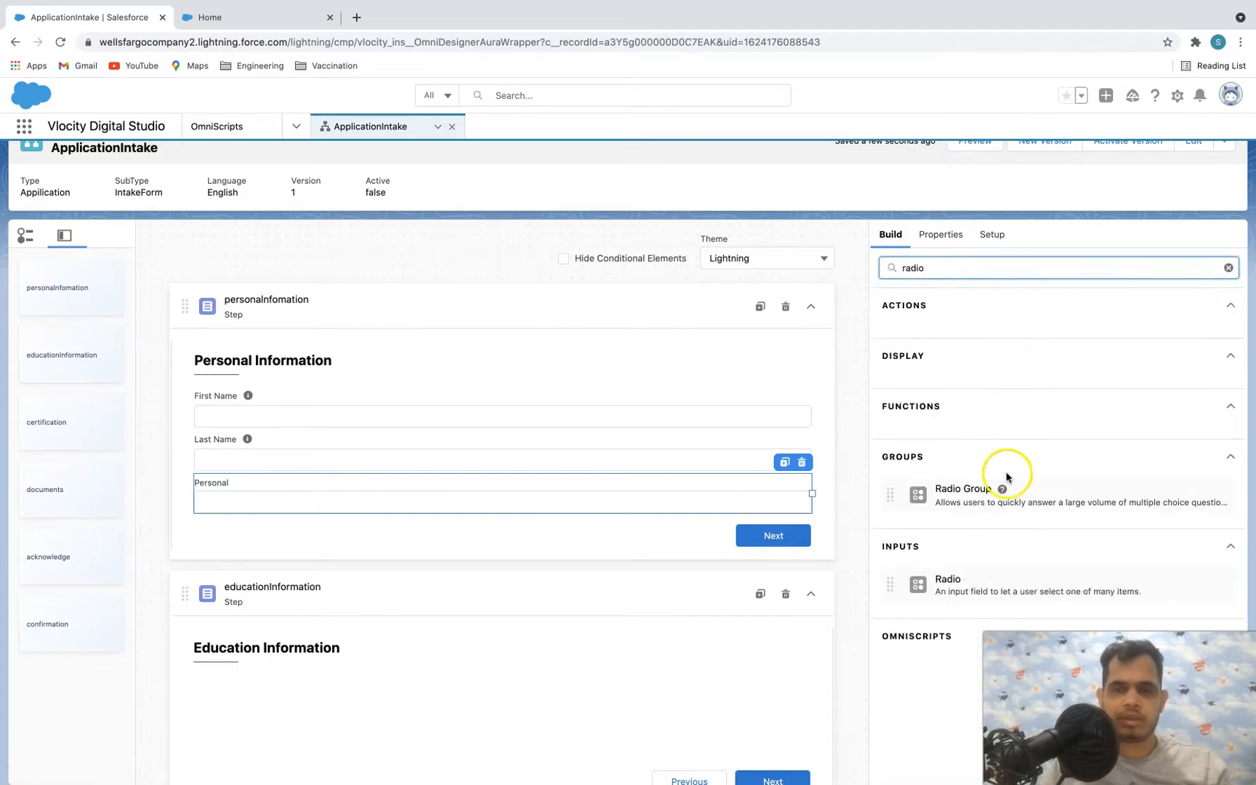
left_click_drag(902, 581, 737, 522)
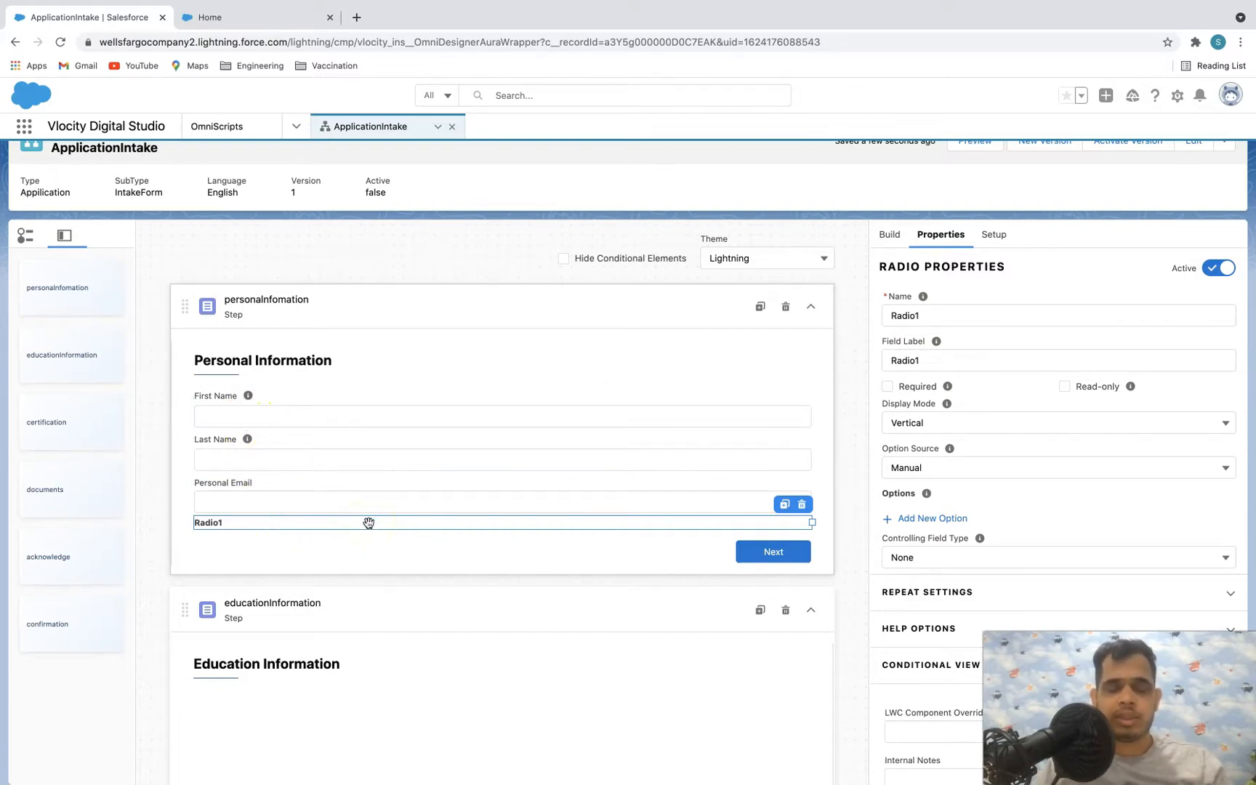
left_click(246, 520)
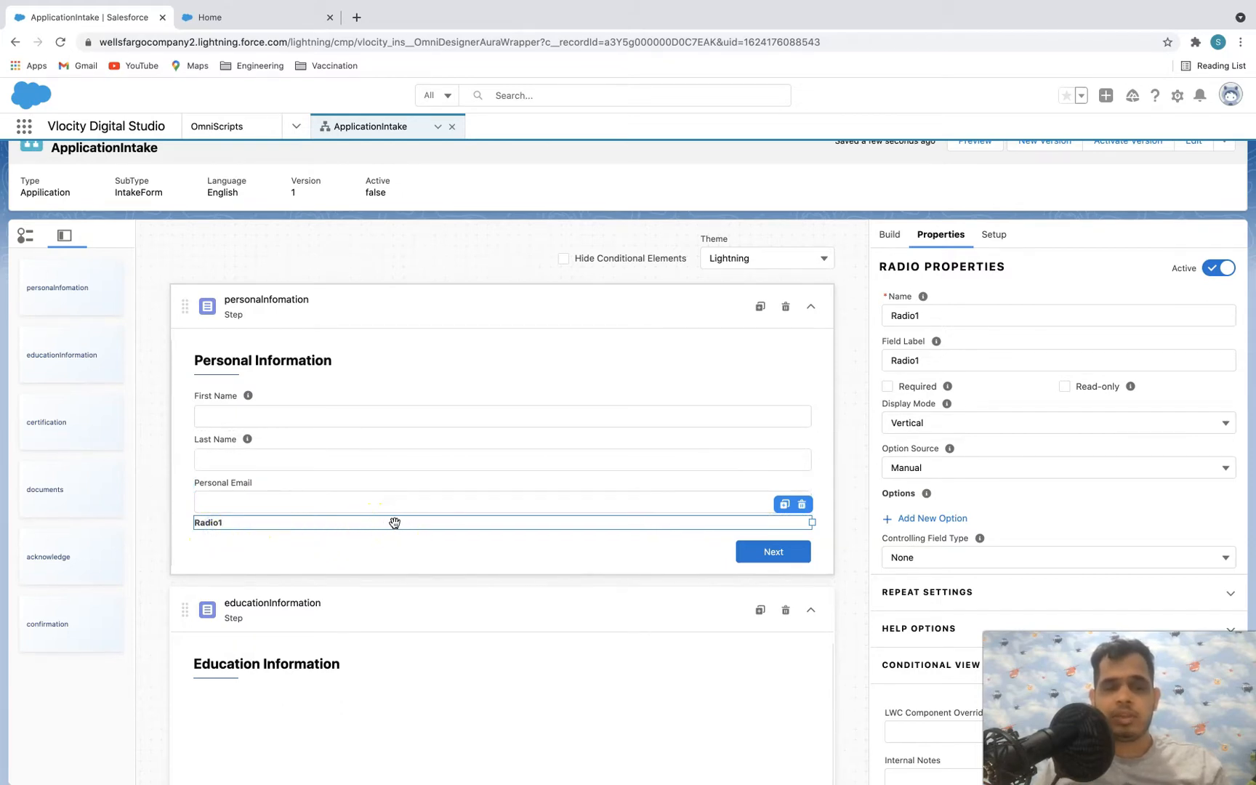
- Review the Radio element's Option Source choices and keep Manual selected
scroll(938, 436, "down", 1)
left_click(886, 405)
left_click(942, 414)
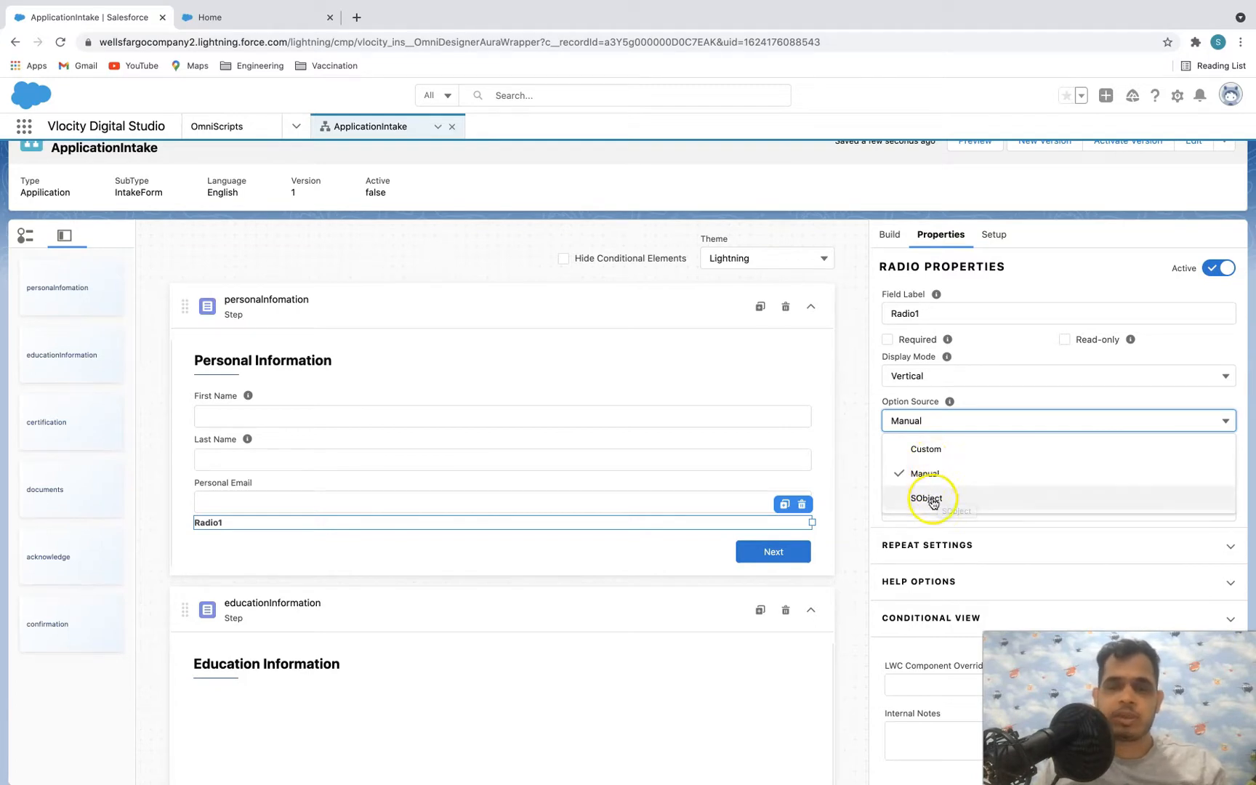
left_click(925, 472)
- Add a radio option with value male and label Male, used as the default value, and save it
left_click(922, 472)
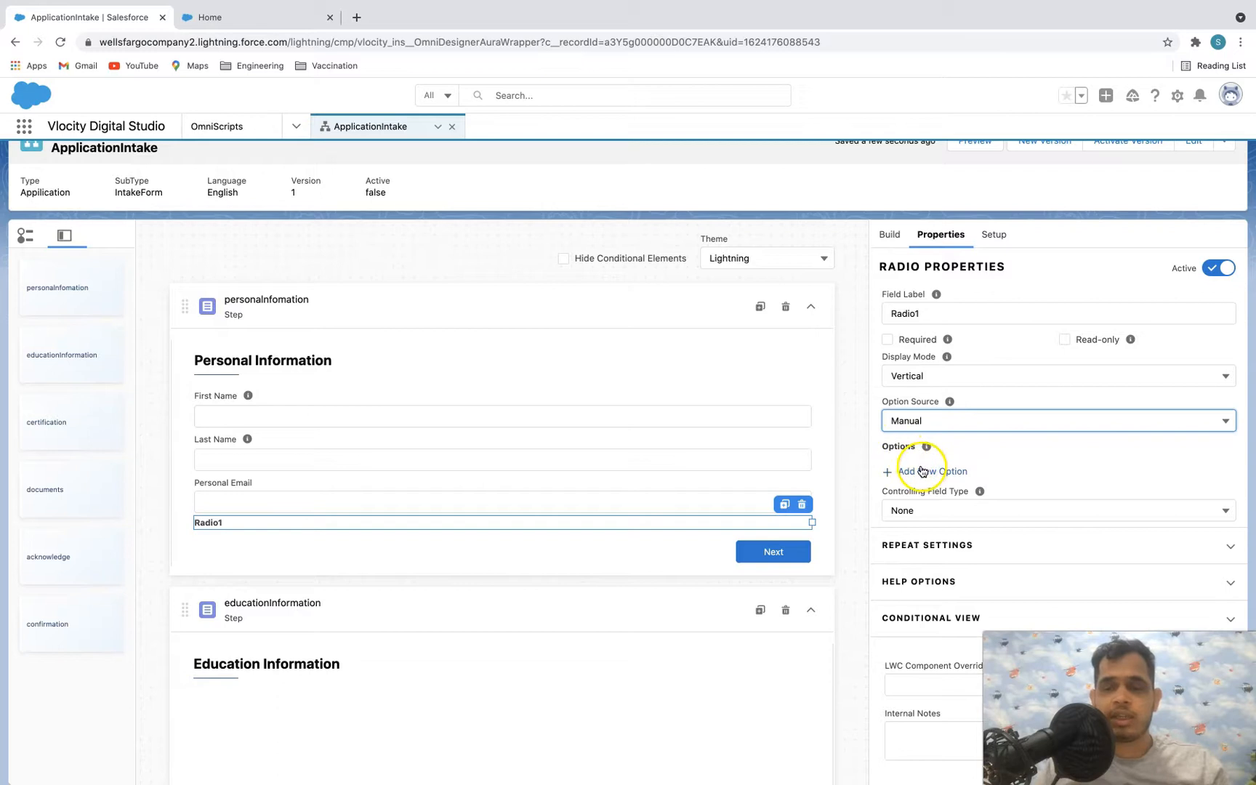
left_click(596, 429)
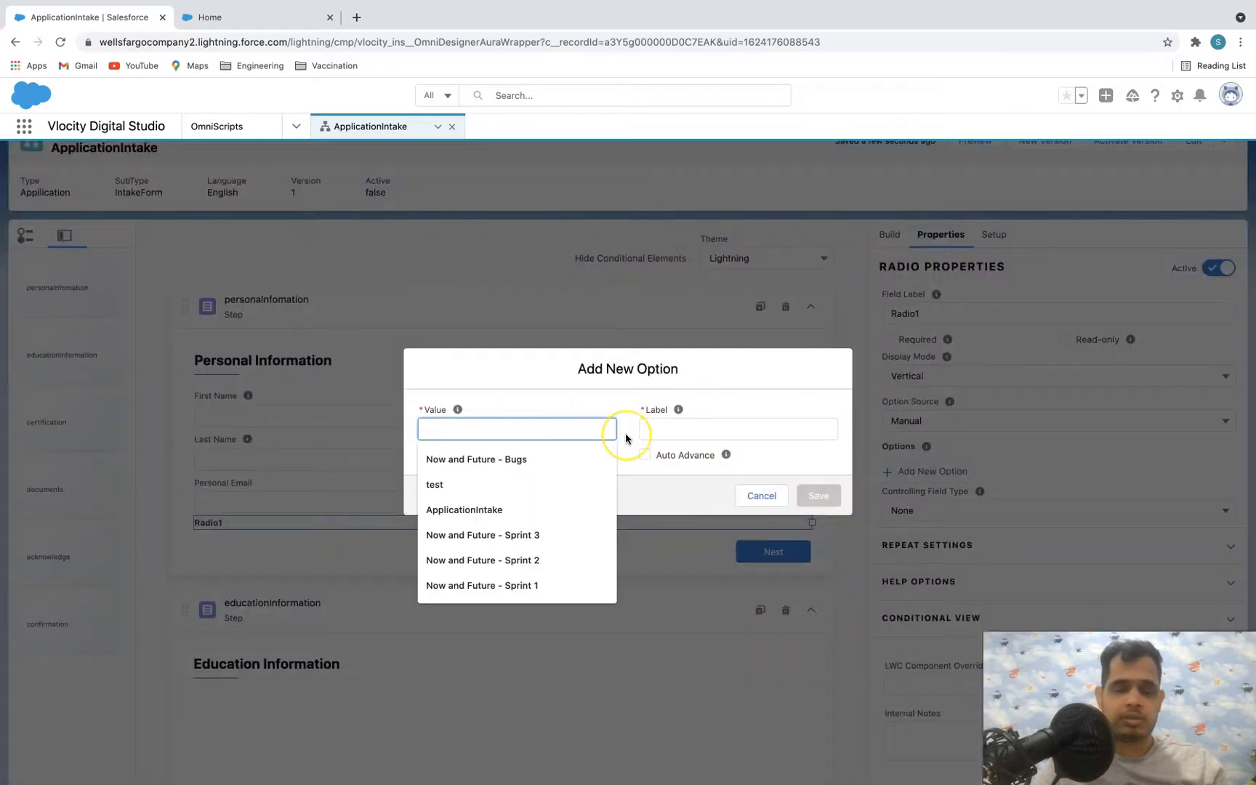
type("male")
key("Tab")
key("Tab")
type("Male")
left_click(607, 451)
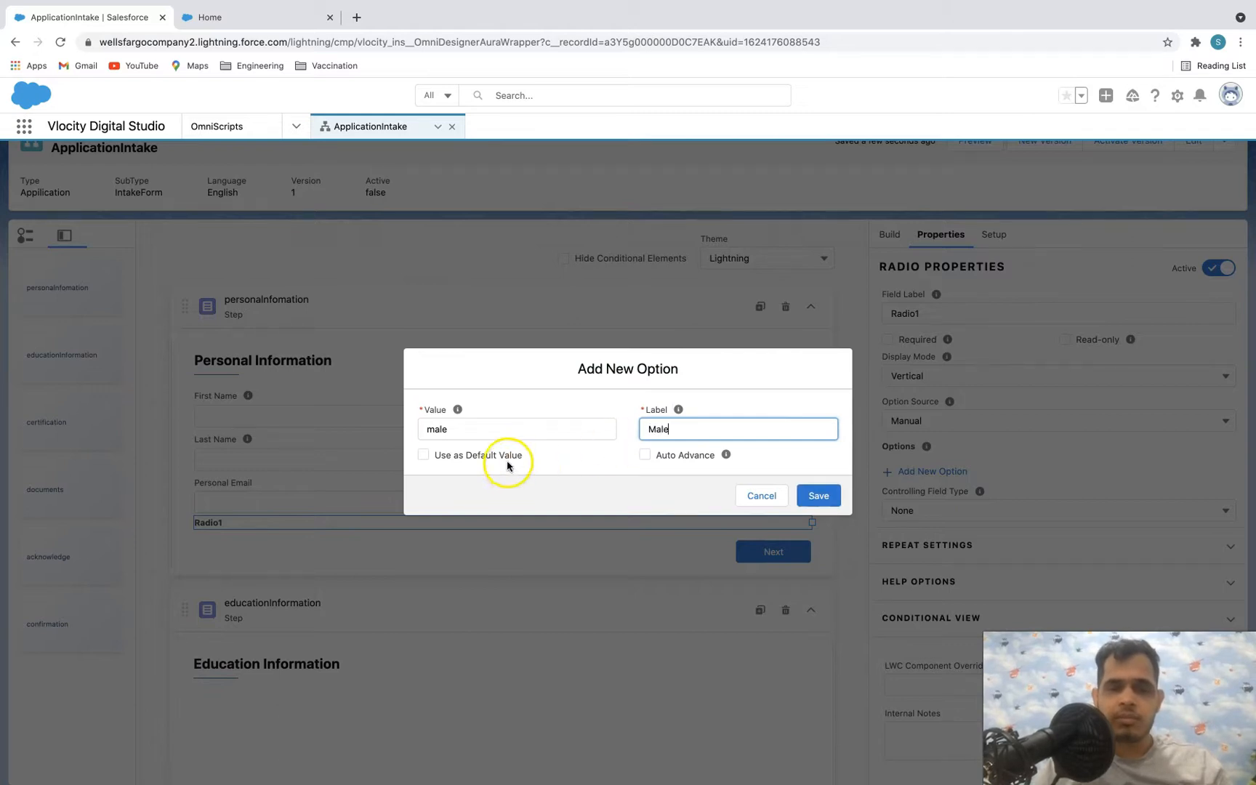
left_click(458, 456)
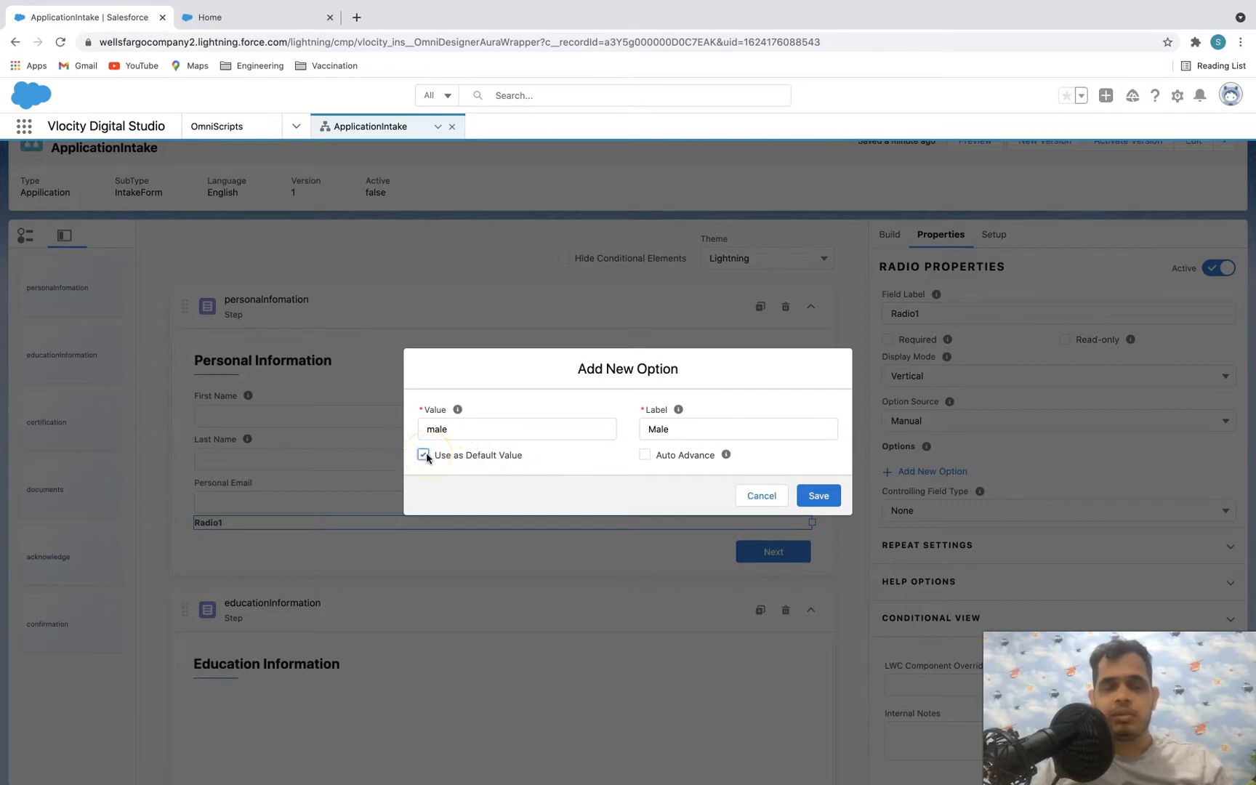
left_click_drag(452, 430, 421, 431)
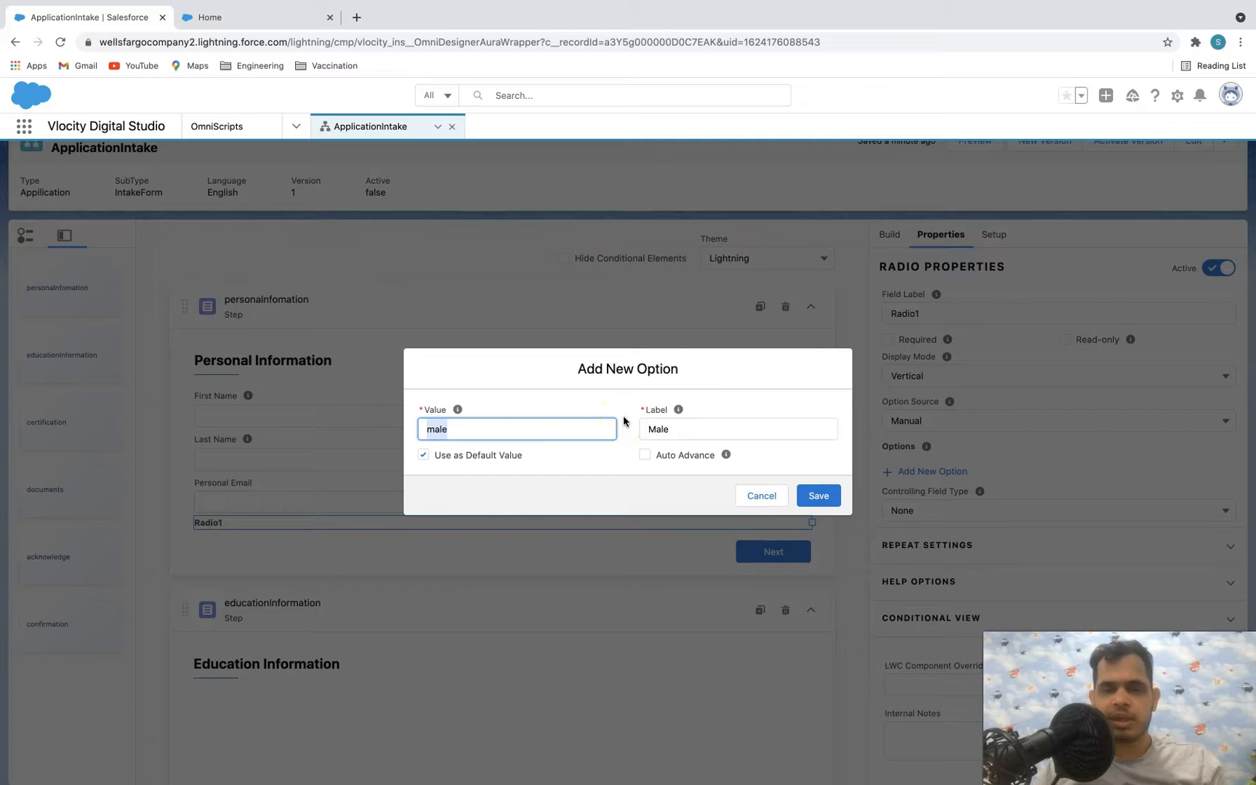
left_click(667, 457)
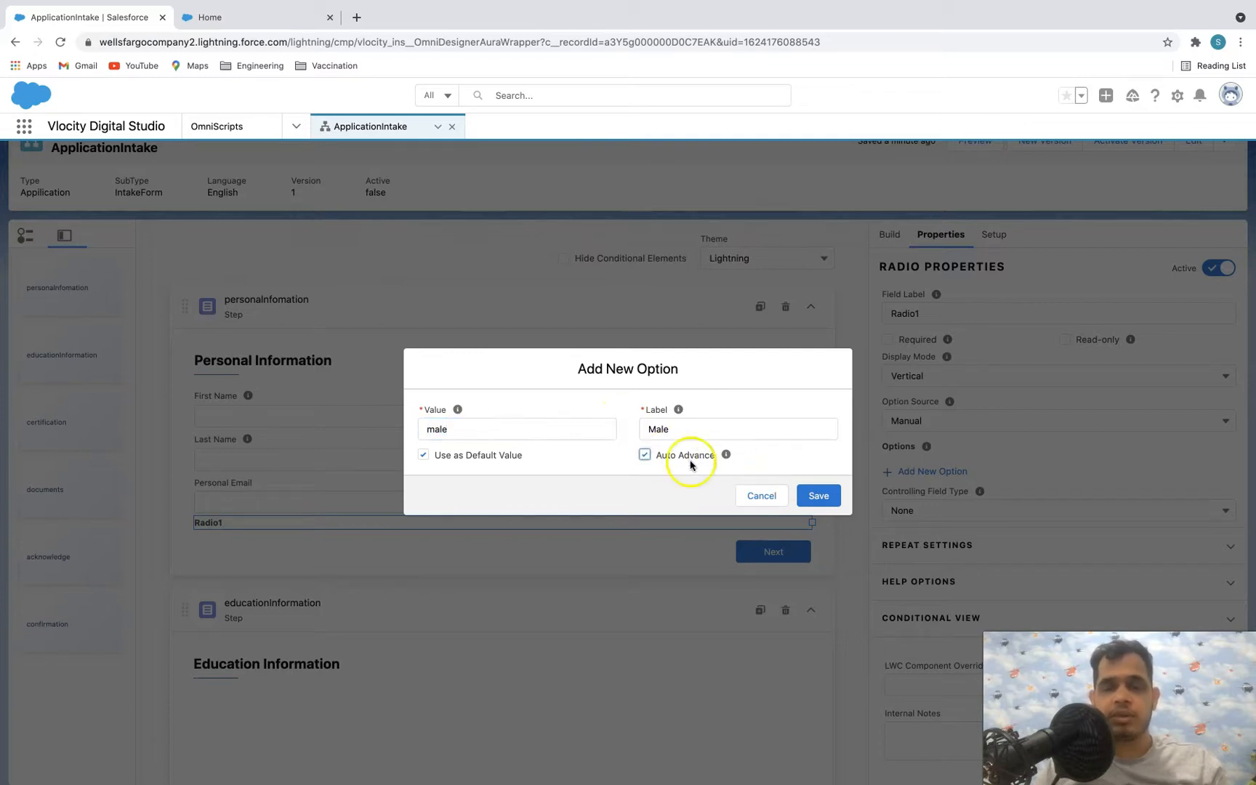
left_click(819, 495)
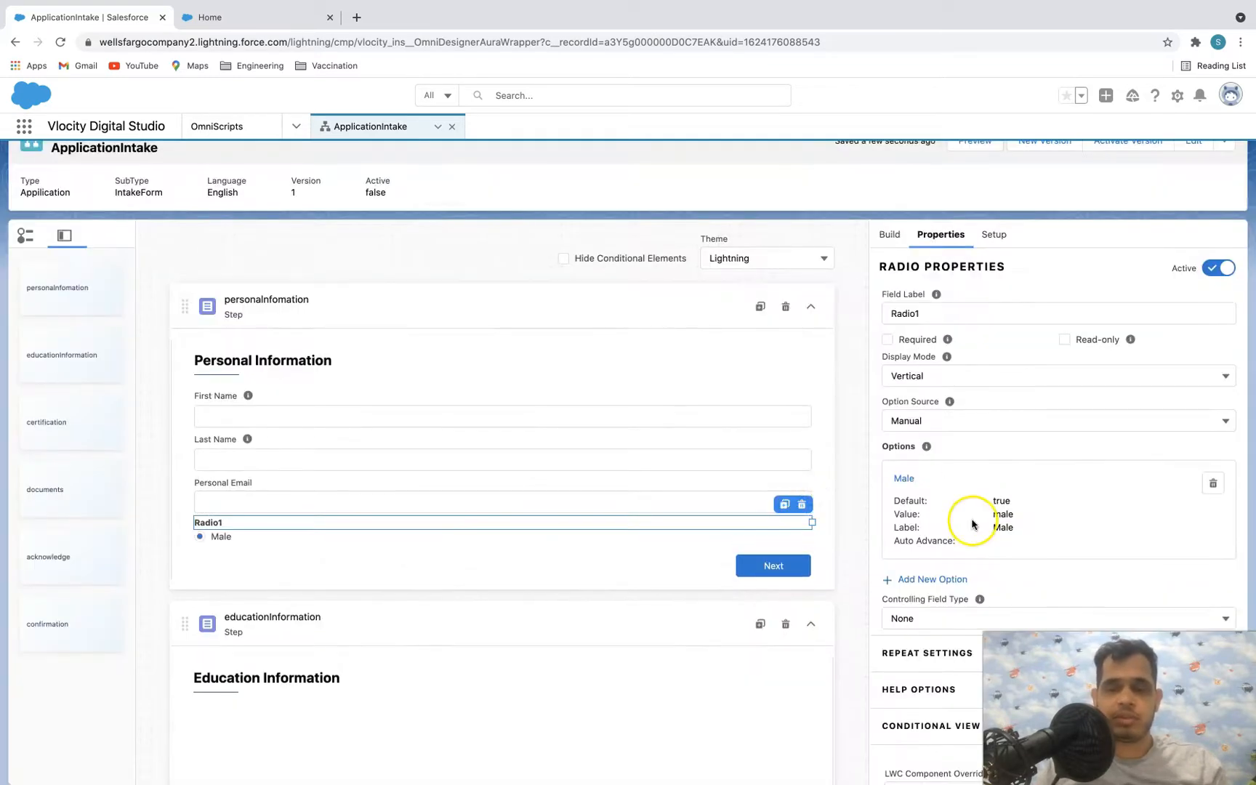
- Add a second radio option with value female and label Female, and save it
scroll(972, 522, "down", 1)
left_click(927, 520)
left_click(542, 433)
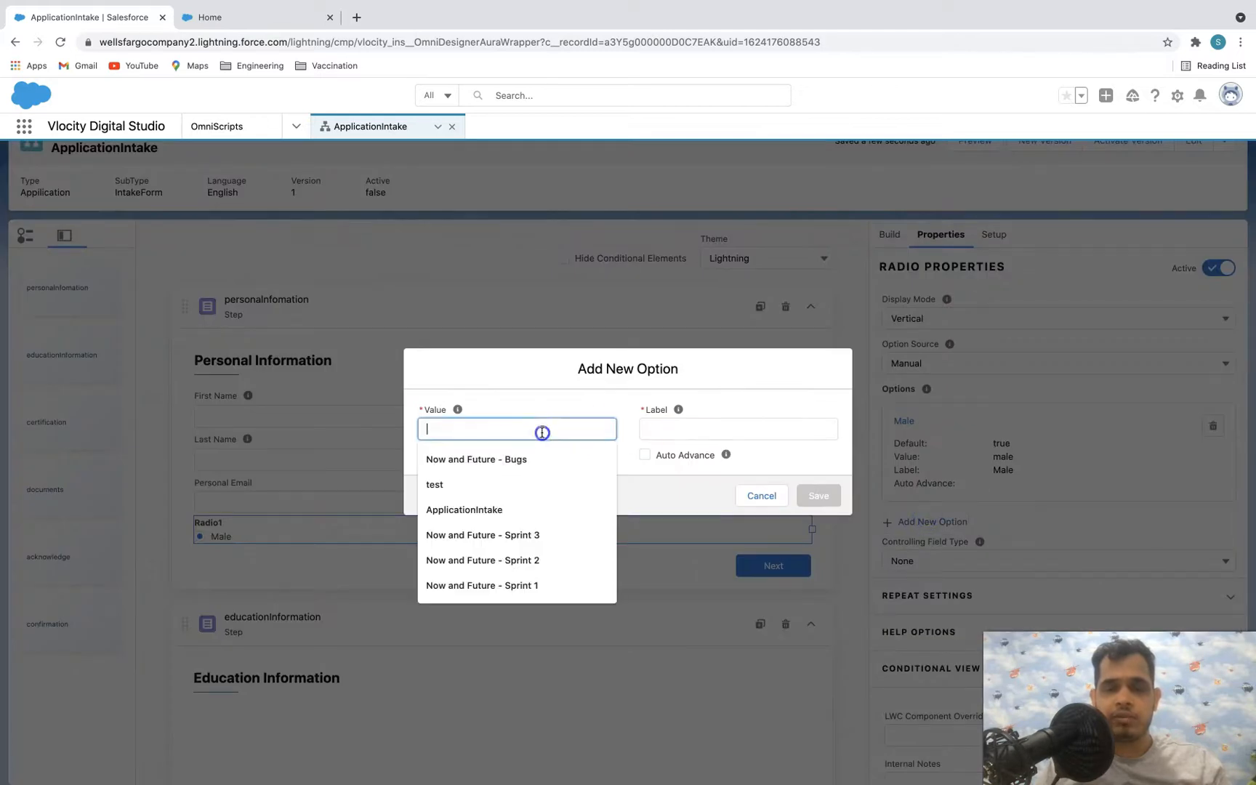
type("female")
key("Tab")
key("Tab")
type("Fem")
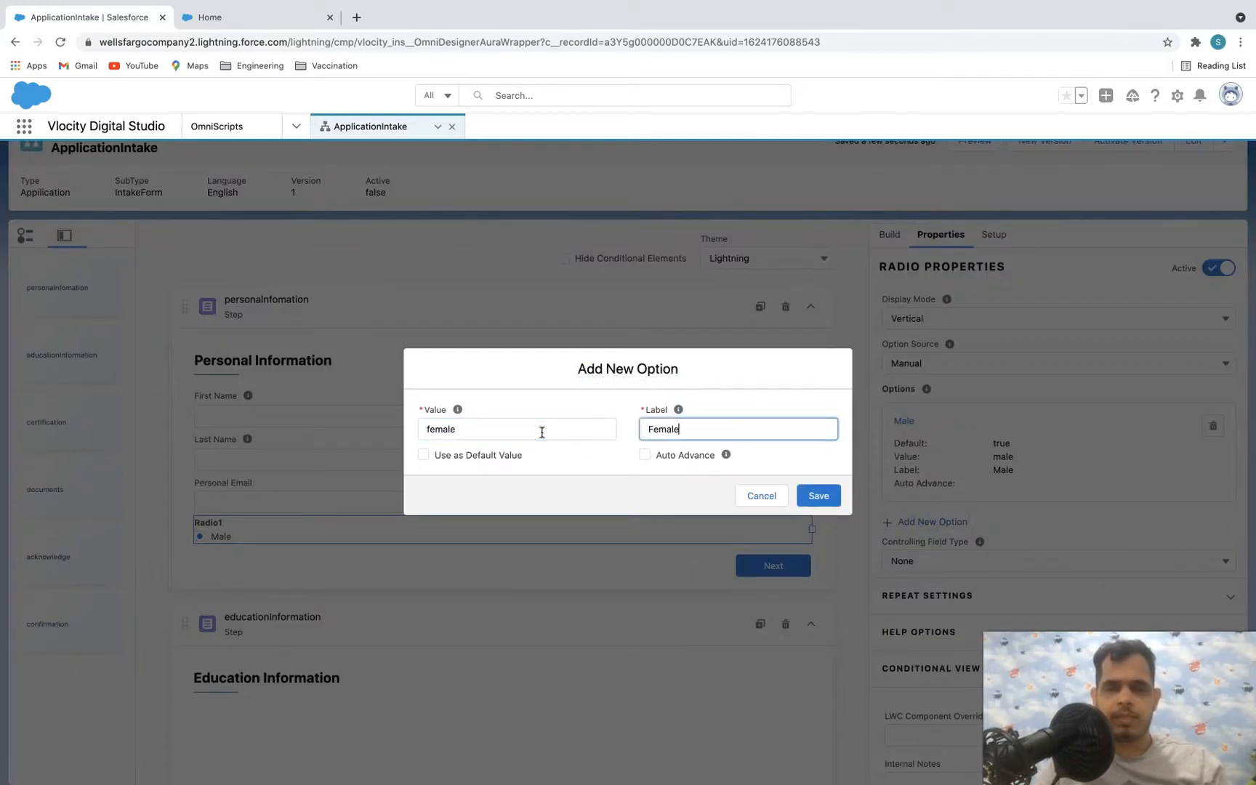
left_click(816, 487)
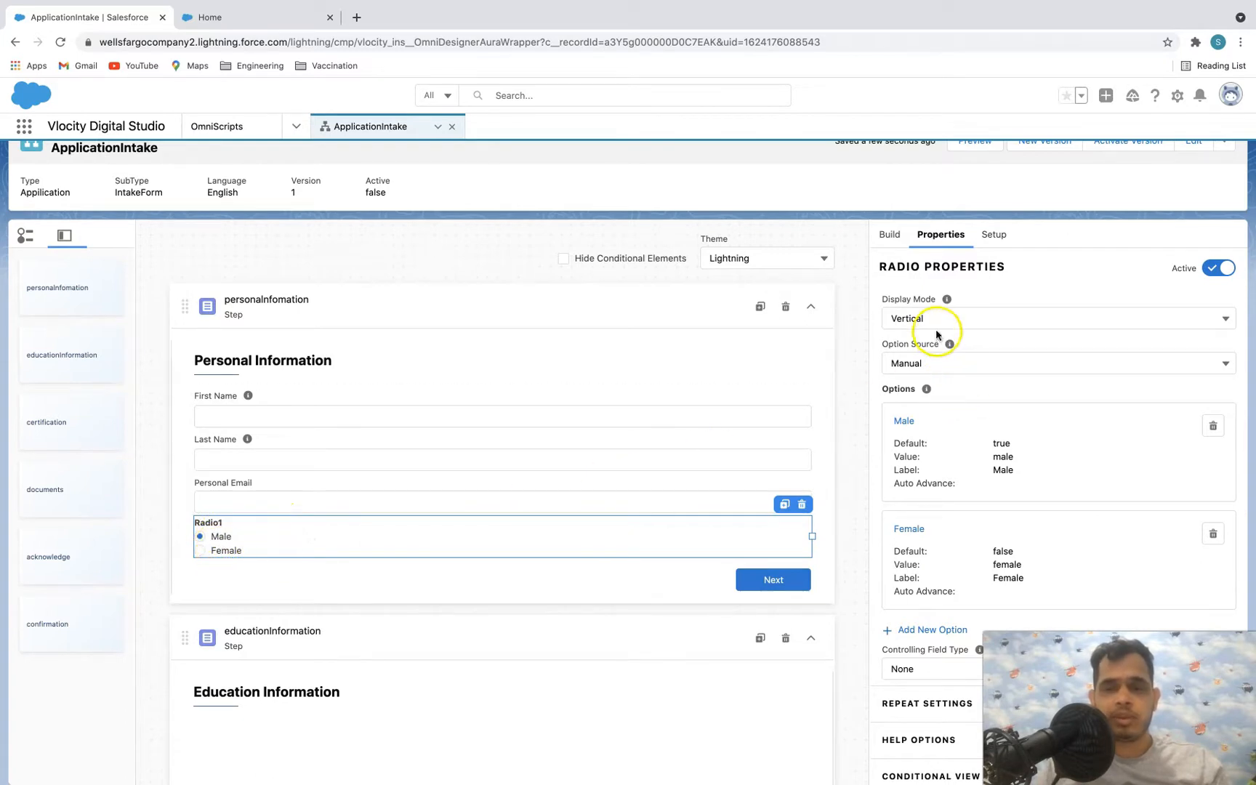
- Set the Radio element's display mode to Horizontal
scroll(936, 325, "up", 1)
scroll(935, 325, "up", 2)
left_click(937, 379)
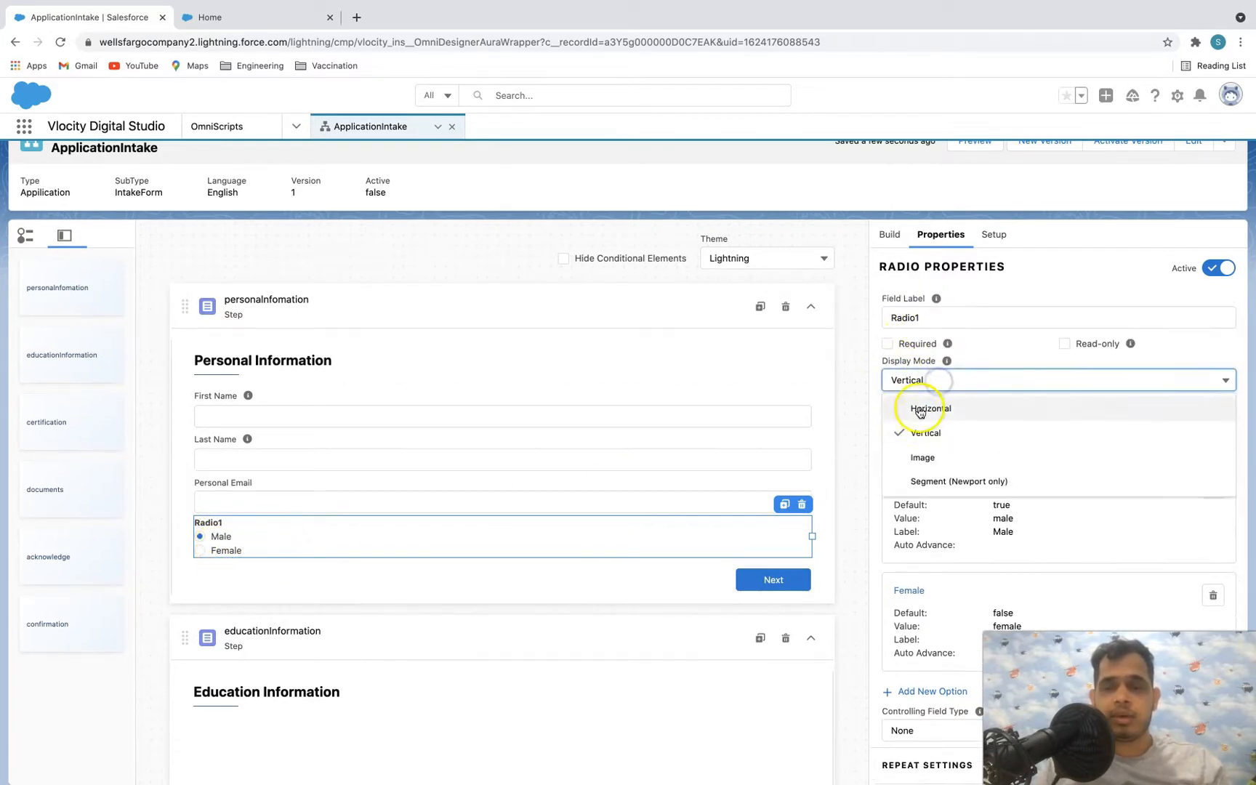
left_click(921, 408)
- Try the Image display mode on the Radio element and switch it back to Horizontal
left_click(922, 381)
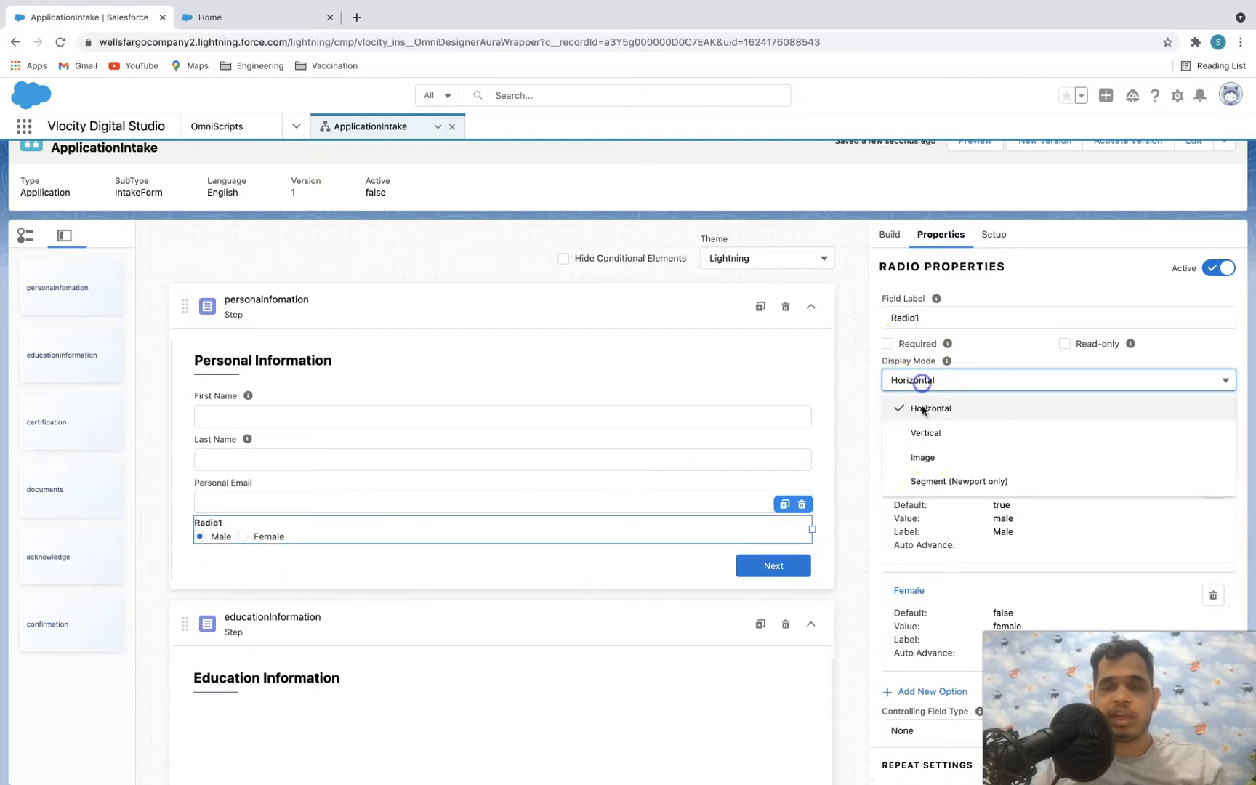
left_click(927, 457)
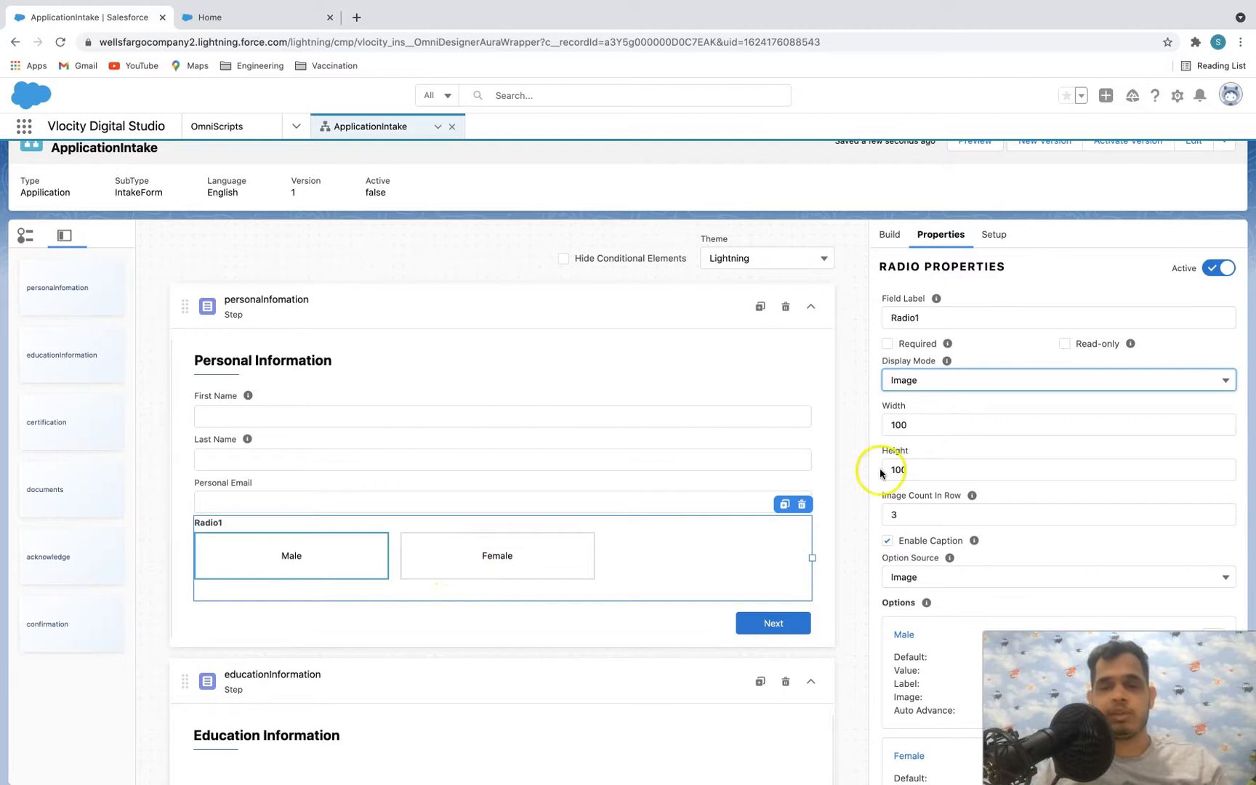
left_click(972, 381)
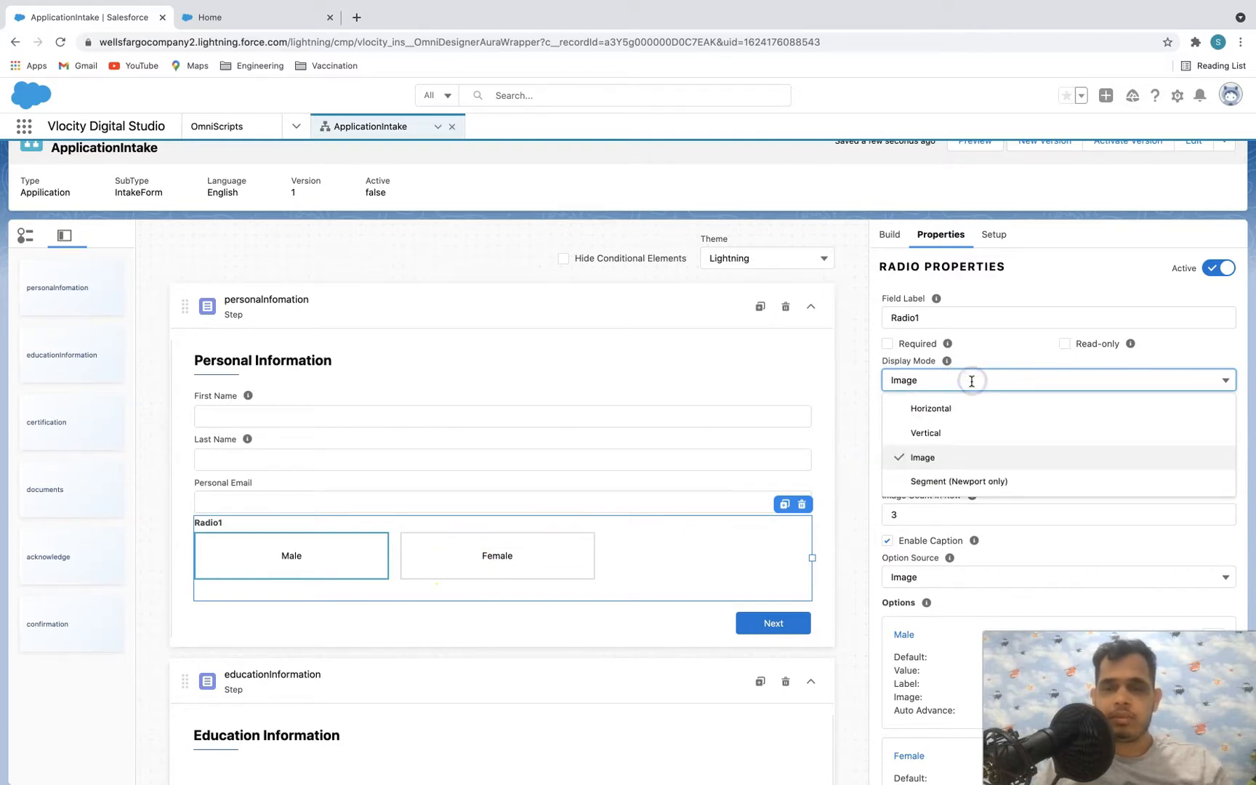
left_click(972, 379)
left_click(972, 401)
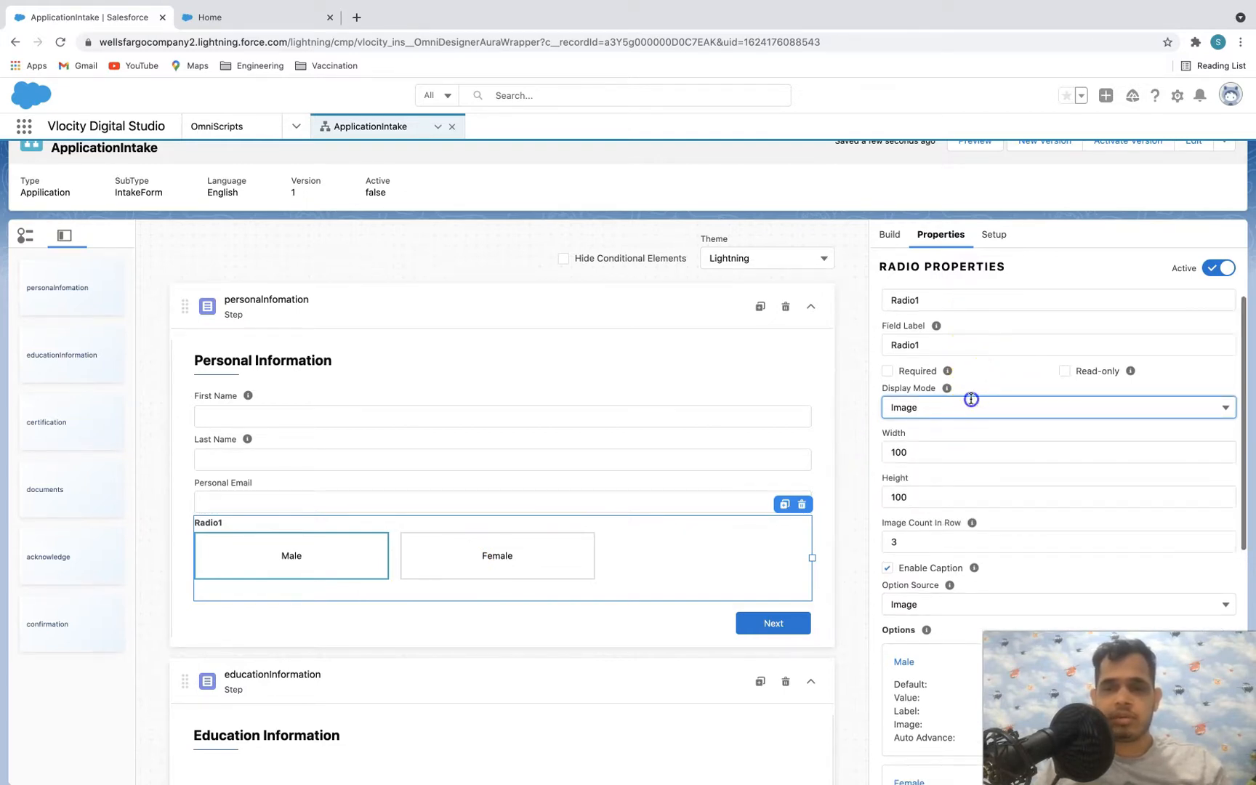
left_click(939, 439)
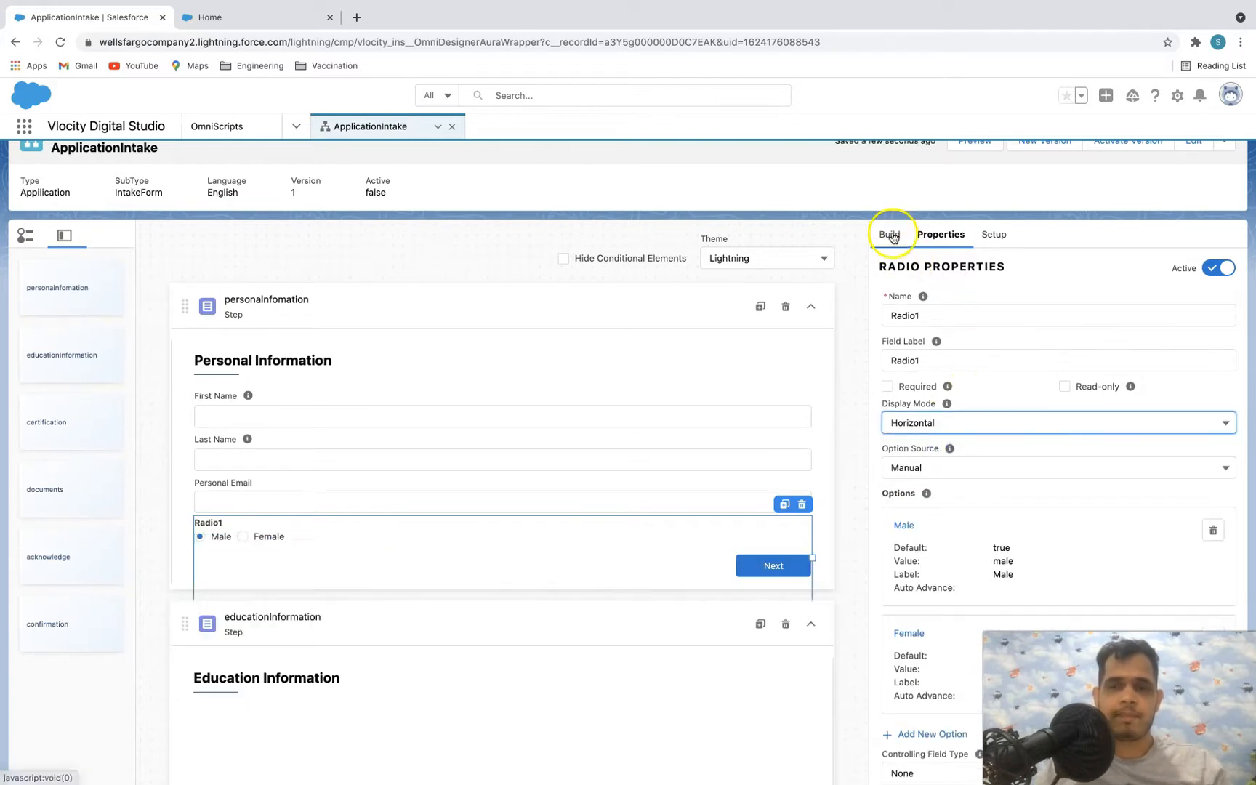
- Check the finished application form, clear the element search, and add a Currency input below the gender radio in the Personal Information step
left_click(245, 23)
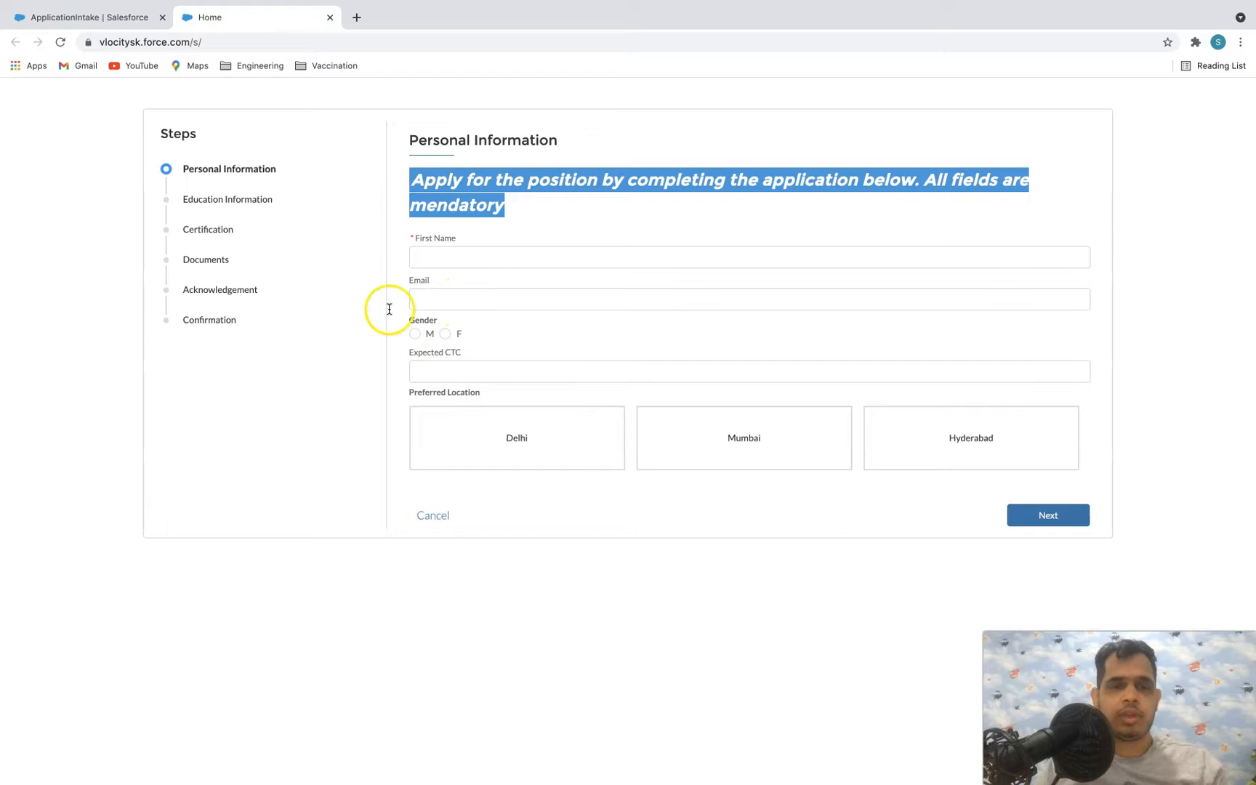
left_click(66, 16)
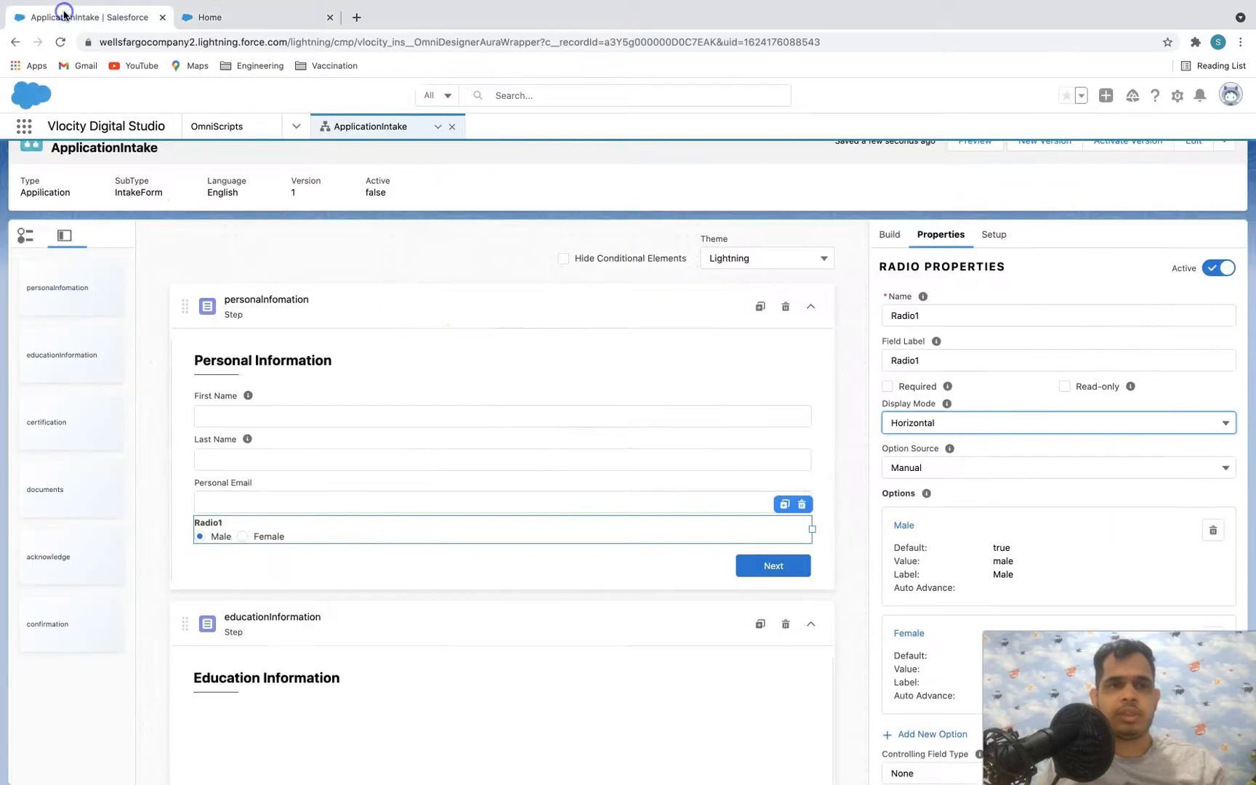
left_click(892, 235)
double_click(945, 272)
key("BackSpace")
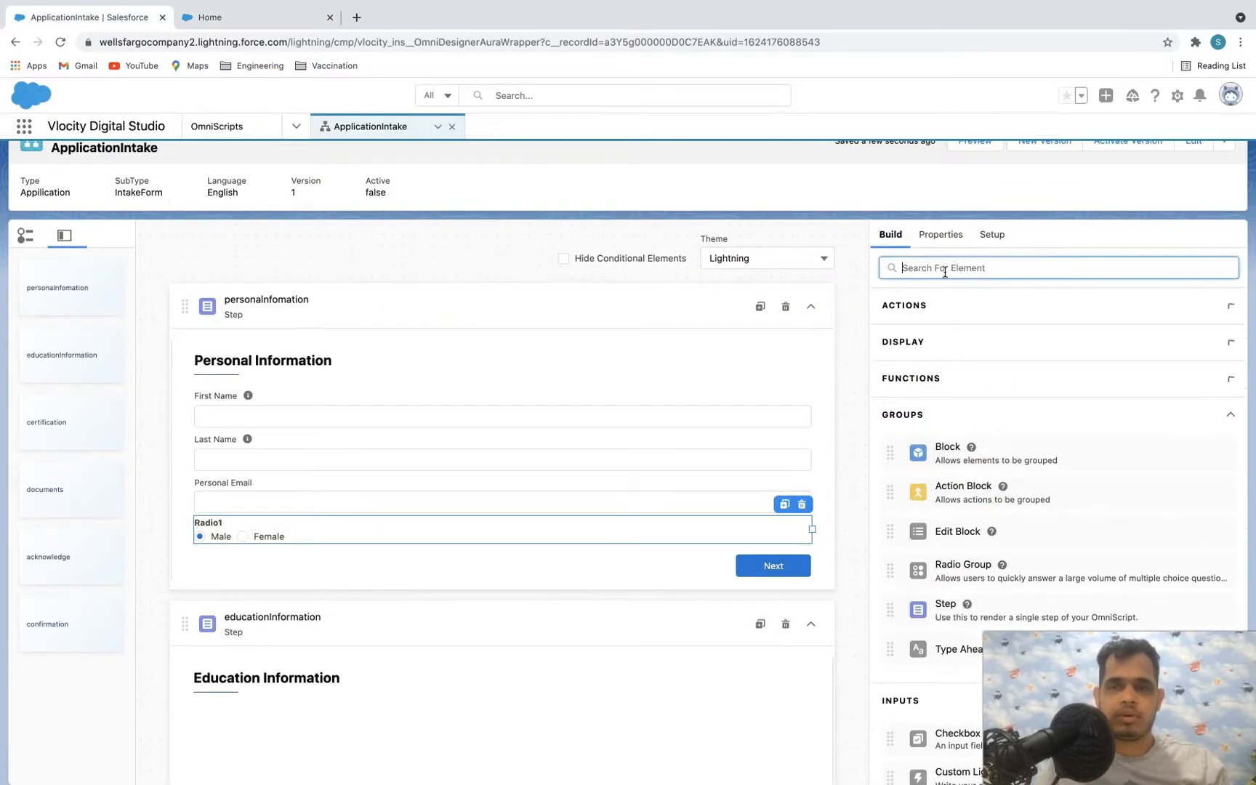
scroll(980, 486, "down", 5)
left_click_drag(945, 356, 581, 558)
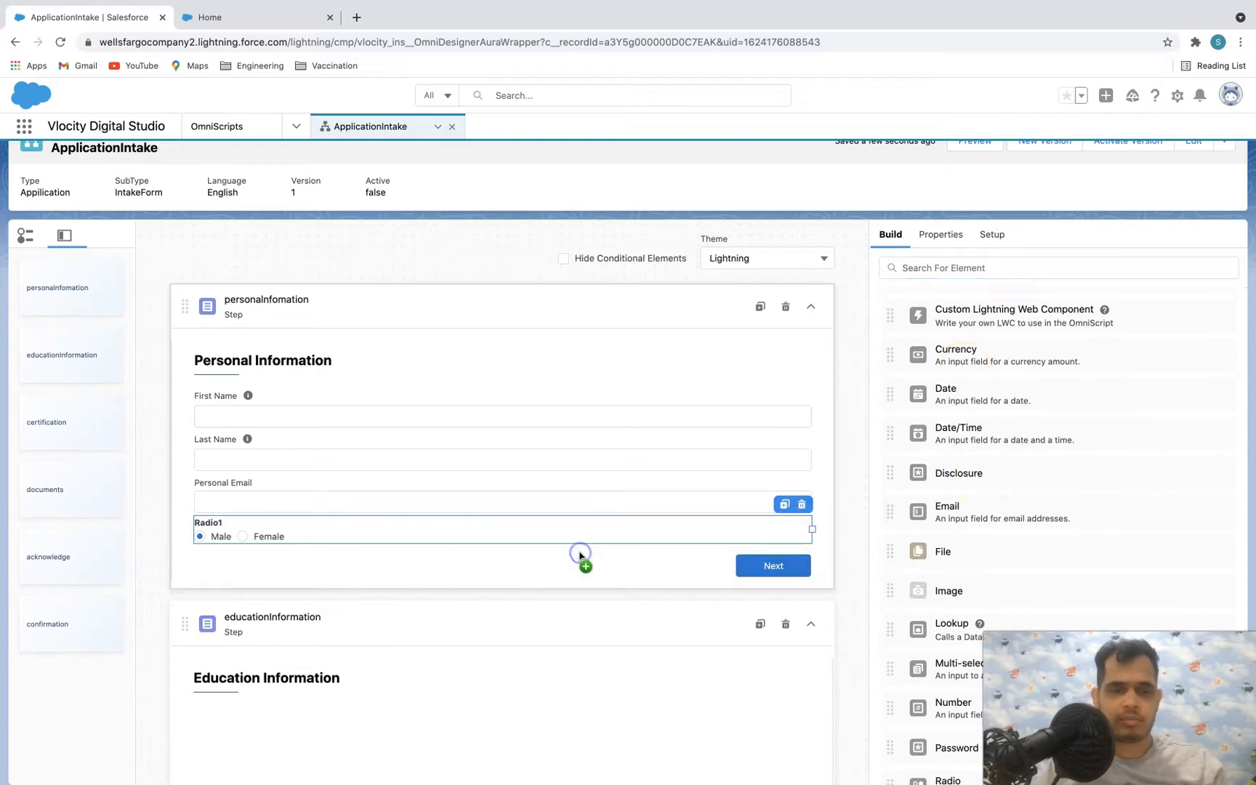
left_click(475, 582)
- Name the Currency element expectedCTC and set its field label to Expected CTC
left_click(962, 315)
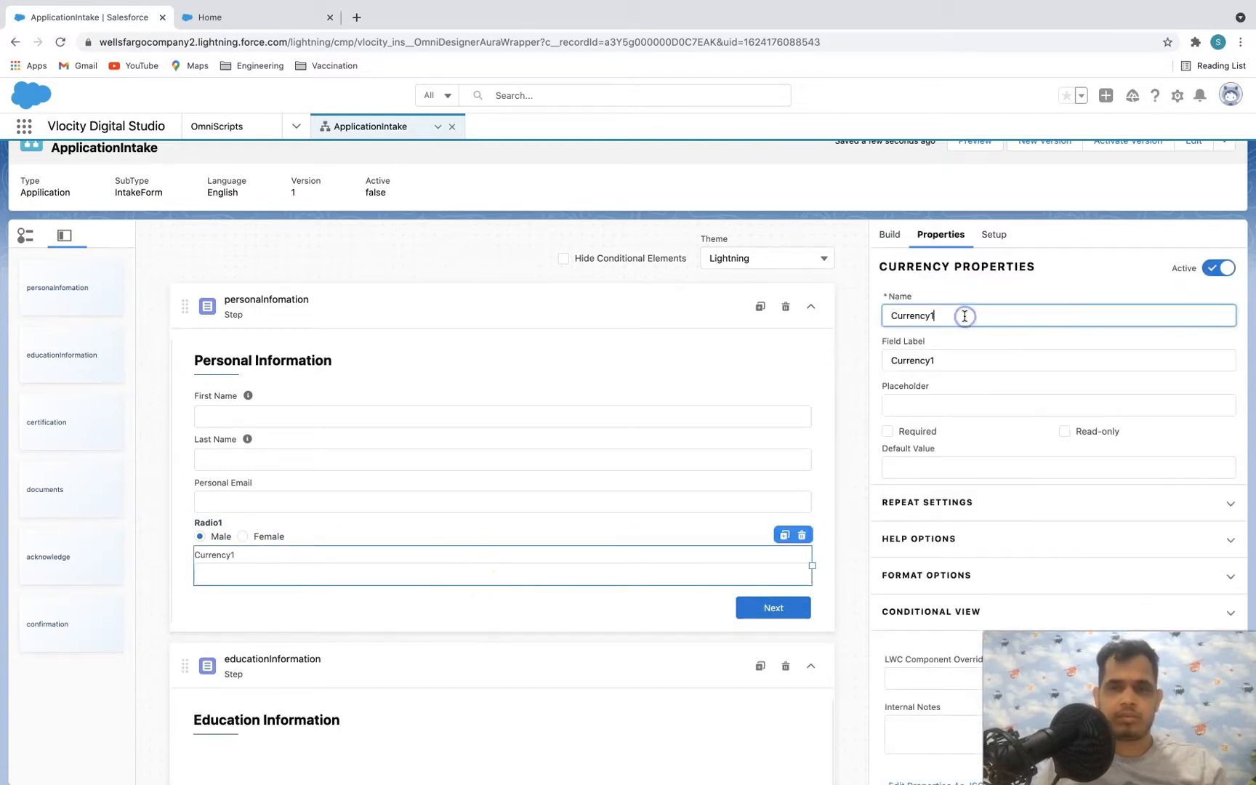
key("ctrl+a")
type("e")
key("BackSpace")
key("BackSpace")
type("xpe")
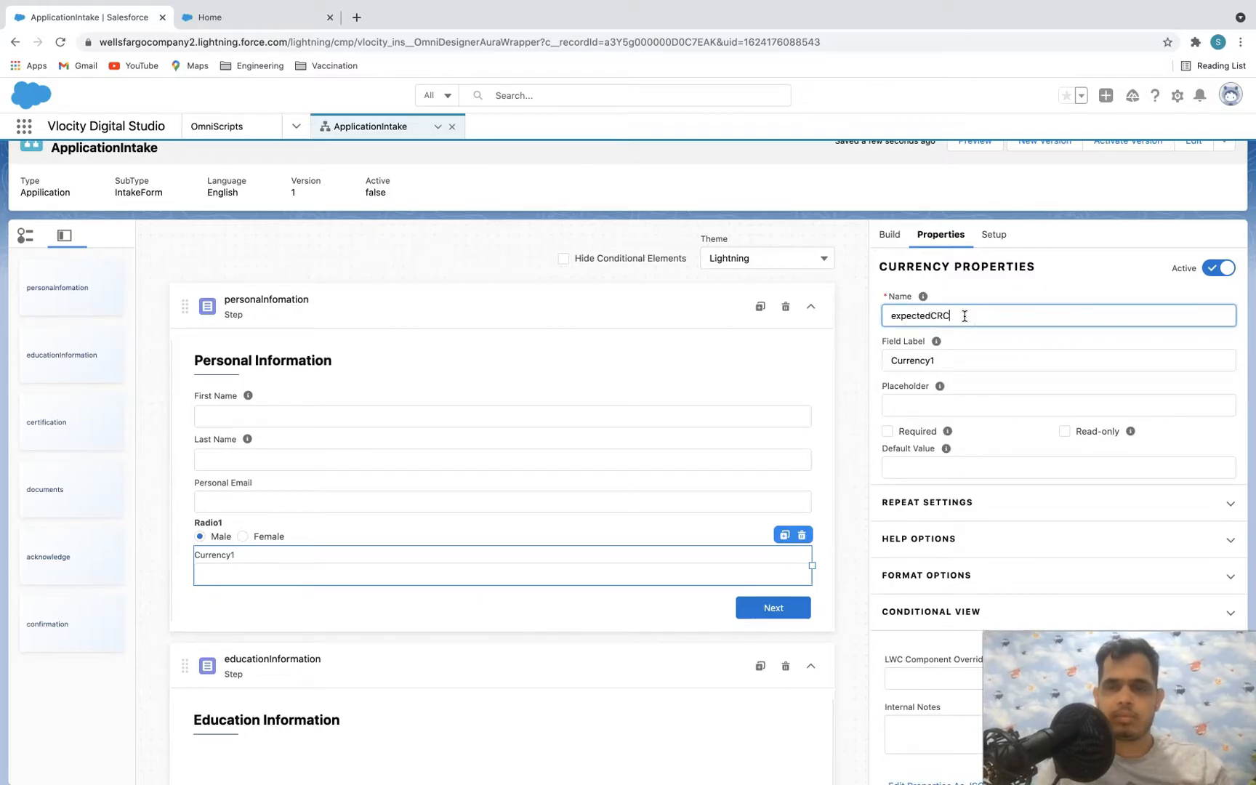
left_click(1032, 369)
double_click(974, 363)
type("Expected CTC")
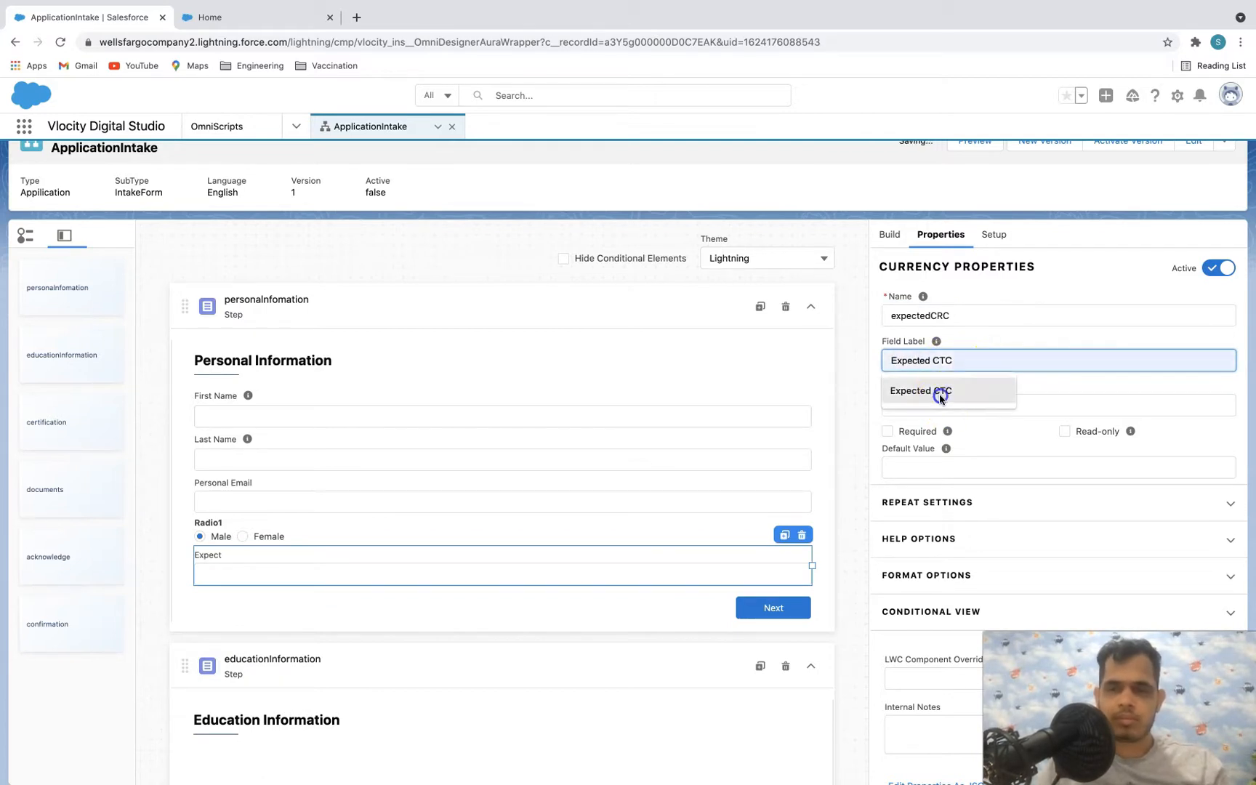
left_click(942, 391)
left_click_drag(934, 315, 957, 315)
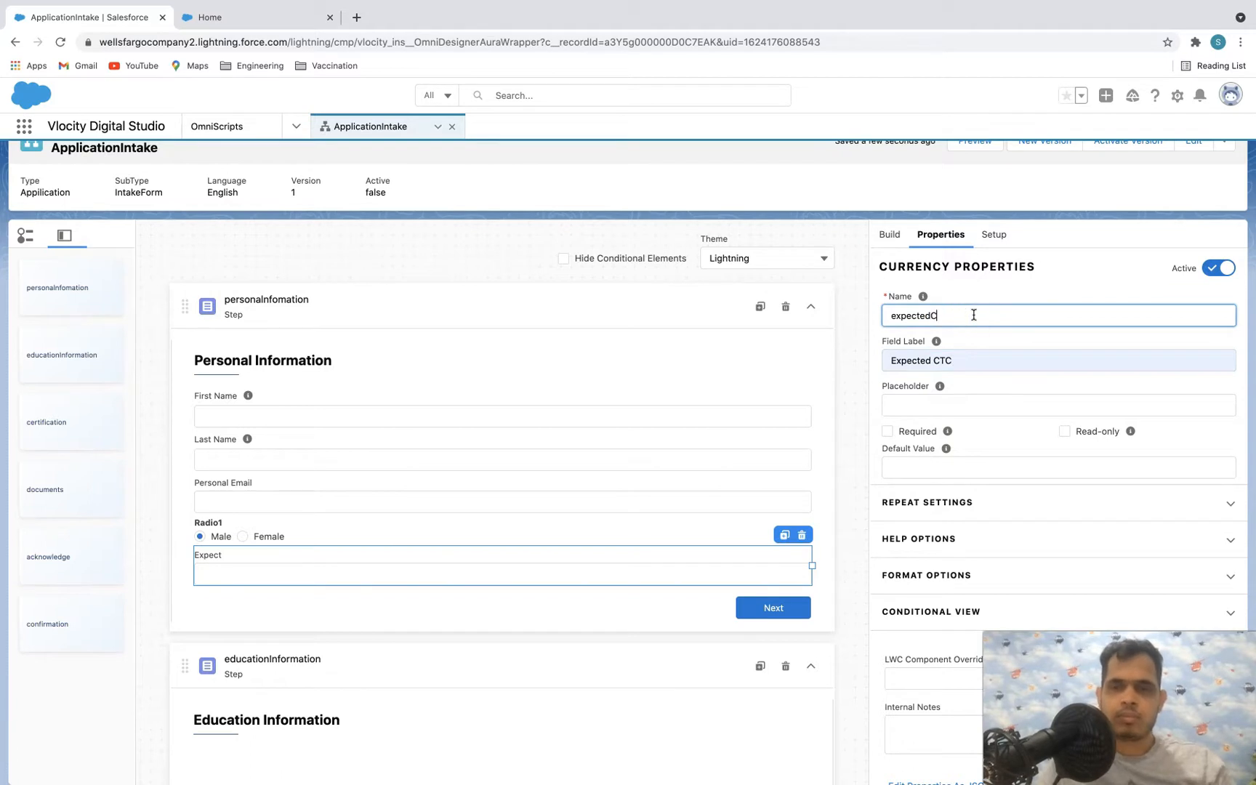
left_click(858, 401)
- Search the elements for mul and add a Multi-select input below Expected CTC in the Personal Information step
scroll(667, 393, "down", 1)
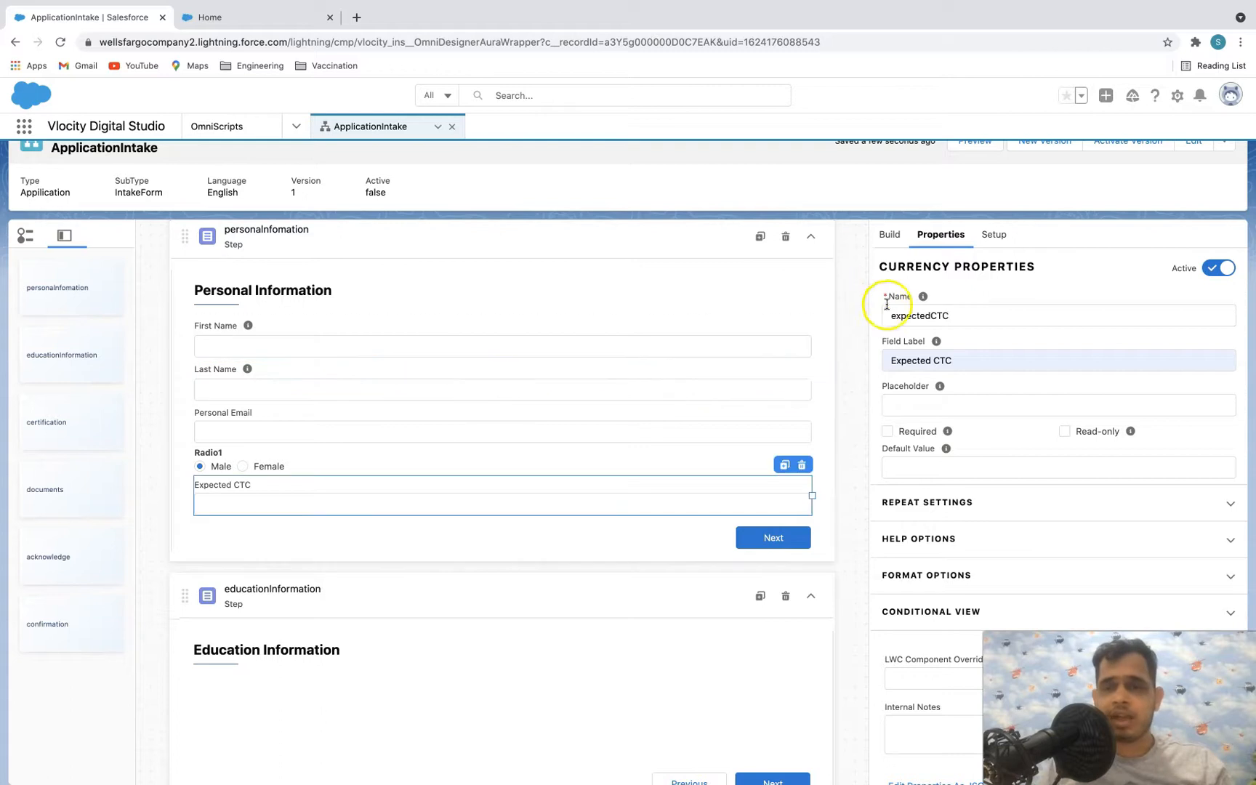
left_click(890, 234)
left_click(942, 268)
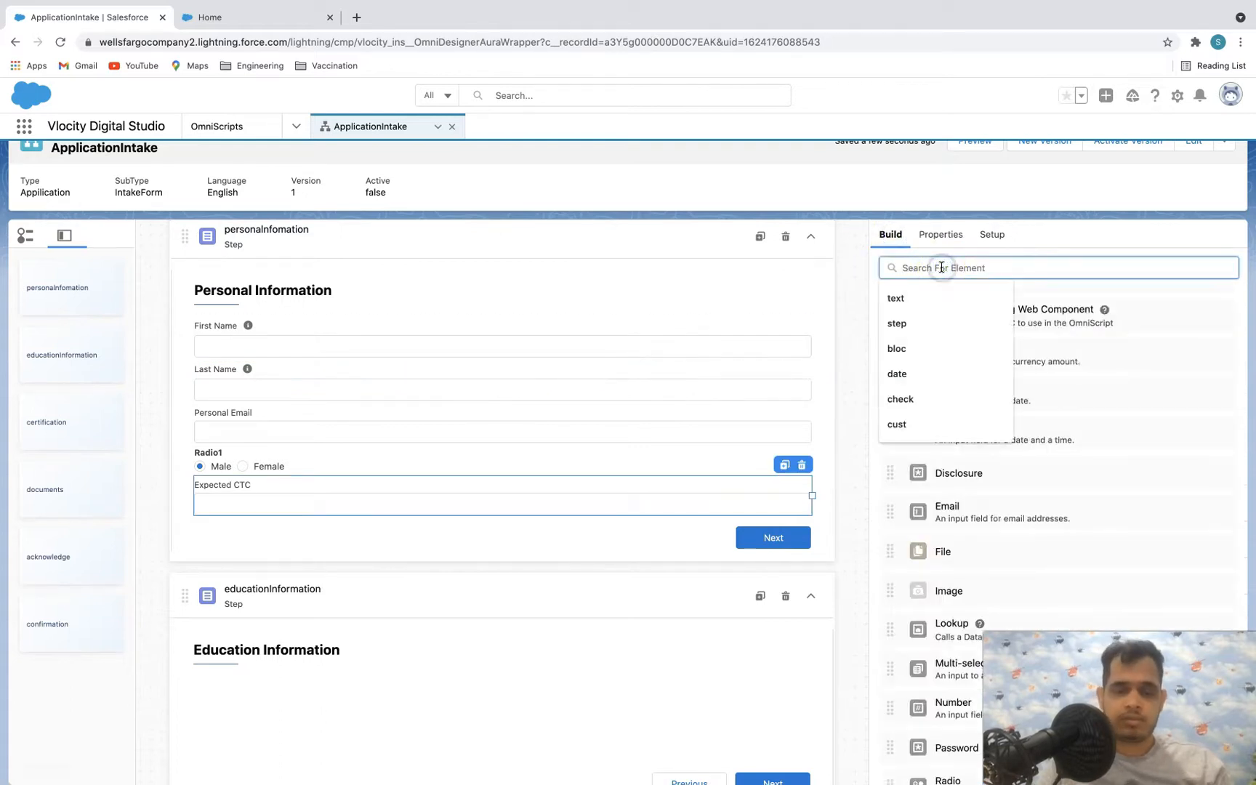
type("mul")
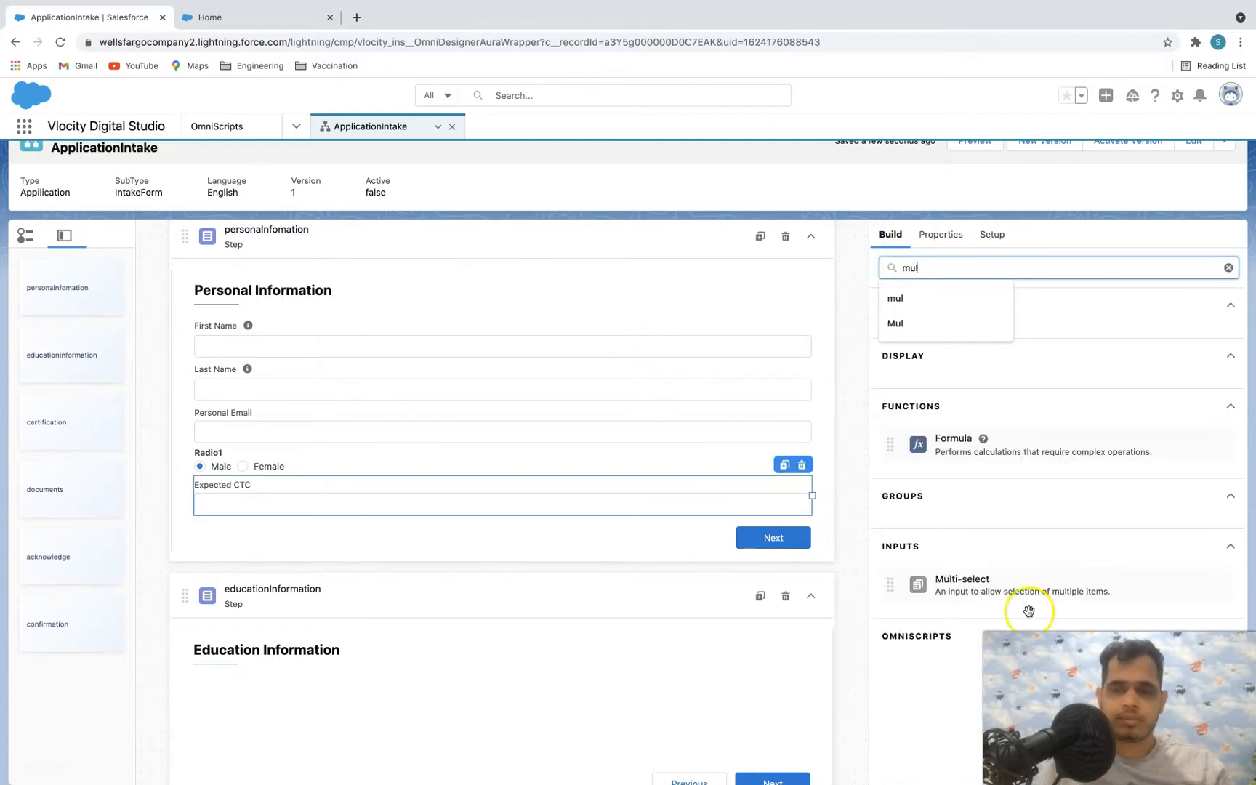
left_click_drag(1001, 589, 794, 509)
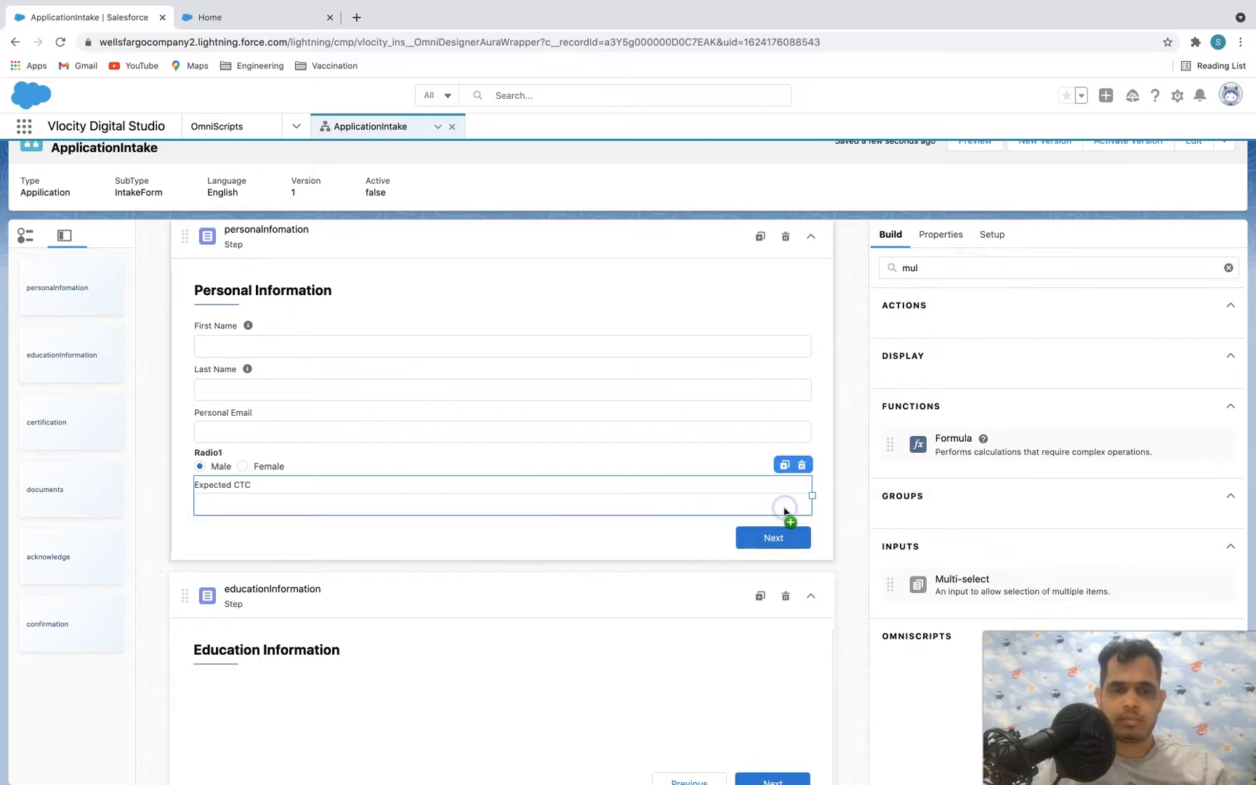
- Name the Multi-select element location and set its field label to Preferred Location
left_click(969, 319)
key("ctrl+a")
key("BackSpace")
type("ore")
key("BackSpace")
key("BackSpace")
key("BackSpace")
type("location")
key("Tab")
type("P")
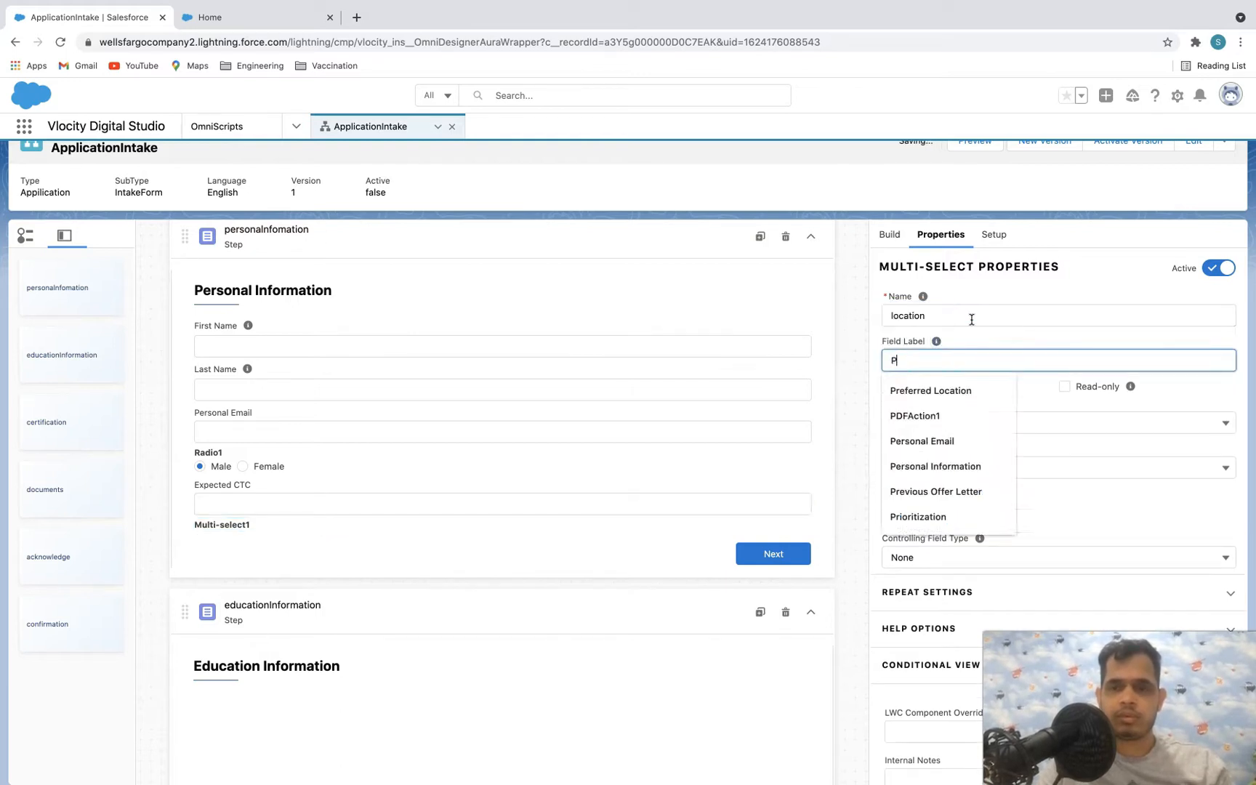
type("refer")
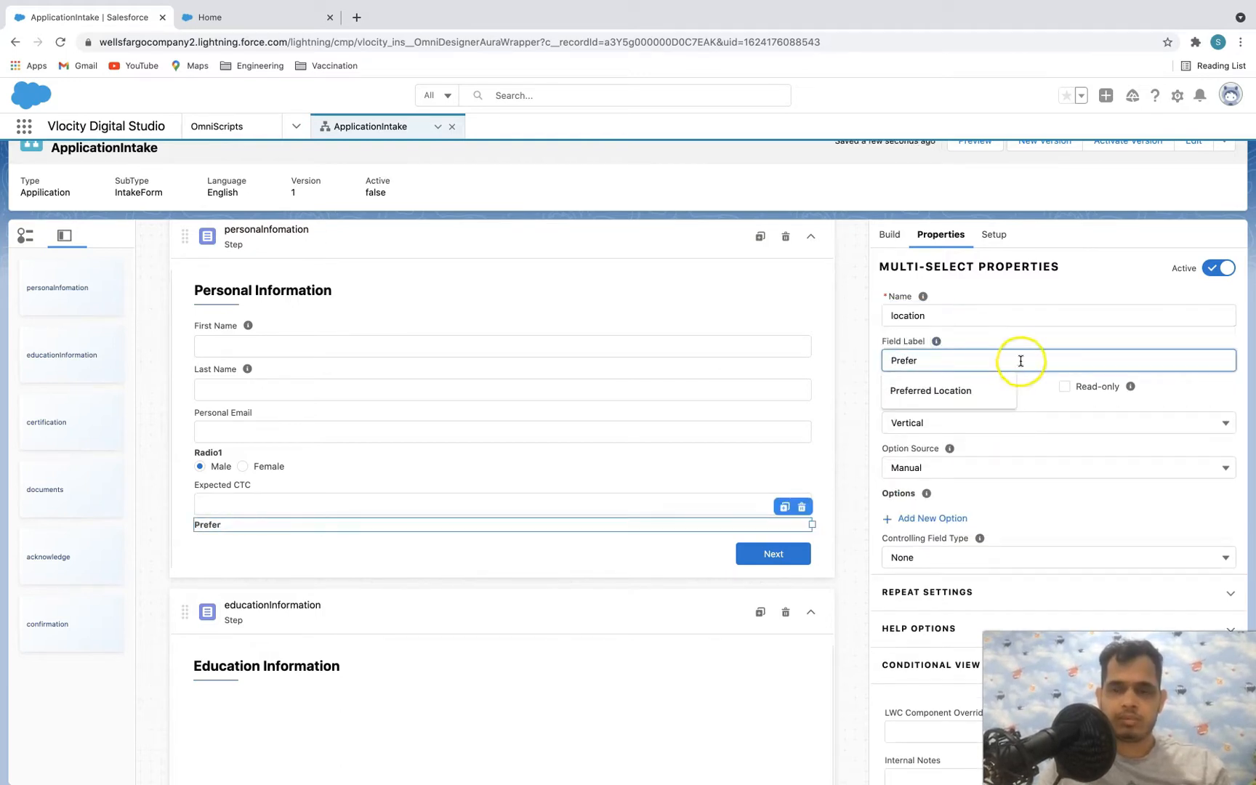
left_click(975, 385)
- Review the Multi-select element's Option Source choices and keep Manual selected
scroll(1039, 422, "down", 1)
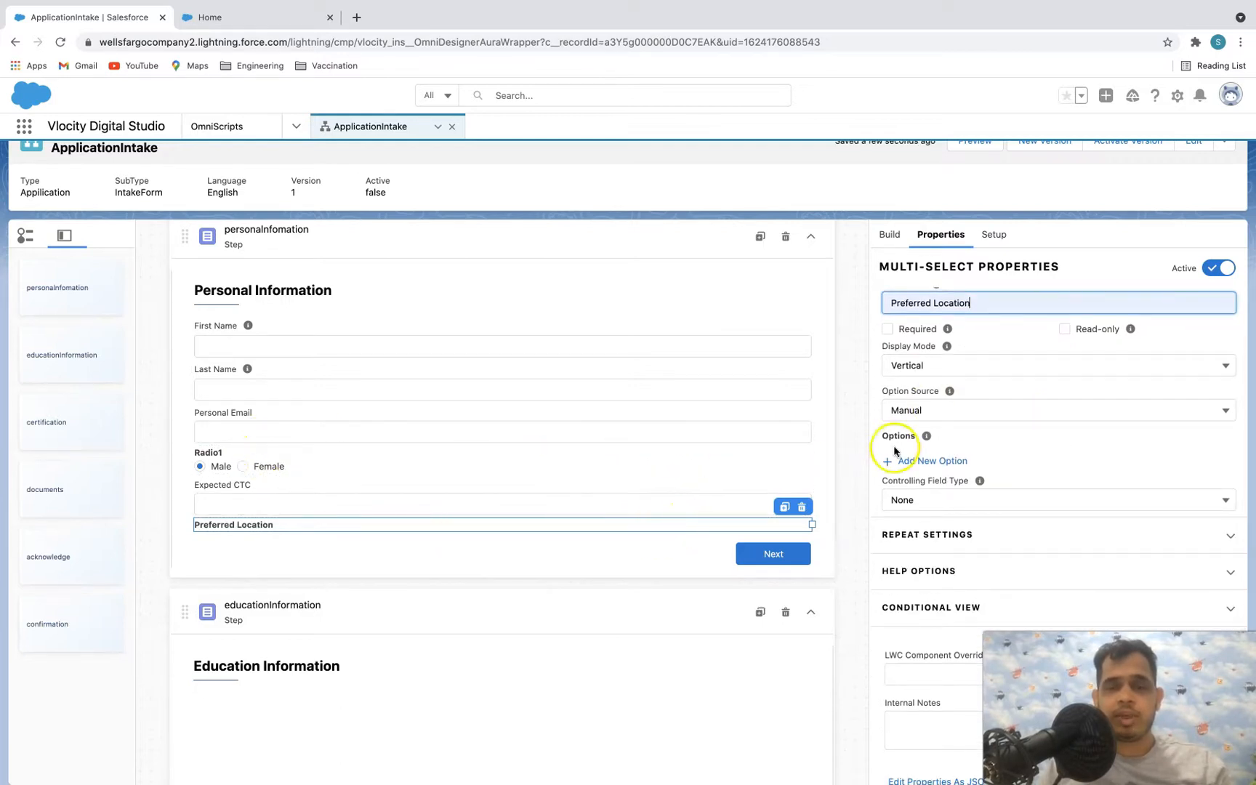
left_click(926, 408)
left_click(928, 410)
left_click(928, 410)
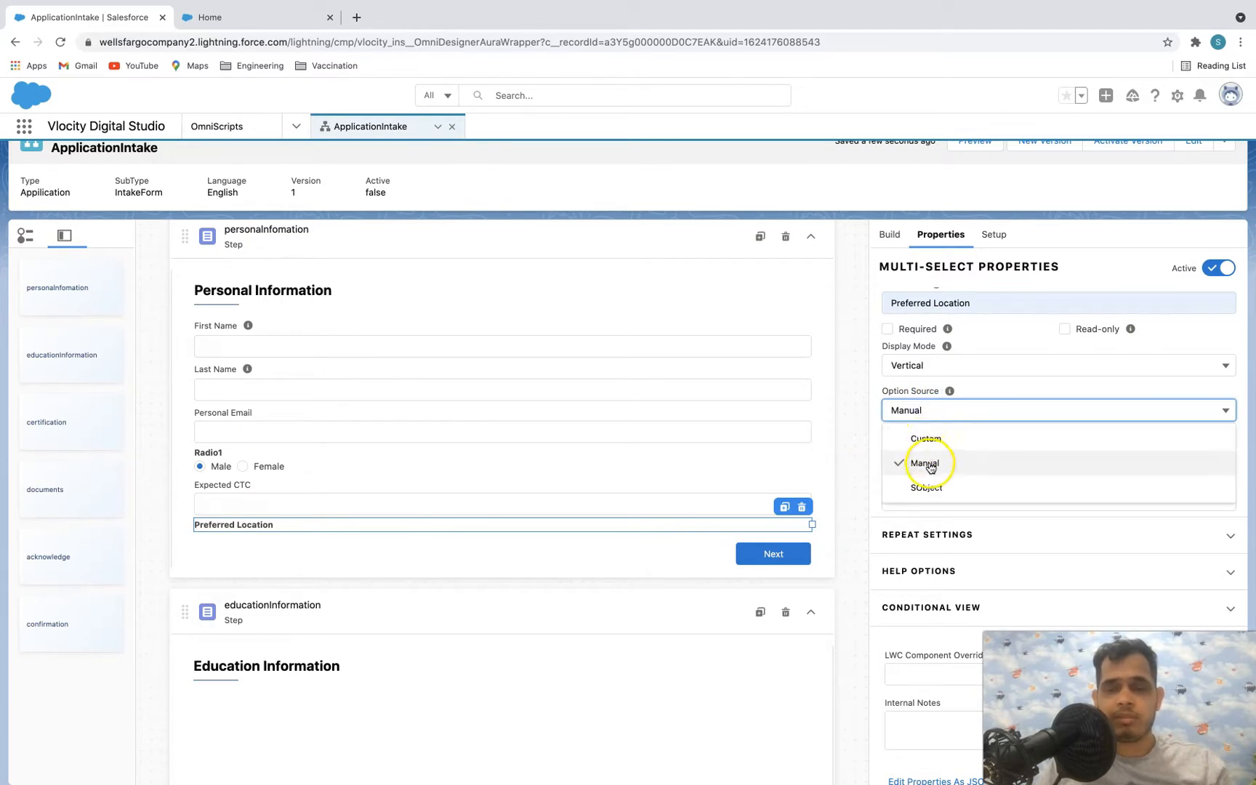
left_click(1005, 505)
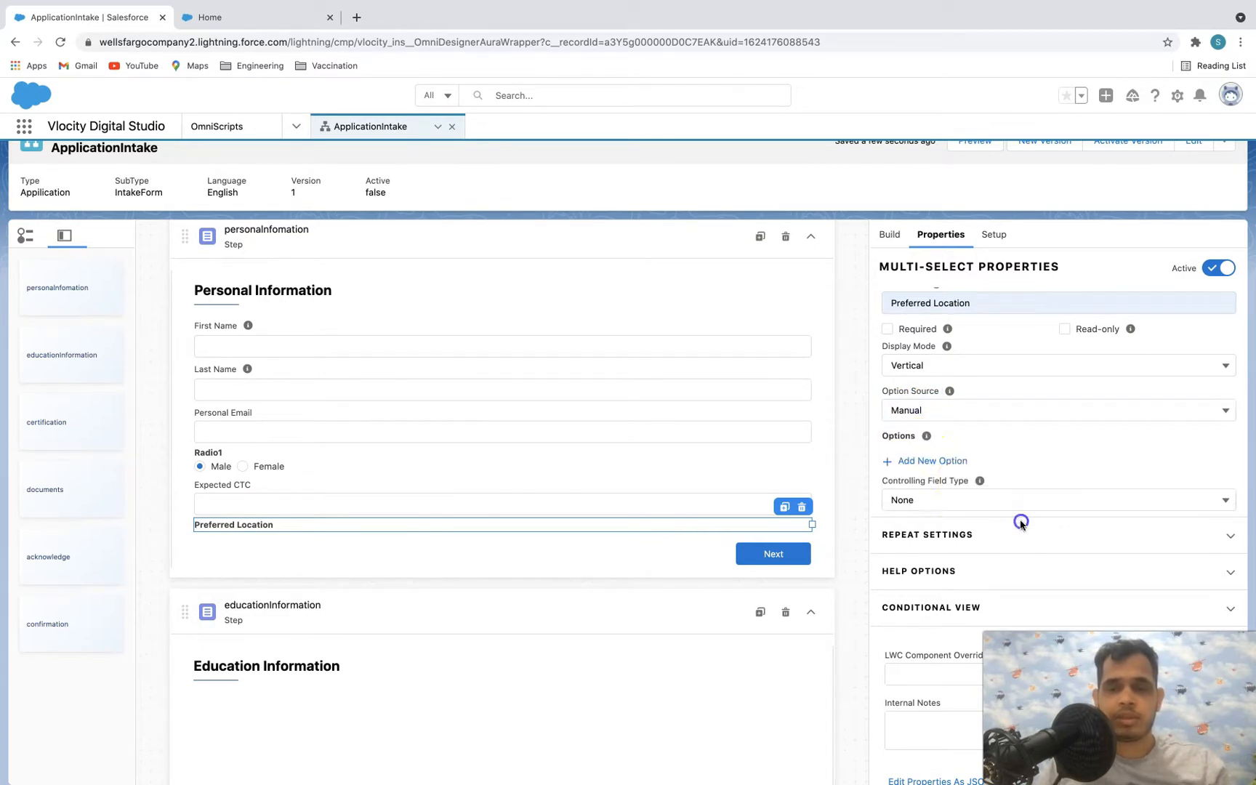
- Add a Preferred Location option with value delhi and label Delhi, and save it
left_click(917, 460)
left_click(505, 434)
type("delhi")
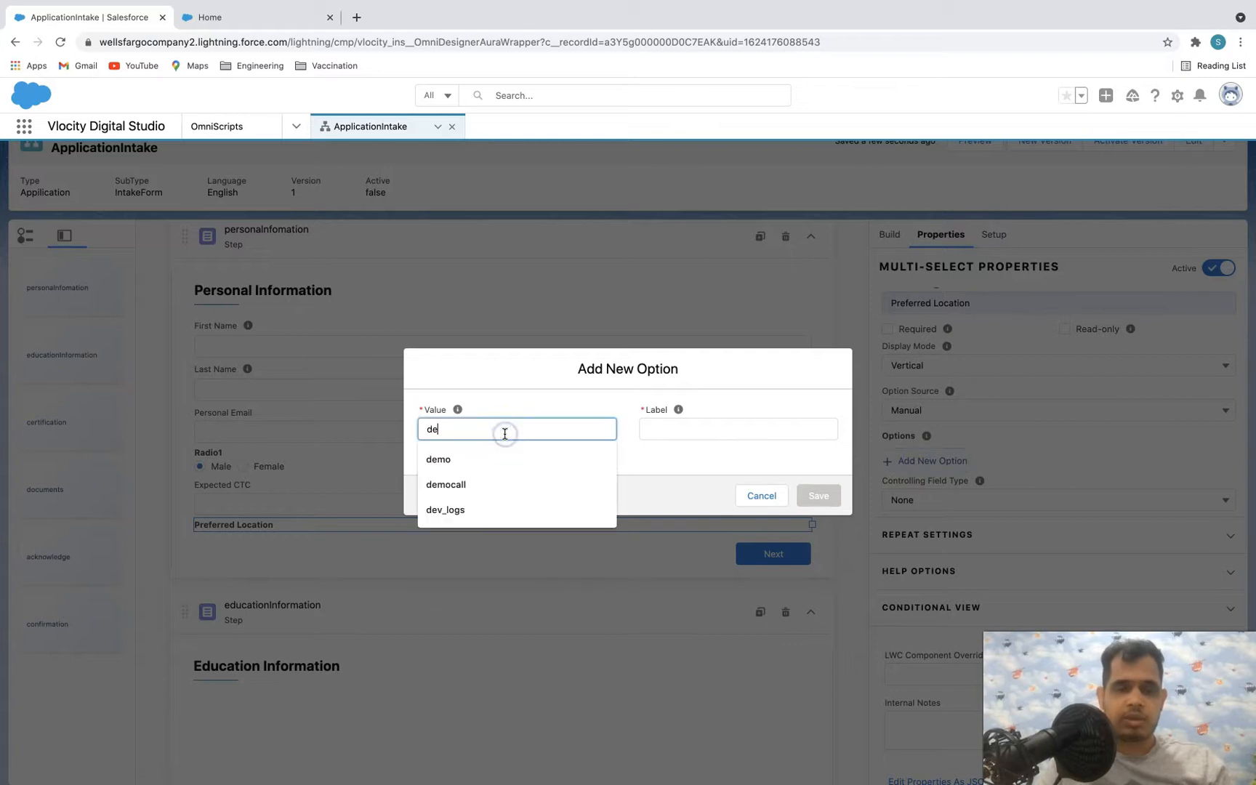
key("Tab")
key("Tab")
key("Tab")
type("De")
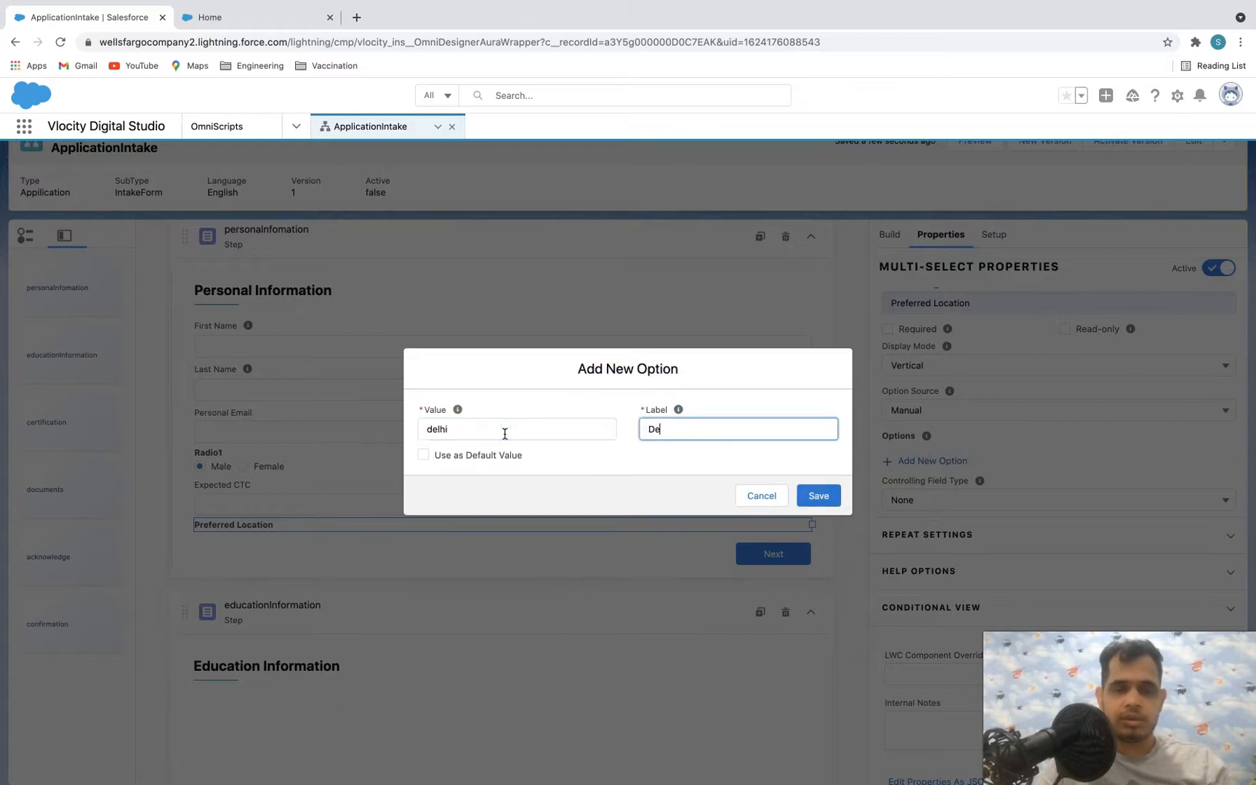
type("lhi")
left_click(815, 495)
- Add a Preferred Location option with value mumbai and label Mumbai, and save it
left_click(939, 556)
left_click(539, 420)
type("mum")
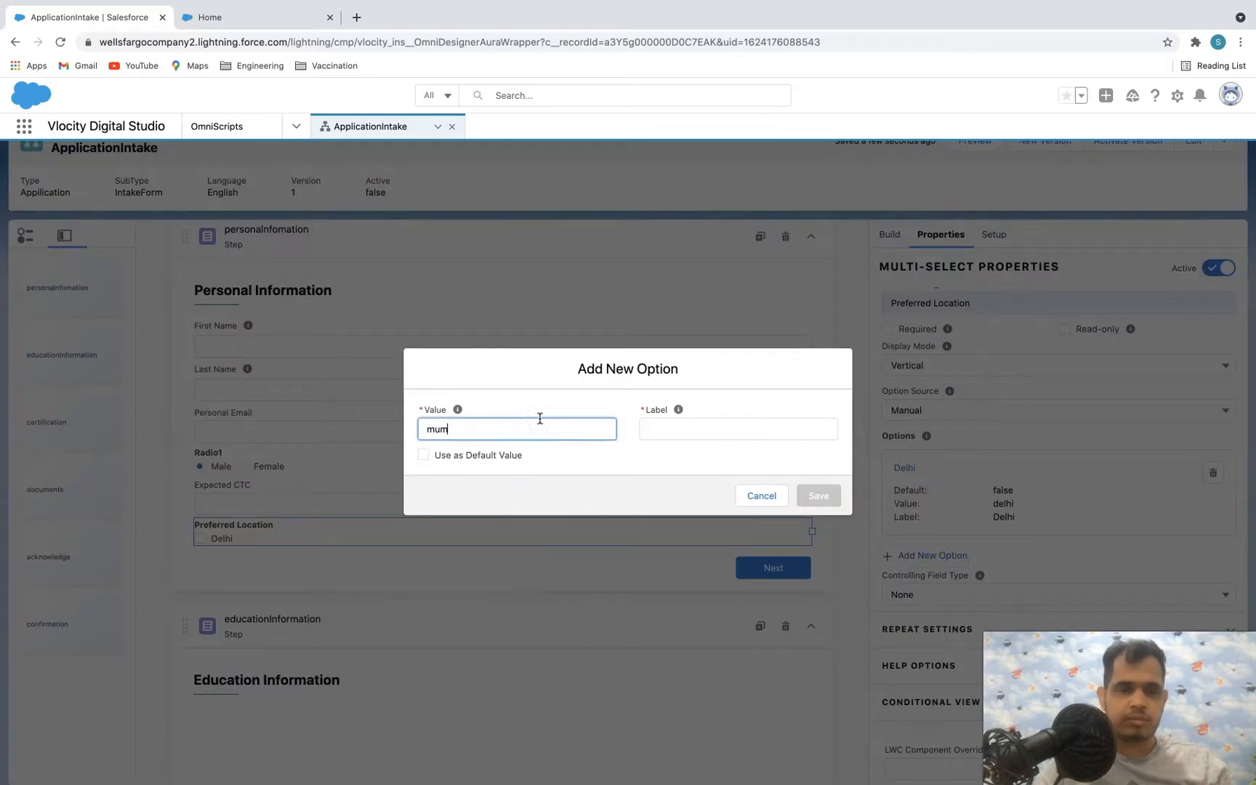
type("bai")
key("Tab")
type("M")
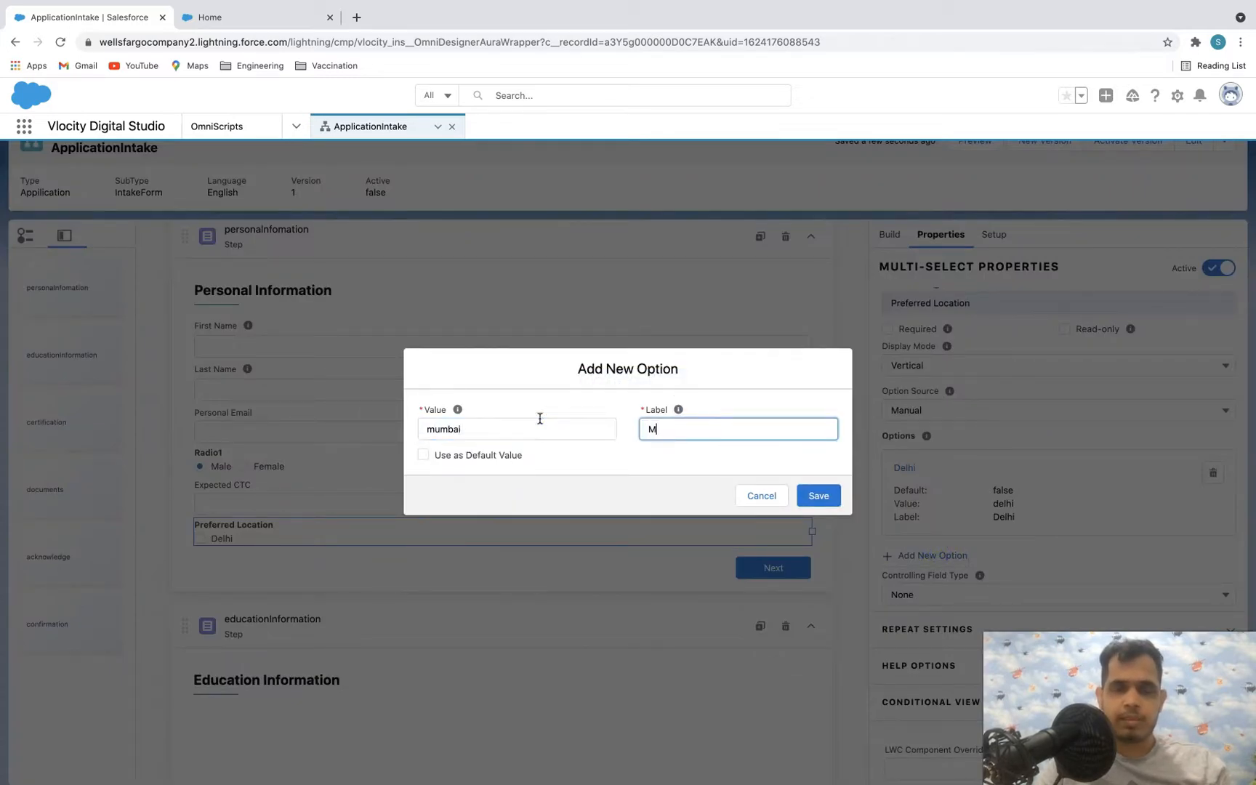
left_click(818, 496)
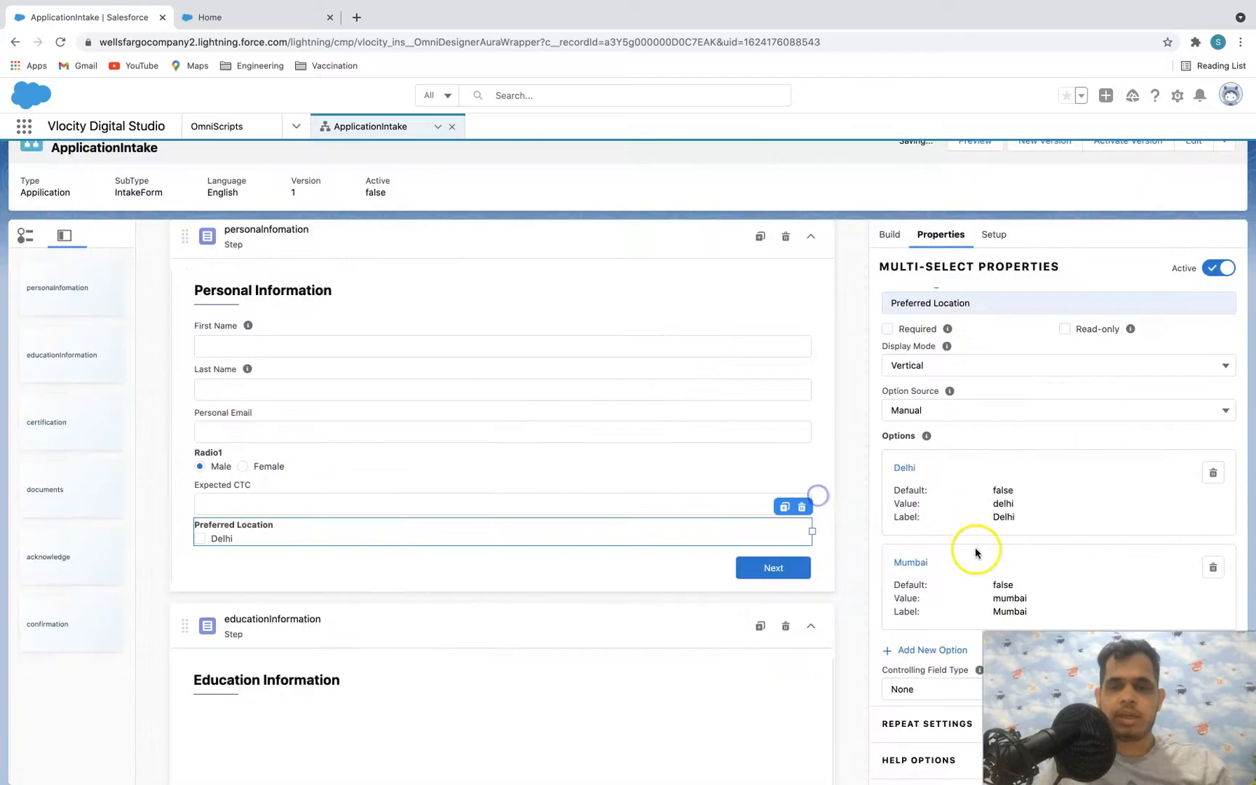
- Add a Preferred Location option with value hyderabad and label Hyderabad, and save it
left_click(925, 647)
left_click(534, 427)
type("hyde")
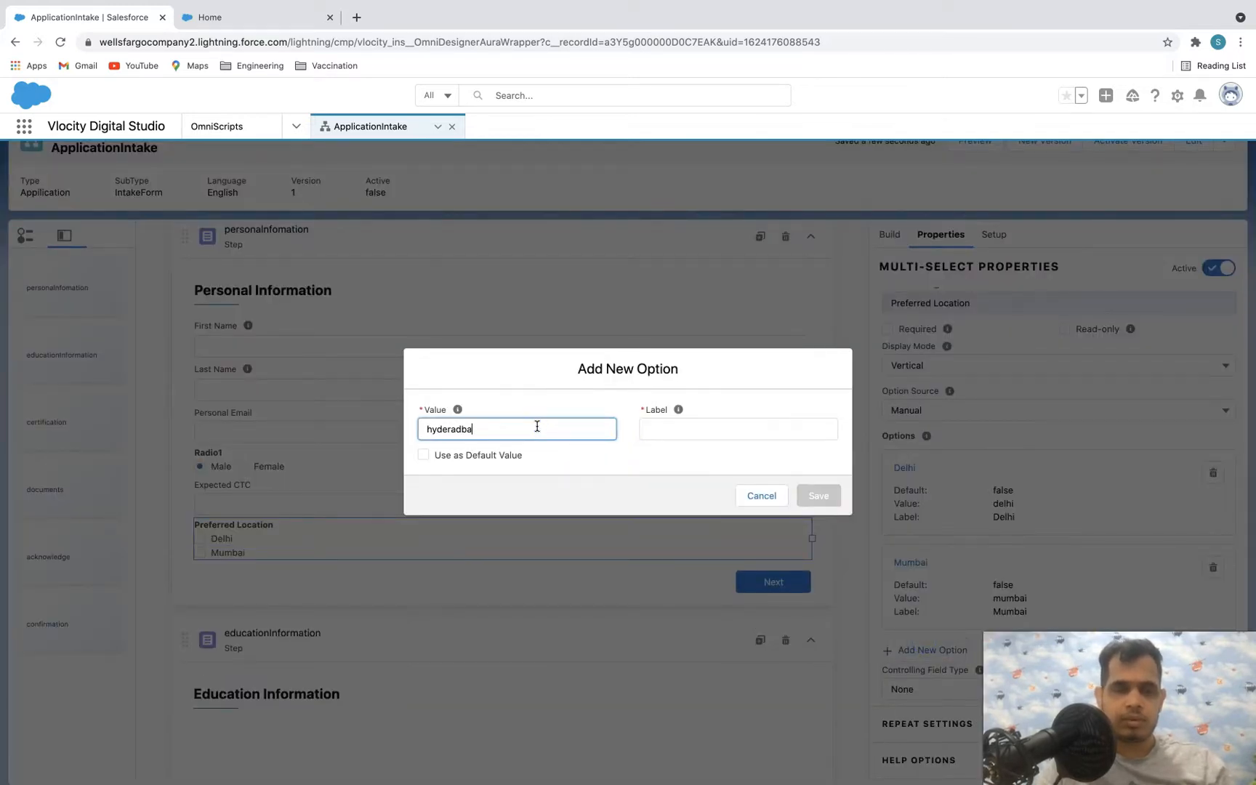
type("rabad")
key("Tab")
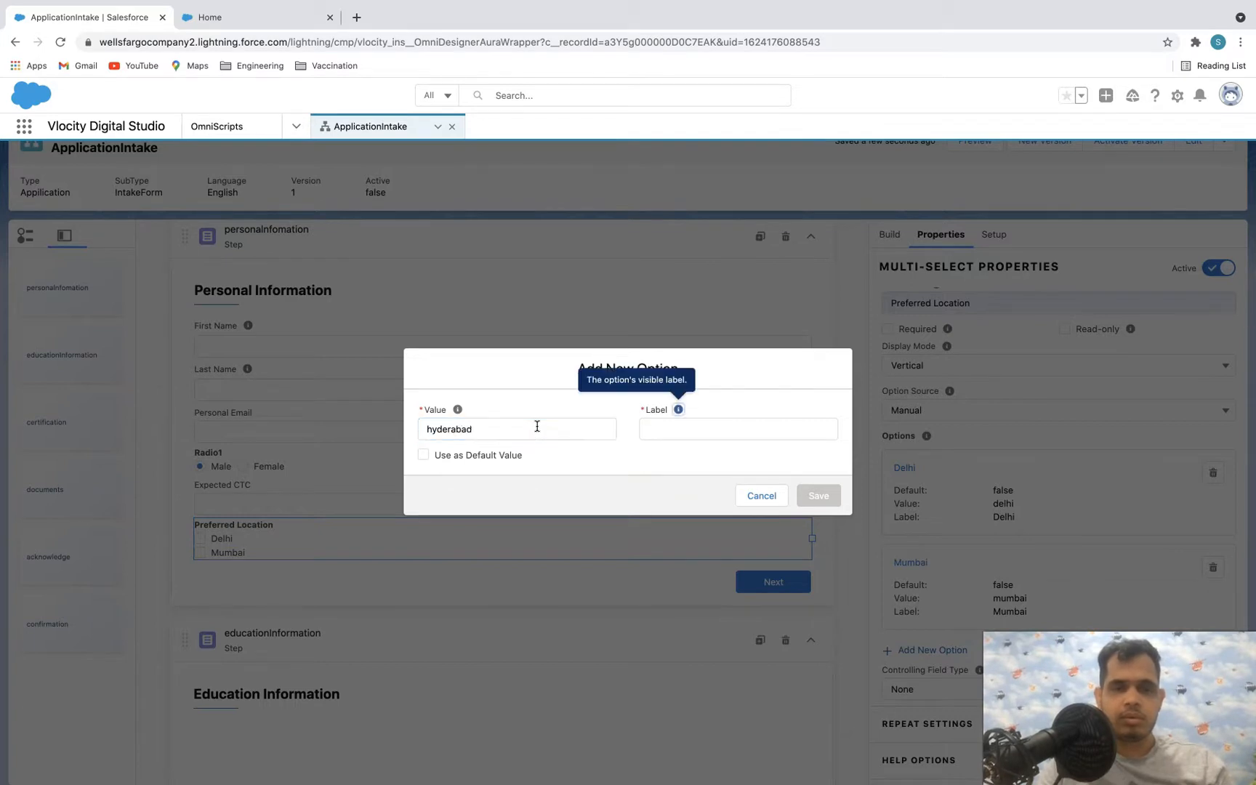
key("Tab")
type("H")
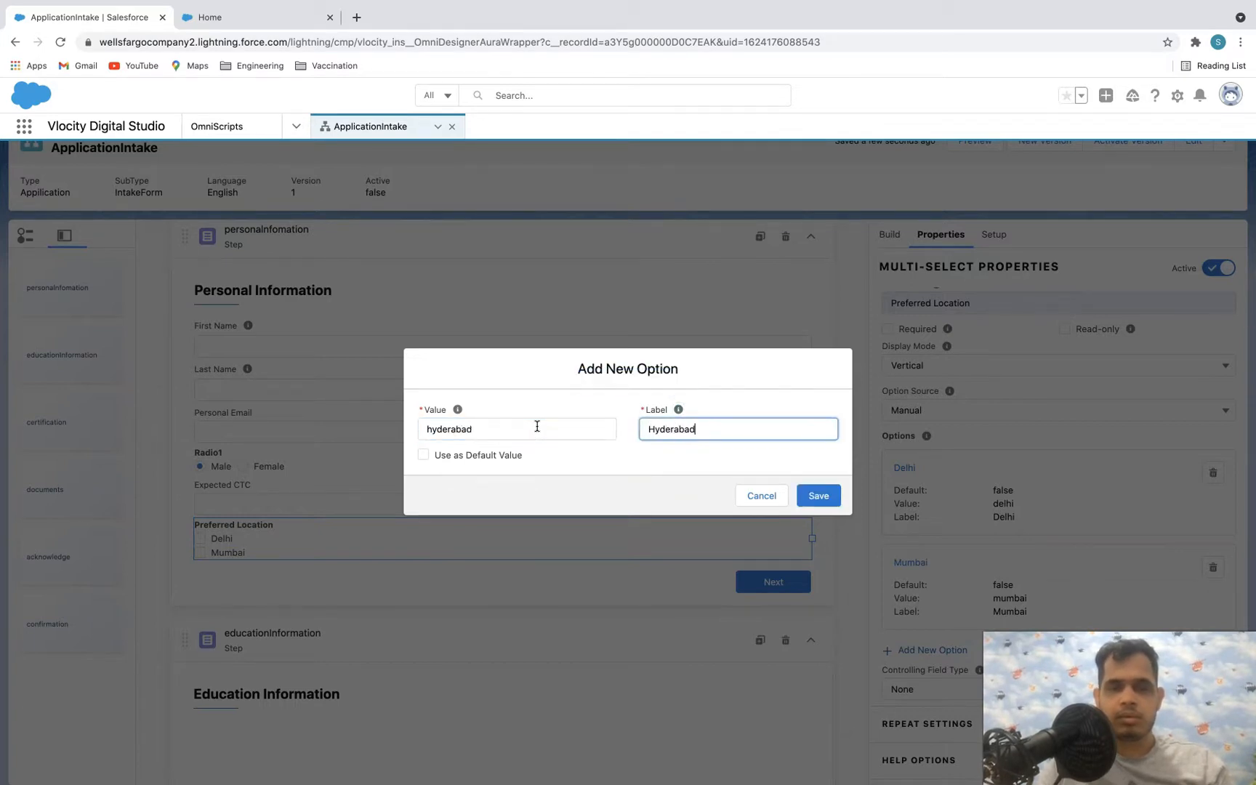
left_click(820, 496)
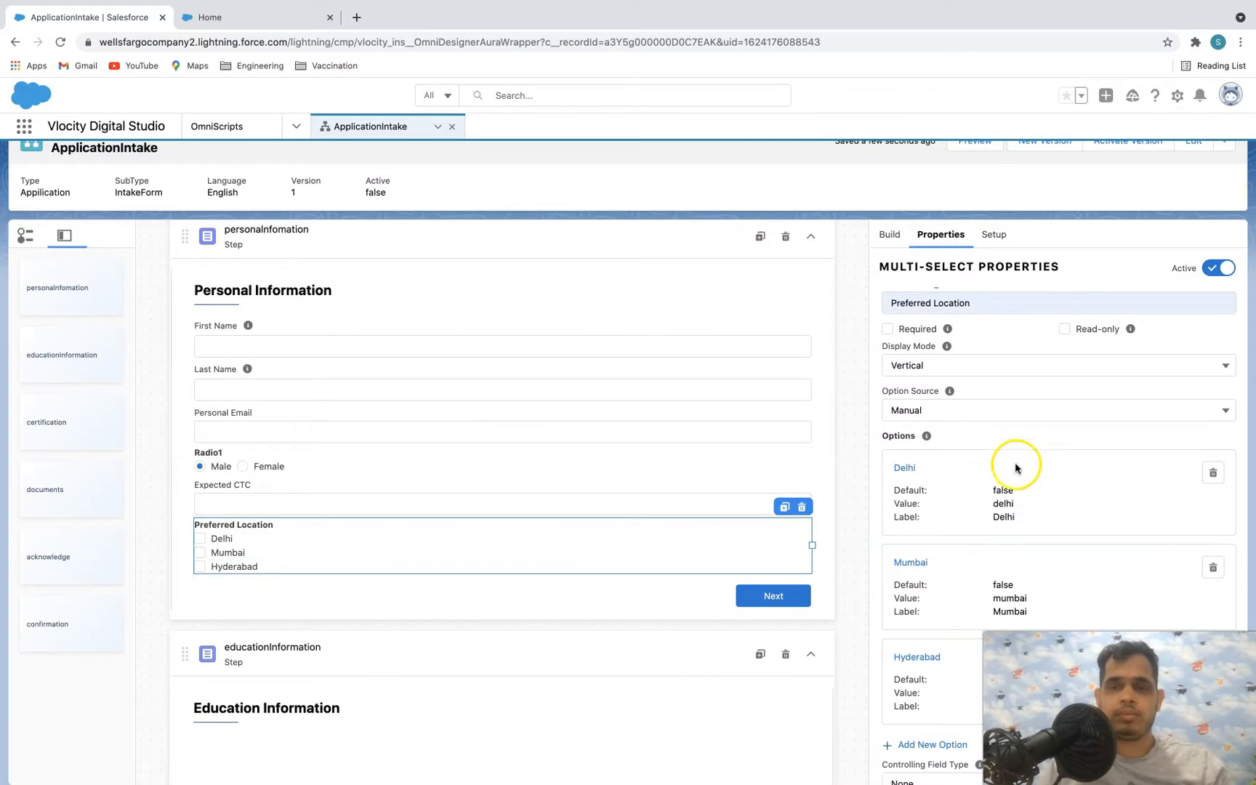
- Set the Preferred Location element's display mode to Image
left_click(962, 368)
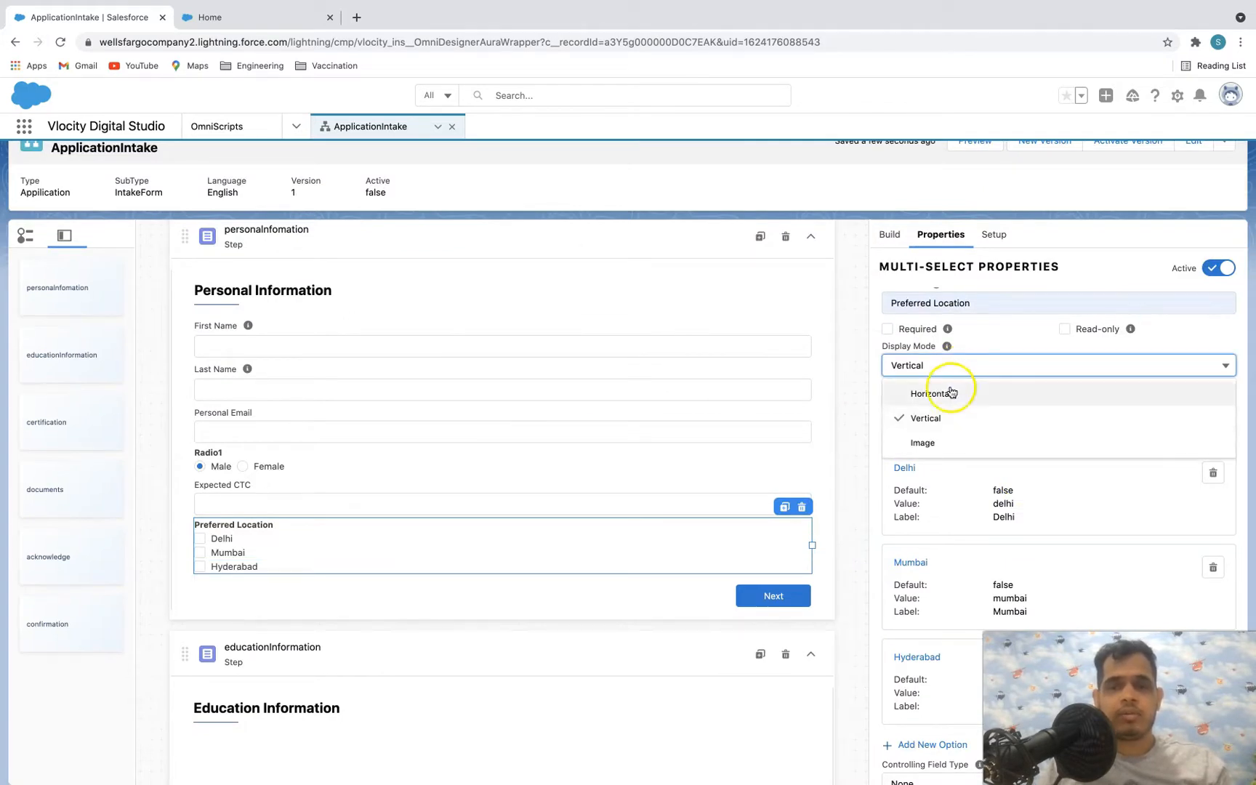
left_click(947, 443)
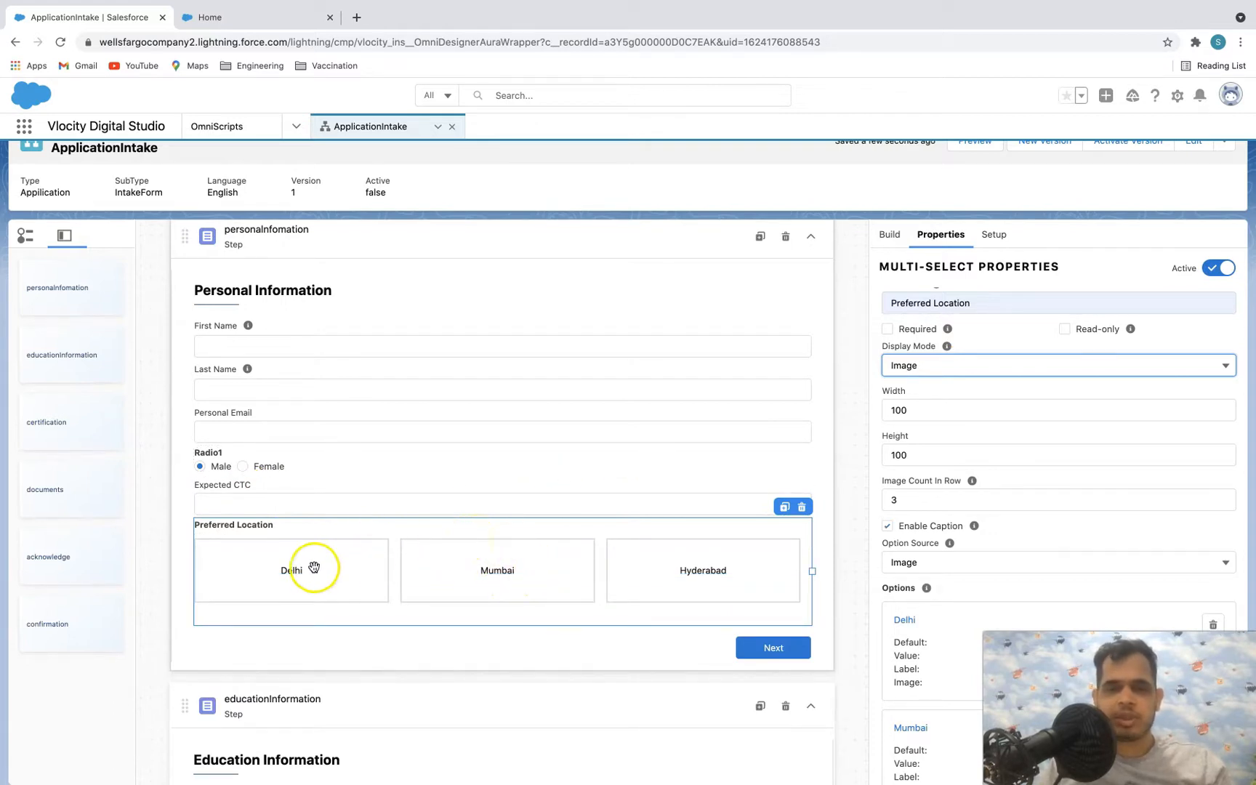
scroll(276, 514, "down", 3)
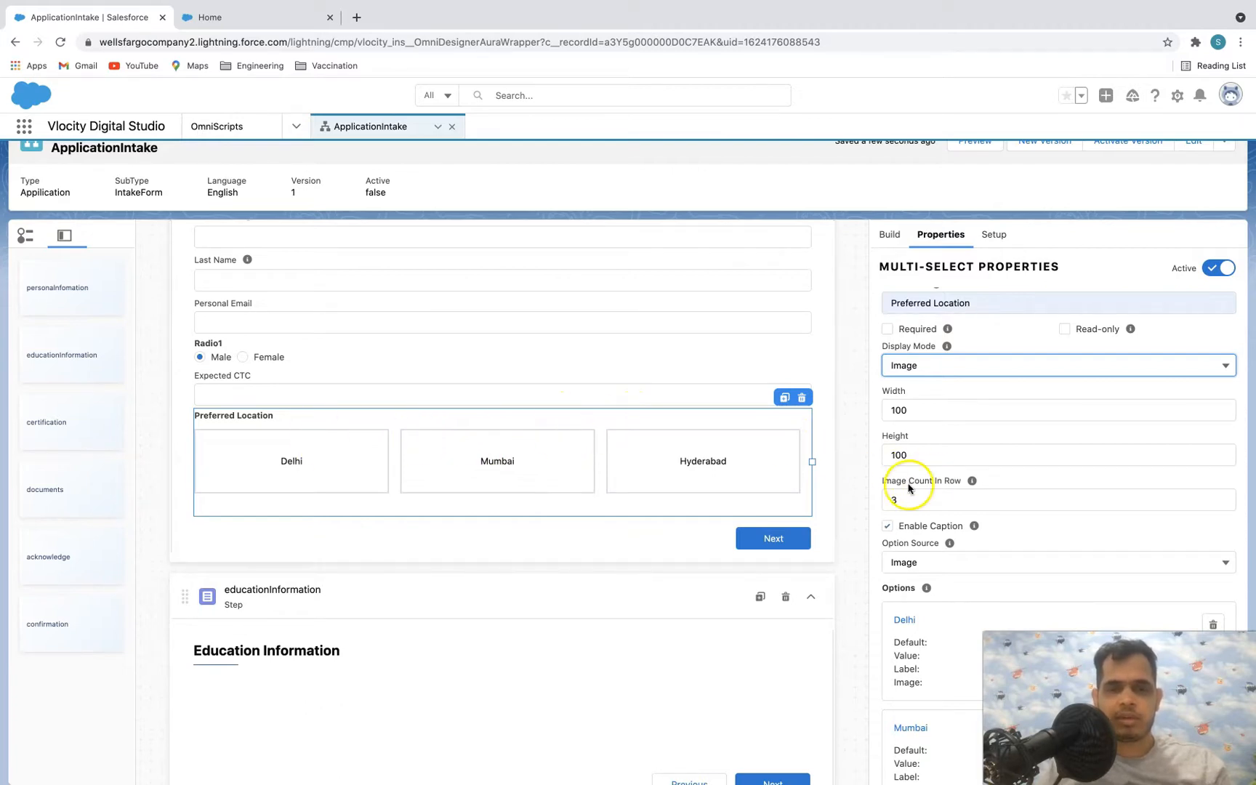
- Examine the existing image choices for the Delhi option and leave the option without saving
scroll(927, 586, "down", 2)
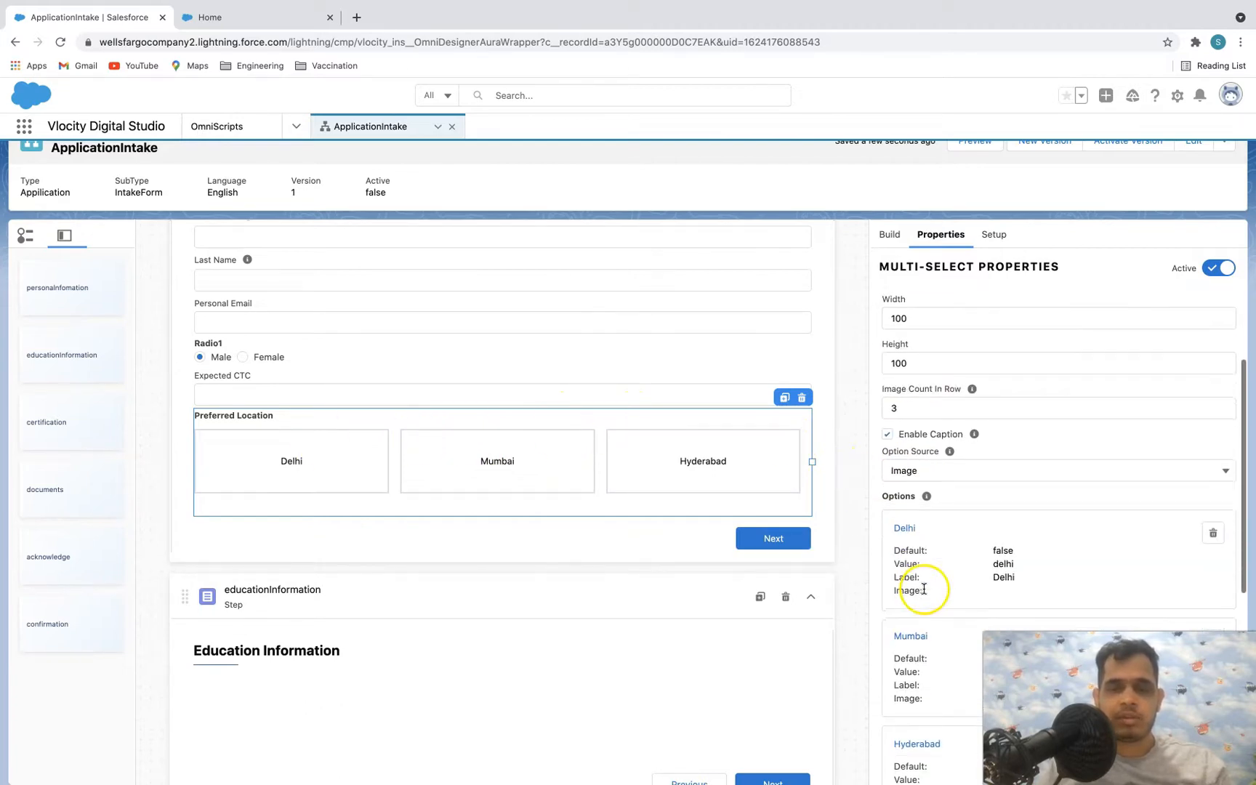
left_click(906, 531)
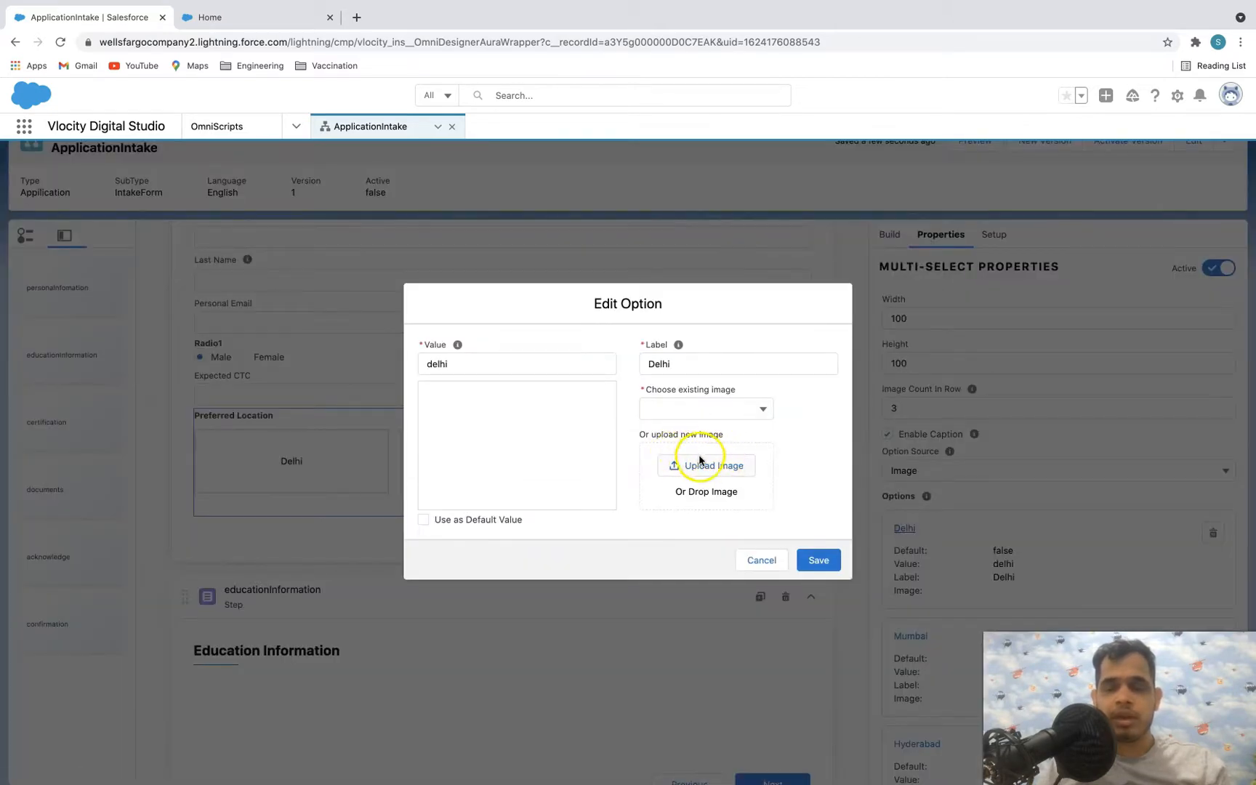
left_click(730, 401)
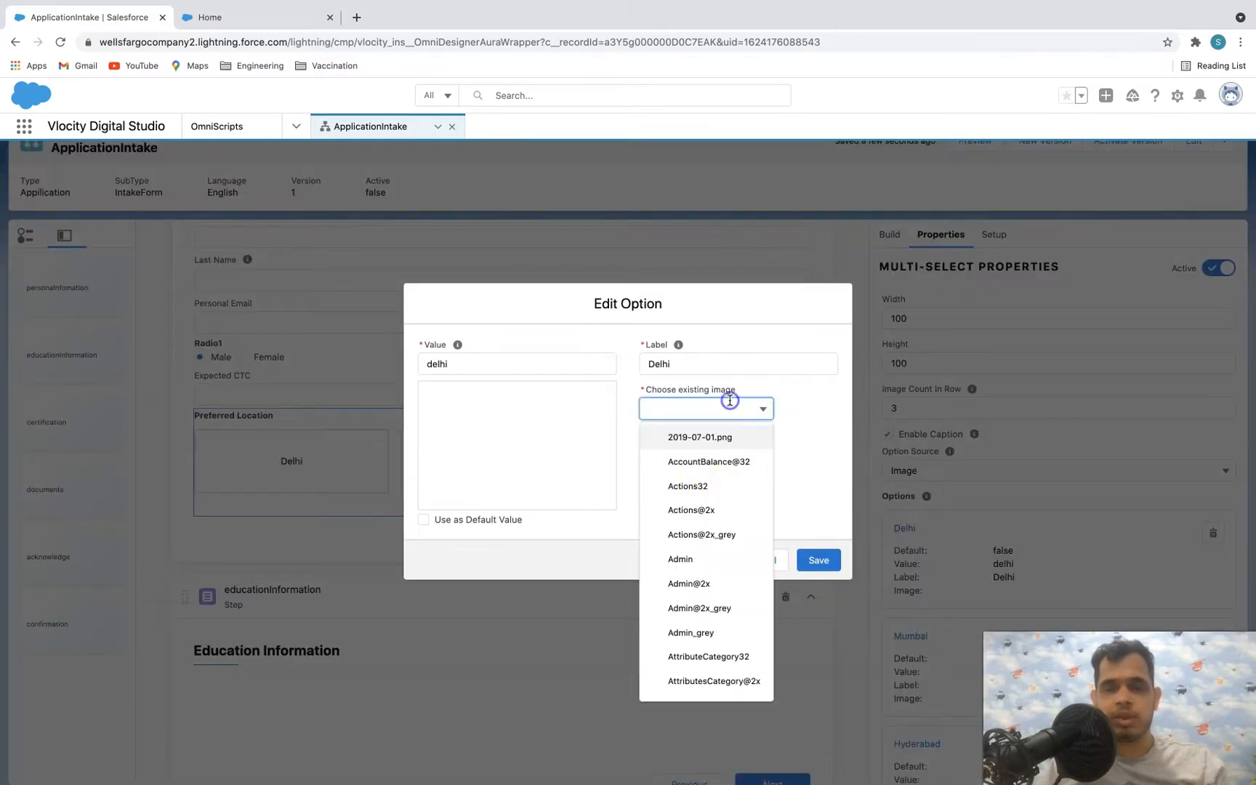
scroll(705, 536, "down", 10)
left_click(805, 490)
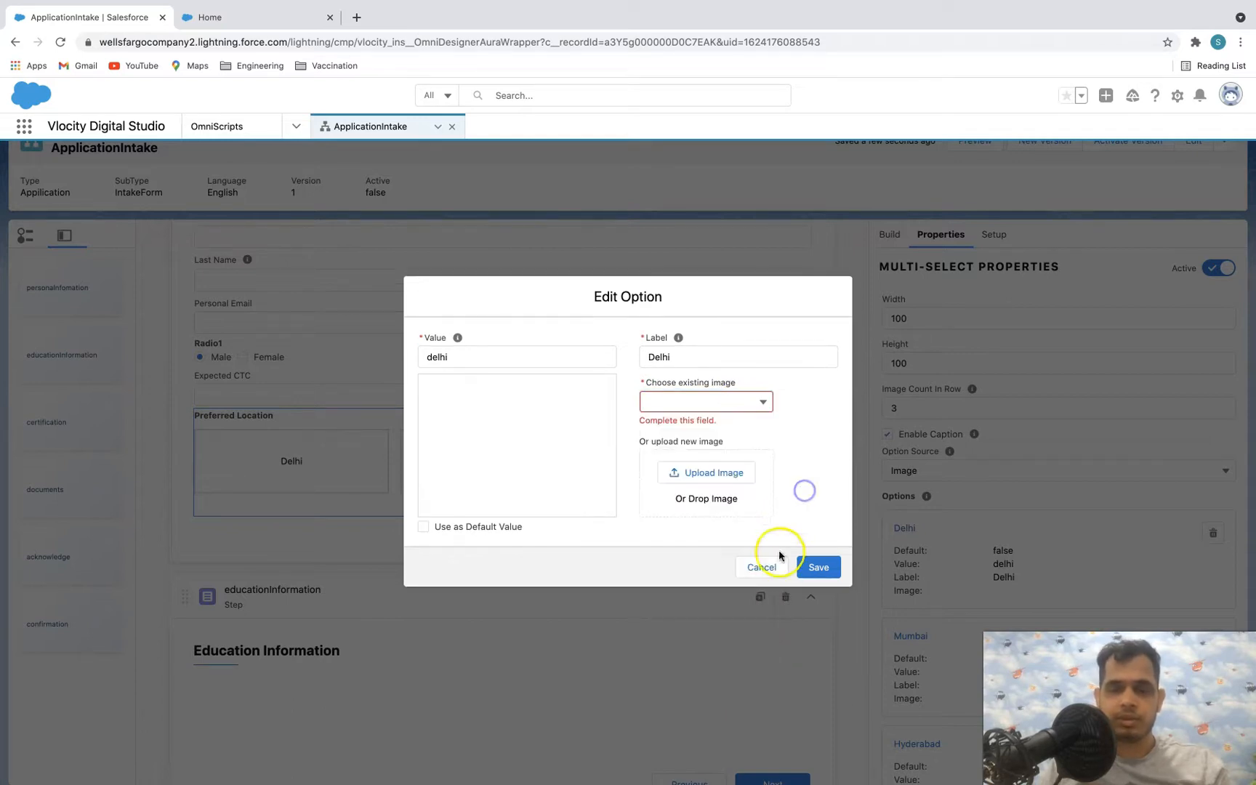
left_click(761, 567)
- Preview the Personal Information step with its image-style location choices, and return to the design view
scroll(849, 294, "up", 5)
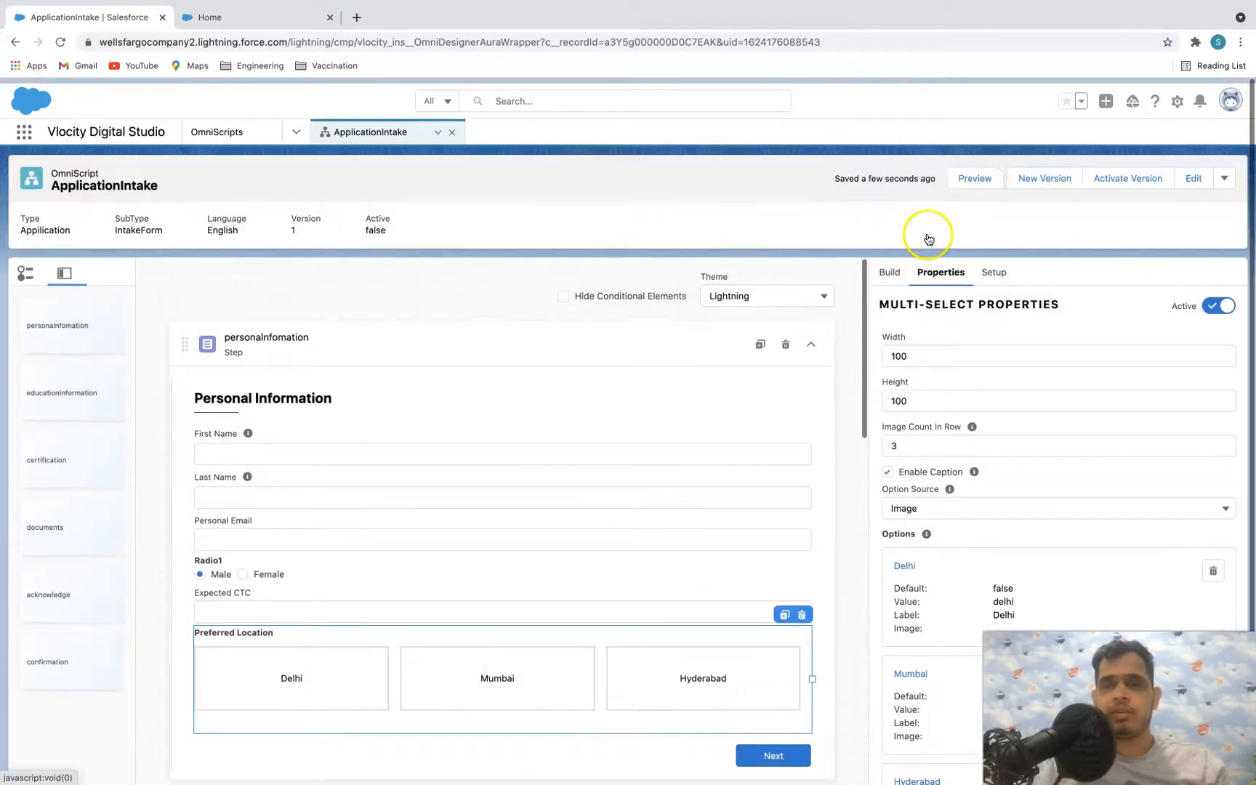
left_click(975, 178)
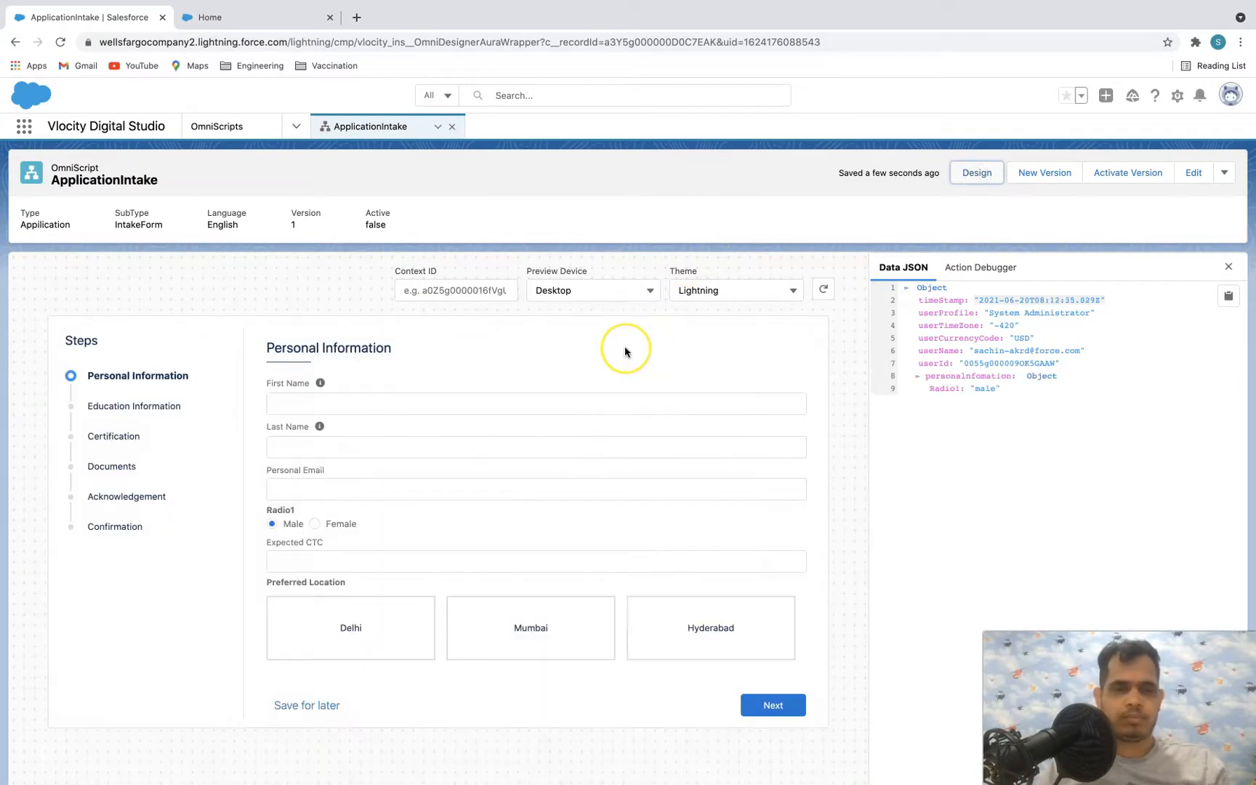
scroll(625, 351, "down", 1)
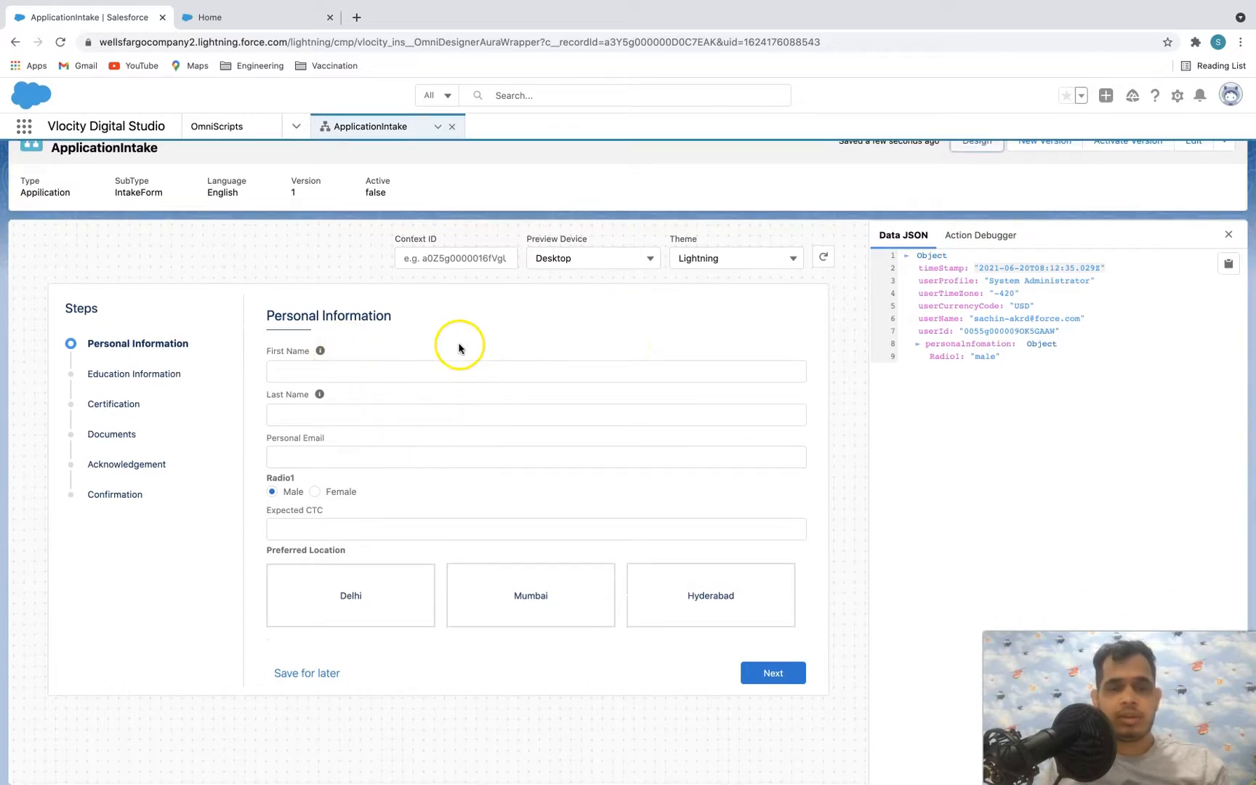
scroll(431, 349, "up", 1)
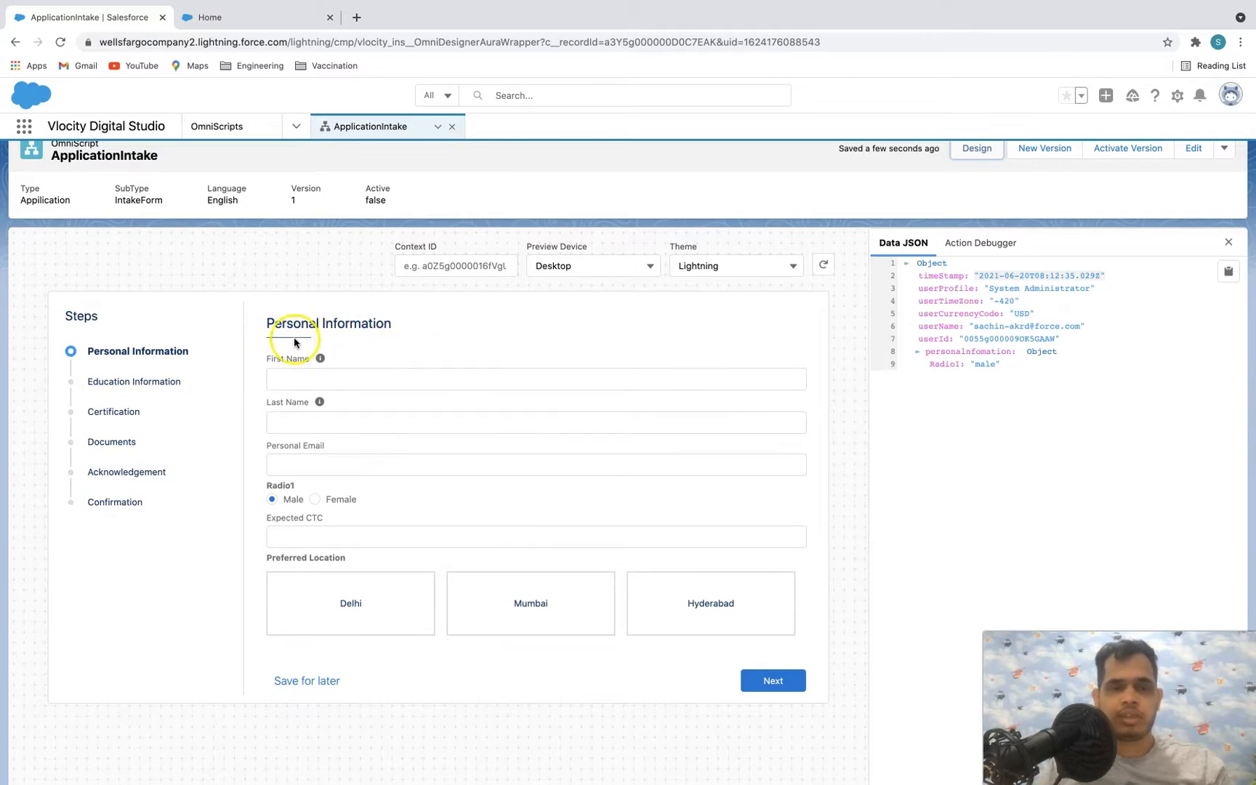
scroll(499, 356, "up", 1)
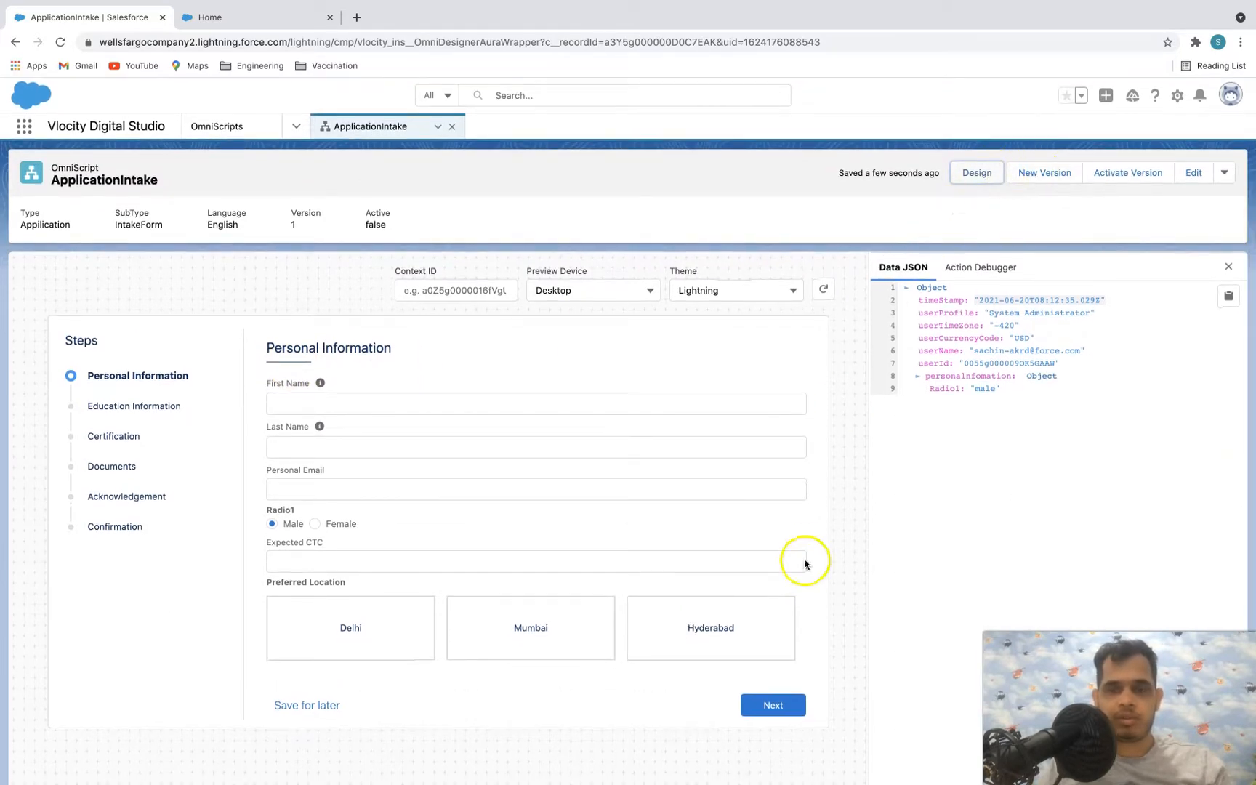
left_click(987, 173)
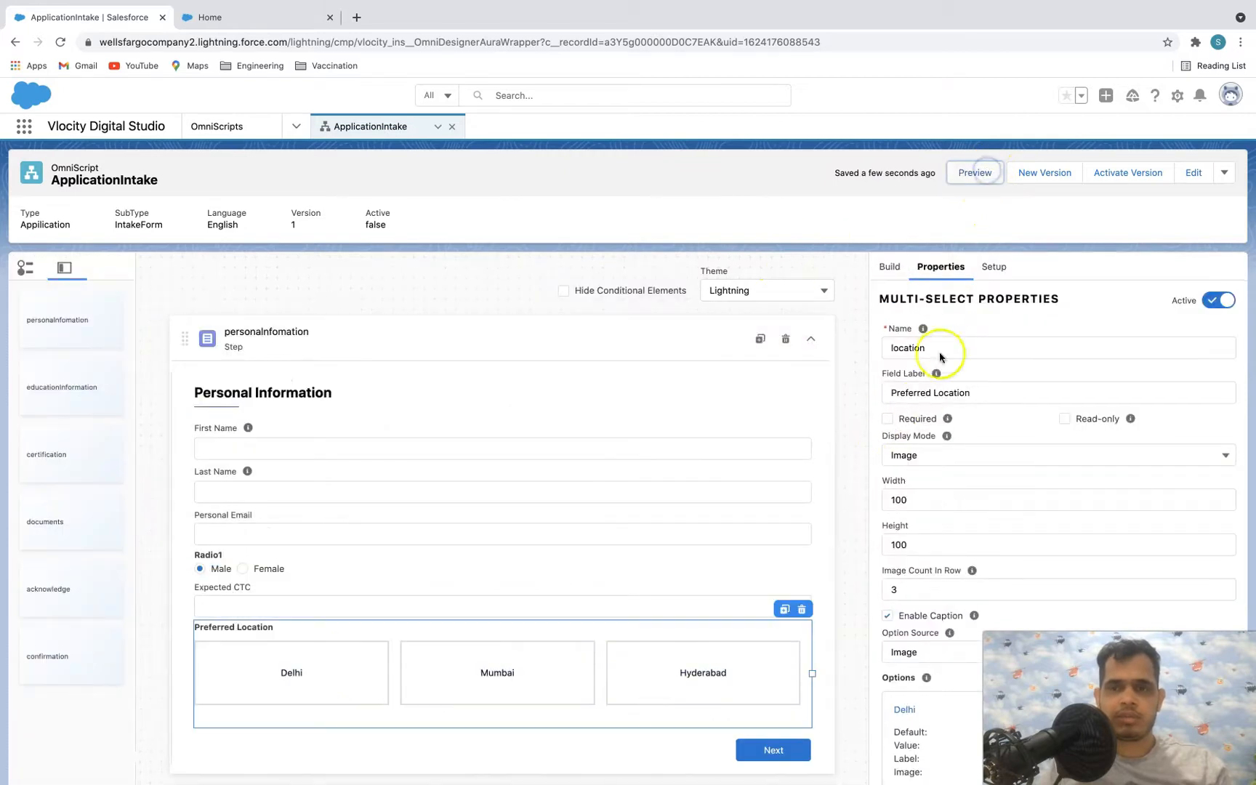
- Find the Text Block element by searching for text and place it above First Name in the Personal Information step
left_click(892, 266)
left_click(943, 300)
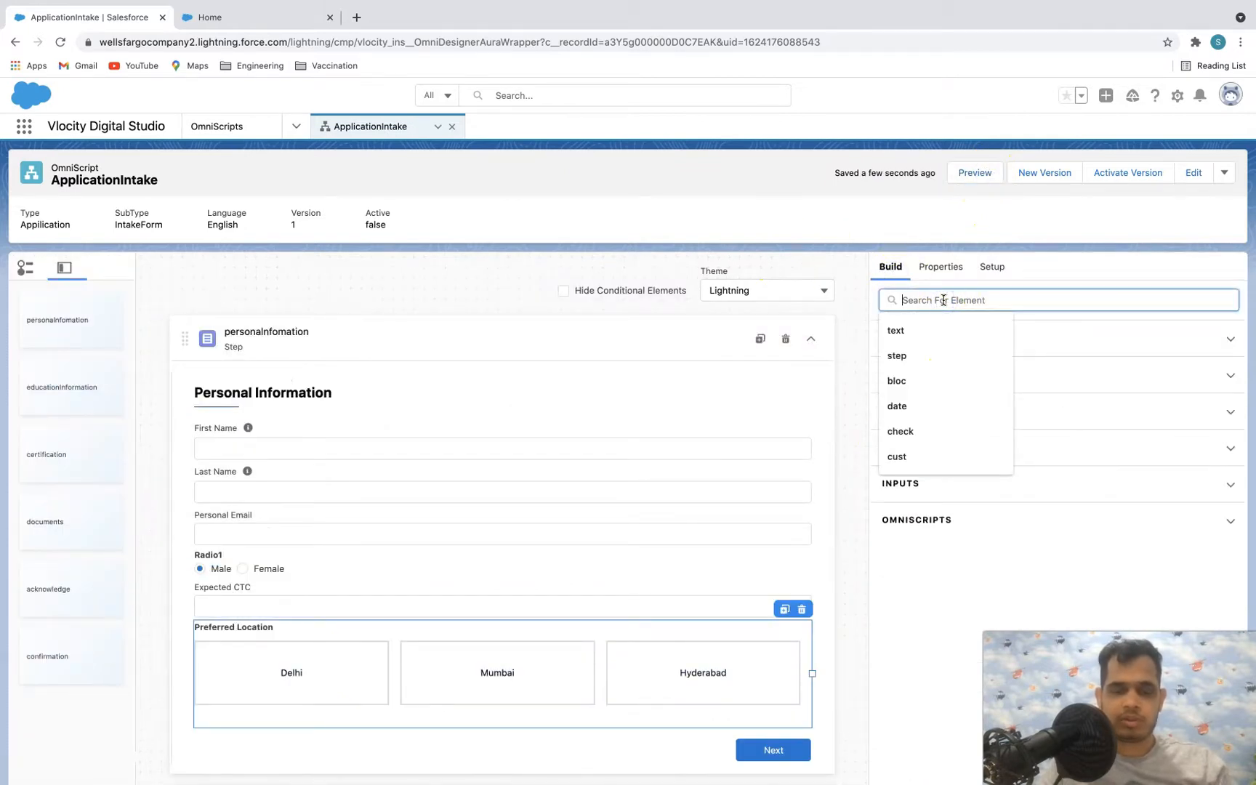
type("text")
left_click_drag(919, 424, 758, 422)
- Copy "Apply for the position by completing the application below. All fields are mendatory" from the Home page into the new text block's rich text
left_click(271, 21)
left_click_drag(507, 224, 414, 184)
key("ctrl+c")
left_click(80, 17)
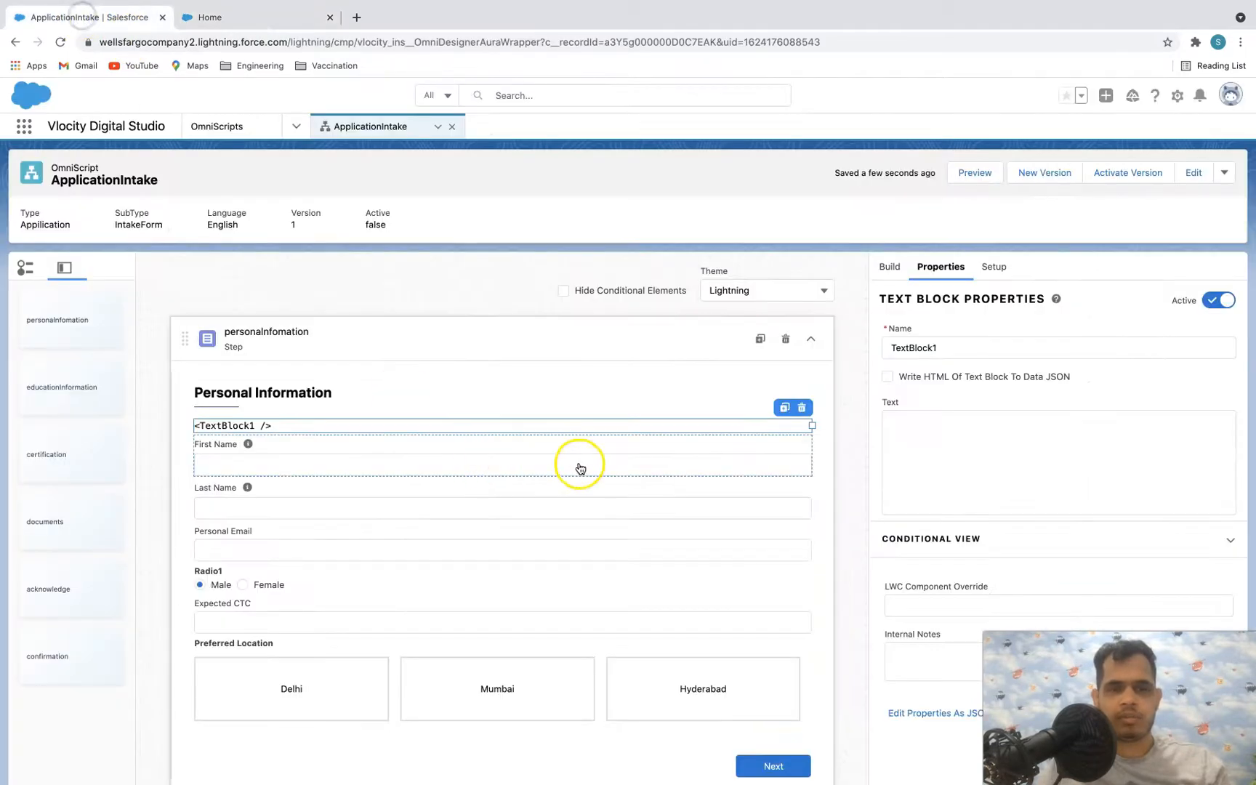
left_click(945, 443)
left_click(650, 401)
key("ctrl+v")
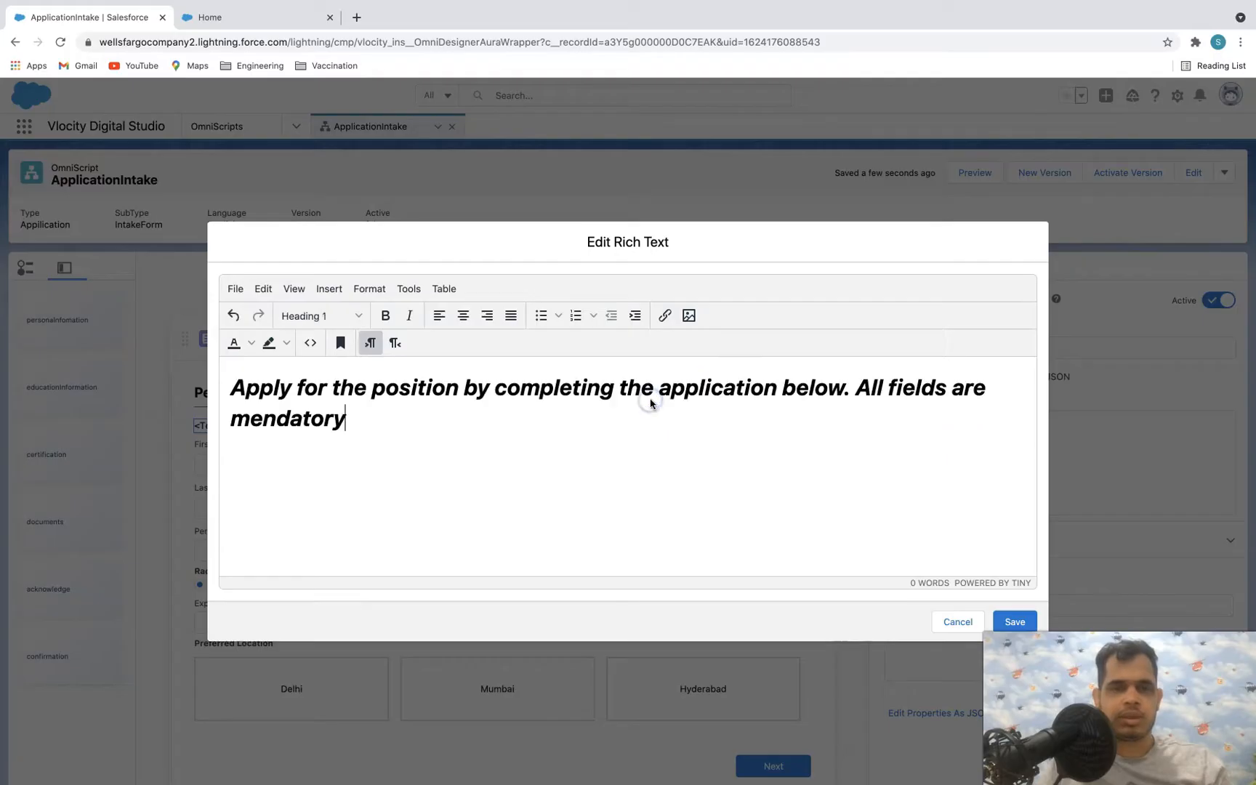
- Give all of the text block's text a light blue background and white font colour, and save it
key("ctrl+a")
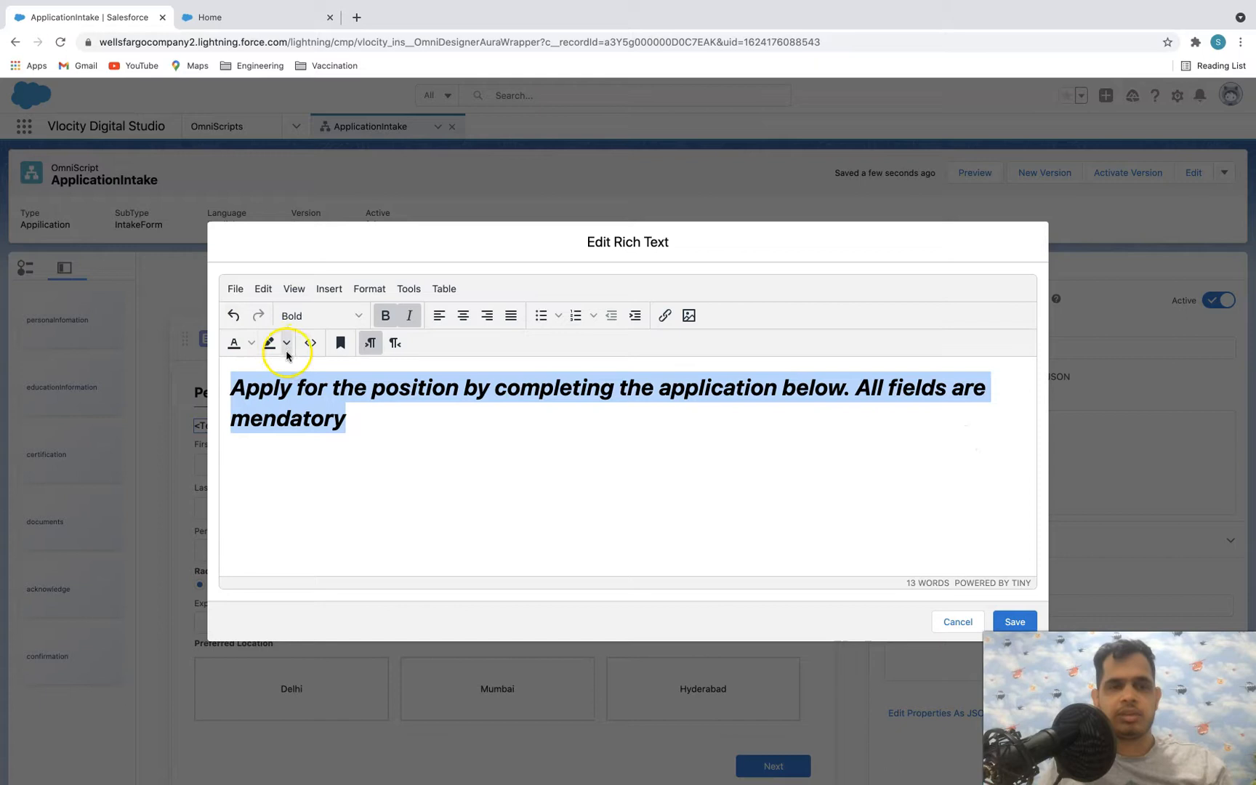
left_click(287, 343)
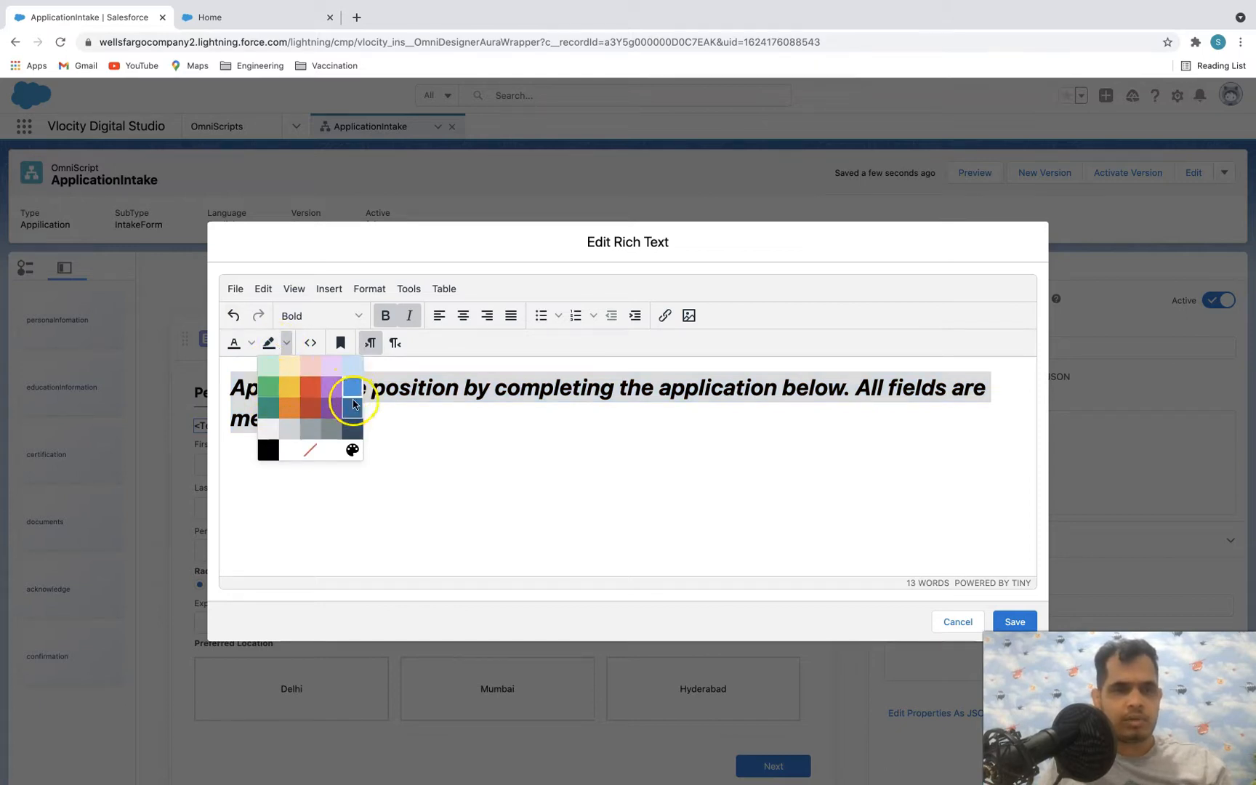
left_click(353, 367)
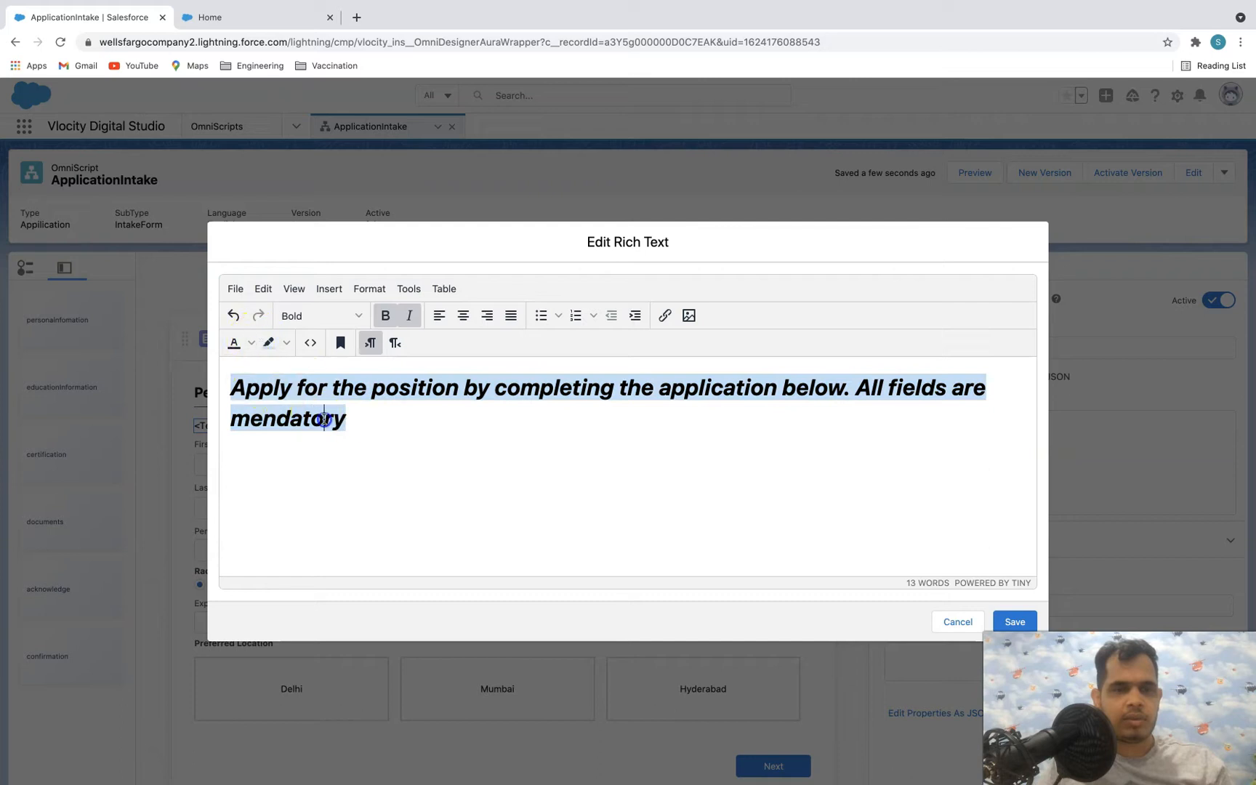
left_click(251, 344)
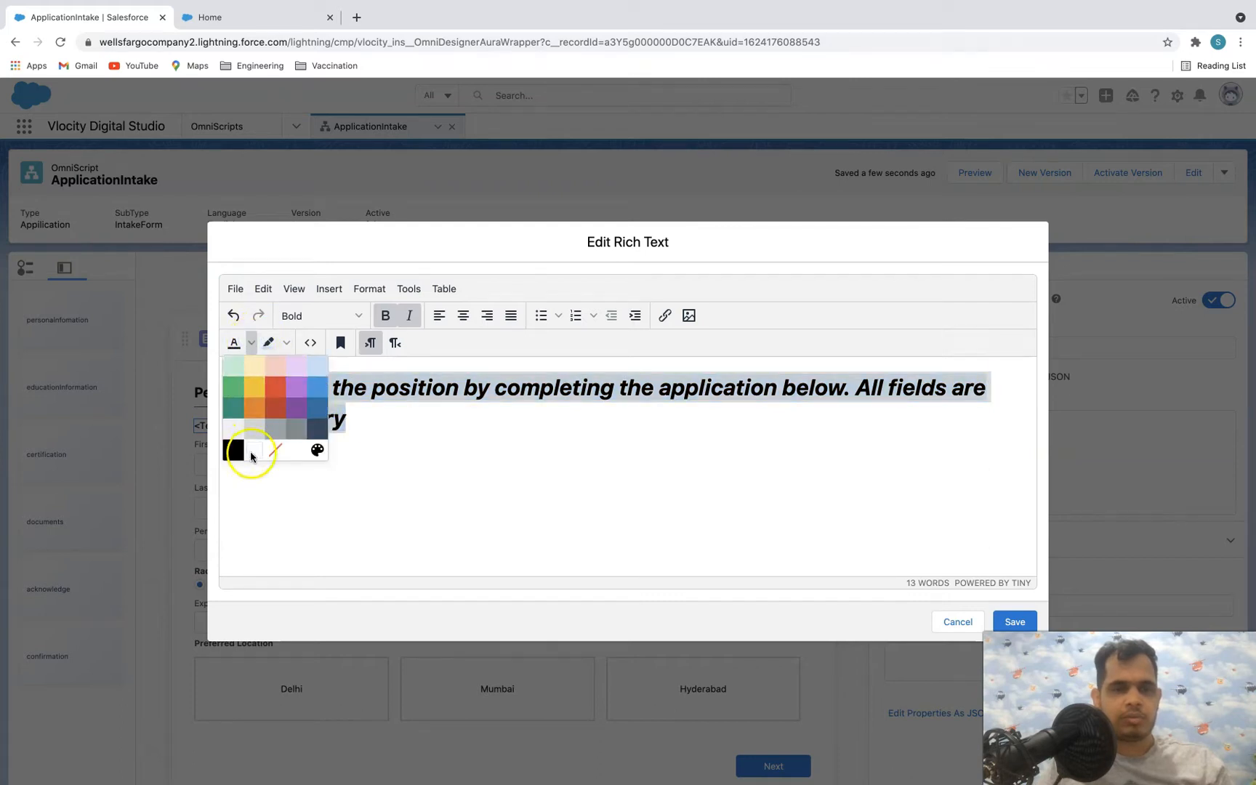
left_click(252, 455)
left_click(385, 317)
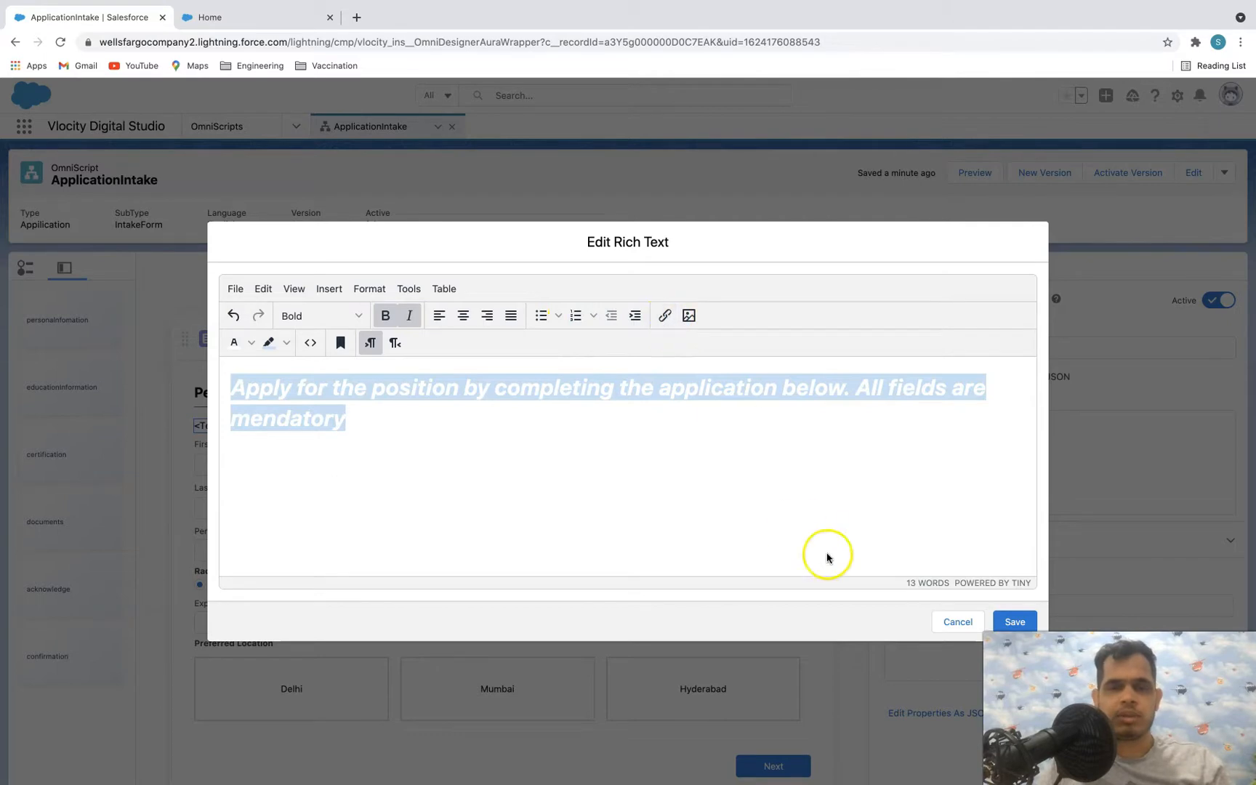
left_click(999, 624)
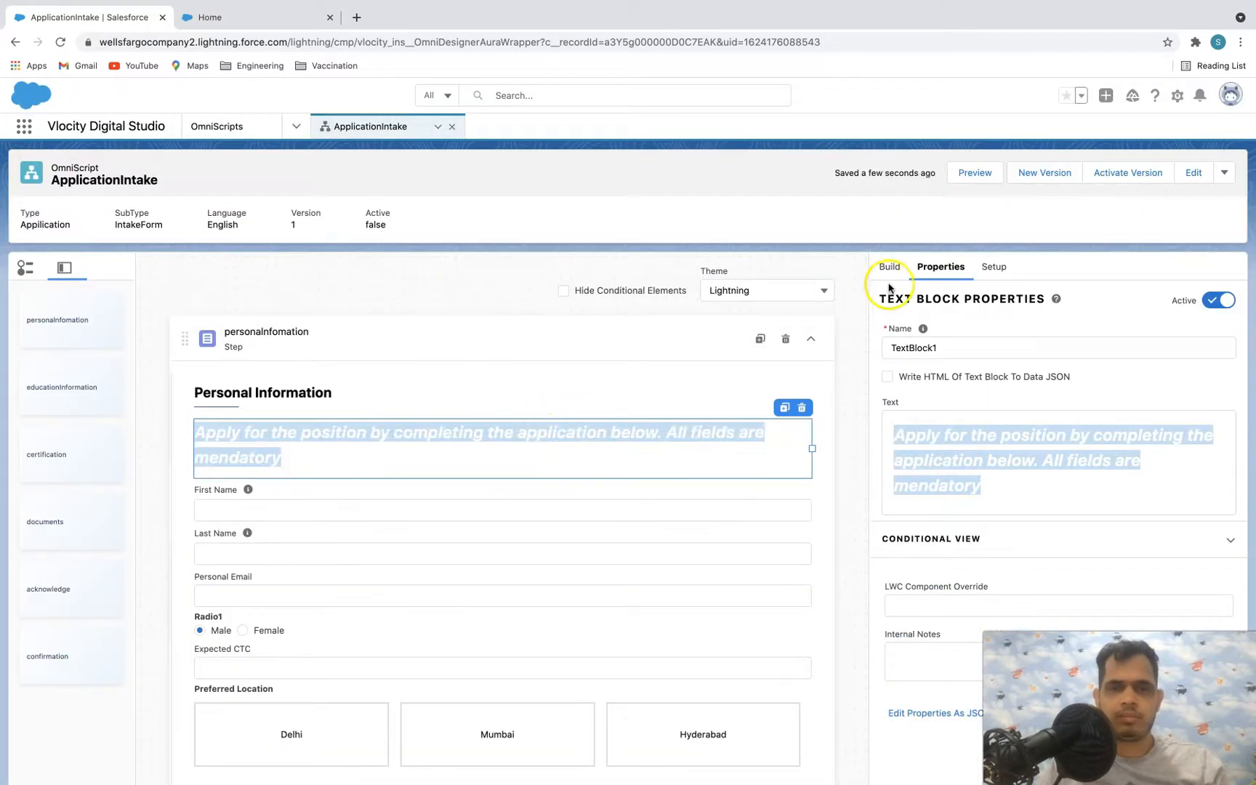
- Preview the form with the formatted text block above First Name, and return to the design view
left_click(974, 174)
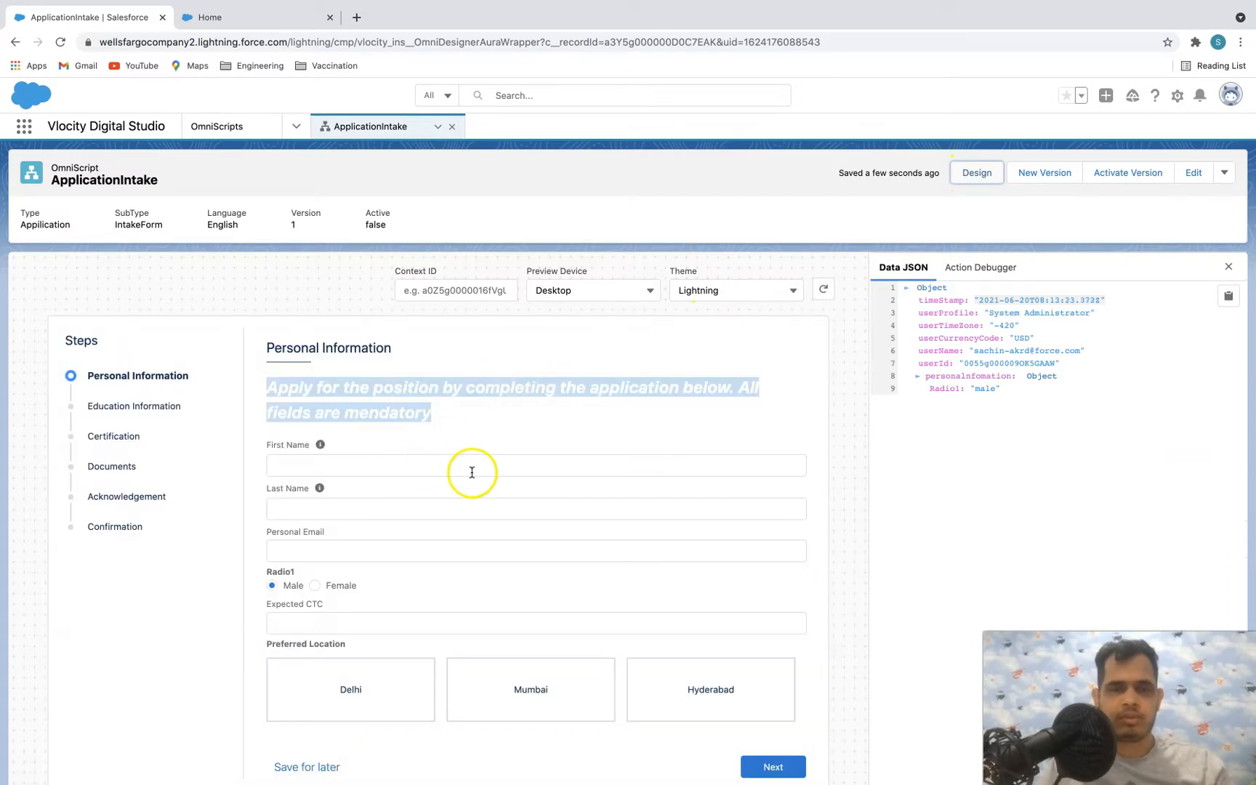
scroll(459, 437, "down", 1)
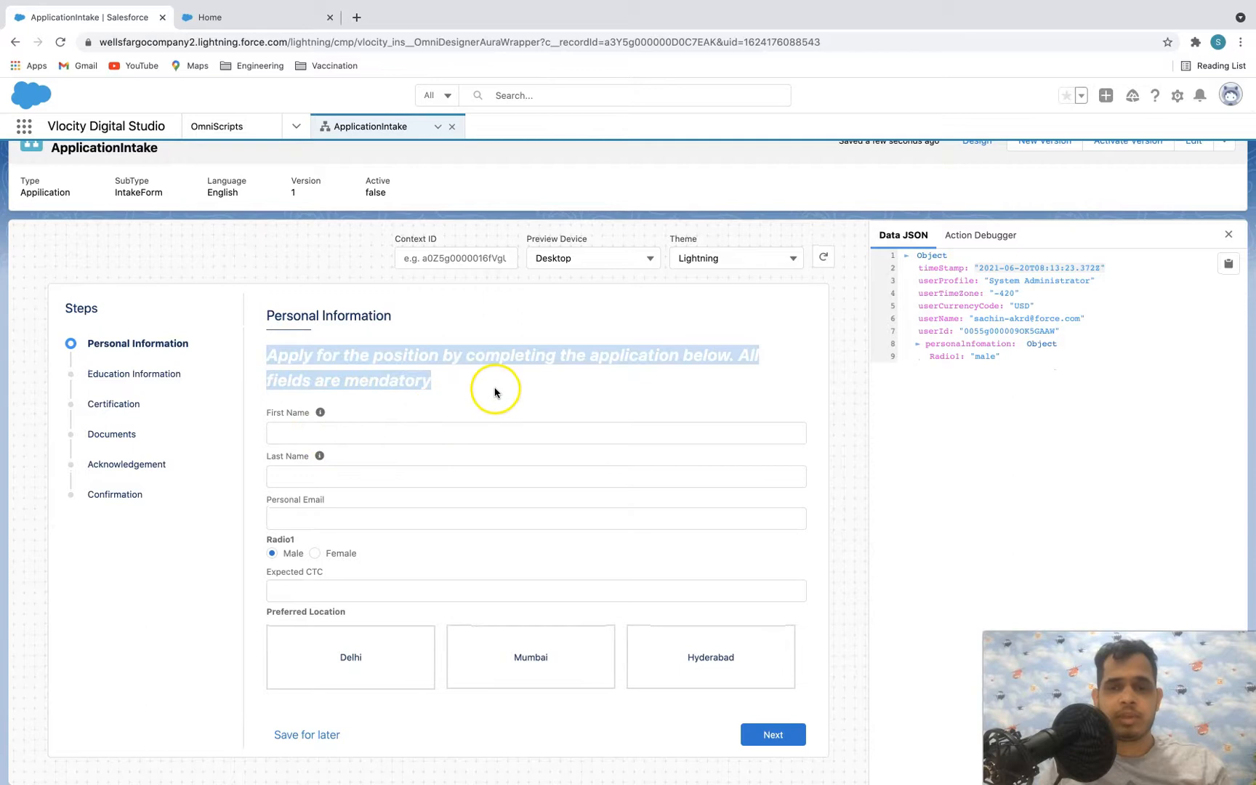
scroll(493, 391, "up", 1)
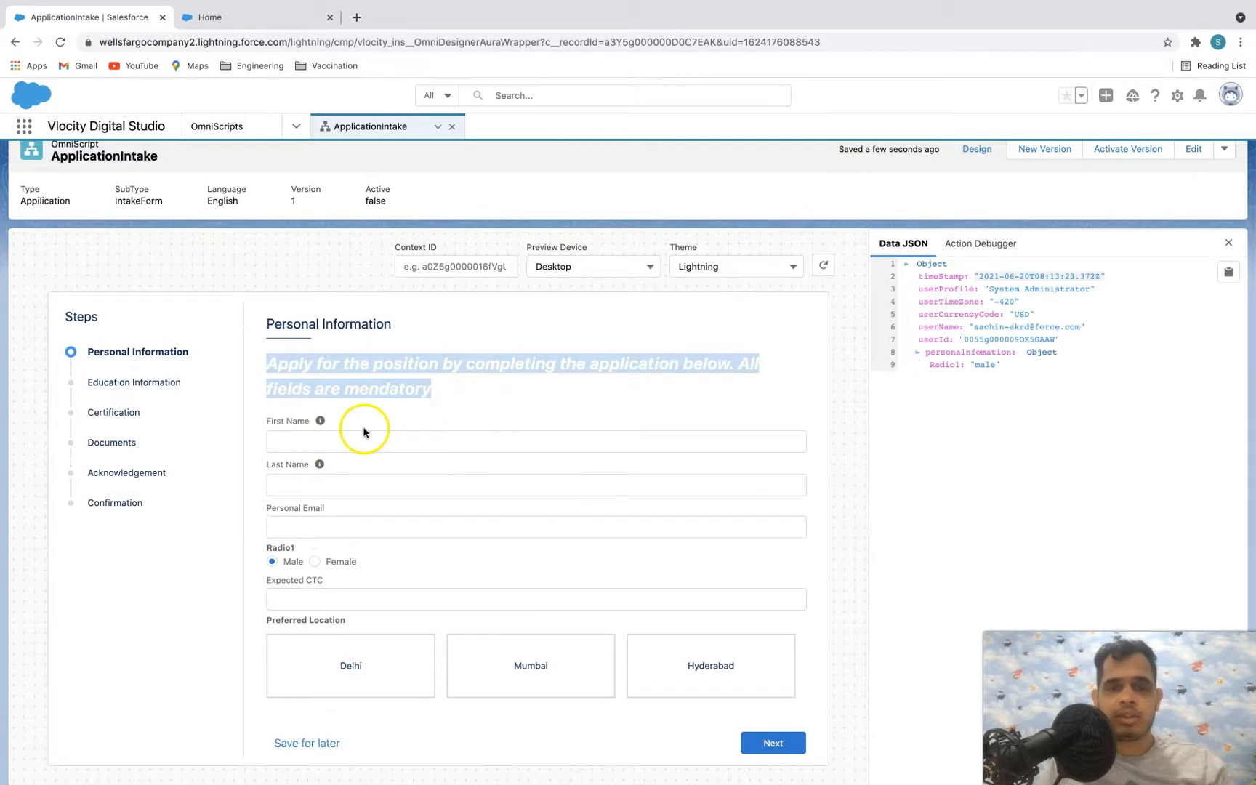
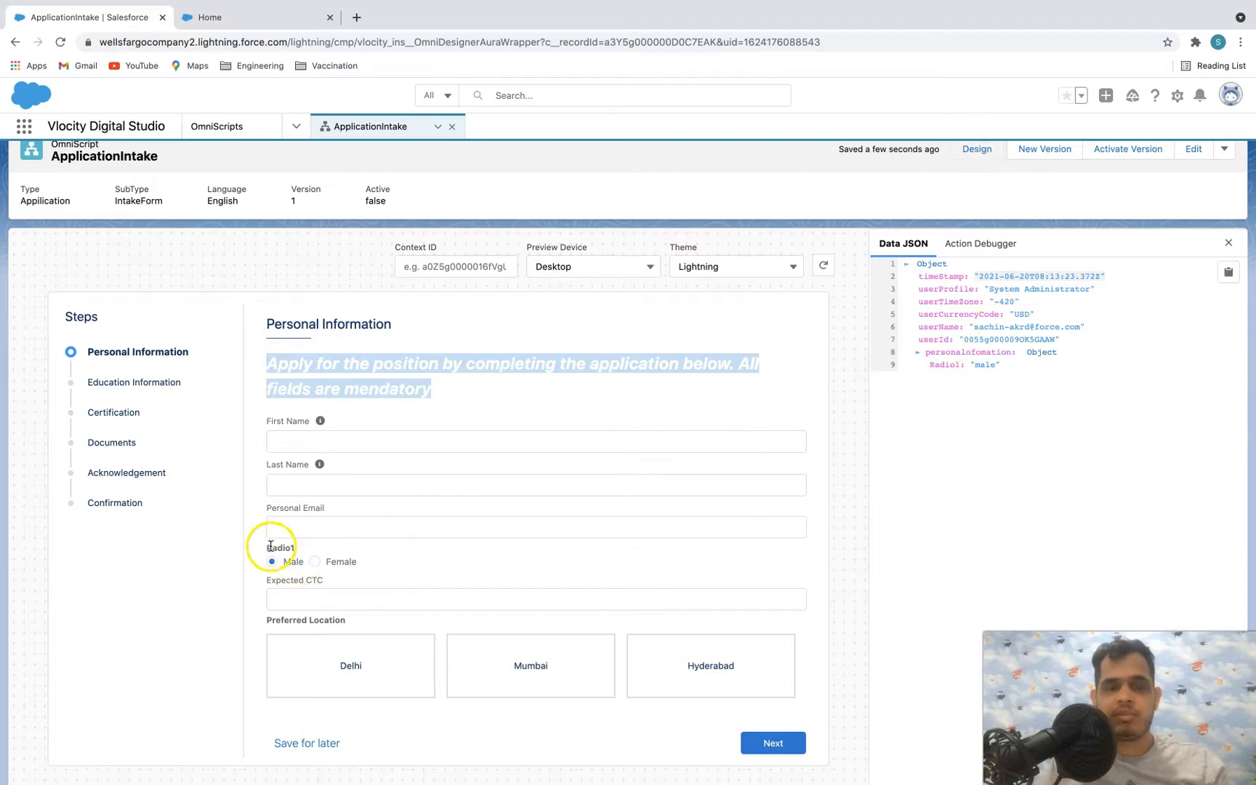
left_click(976, 149)
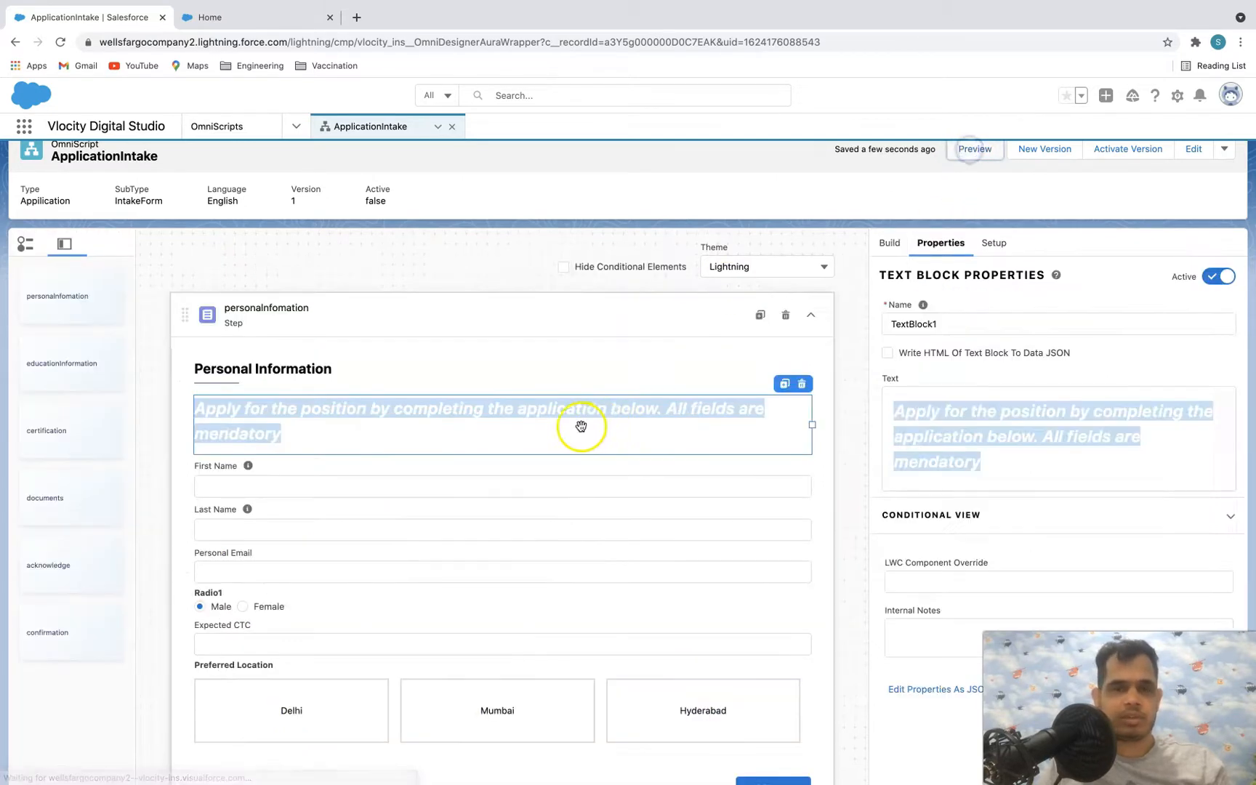
- Set the gender radio element's name to male and its field label to Male
left_click(252, 605)
left_click(933, 322)
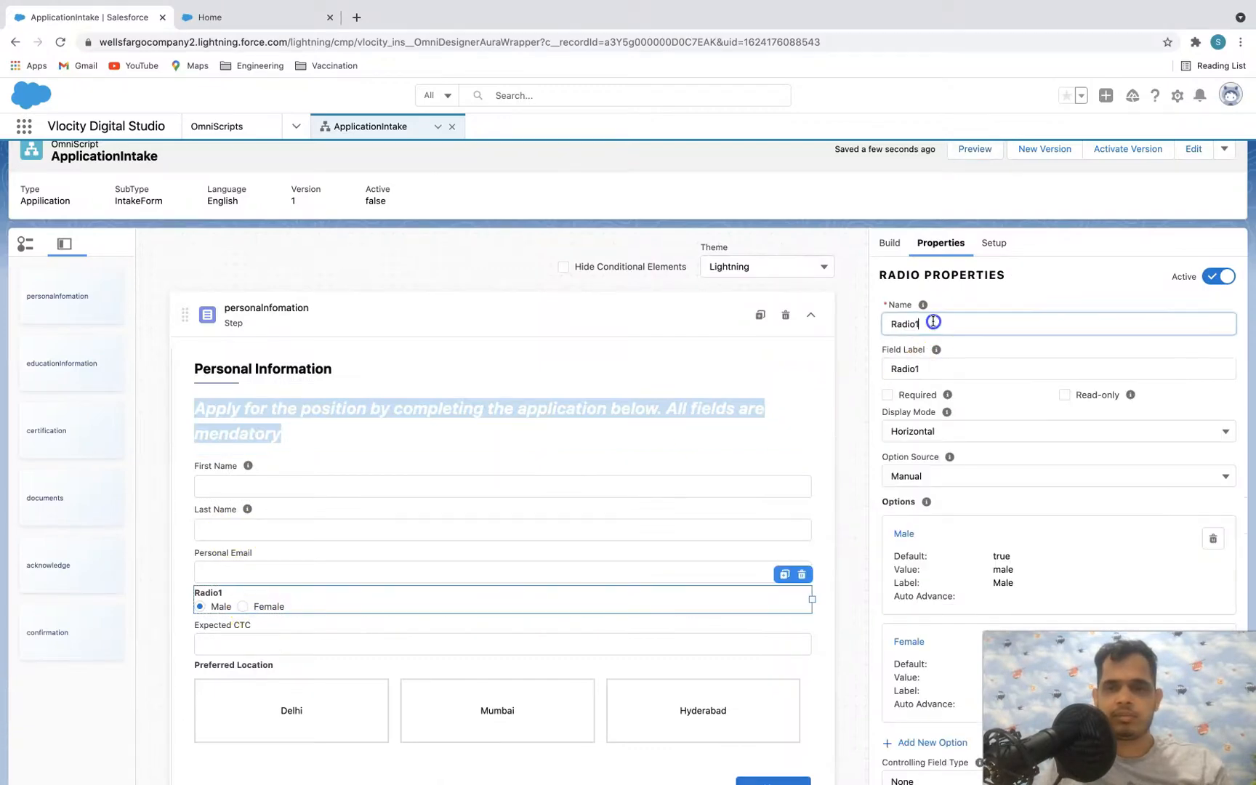
key("Tab")
type("Male")
- Preview the form again and enter the applicant's first name to test the Data JSON output
left_click(978, 150)
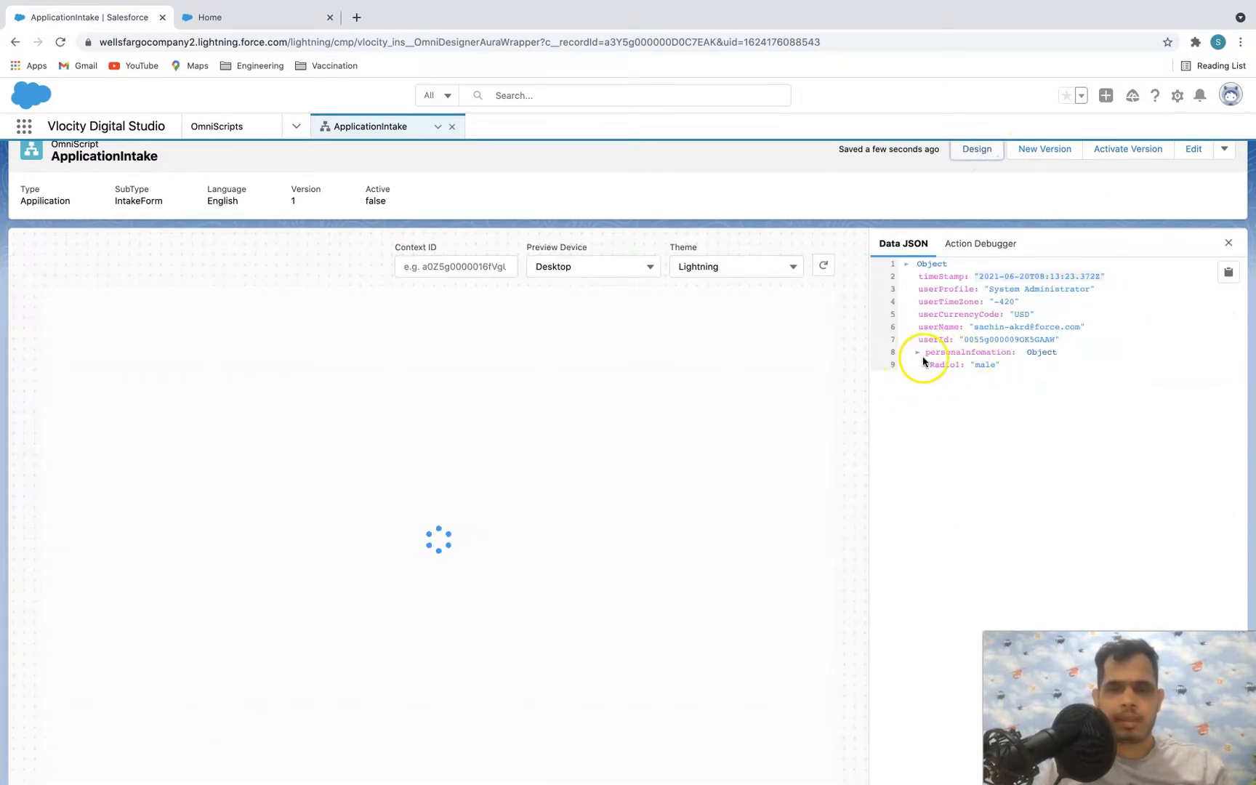
left_click(929, 366)
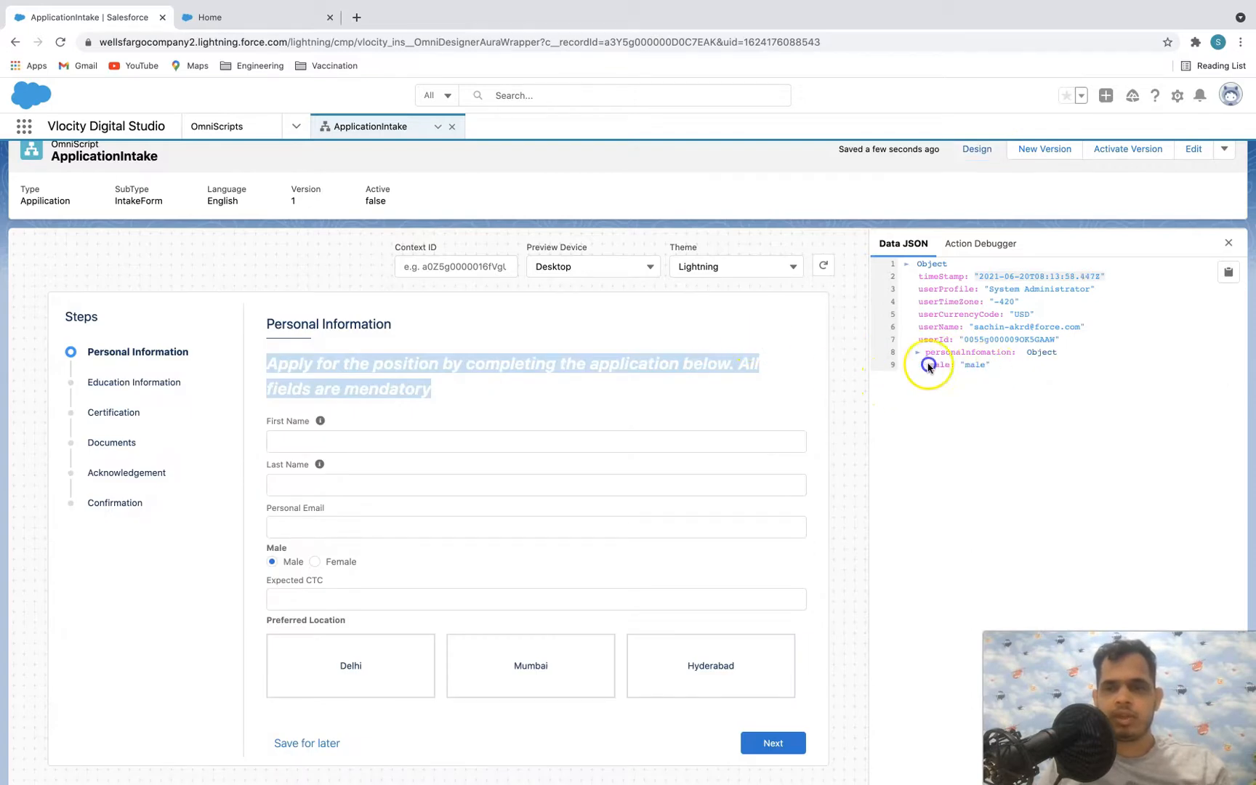
left_click(362, 439)
left_click(983, 440)
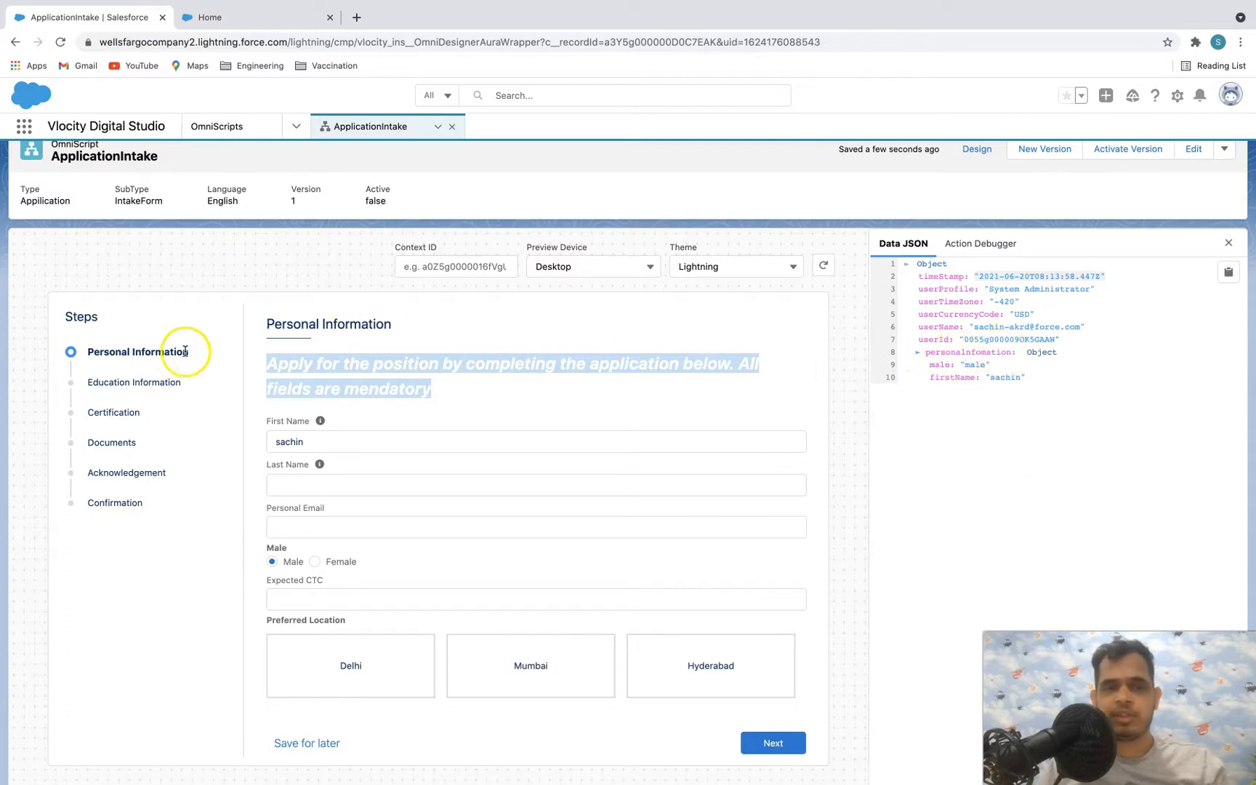
- Enter the applicant's last name in the preview and select Delhi and Mumbai as preferred locations
left_click(333, 482)
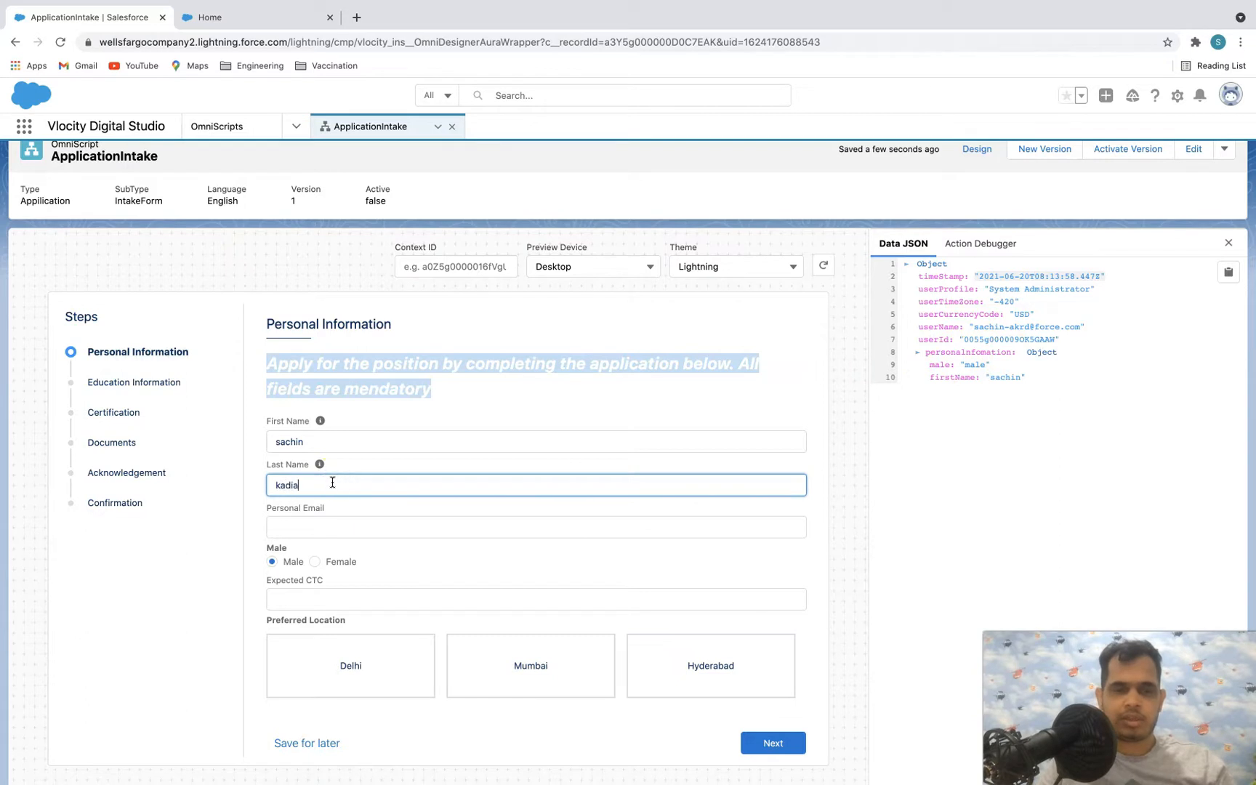
left_click(348, 464)
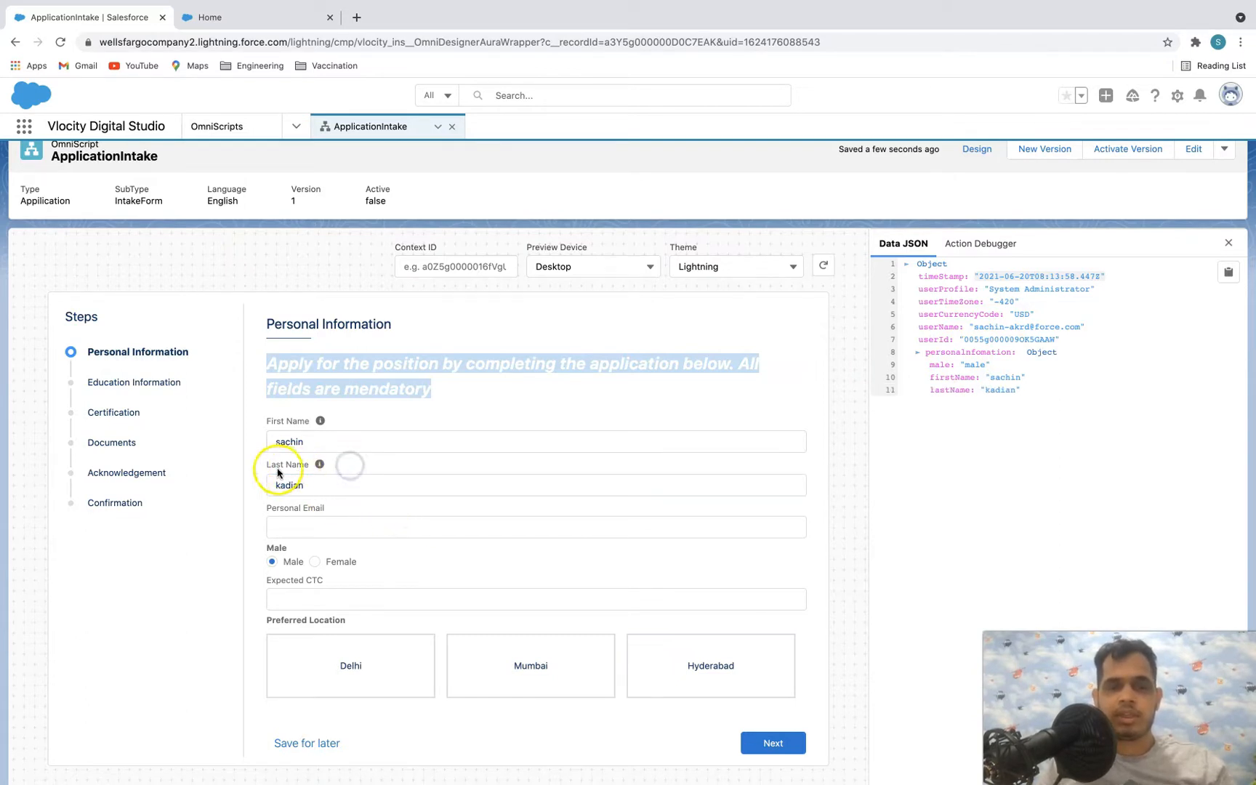
left_click(1056, 391)
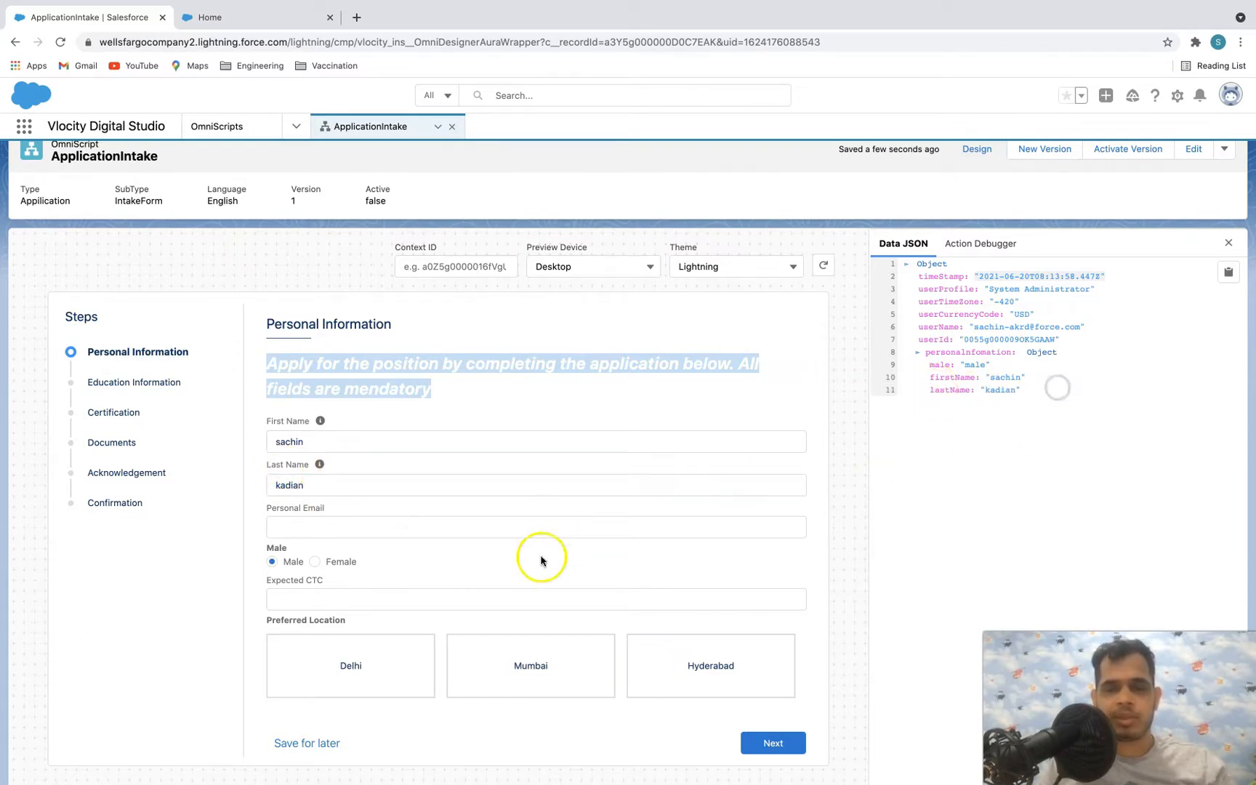
left_click(349, 672)
left_click(534, 662)
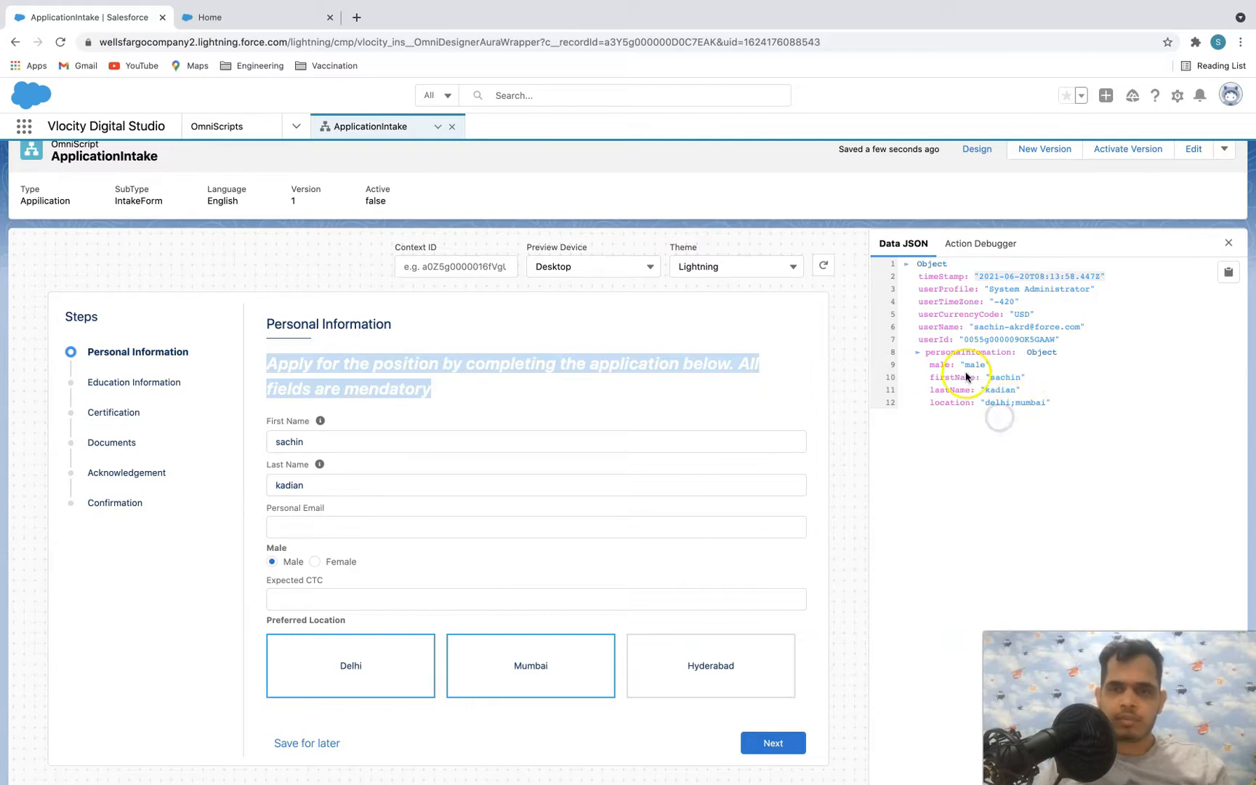
- Return from the preview to the OmniScript's design view and locate the empty Education Information step
scroll(966, 377, "up", 1)
left_click(977, 173)
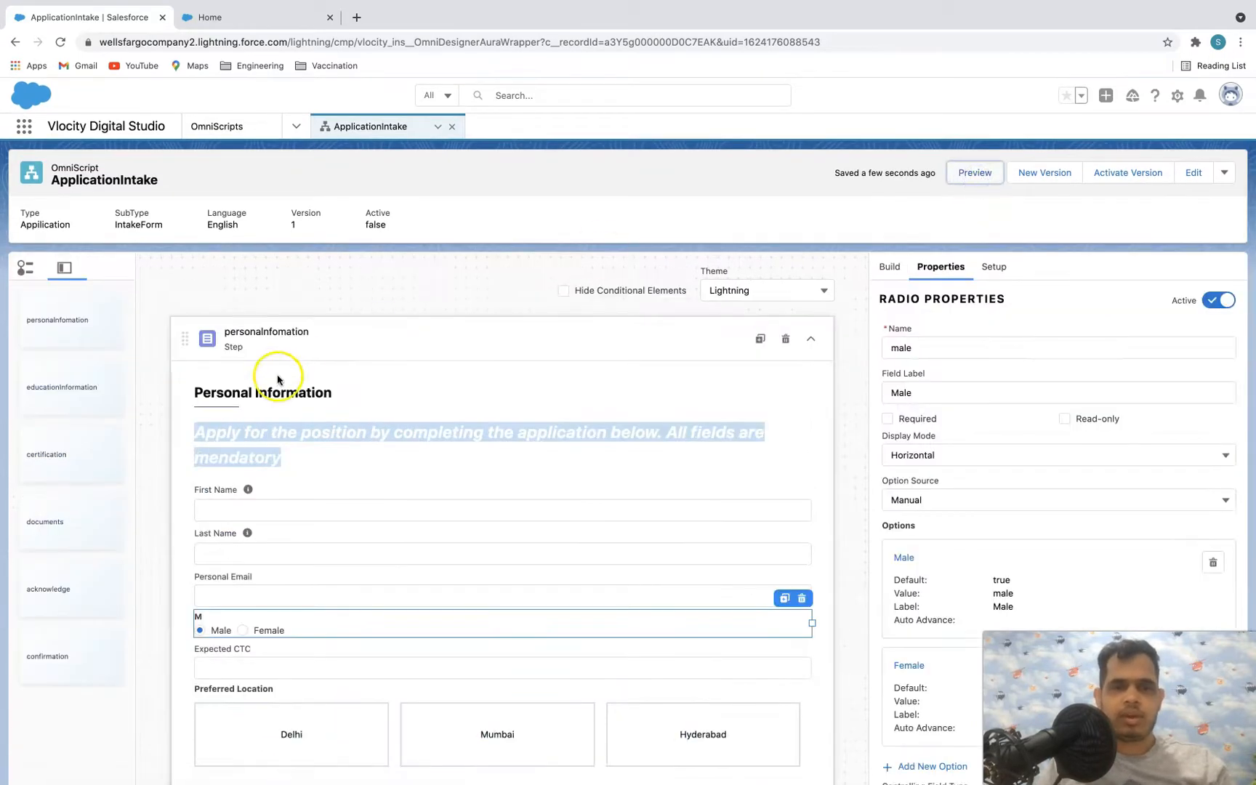
scroll(441, 421, "down", 3)
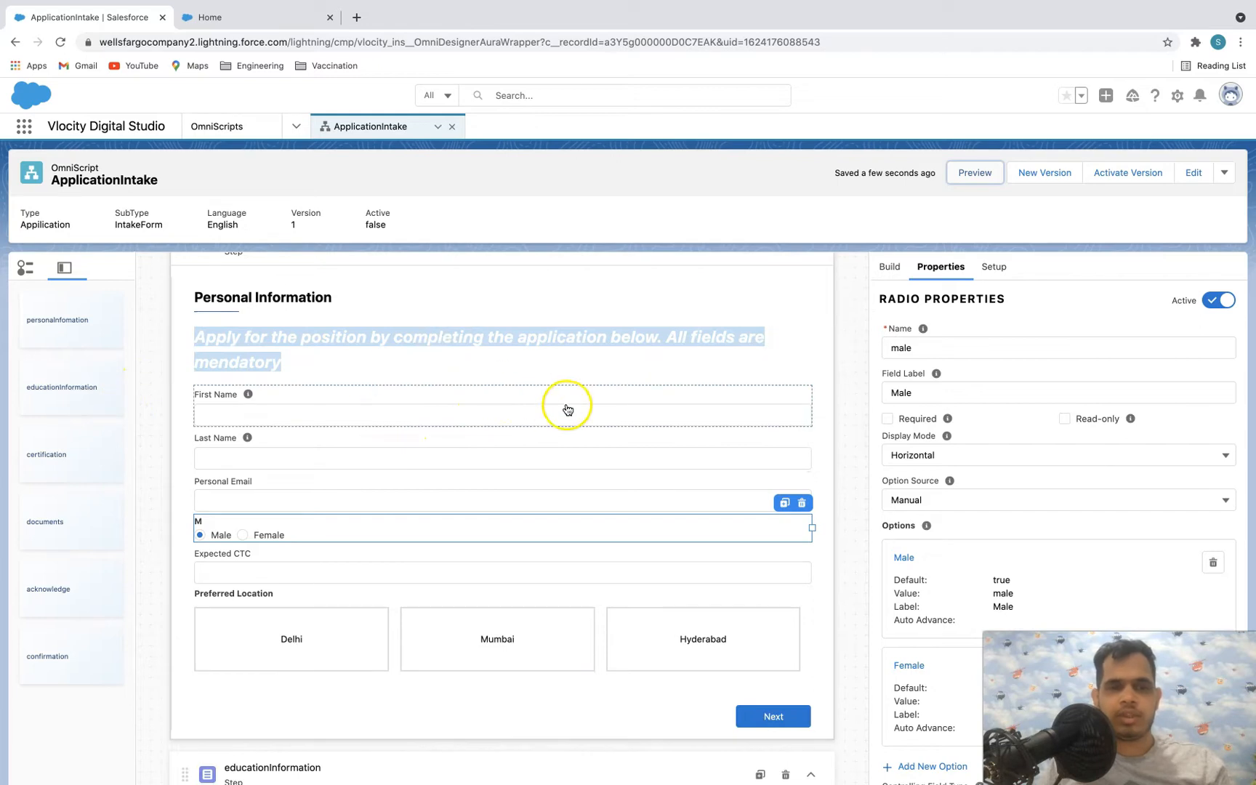
scroll(568, 409, "up", 3)
scroll(552, 365, "down", 15)
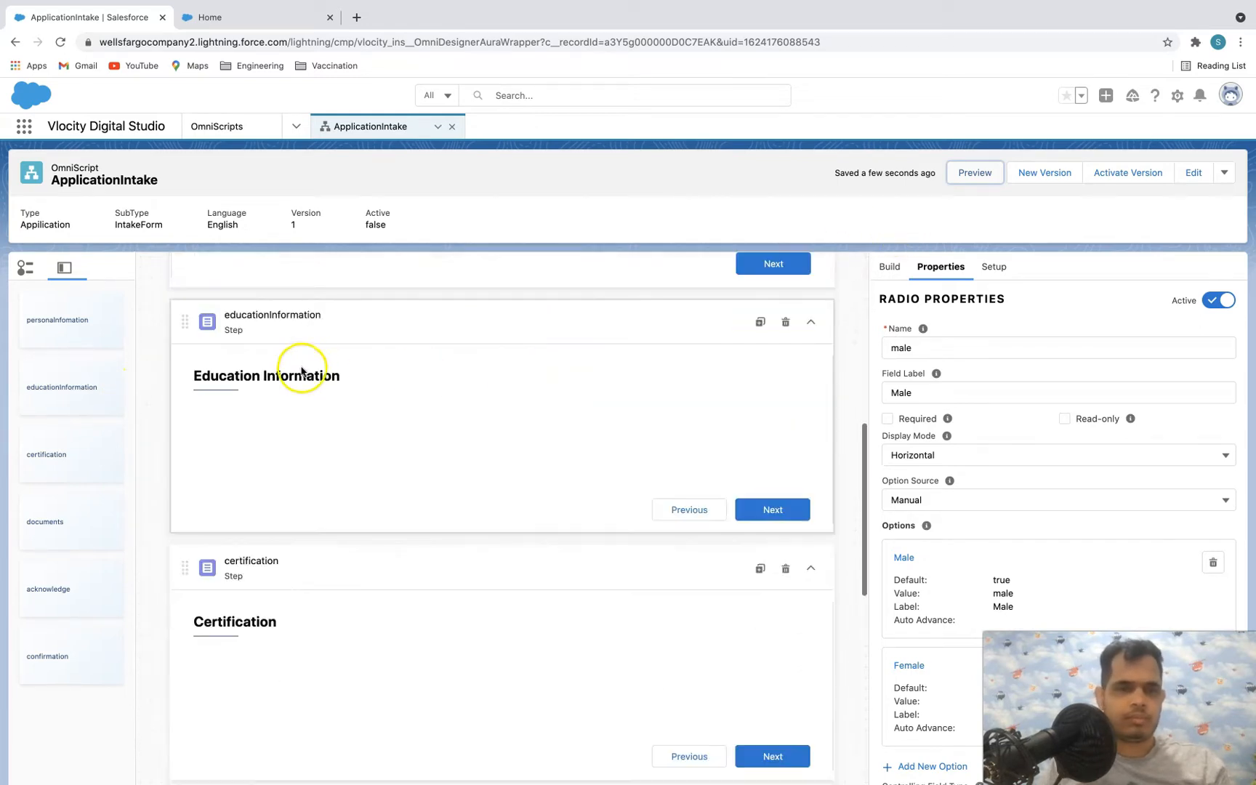
scroll(496, 385, "down", 1)
- Switch to the published sample form, enter dsf as the First Name, and advance to its Education Information step
left_click(276, 14)
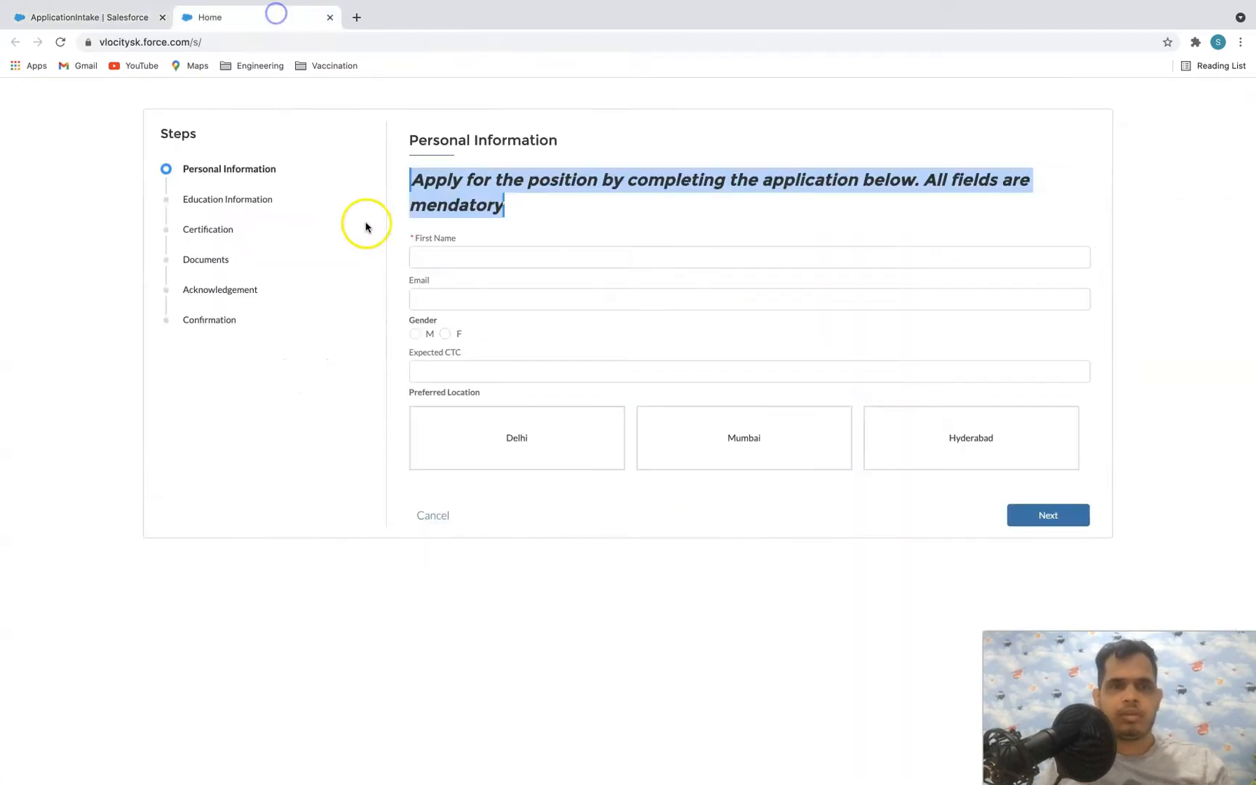
left_click(651, 259)
type("dsf")
left_click(1067, 514)
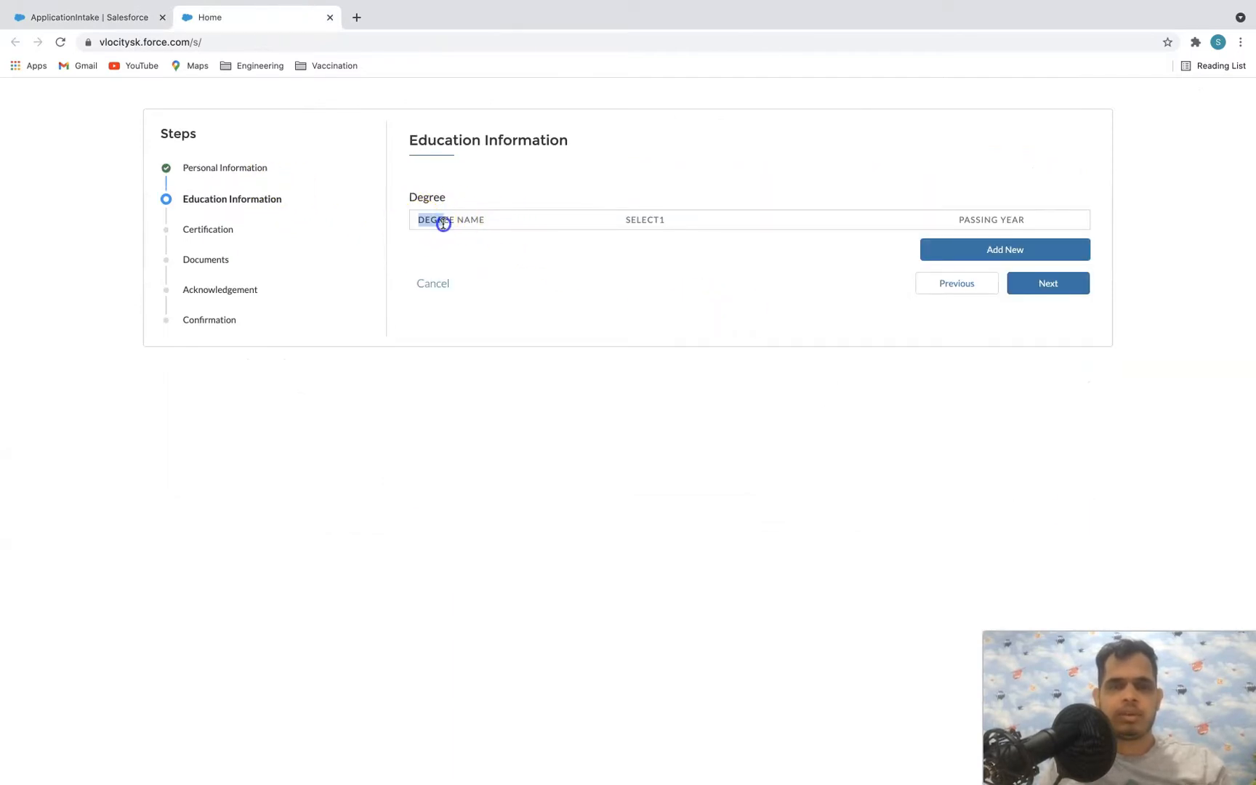
- Switch back to the ApplicationIntake designer and add an Edit Block element to the Education Information step
left_click(112, 22)
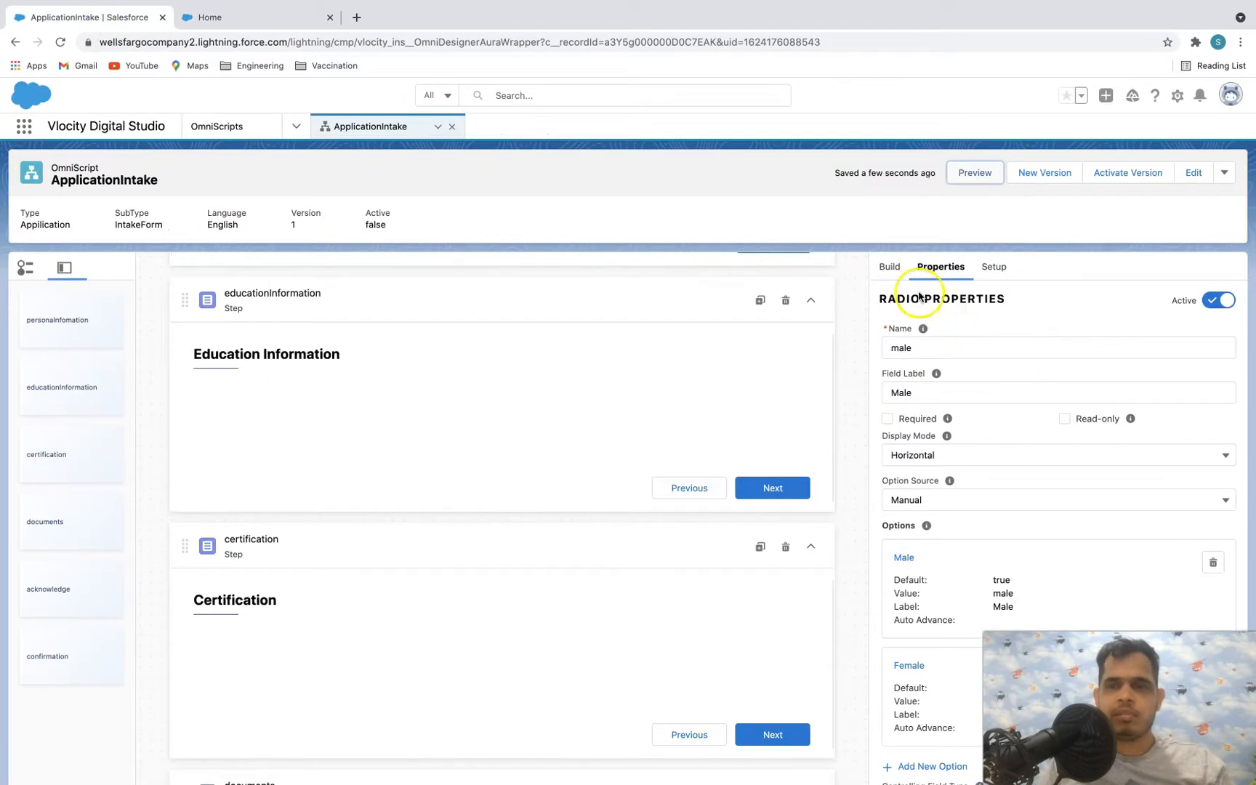
left_click(892, 269)
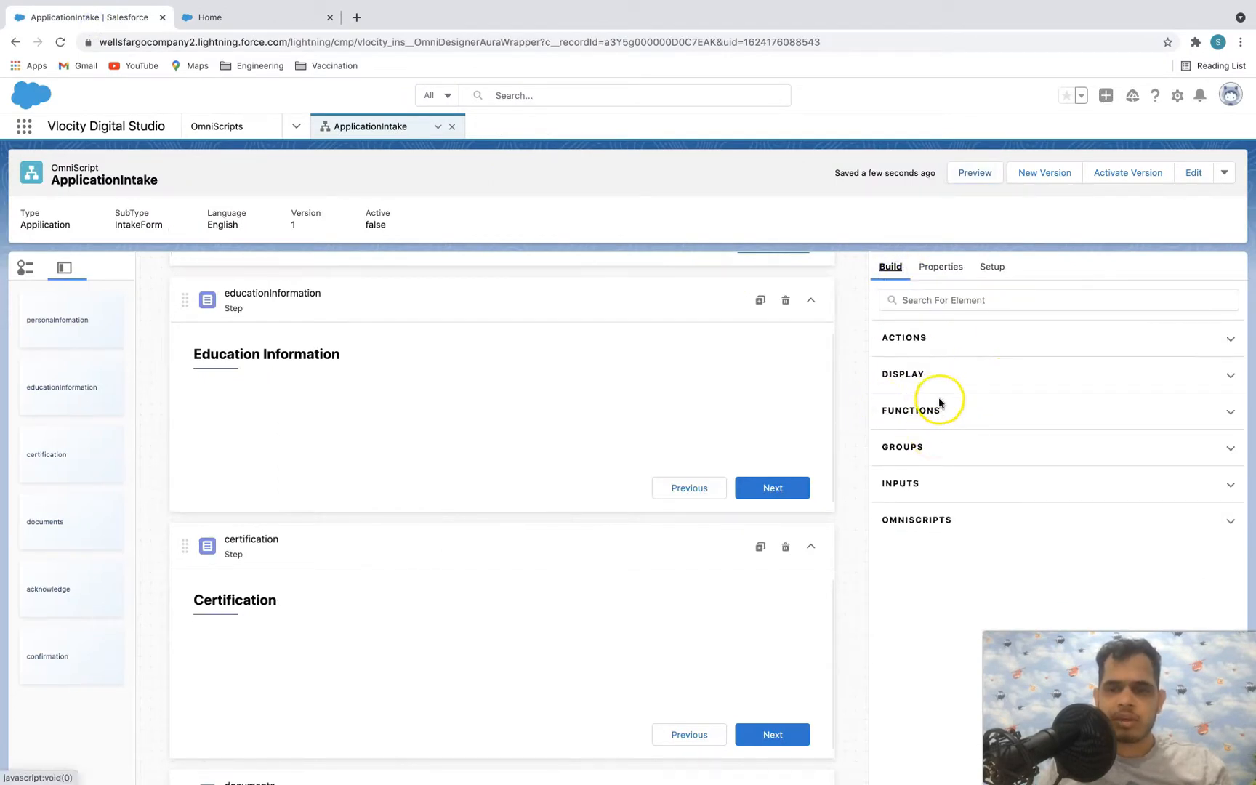
left_click(914, 447)
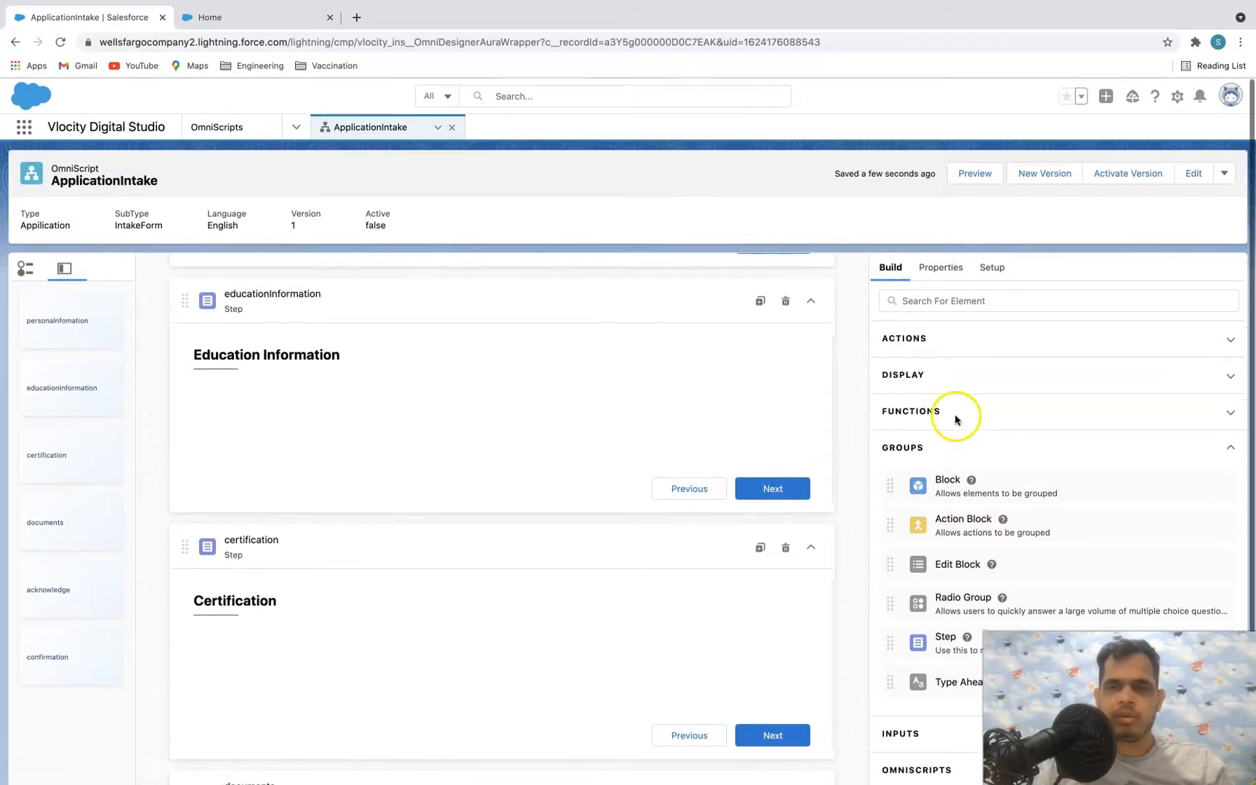
left_click(930, 300)
left_click_drag(946, 564, 561, 439)
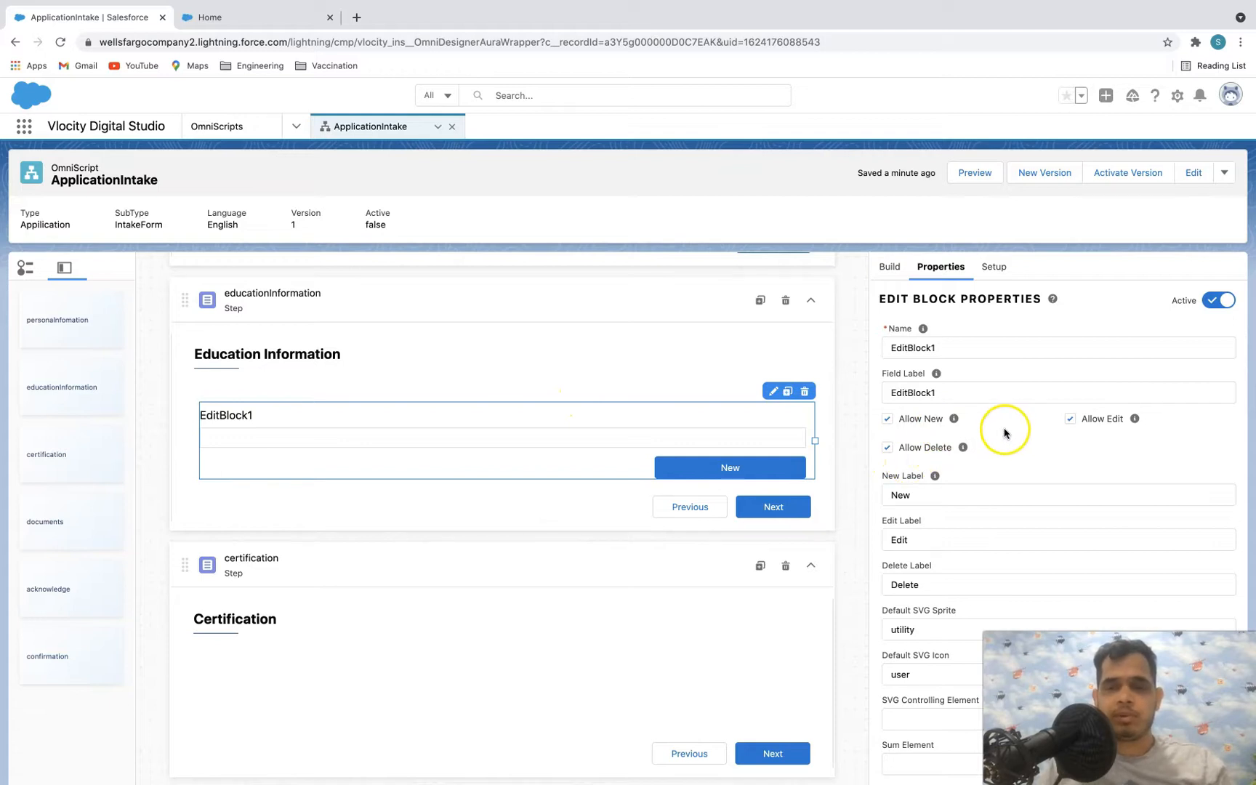
- Examine the new edit block's properties, including its name, action labels, select mode, edit block mode and maximum number of elements
left_click(892, 348)
left_click(951, 392)
double_click(951, 391)
scroll(1018, 435, "down", 1)
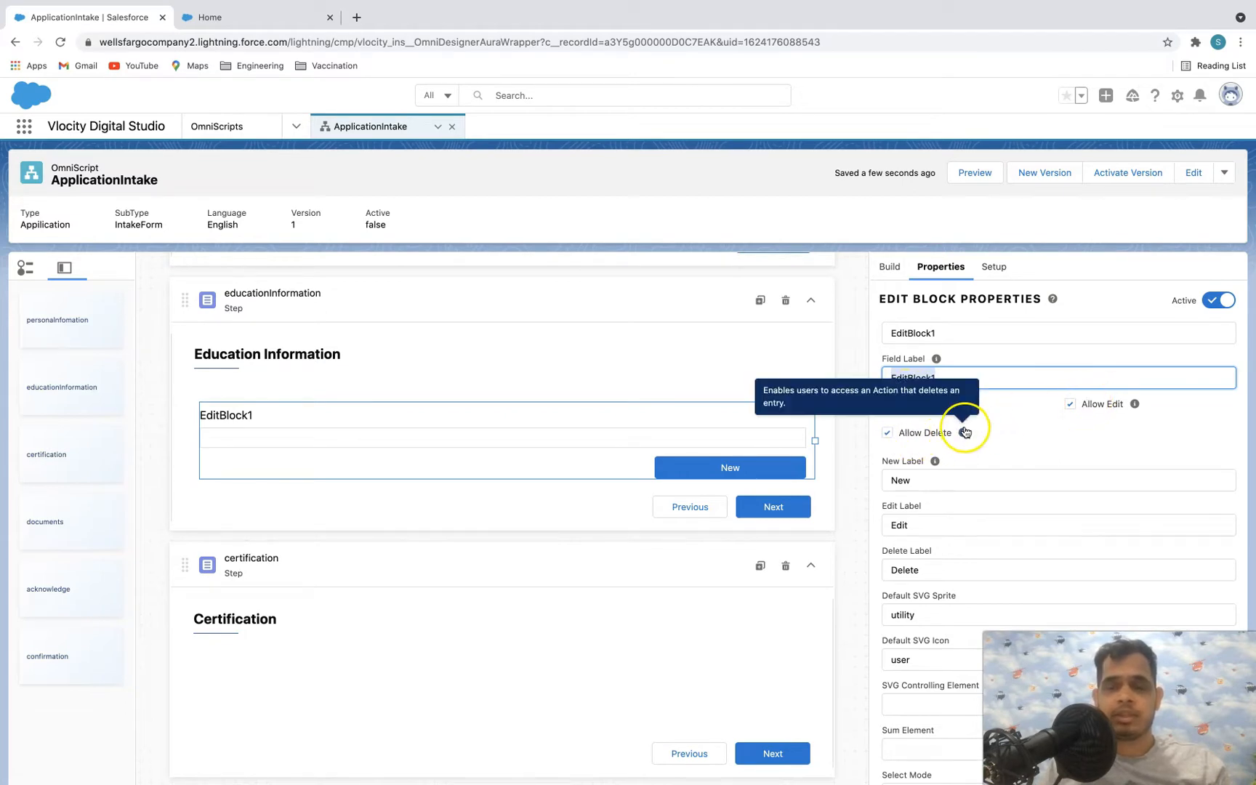
left_click(904, 451)
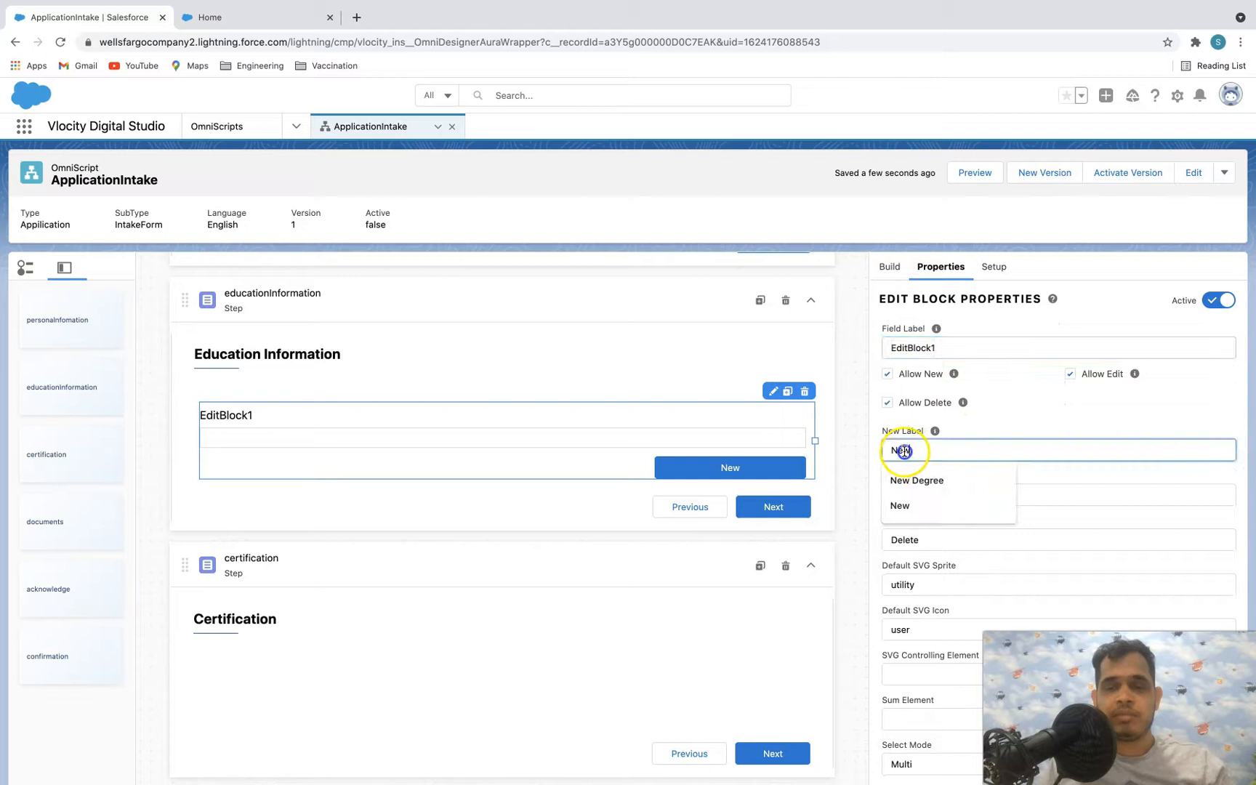
left_click(981, 433)
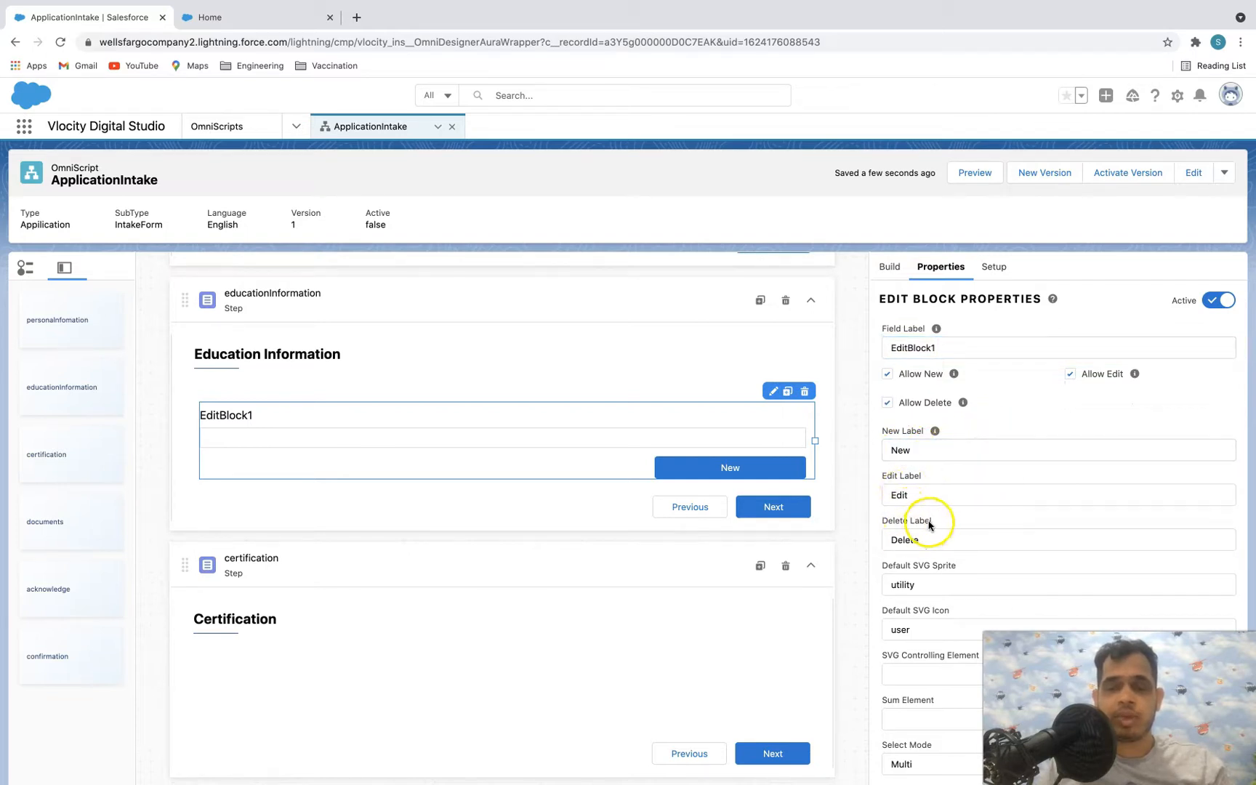
scroll(950, 538, "down", 5)
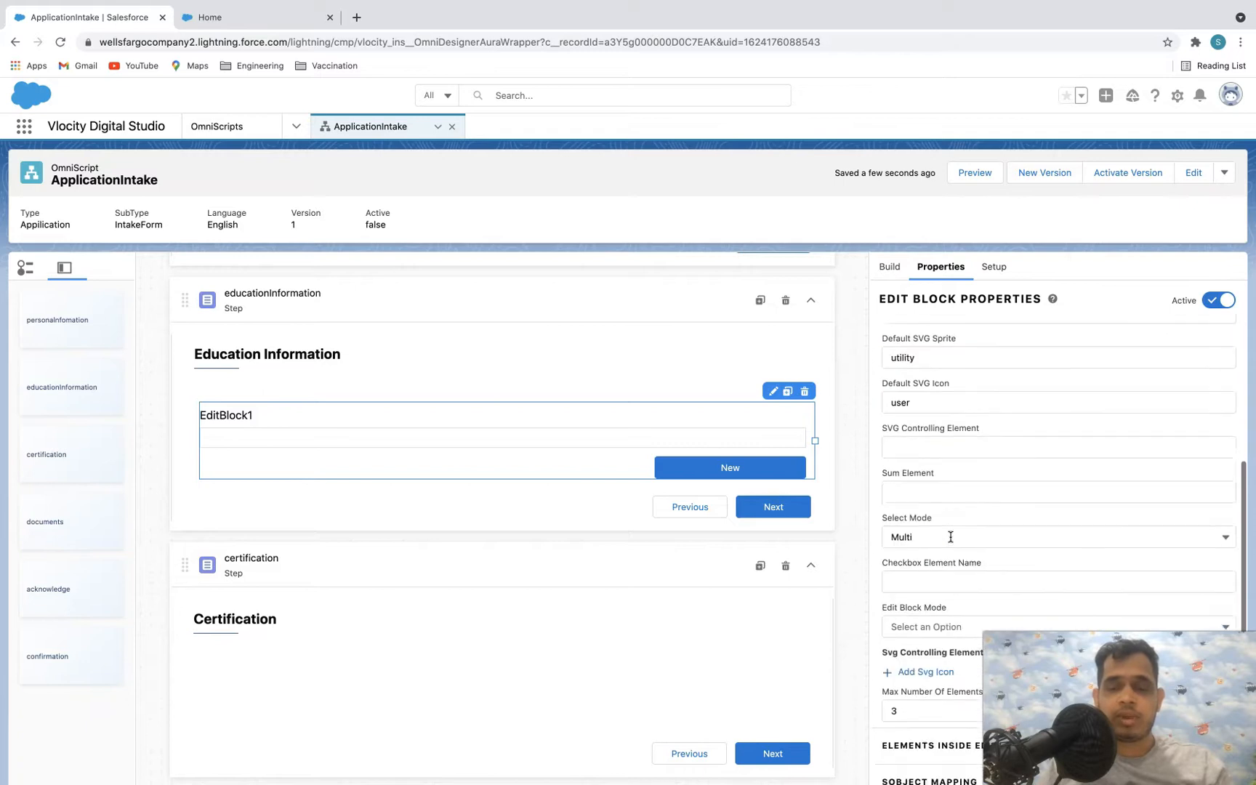
scroll(999, 543, "down", 1)
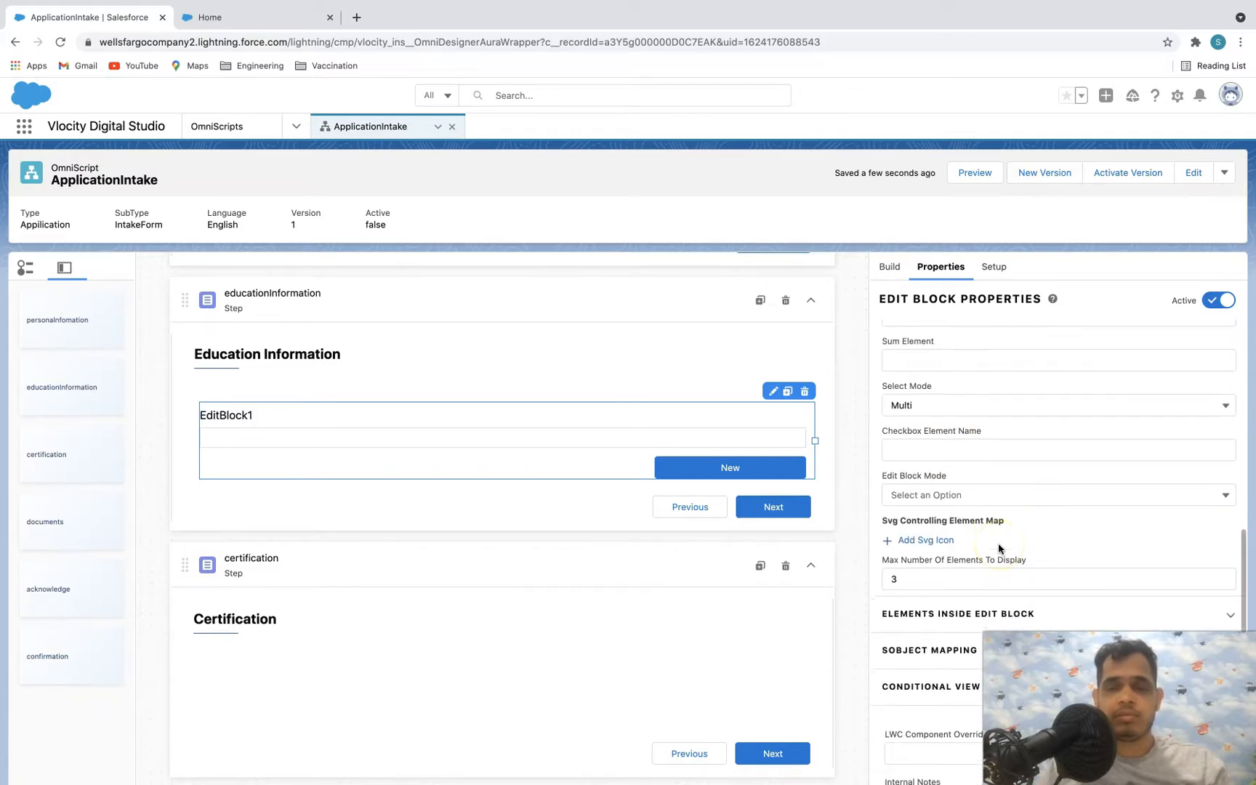
scroll(999, 543, "up", 6)
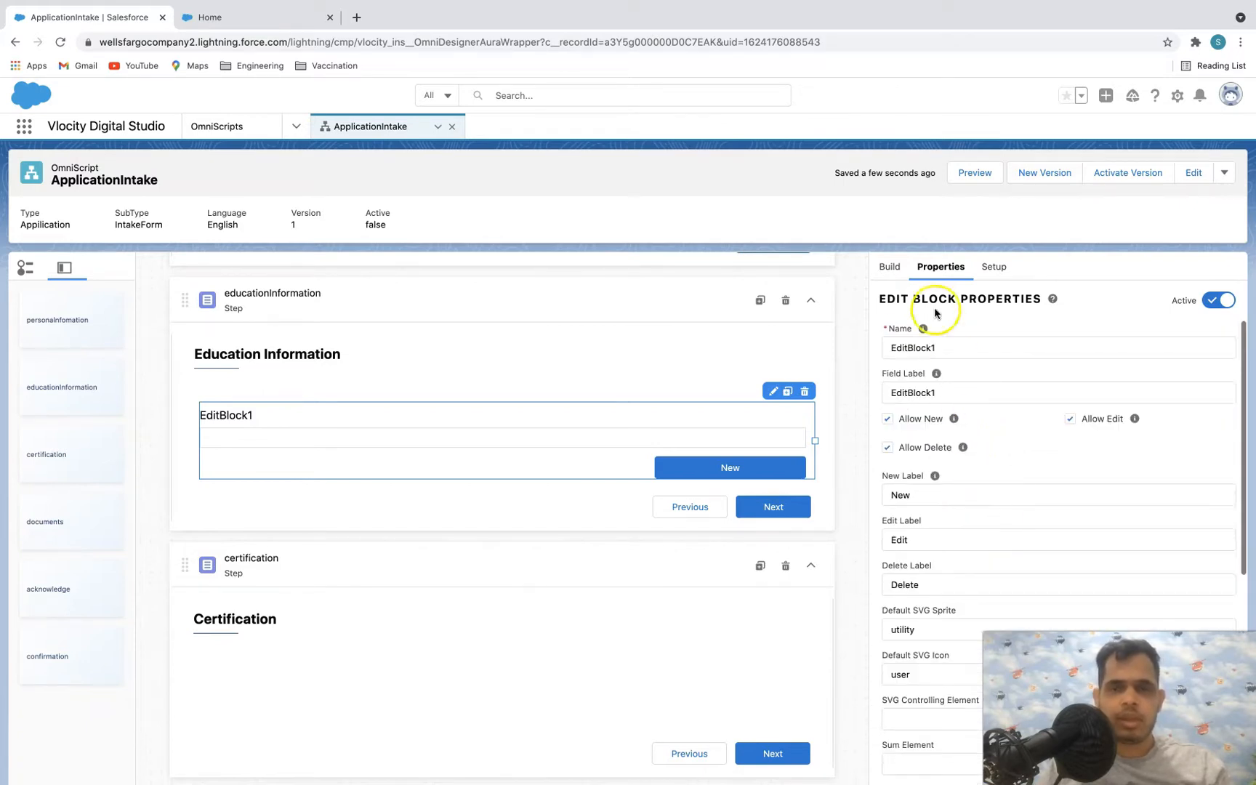
- Open a new degree entry in the published sample form to examine the fields it contains
left_click(893, 267)
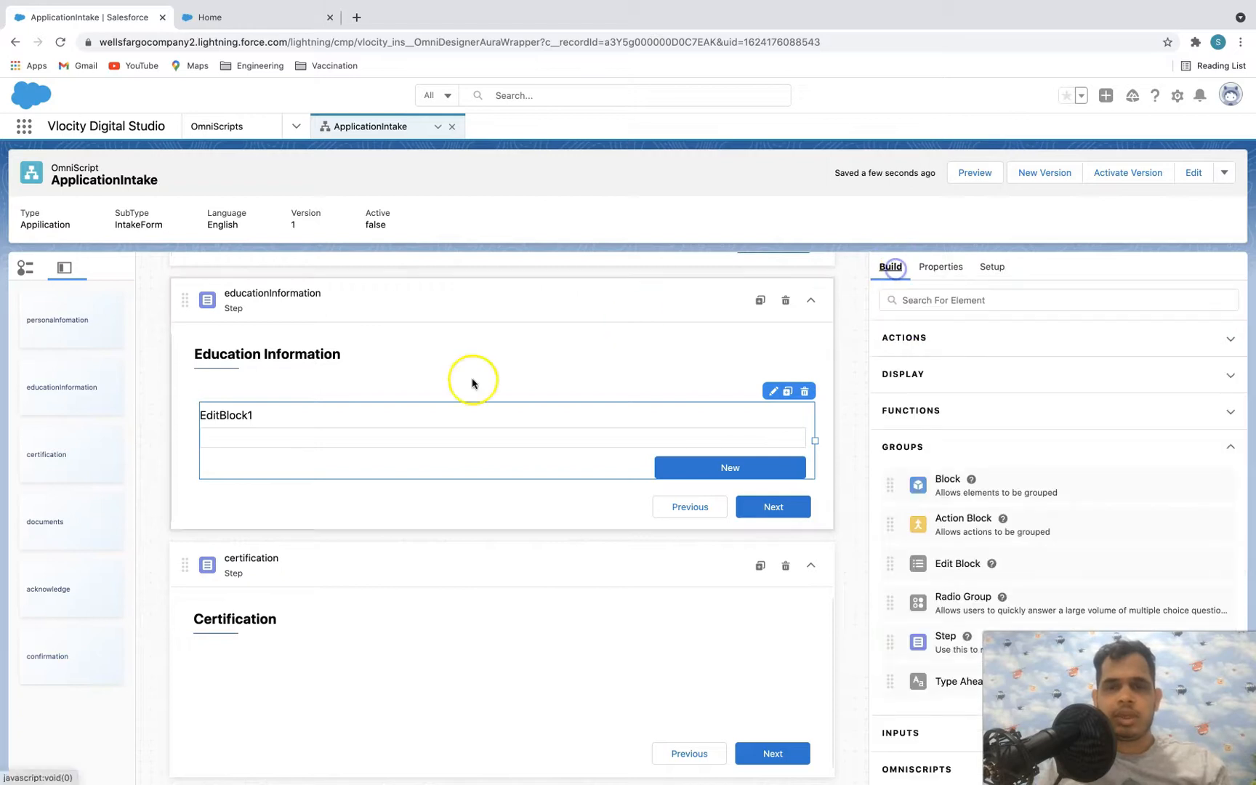
left_click(247, 19)
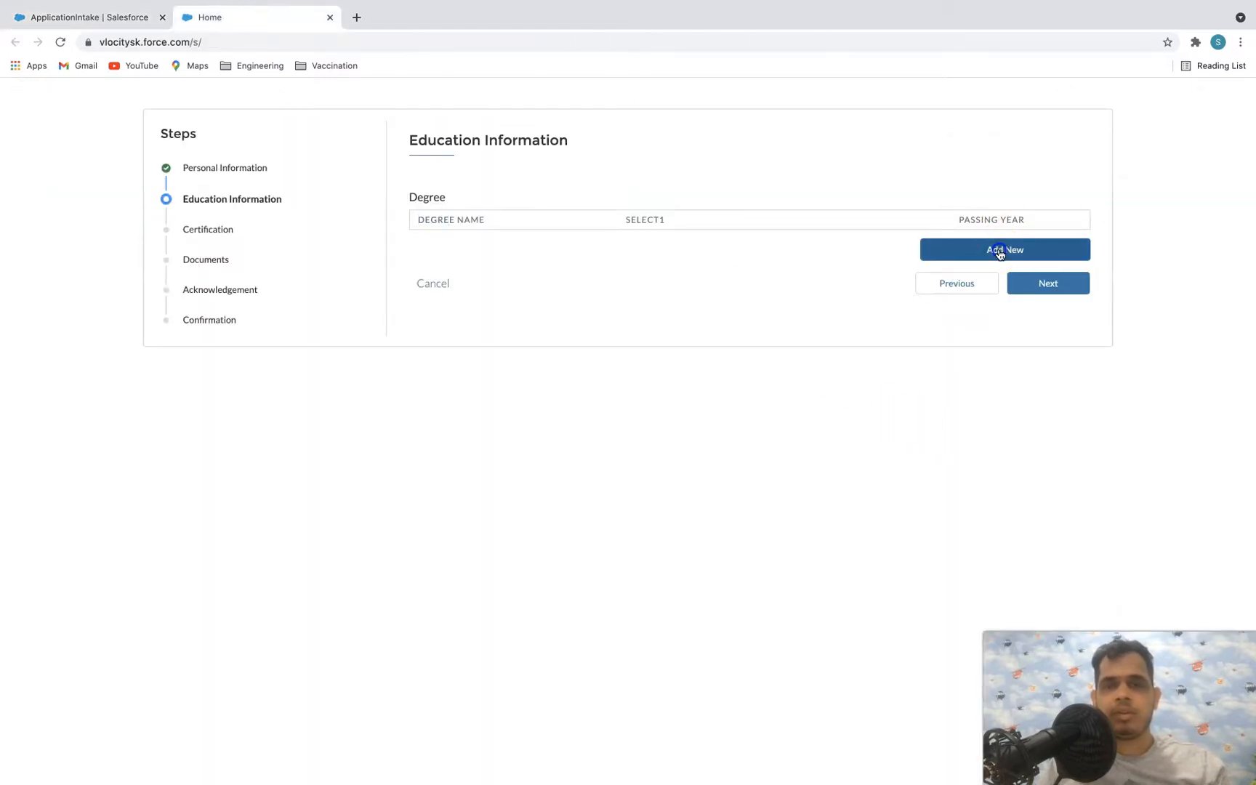
left_click(1000, 249)
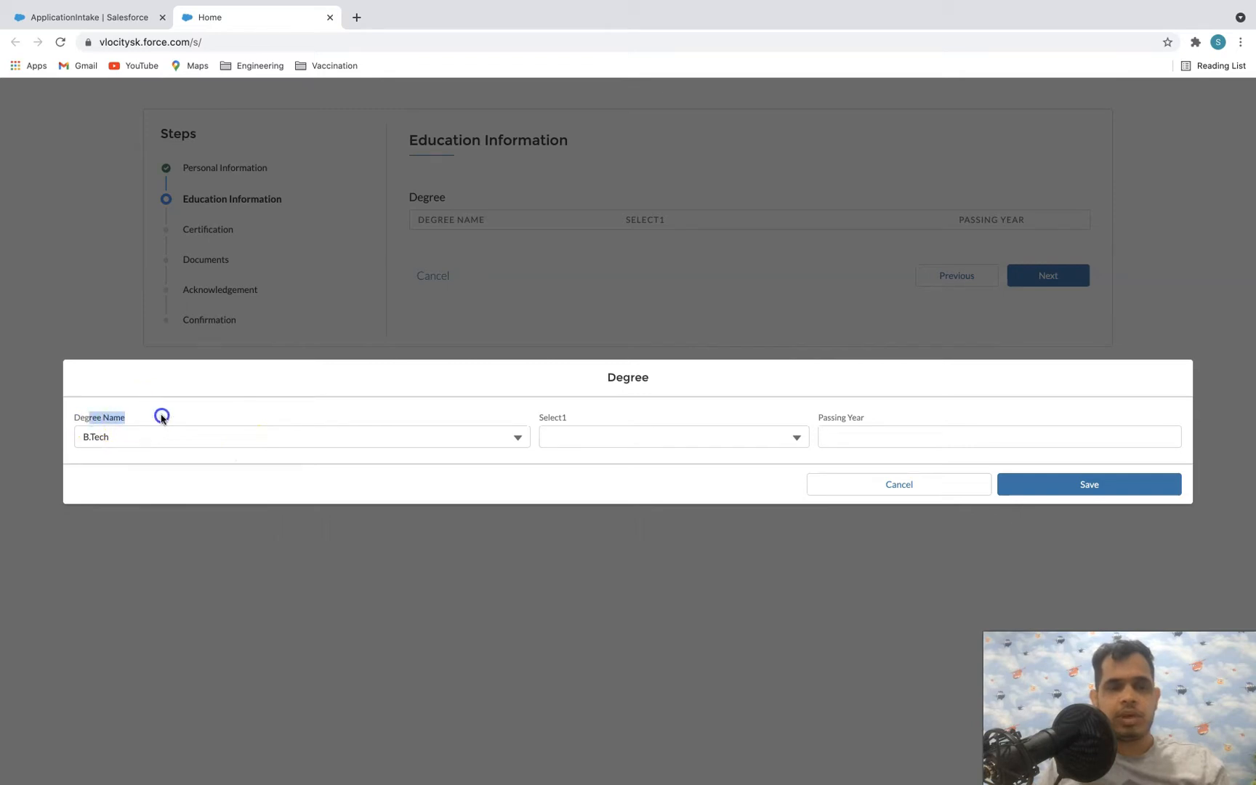
- Return to the ApplicationIntake designer and set the edit block's name to degree
left_click(93, 17)
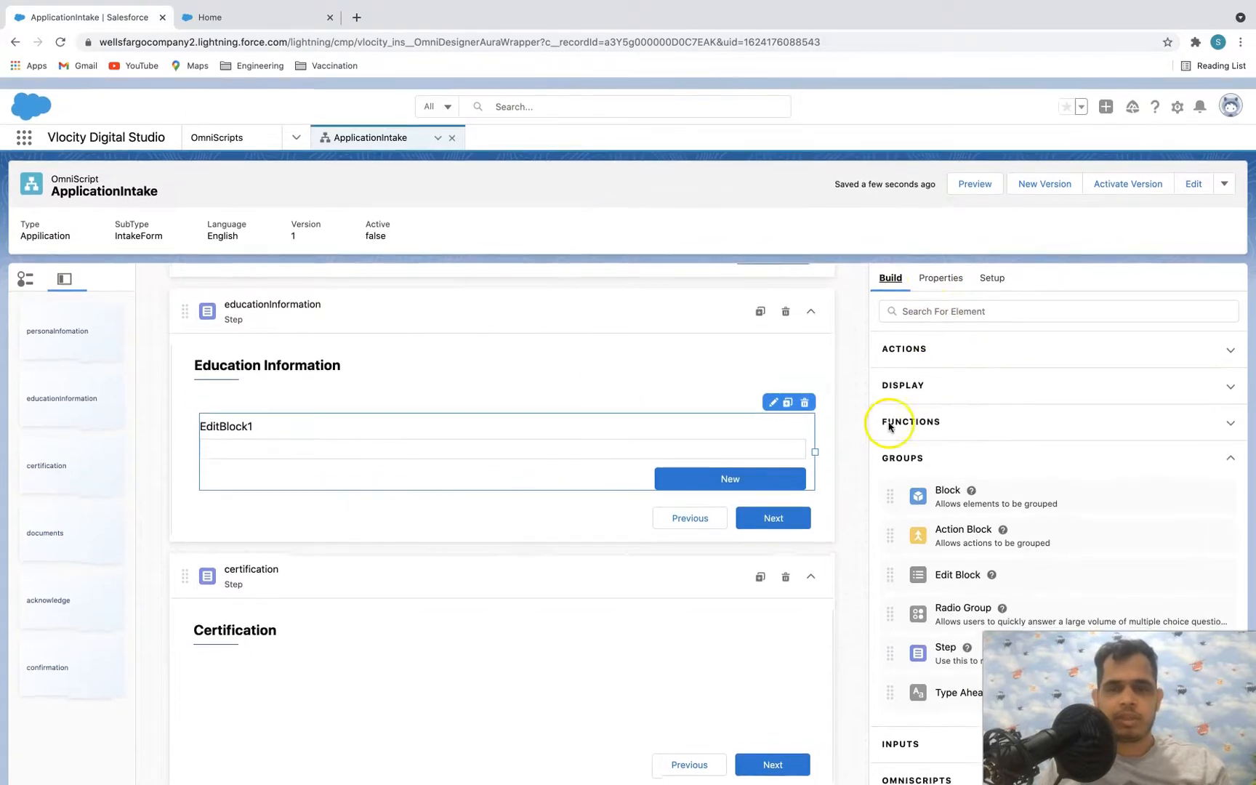
left_click(941, 267)
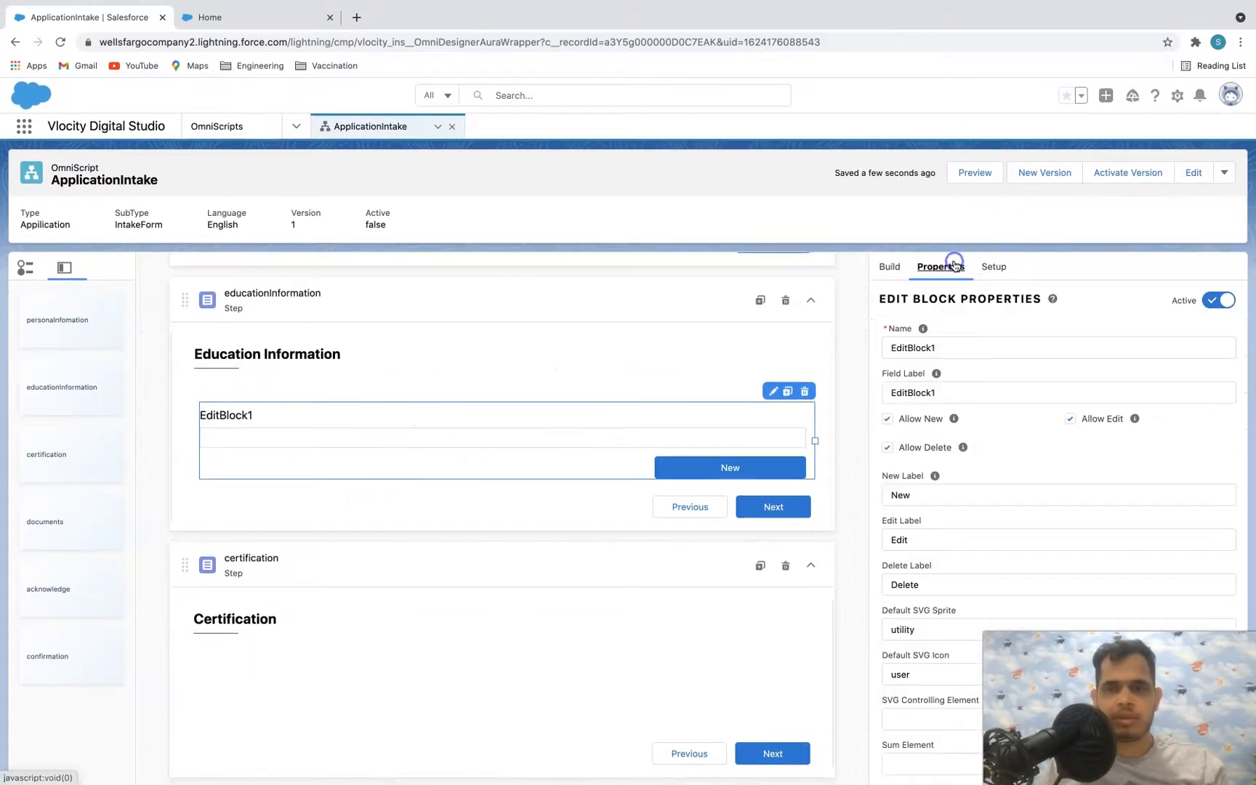
double_click(947, 342)
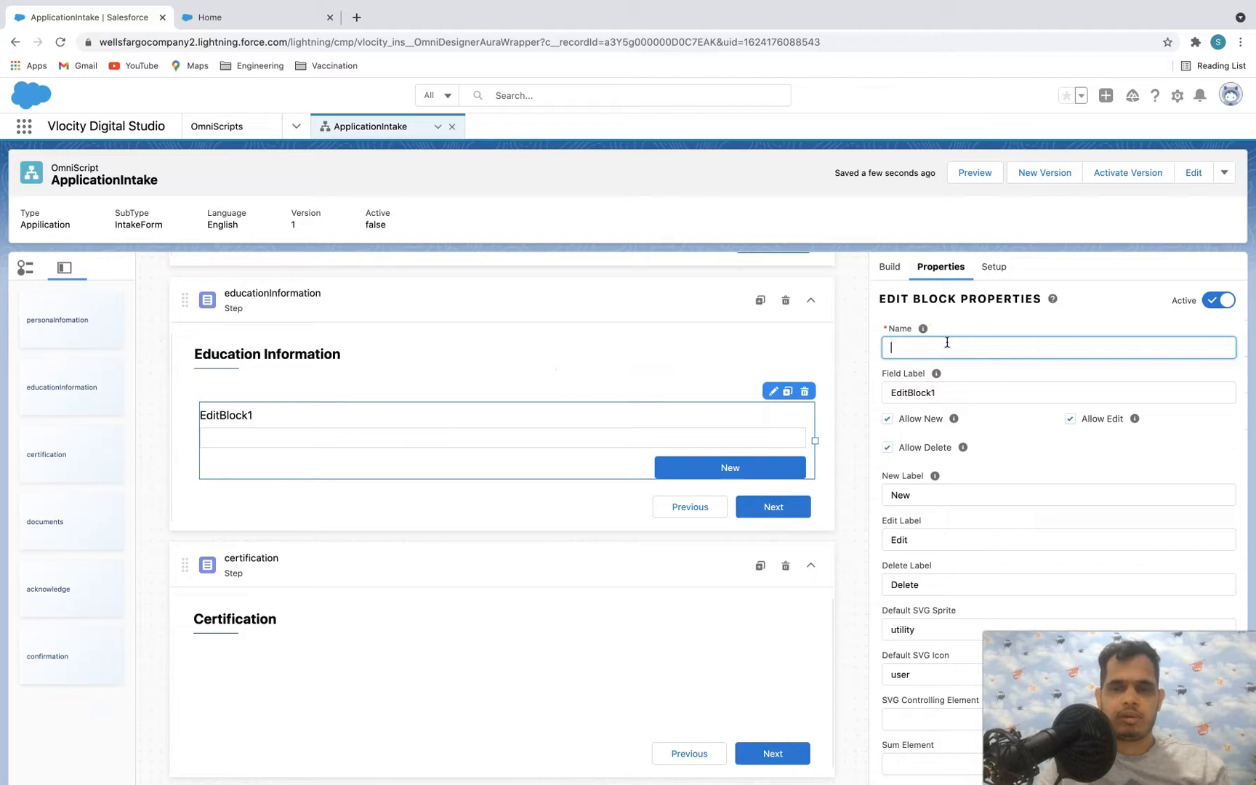
double_click(940, 393)
key("BackSpace")
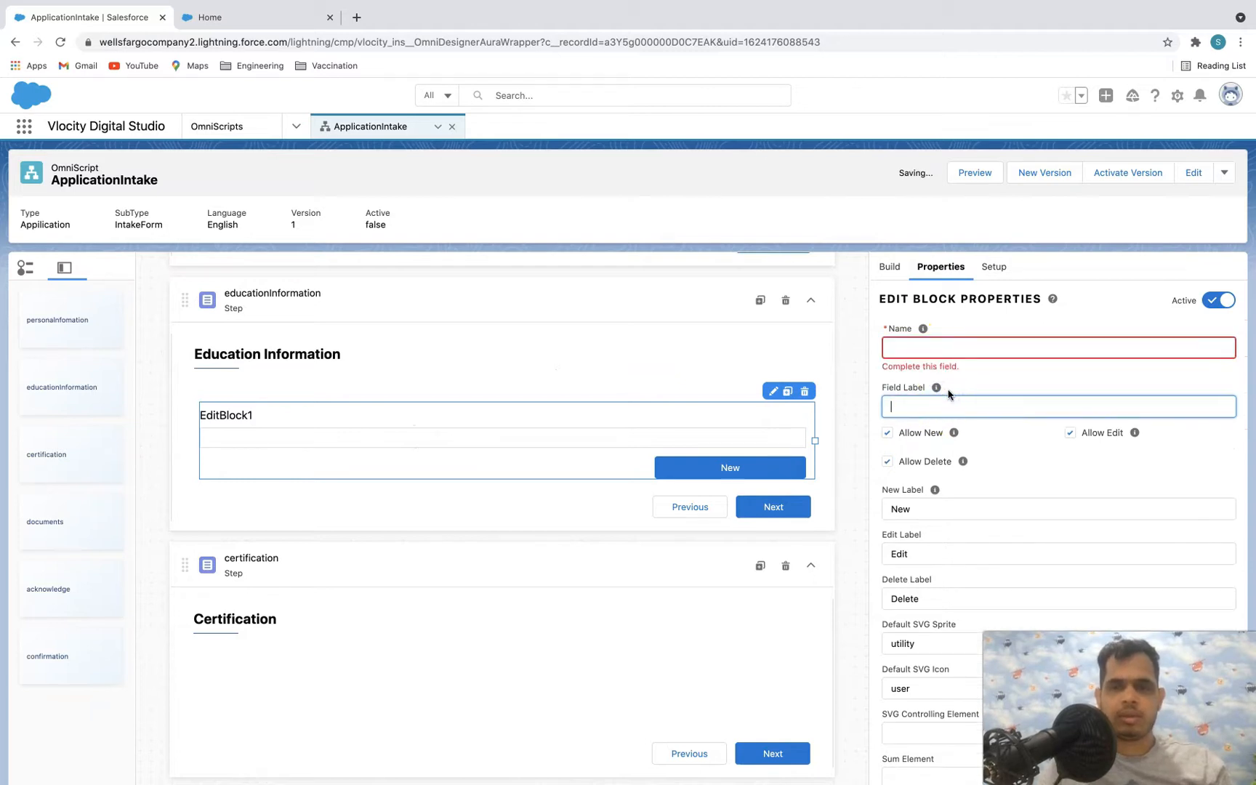
left_click(915, 339)
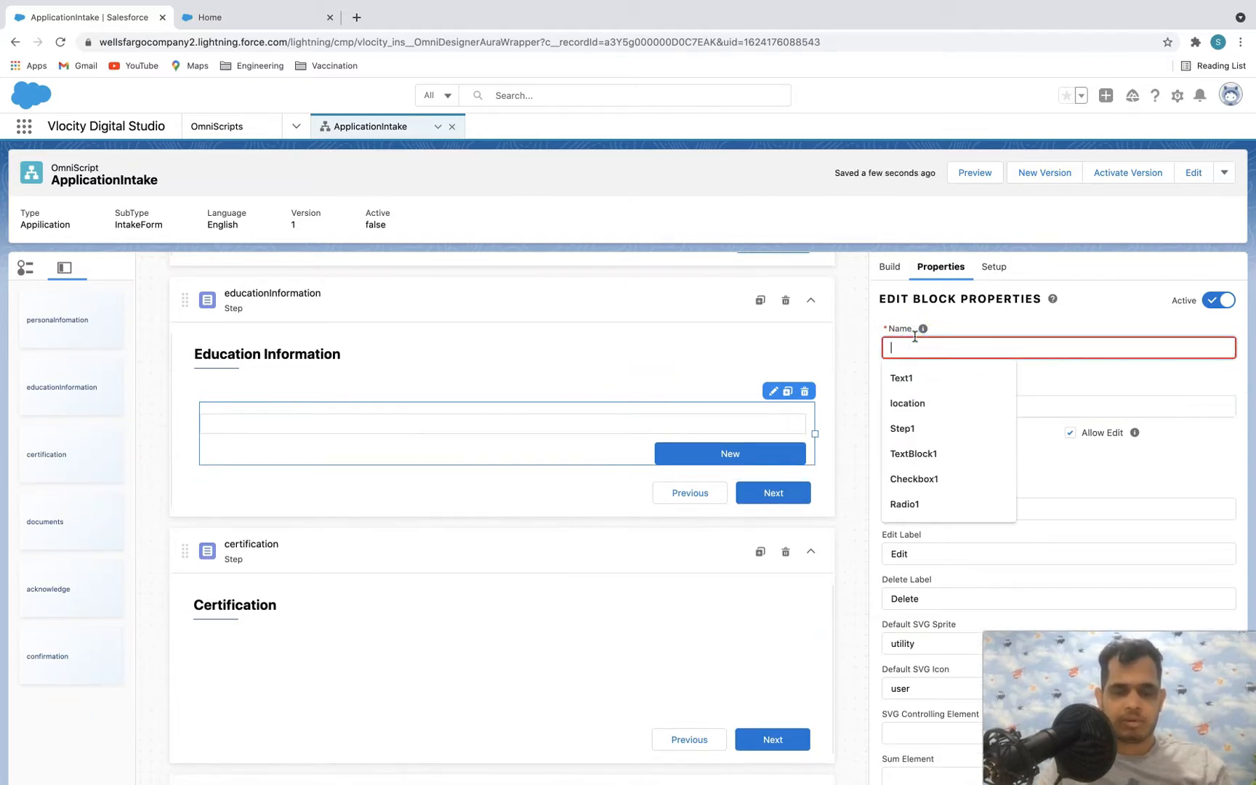
type("d")
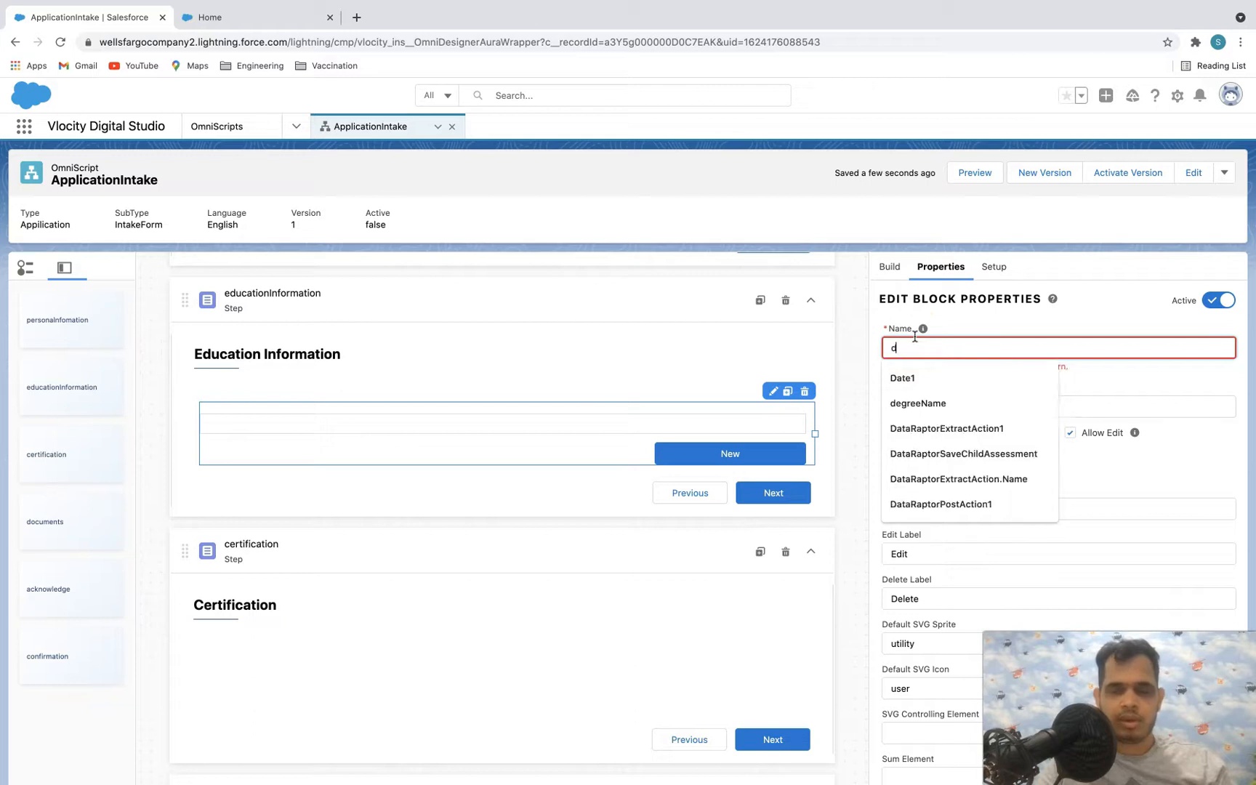
type("egreeName")
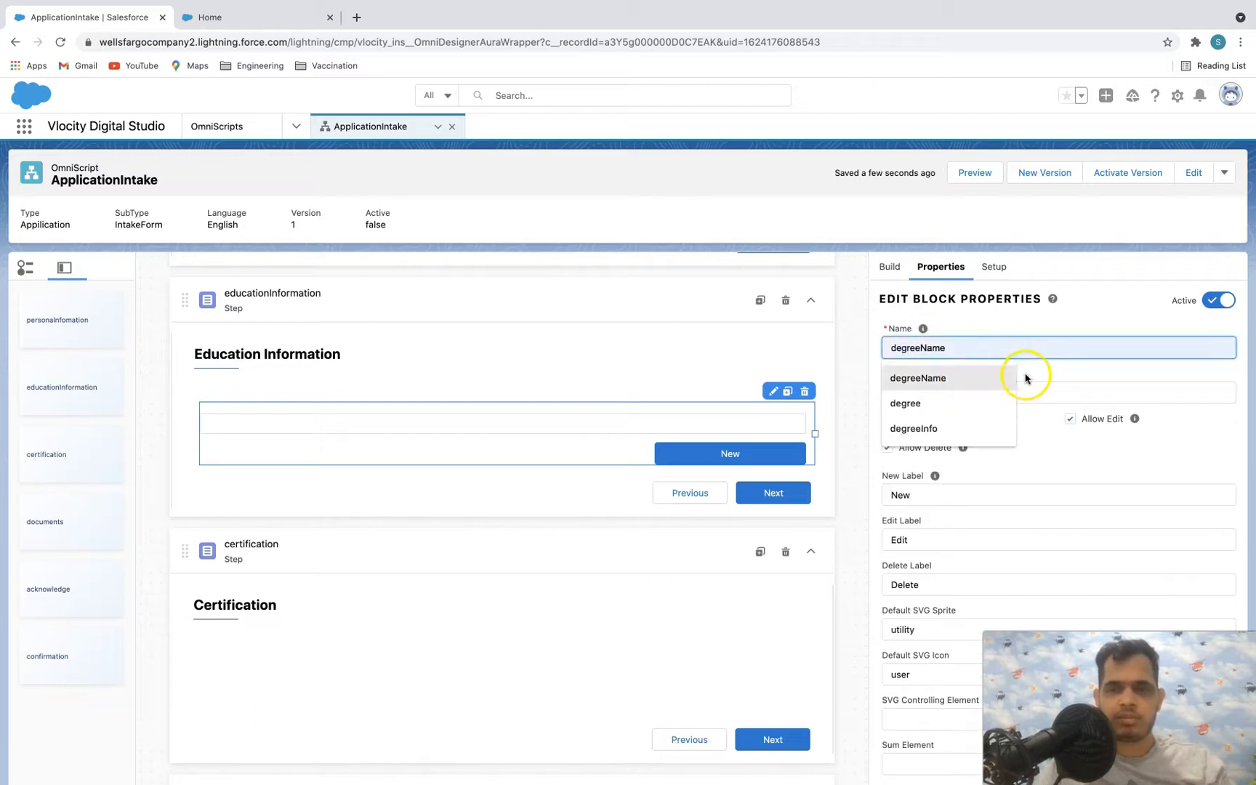
- Set the edit block's field label to Degree
left_click(1046, 391)
type("deg")
key("BackSpace")
key("BackSpace")
key("BackSpace")
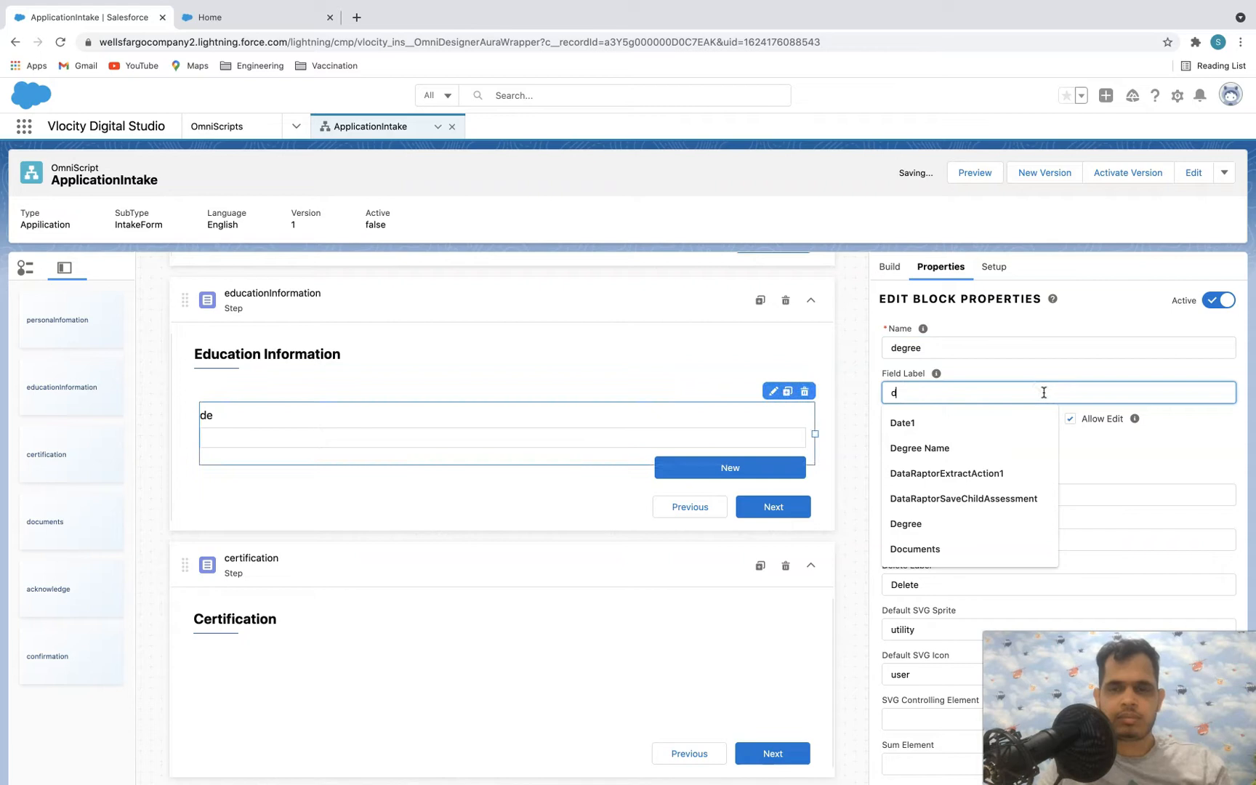
type("Degree")
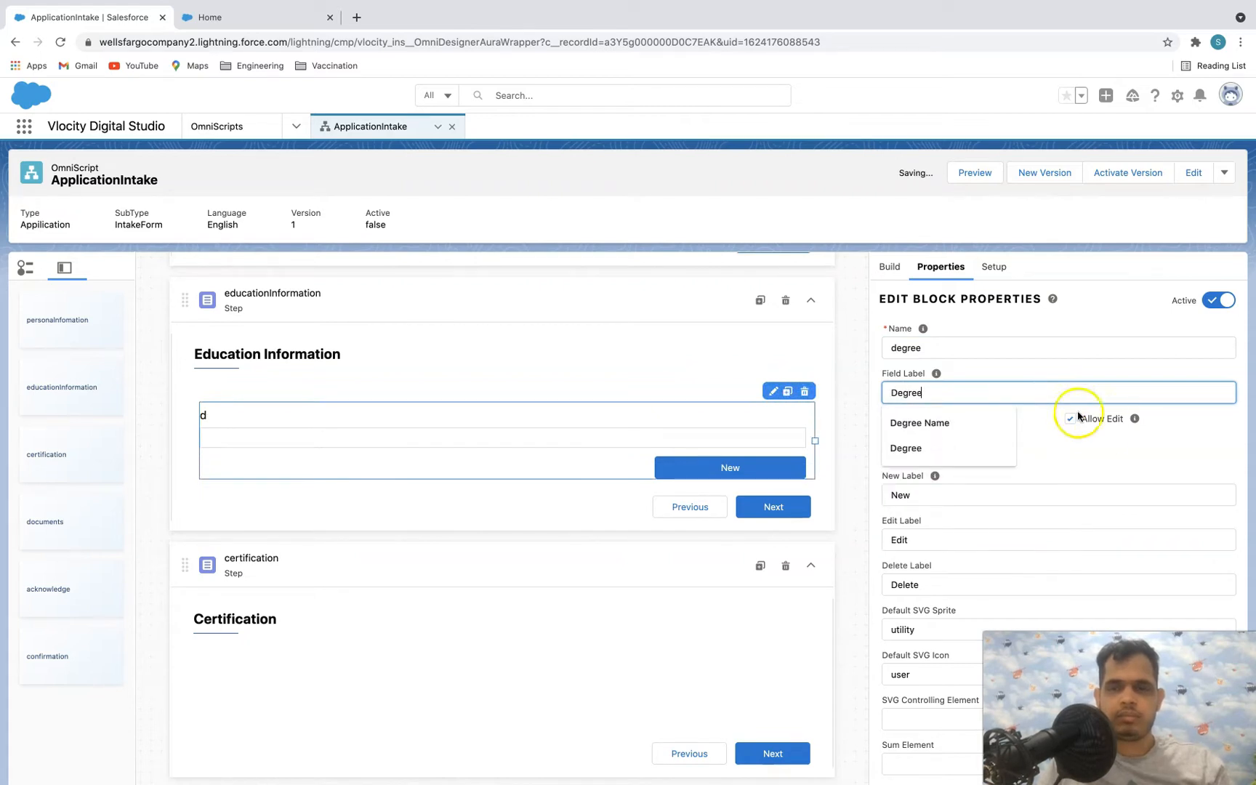
left_click(1106, 436)
scroll(1004, 387, "down", 1)
scroll(955, 337, "up", 1)
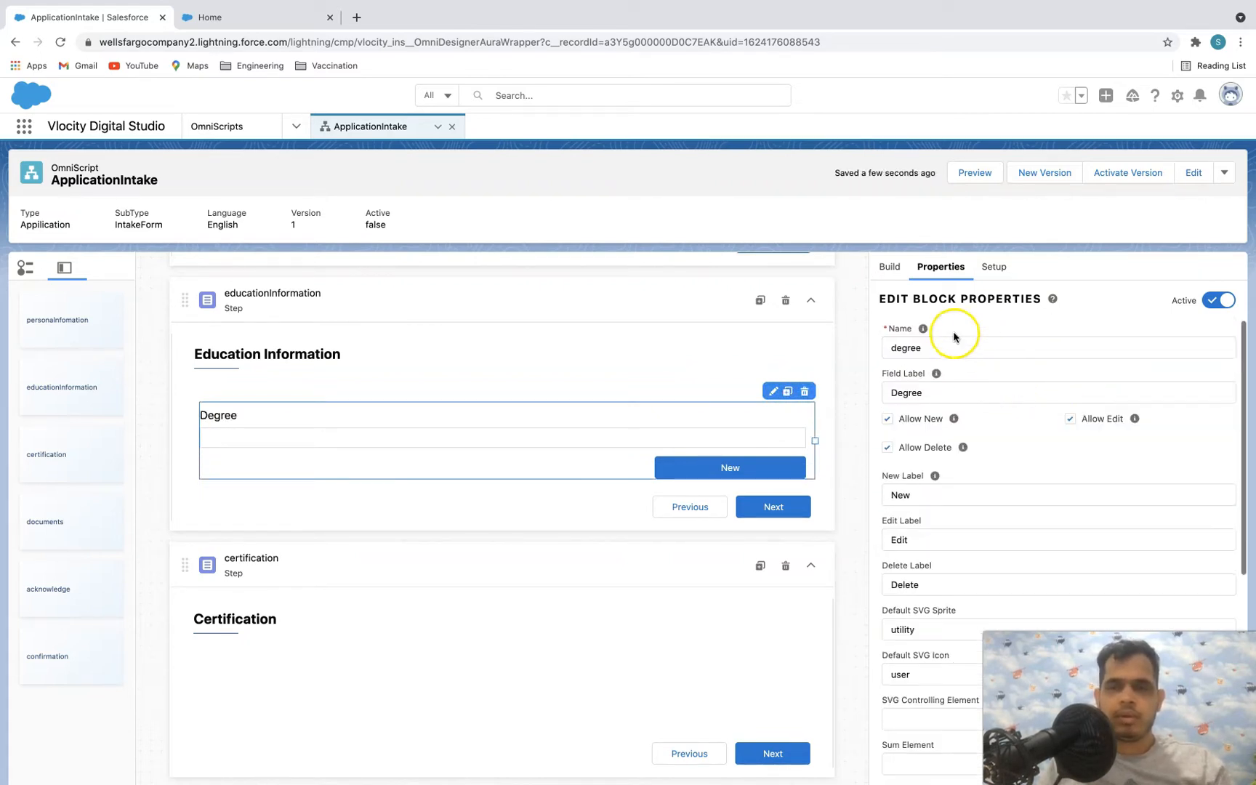
- Start a search among the available OmniScript elements
left_click(890, 266)
left_click(934, 300)
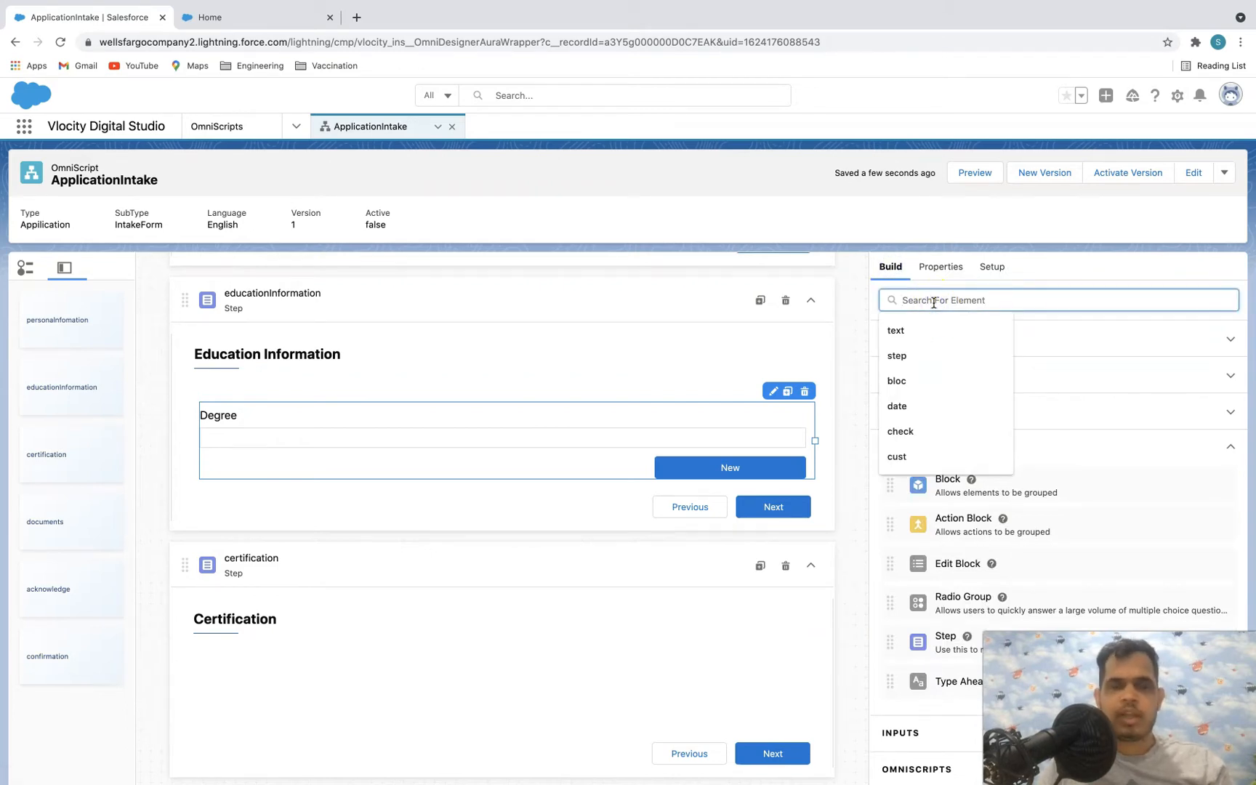
- Find the Text input element and add it to the Education Information step, beneath the Degree edit block
left_click(894, 356)
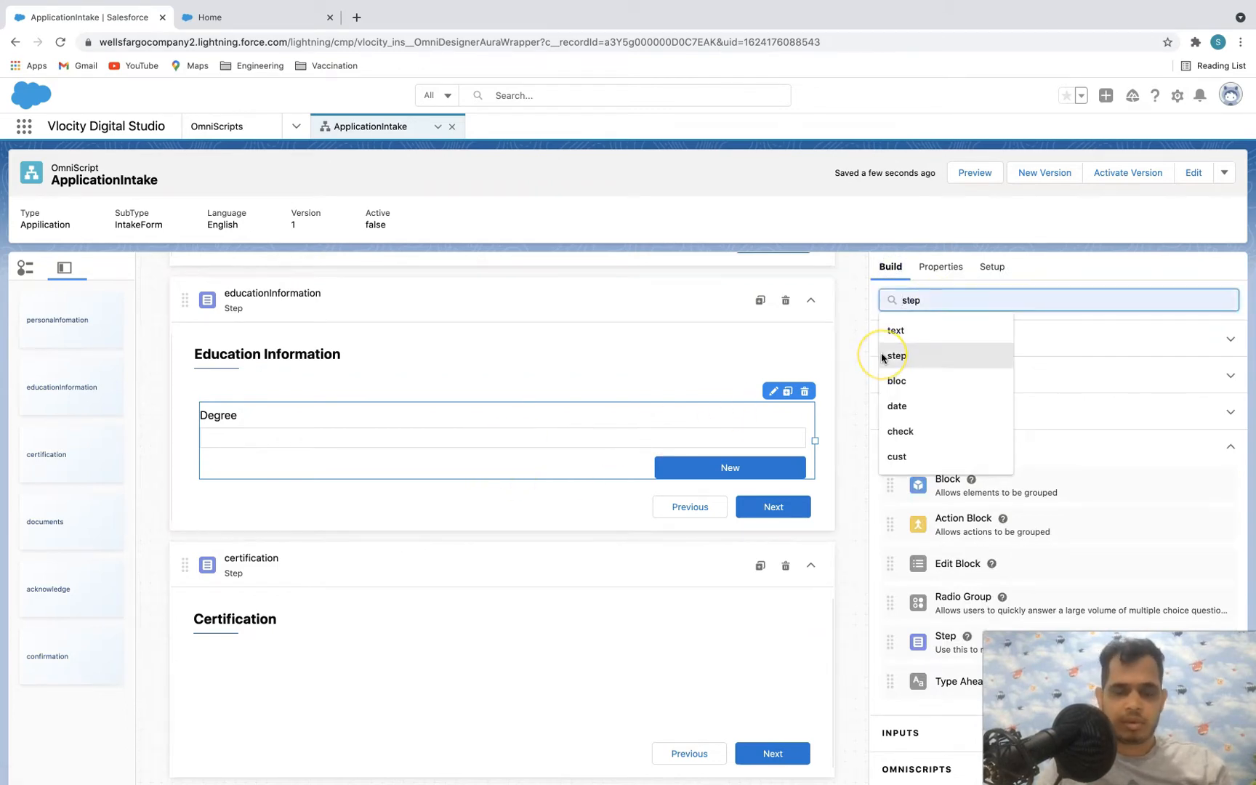
left_click(896, 330)
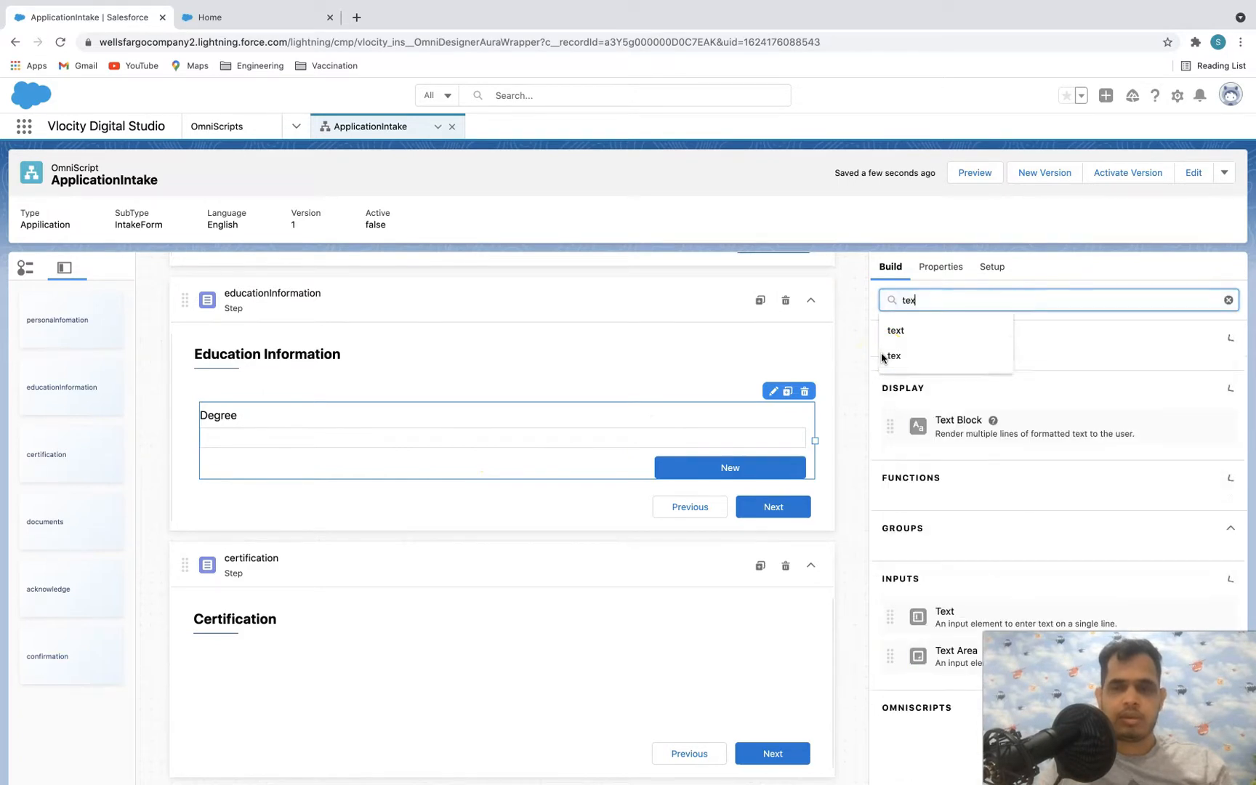
left_click_drag(963, 614, 670, 457)
- Open the Degree edit block for editing and move the new text field inside it
left_click(683, 413)
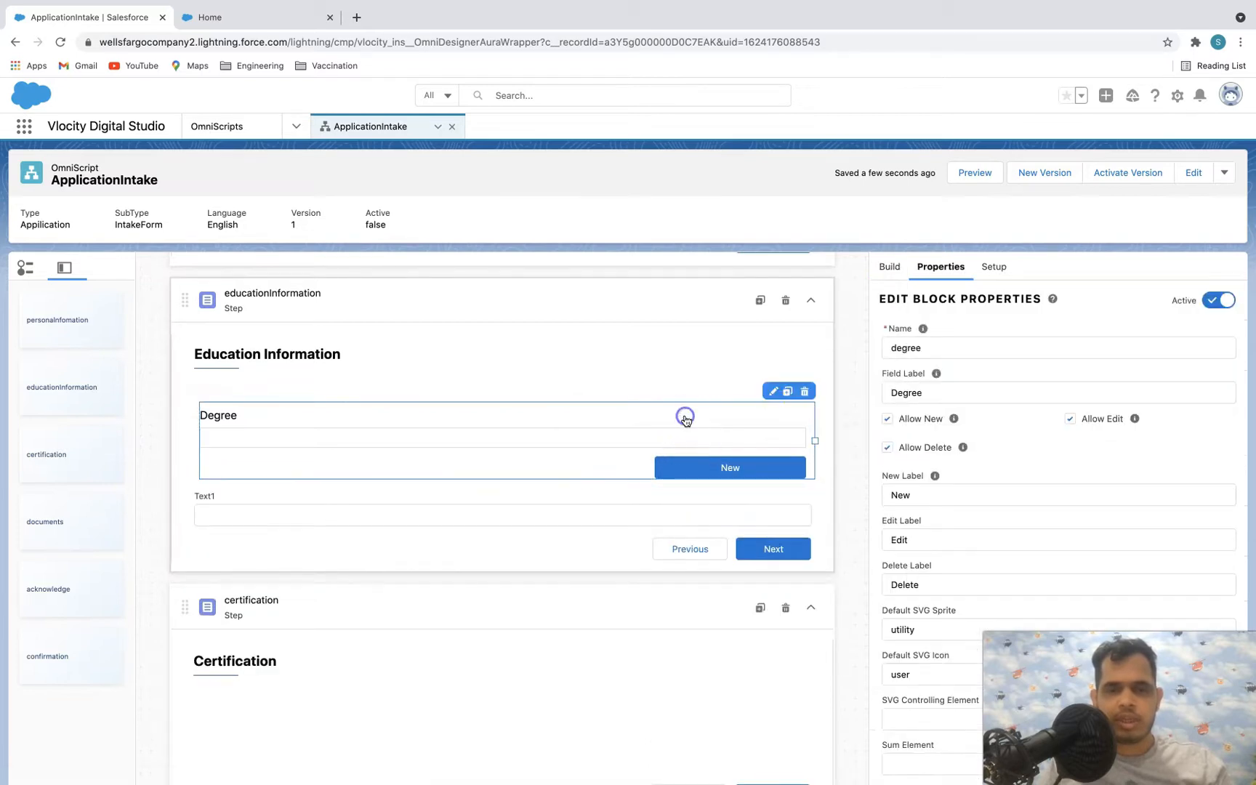
left_click(773, 393)
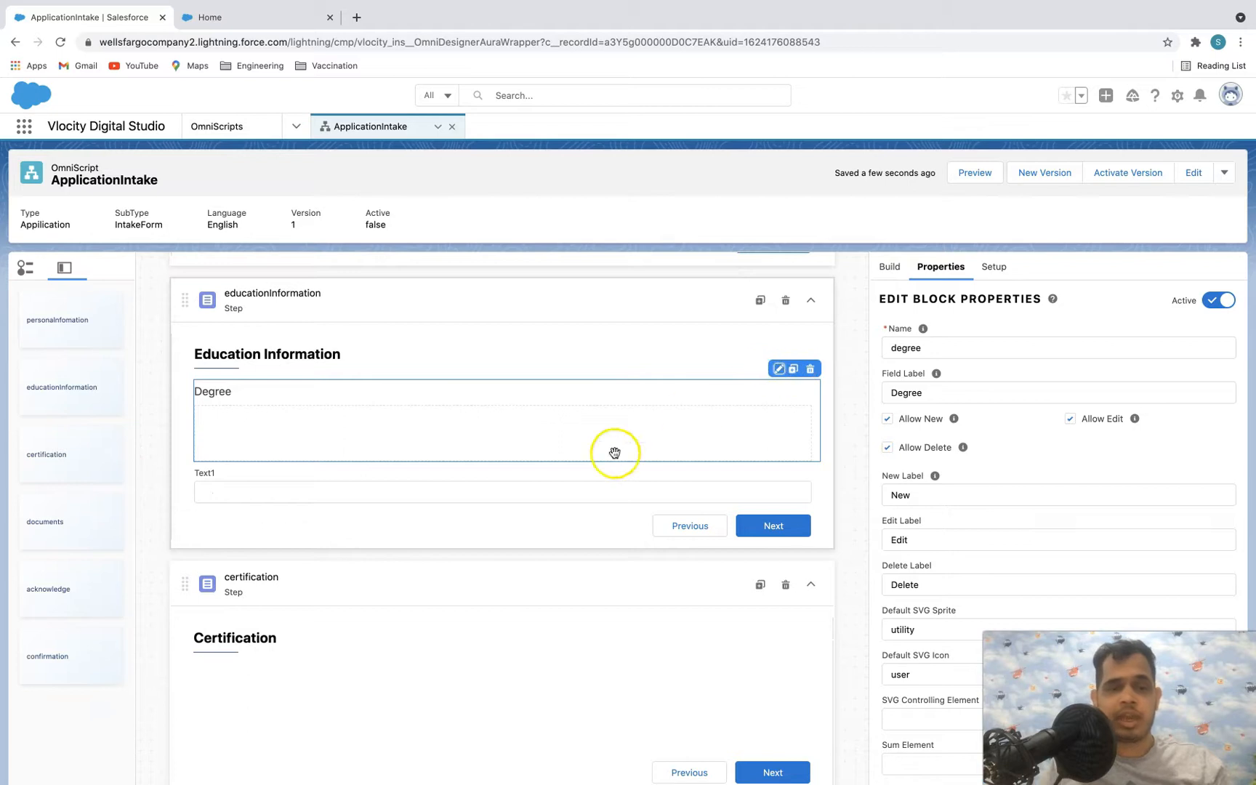
mouse_move(522, 499)
left_mouse_down()
mouse_move(547, 438)
mouse_move(337, 423)
mouse_move(356, 468)
mouse_move(320, 434)
left_mouse_up()
left_click_drag(247, 484, 308, 427)
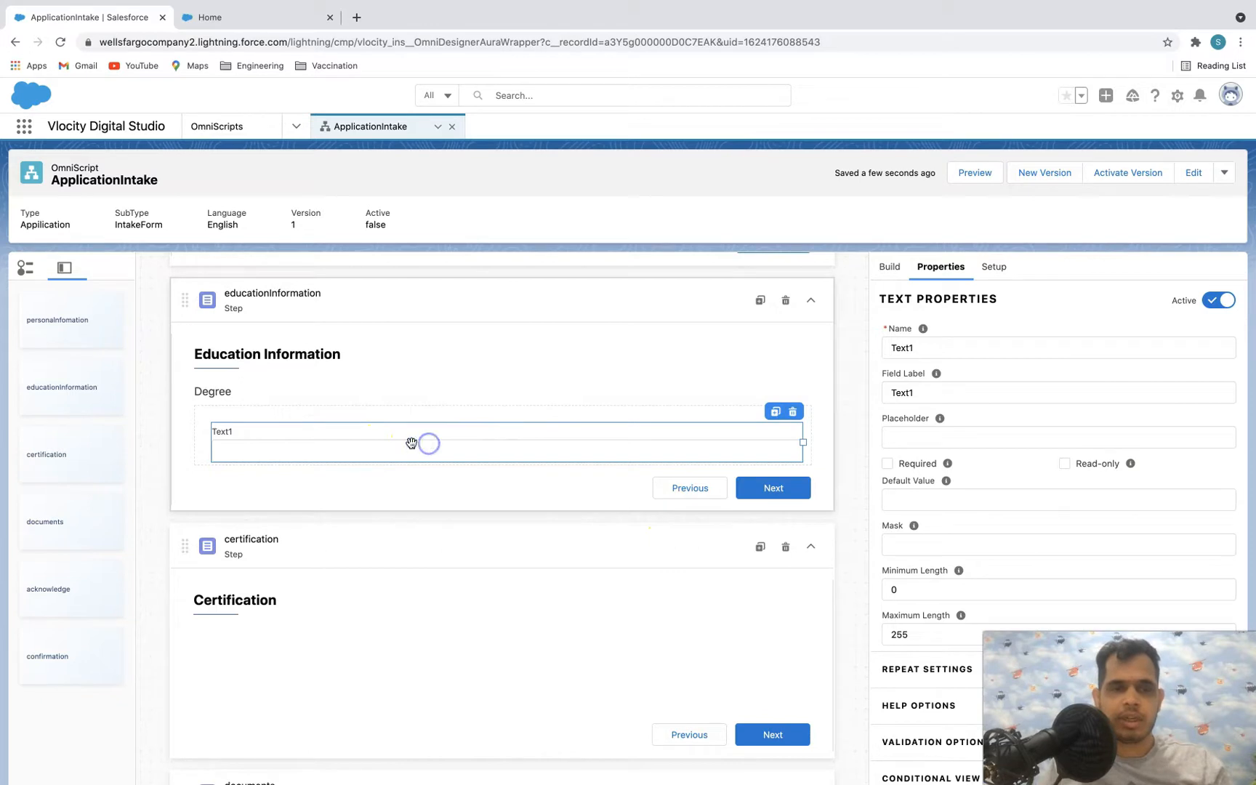
- Name the text field in the Degree block degreeName and set its field label to Degree Name
left_click(938, 343)
key("BackSpace")
key("BackSpace")
key("BackSpace")
key("BackSpace")
key("BackSpace")
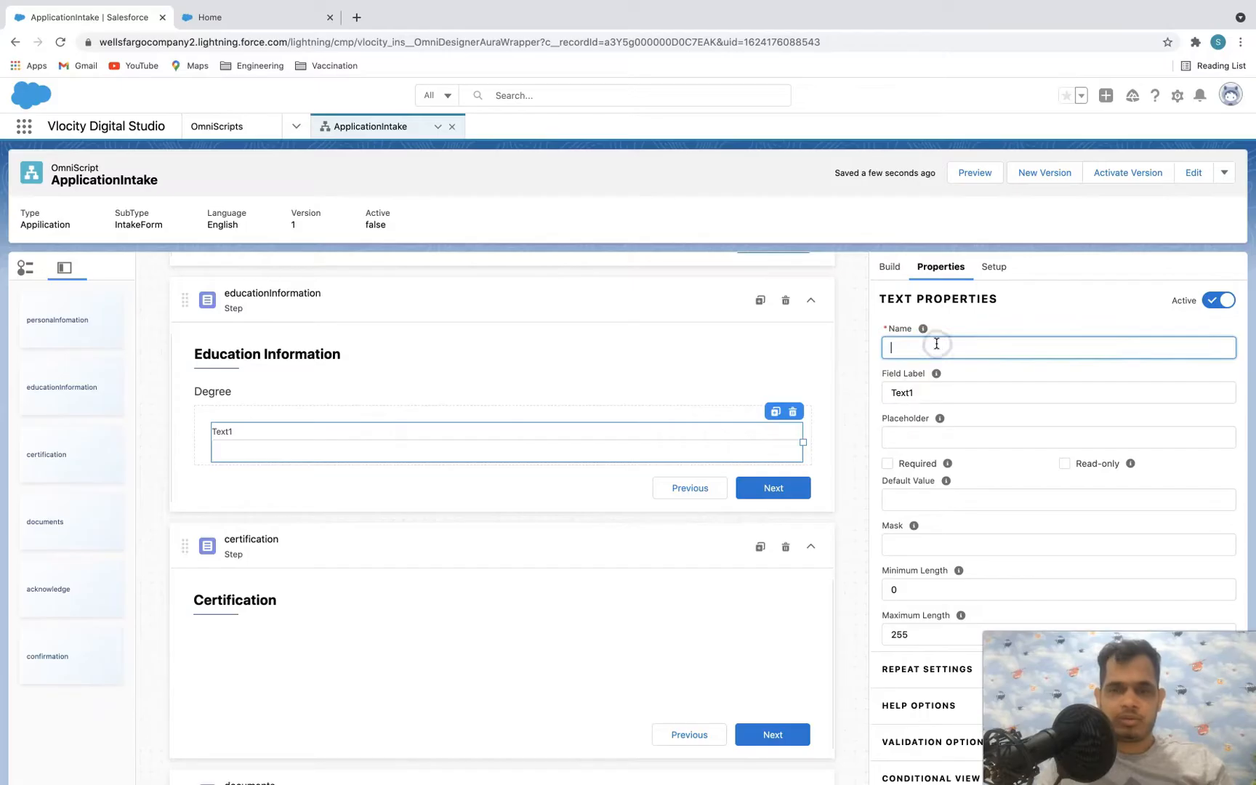
type("degr")
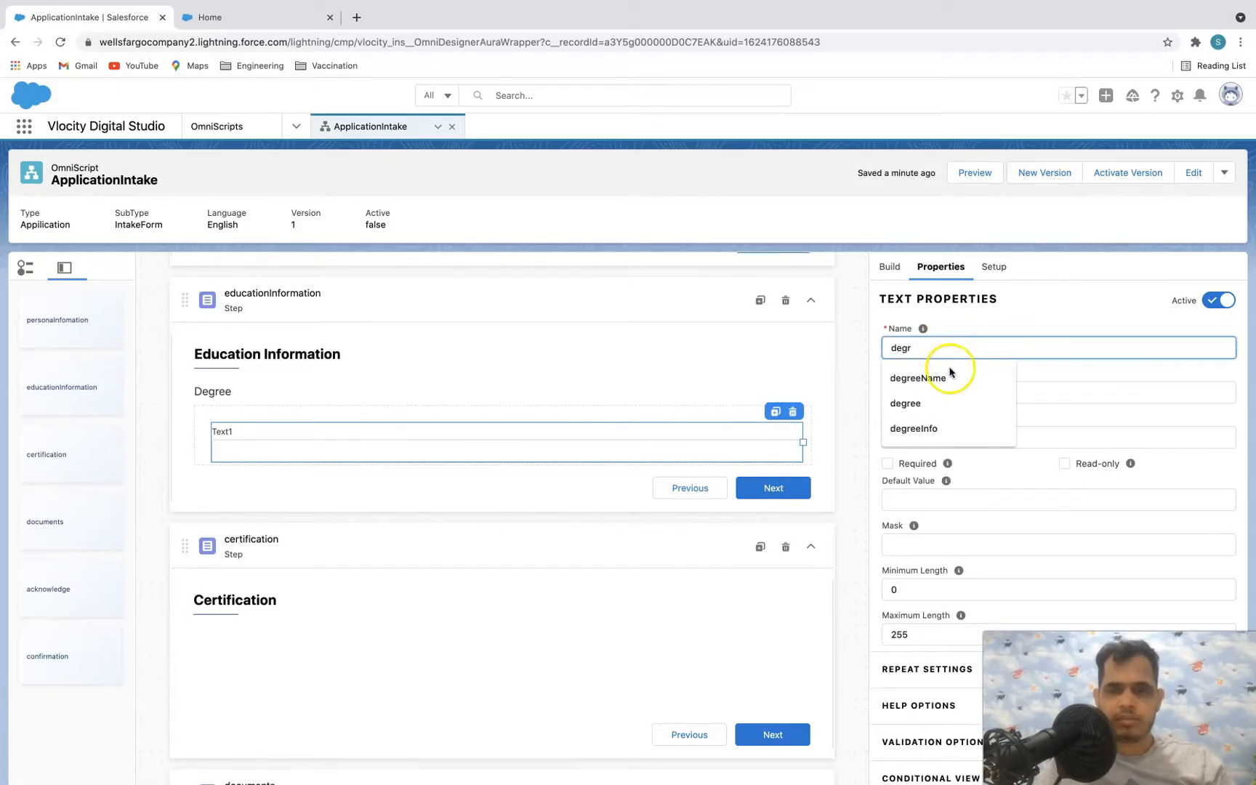
left_click(938, 377)
left_click(946, 391)
type("De")
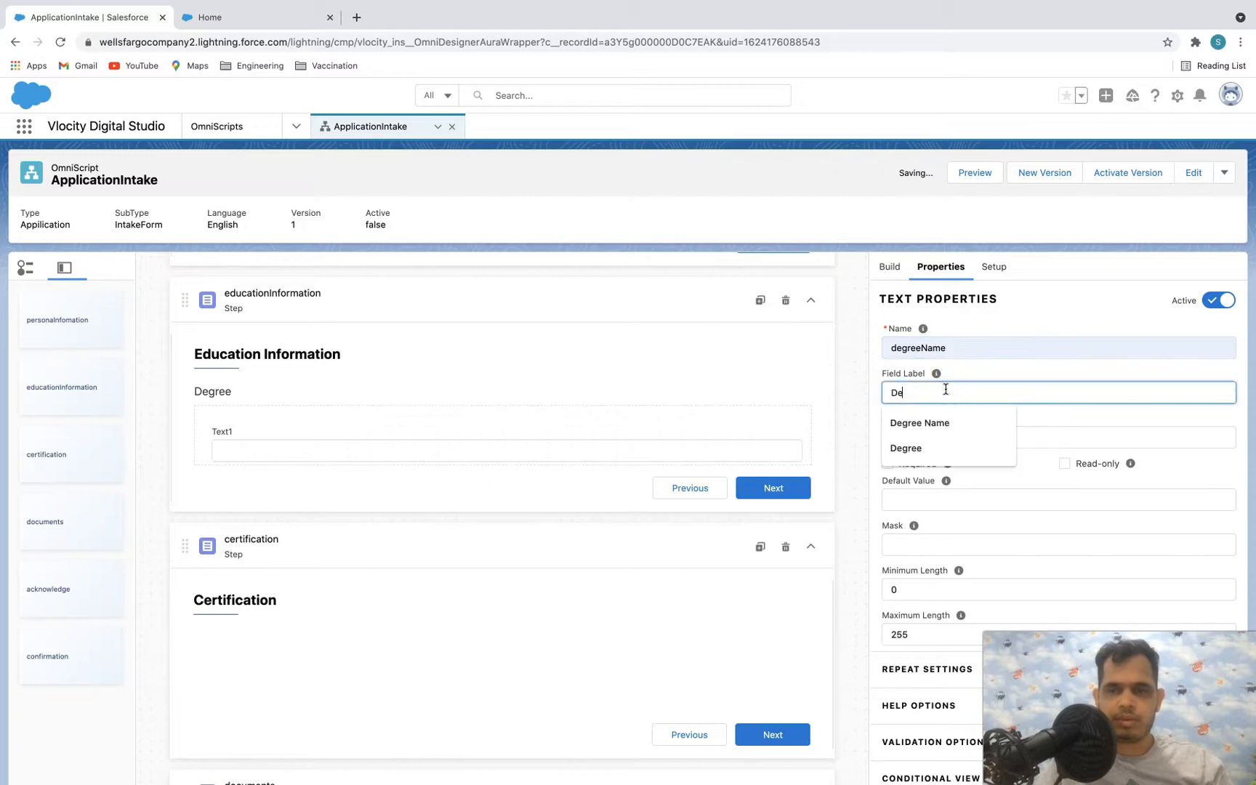
type("gree Name")
left_click(1017, 387)
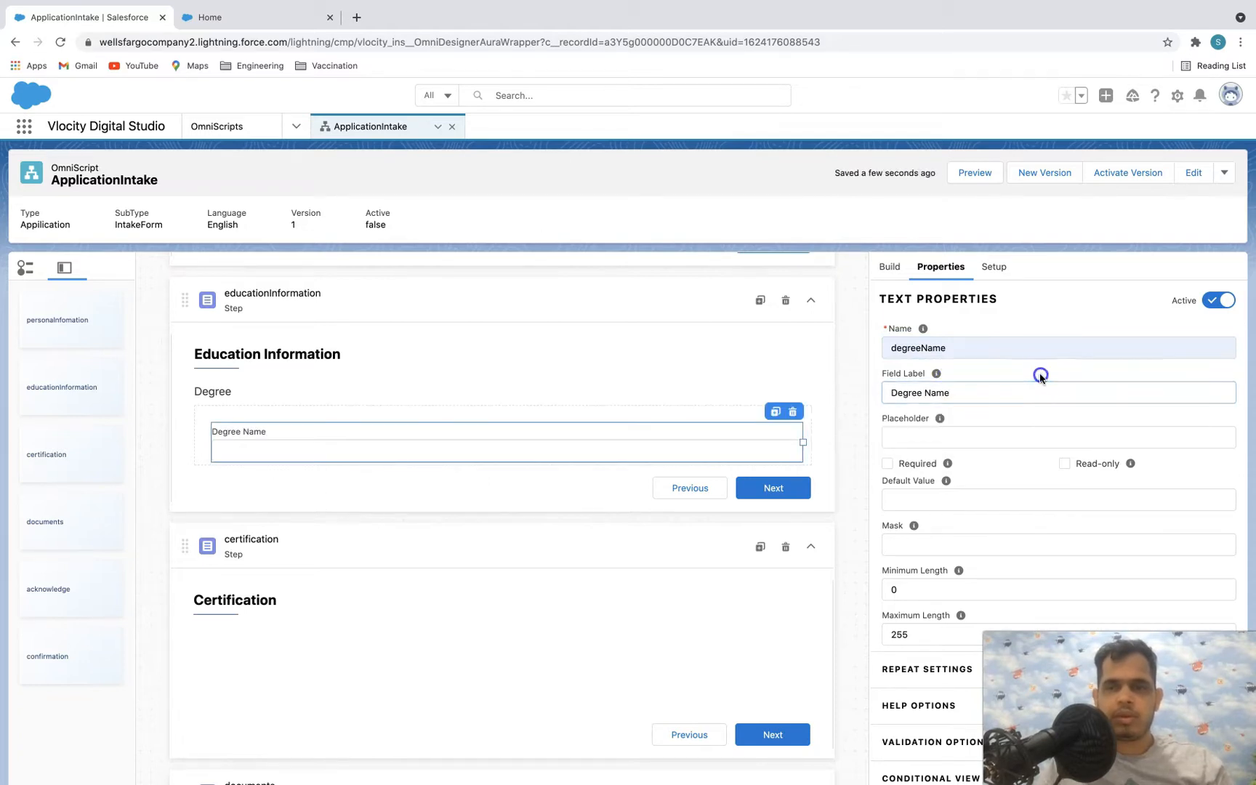
- Find the Select input element and add it inside the Degree block, below the Degree Name field
left_click(895, 267)
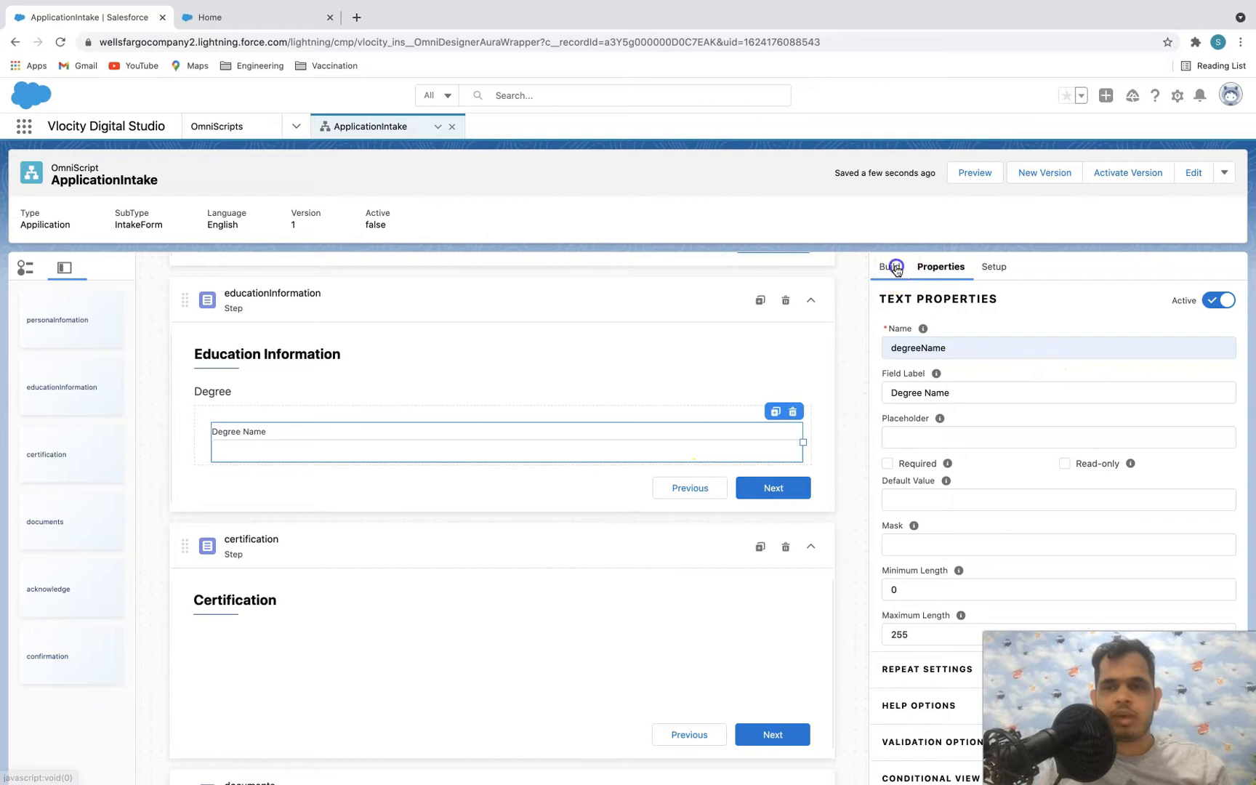
double_click(941, 295)
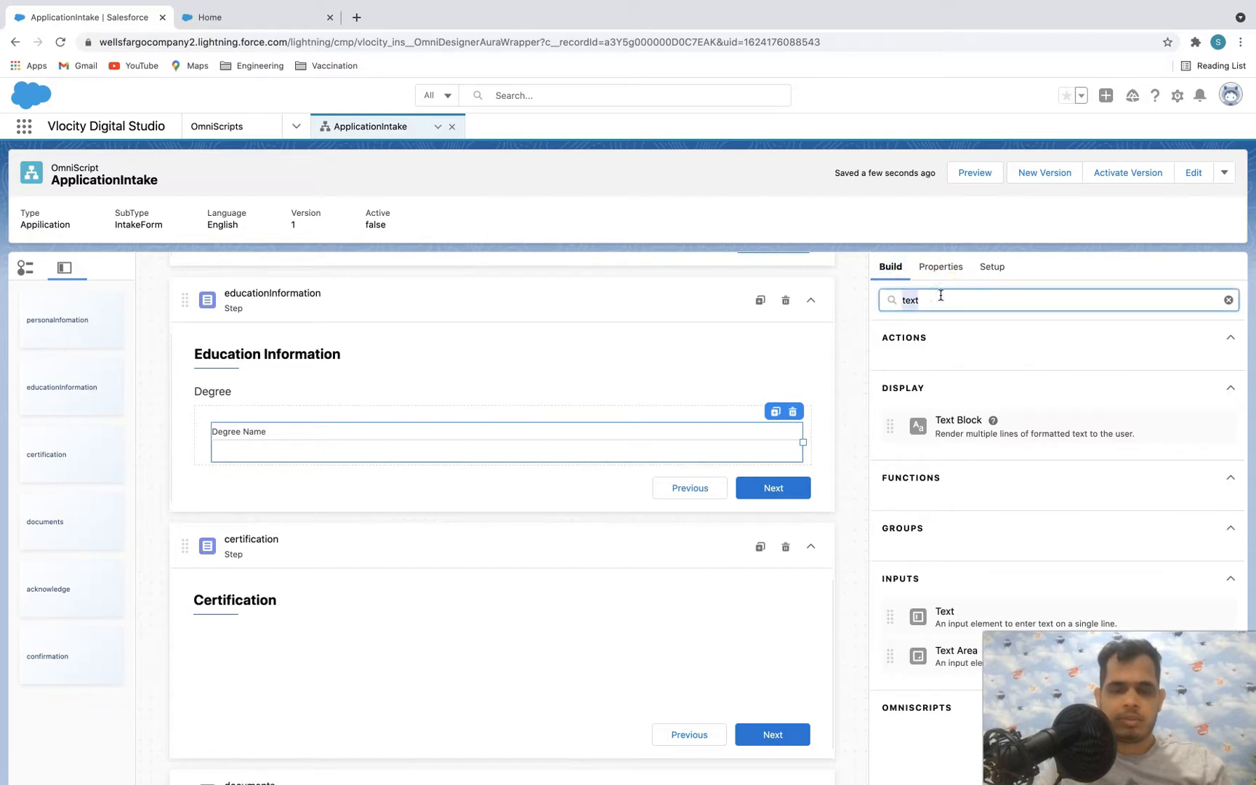
type("s")
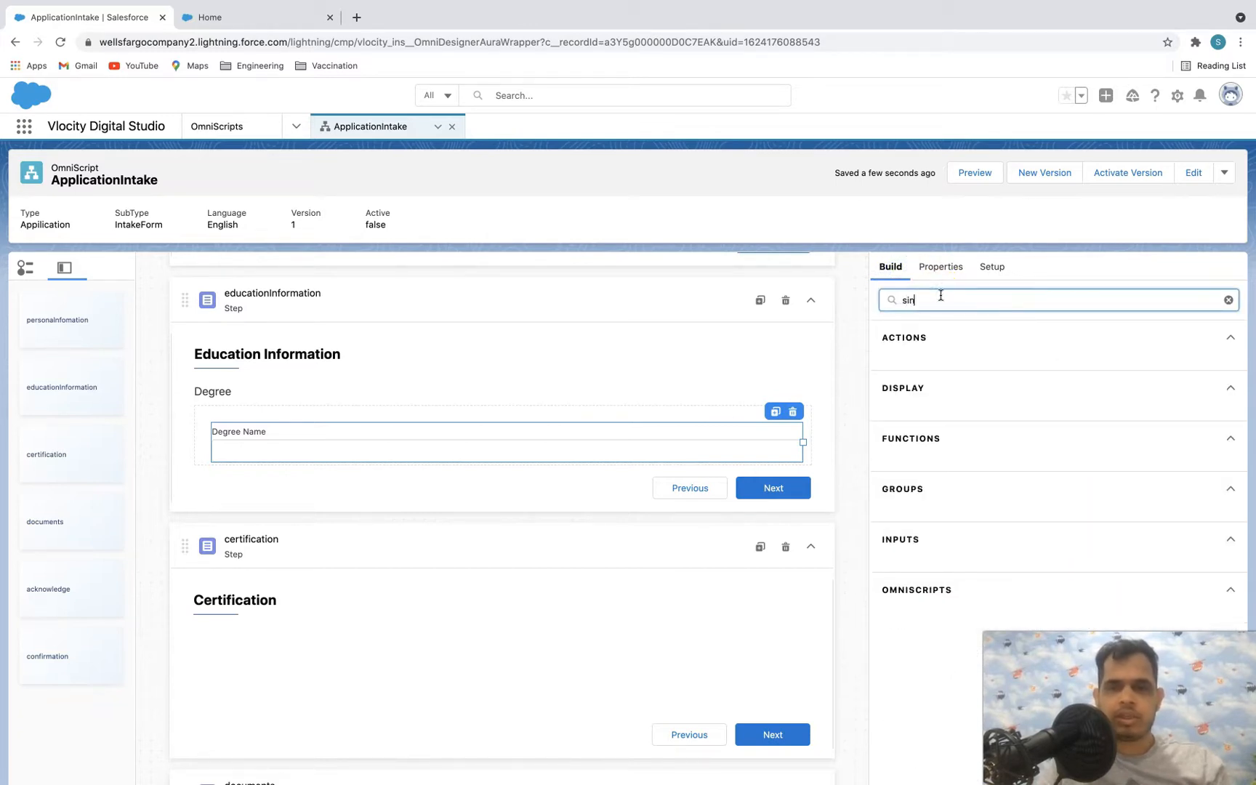
type("el")
scroll(1027, 584, "down", 1)
left_click_drag(955, 590, 798, 425)
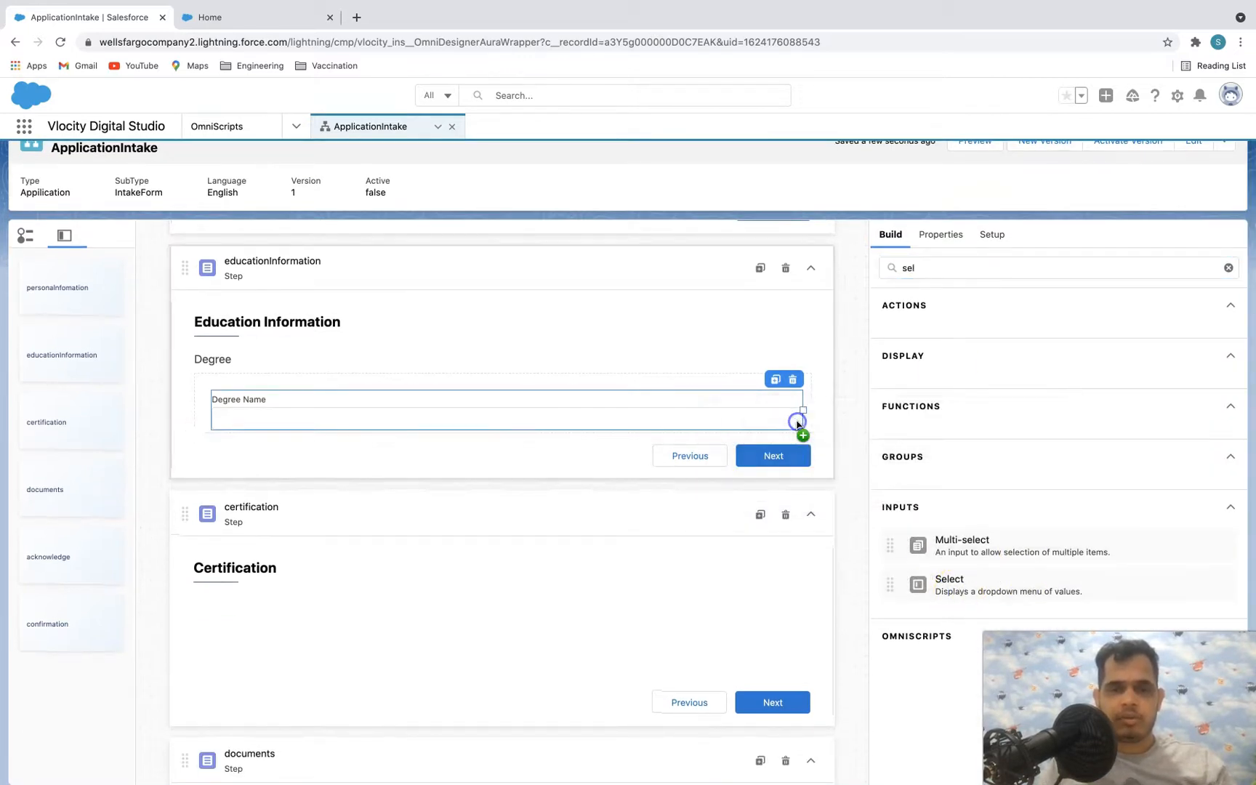
- Name the select element instituteName and set its field label to Institute Name
left_click(945, 317)
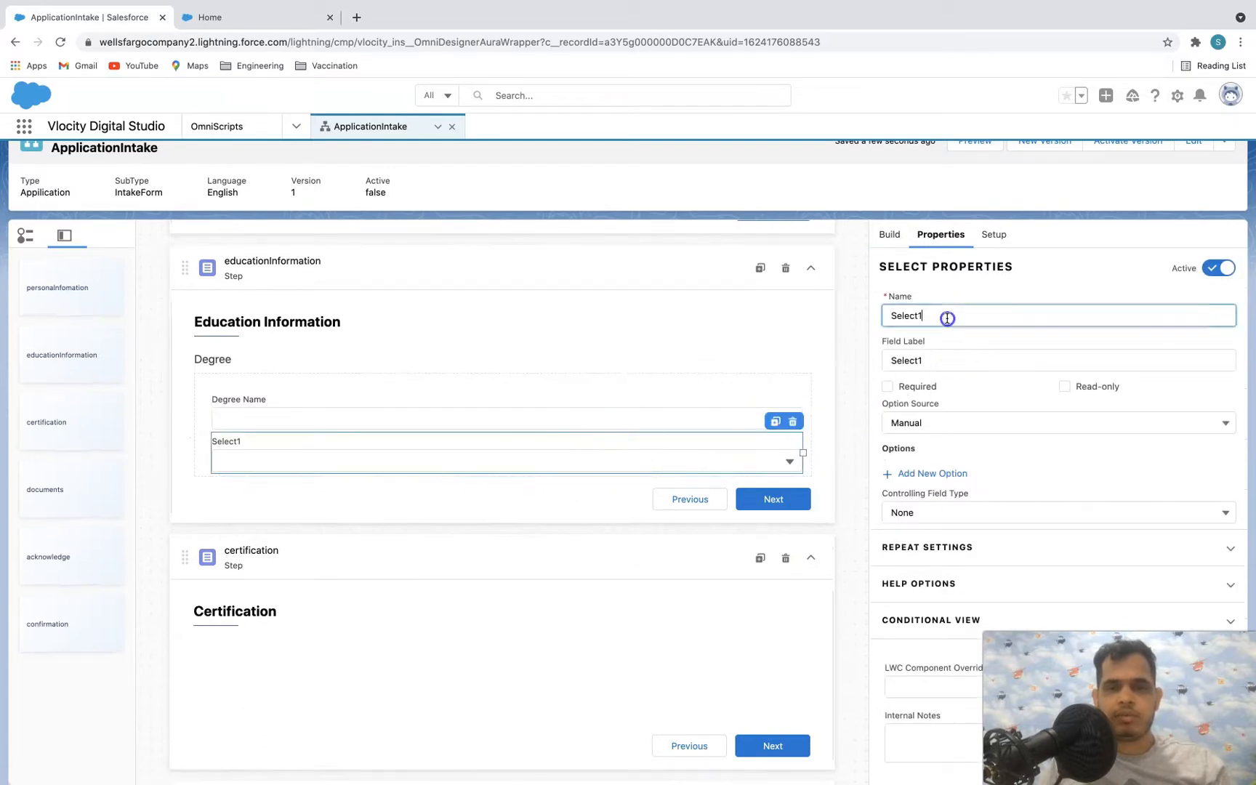
key("ctrl+a")
key("BackSpace")
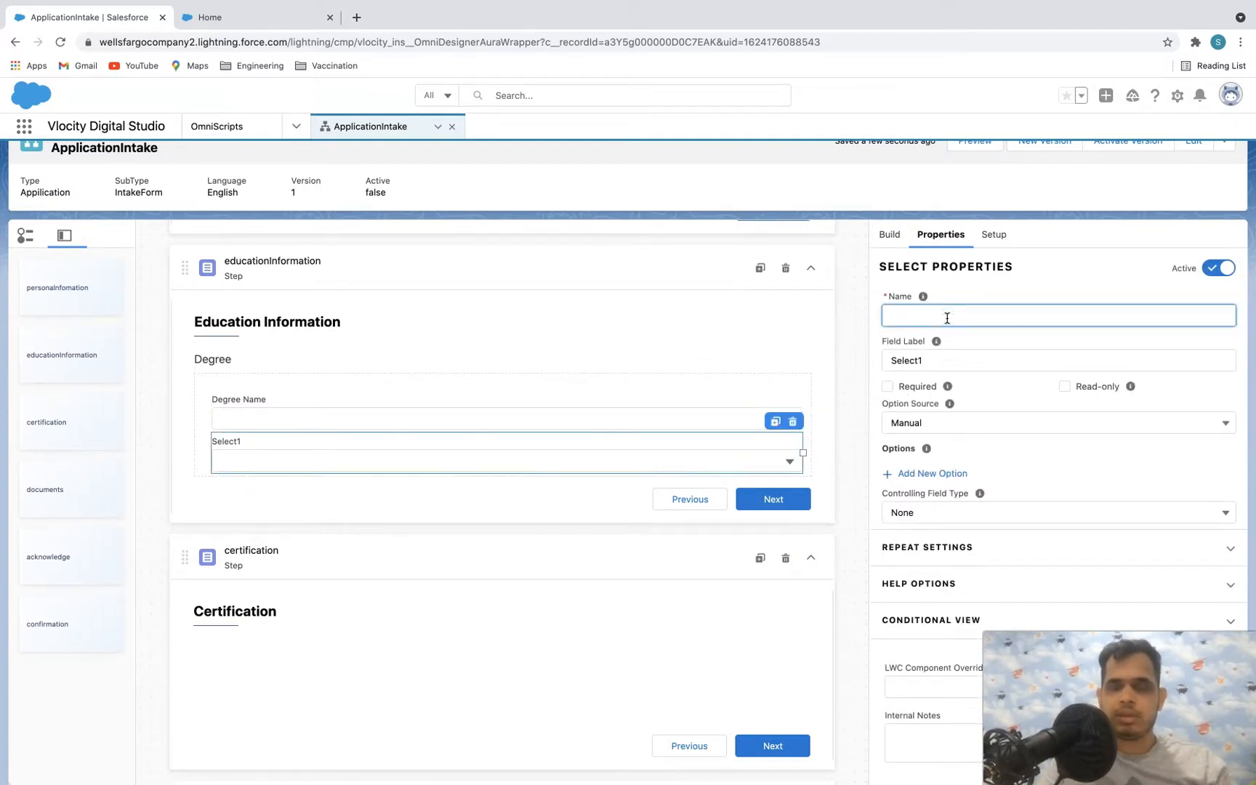
type("in")
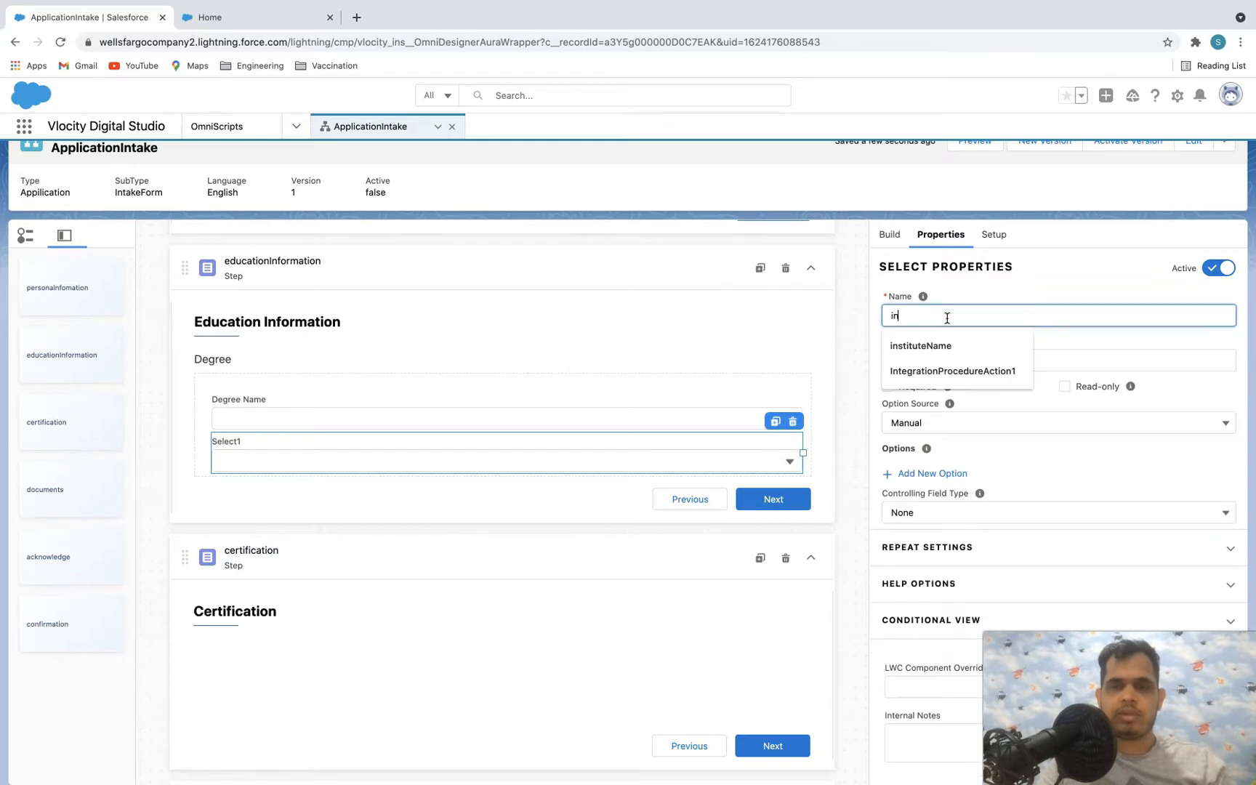
key("BackSpace")
type("nstituteName")
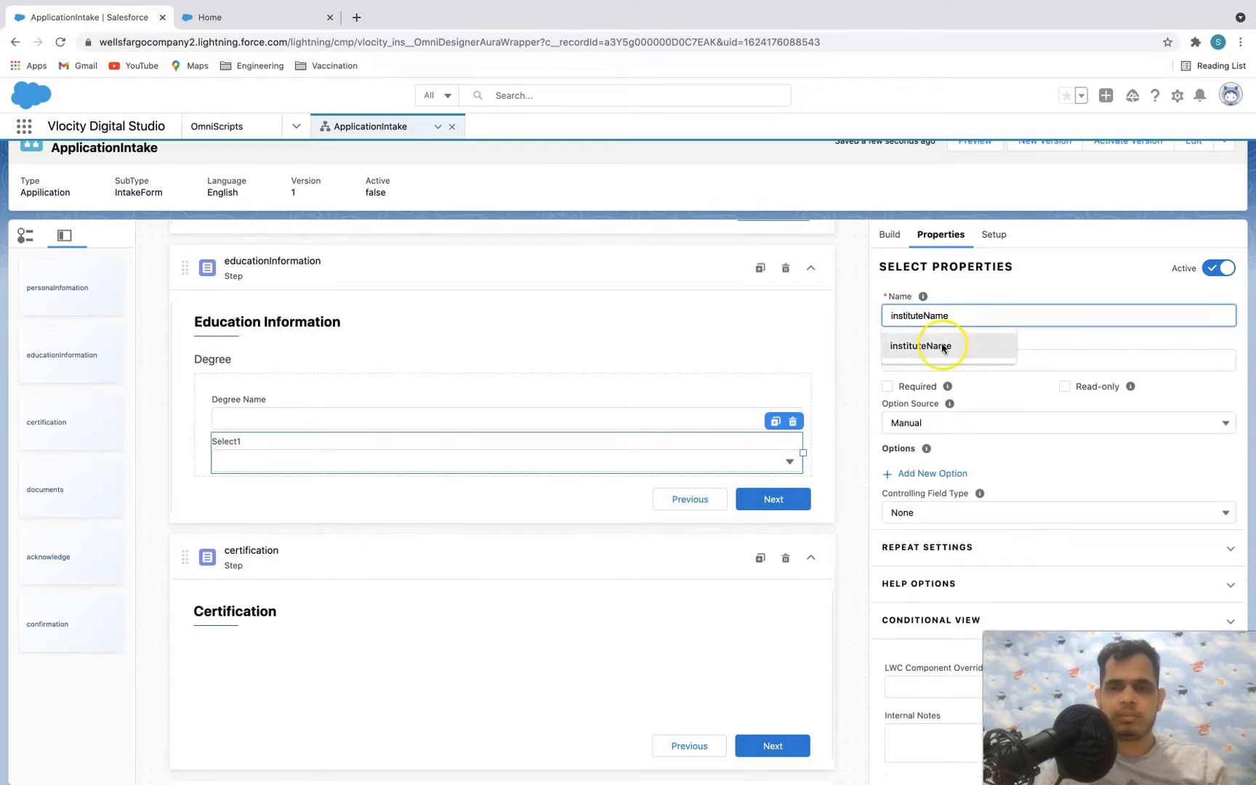
left_click(957, 347)
key("ctrl+a")
type("Instit")
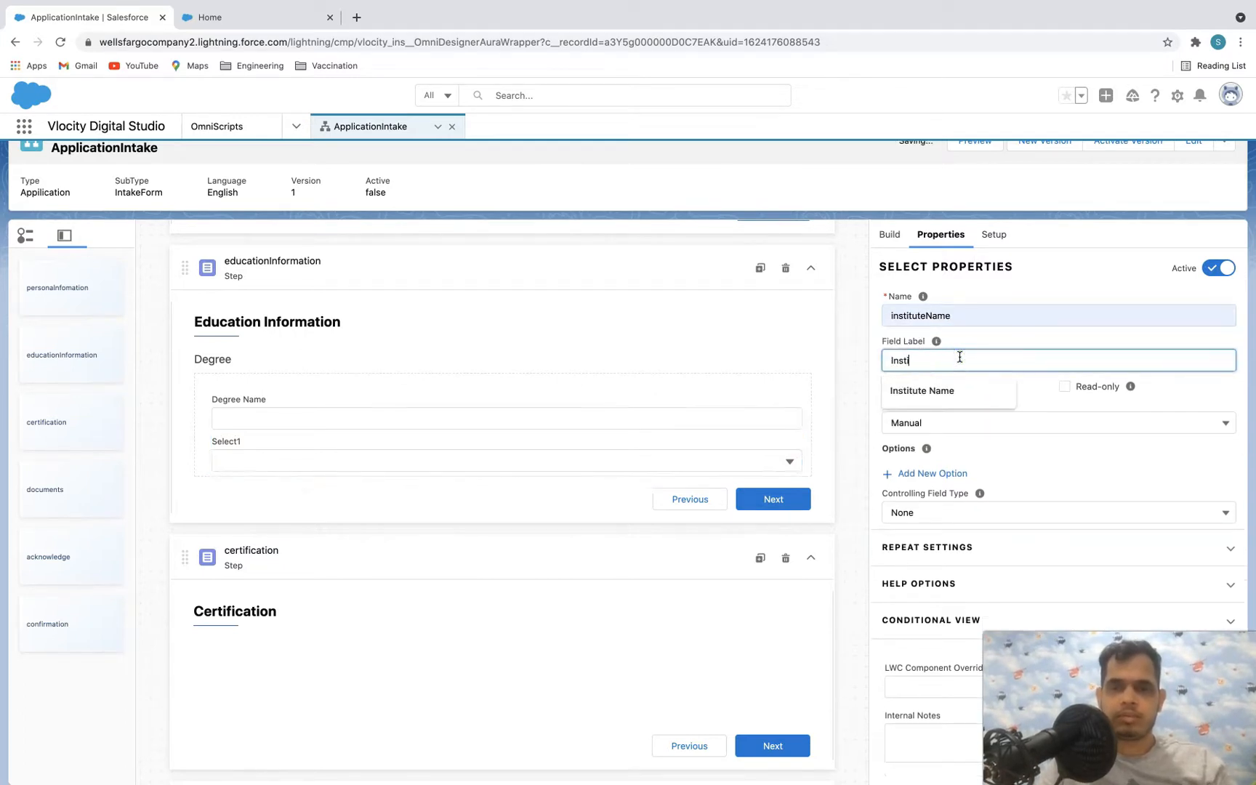
left_click(943, 404)
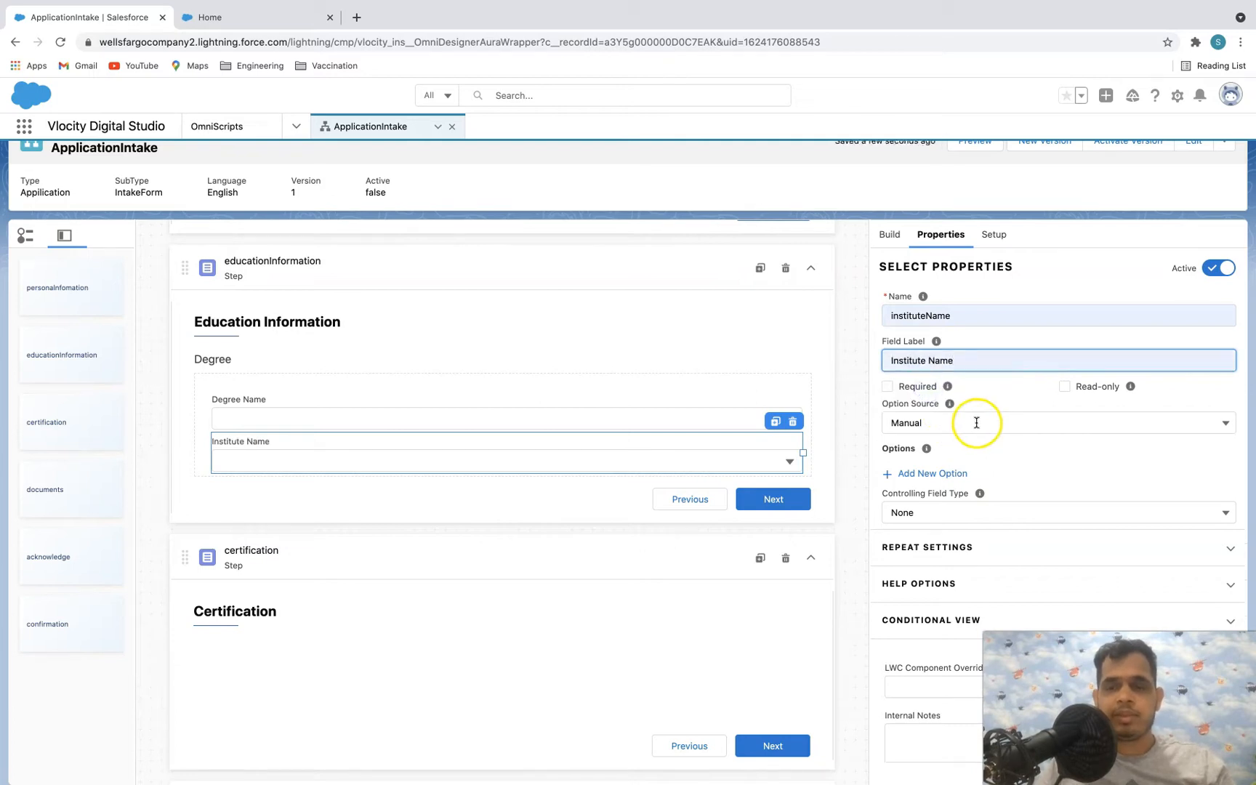
- Add a manual option to the Institute Name select with value iitDelhi and label IIT Delhi
left_click(926, 428)
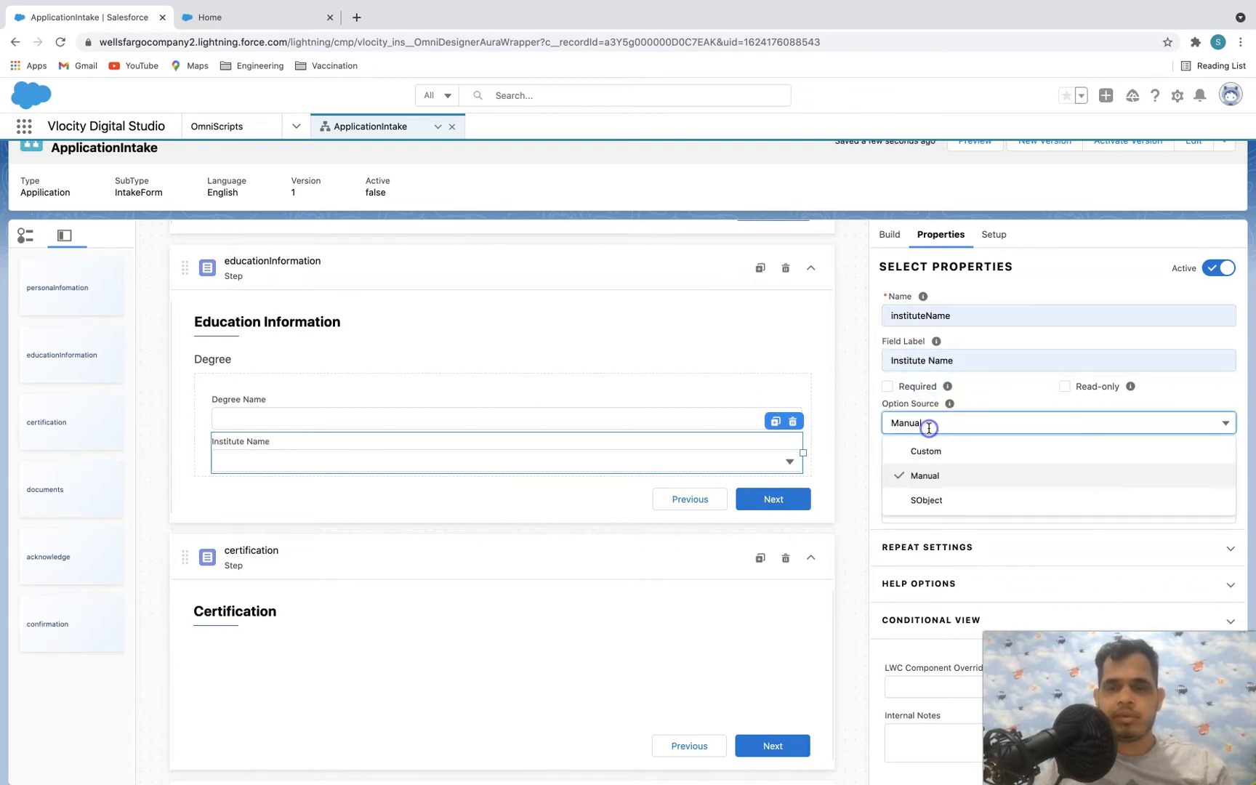
left_click(979, 402)
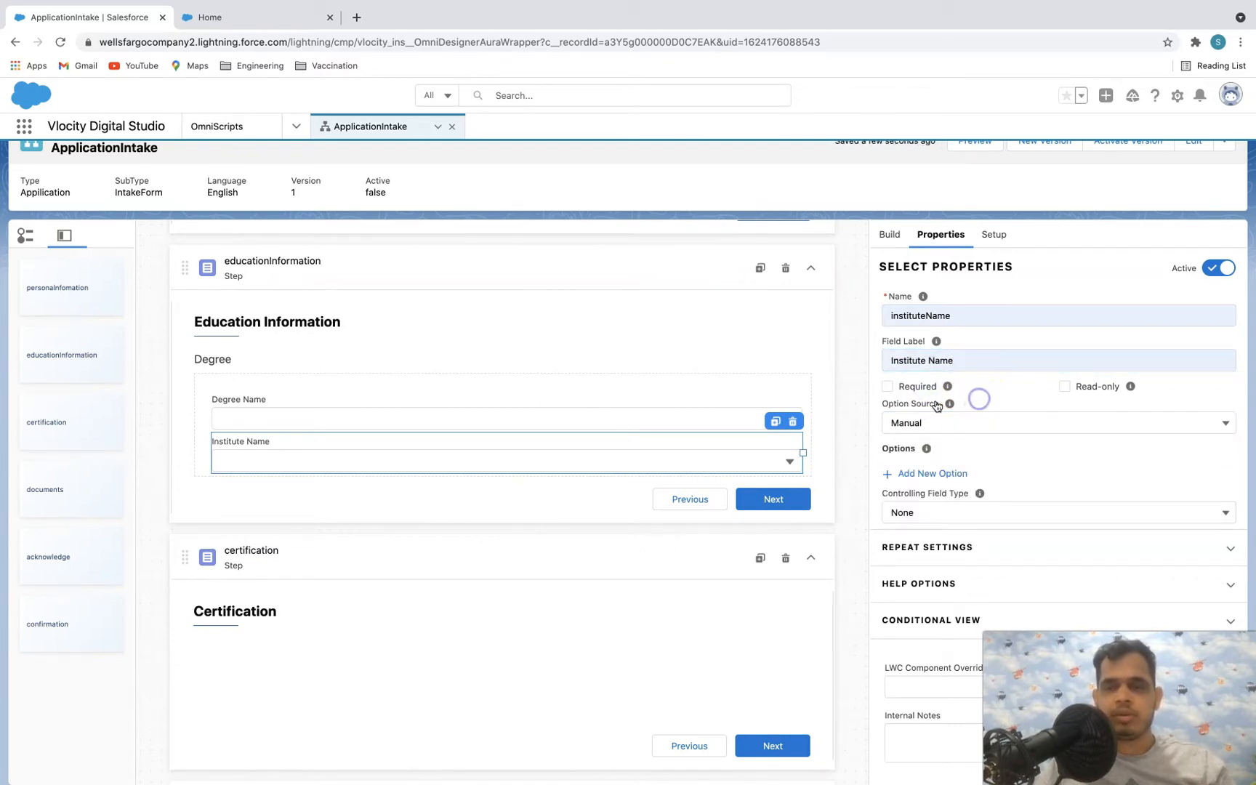
left_click(930, 475)
left_click(590, 420)
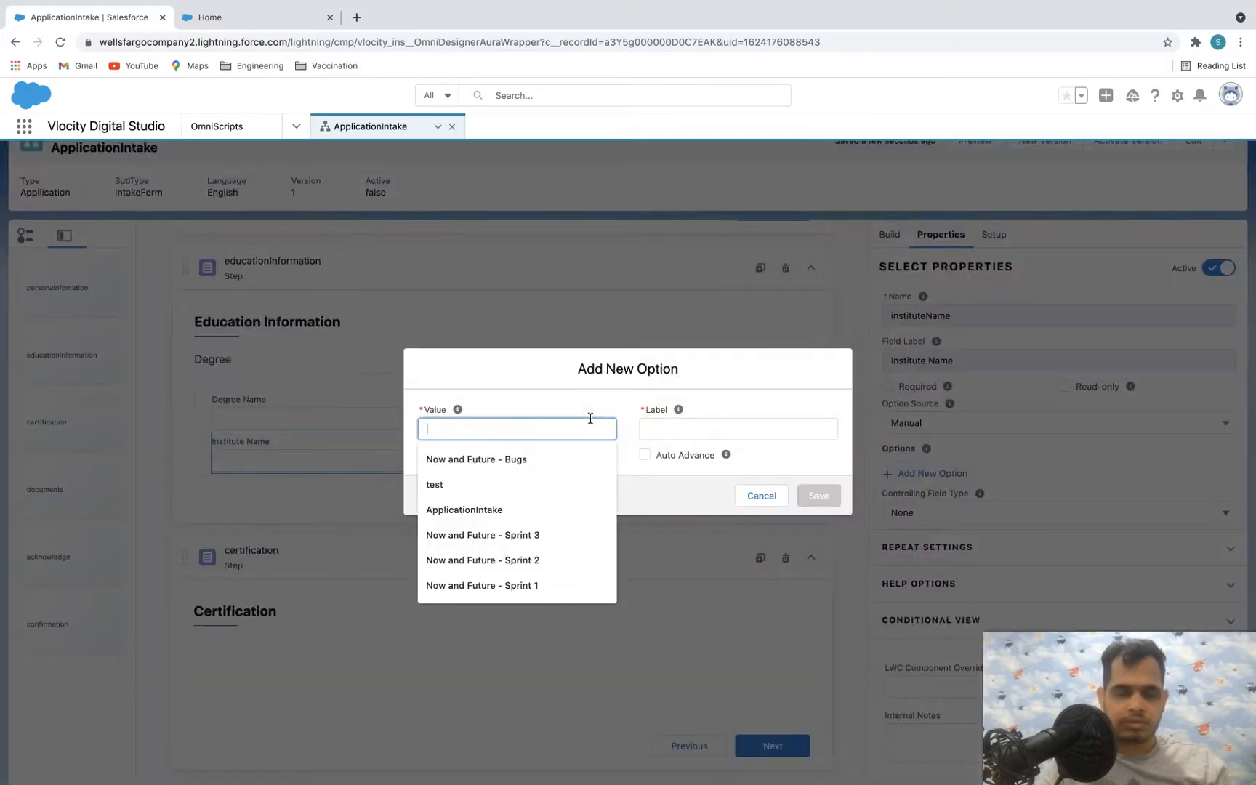
type("iitDelhi")
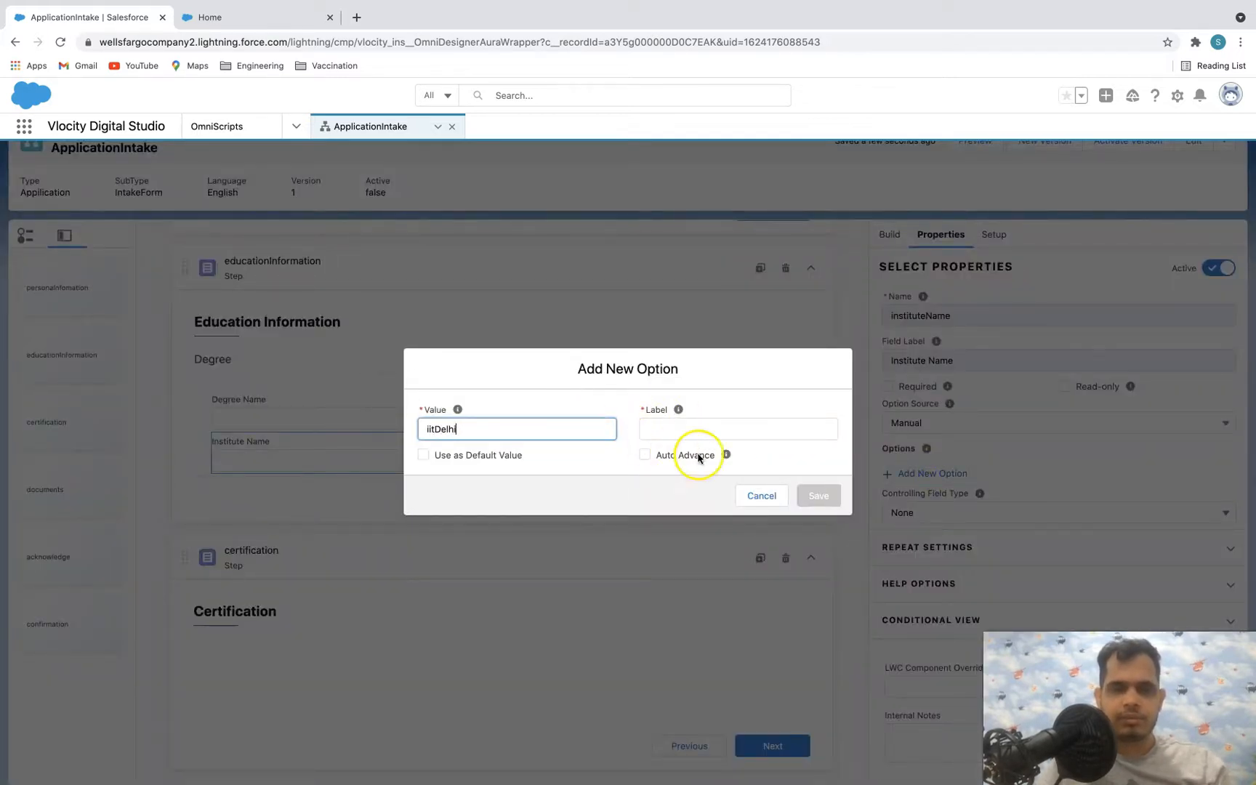
left_click(725, 425)
type("IIT")
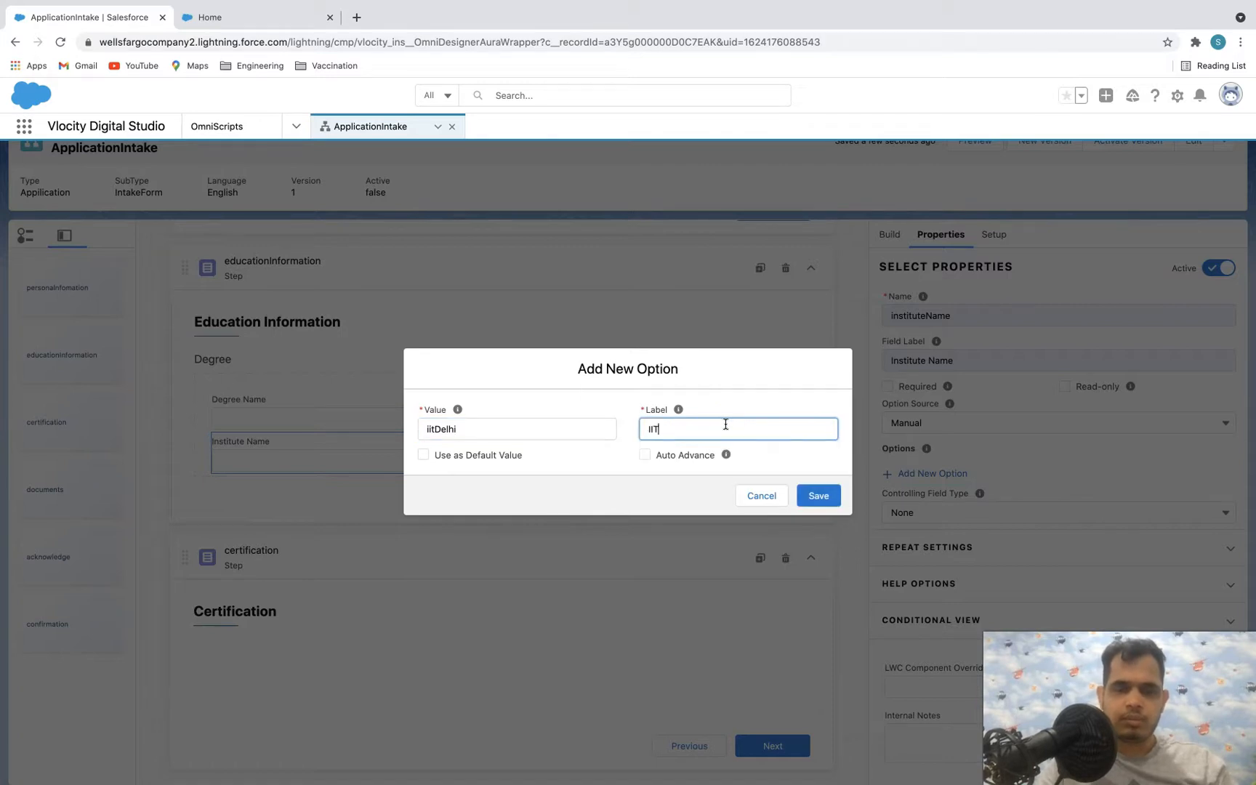
type(" Delhi")
left_click(819, 496)
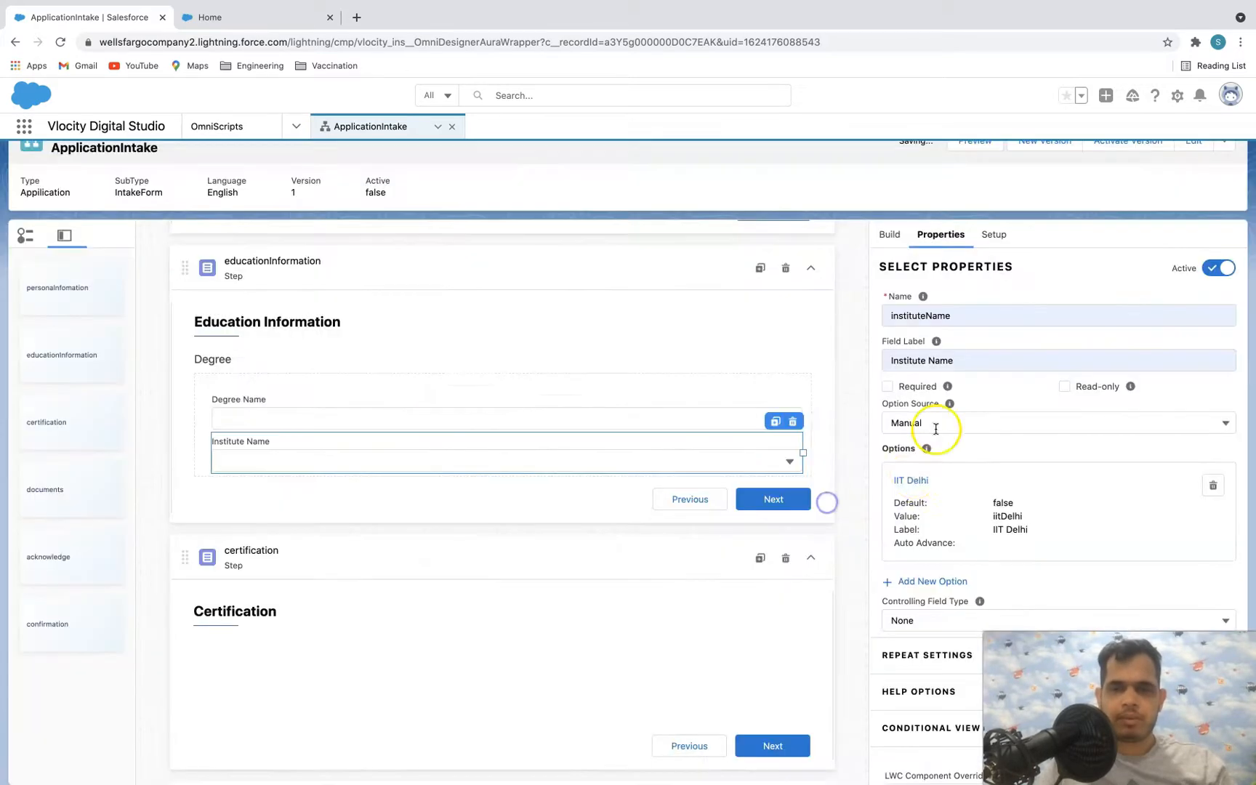
- Add another option to the Institute Name select with value iitmumbai and label IIT Mumbai
left_click(892, 583)
left_click(549, 428)
type("ii")
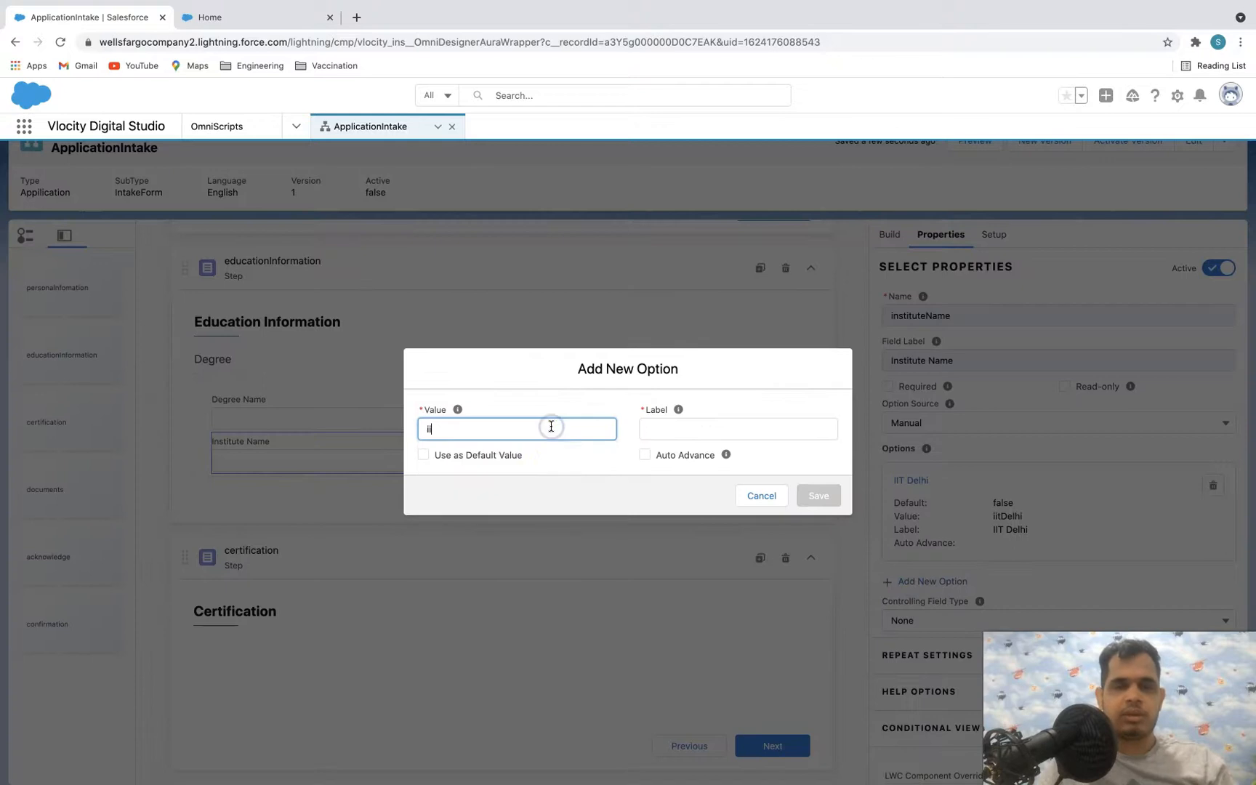
type("tmumbai")
key("Tab")
type("I")
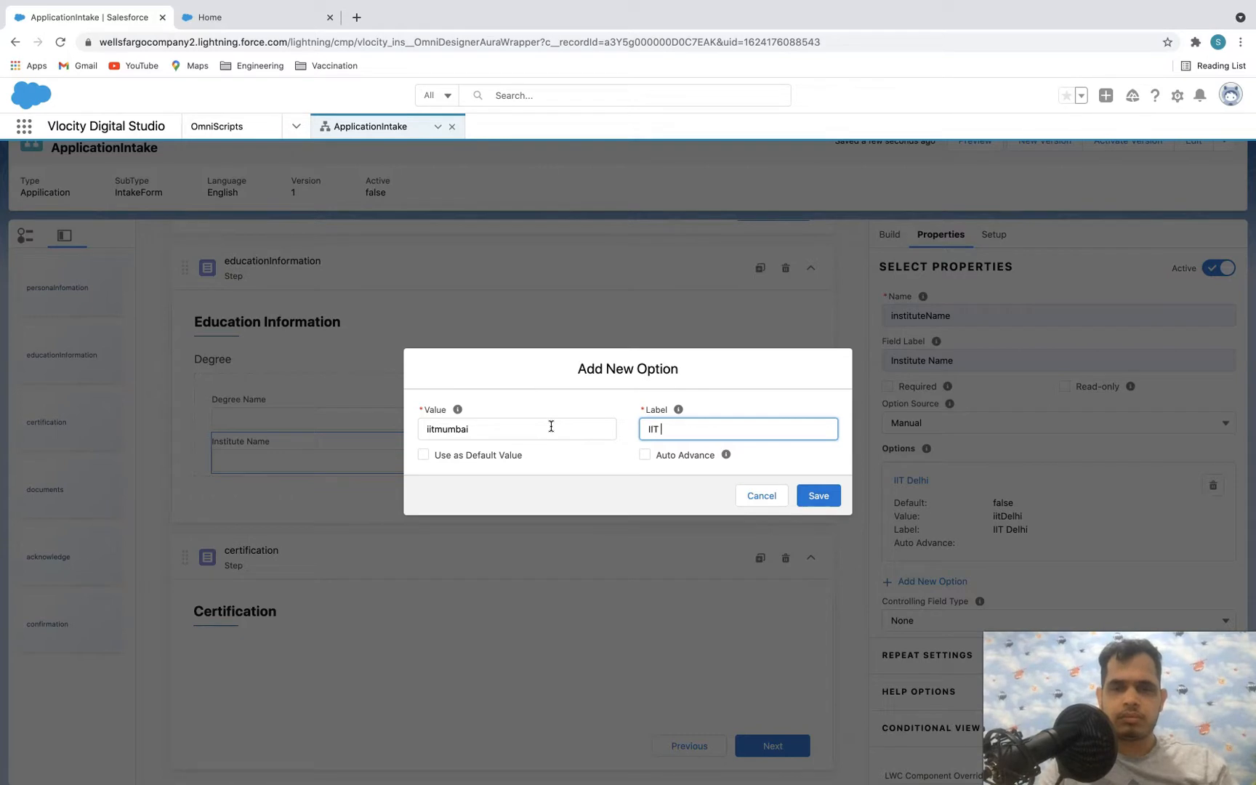
left_click(813, 495)
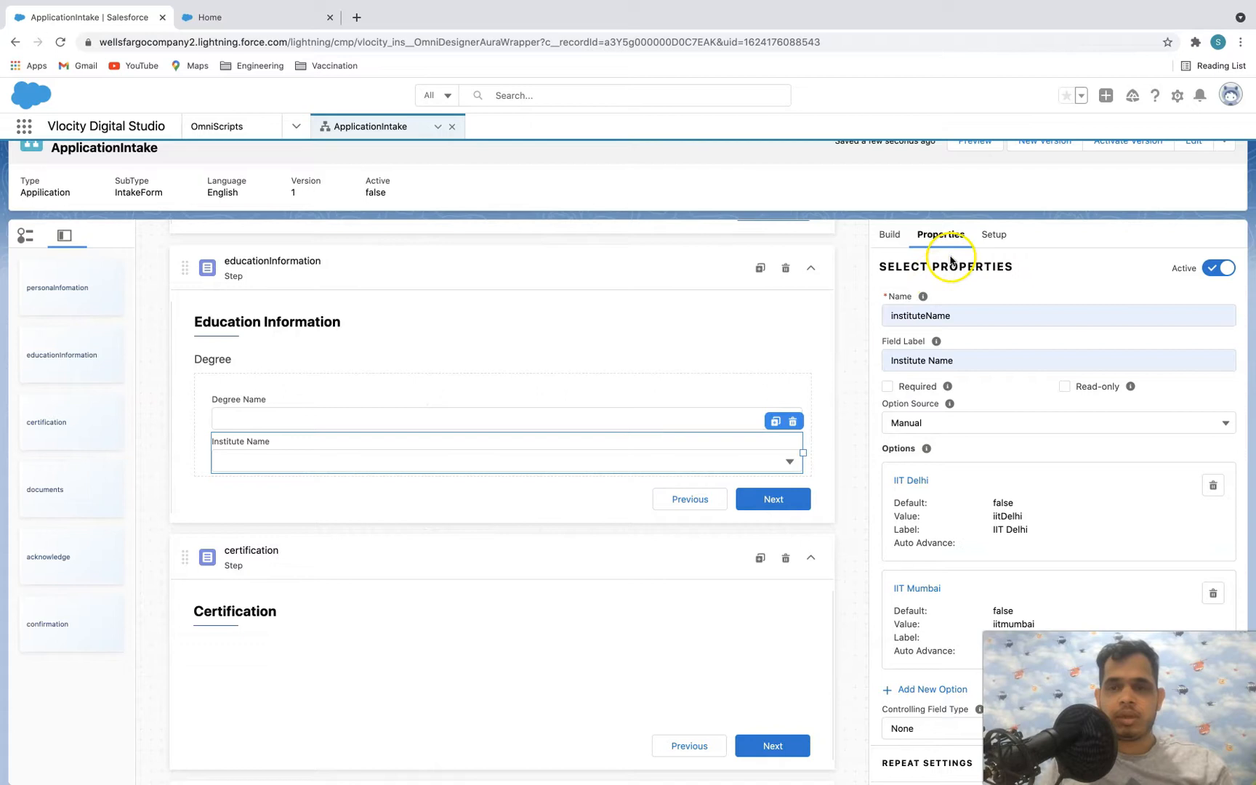
- Find the Number input element, add it to the Degree block below Institute Name, and select it
left_click(890, 235)
left_click(943, 269)
type("num")
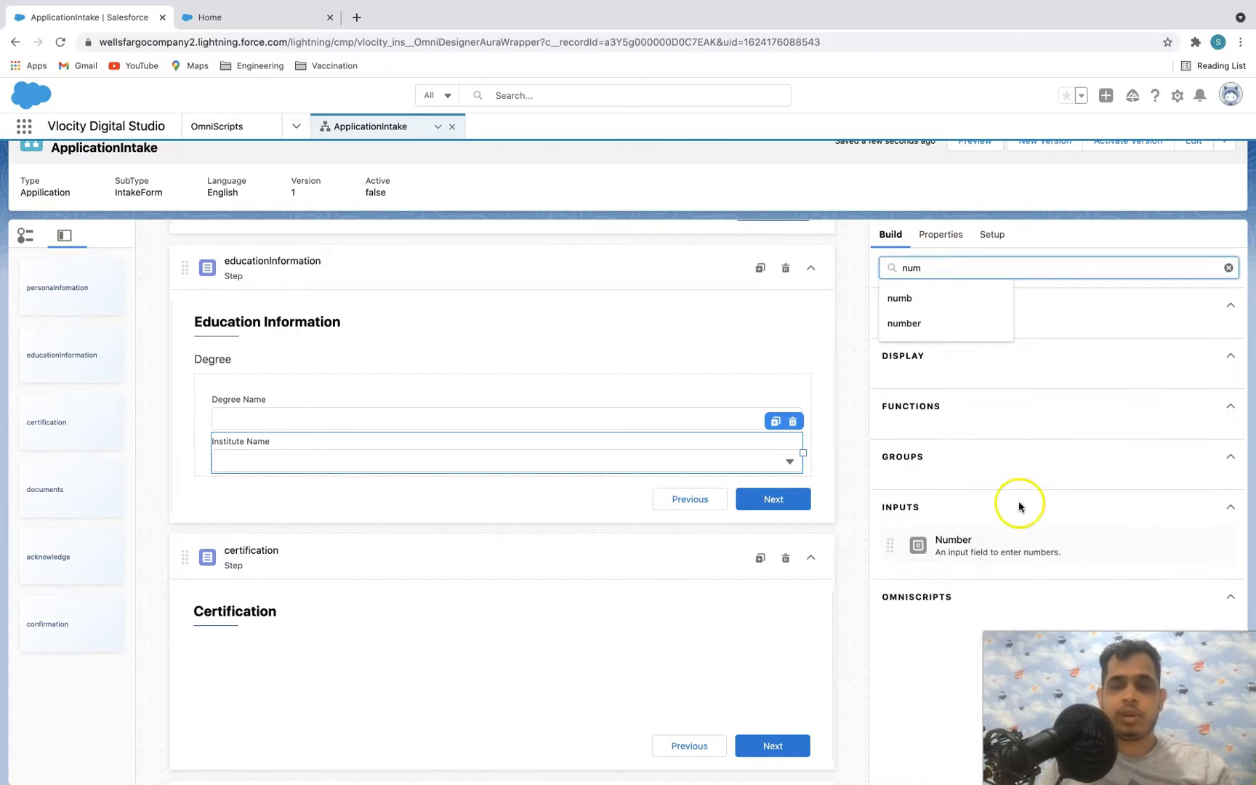
left_click_drag(967, 550, 726, 460)
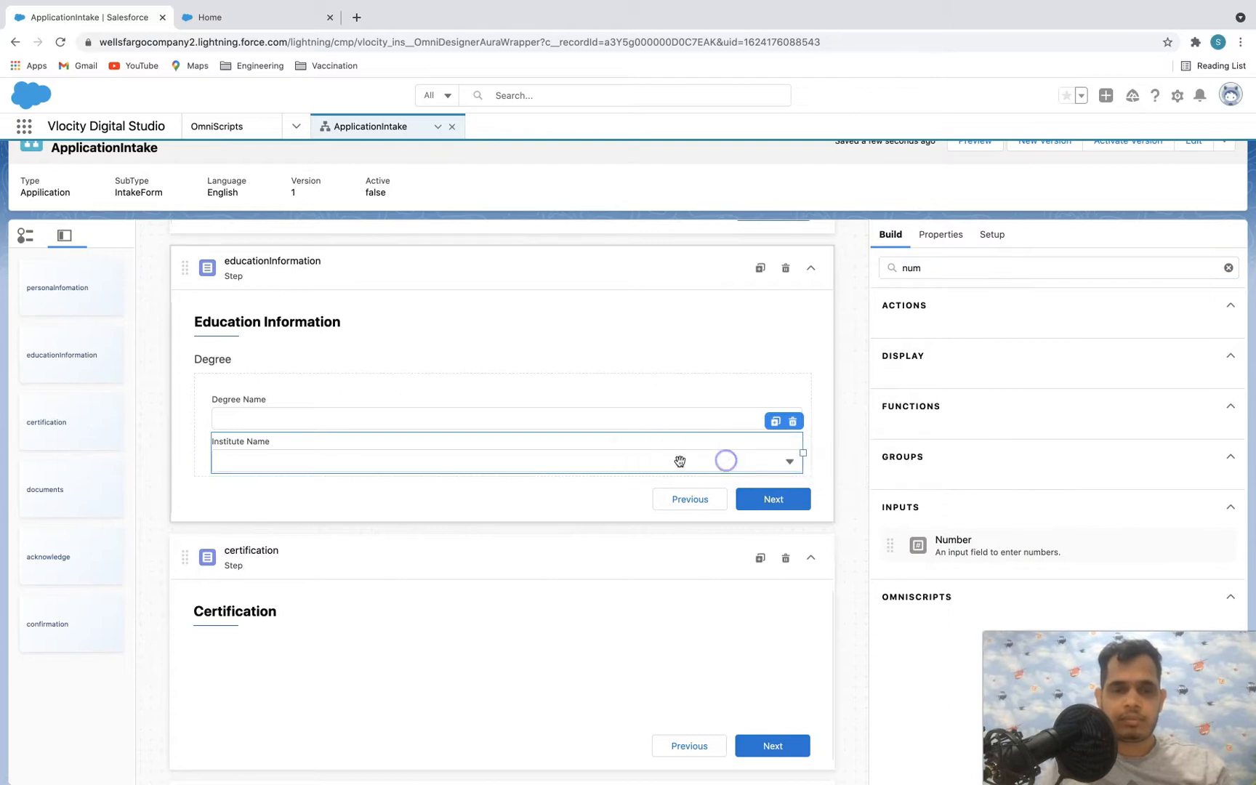
left_click(560, 502)
- Name the number element passingYear and set its field label to Passing Year
double_click(943, 325)
type("passingYear")
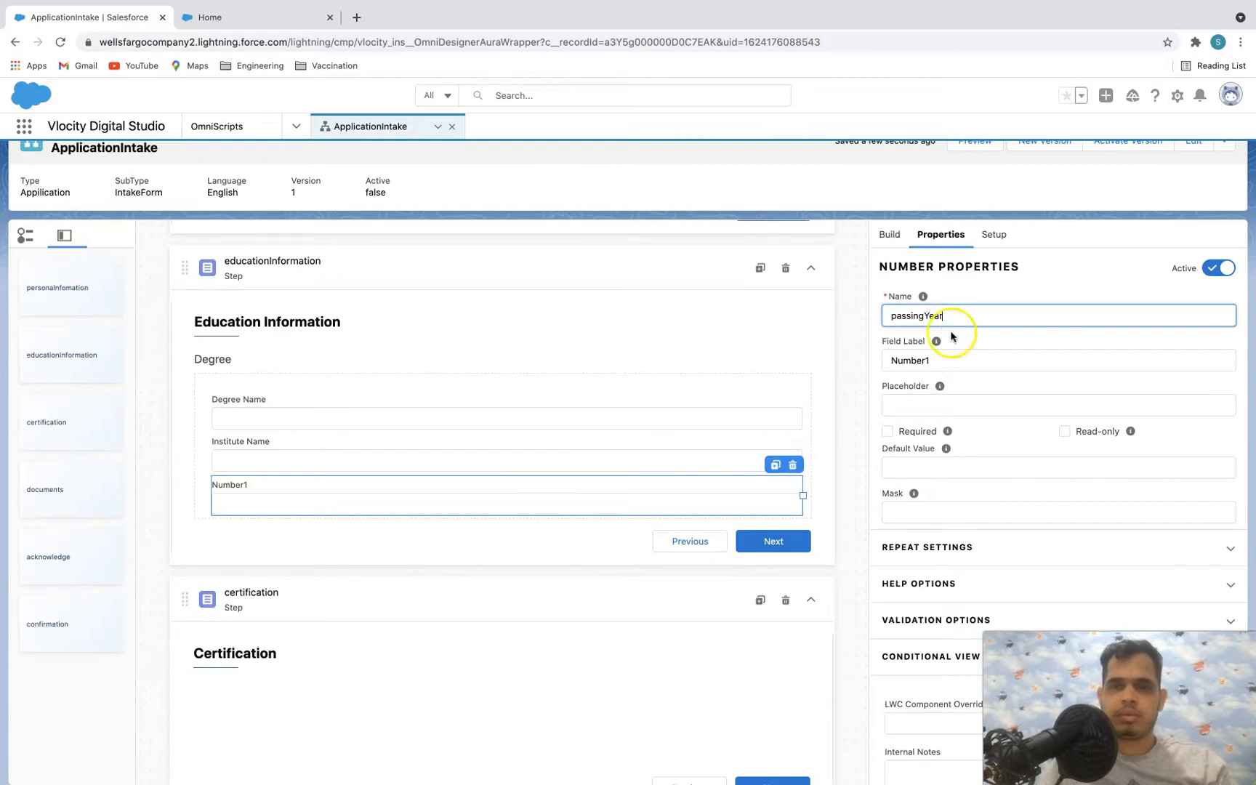
double_click(960, 360)
type("Passing Year")
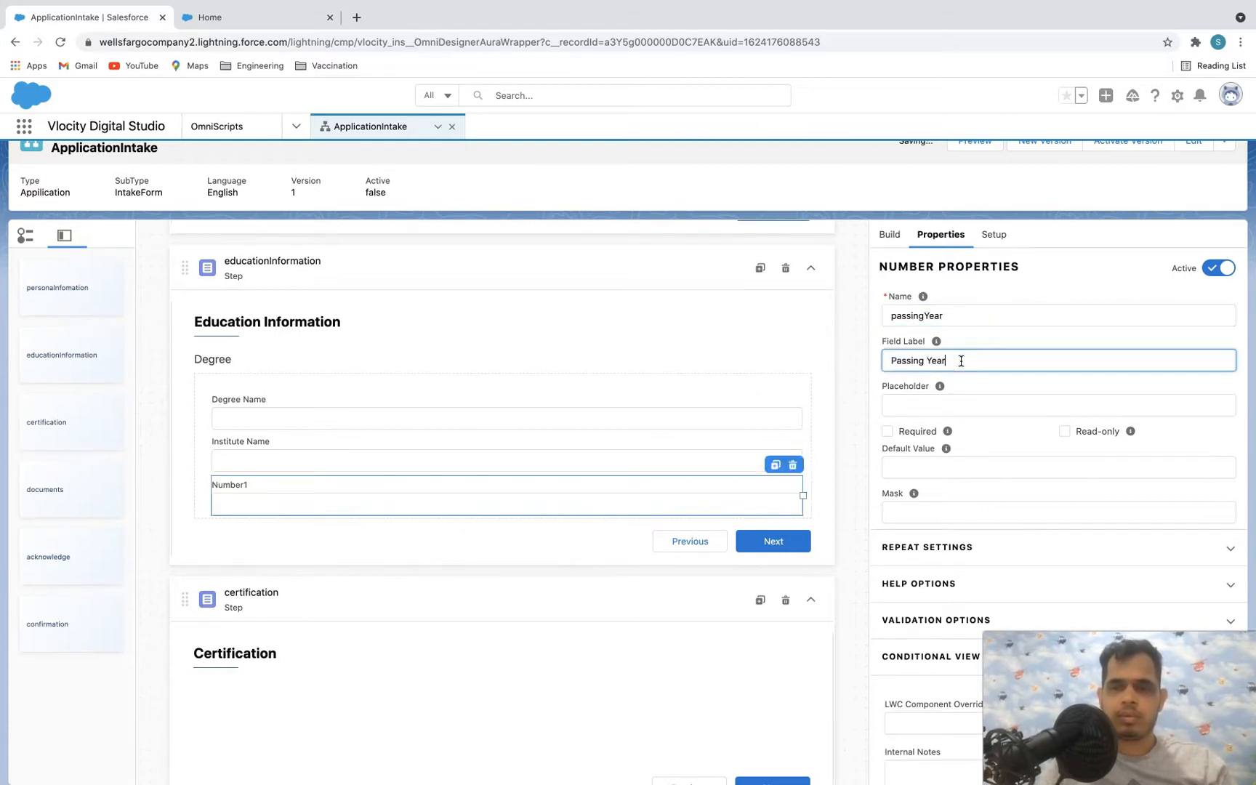
left_click(720, 483)
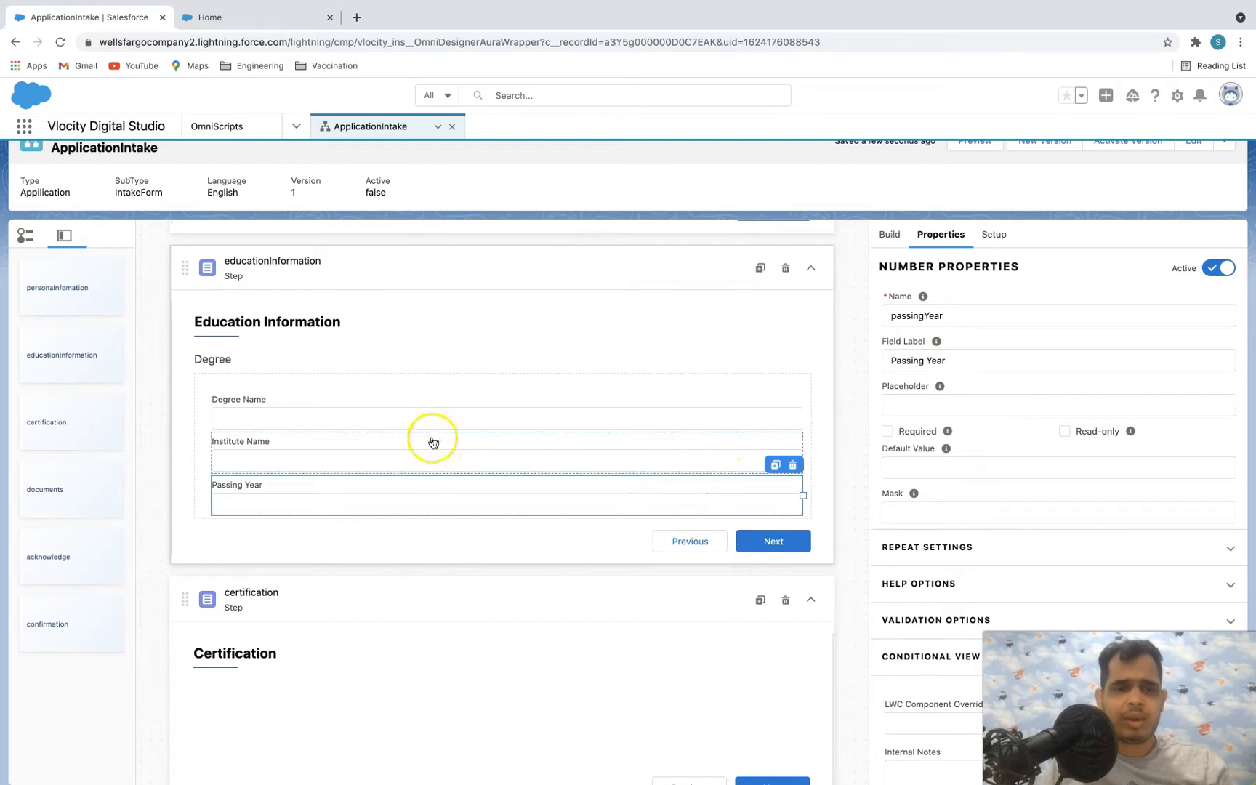
- Resize the Degree Name, Institute Name and Passing Year fields to one third width each so they share one row in the Degree block
scroll(449, 403, "up", 1)
left_click(533, 442)
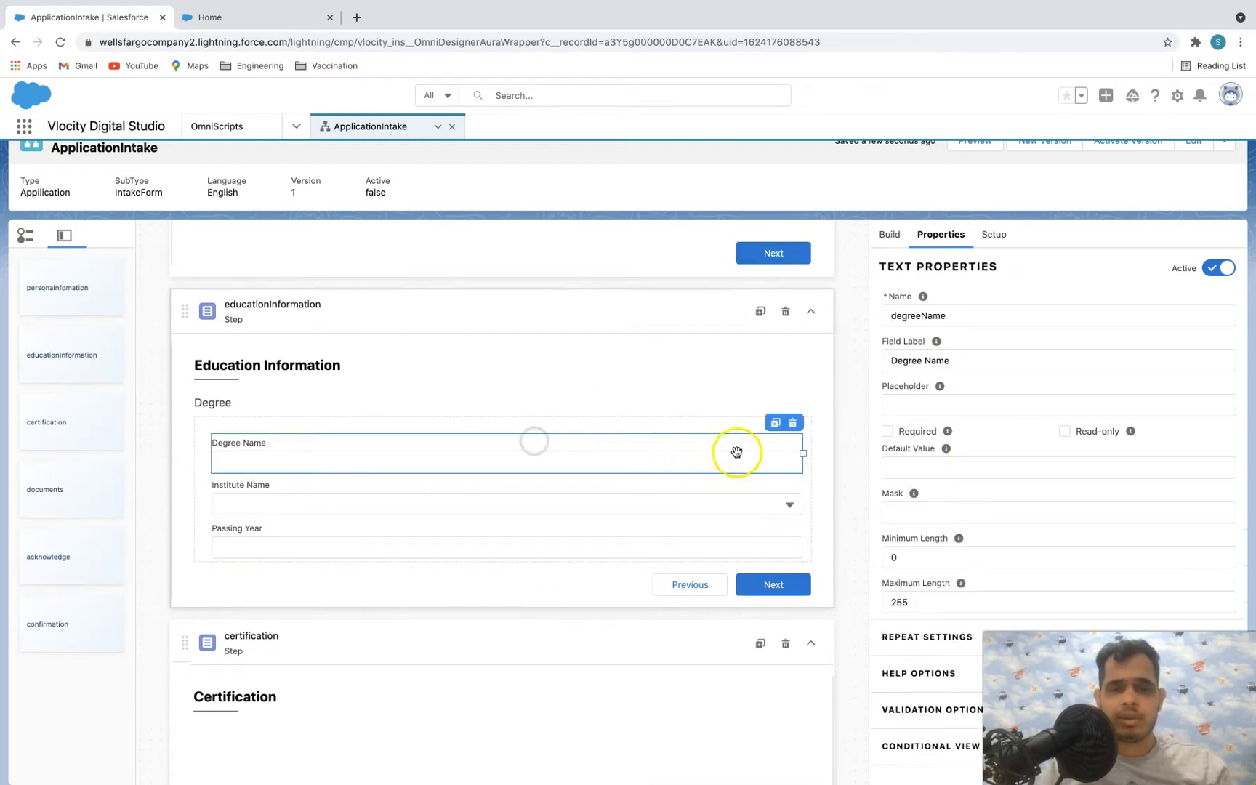
left_click_drag(804, 454, 407, 455)
left_click(492, 495)
left_click_drag(801, 498, 588, 467)
left_click(640, 508)
left_click_drag(801, 497, 599, 497)
left_click_drag(474, 498, 421, 493)
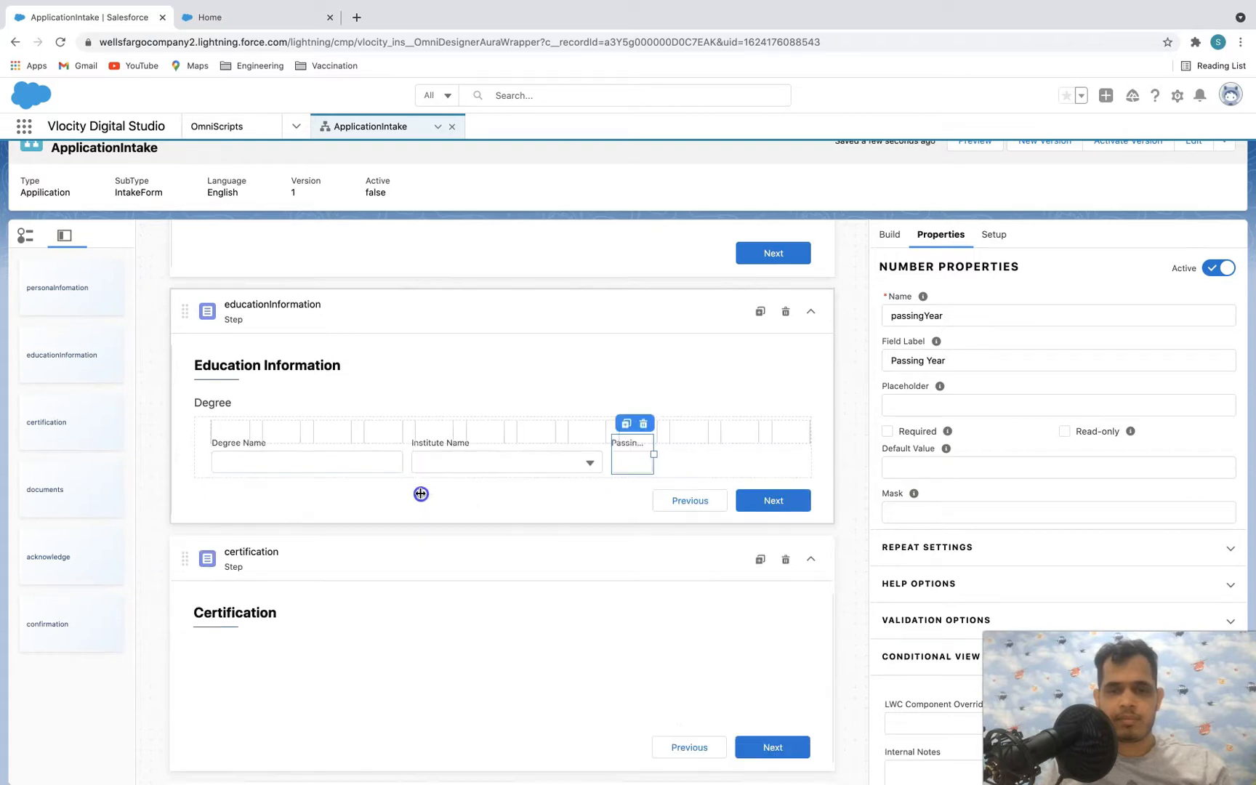
left_click_drag(635, 459, 798, 458)
left_click(587, 393)
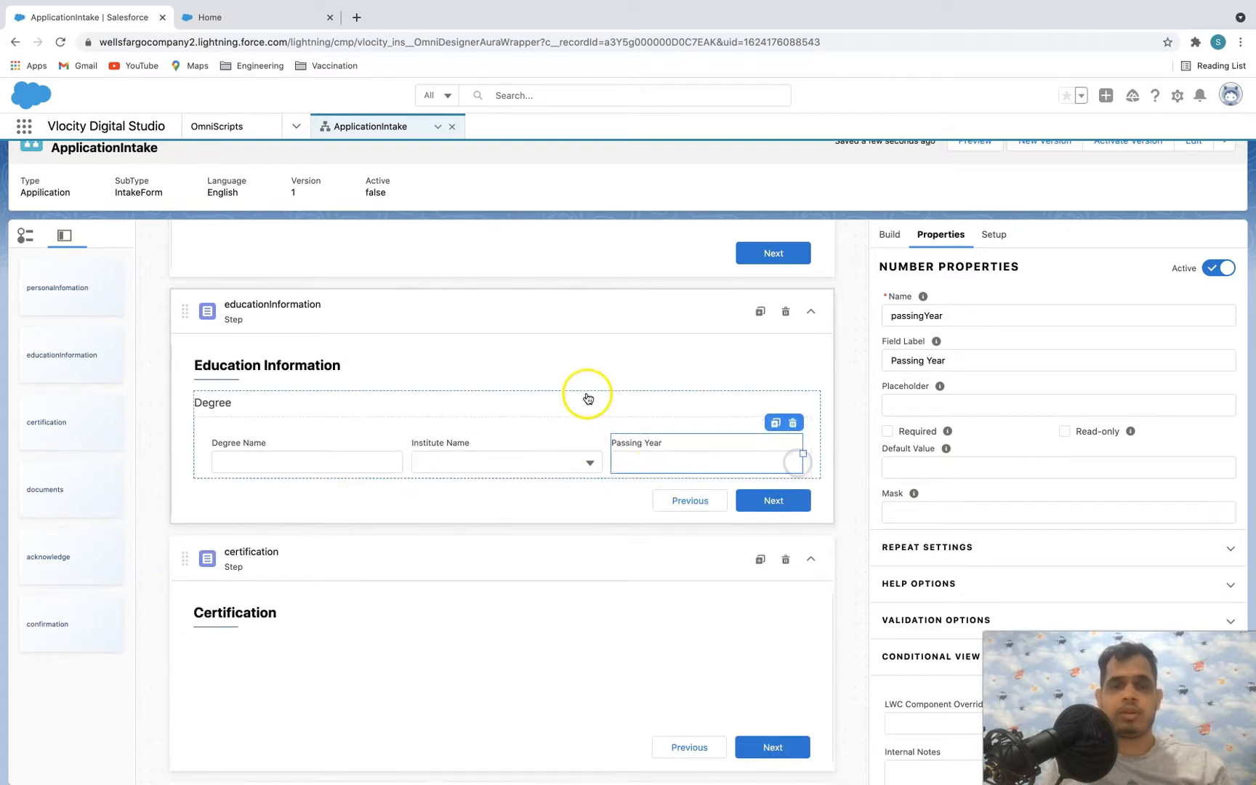
- Examine the properties and Active setting of the Degree edit block and of the elements in the Personal Information step
left_click(554, 415)
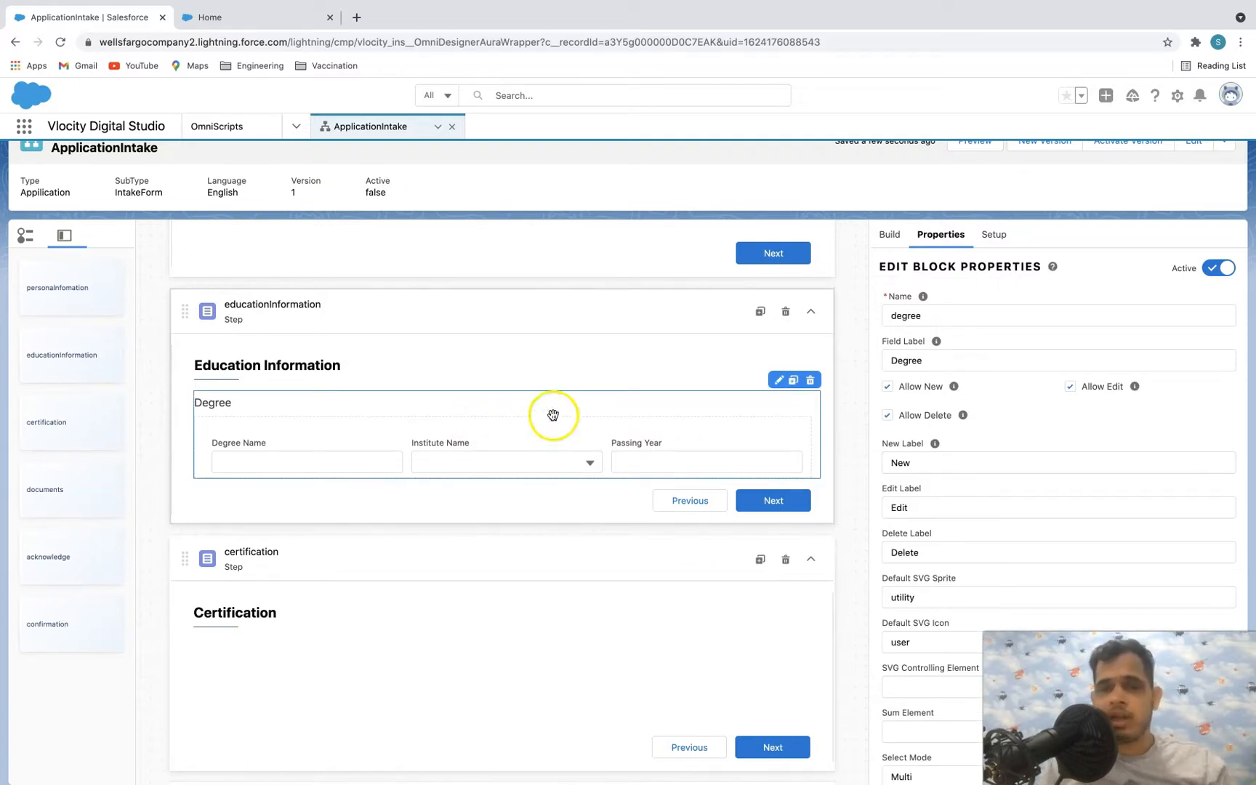
scroll(554, 415, "up", 1)
left_click(1172, 271)
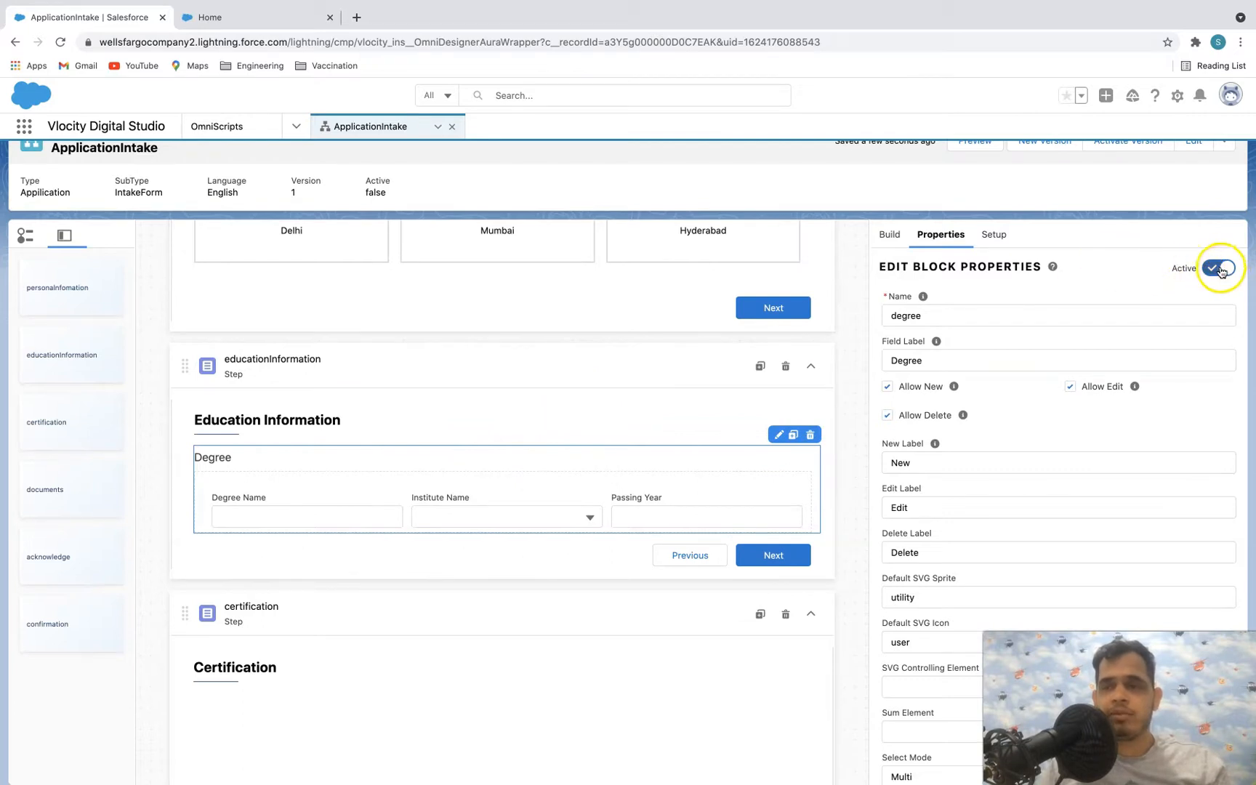
scroll(696, 289, "up", 5)
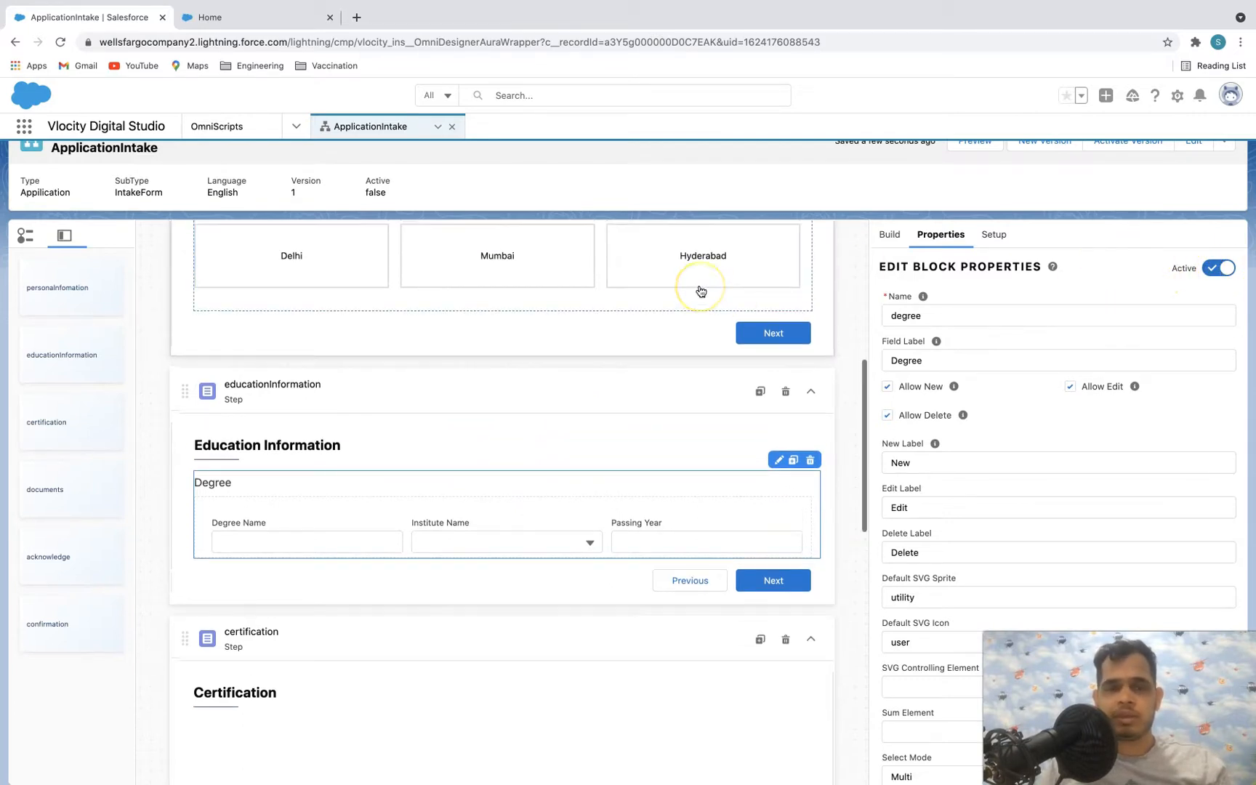
left_click(500, 320)
left_click(468, 247)
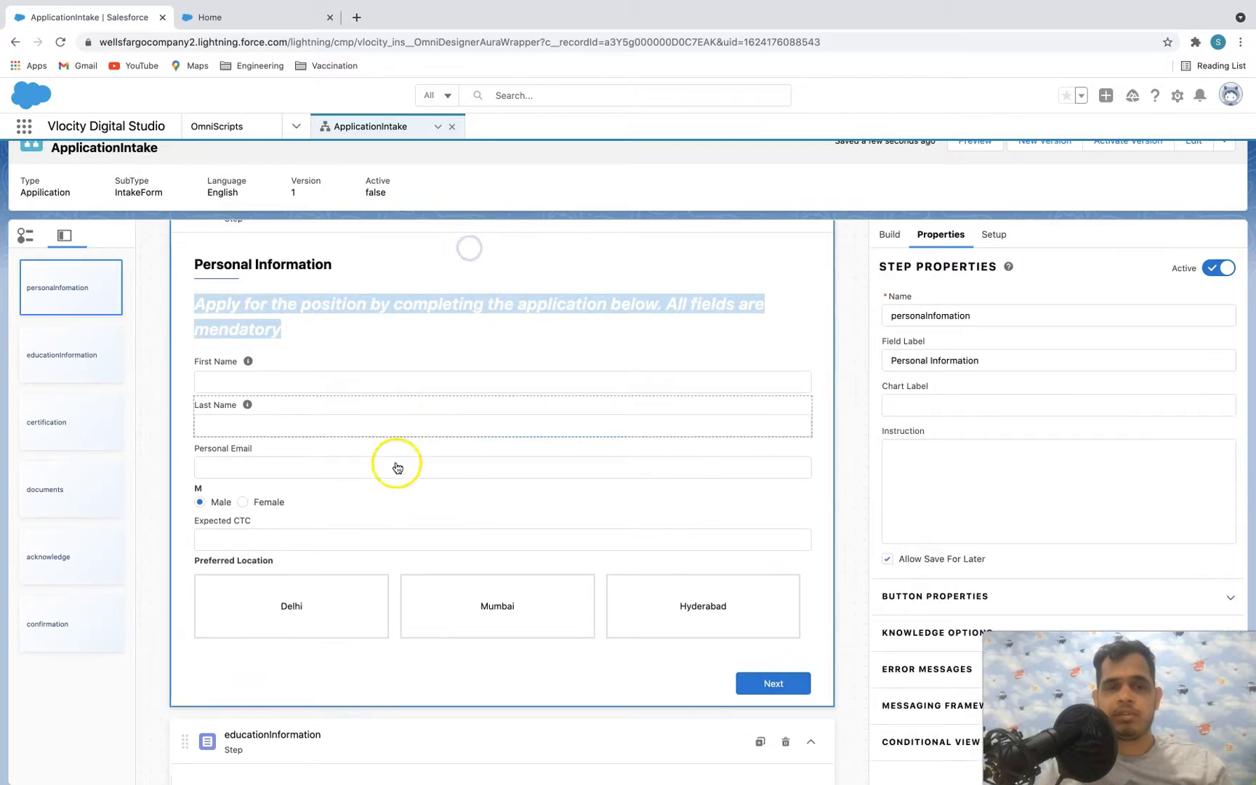
left_click(347, 315)
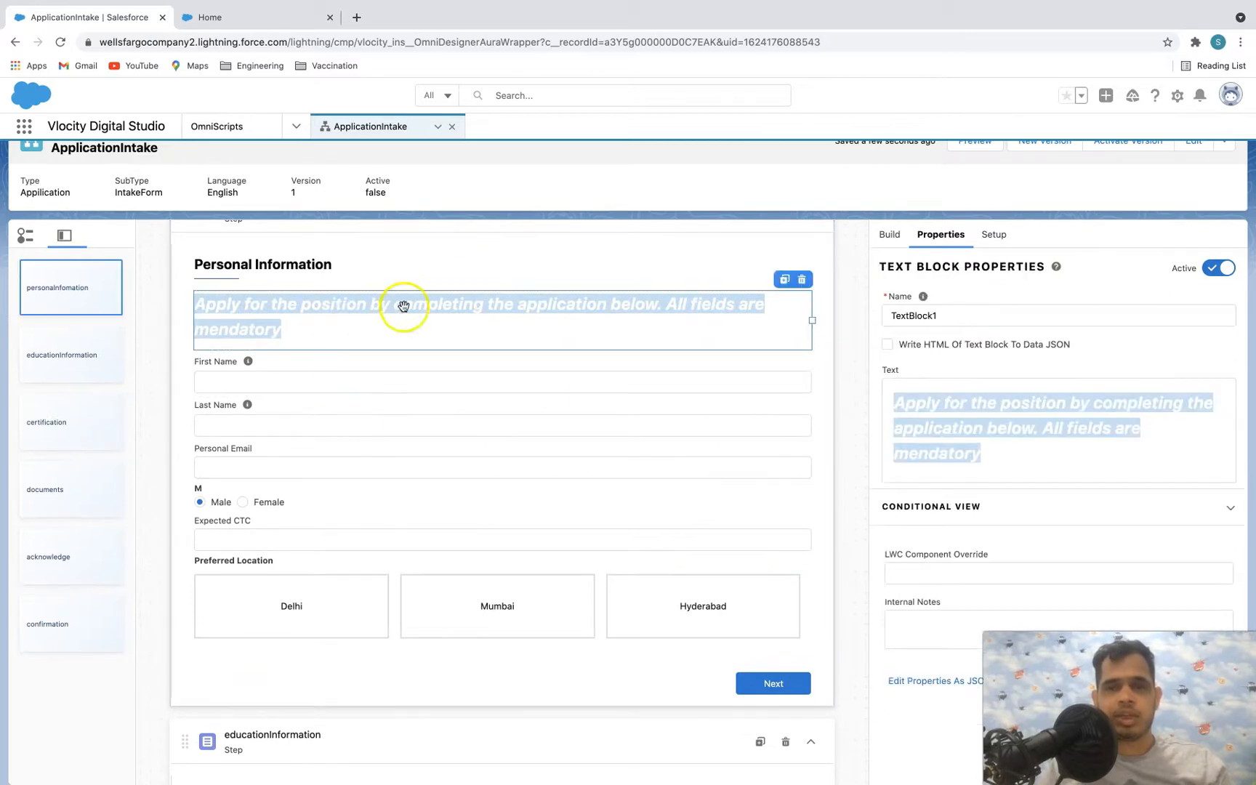
left_click(409, 370)
left_click_drag(365, 373, 385, 386)
left_click(367, 468)
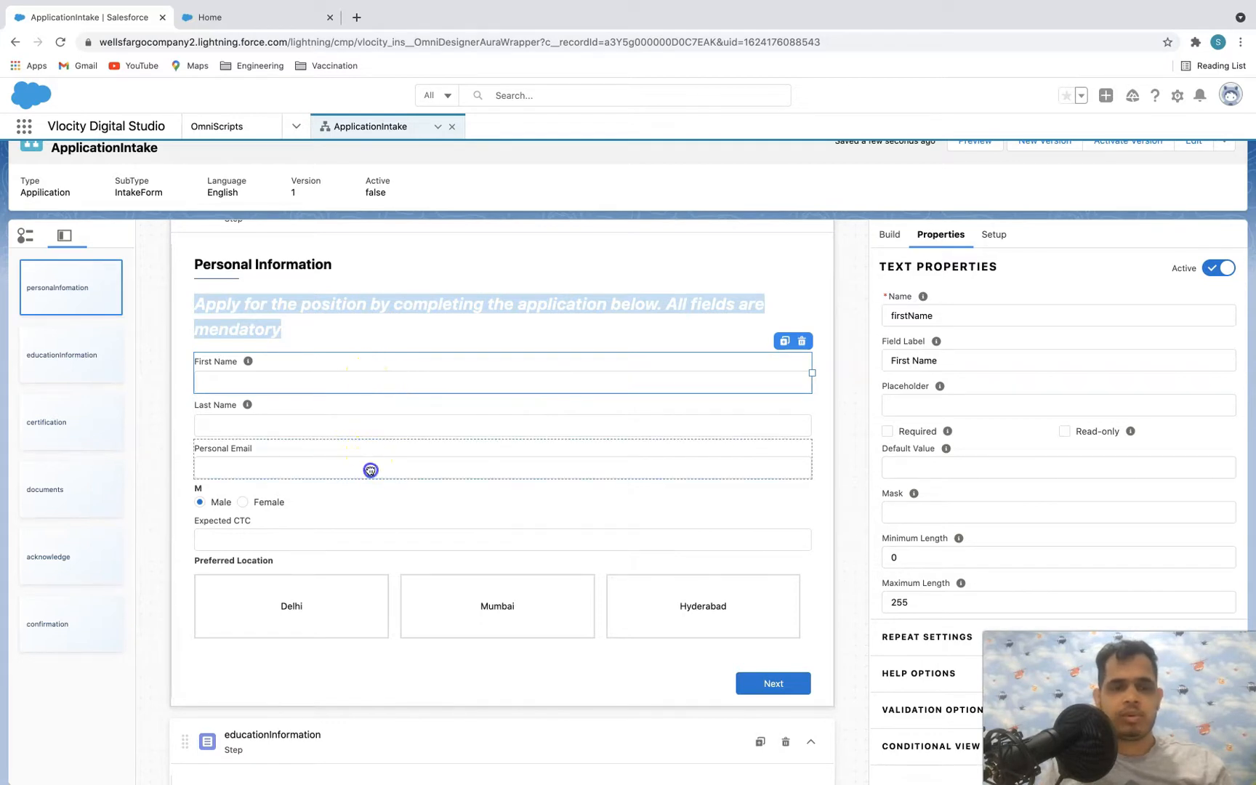
left_click(268, 500)
scroll(720, 391, "down", 5)
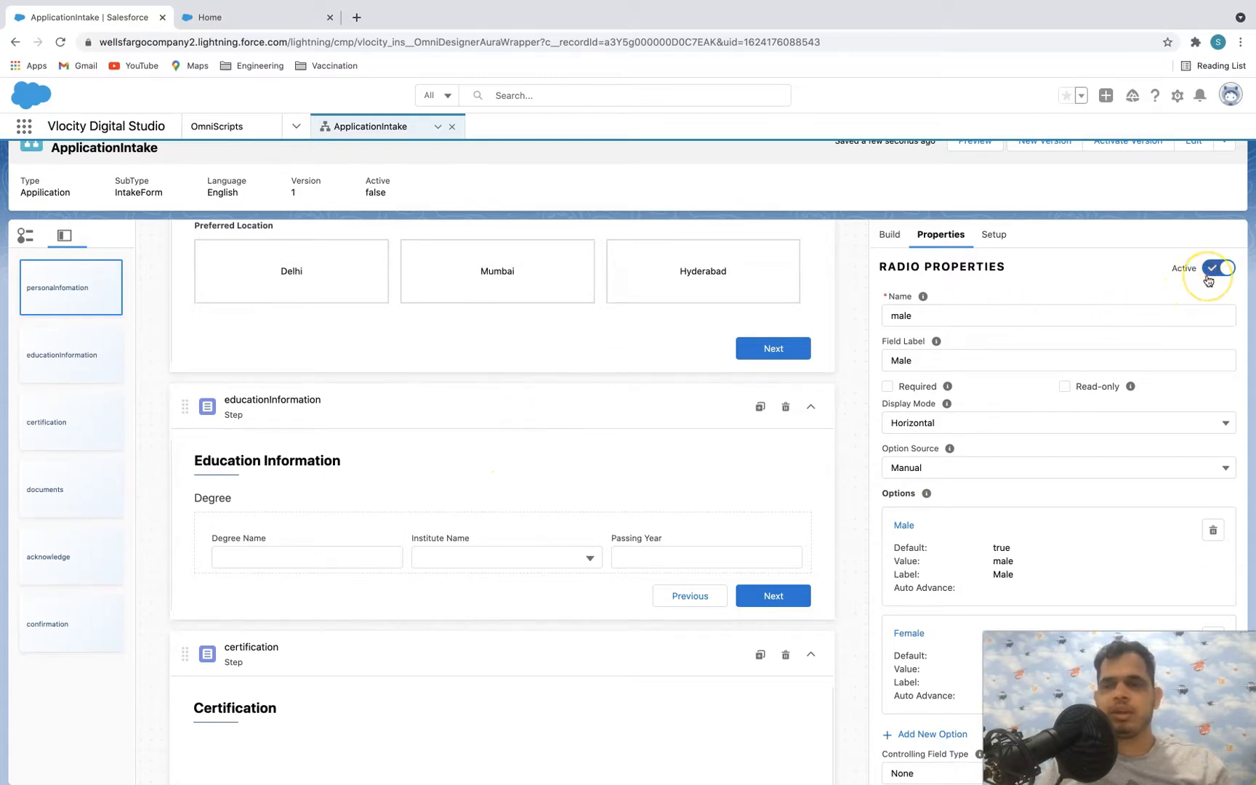
scroll(644, 473, "down", 2)
scroll(576, 437, "down", 1)
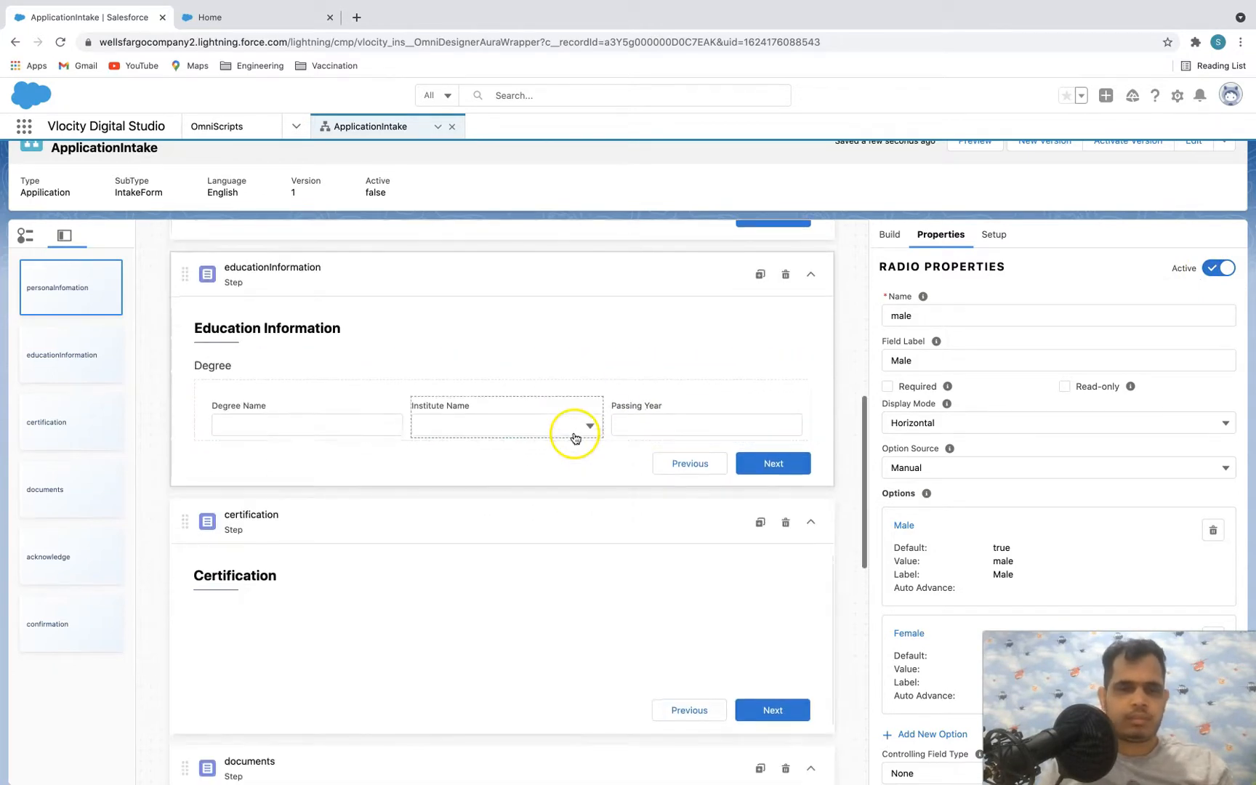
scroll(305, 371, "down", 1)
scroll(536, 364, "up", 9)
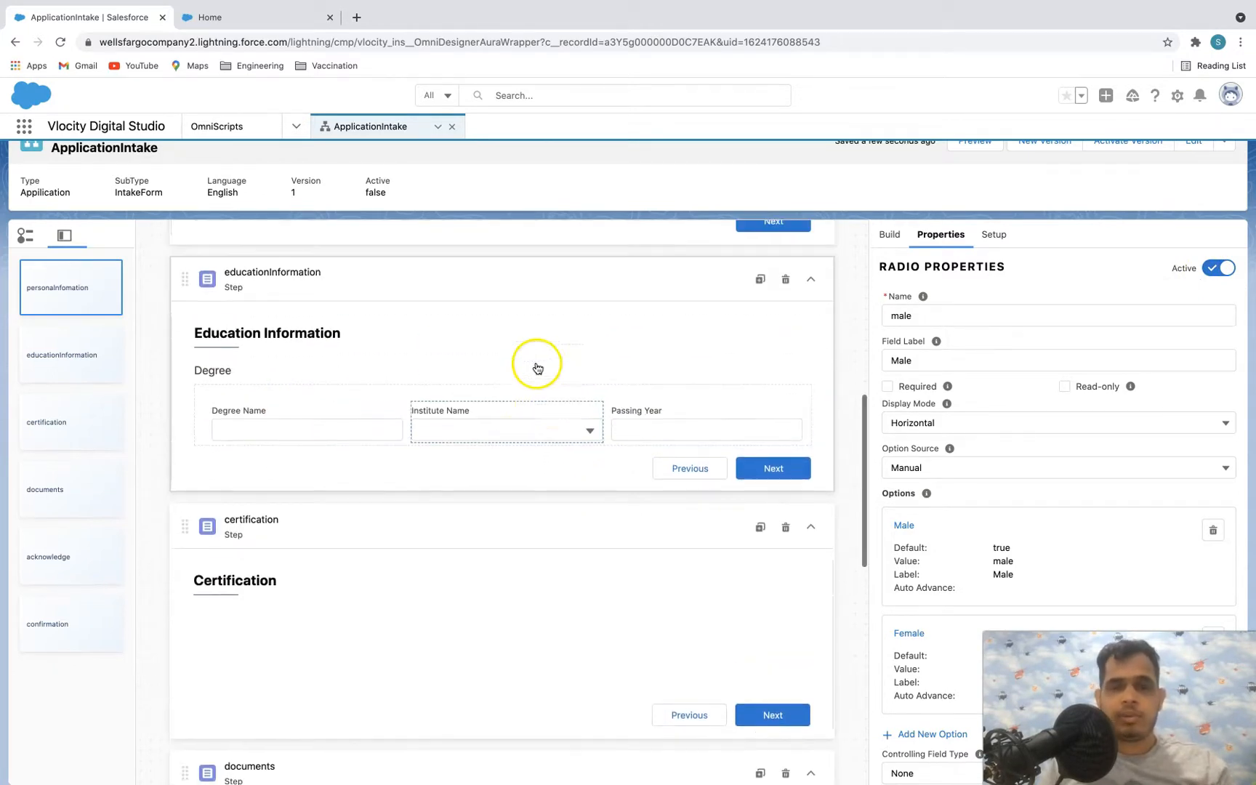
- Preview the OmniScript's Education Information step and compare its Degree block with the one in the published sample form
left_click(991, 152)
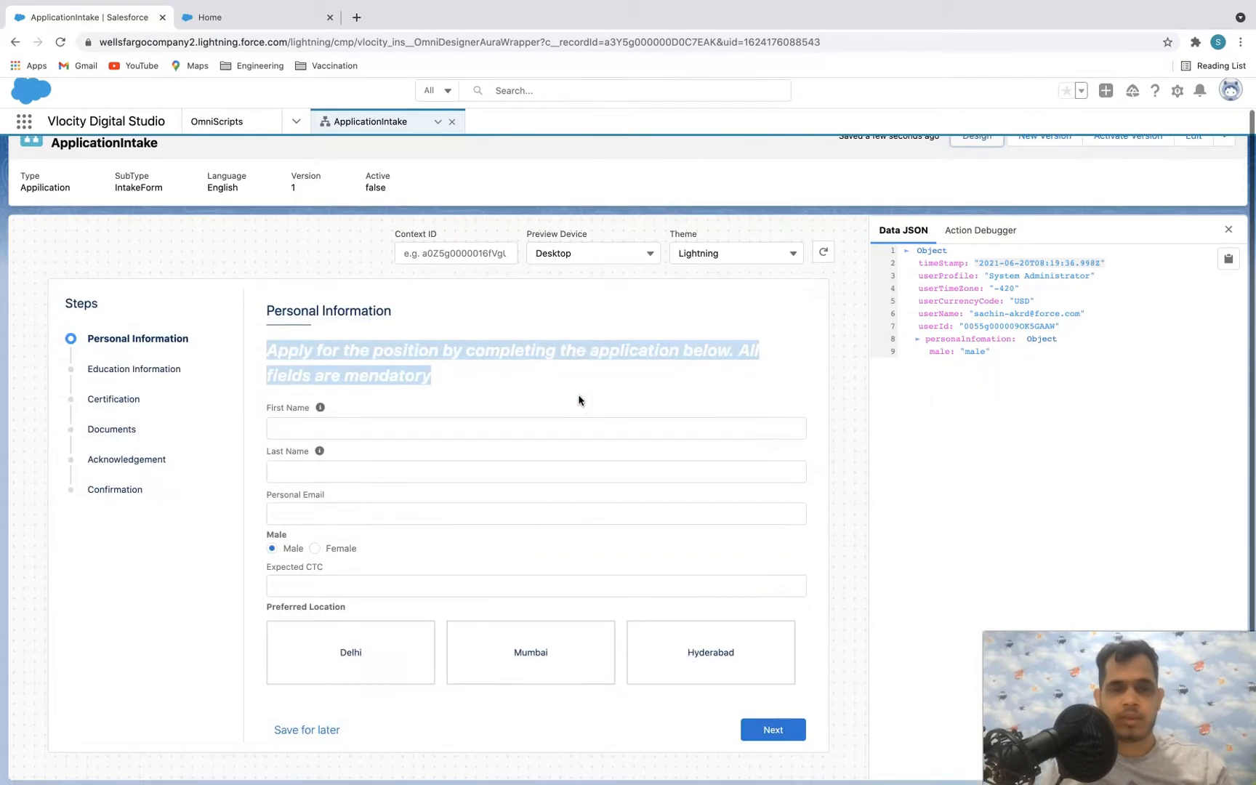
left_click(792, 731)
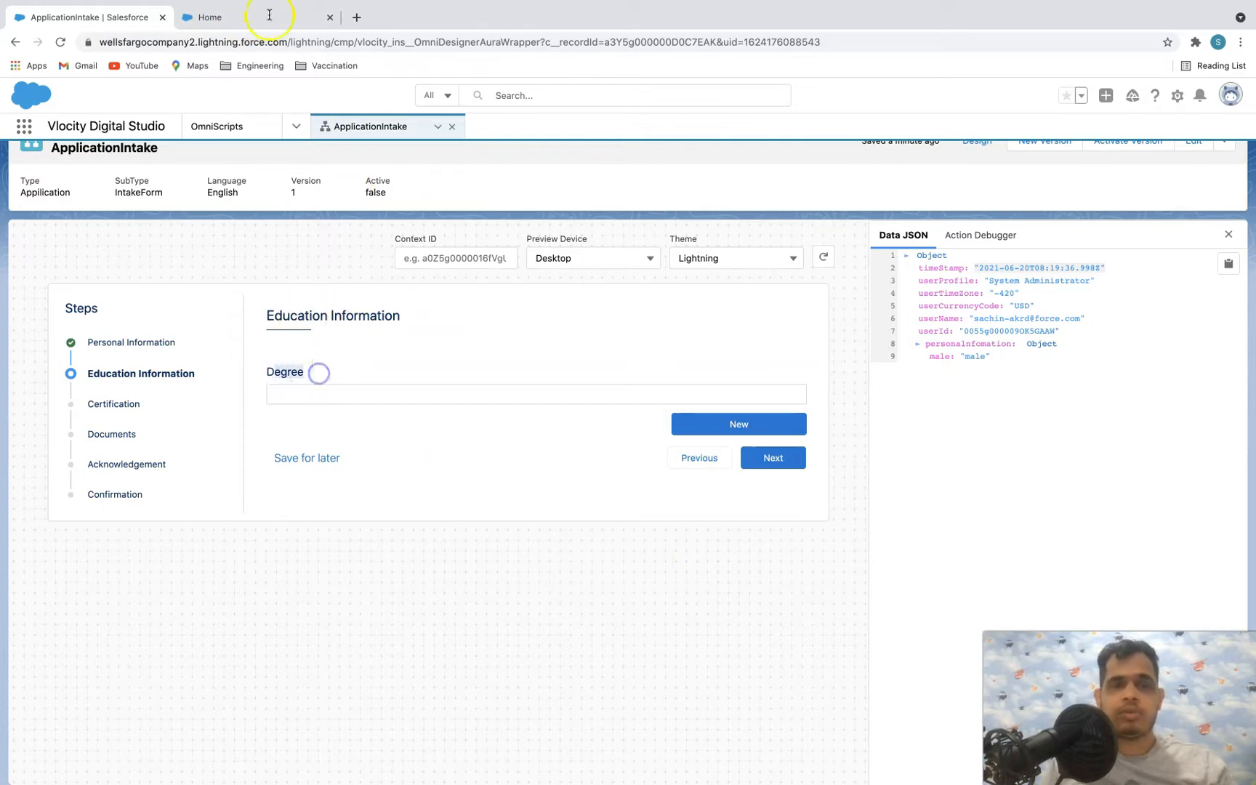
left_click(240, 17)
left_click(881, 485)
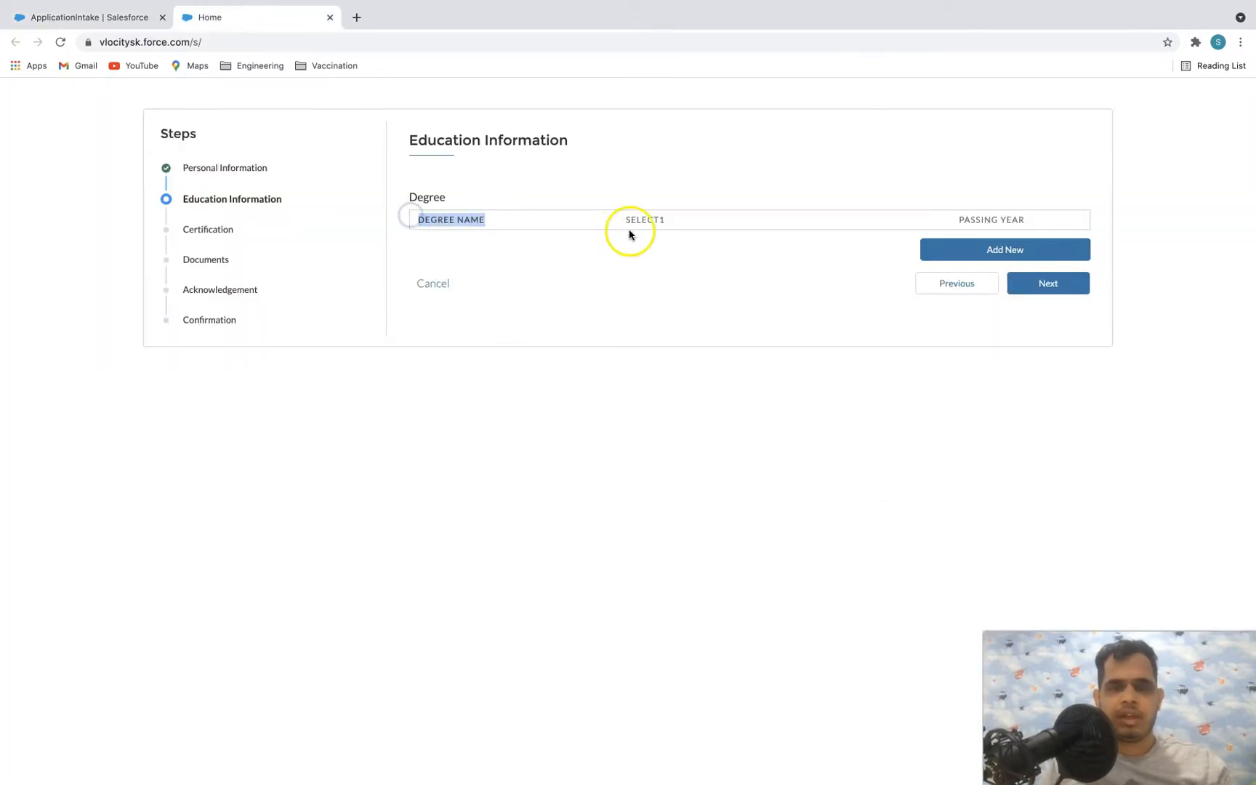
left_click_drag(663, 219, 609, 219)
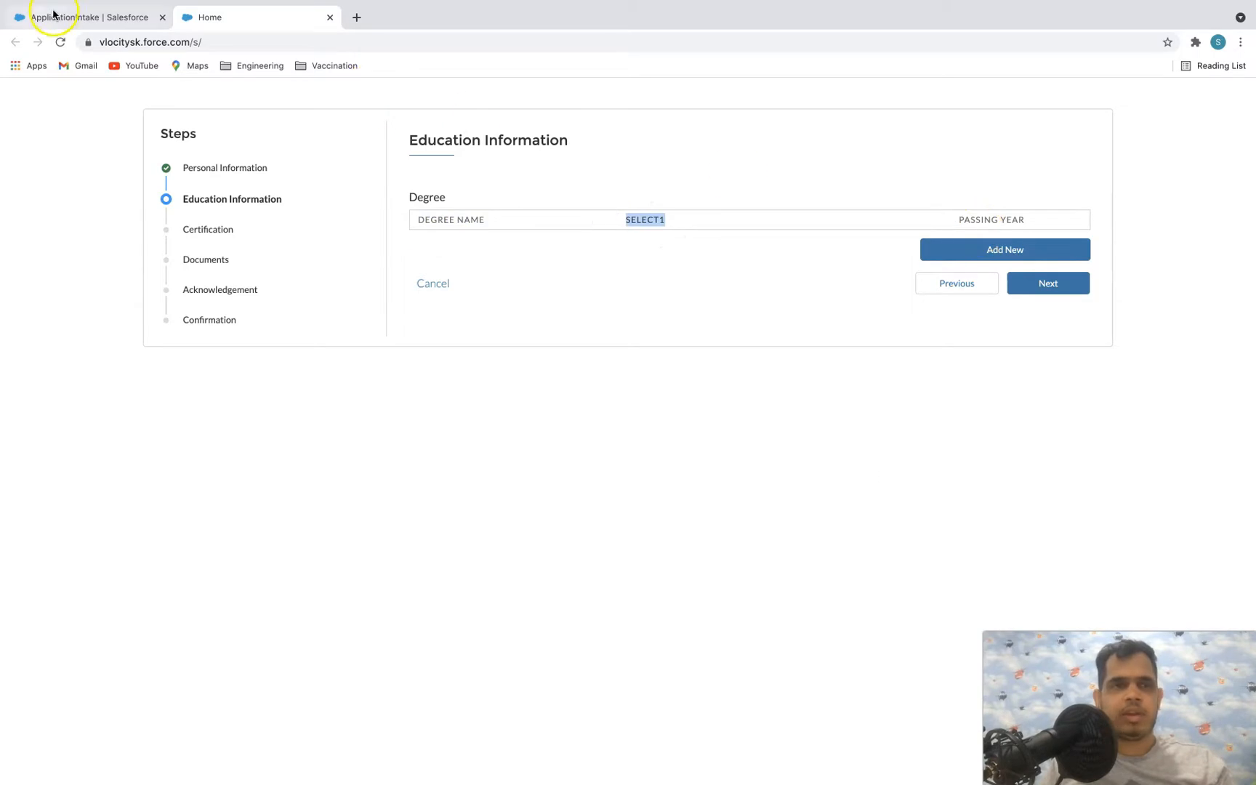
- Return to the ApplicationIntake design and include degreeName, instituteName and passingYear in the Degree edit block's Elements Inside Edit Block settings
left_click(53, 15)
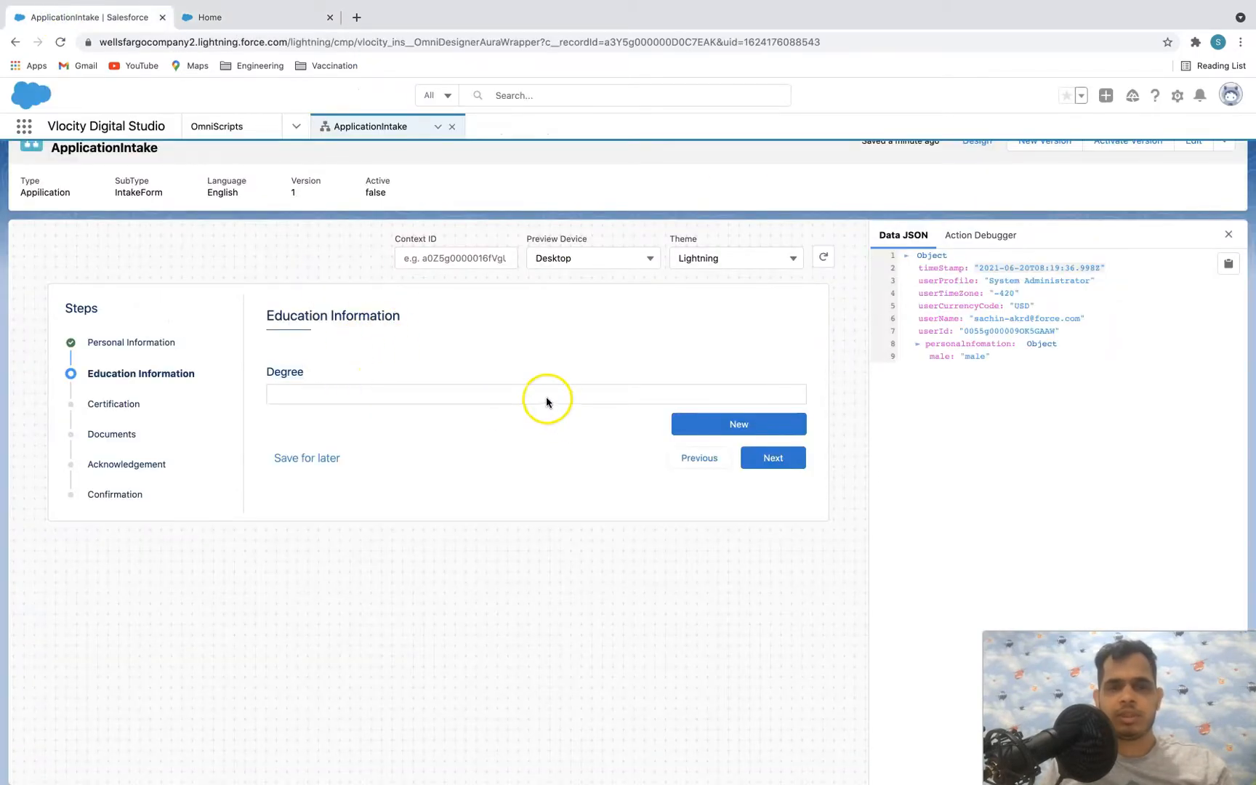
scroll(813, 342, "up", 1)
left_click(972, 171)
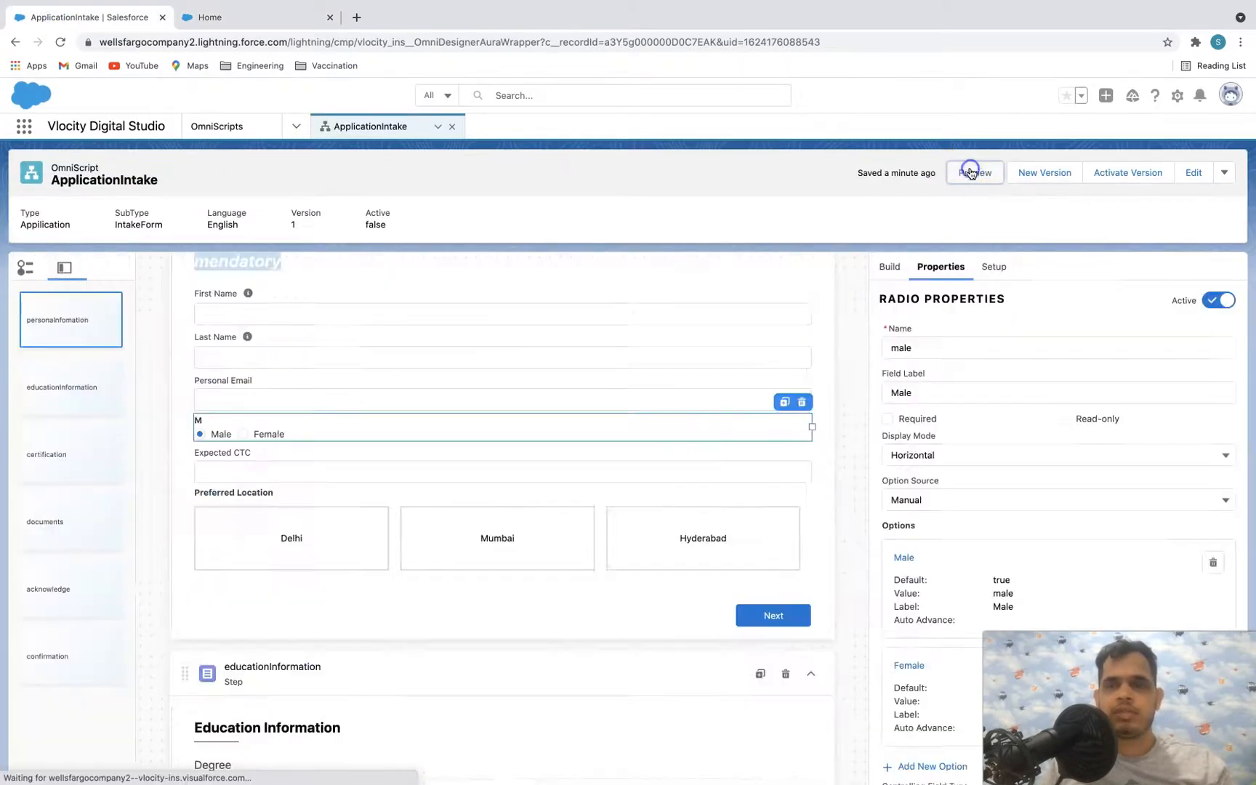
scroll(653, 443, "down", 4)
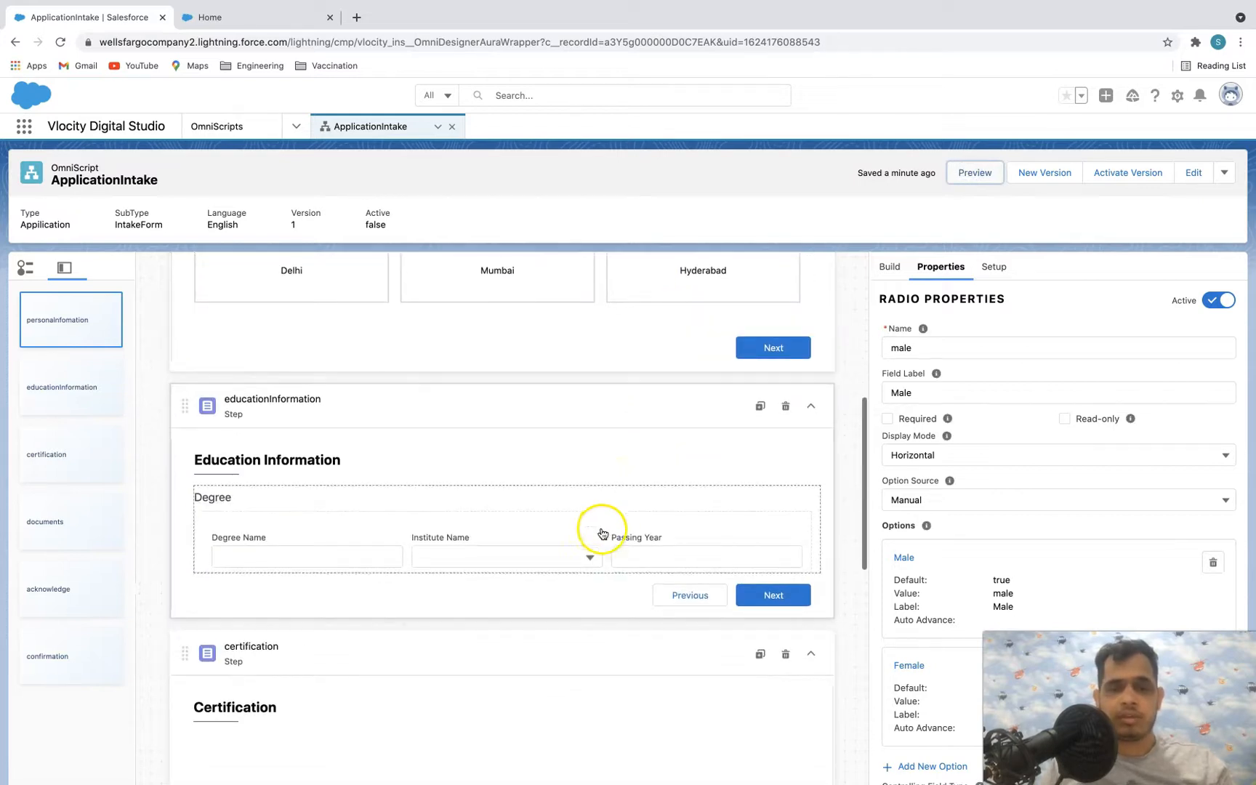
left_click(528, 523)
scroll(944, 496, "down", 10)
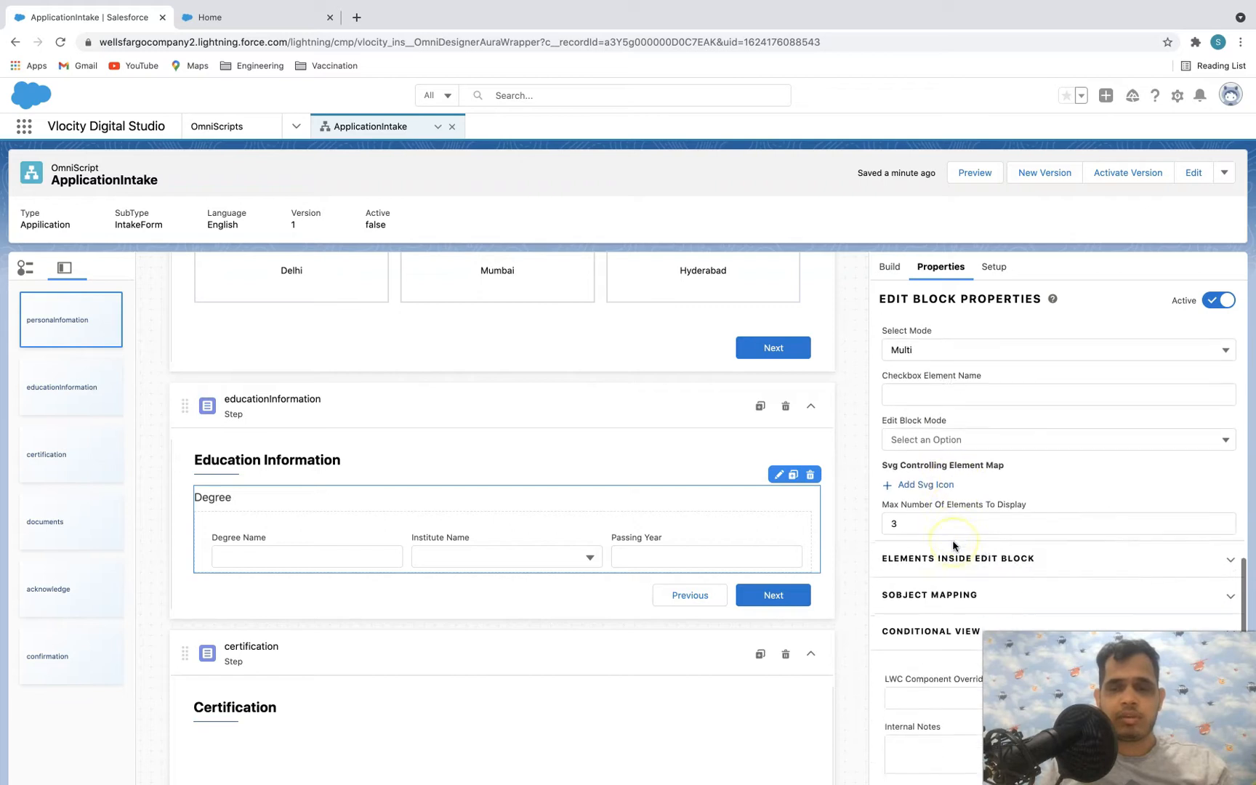
scroll(953, 546, "down", 1)
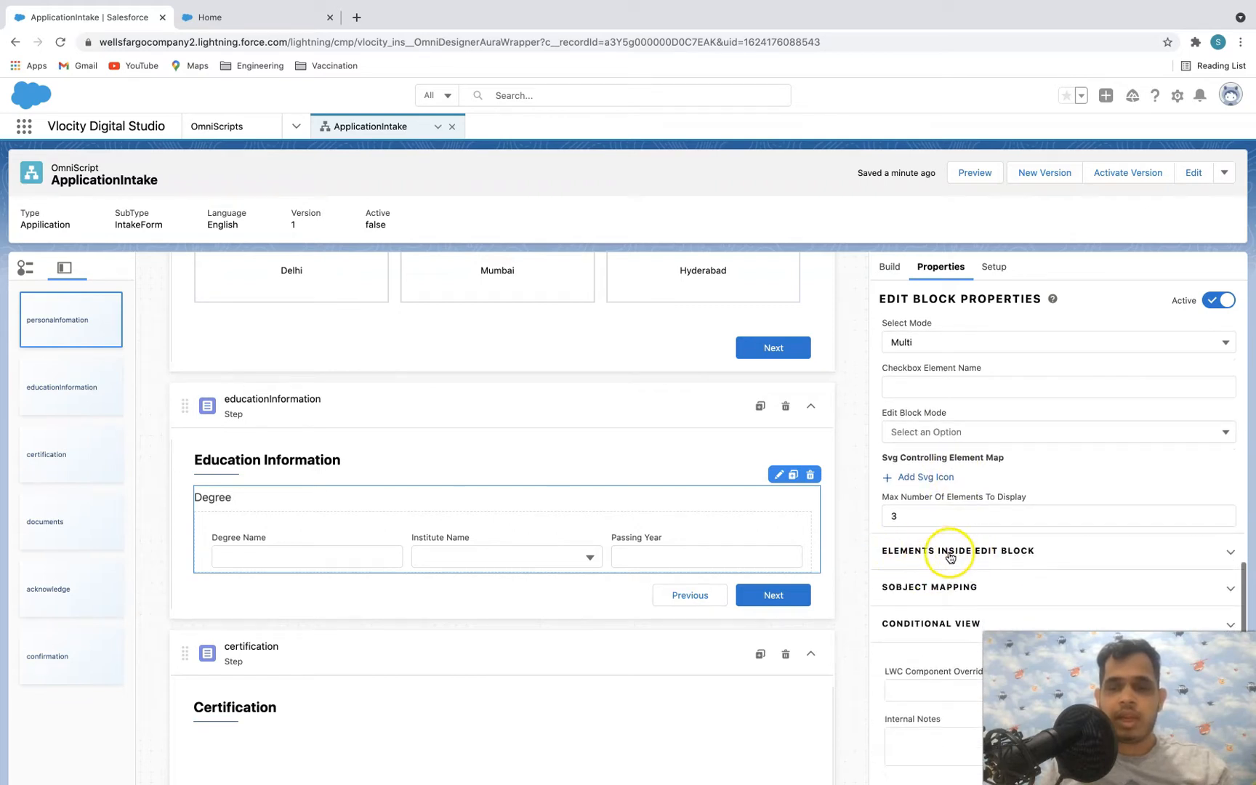
left_click(1004, 553)
scroll(967, 548, "down", 3)
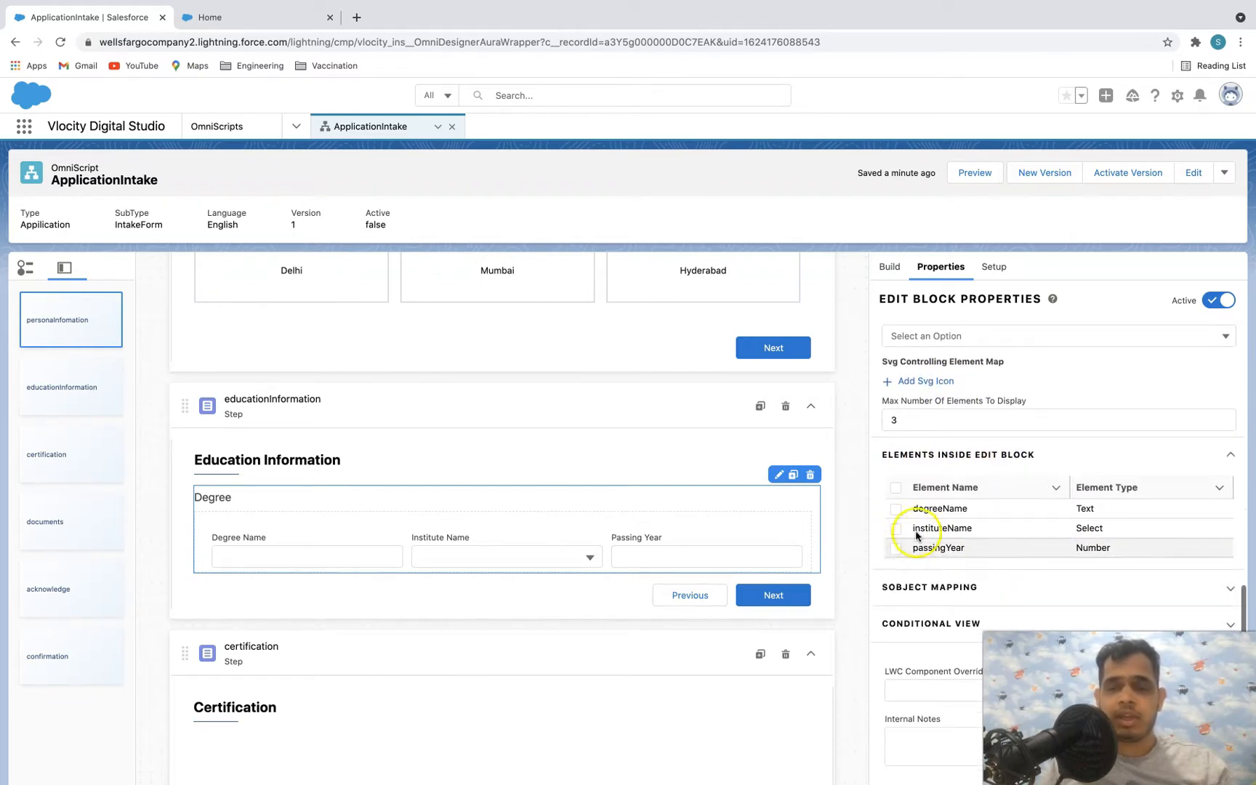
left_click(896, 486)
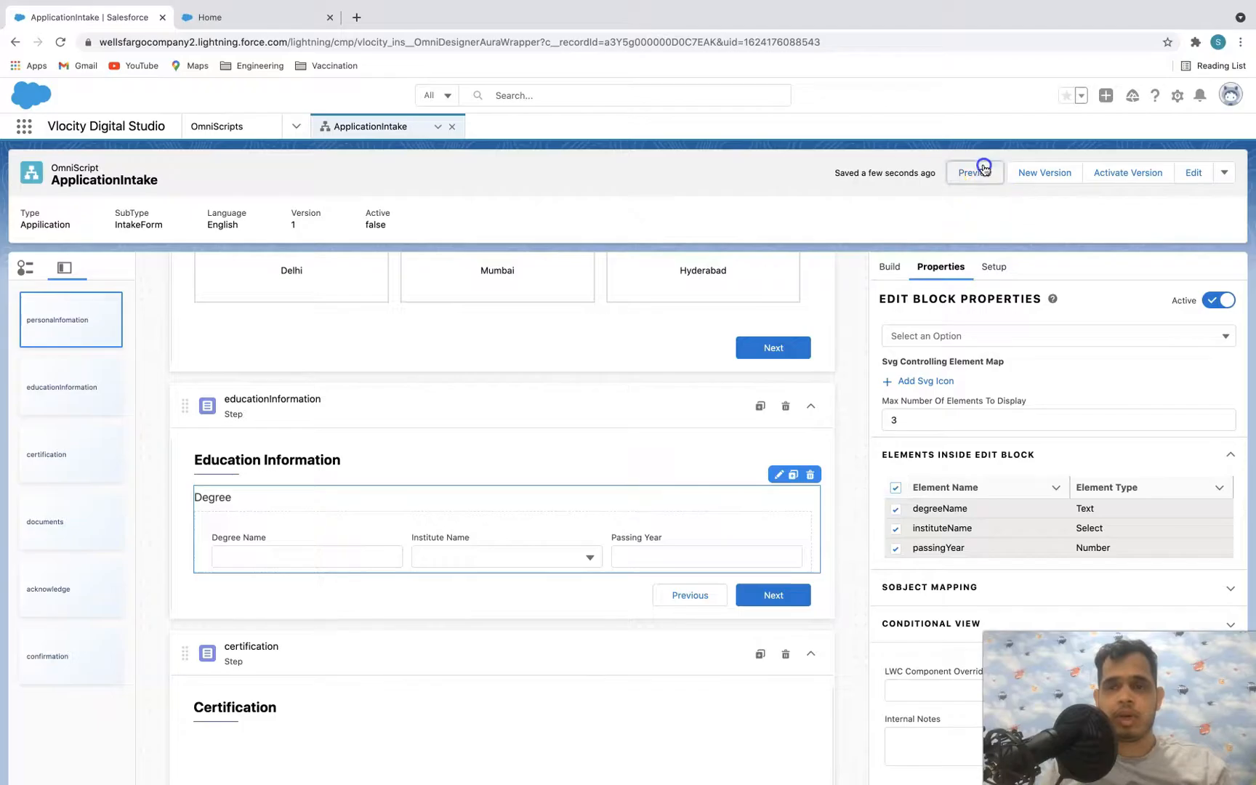
- Preview the OmniScript again, advance to Education Information, and check the Degree block's column headings
left_click(975, 172)
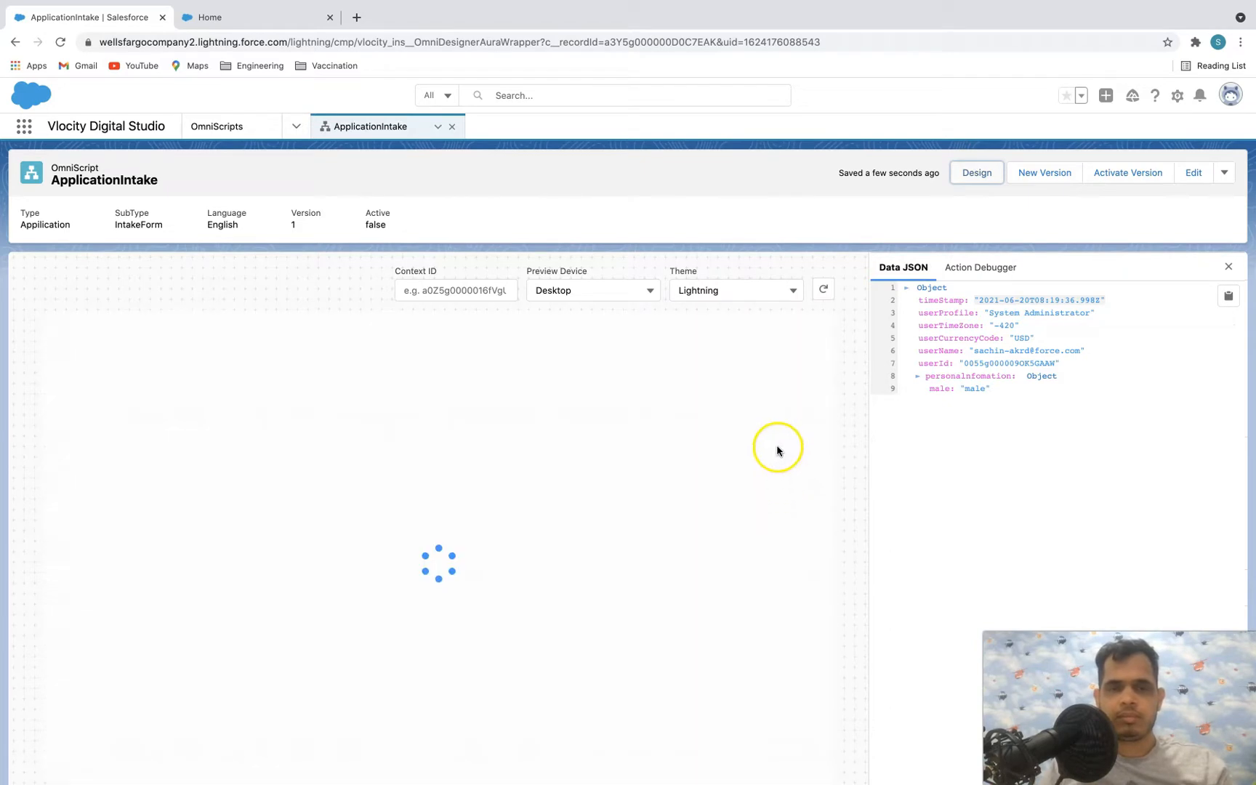
scroll(781, 698, "down", 1)
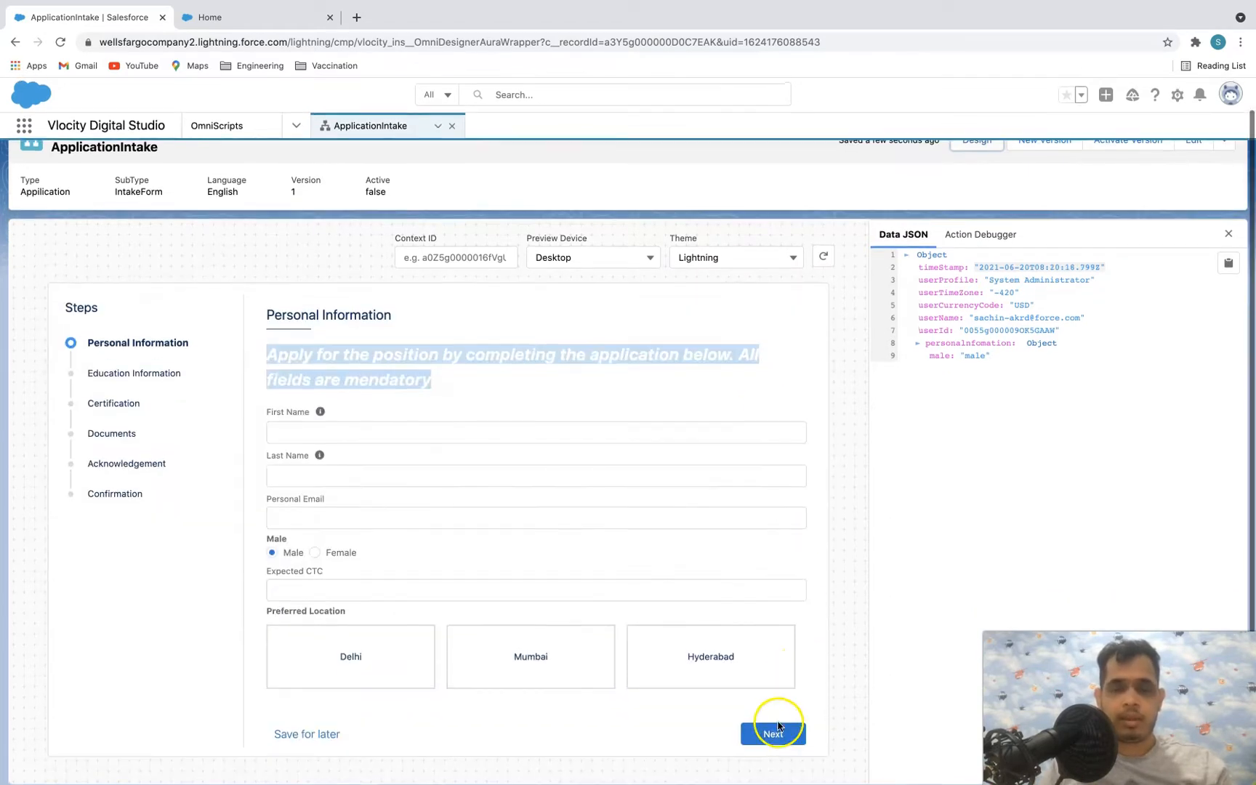
left_click(778, 726)
left_click_drag(343, 394, 287, 399)
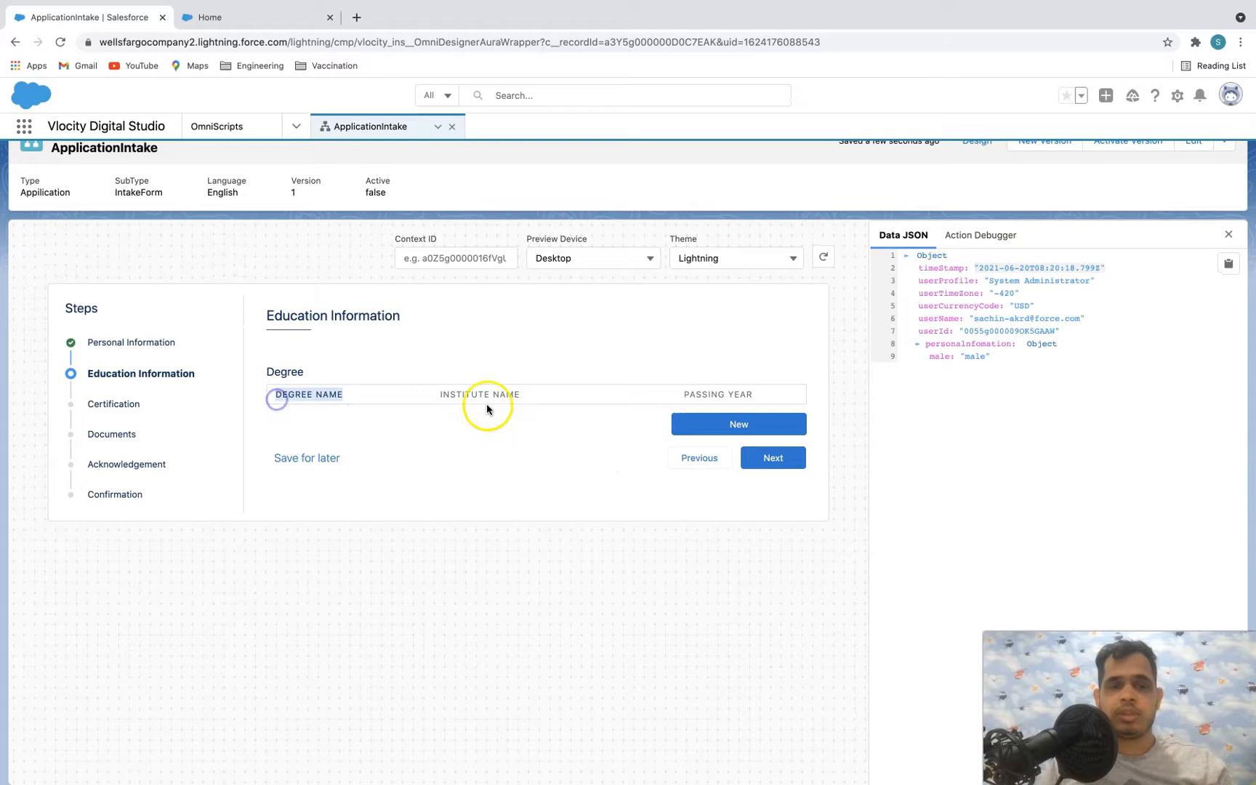
left_click_drag(522, 397, 421, 395)
left_click_drag(755, 397, 662, 397)
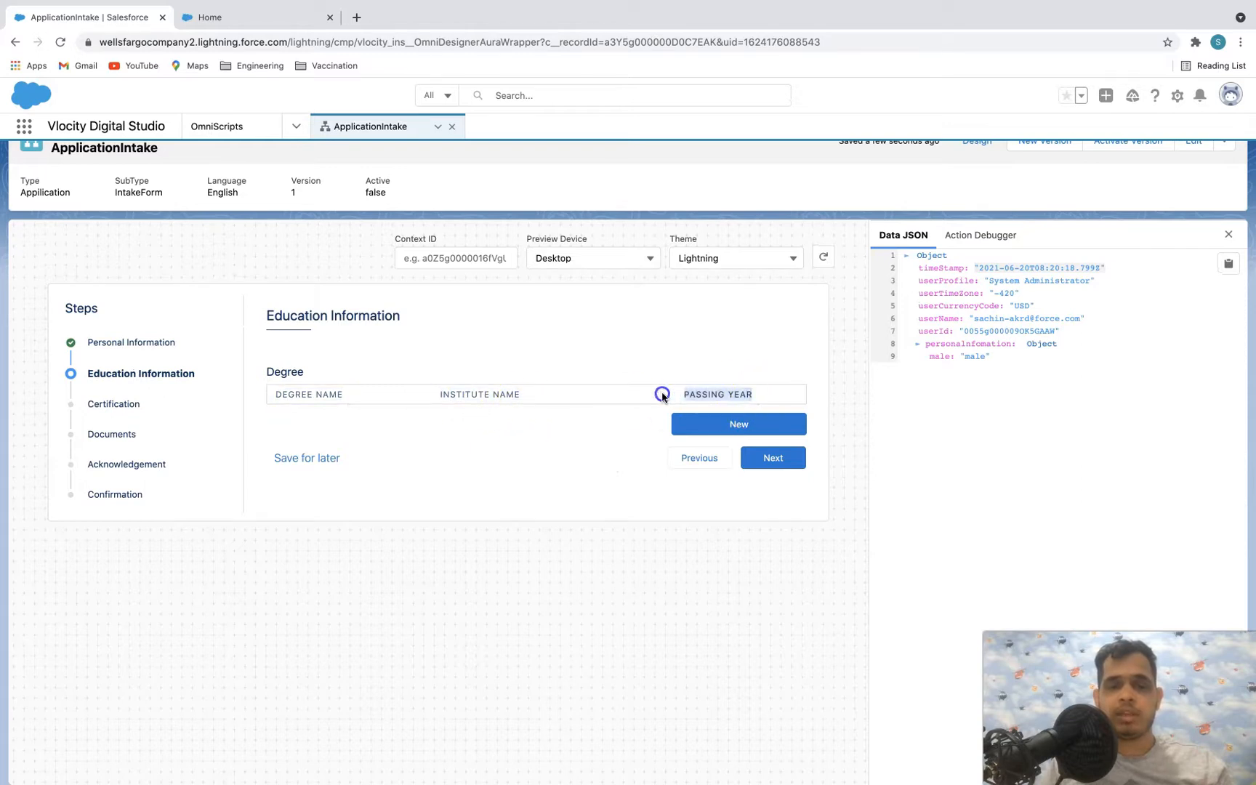
left_click(583, 544)
- Open a new Degree entry in the preview, check its fields and Institute Name choices, and cancel the entry
left_click(739, 418)
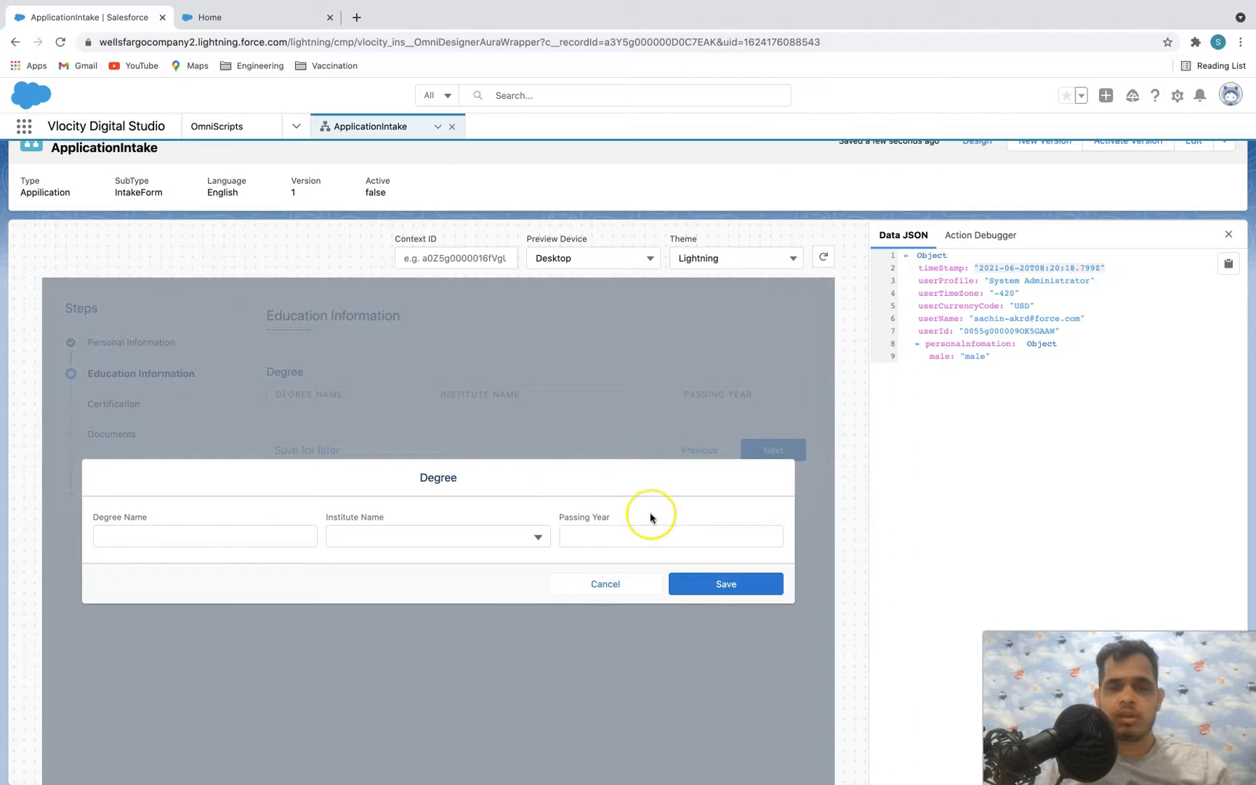
left_click(482, 538)
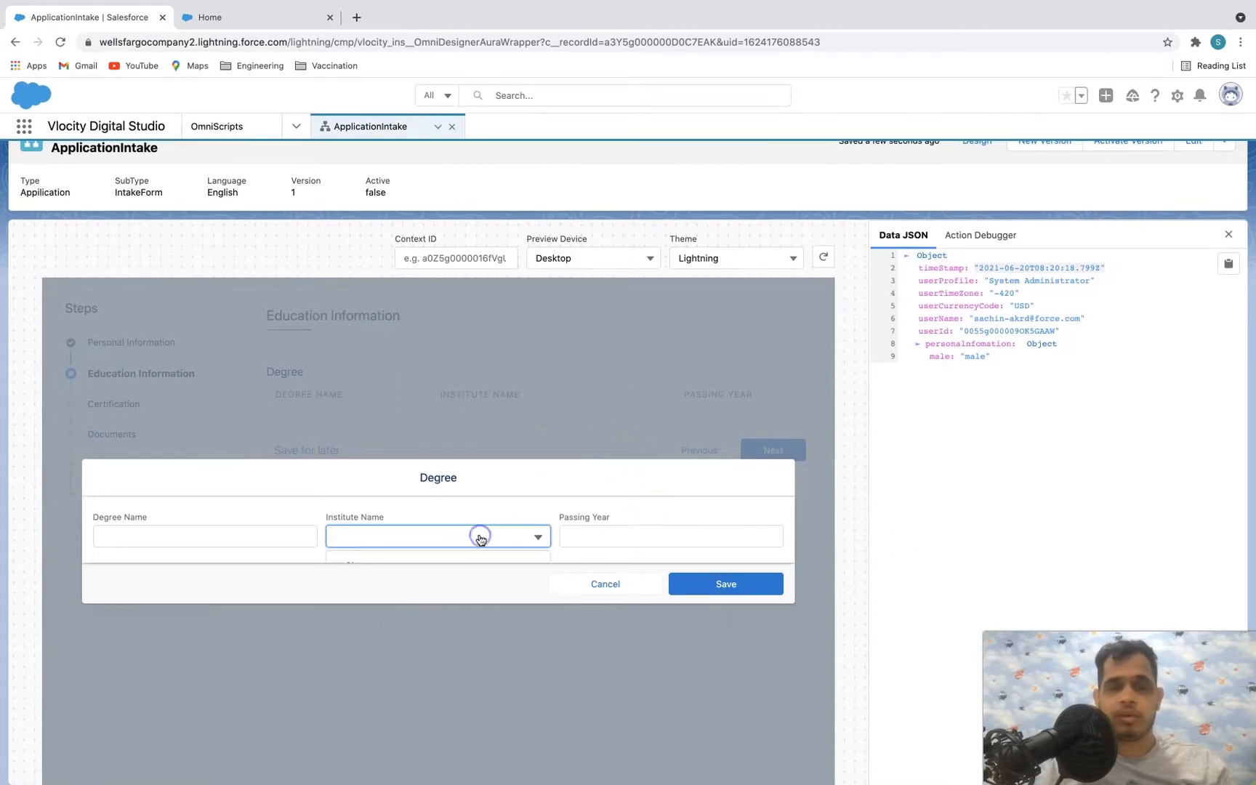
left_click(598, 581)
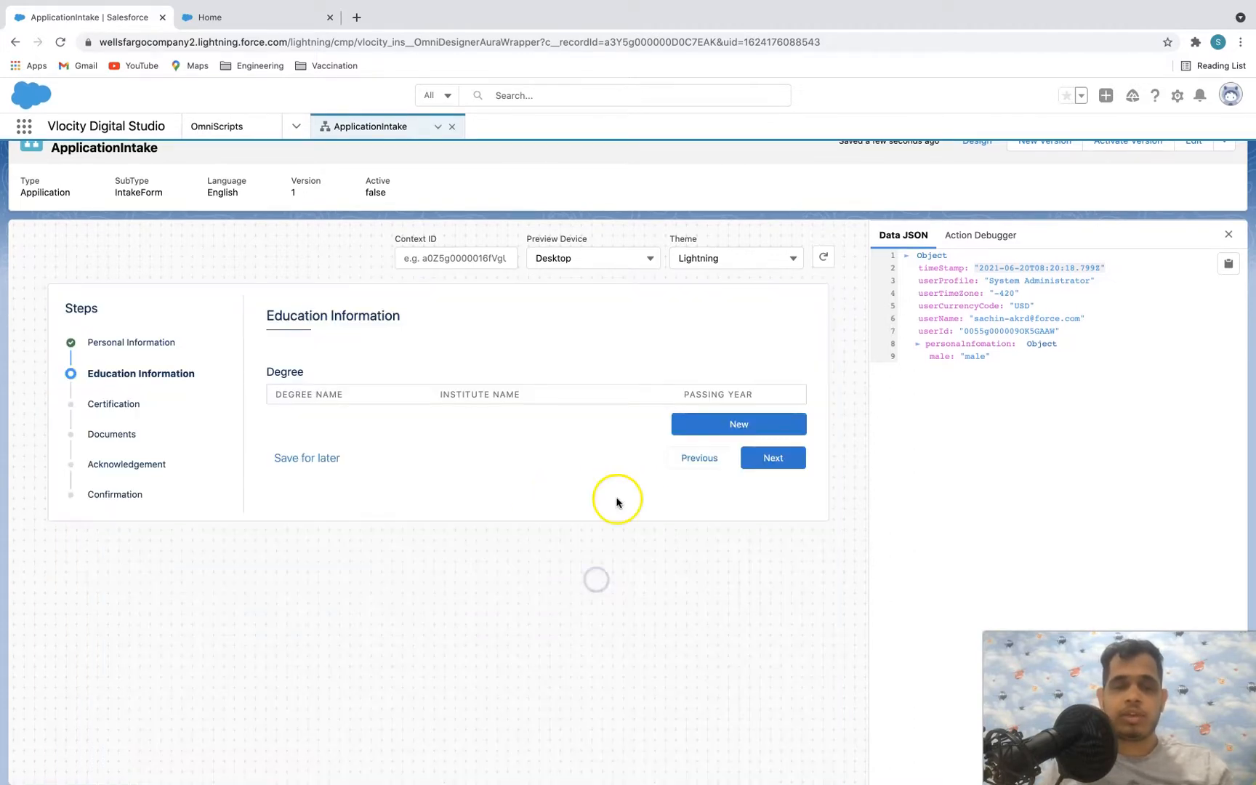
scroll(635, 553, "up", 1)
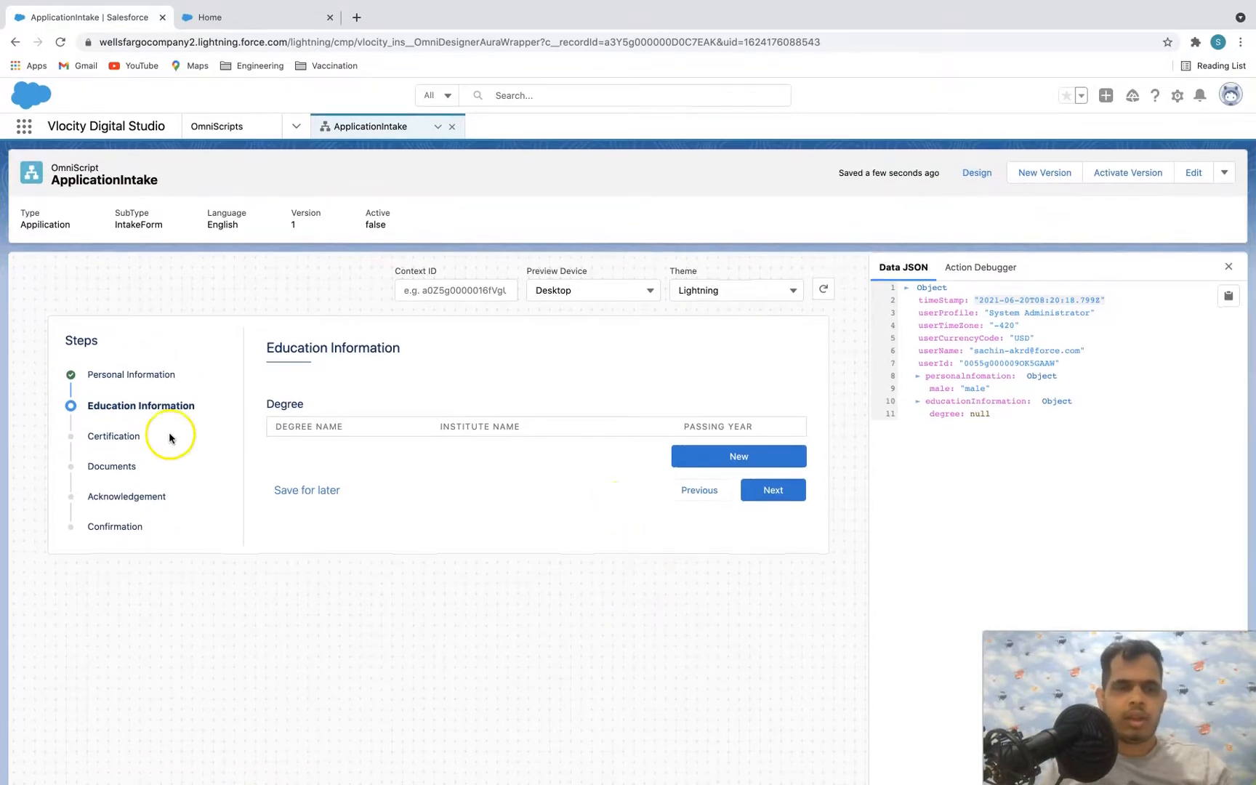
- Return to the design and select the Certification step, and view the Certification page of the published sample form for reference
left_click(977, 172)
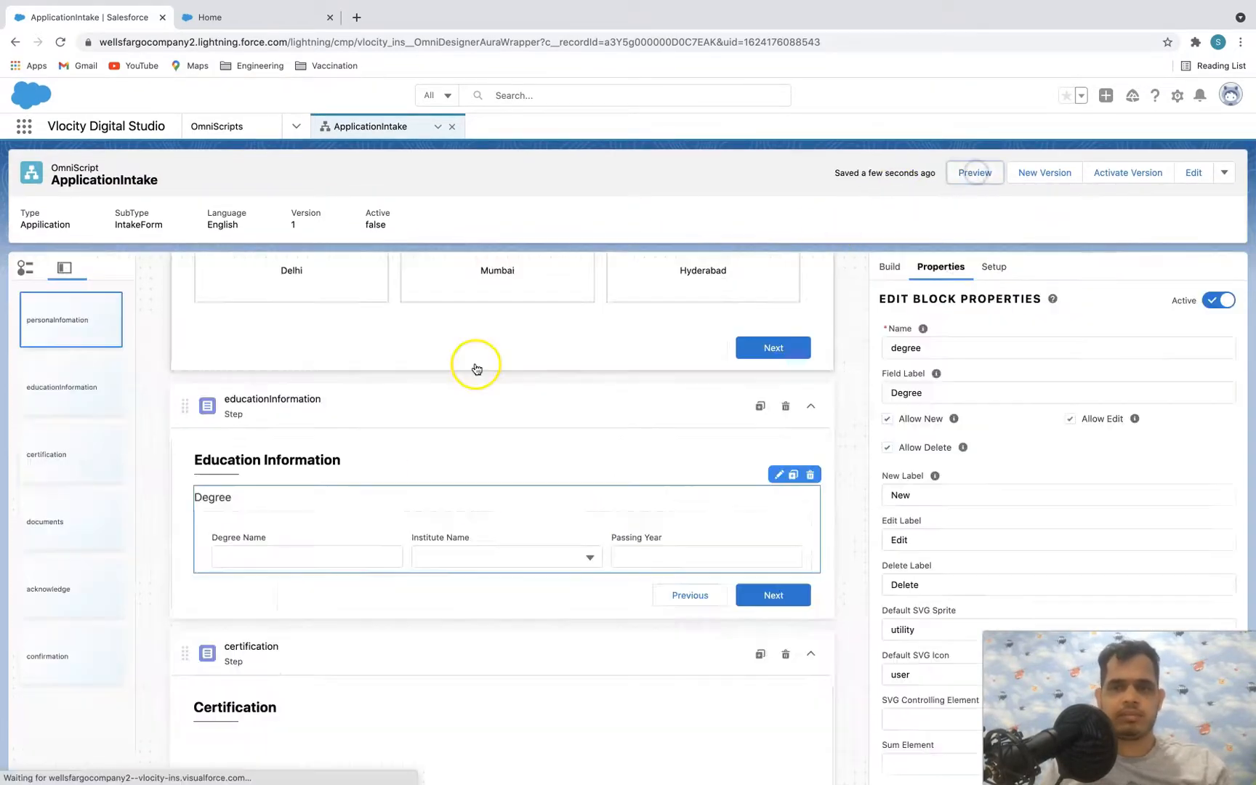
scroll(346, 455, "down", 3)
left_click(452, 556)
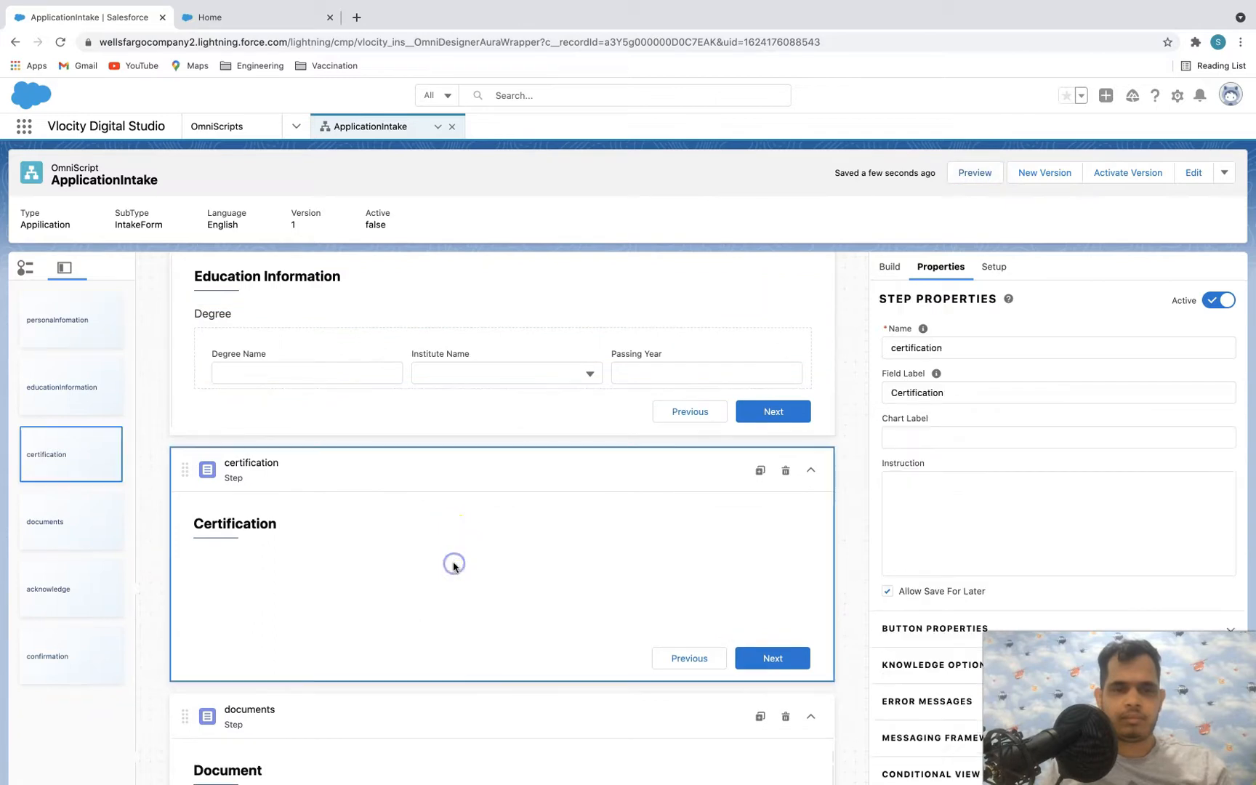
scroll(397, 554, "down", 1)
scroll(398, 554, "down", 3)
left_click(270, 16)
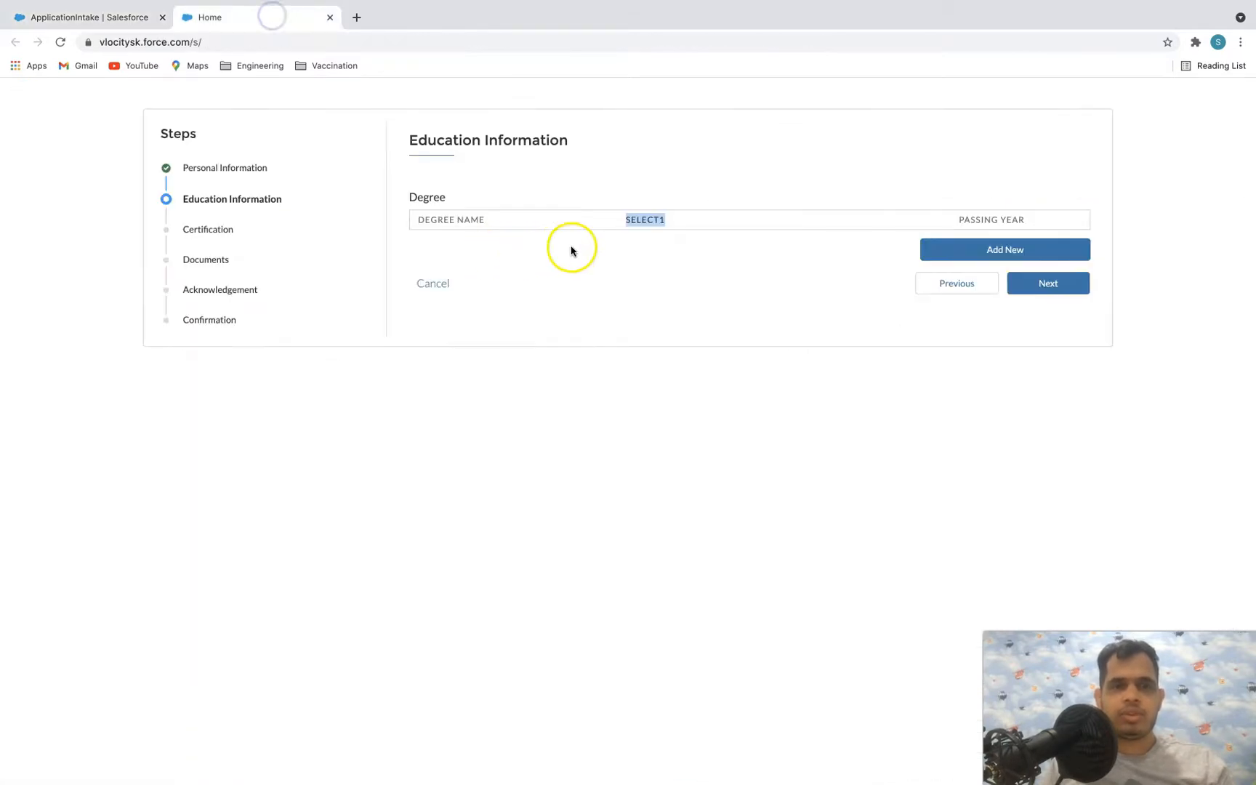
left_click(1036, 283)
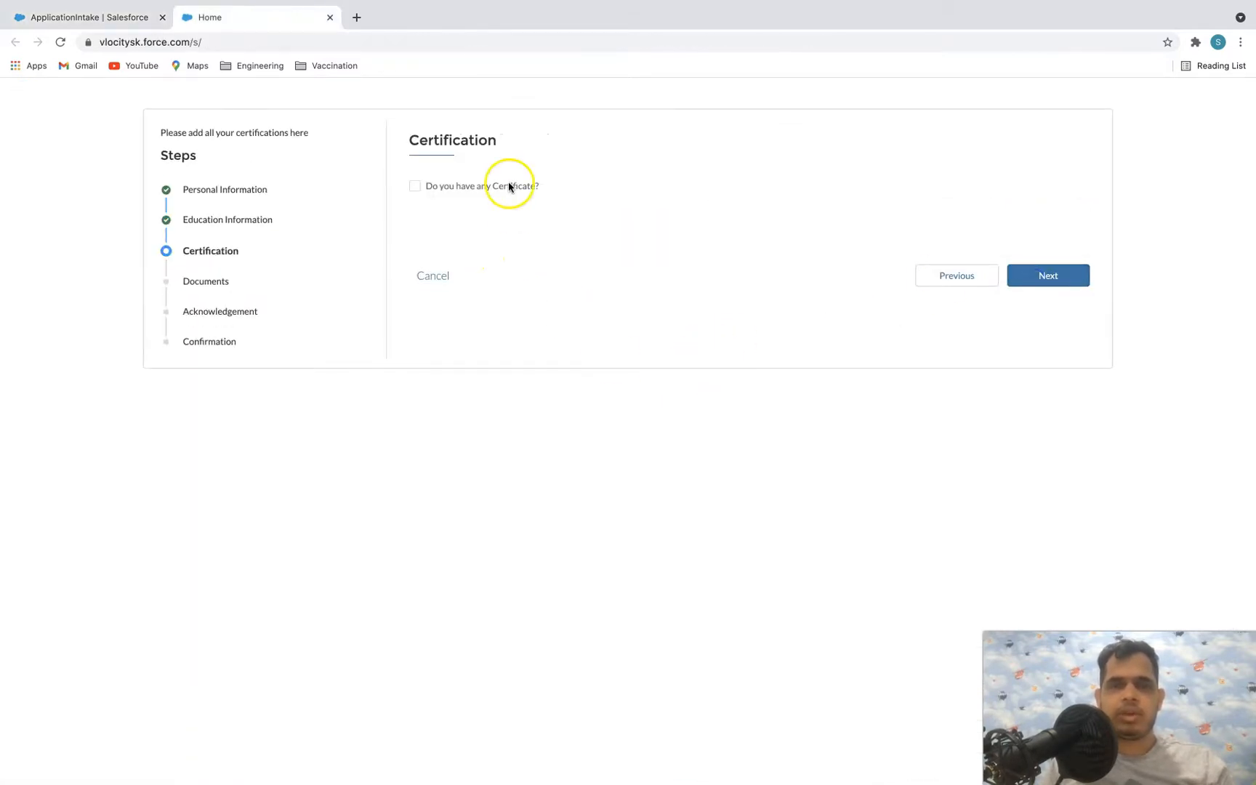
- Tick "Do you have any Certificate?" in the sample form, return to the ApplicationIntake design and add a Checkbox to the Certification step
left_click(415, 187)
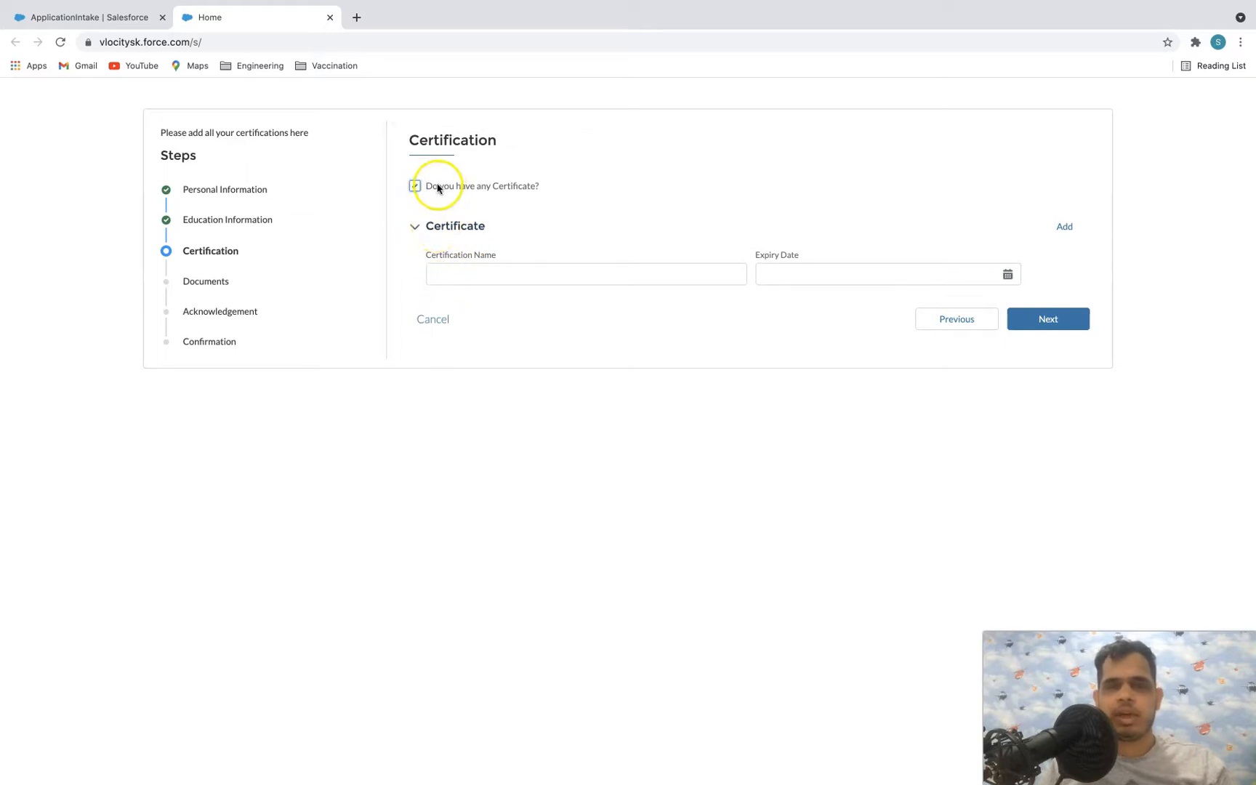
left_click(125, 16)
scroll(940, 499, "down", 3)
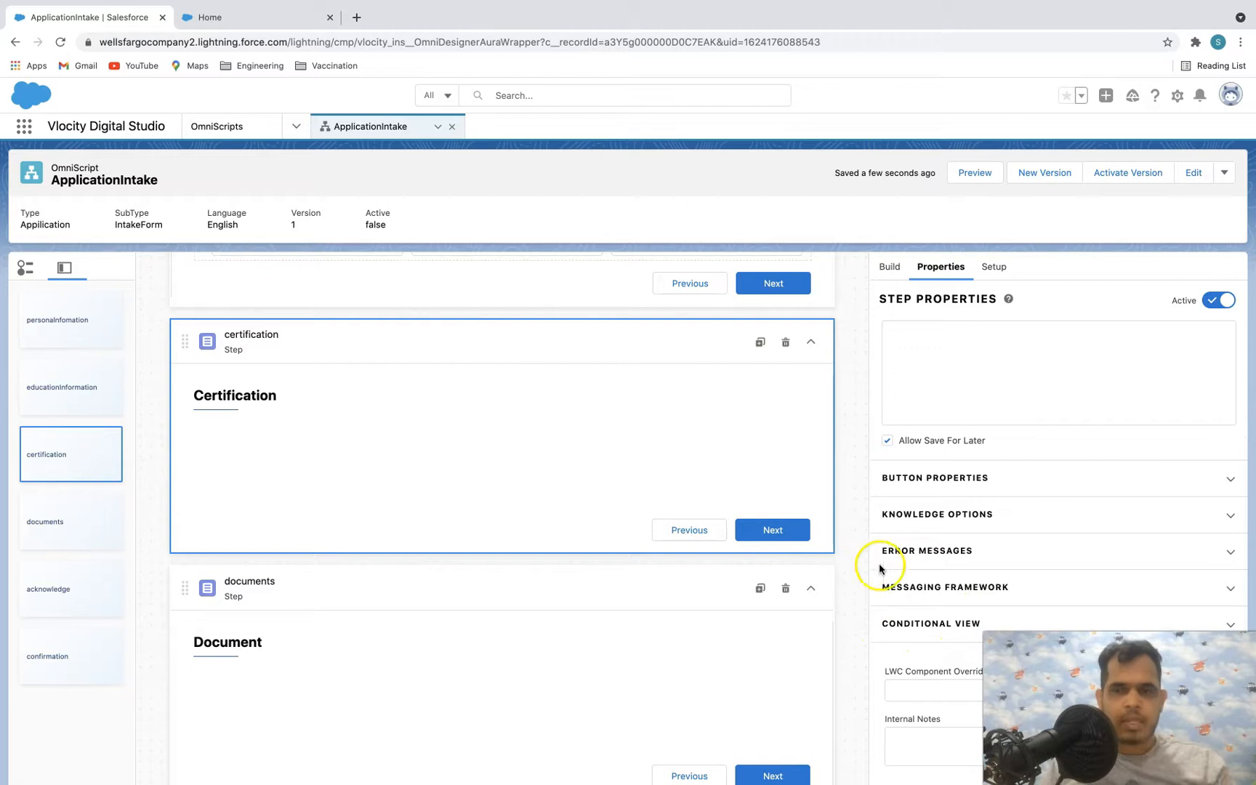
scroll(995, 445, "up", 3)
left_click(888, 267)
left_click(926, 300)
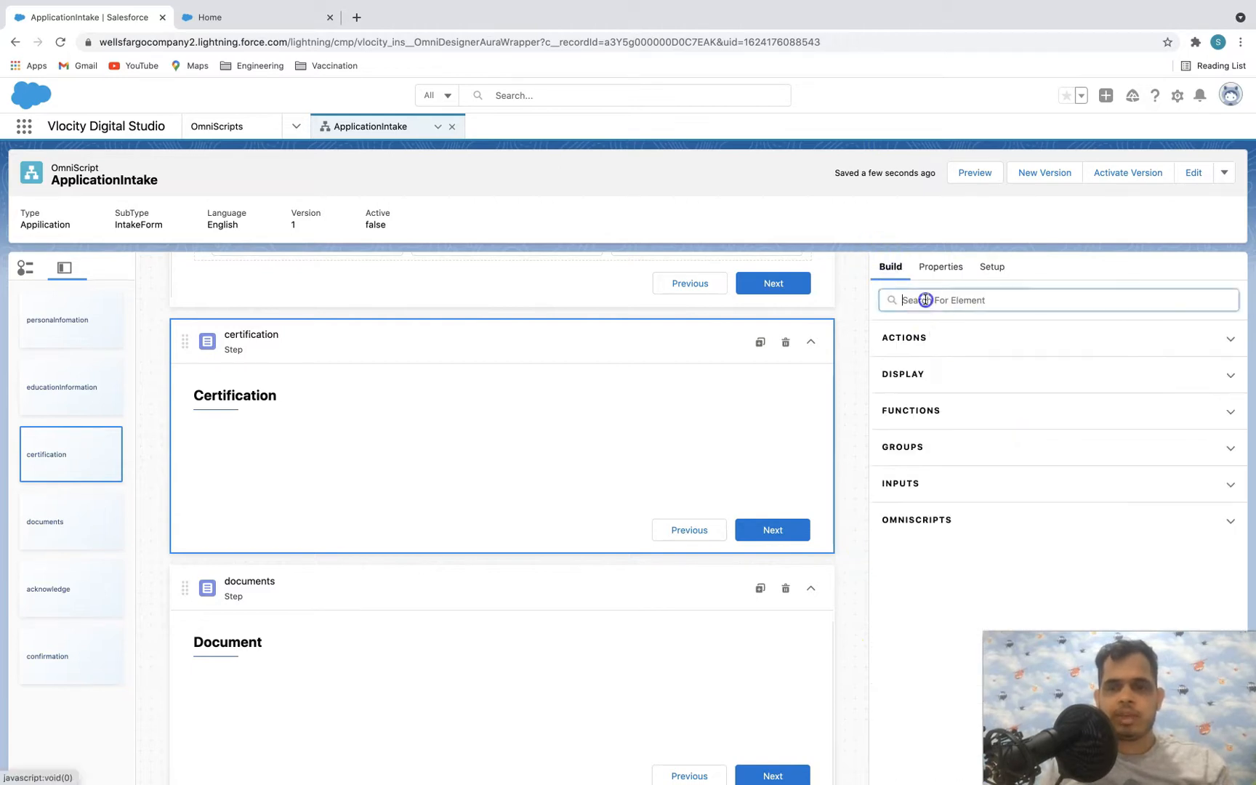
type("checkbo")
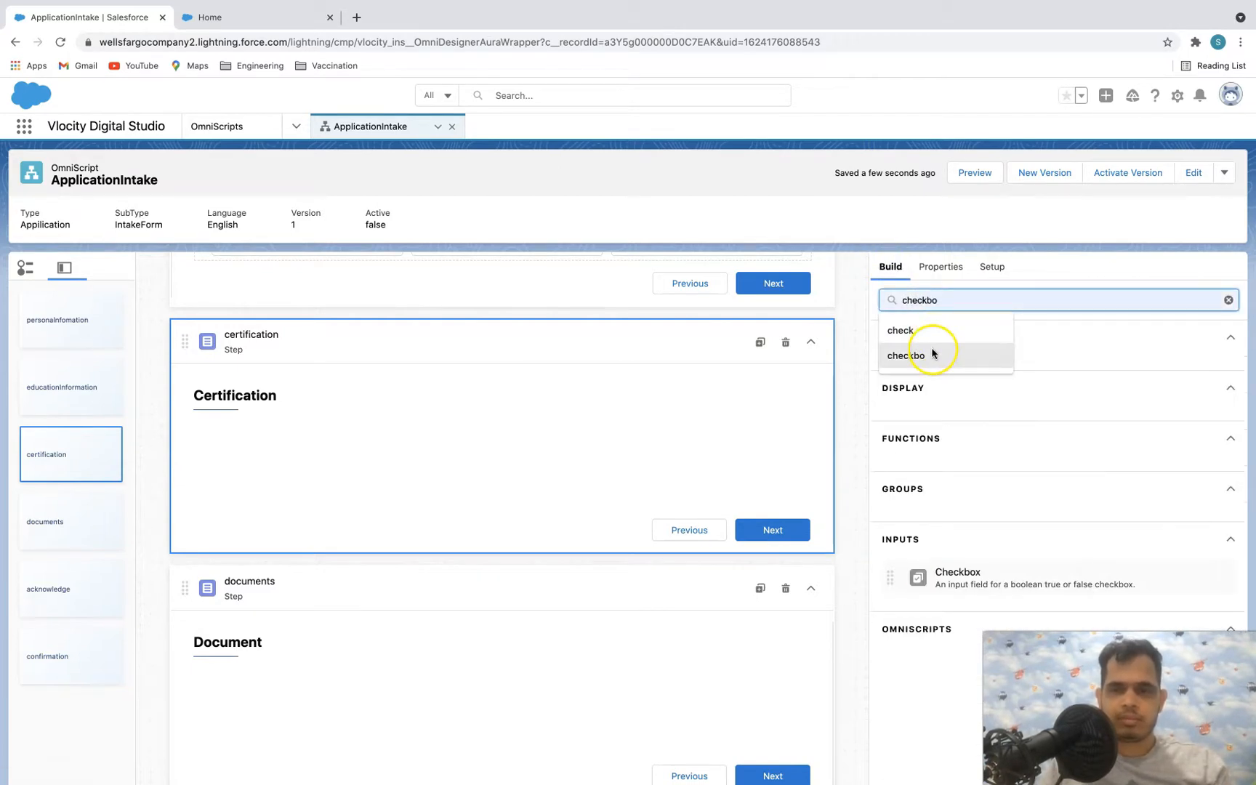
left_click_drag(978, 585, 679, 426)
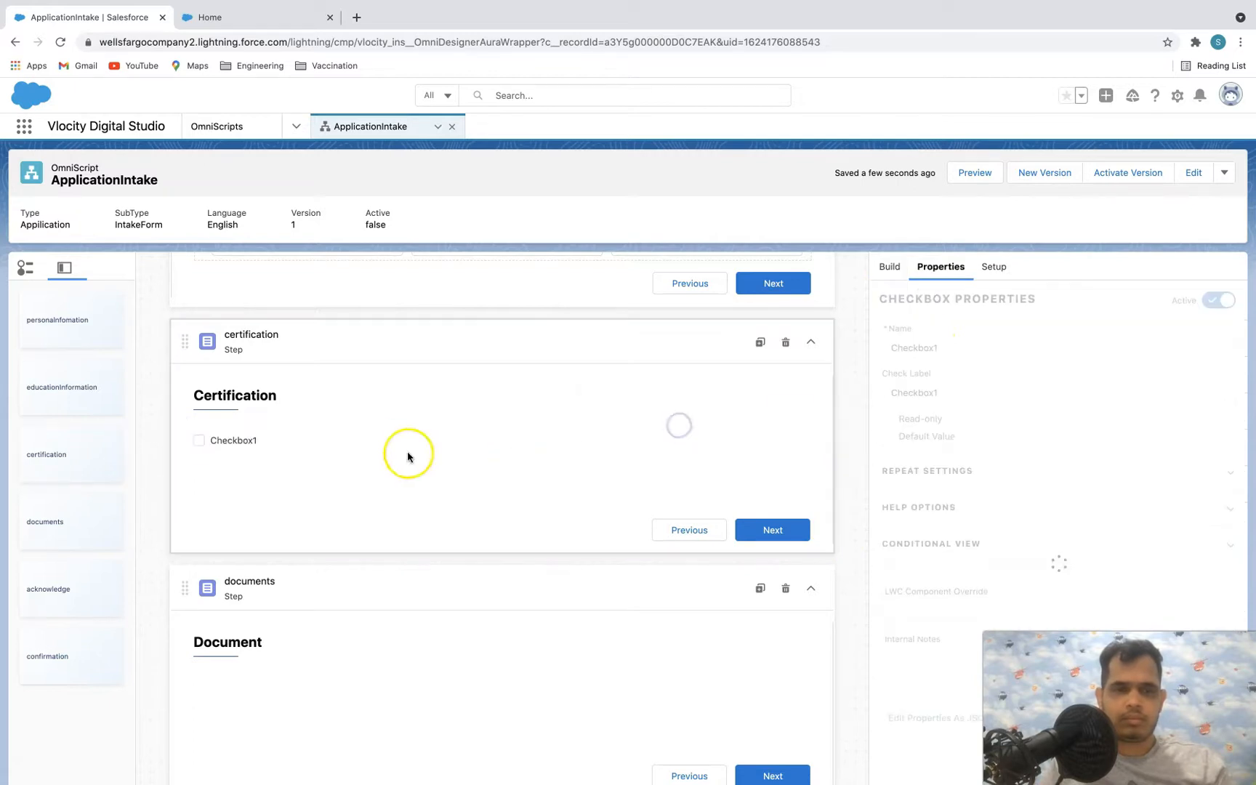
- Label the Certification step's checkbox "Do you have any Certificate?" and name it haveCertificate
left_click(408, 457)
left_click(956, 396)
key("ctrl+a")
key("BackSpace")
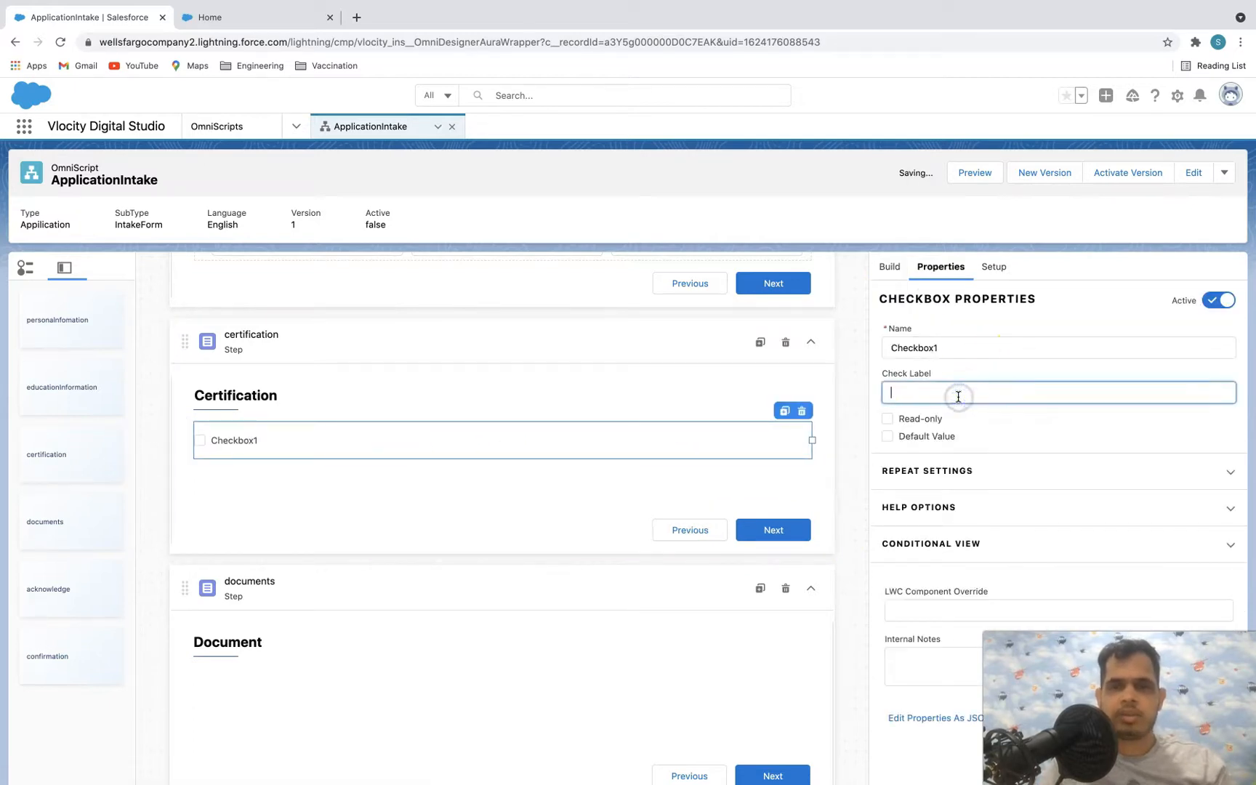
type("D")
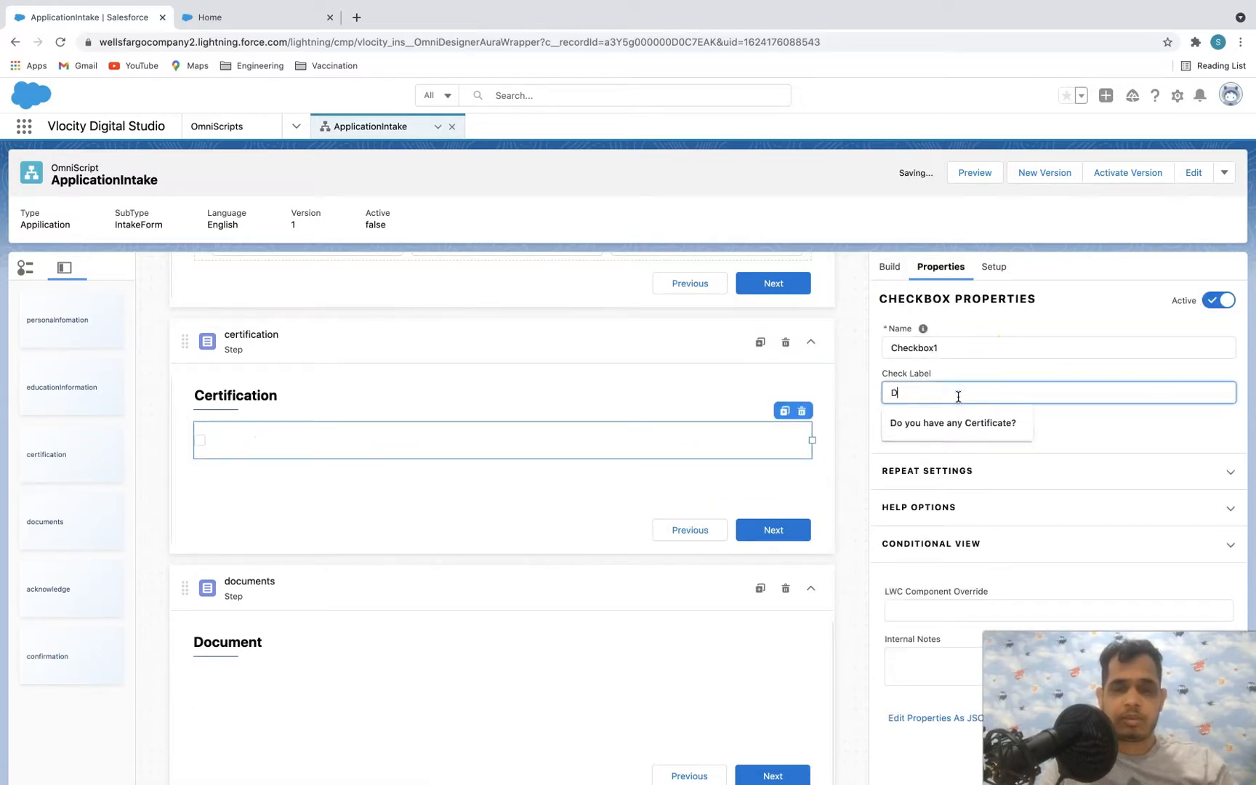
left_click(974, 423)
double_click(962, 346)
type("haveCer")
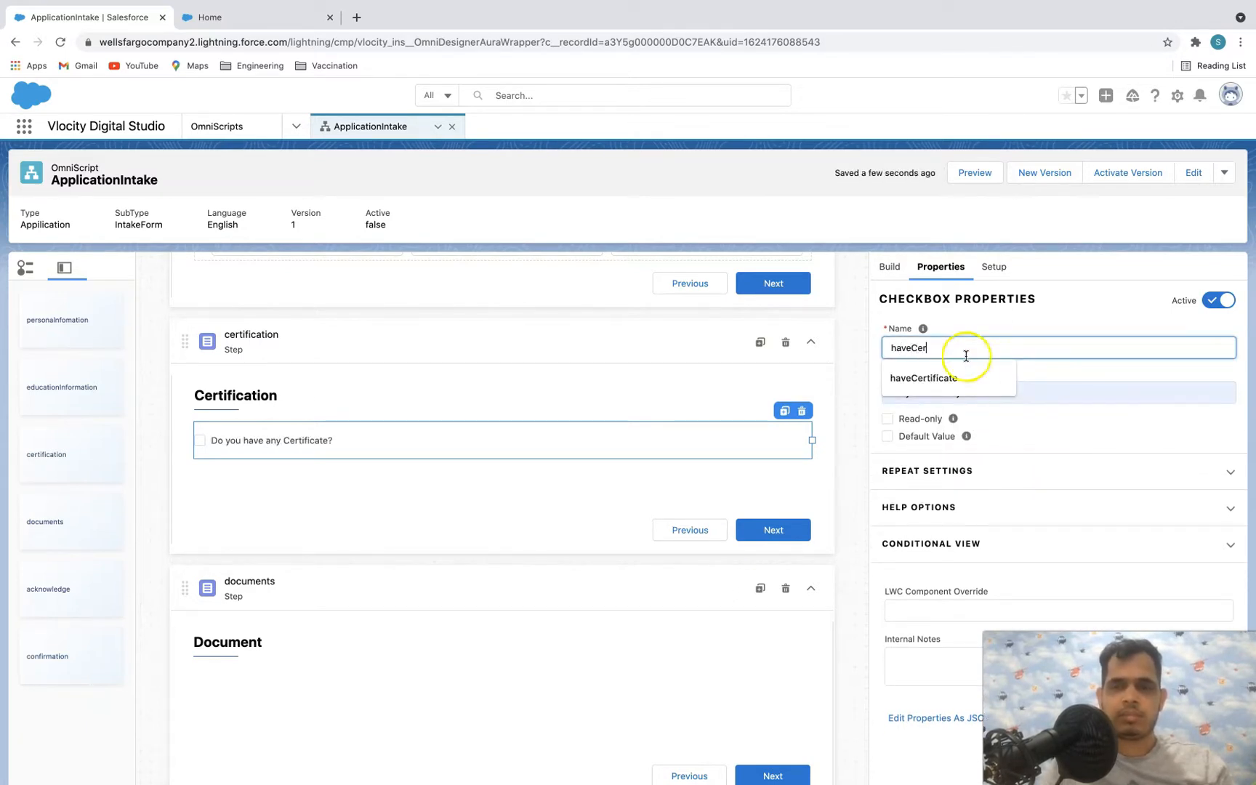
left_click(946, 378)
- Add a Block element beneath the haveCertificate checkbox in the Certification step
scroll(1022, 456, "down", 1)
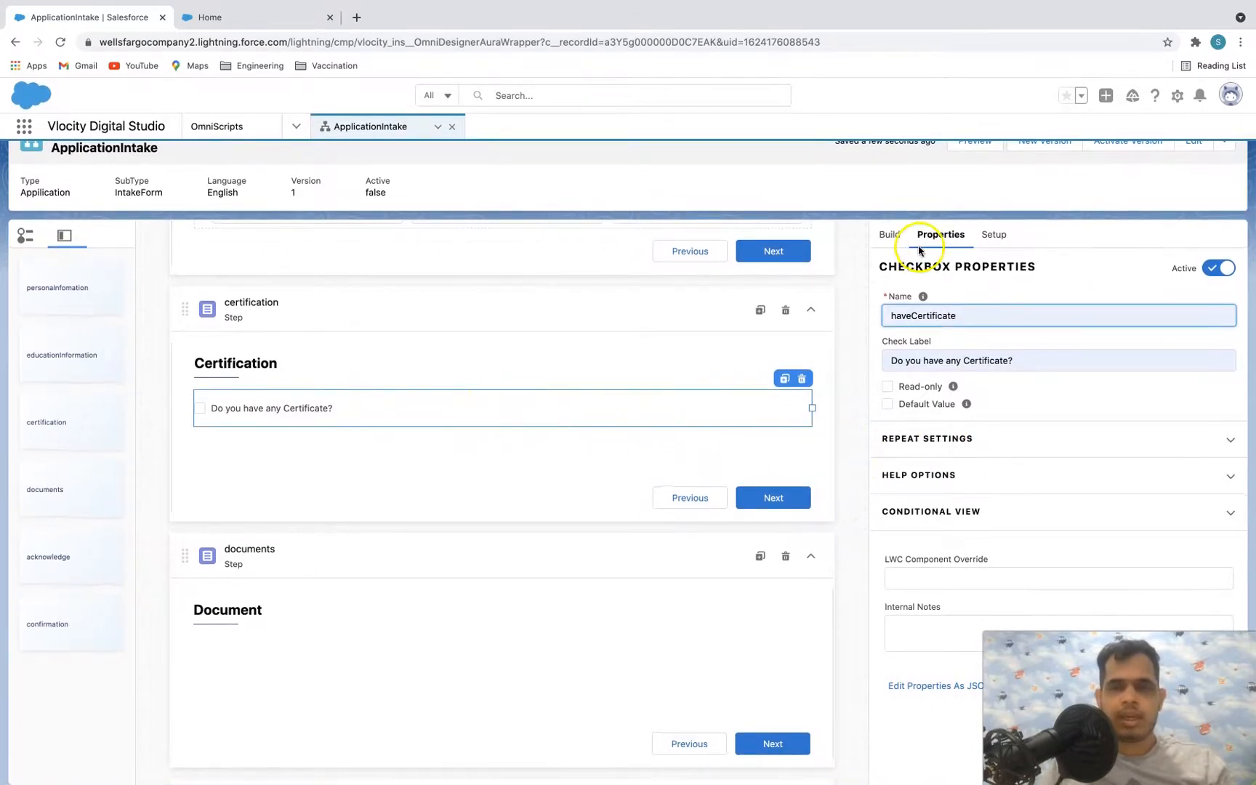
left_click(889, 234)
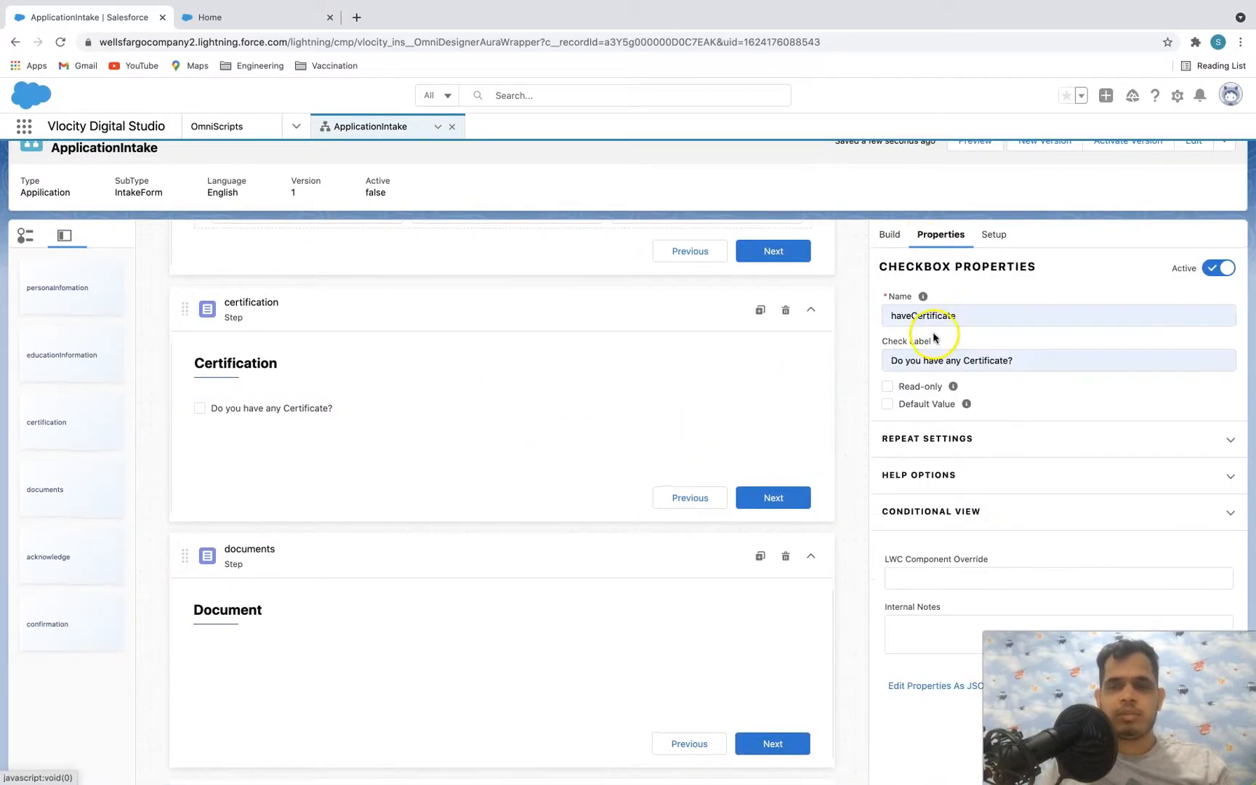
left_click(889, 235)
left_click(939, 269)
key("ctrl+a")
key("BackSpace")
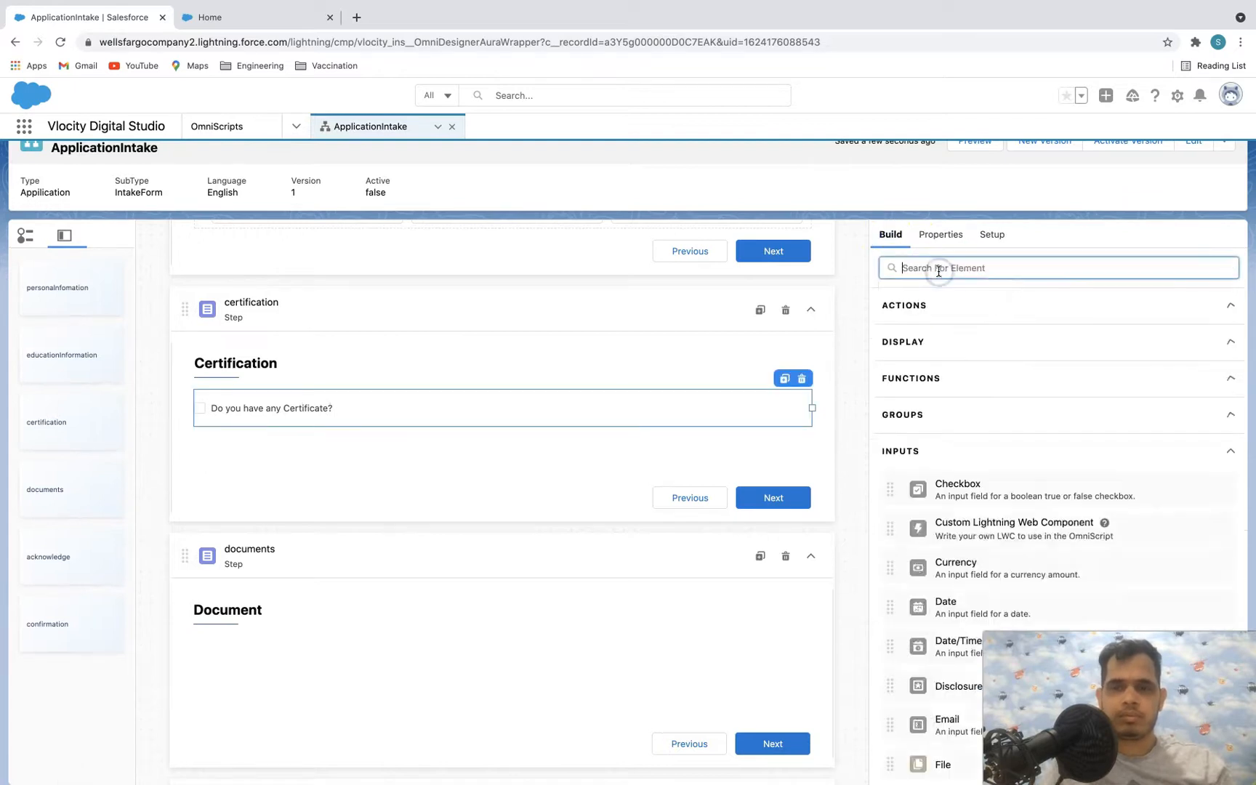
type("bloc")
left_click_drag(986, 545, 674, 459)
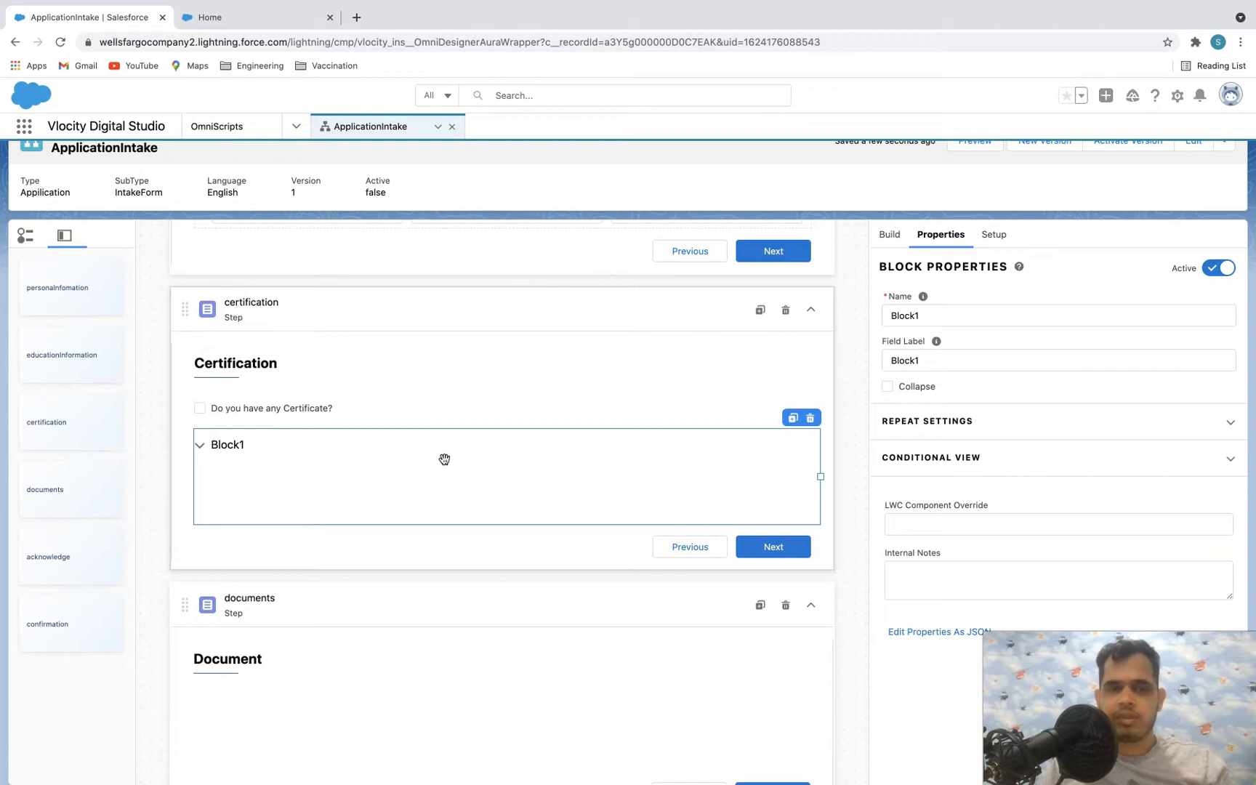
- Clear the element search and check which fields the sample form's Certificate block contains, returning to the ApplicationIntake design
left_click(891, 235)
left_click(935, 271)
key("ctrl+a")
key("BackSpace")
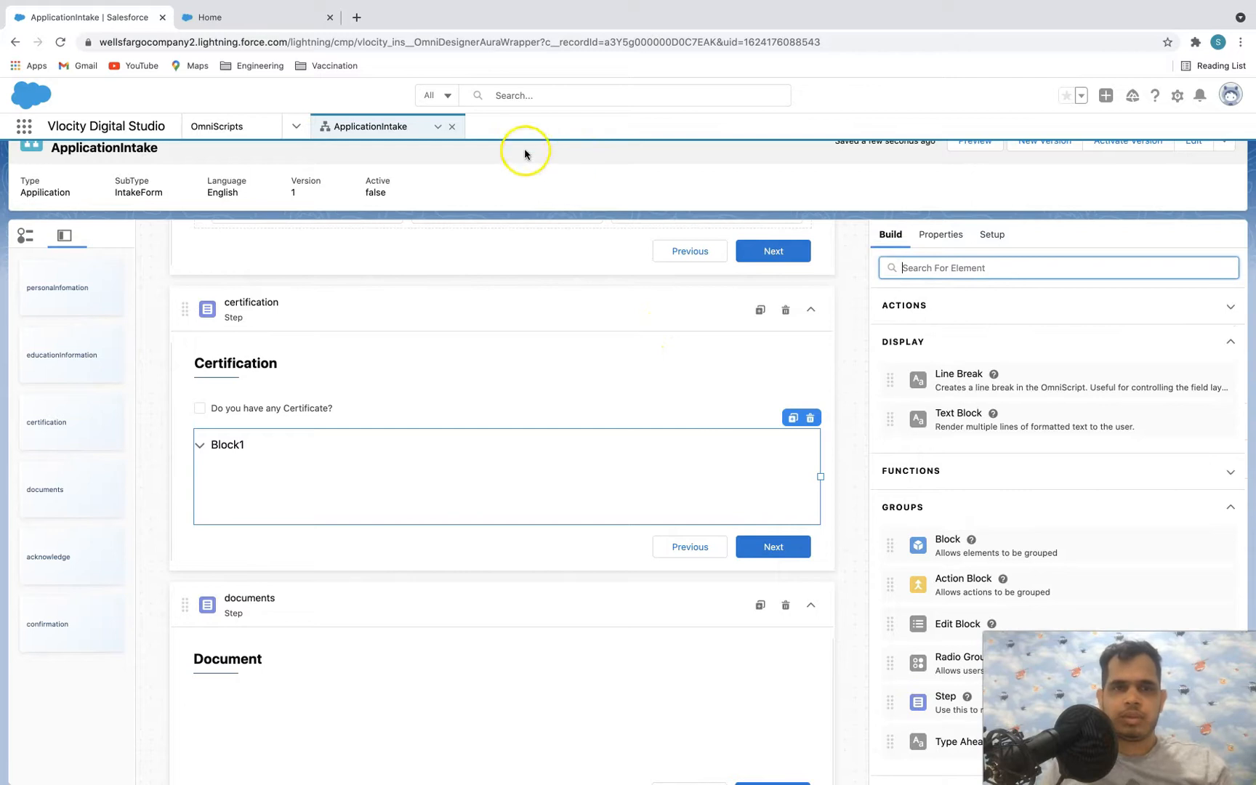
left_click(258, 17)
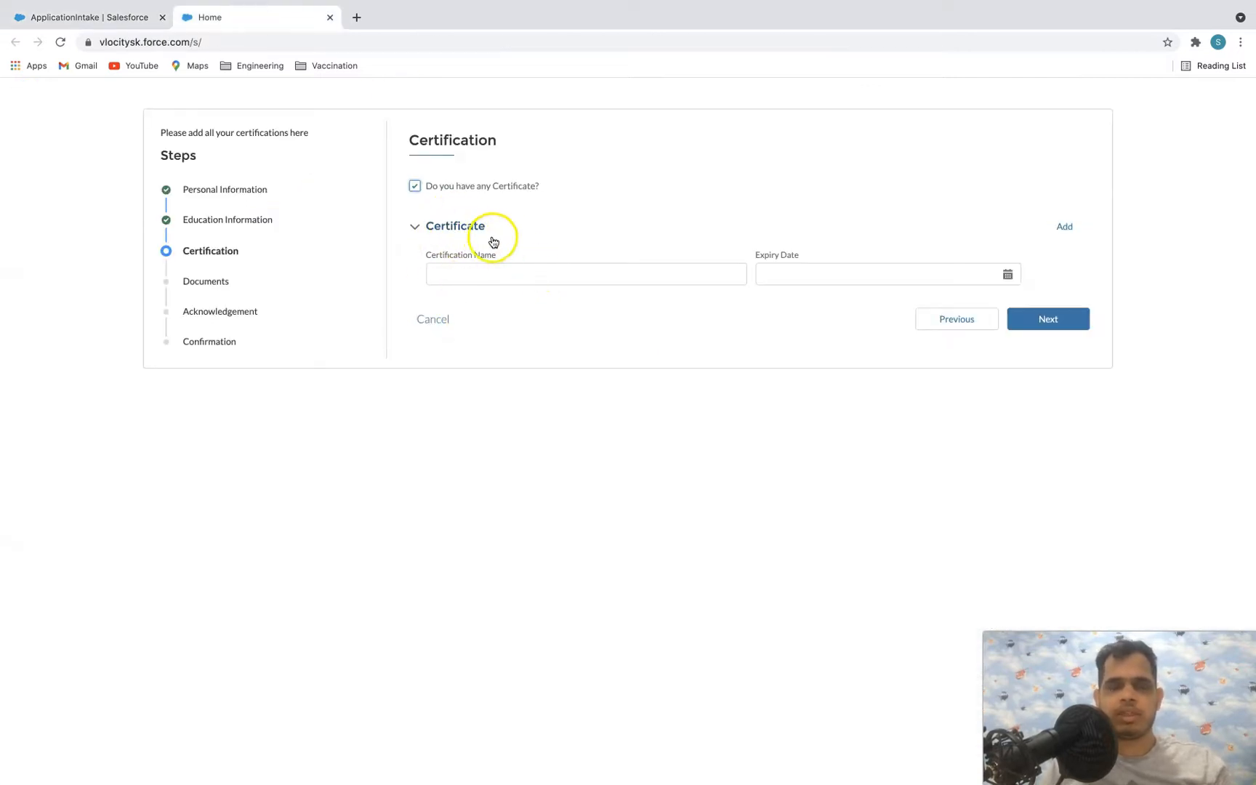
left_click(580, 283)
left_click_drag(765, 255, 785, 259)
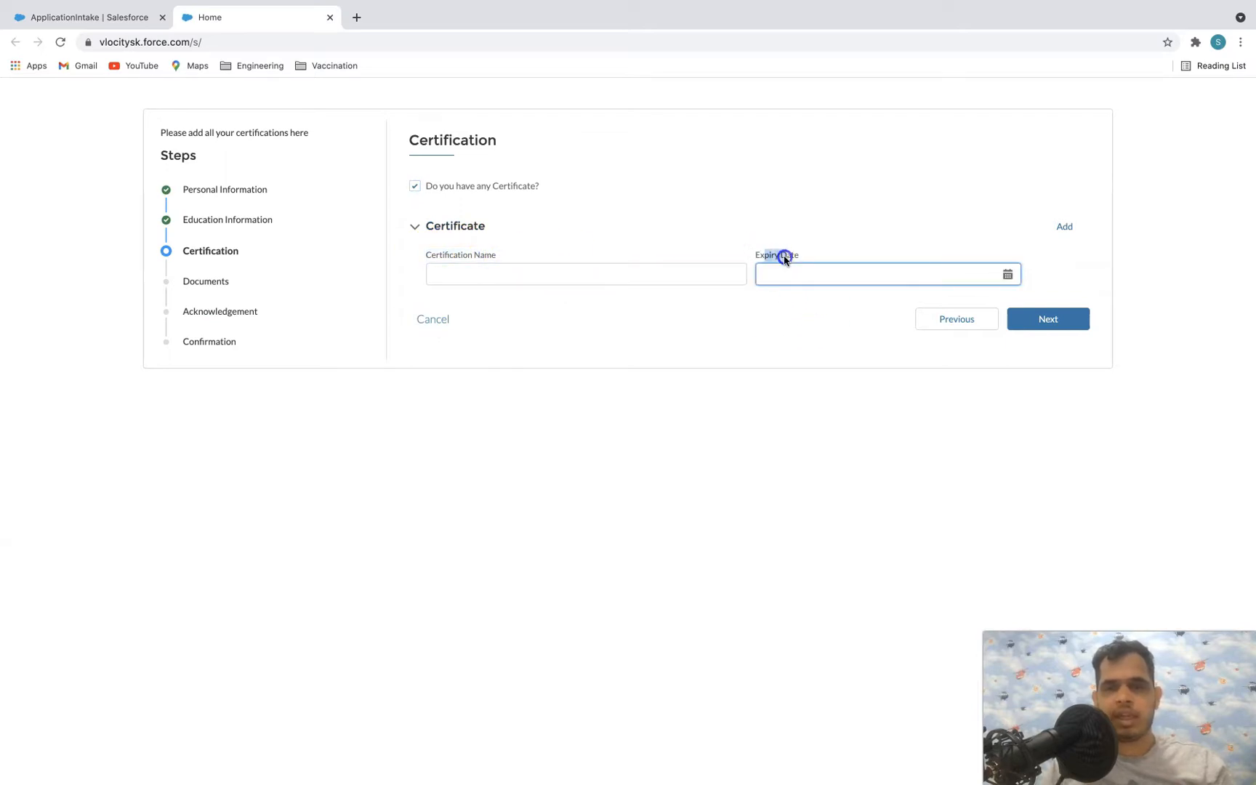
left_click(819, 274)
left_click(110, 18)
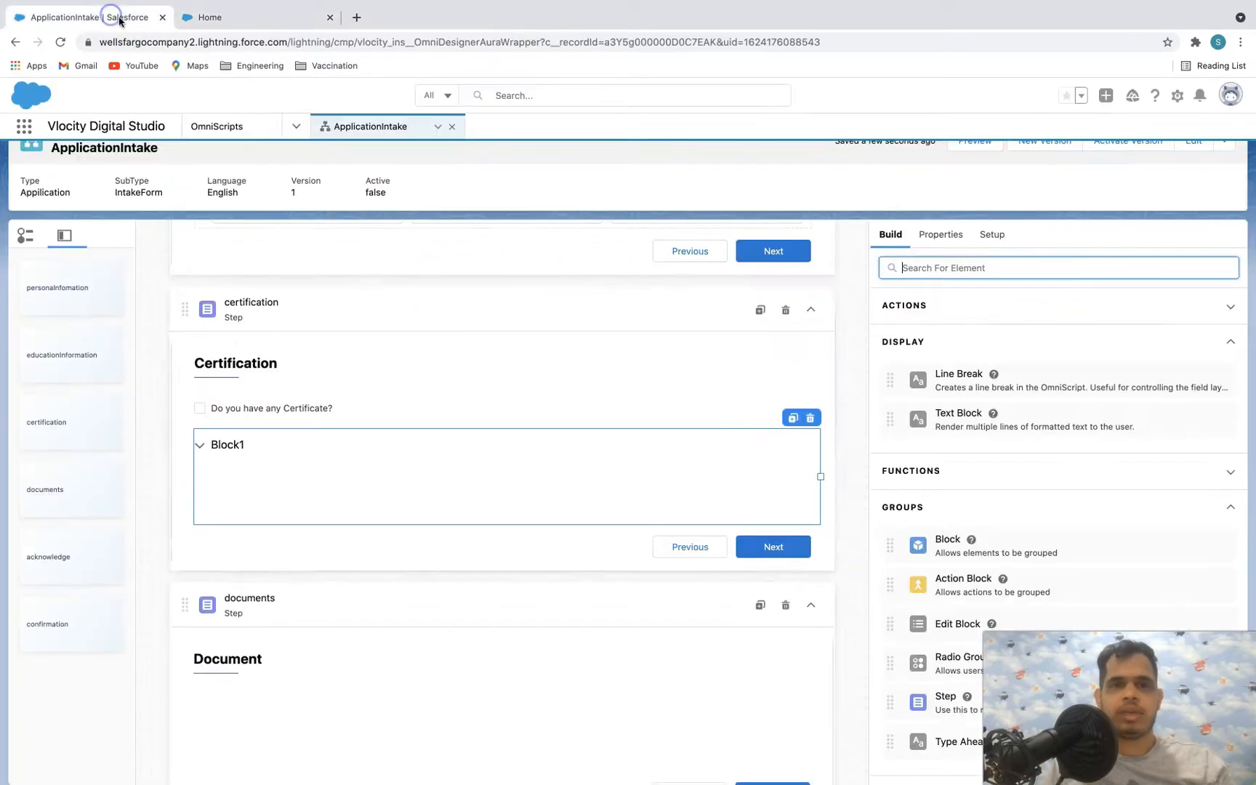
- Add a Text input inside the Certification step's block, naming it certiName with the field label "Certificate Name"
left_click(922, 269)
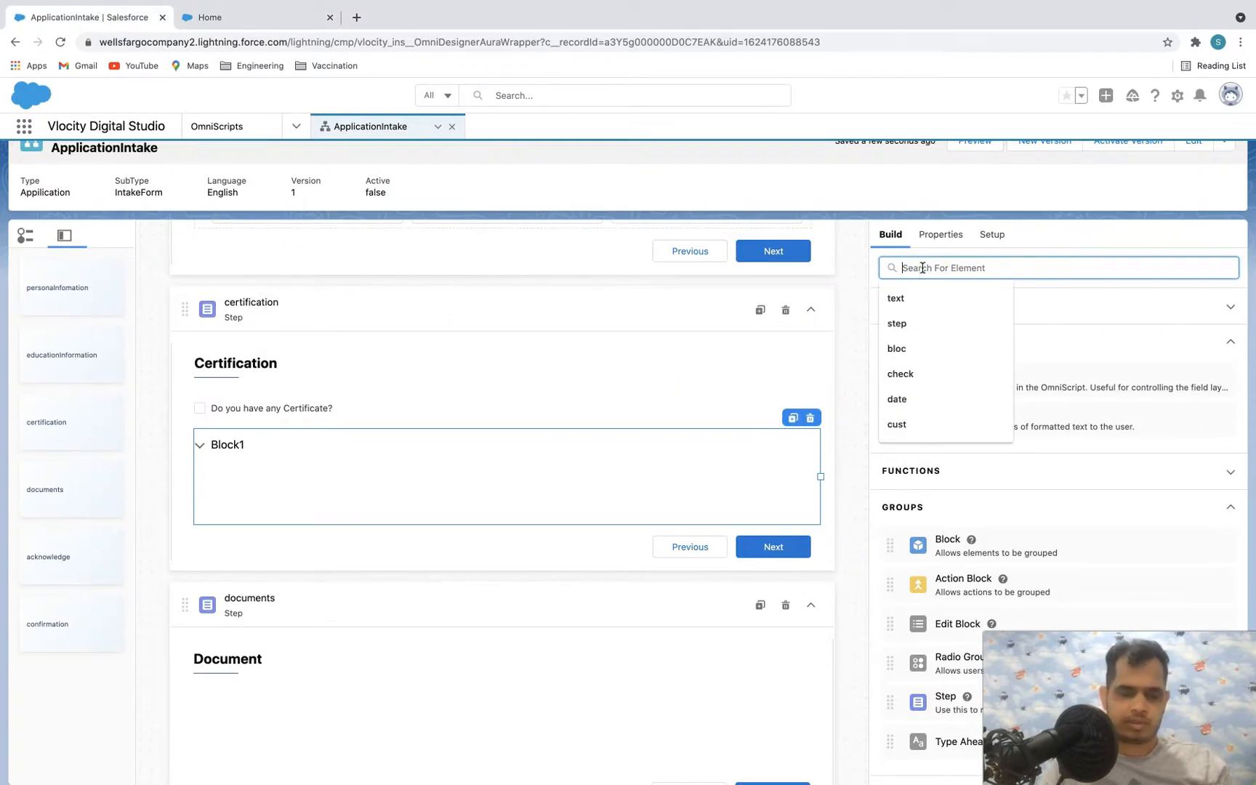
type("text")
left_click_drag(982, 578, 654, 485)
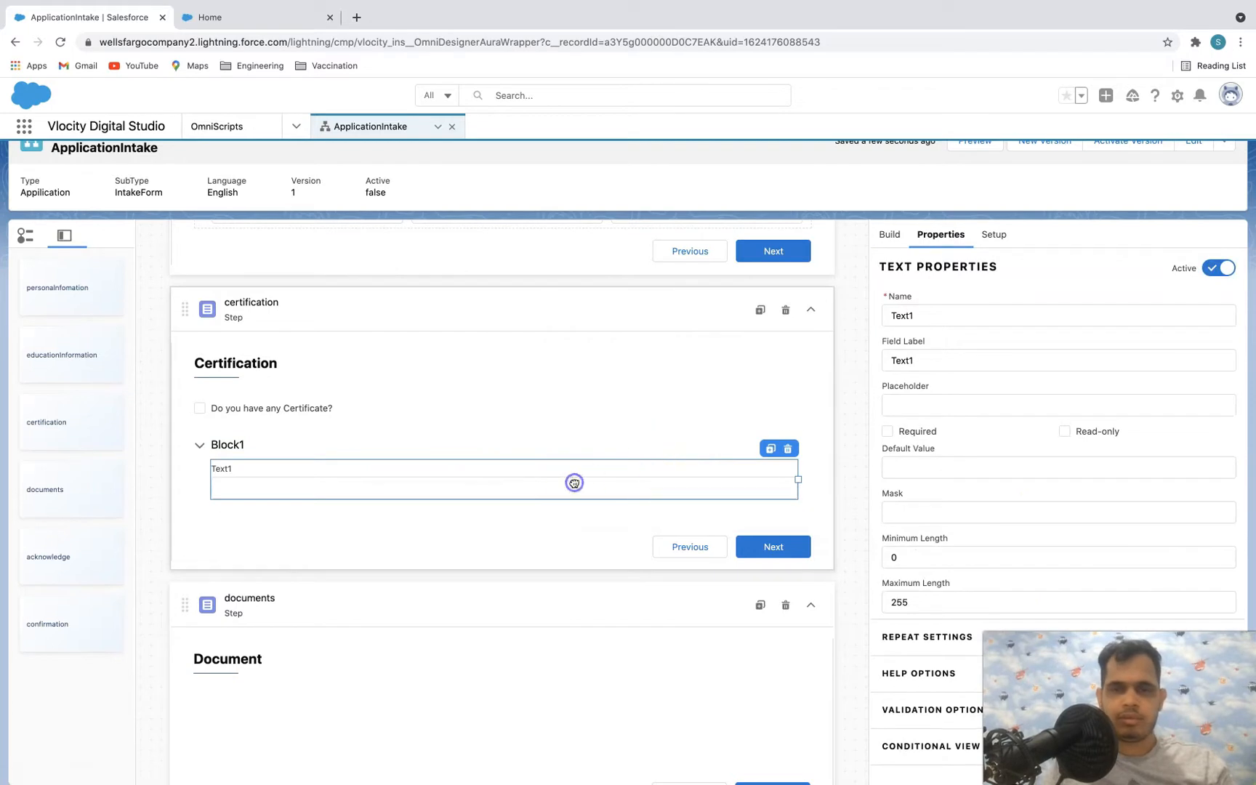
double_click(930, 319)
type("certiName")
left_click(961, 362)
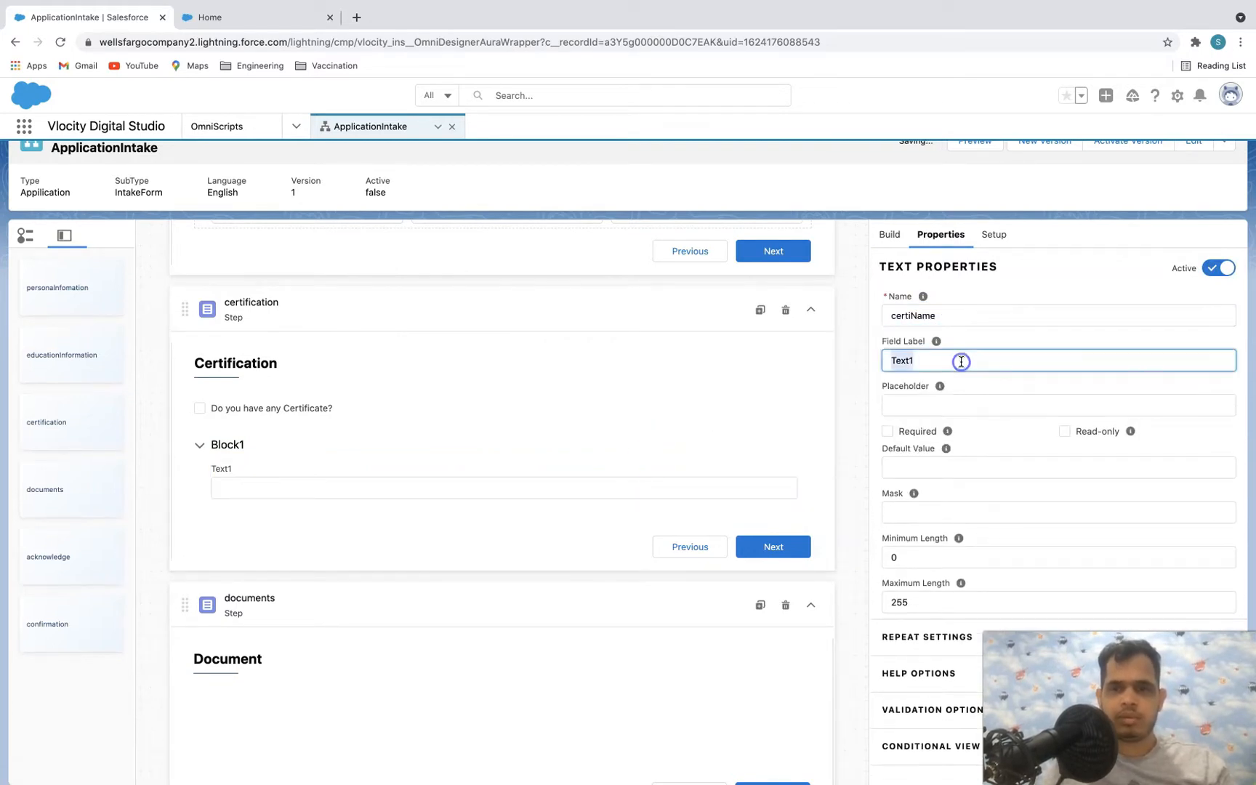
type("cer")
key("ctrl+a")
type("Certificate")
left_click(996, 433)
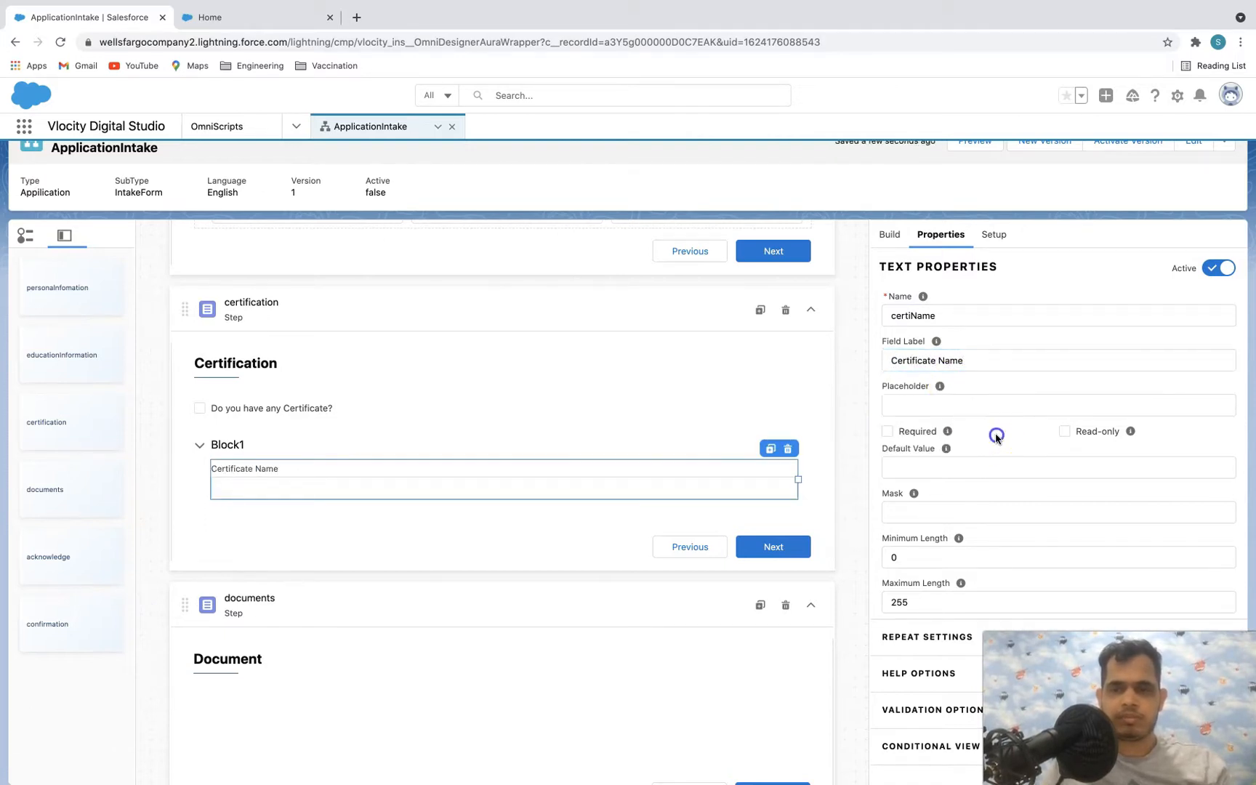
- Add a Date input below Certificate Name in the block, naming it expiryDate with the field label "Expire Date"
left_click(890, 234)
double_click(947, 270)
type("date")
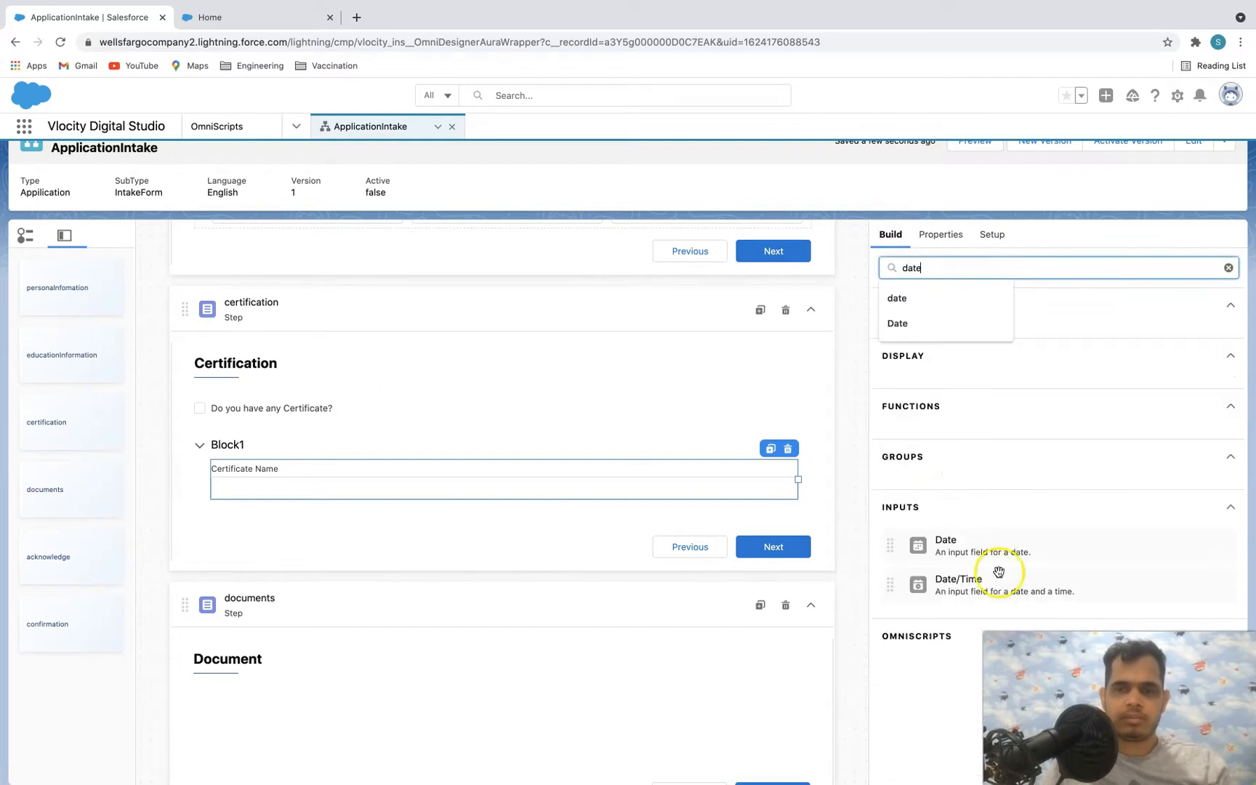
left_click_drag(988, 541, 763, 501)
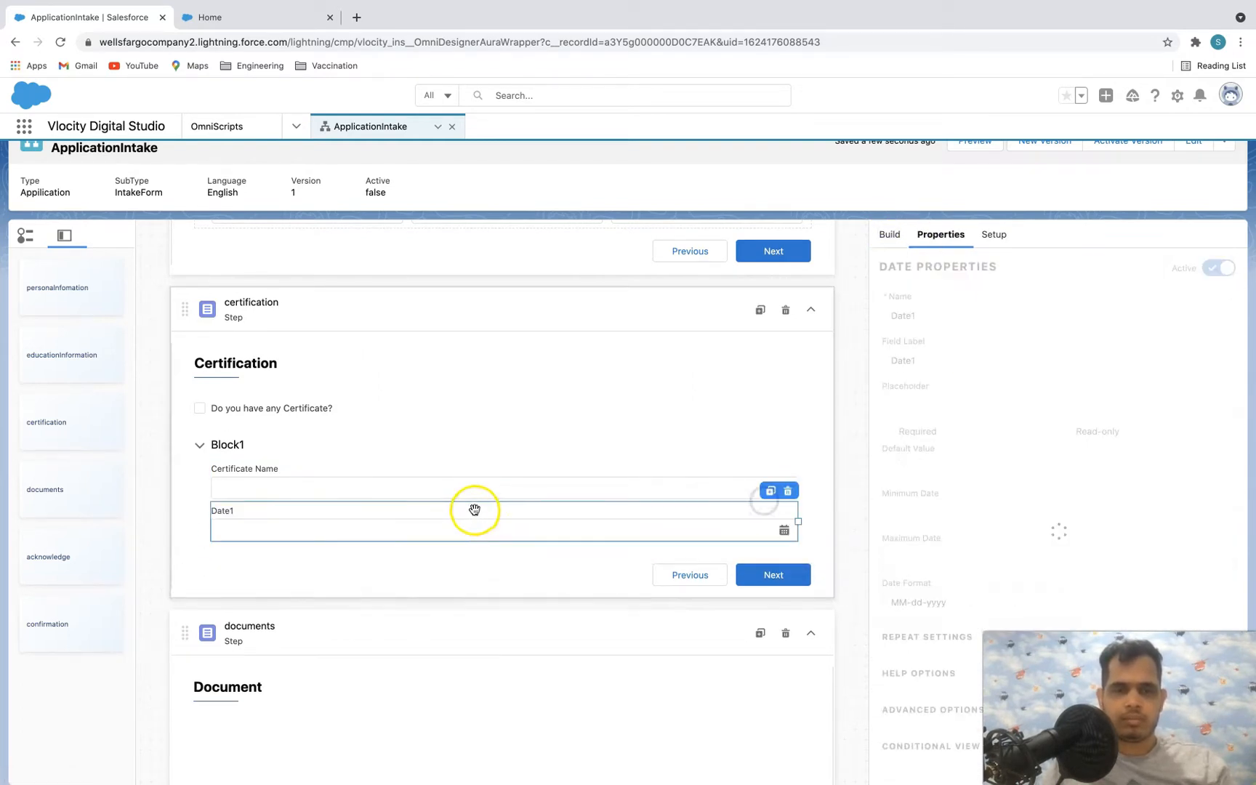
double_click(963, 306)
type("ex")
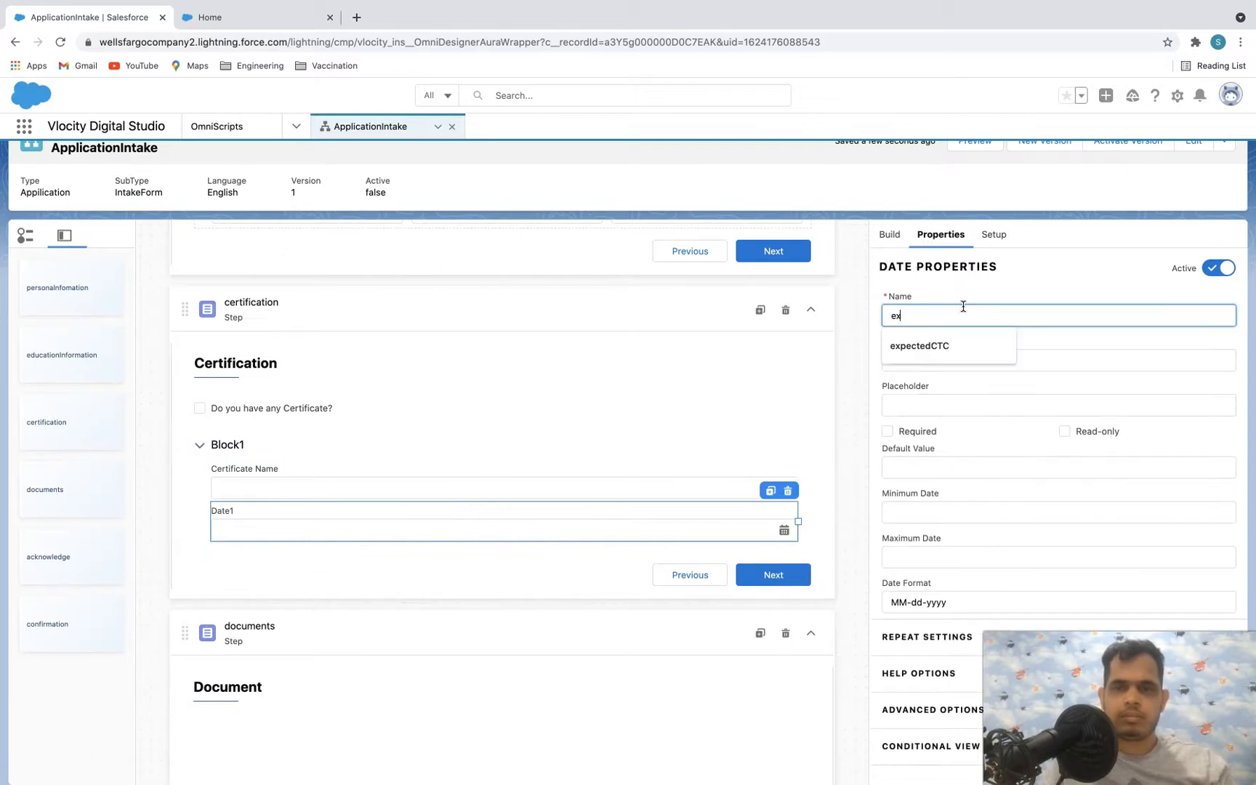
type("piryDate")
double_click(987, 361)
type("E")
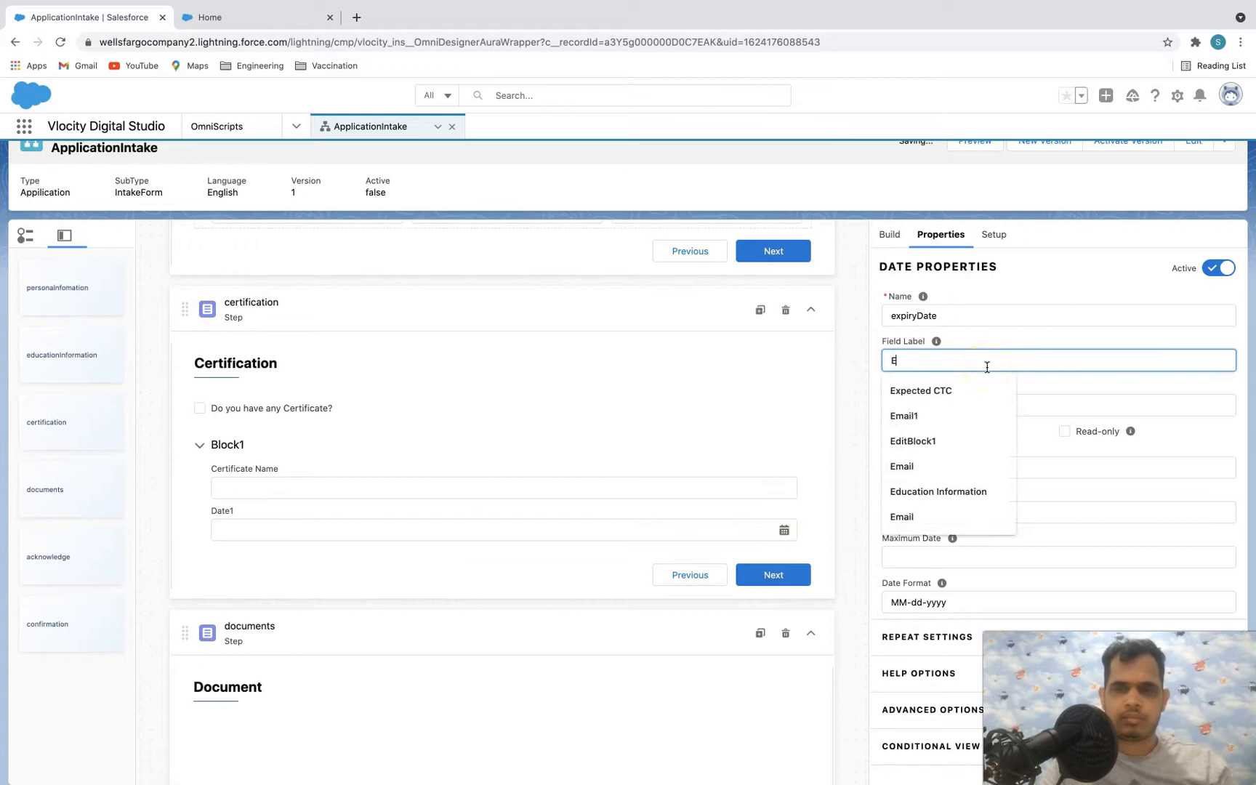
type("xpire Date")
left_click(1027, 440)
- Resize the Certificate Name and Expire Date fields to share one row in the block, with Certificate Name the wider field
left_click(725, 511)
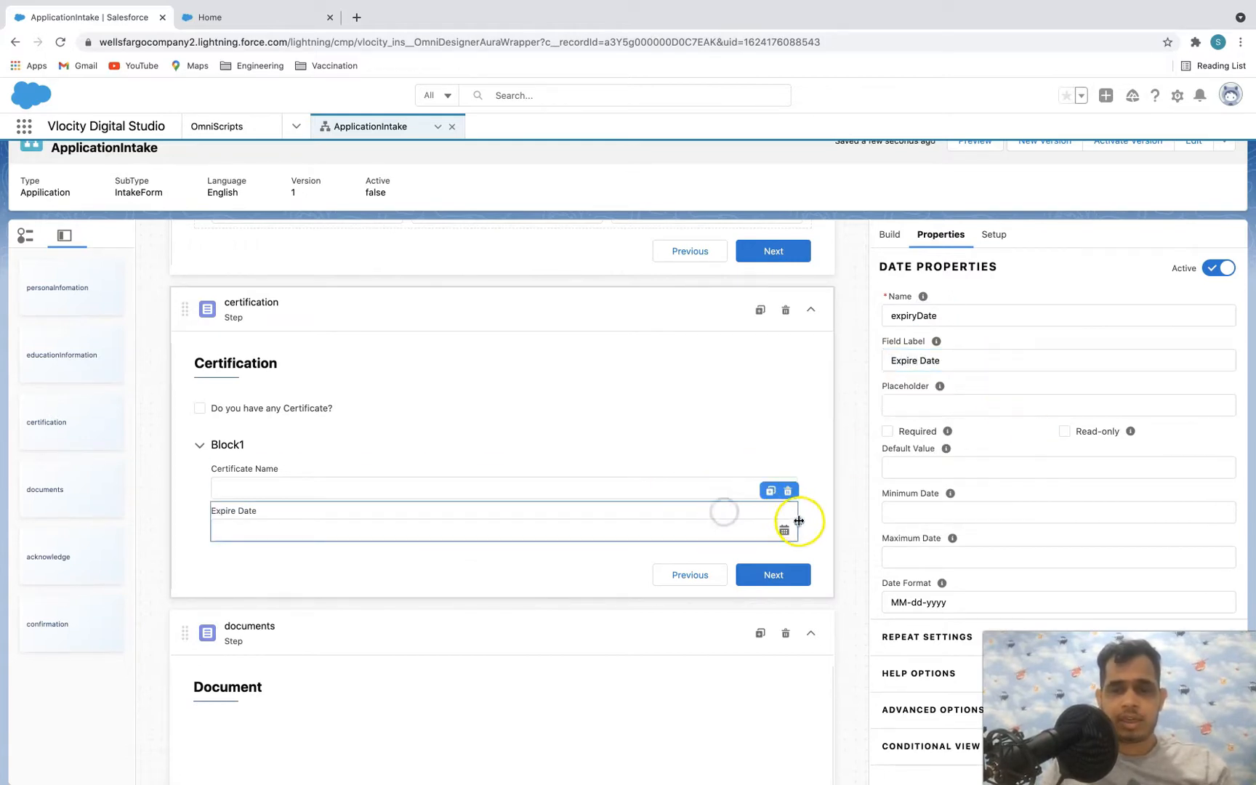
left_click(706, 476)
left_click_drag(797, 480, 450, 479)
left_click(746, 513)
left_click_drag(795, 521, 669, 480)
left_click(449, 492)
left_click_drag(445, 485, 559, 483)
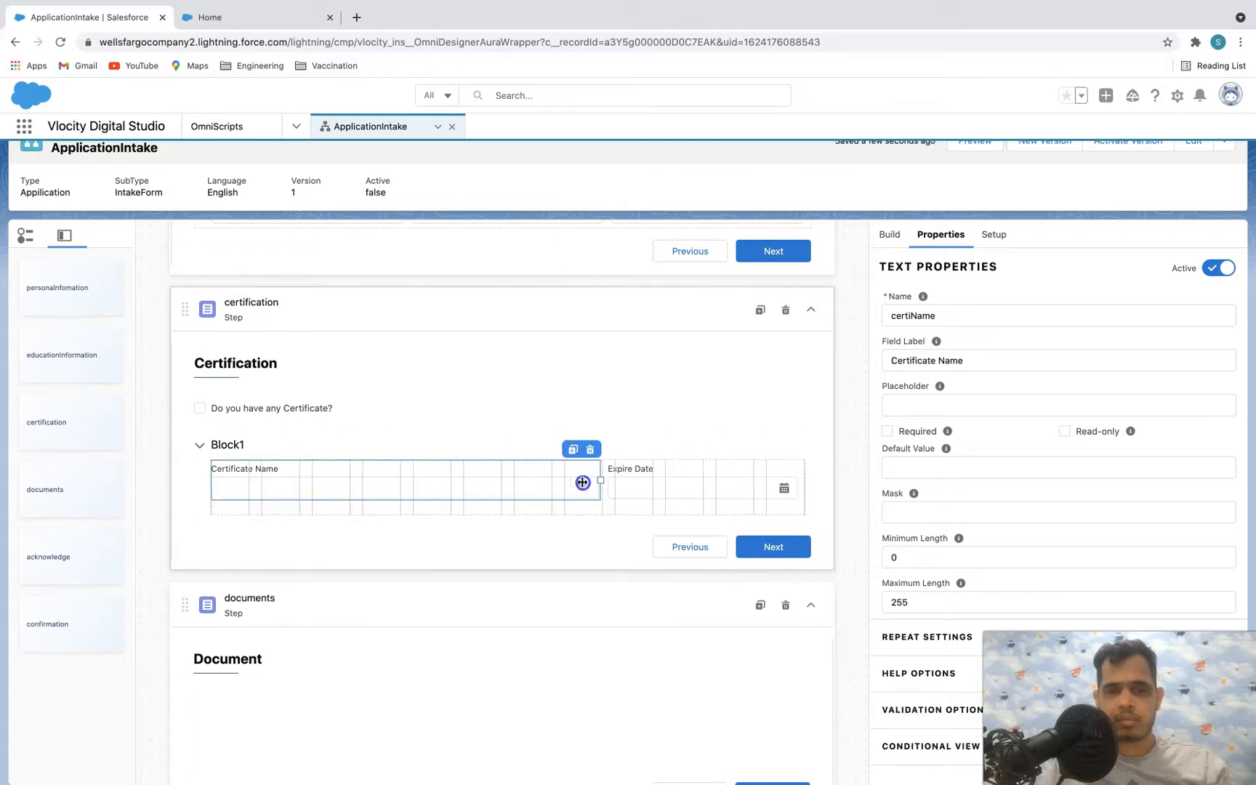
left_click(576, 597)
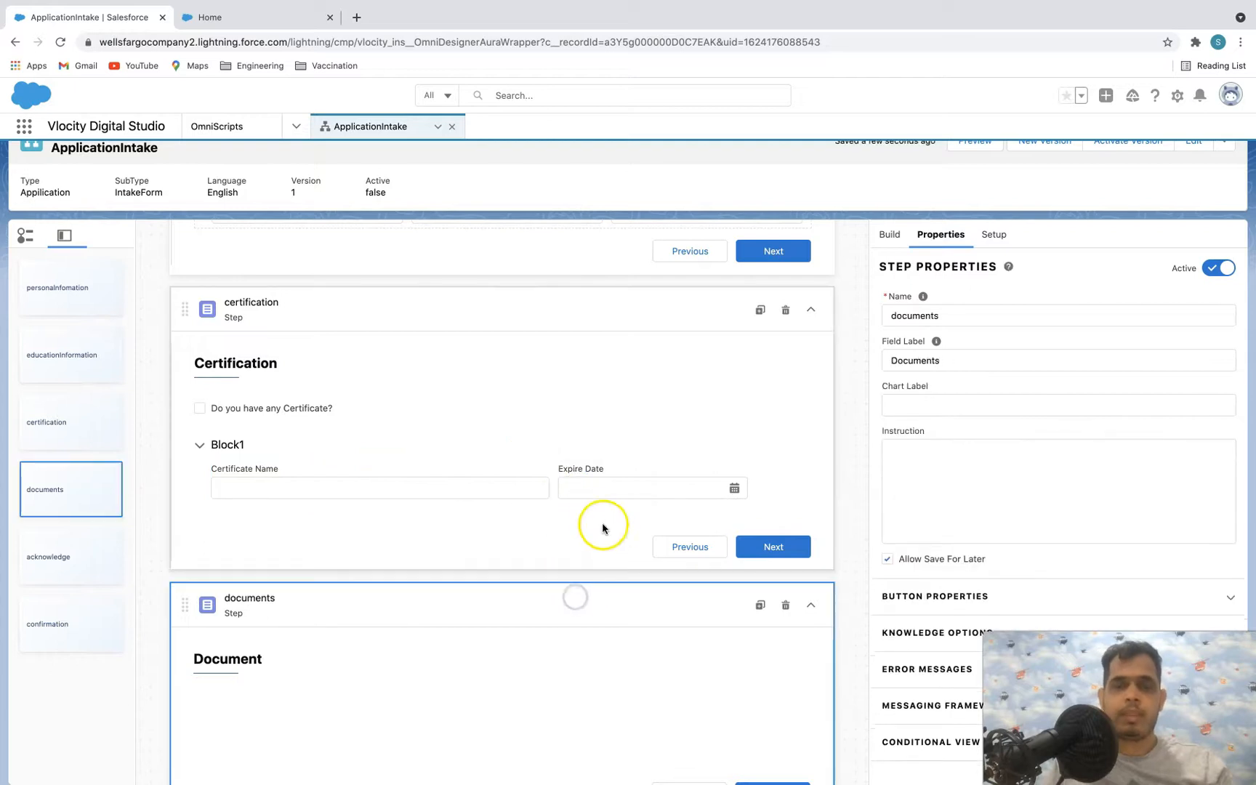
left_click(596, 492)
left_click(515, 545)
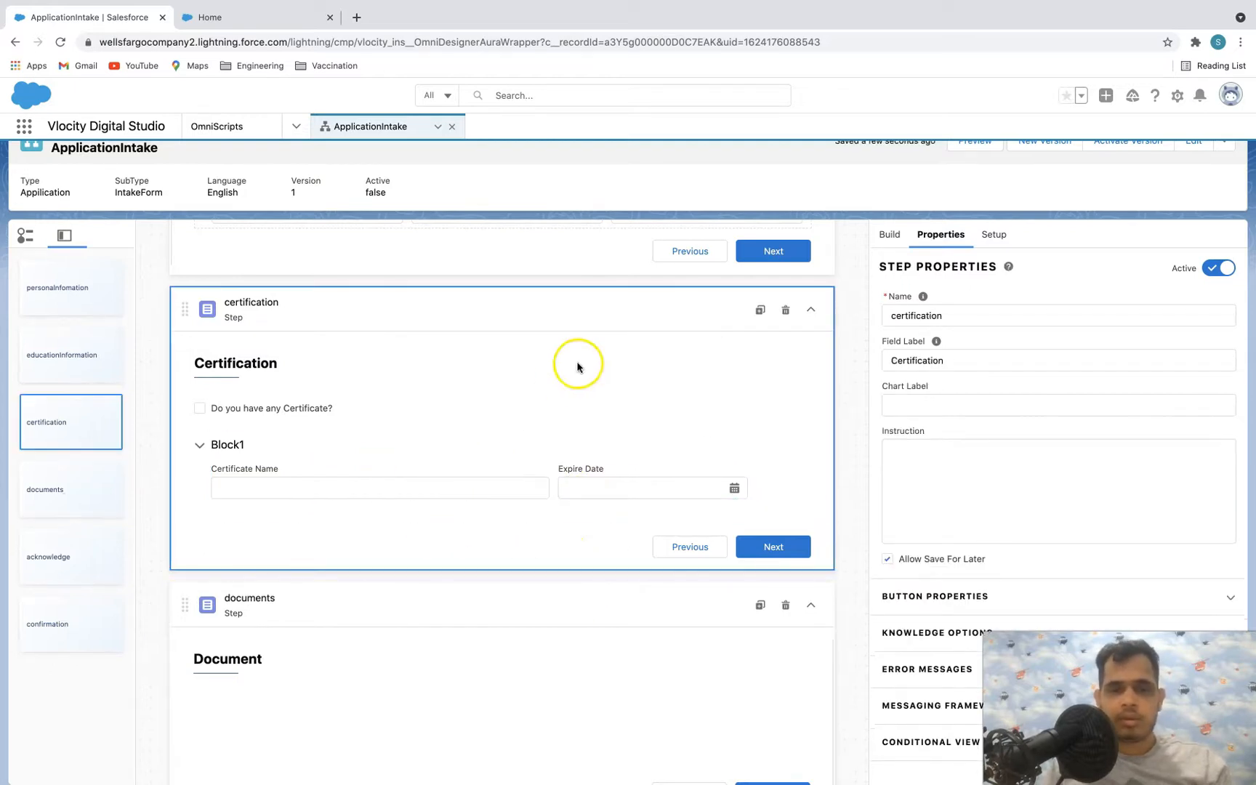
- Name the Certification step's block certificate and set its field label to "Certificate"
scroll(561, 449, "up", 1)
scroll(542, 429, "down", 2)
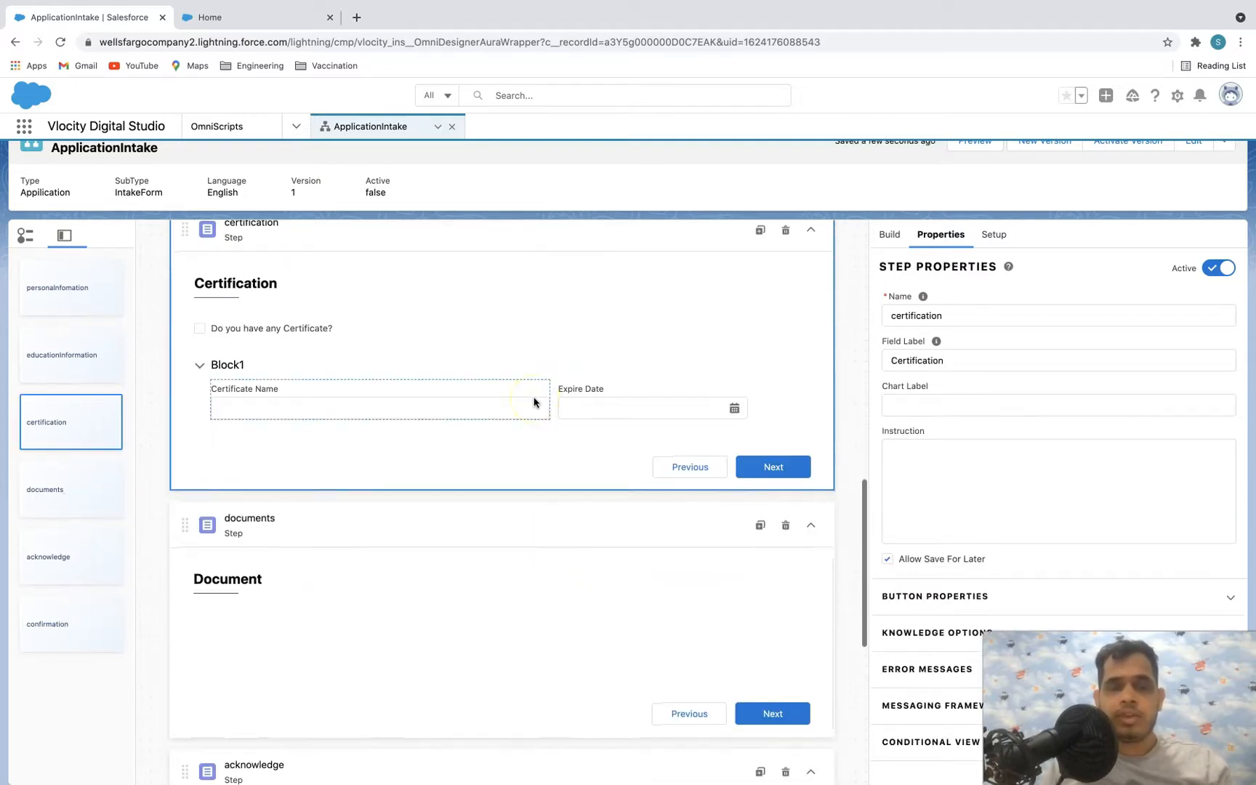
left_click(212, 365)
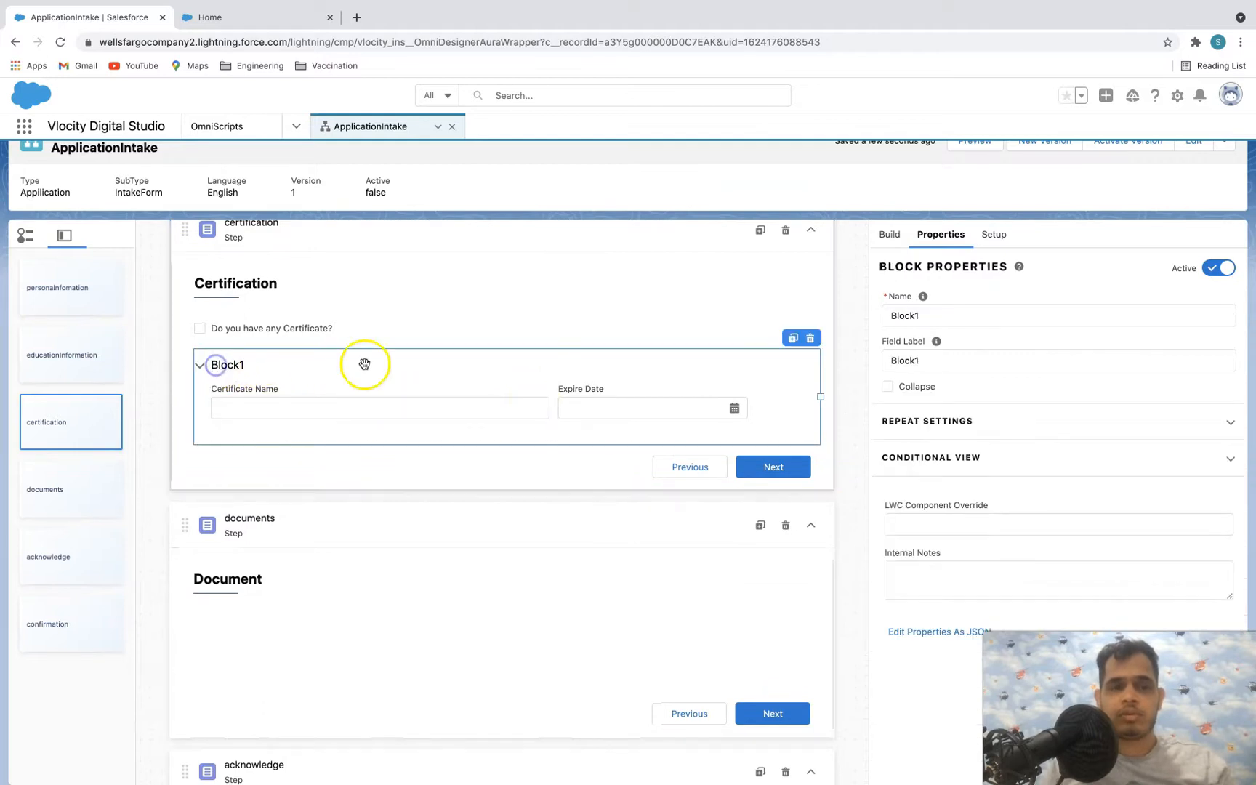
scroll(378, 364, "up", 1)
scroll(949, 386, "up", 1)
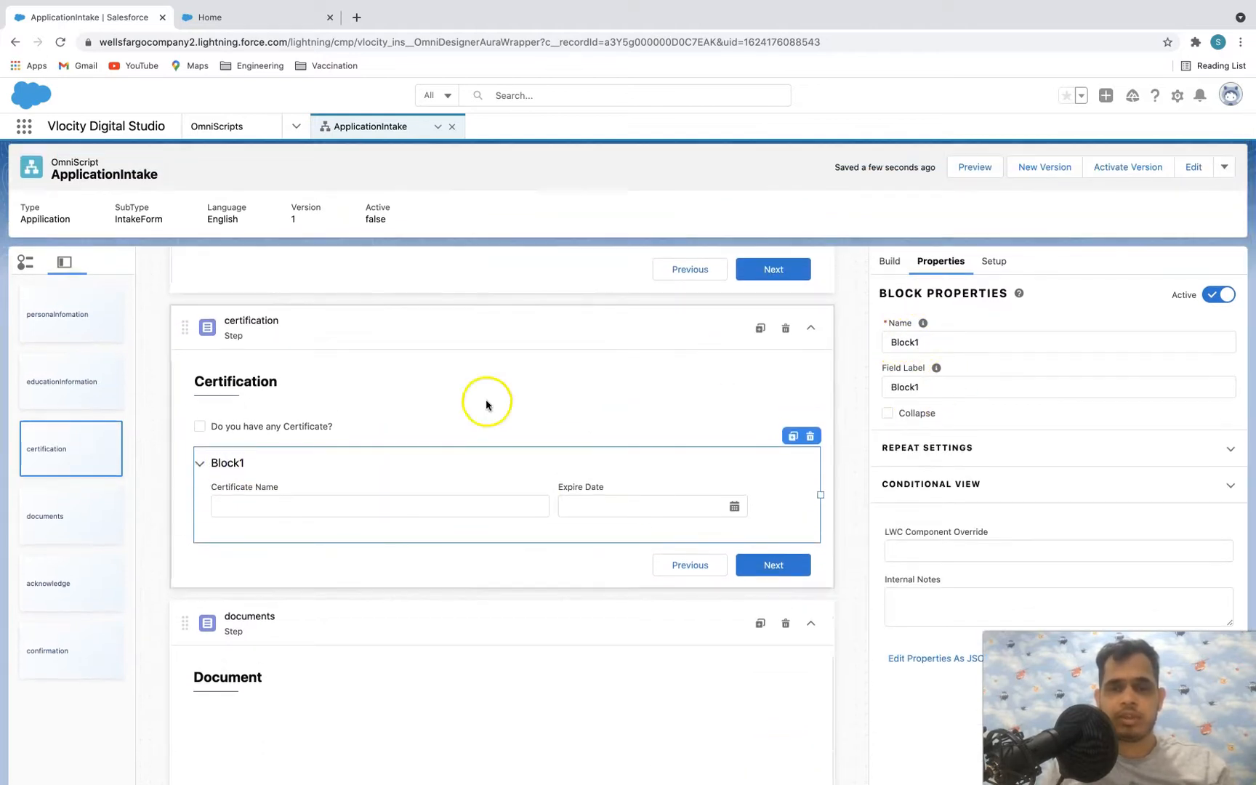
left_click(934, 343)
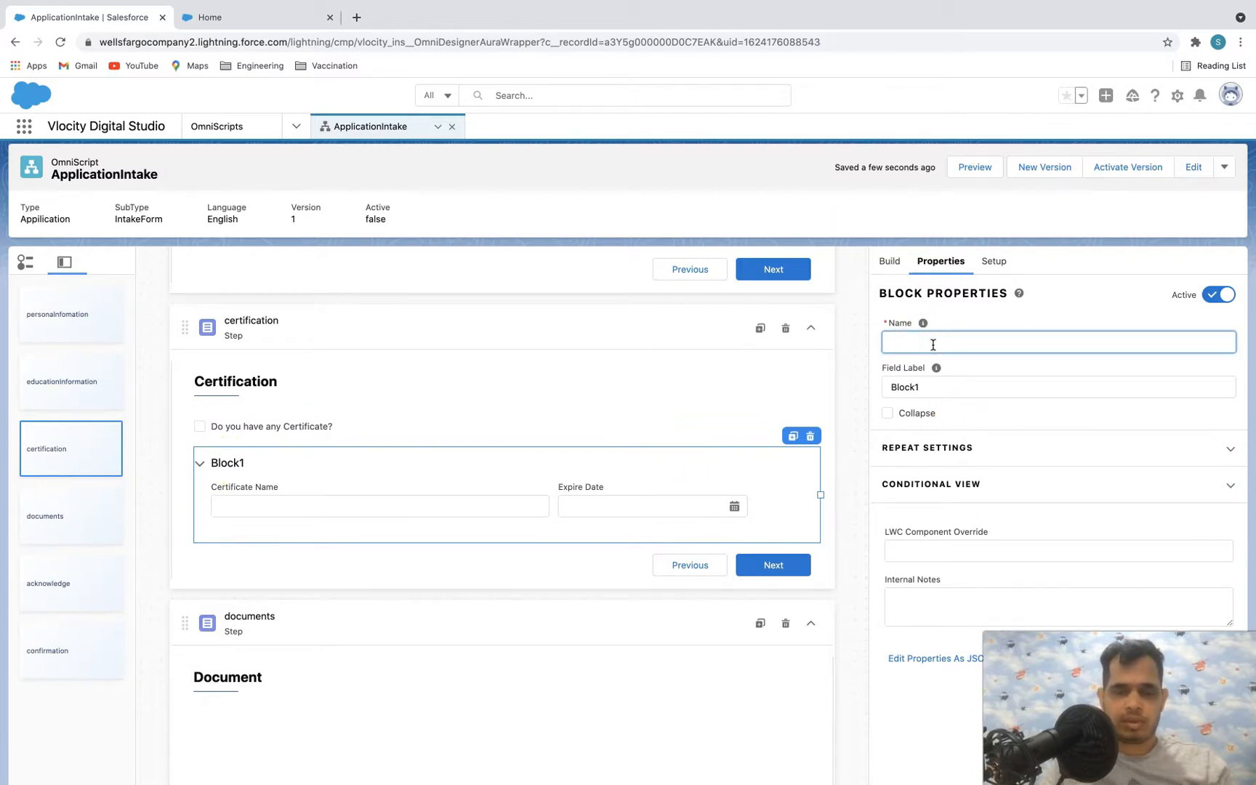
type("Certcer")
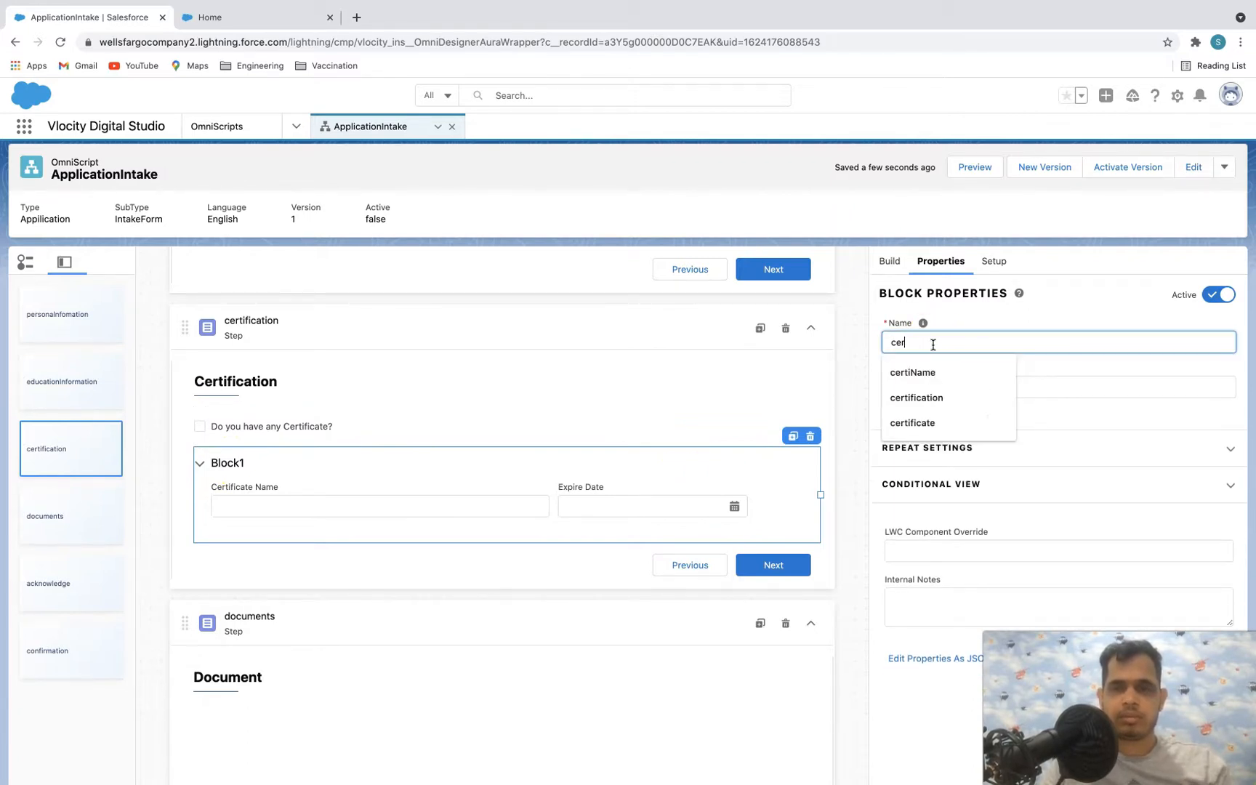
type("tificate")
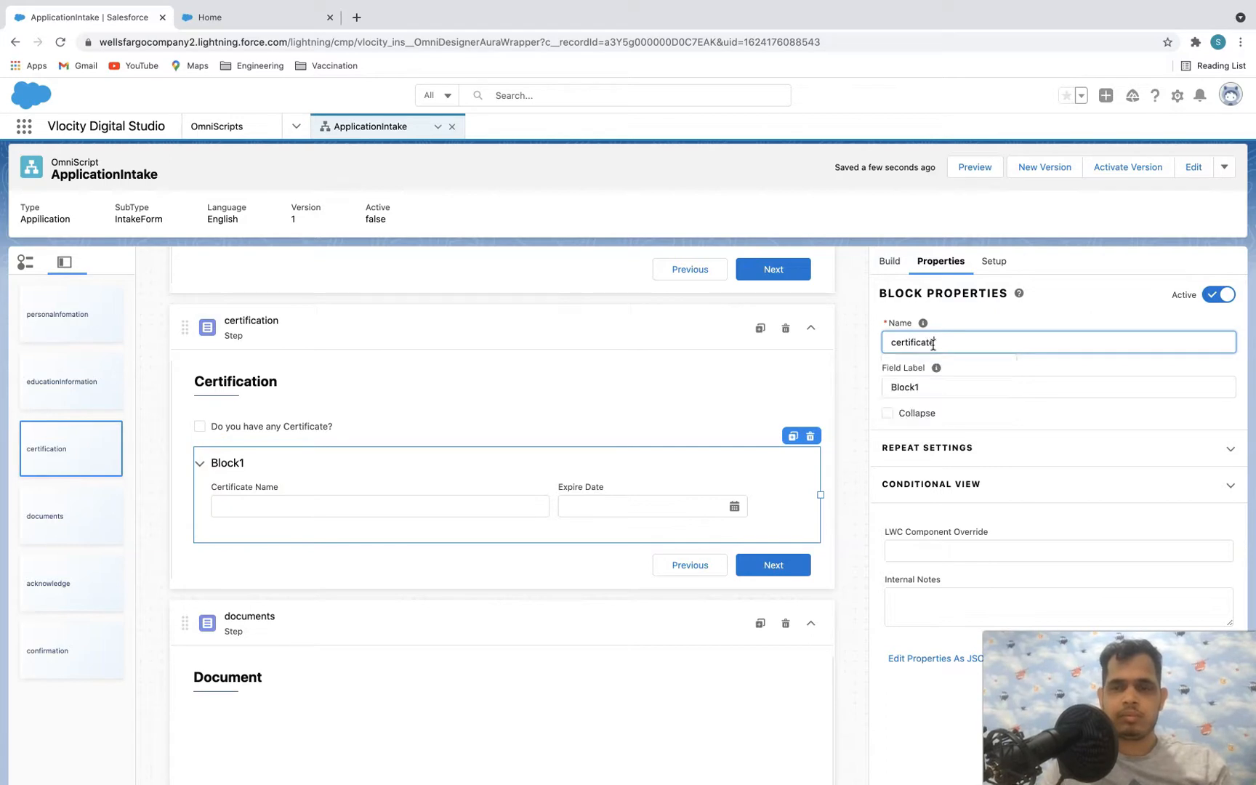
key("Tab")
key("Tab")
type("Certificate")
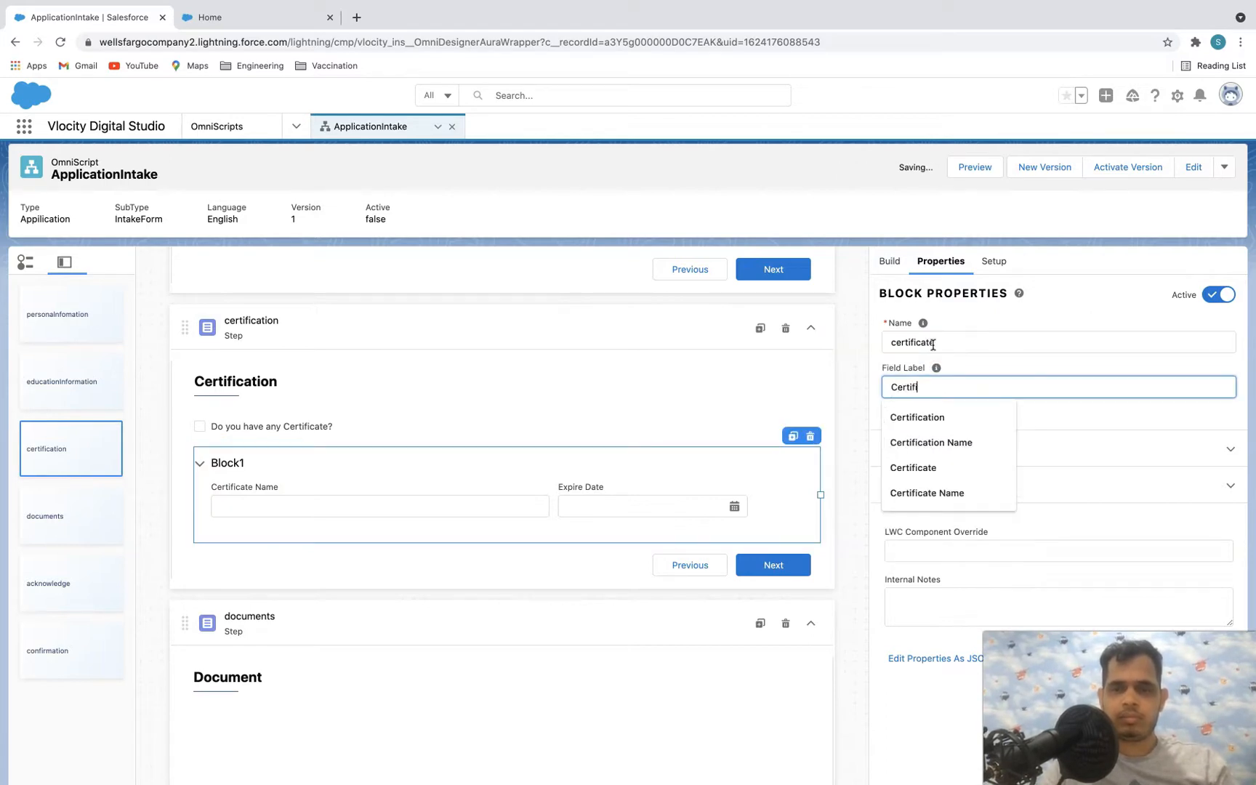
- In the sample form's Certification step, add two more Certificate blocks to see how the block repeats
left_click(1068, 291)
left_click(299, 22)
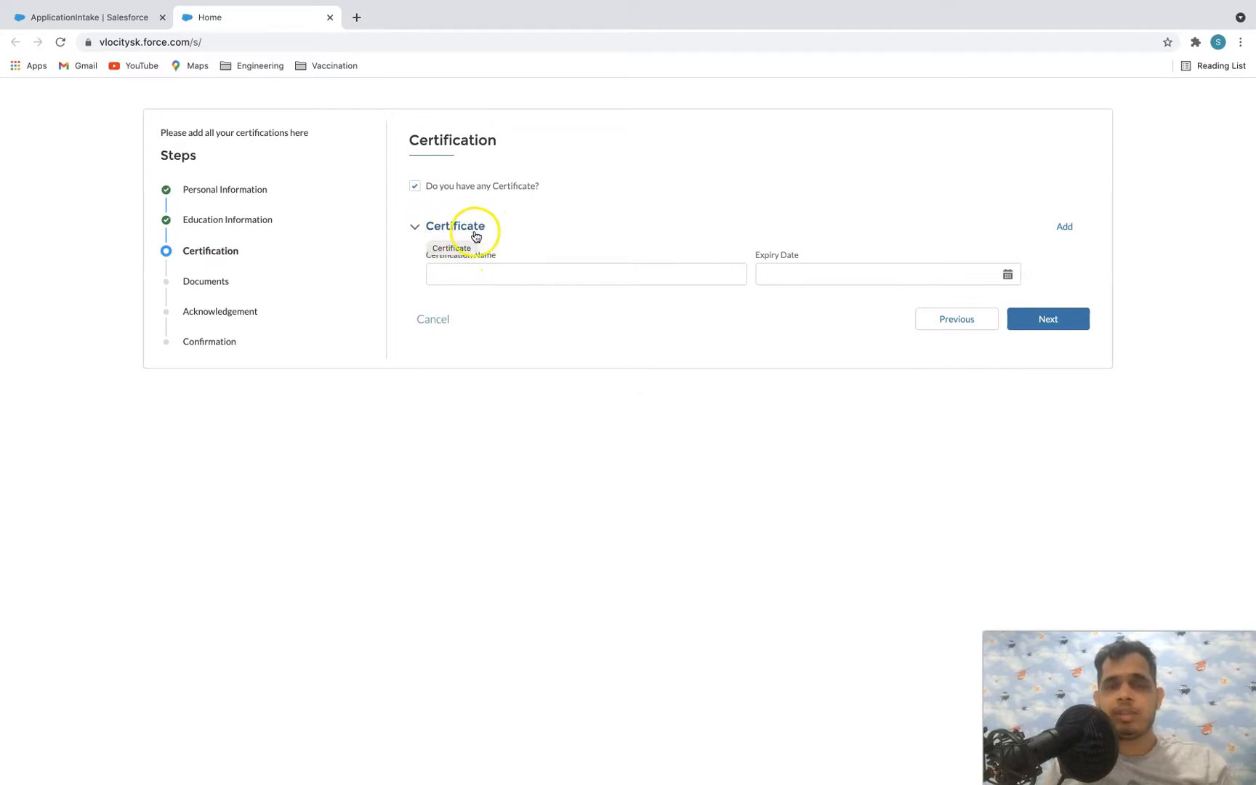
left_click(1066, 227)
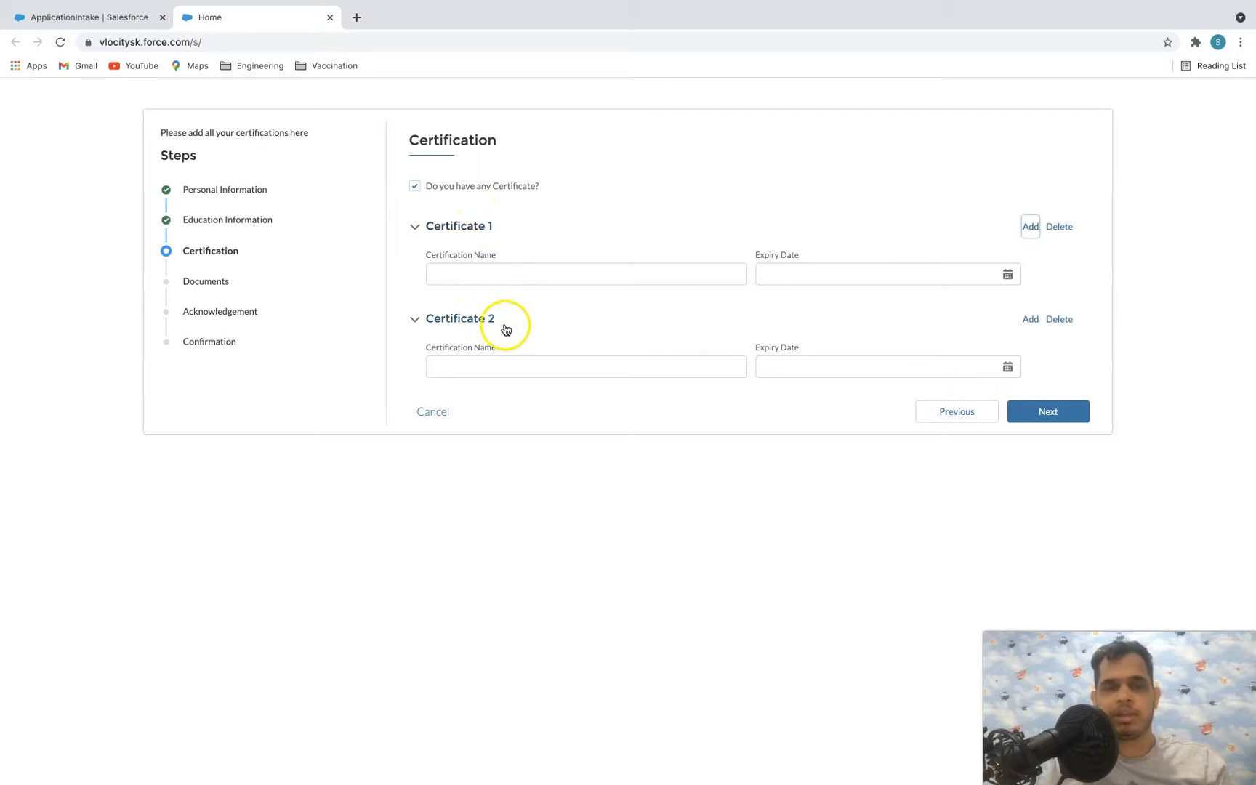
left_click(1031, 320)
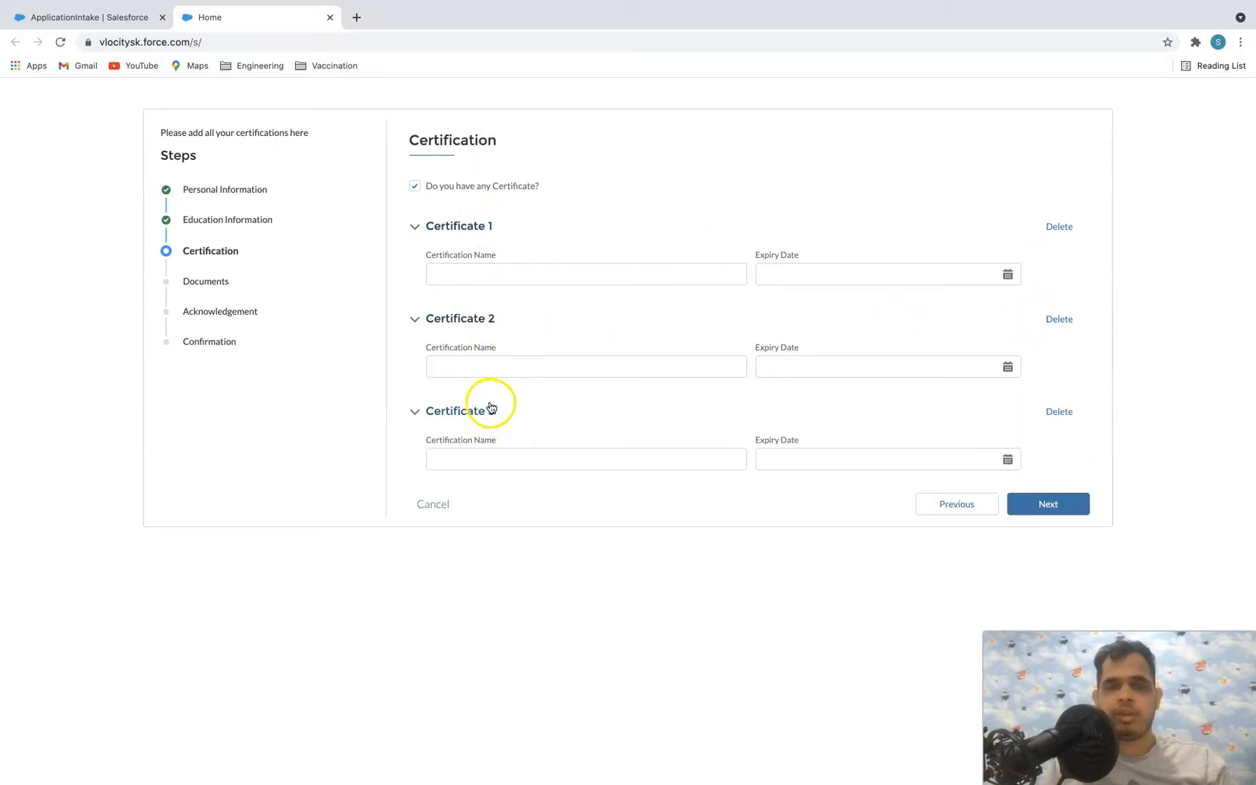
left_click(100, 26)
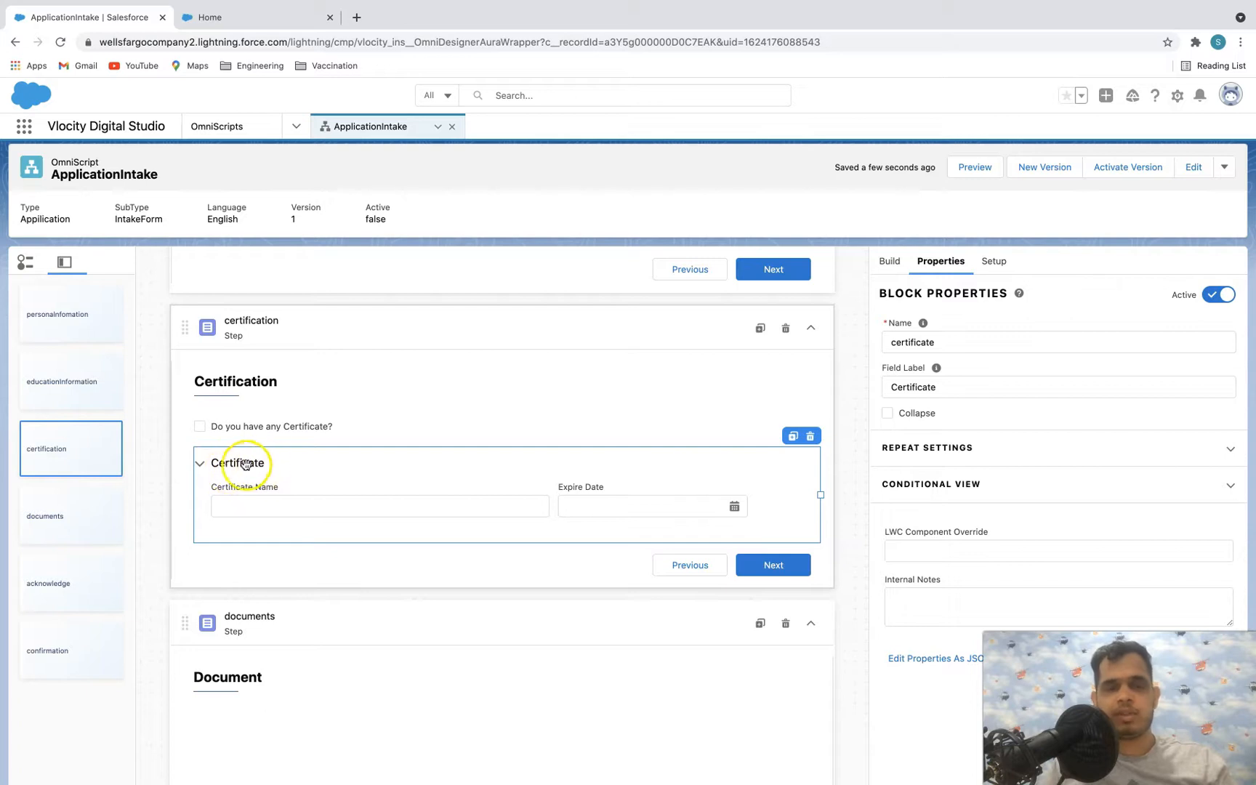
- Delete the third and second Certificate blocks from the sample form's Certification step
left_click(247, 18)
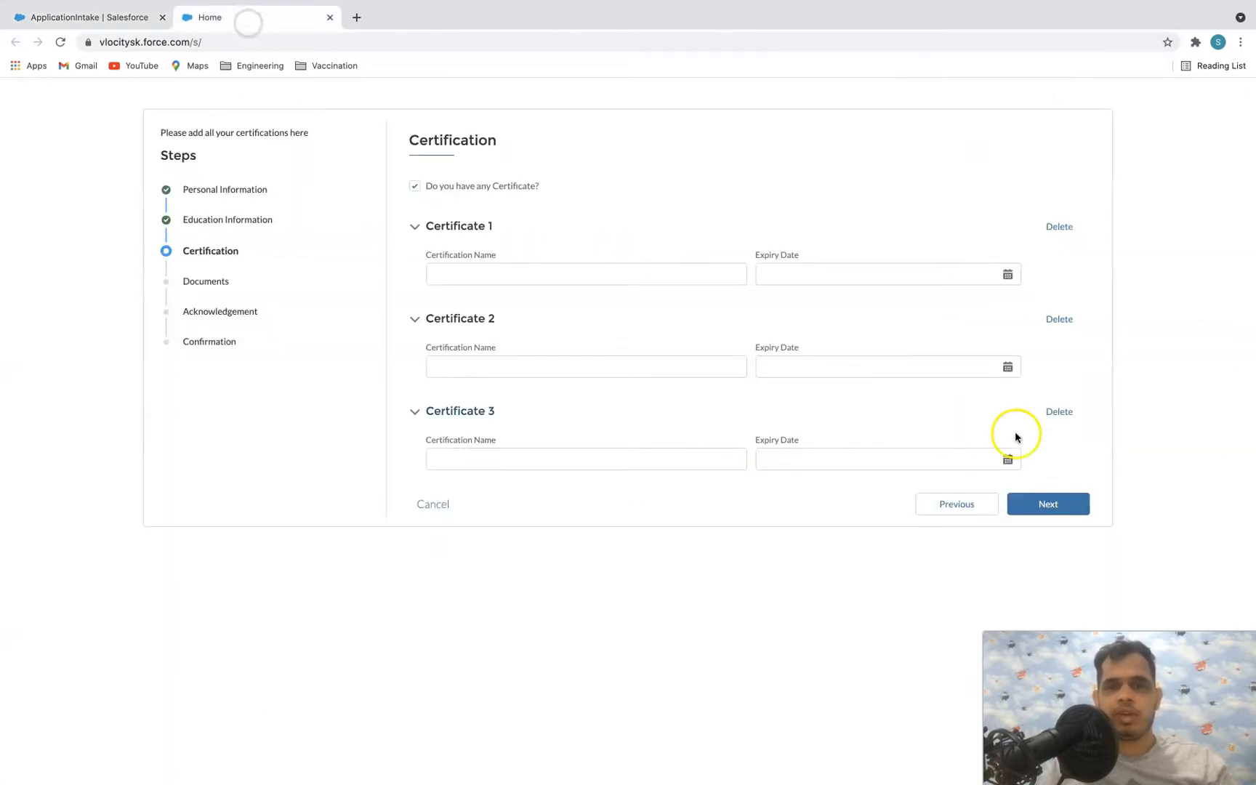
left_click(1063, 411)
left_click(1059, 319)
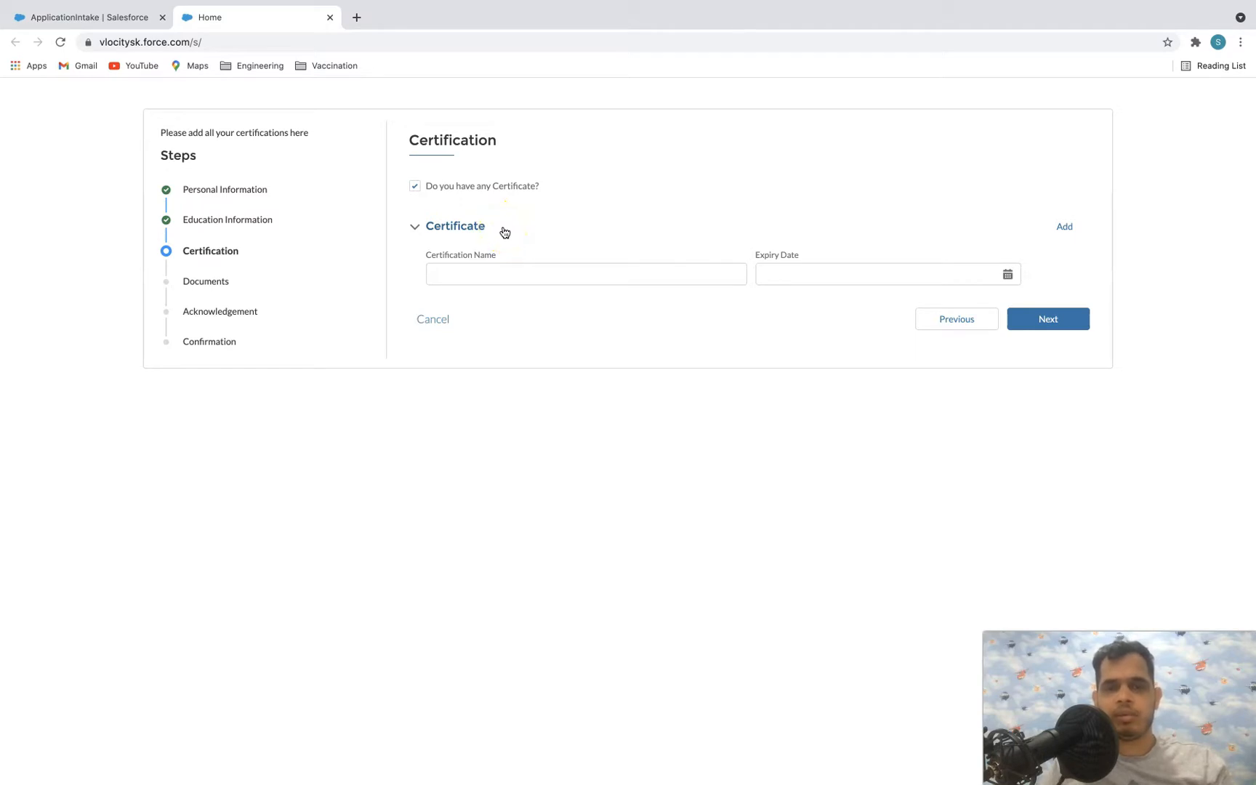
- Return to the ApplicationIntake designer and open the repeat settings of the Certificate block
left_click(107, 17)
left_click(453, 489)
left_click(459, 461)
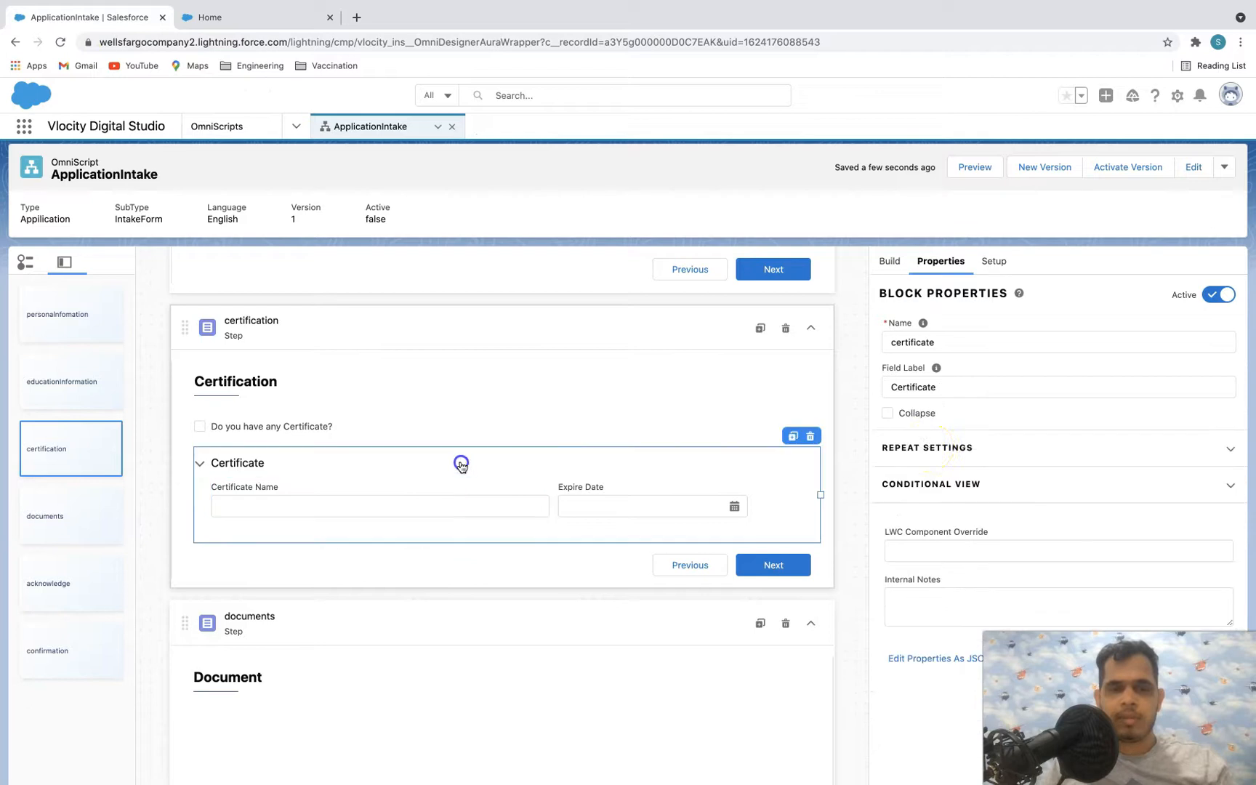
left_click(965, 445)
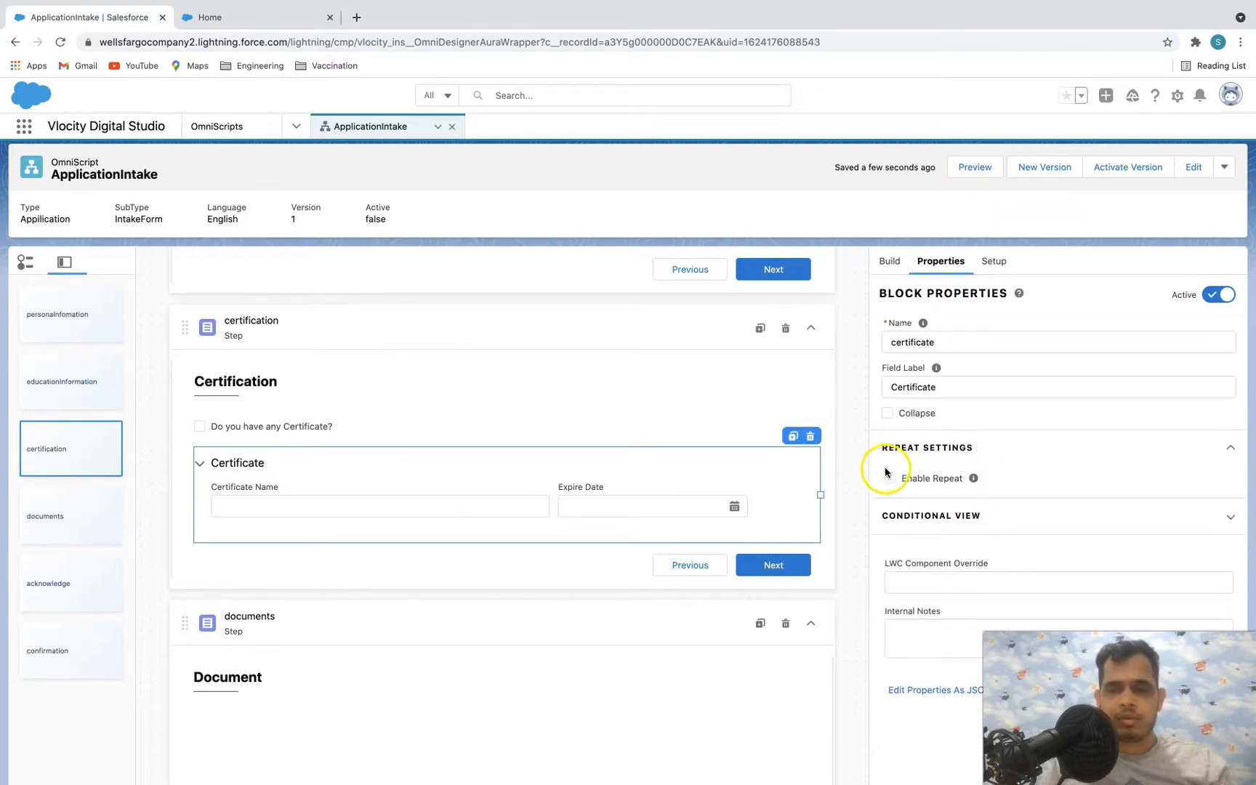
- Preview the OmniScript up to the Certification step to check the Certificate block, then return to the design view
left_click(975, 166)
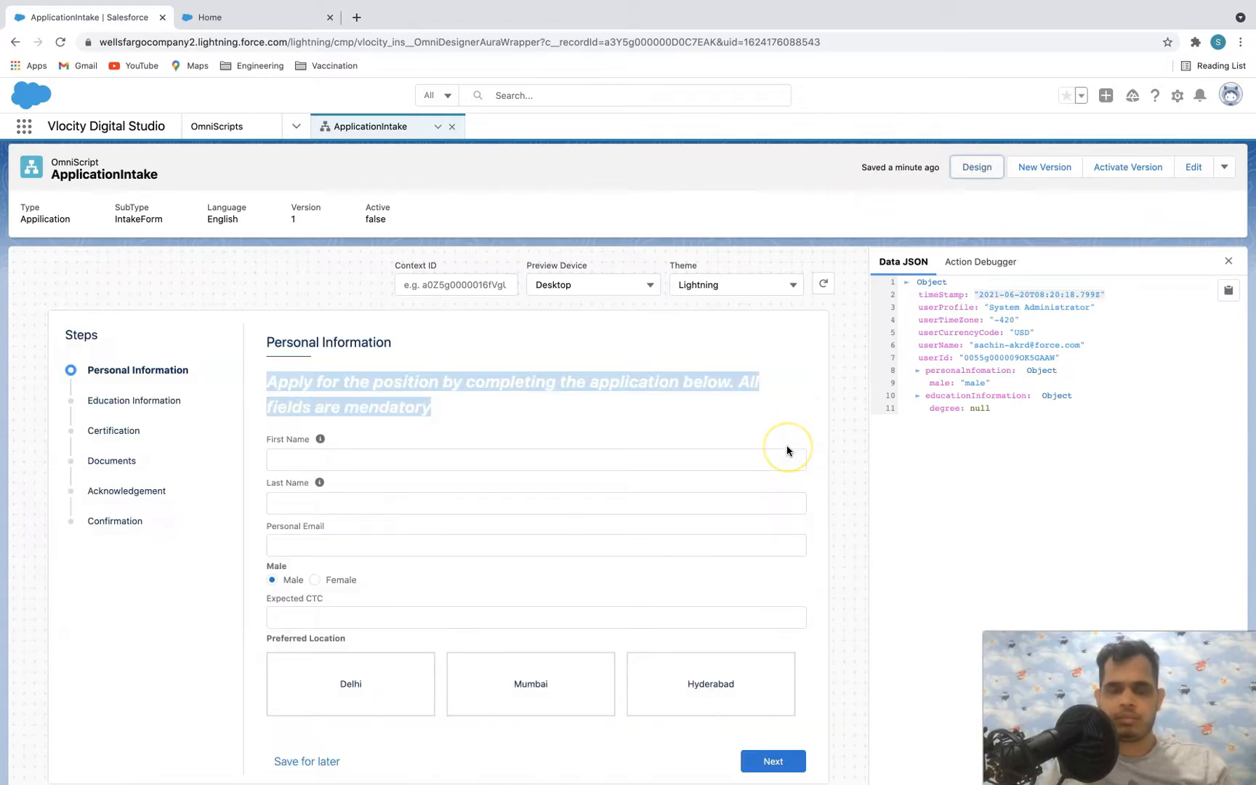
scroll(787, 654, "down", 1)
left_click(777, 733)
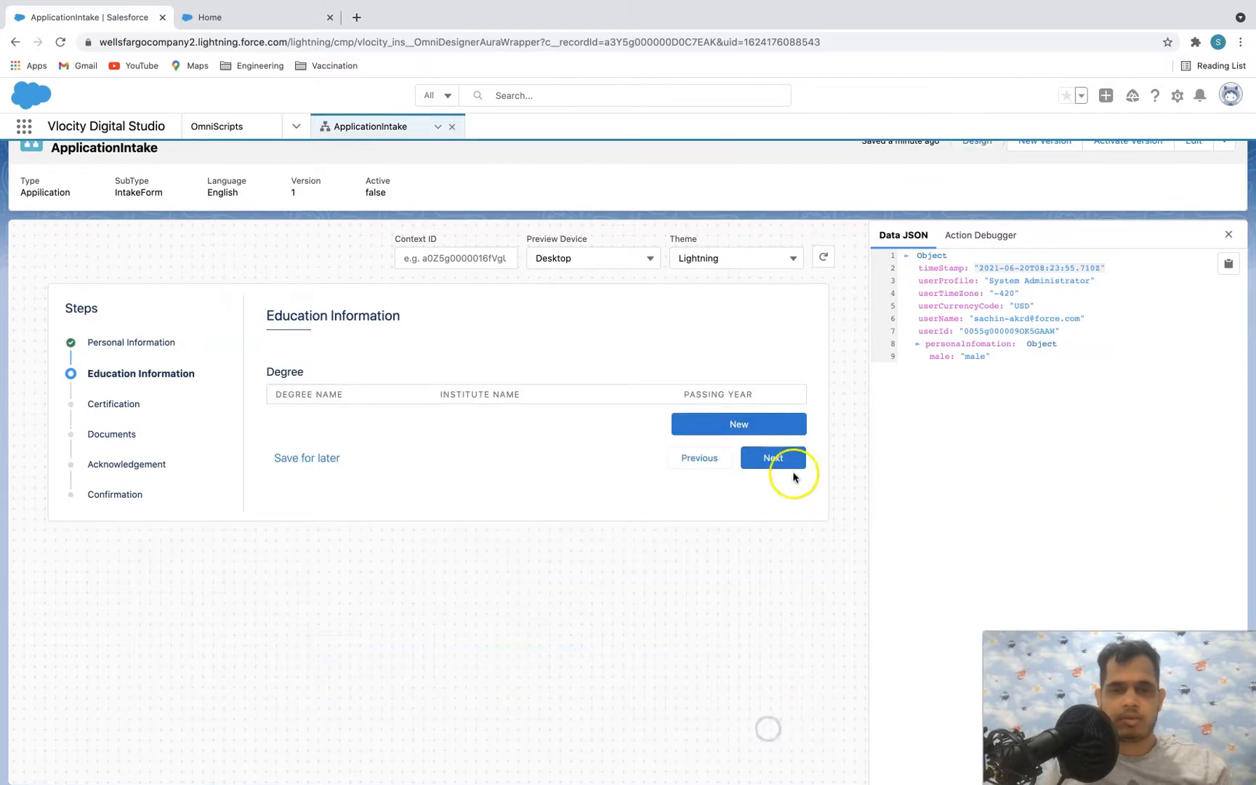
left_click(787, 458)
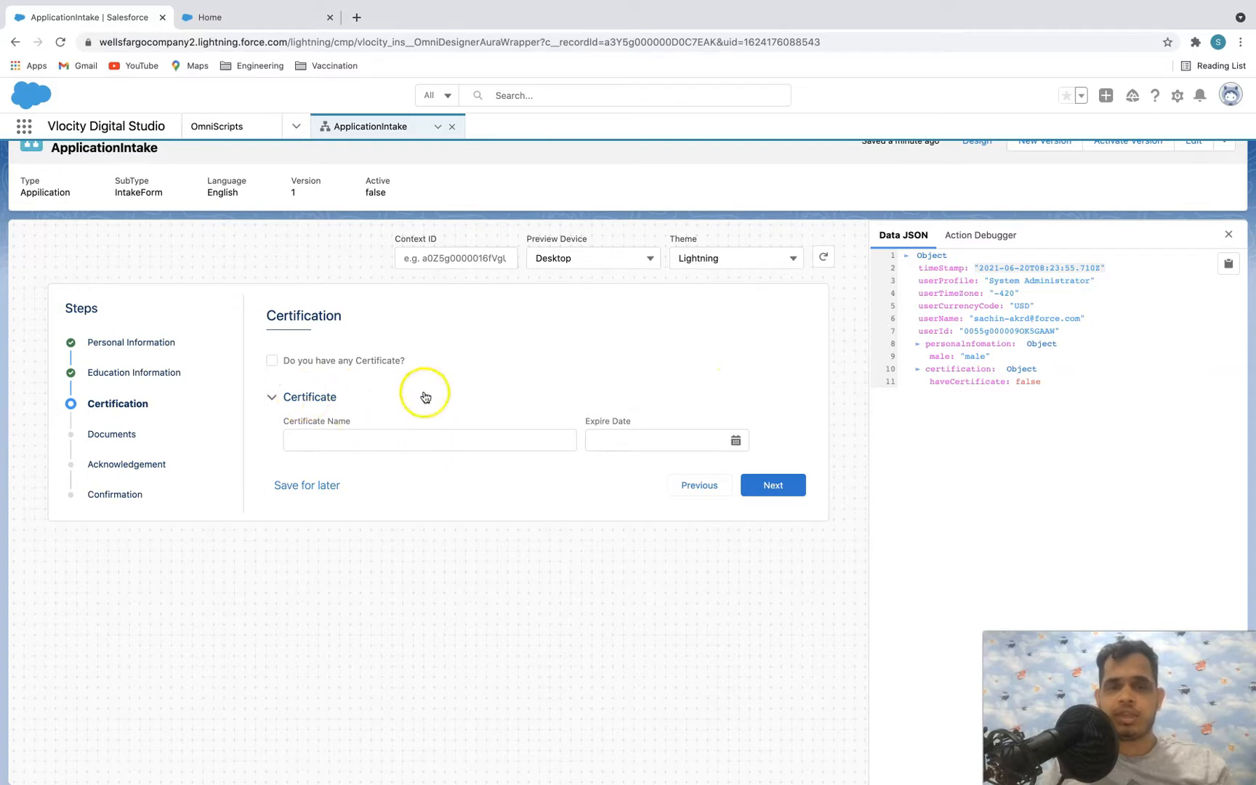
scroll(654, 387, "up", 2)
left_click(975, 173)
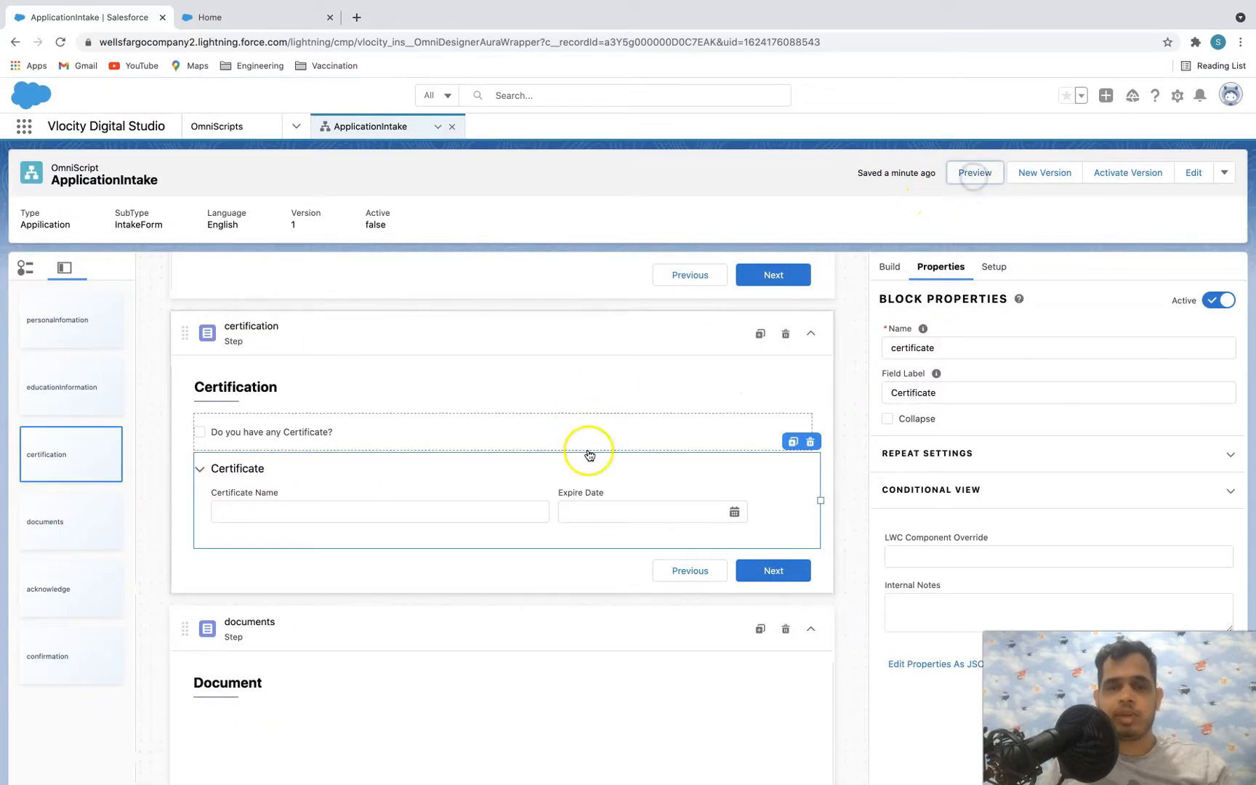
- Enable repeat for the Certificate block and set its repeat limit to 2
left_click(925, 455)
left_click(890, 484)
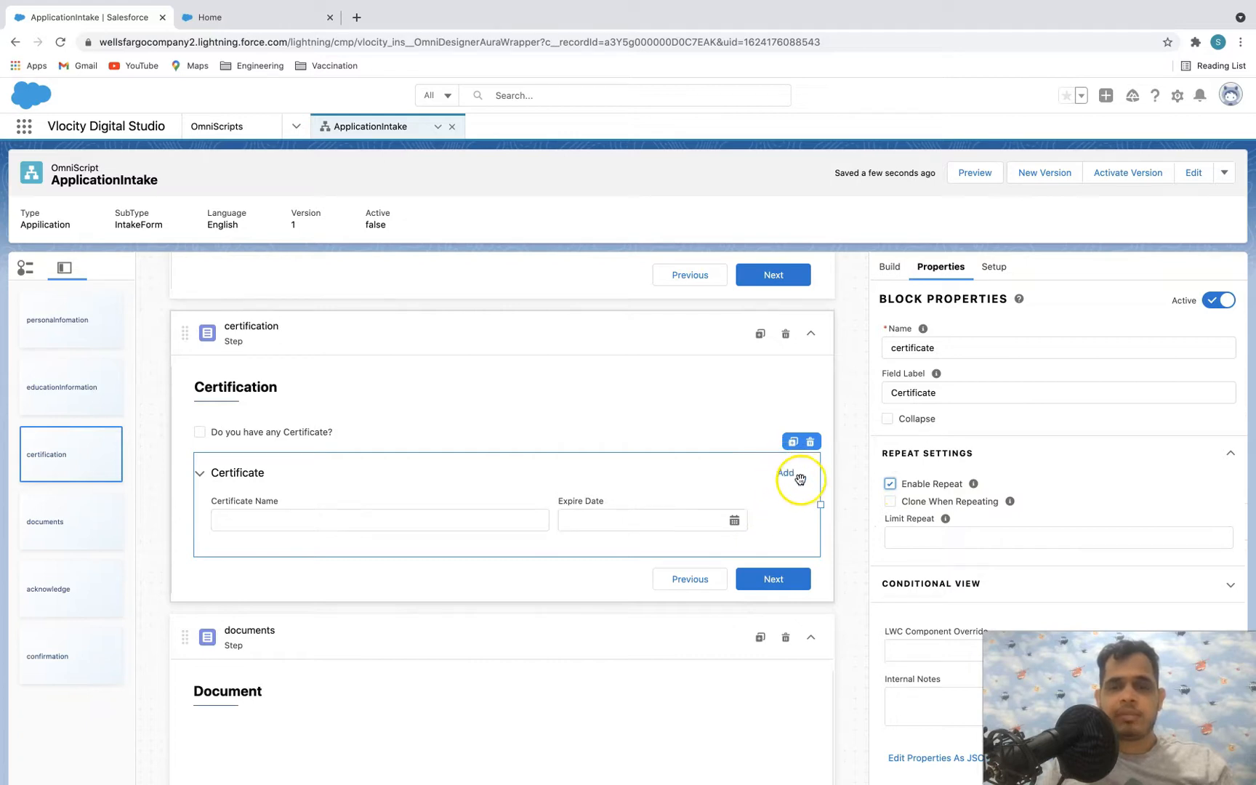
left_click(886, 521)
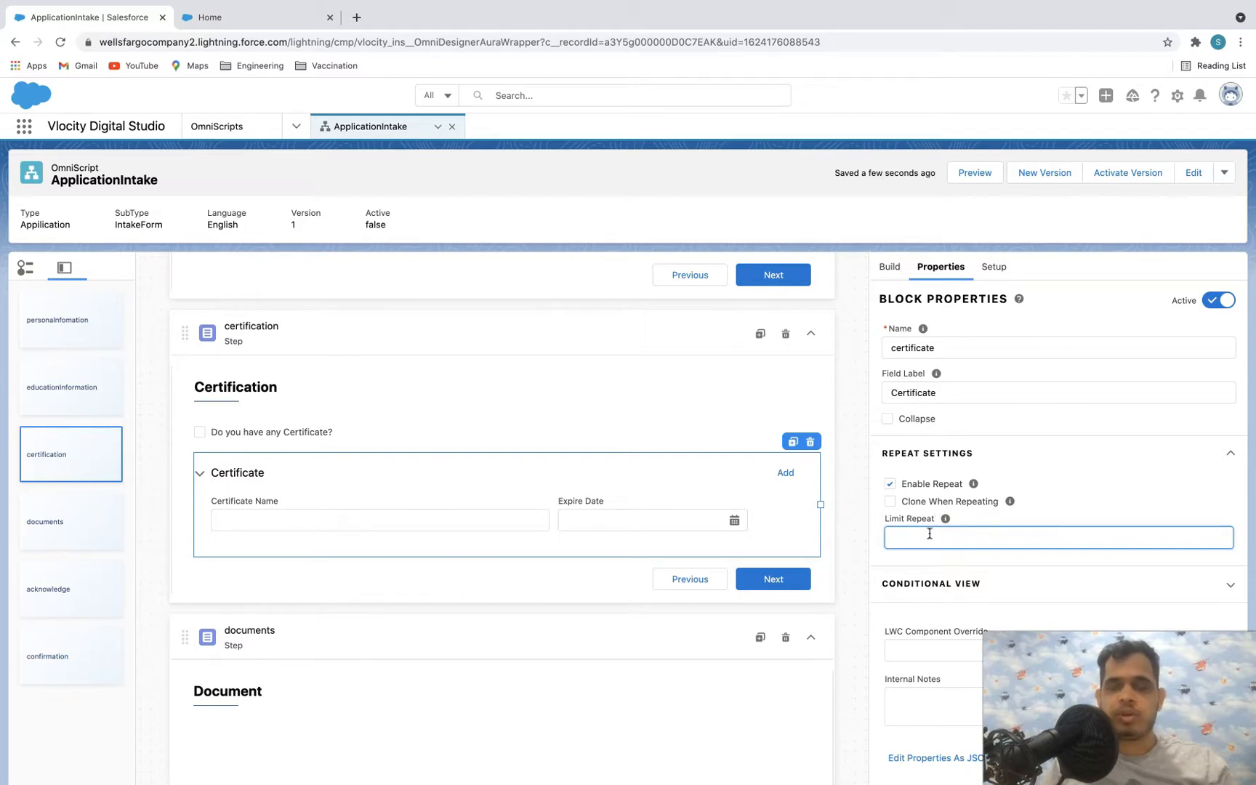
left_click(930, 533)
key("Down")
key("Down")
key("Return")
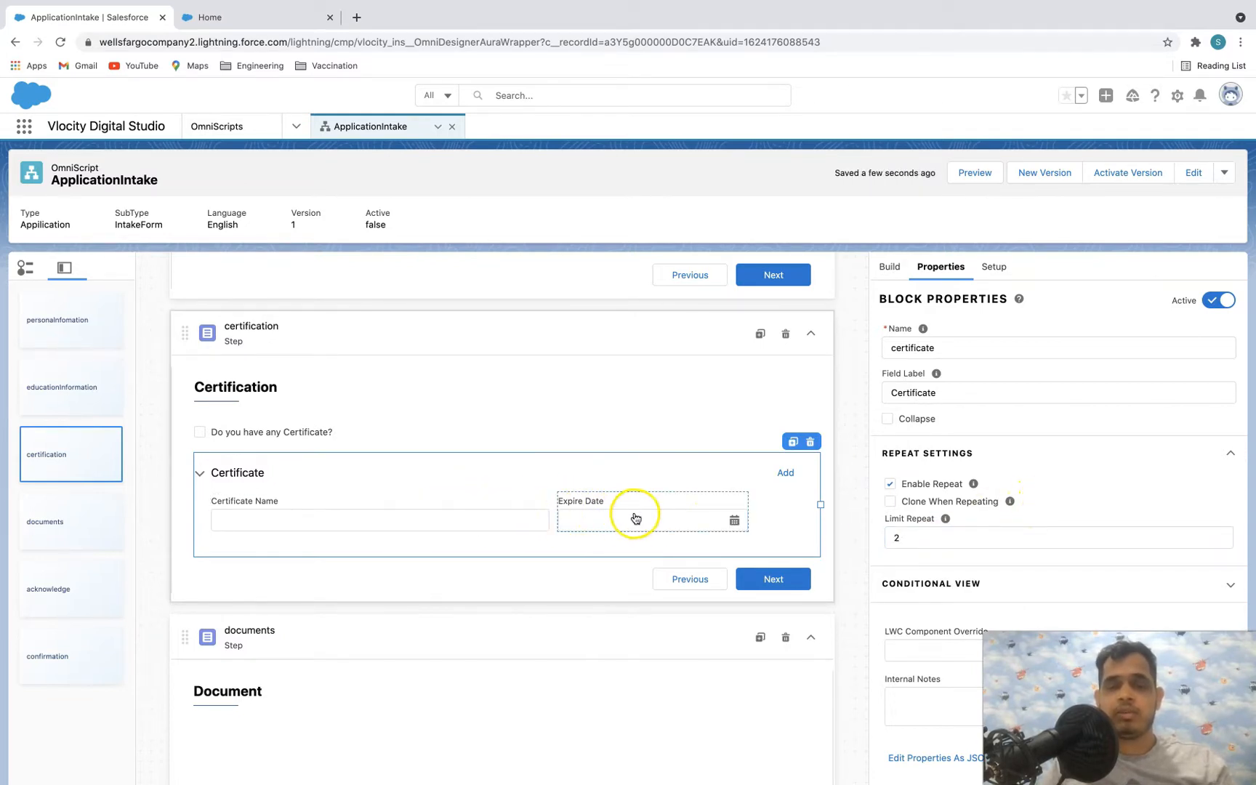
- Set the Certificate block's repeat limit to 3
left_click(909, 537)
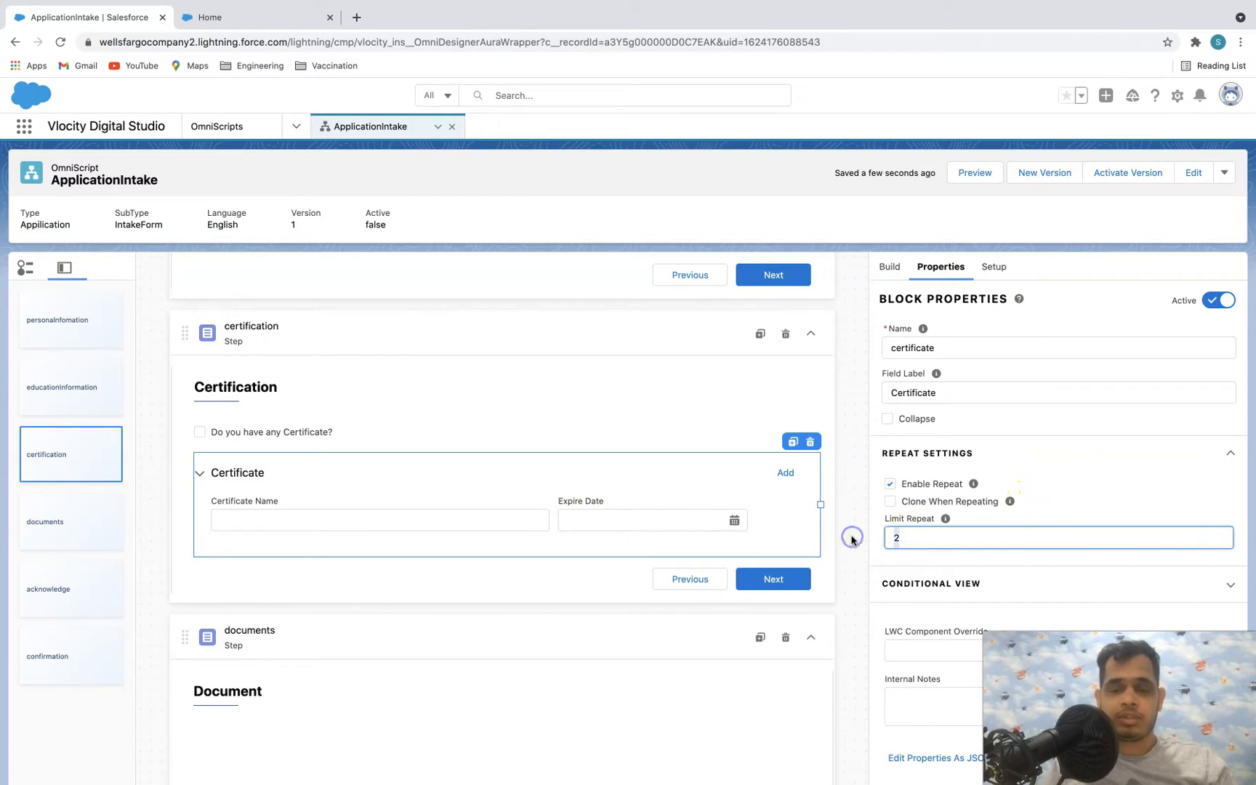
left_click(1068, 494)
left_click(705, 479)
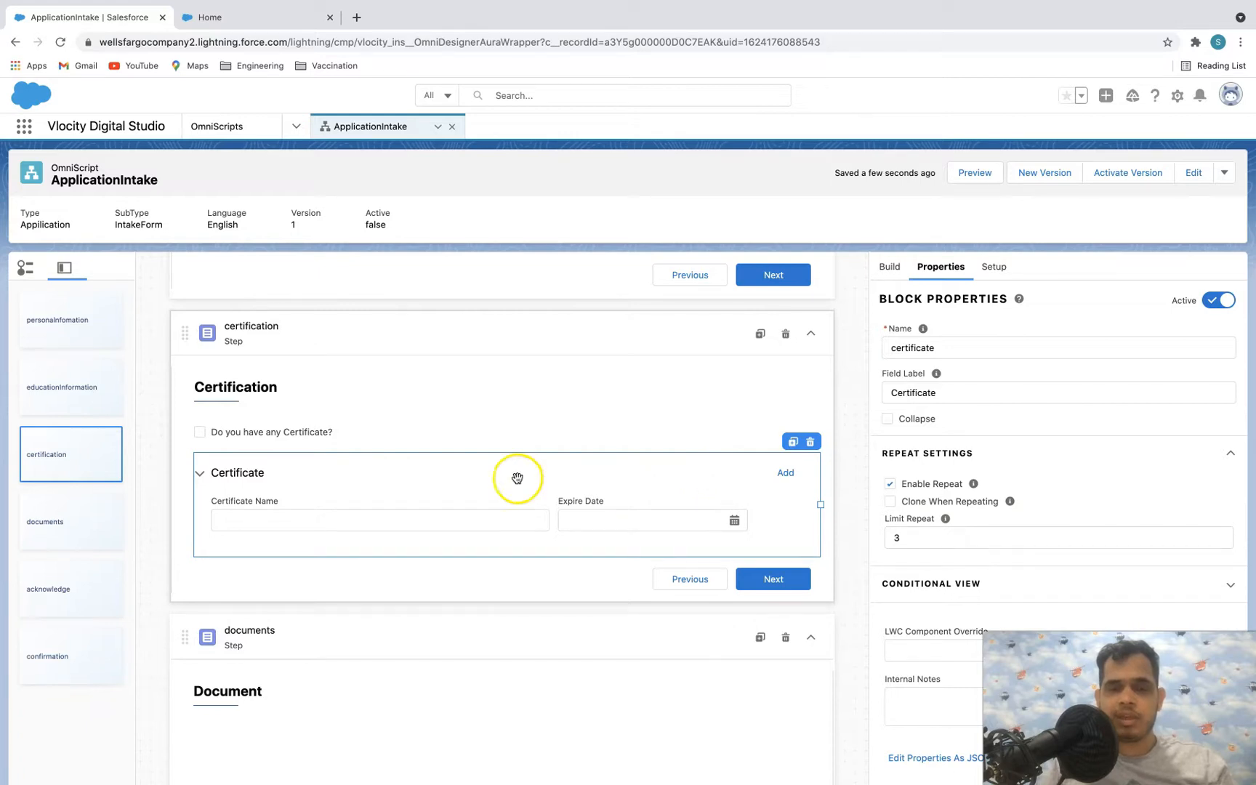
- Restore the Certificate block's repeat limit to 2 and enable cloning when repeating
left_click(463, 509)
left_click(595, 515)
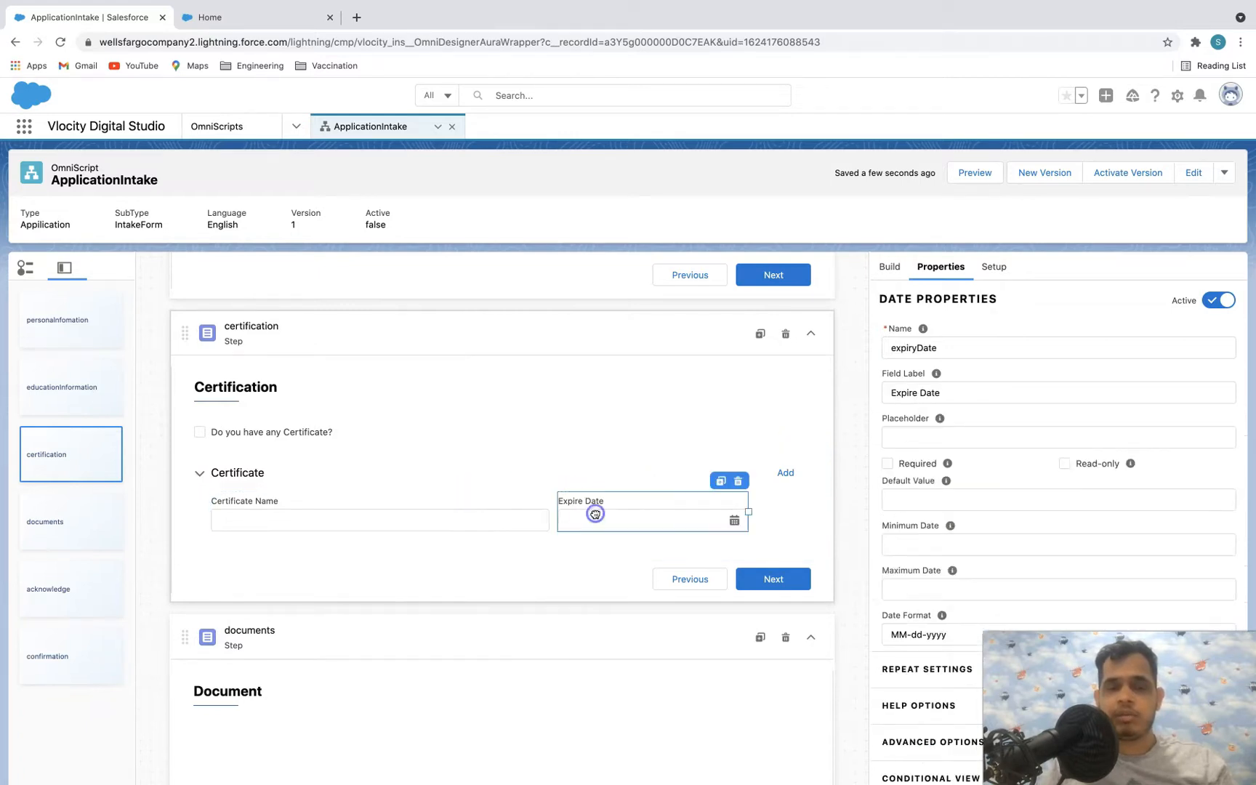
left_click(513, 477)
left_click(623, 485)
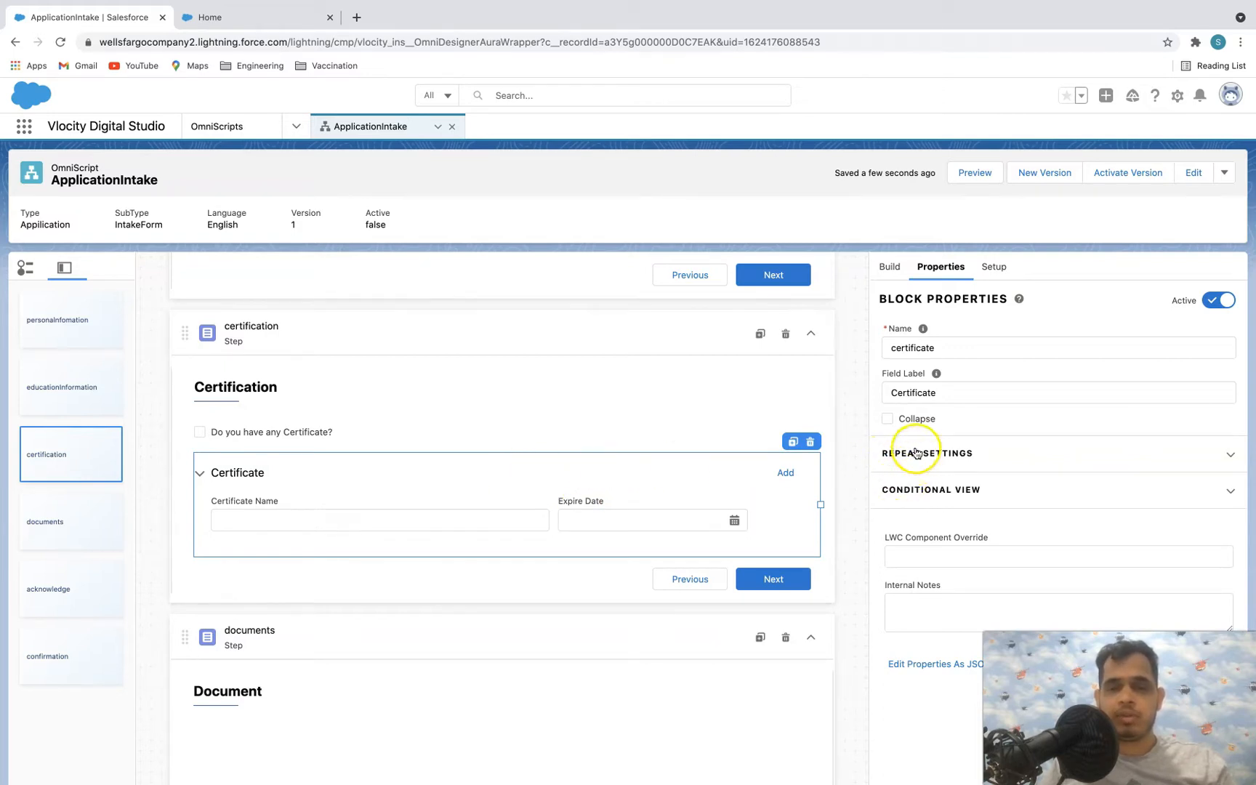
left_click(894, 453)
left_click(902, 538)
key("BackSpace")
type("2")
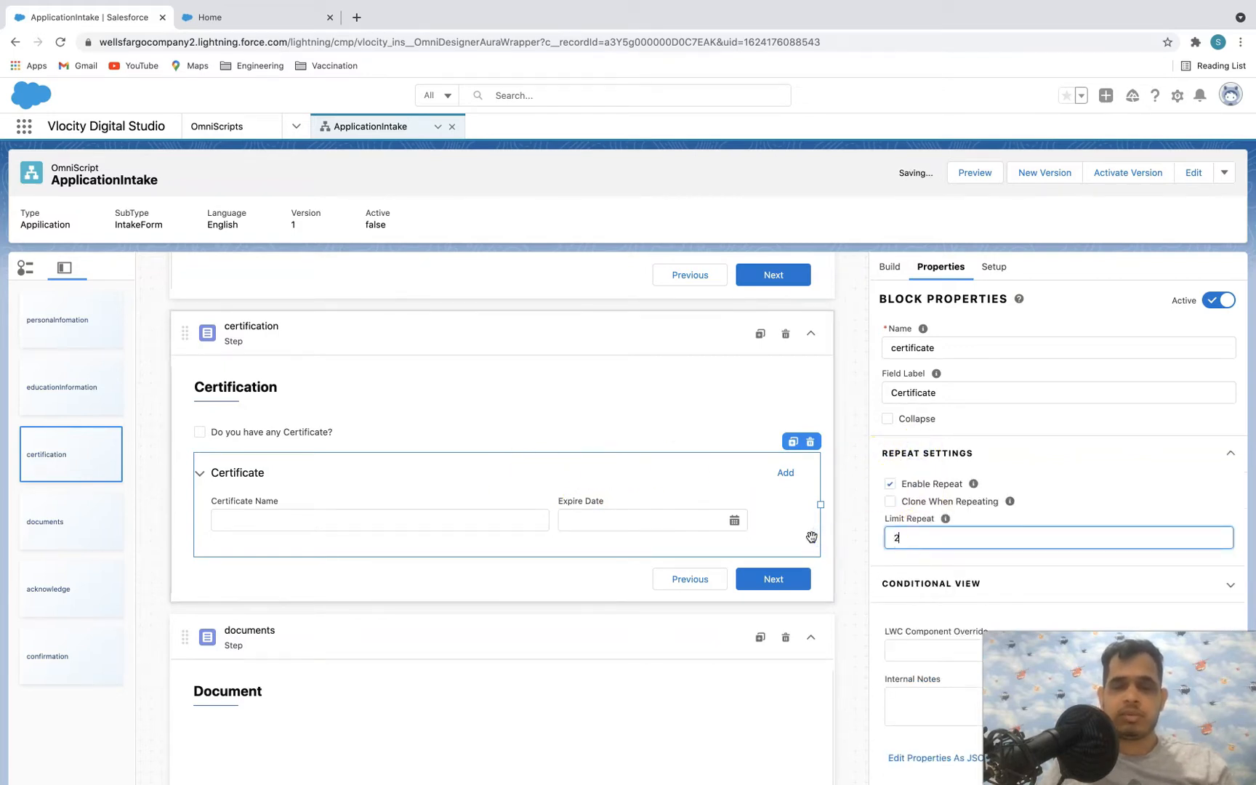
left_click(1092, 495)
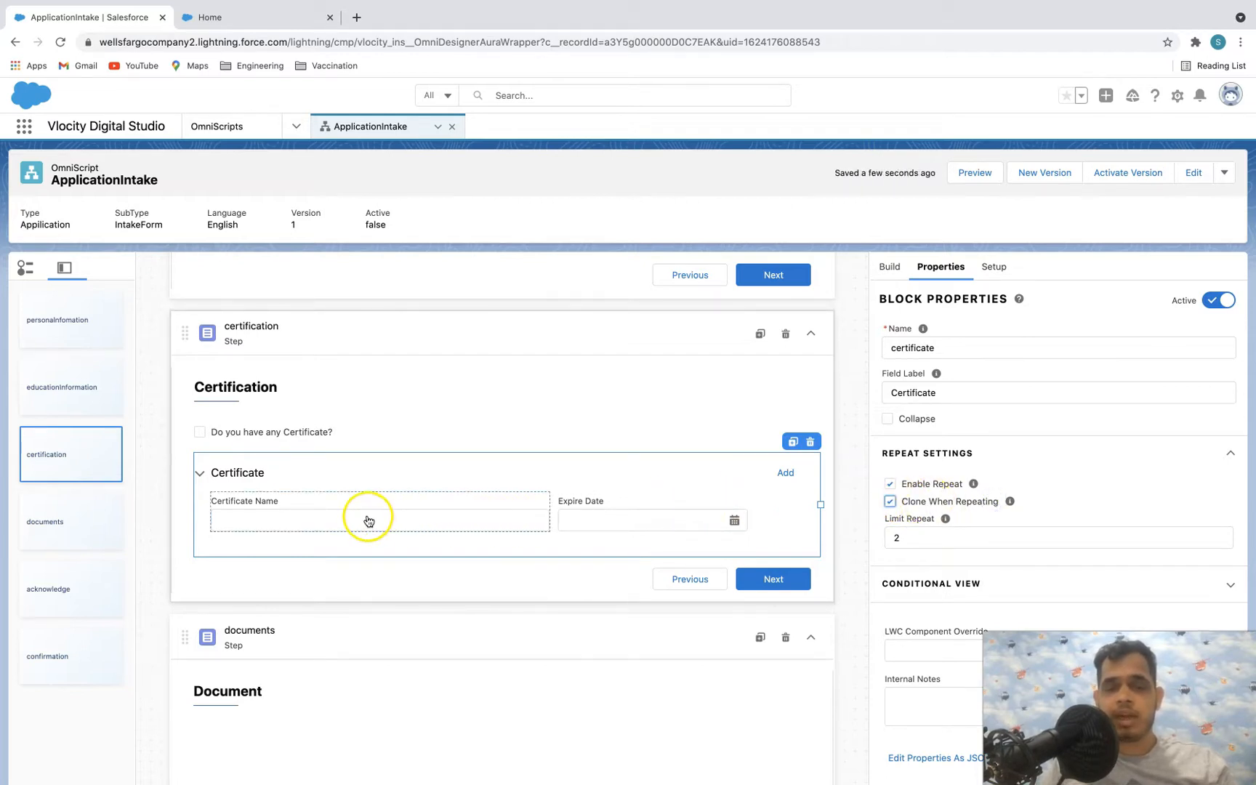
left_click(306, 516)
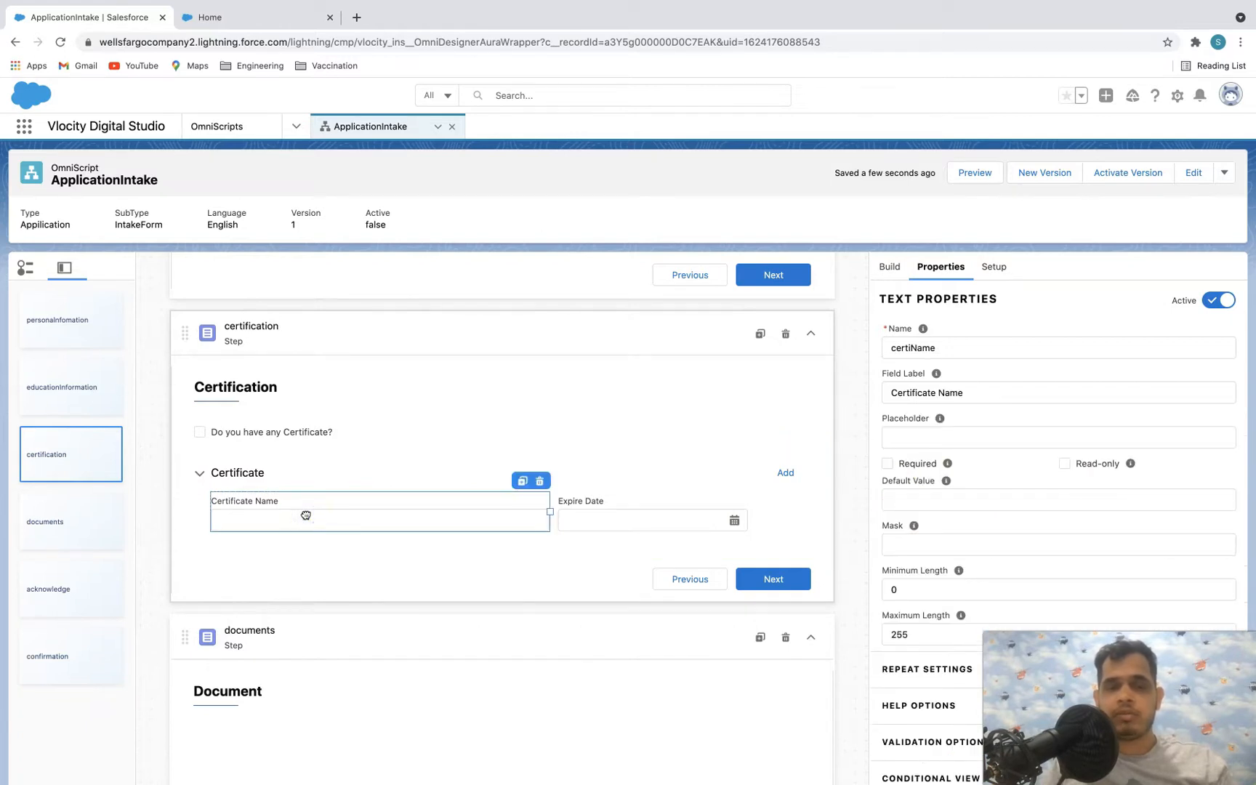
left_click(630, 524)
left_click(484, 523)
left_click(635, 519)
left_click(533, 515)
left_click(608, 516)
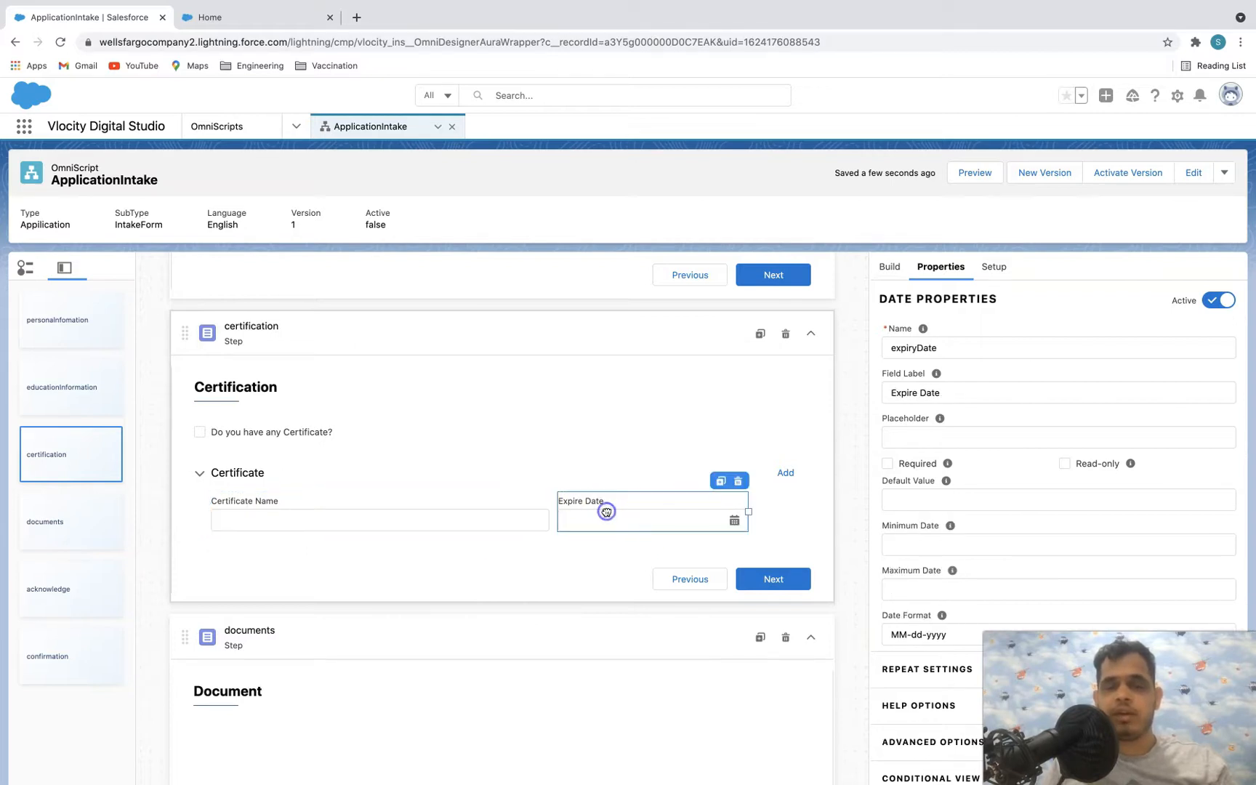
- Turn off cloning when repeating for the Certificate block
left_click(533, 482)
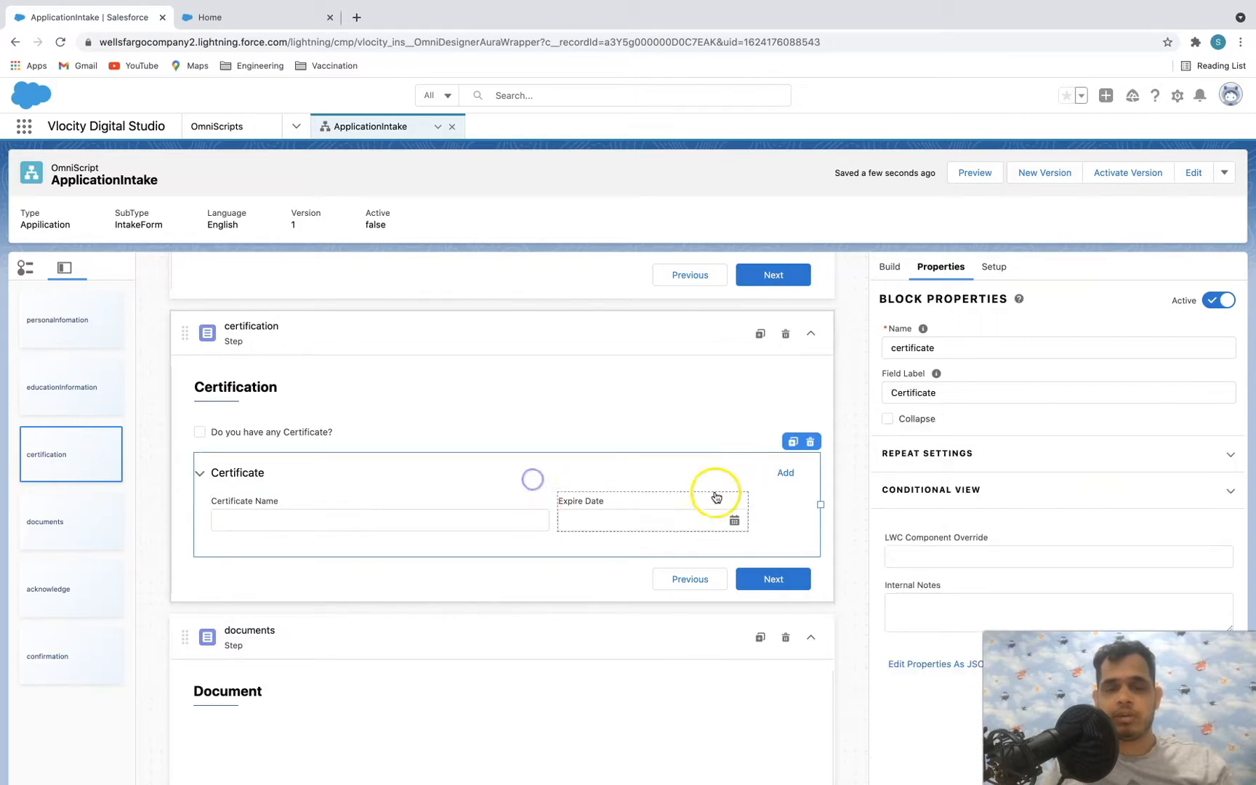
left_click(961, 452)
left_click(891, 503)
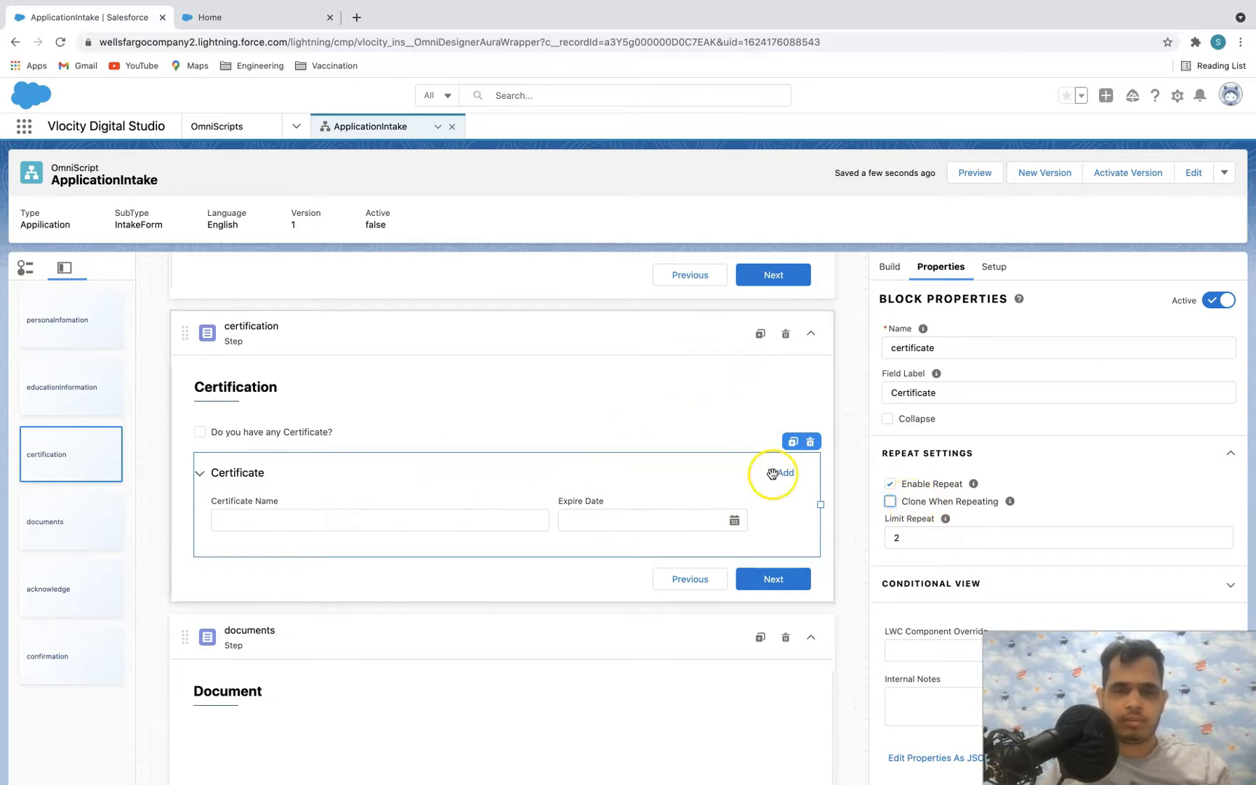
- Preview the Certification step, add Certificate blocks up to the repeat limit to test it, and return to the design view
left_click(973, 170)
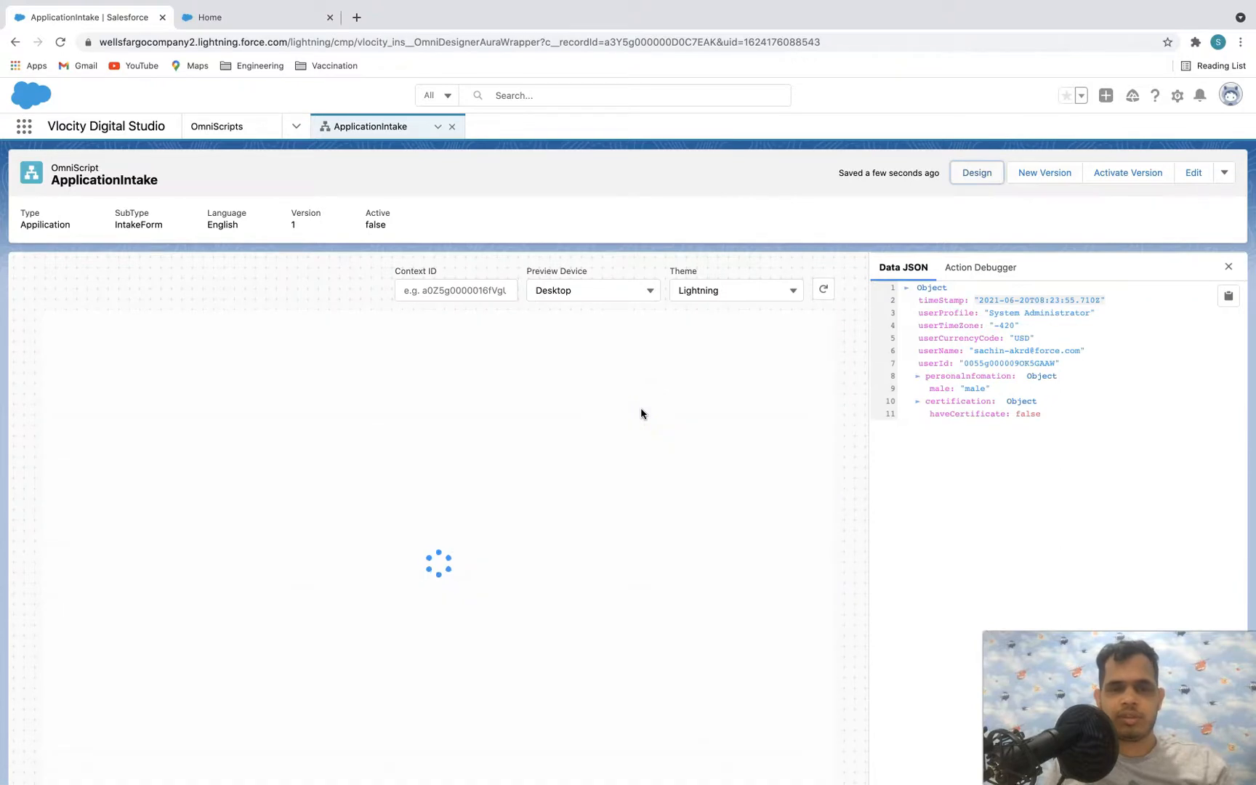
left_click(765, 731)
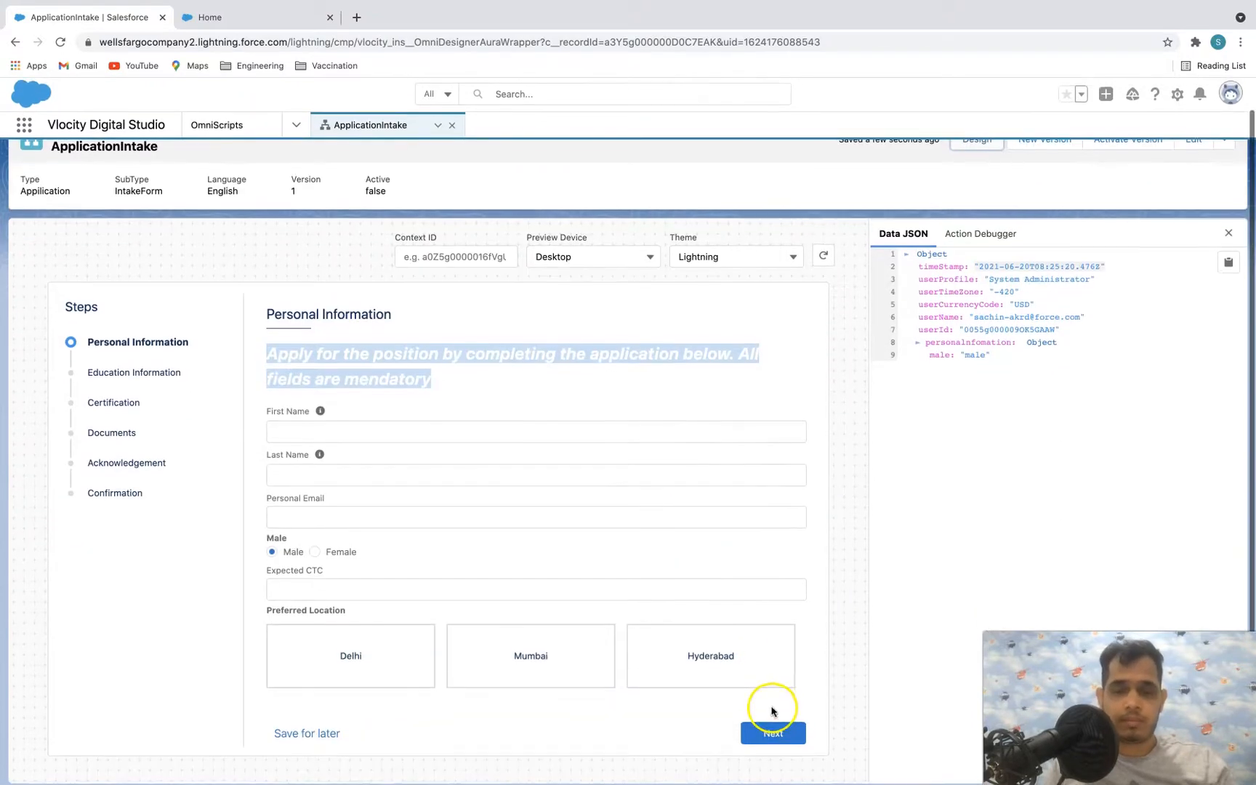
left_click(771, 459)
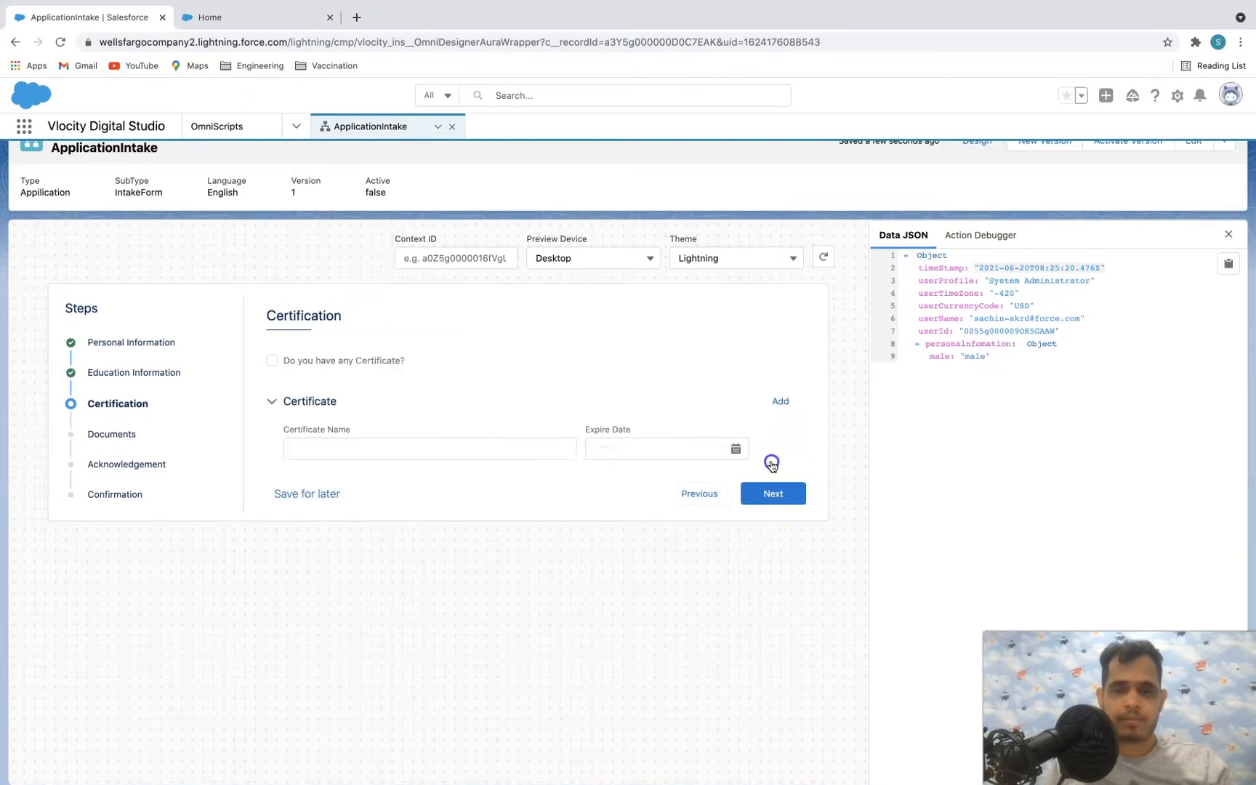
left_click(787, 411)
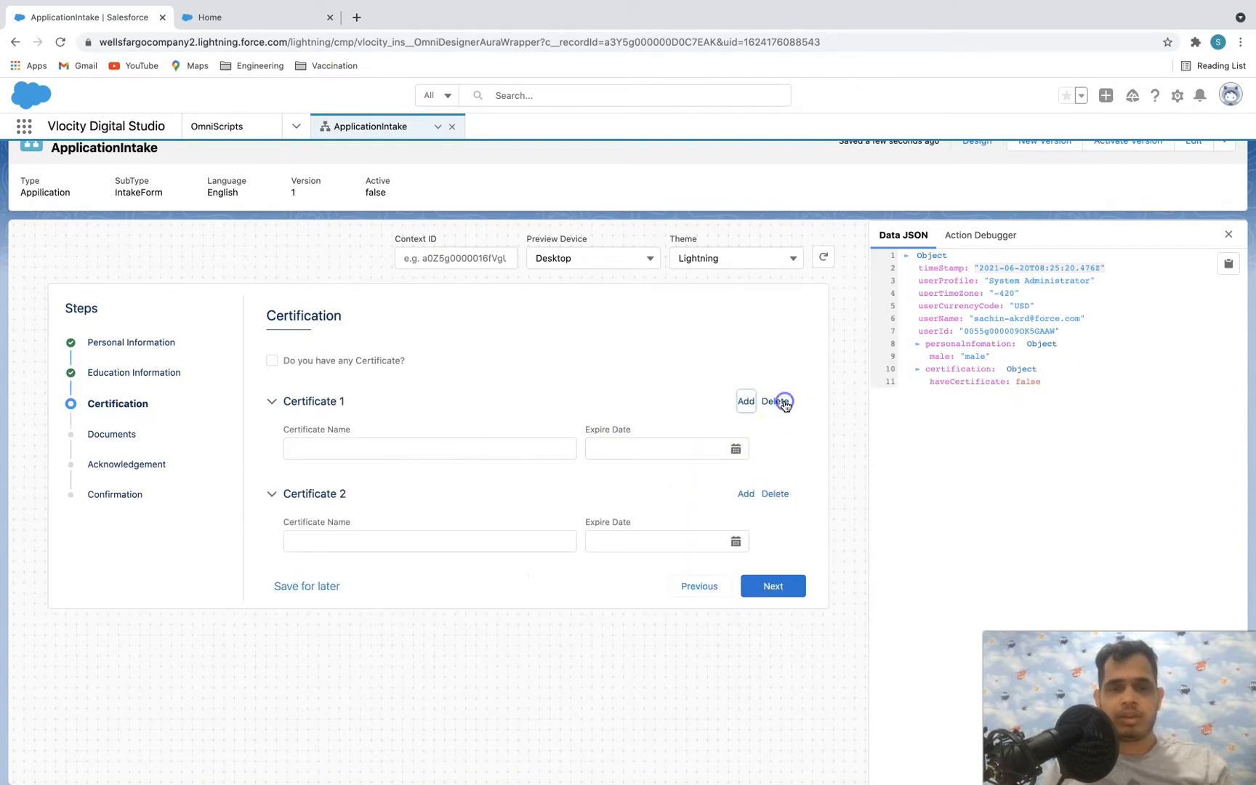
left_click(745, 399)
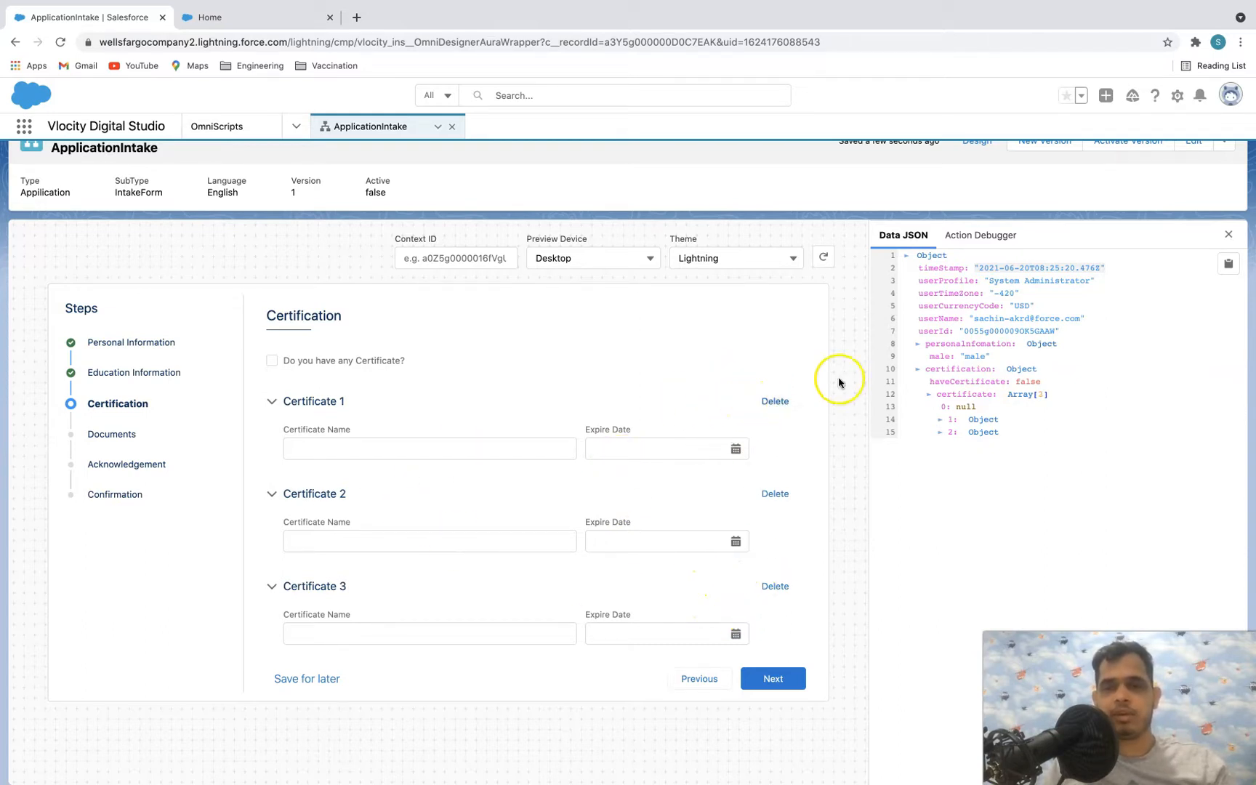
scroll(891, 358, "up", 1)
left_click(979, 175)
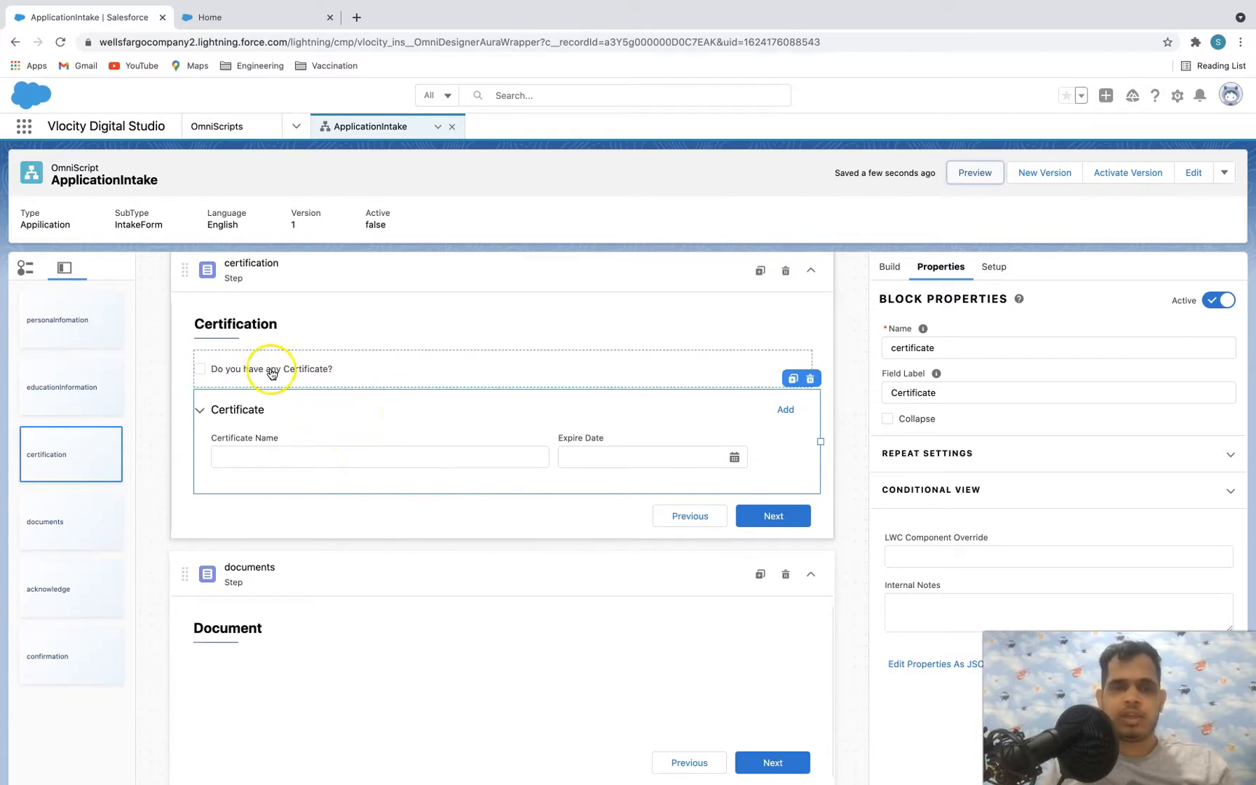
- Examine the properties of the certificate checkbox and the condition types available for the Certificate block's conditional view
left_click(269, 368)
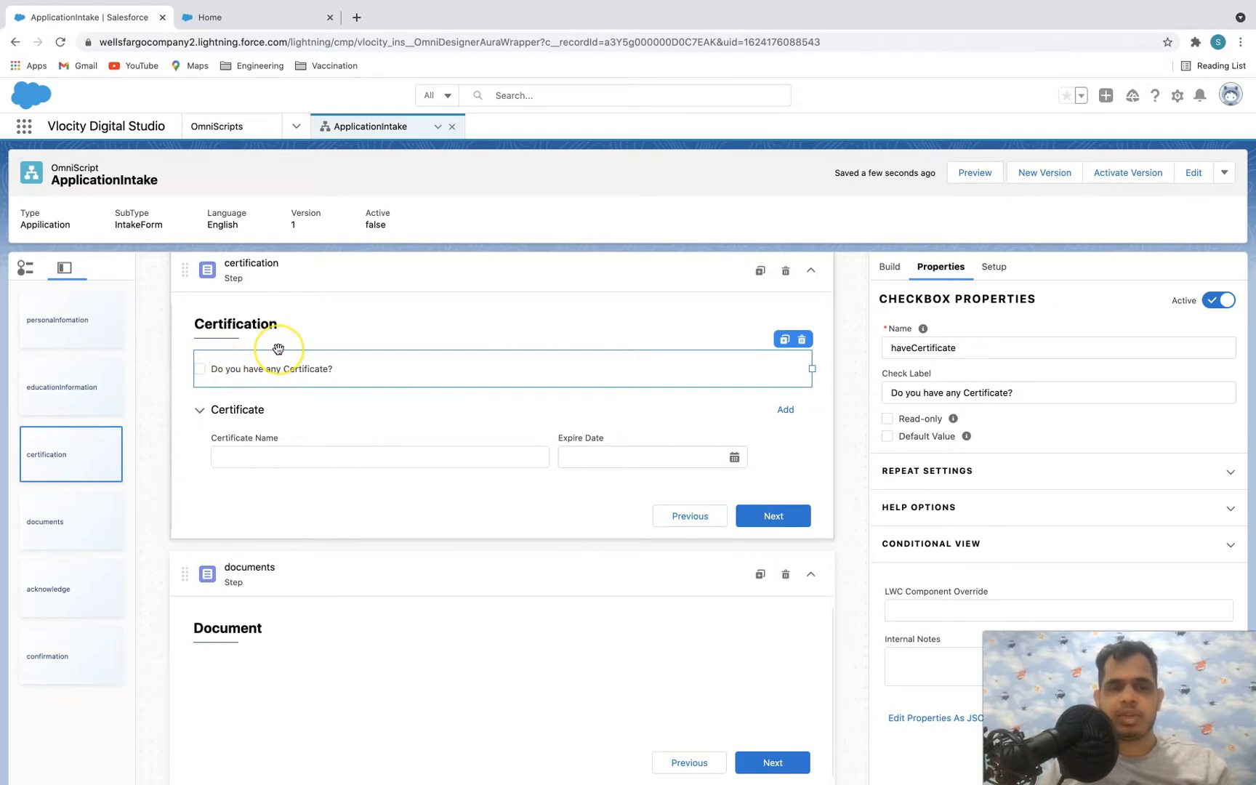
left_click(335, 411)
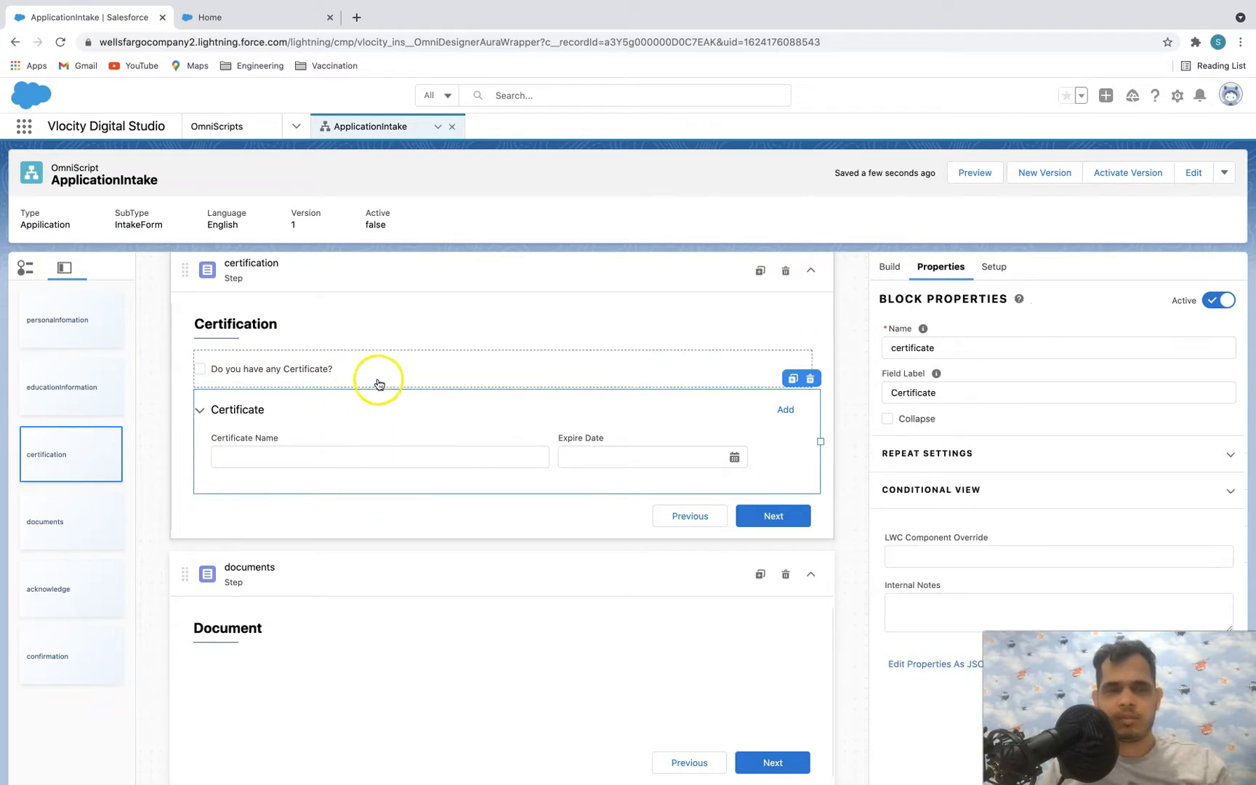
left_click(637, 435)
left_click(520, 409)
left_click(945, 490)
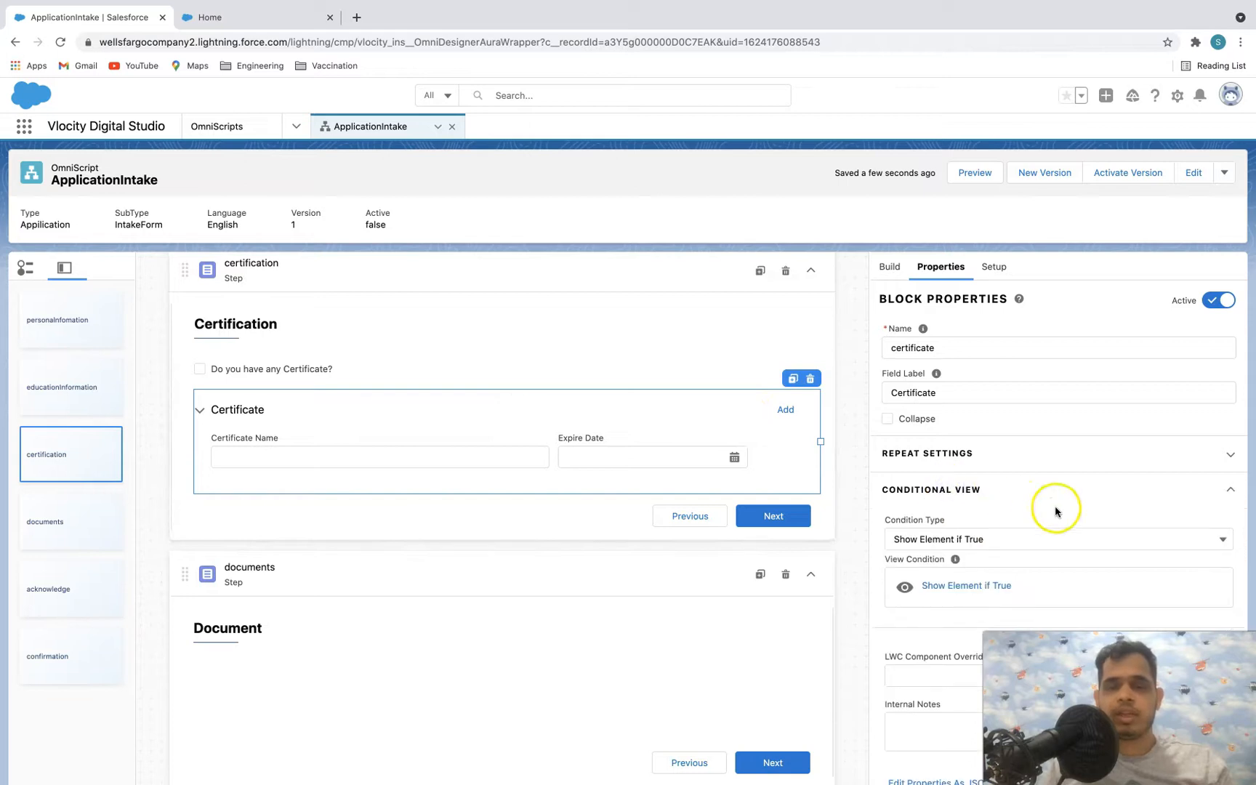
scroll(1054, 514, "down", 1)
left_click(988, 503)
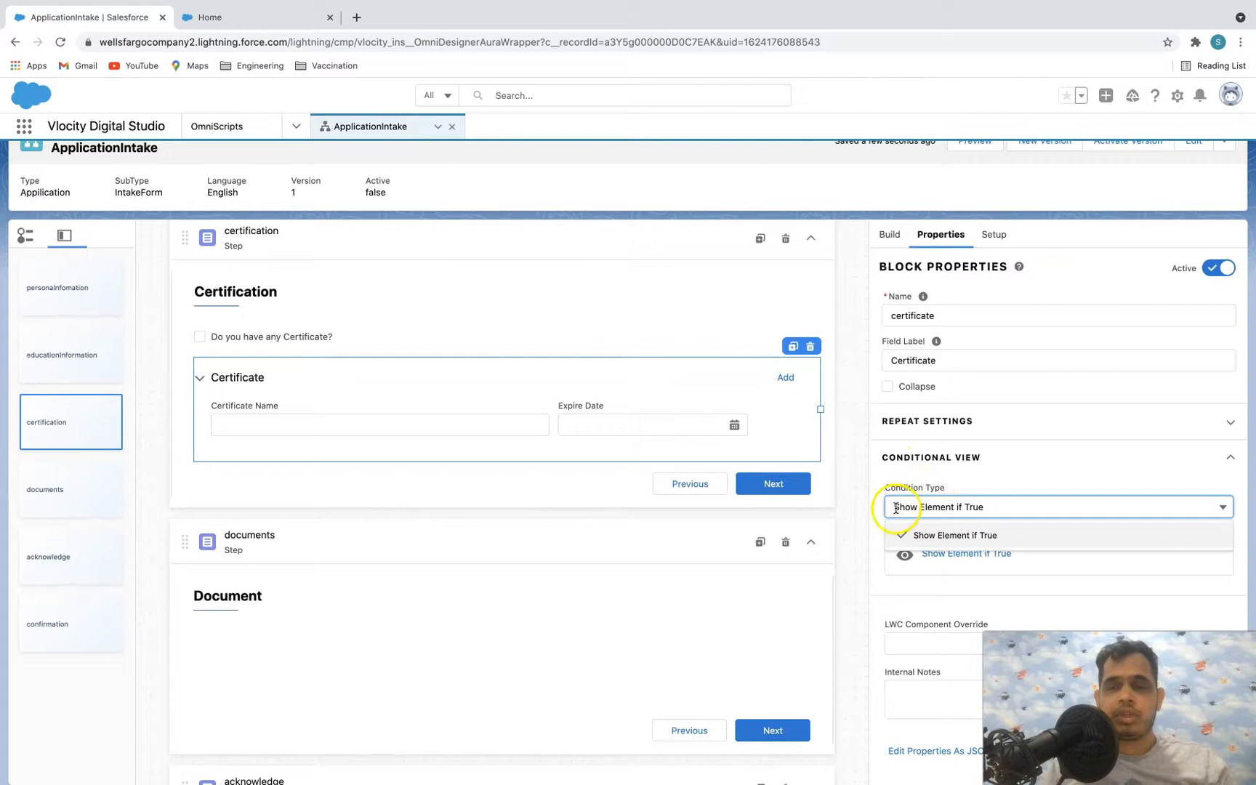
left_click(923, 485)
left_click(942, 488)
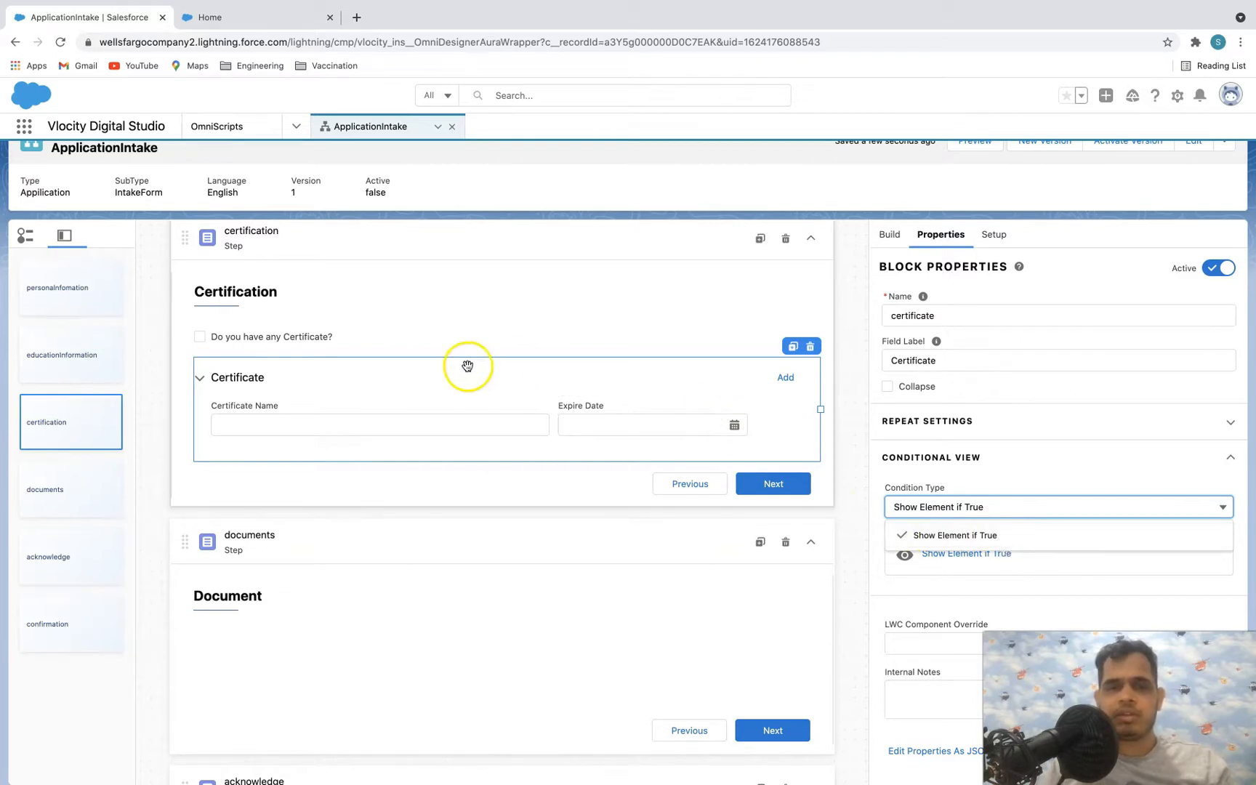
left_click(954, 535)
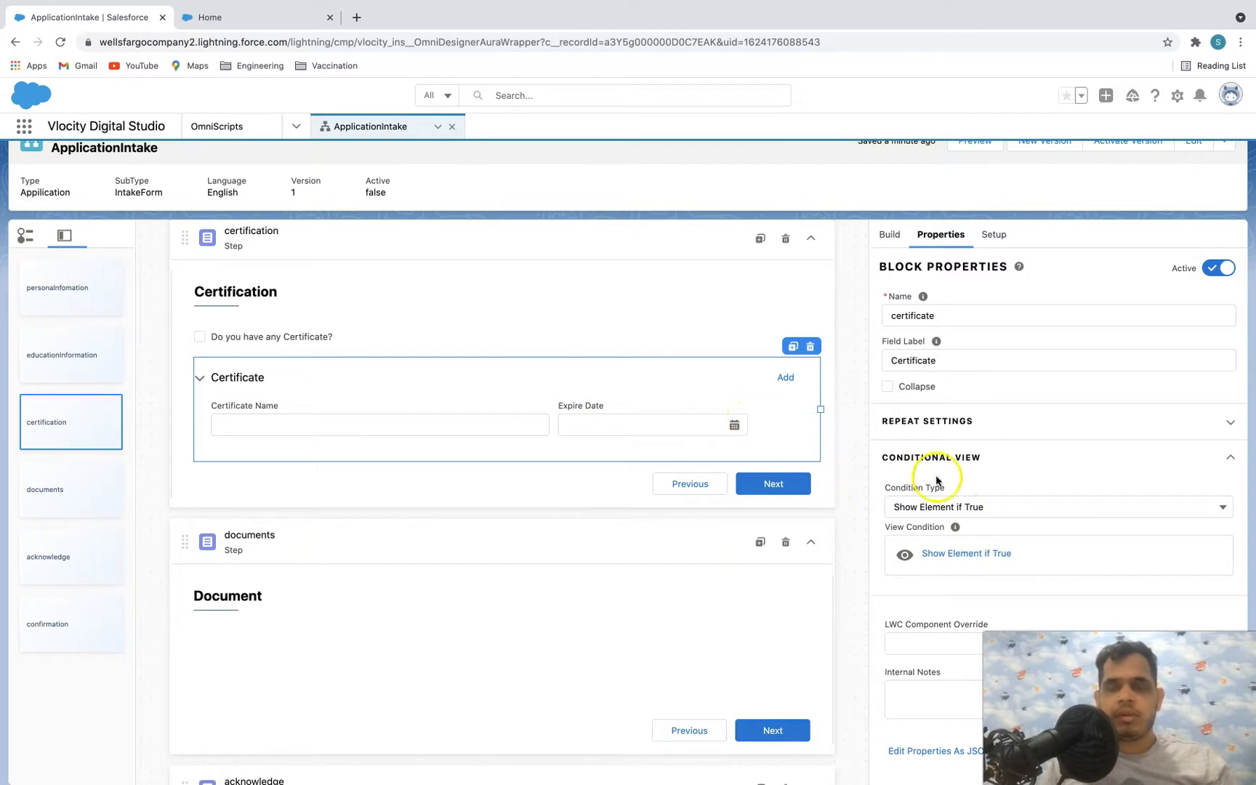
left_click(469, 393)
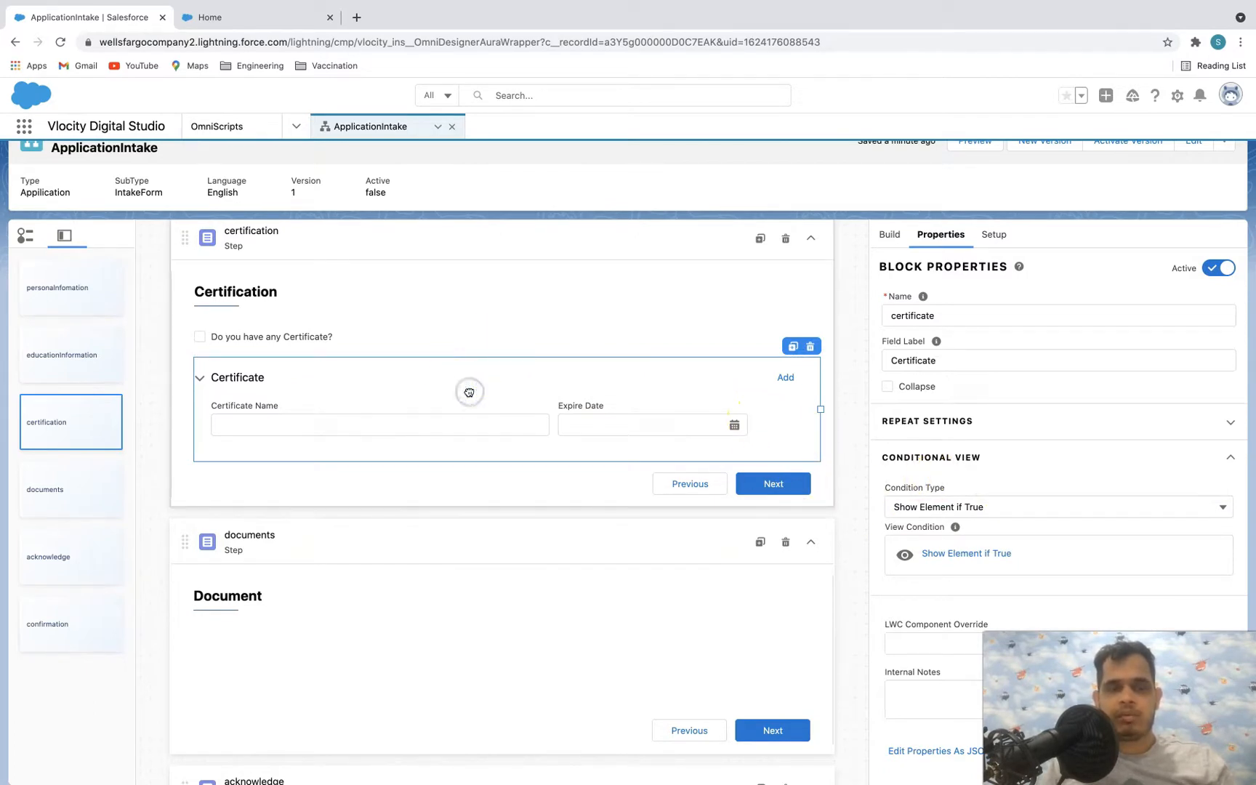
left_click(905, 507)
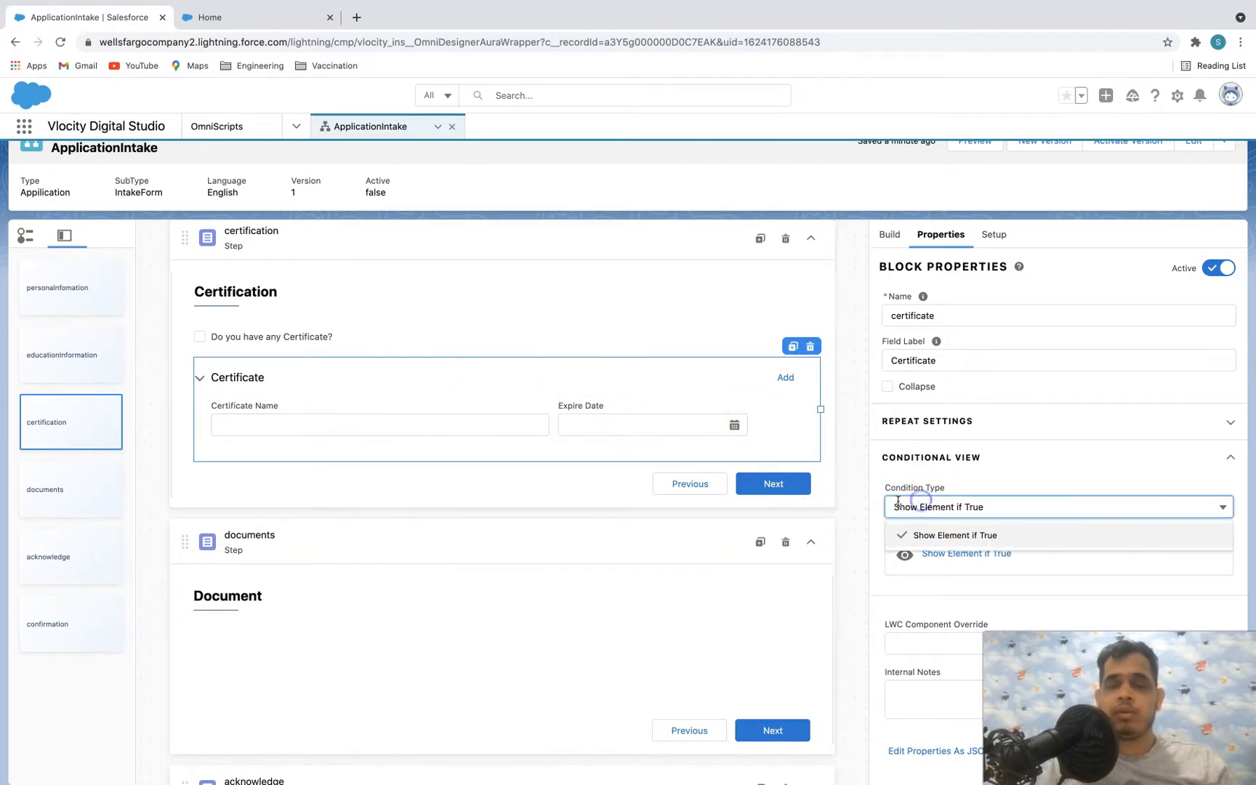
left_click(956, 529)
scroll(727, 377, "up", 1)
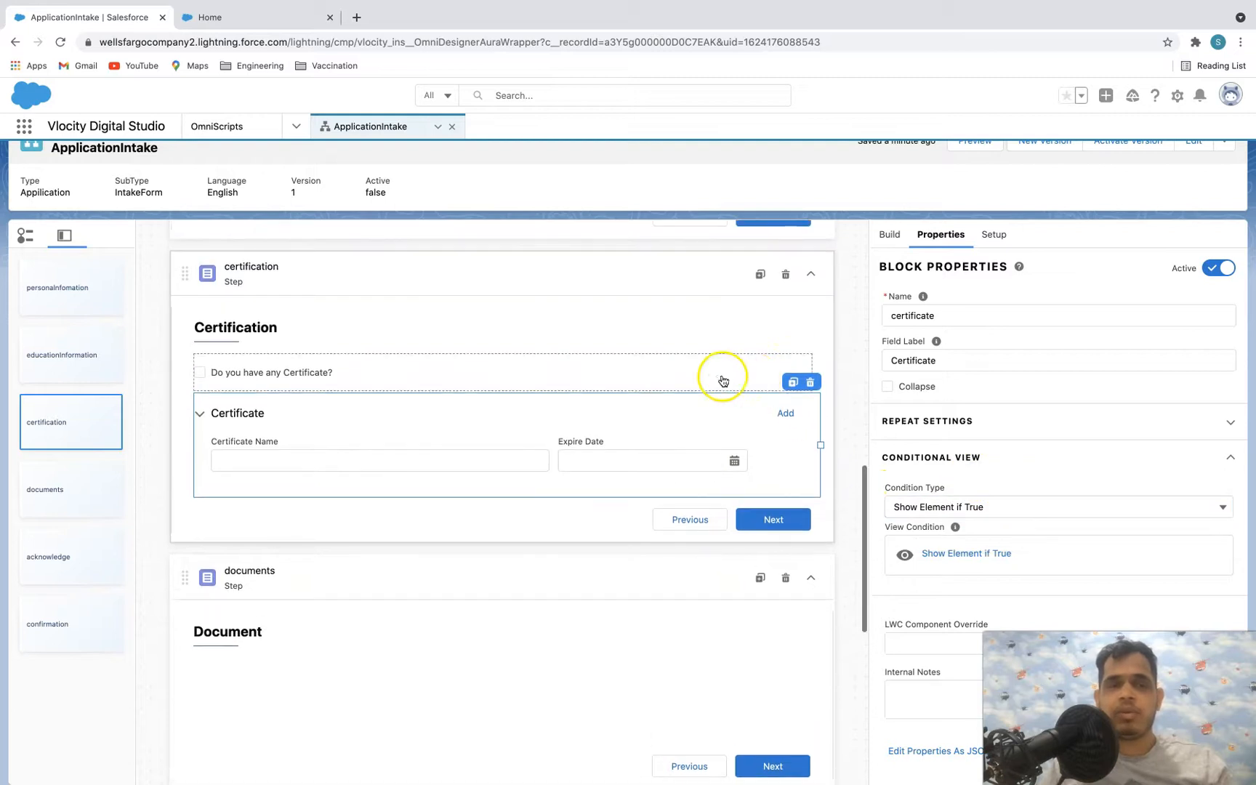
- Set the conditional view type of the "Do you have any Certificate?" checkbox to Disable Read Only if True and review the other condition types
left_click(451, 371)
left_click(925, 509)
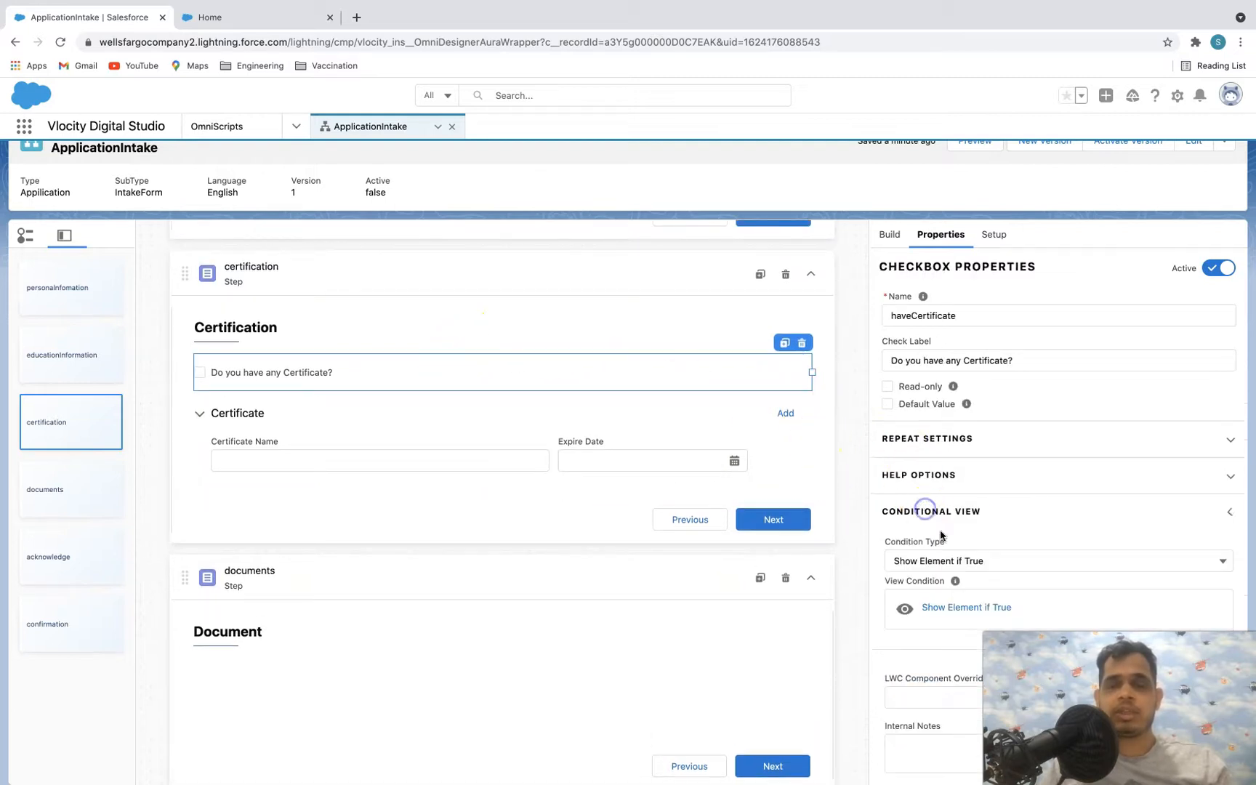
left_click(961, 561)
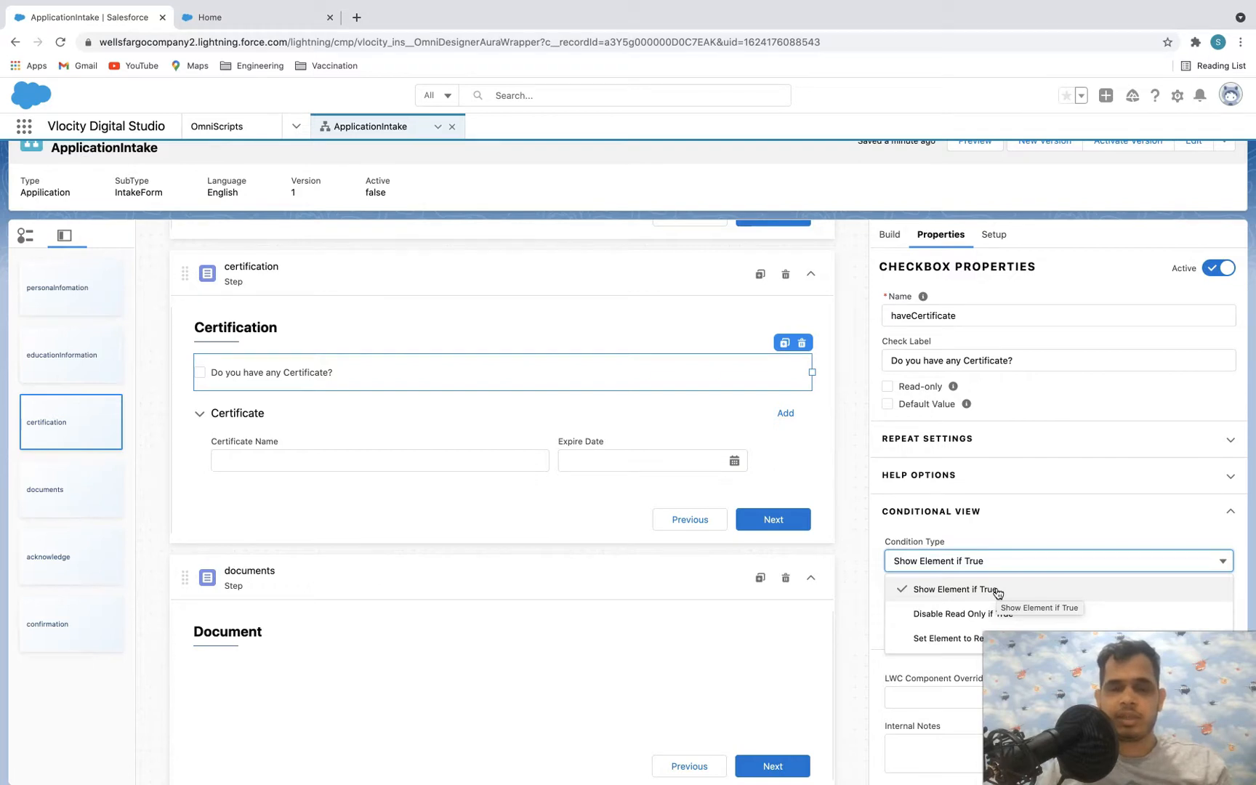
left_click(967, 614)
left_click(984, 562)
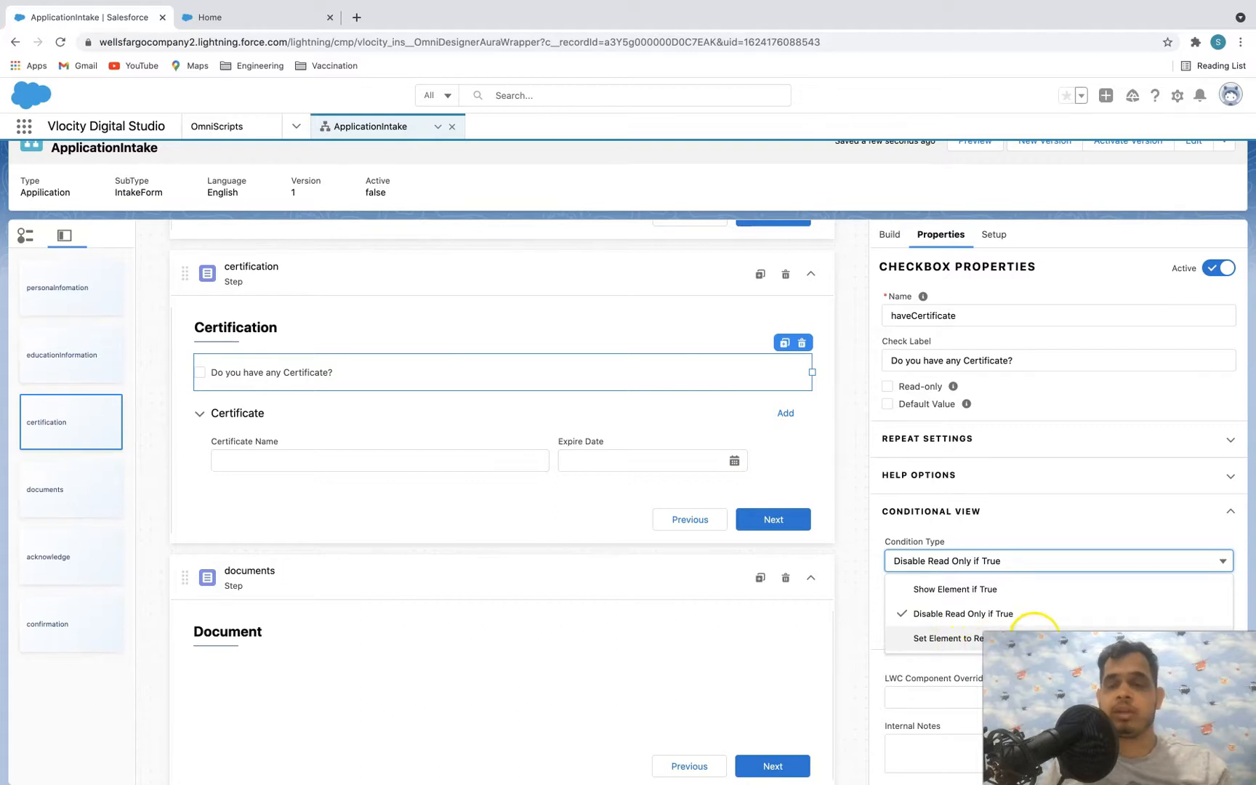
- Review the Certificate block's repeat settings and its conditional view type
left_click(557, 445)
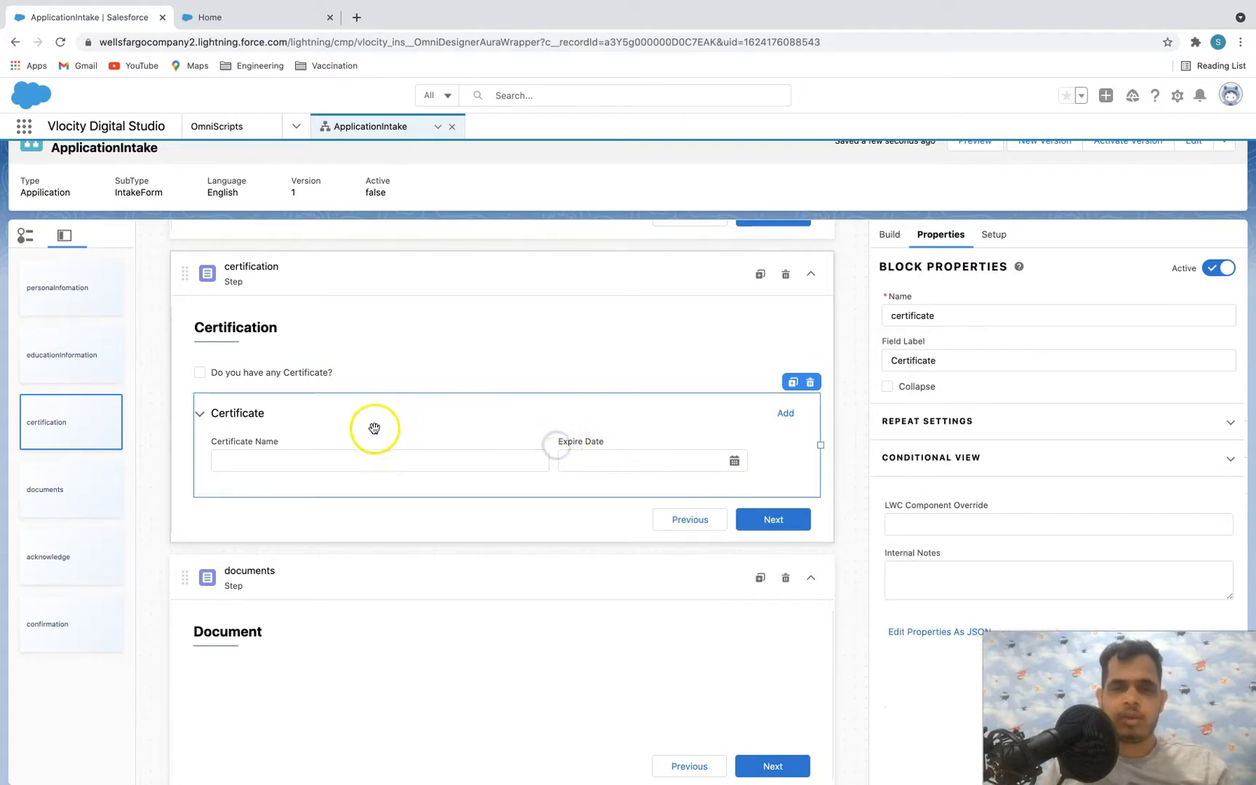
left_click(930, 424)
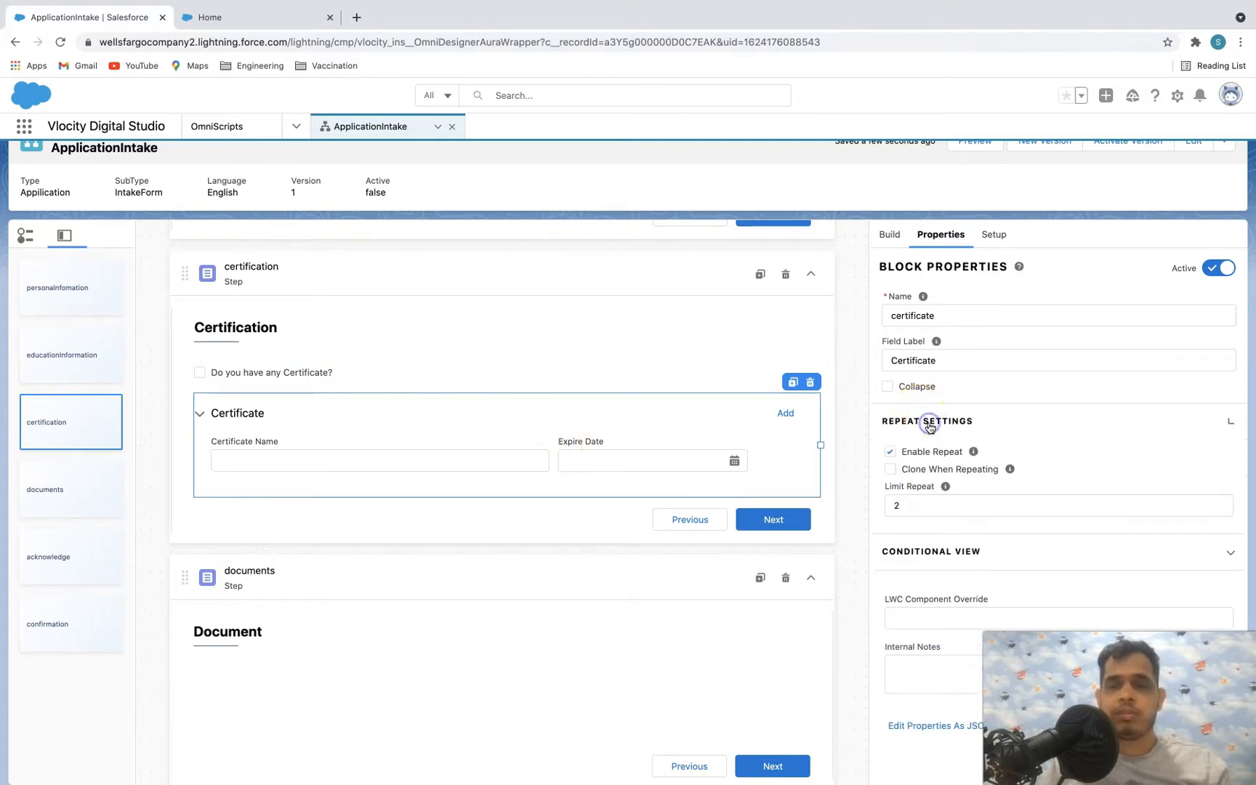
left_click(932, 550)
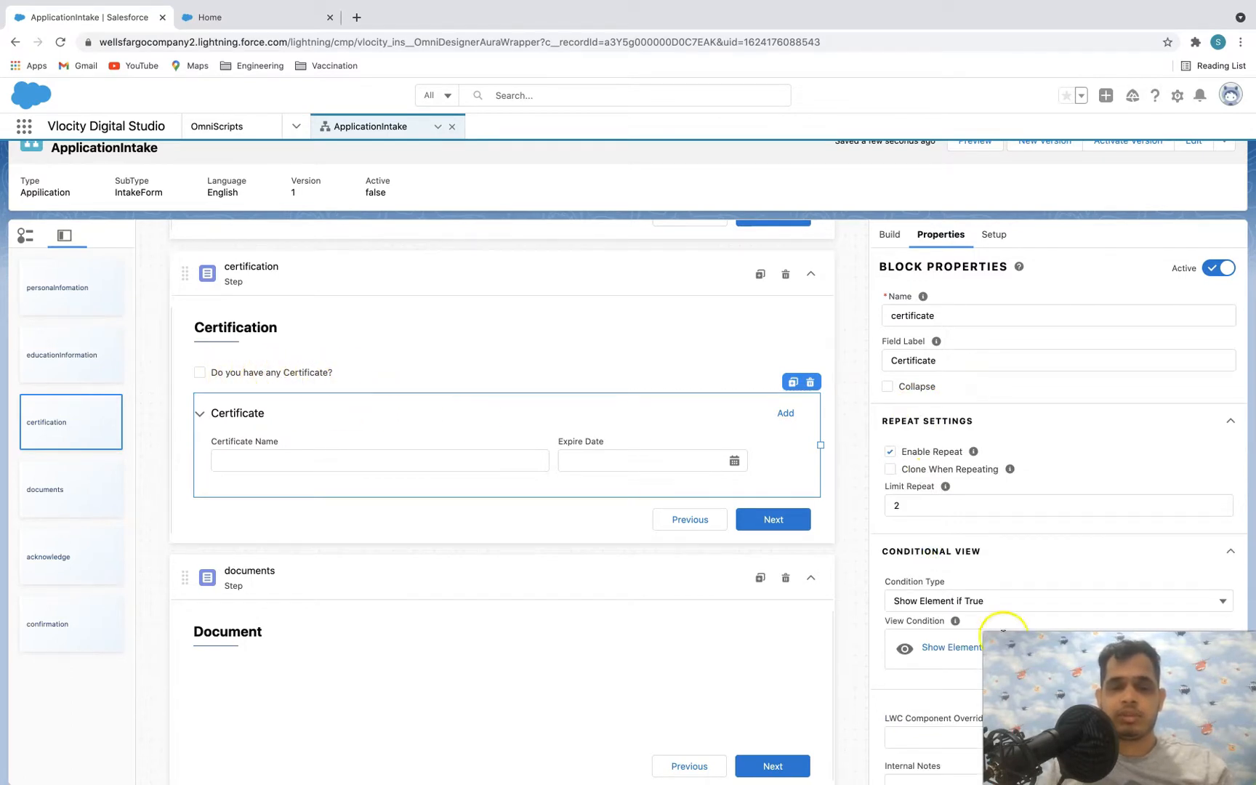
left_click(976, 603)
left_click(971, 625)
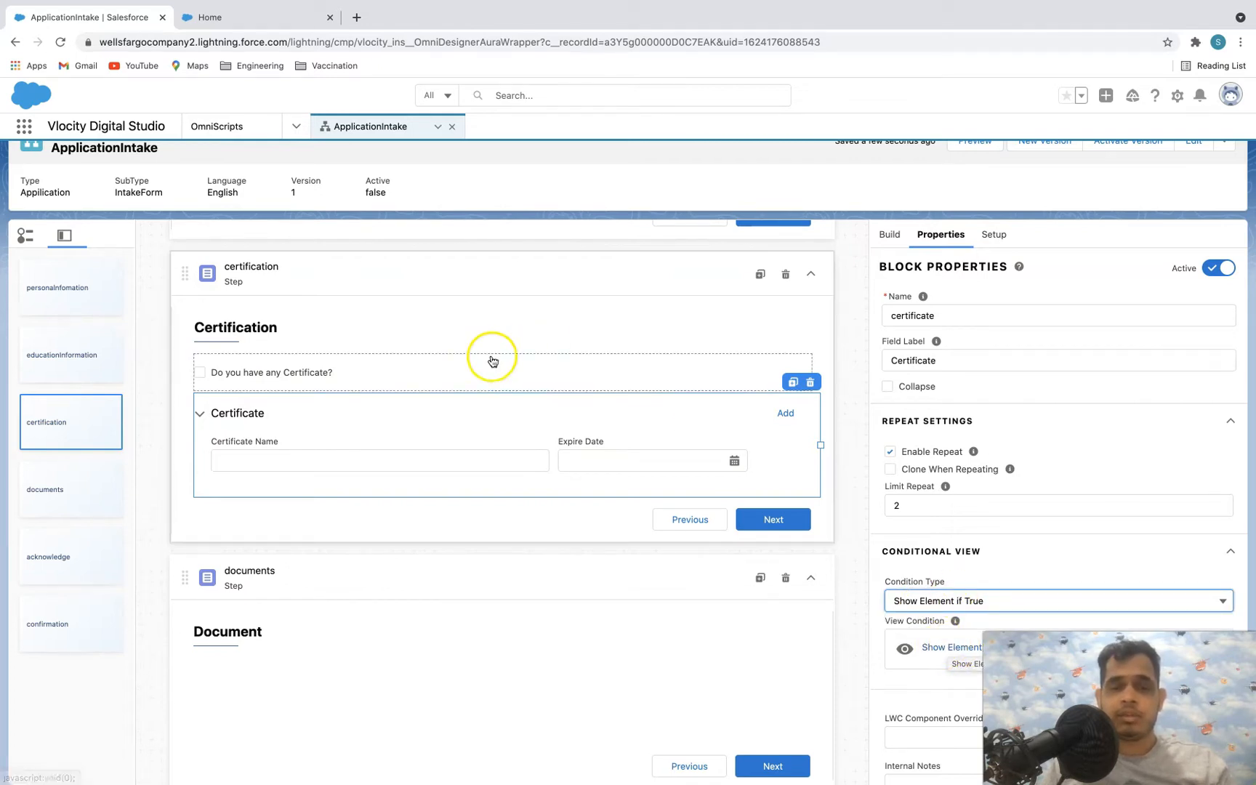
- Copy the element name of the "Do you have any Certificate?" checkbox
left_click(448, 371)
scroll(953, 398, "up", 1)
double_click(925, 349)
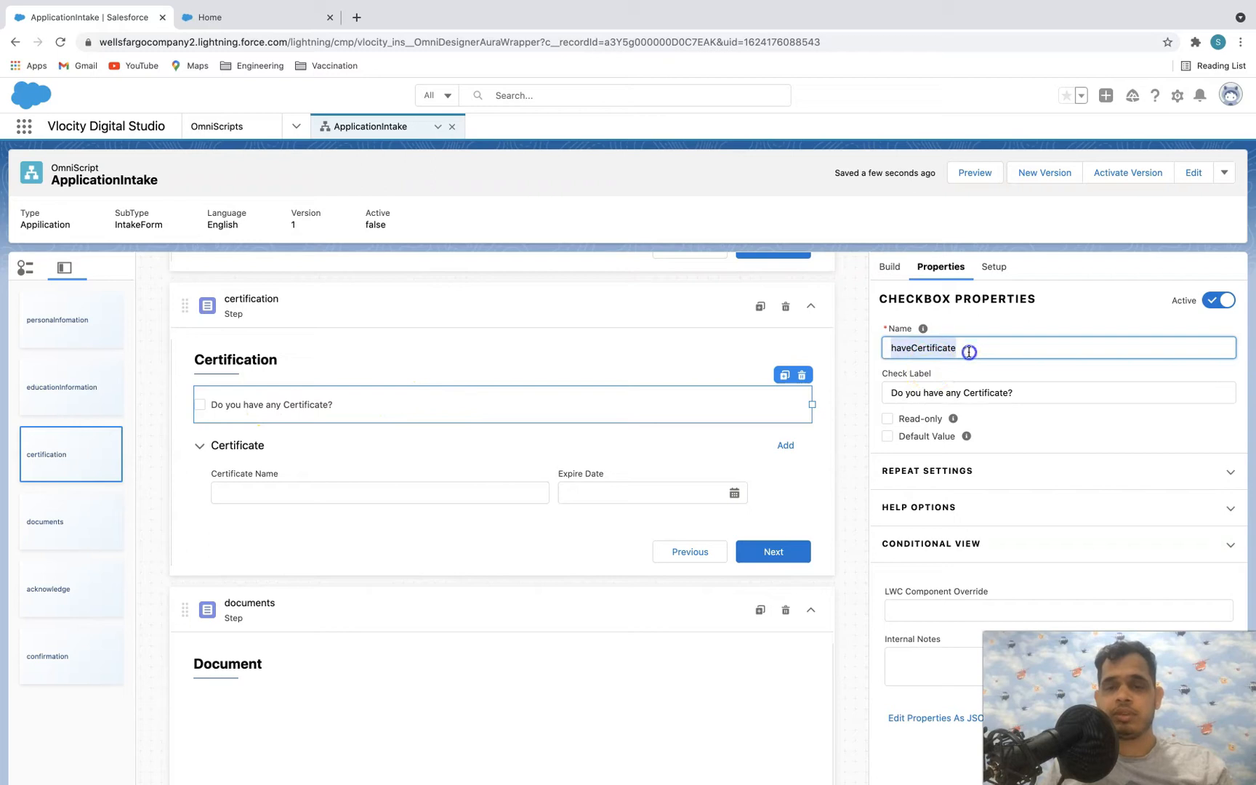
- Define the Certificate block's Show Element if True rule as haveCertificate Equal To true, with all conditions met
left_click(531, 473)
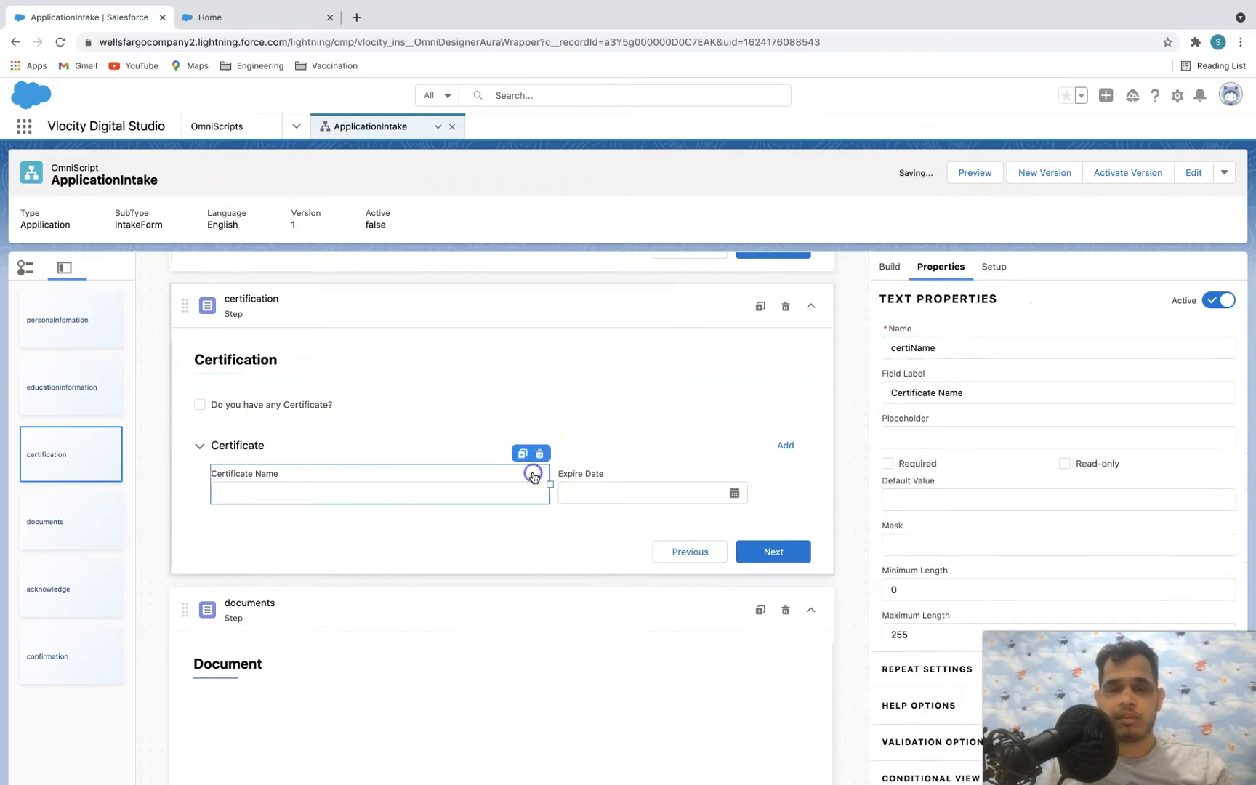
left_click(472, 450)
left_click(960, 489)
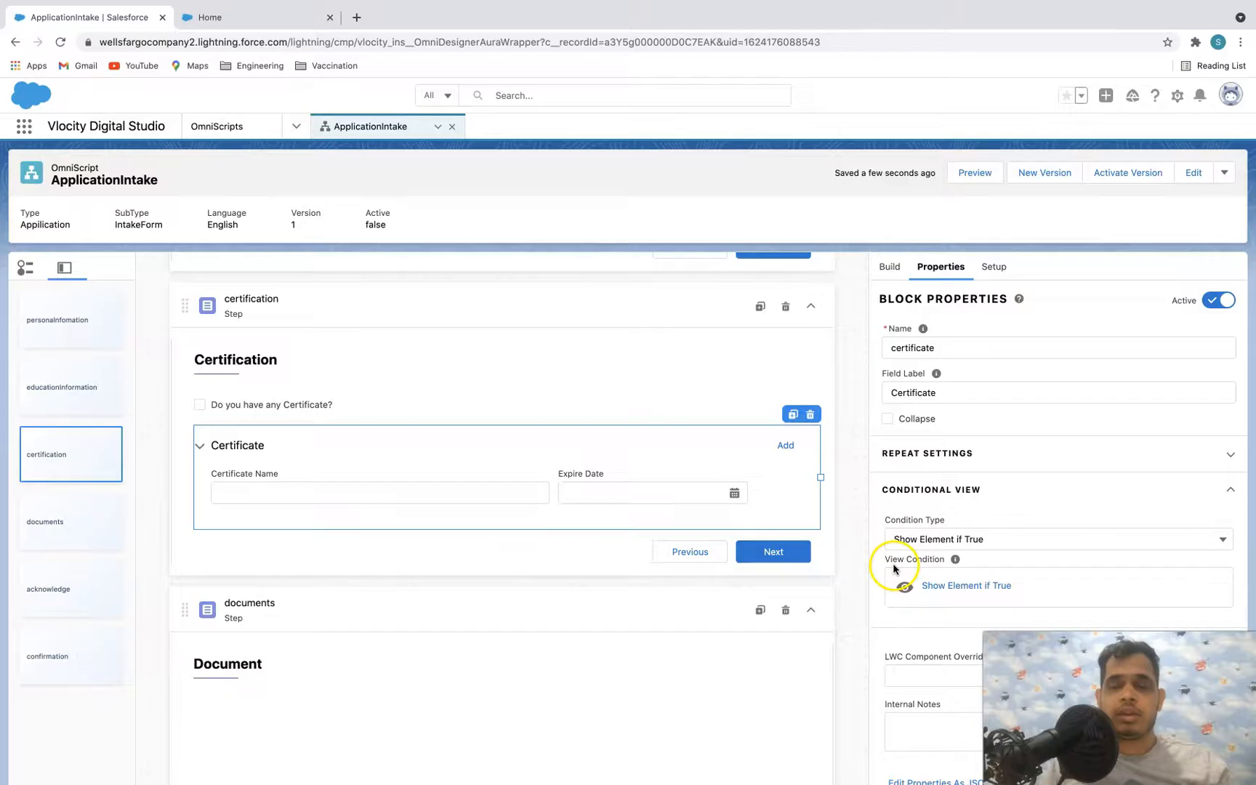
left_click(986, 587)
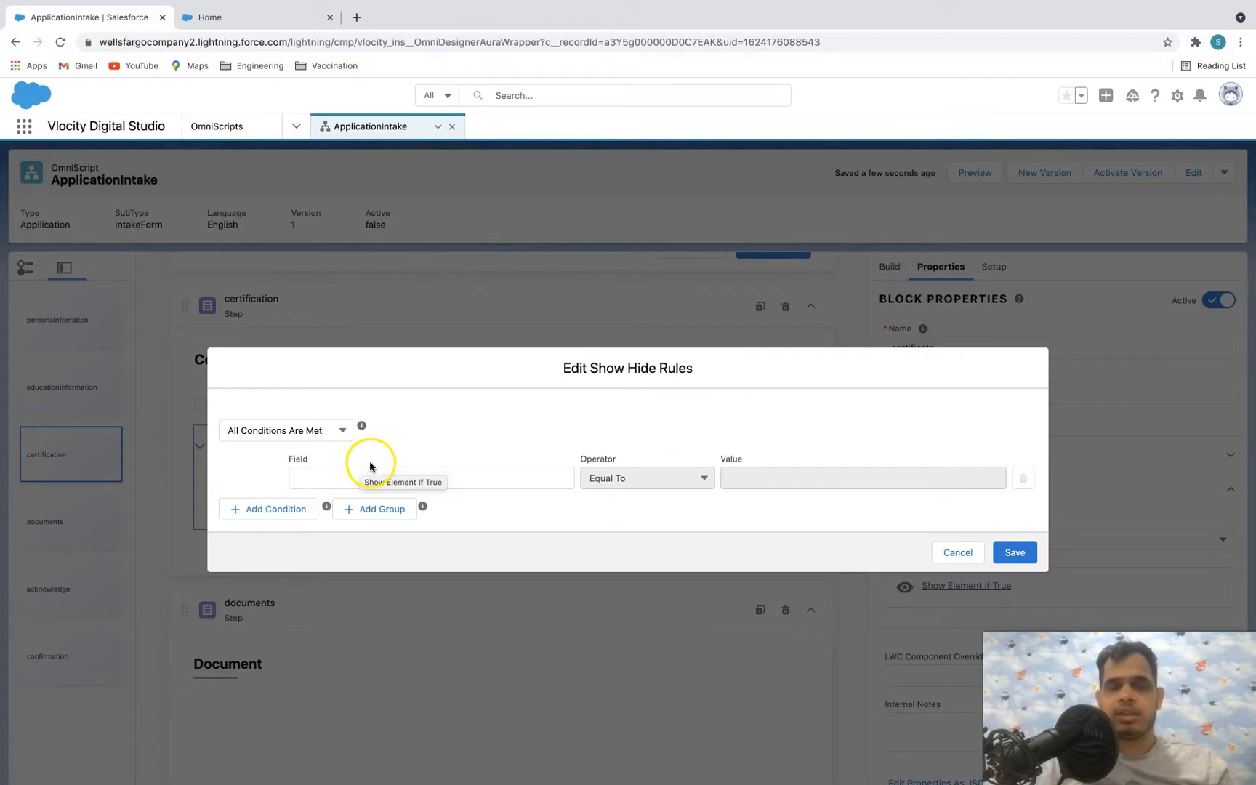
left_click(458, 481)
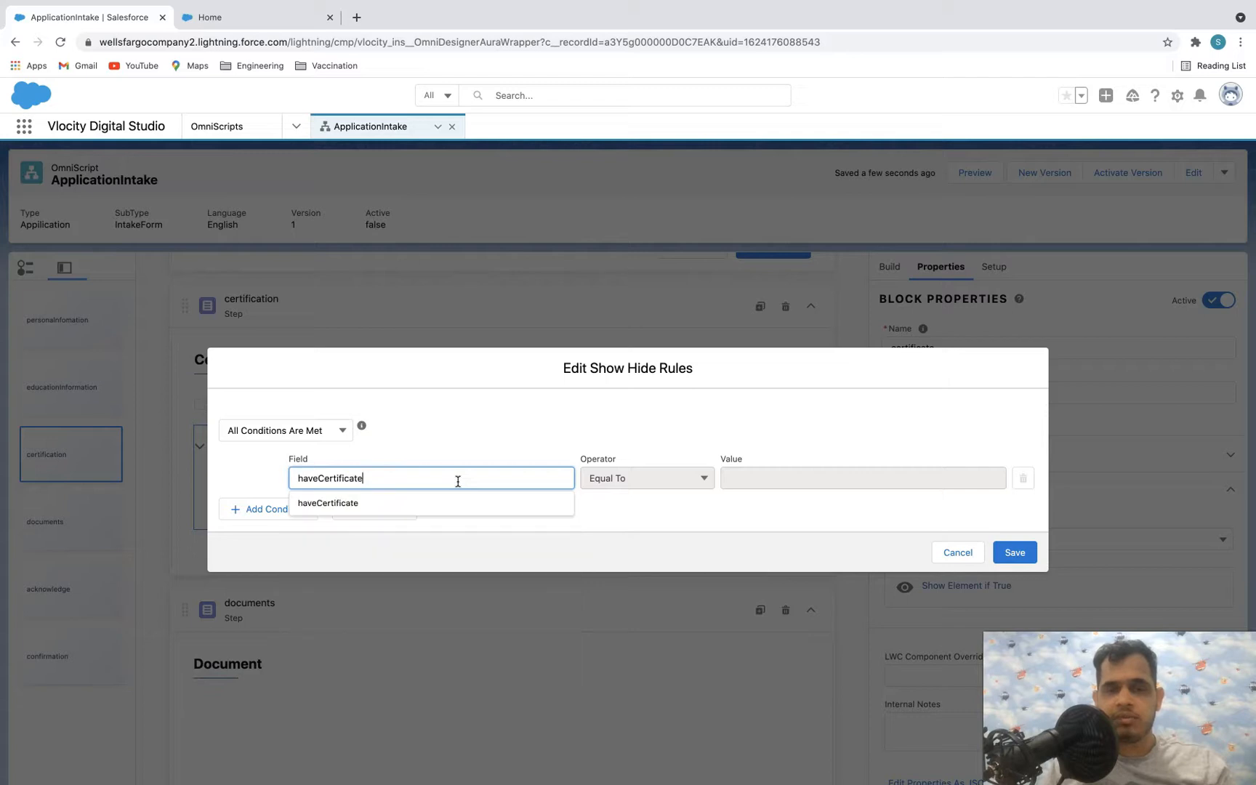
left_click(591, 507)
left_click(620, 478)
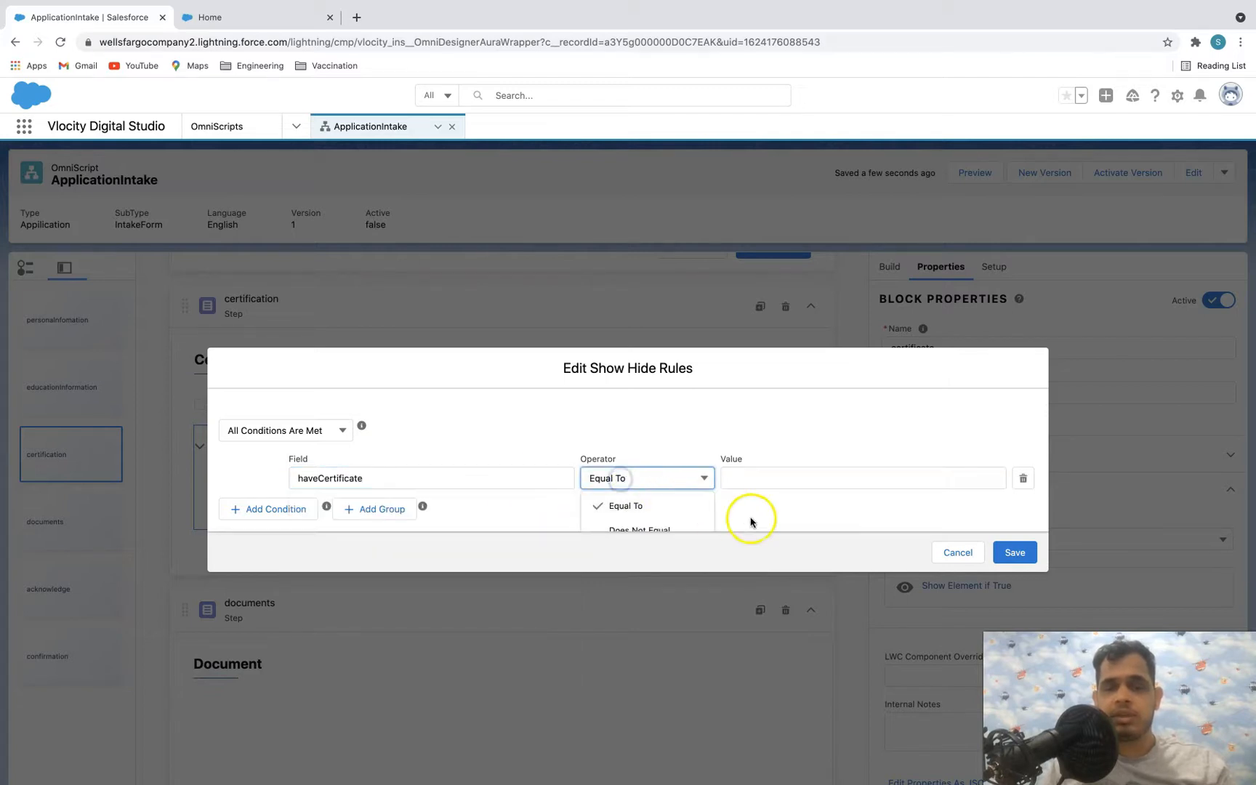
left_click(753, 476)
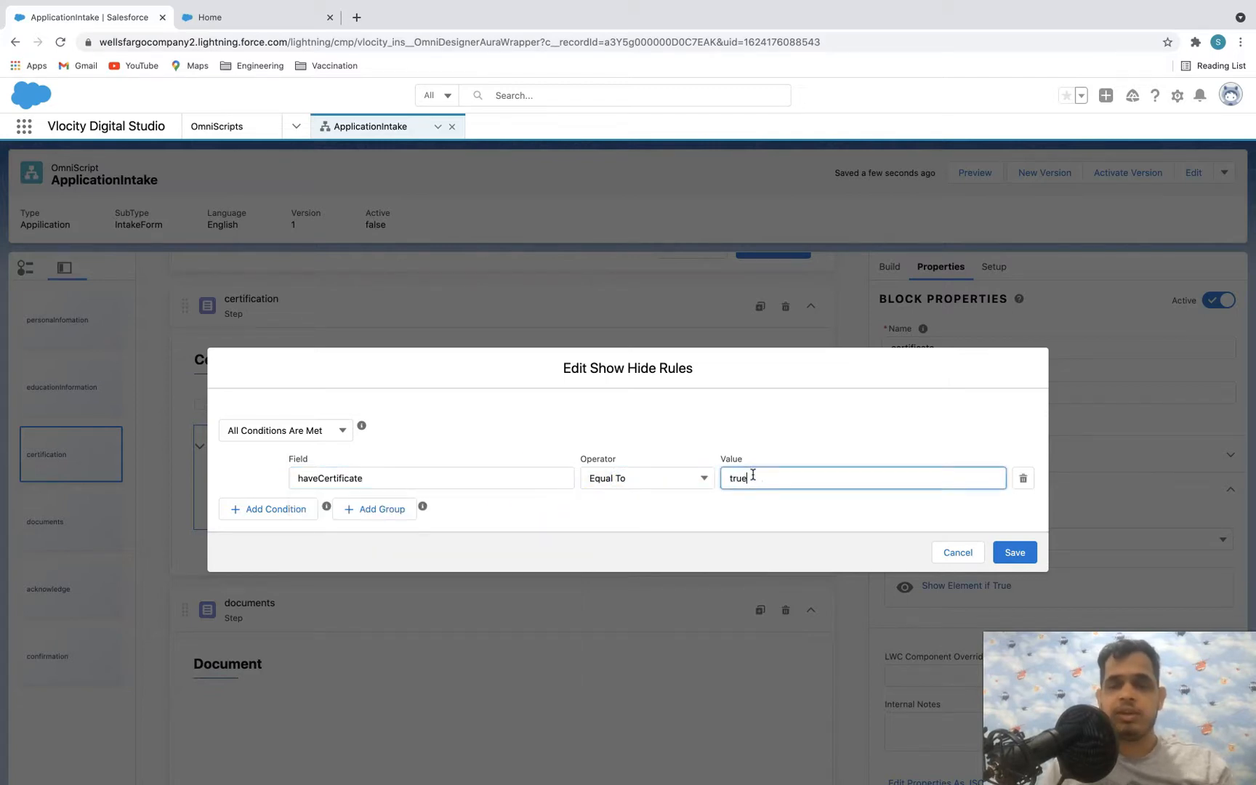
left_click(723, 505)
scroll(737, 508, "down", 1)
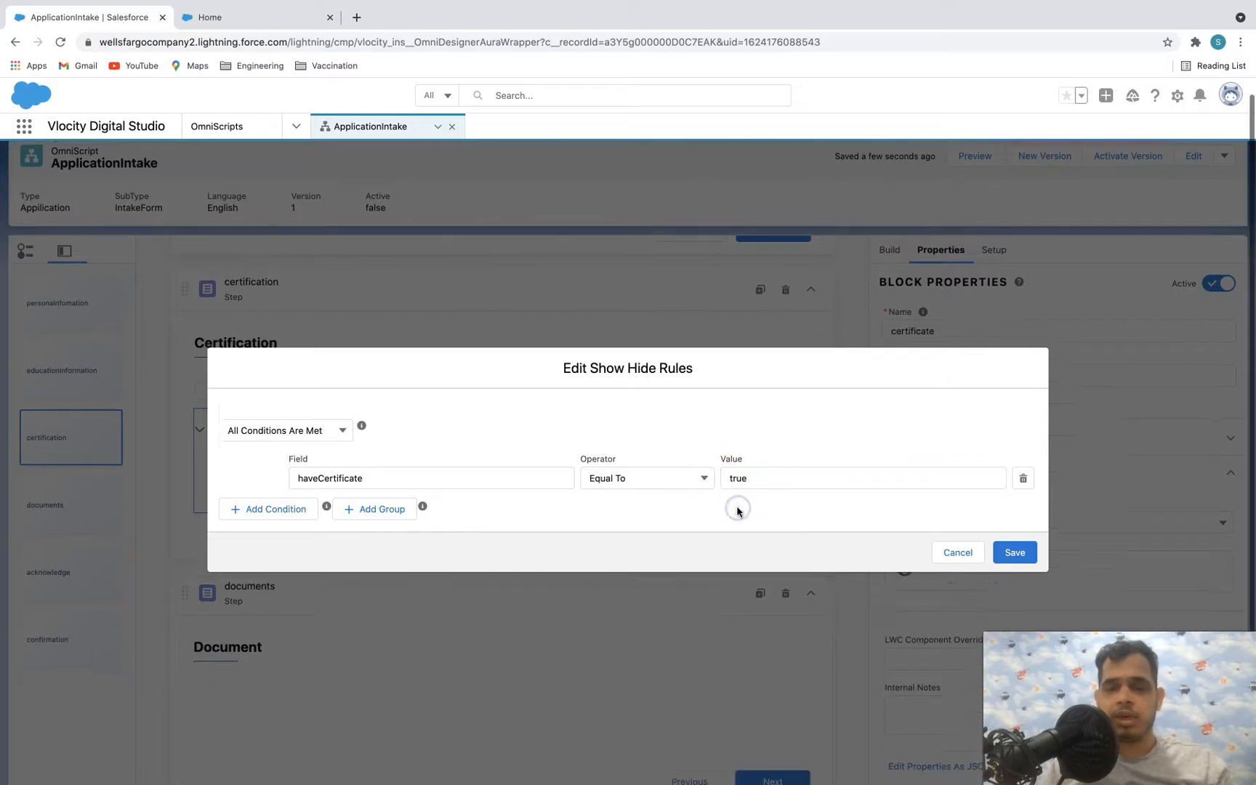
- Add a second empty condition to the show rule, remove it again, and save the rule
left_click(509, 471)
left_click(285, 508)
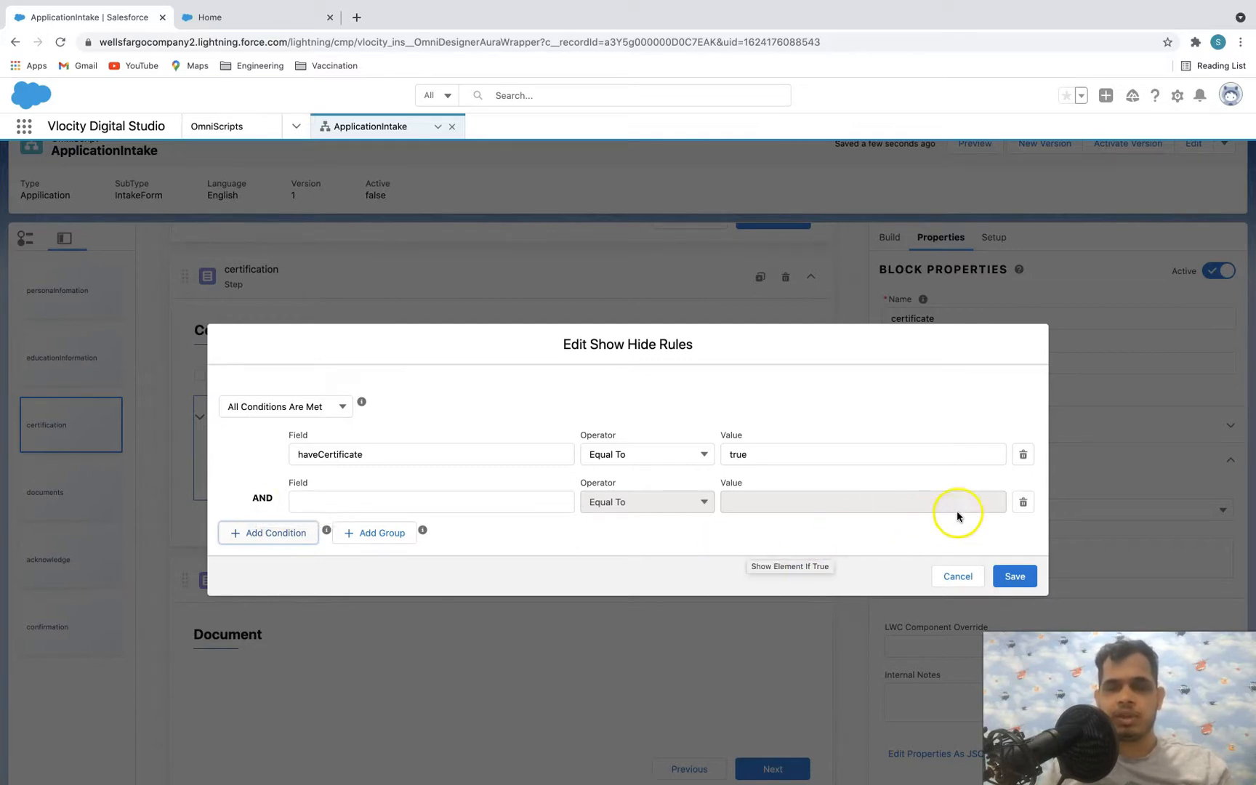
left_click(1018, 504)
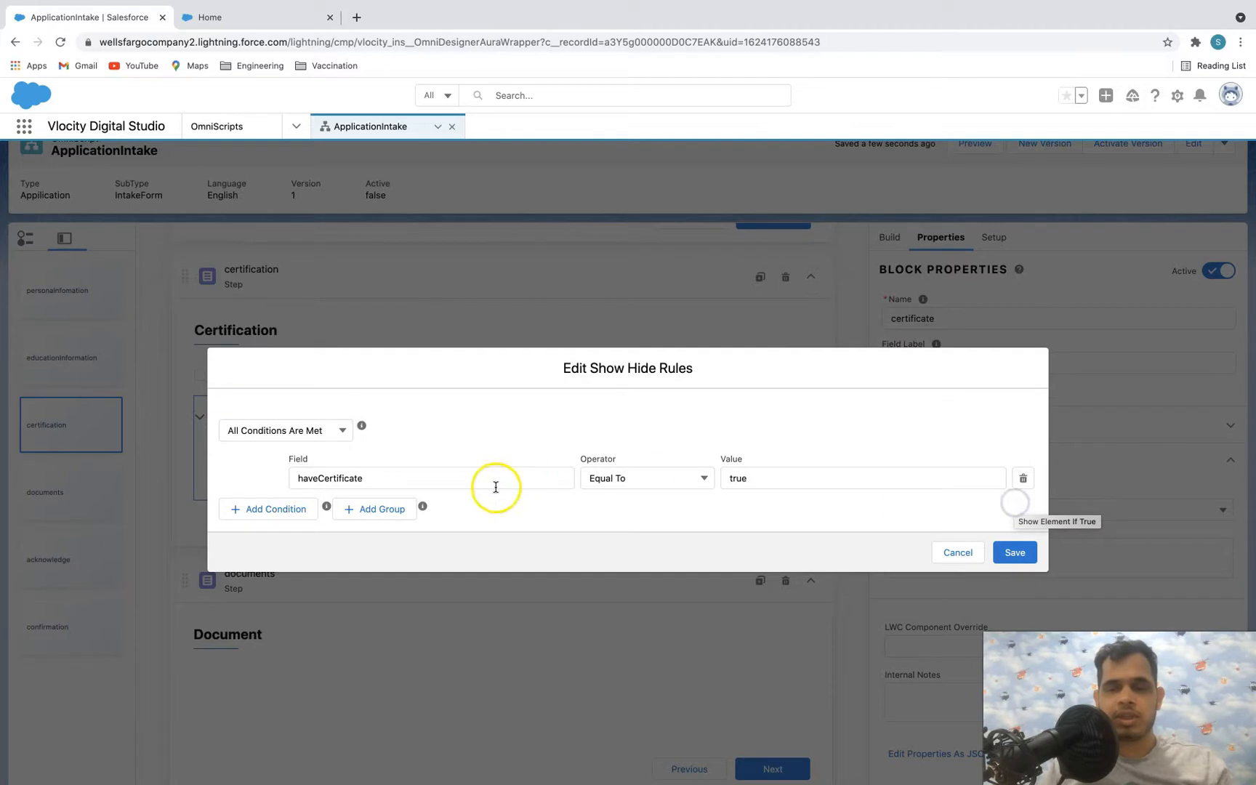
left_click(1011, 552)
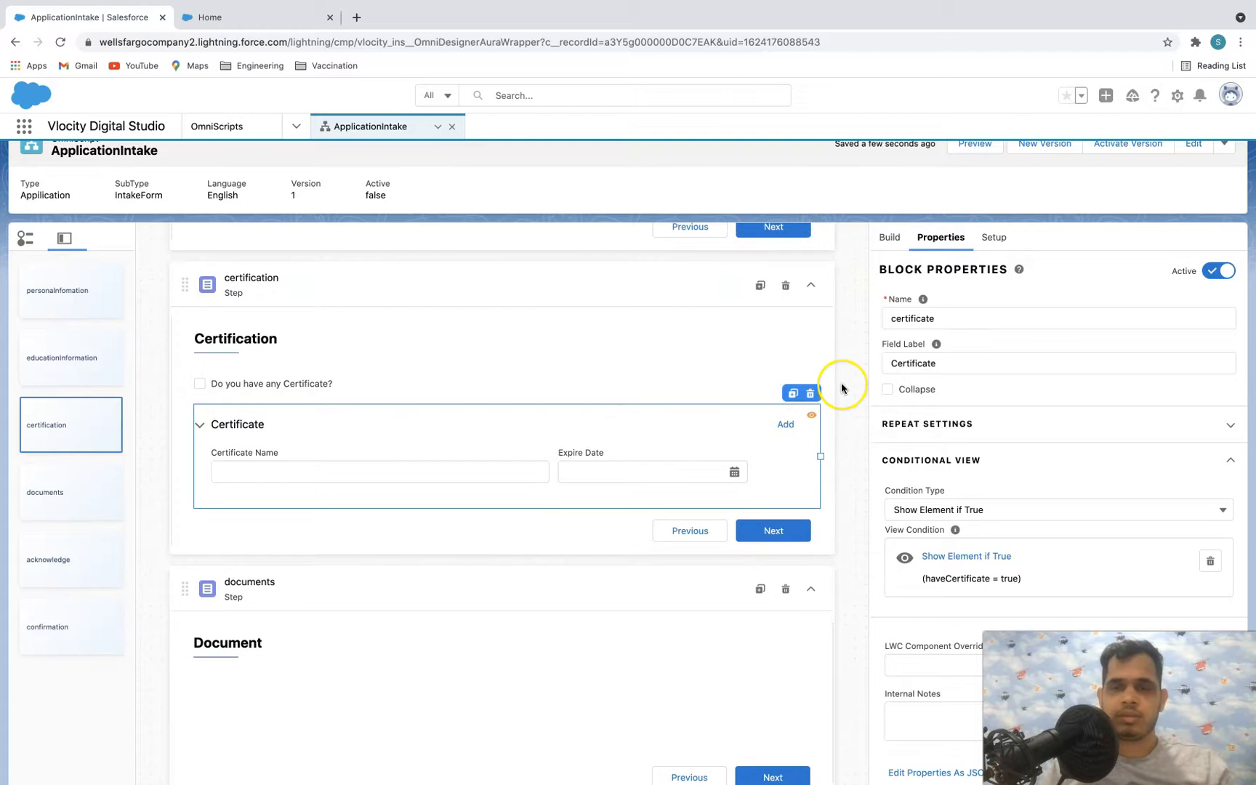
- Preview the script up to the Certification step, tick and untick the certificate checkbox to test the Certificate block's visibility, and return to the design view
left_click(972, 143)
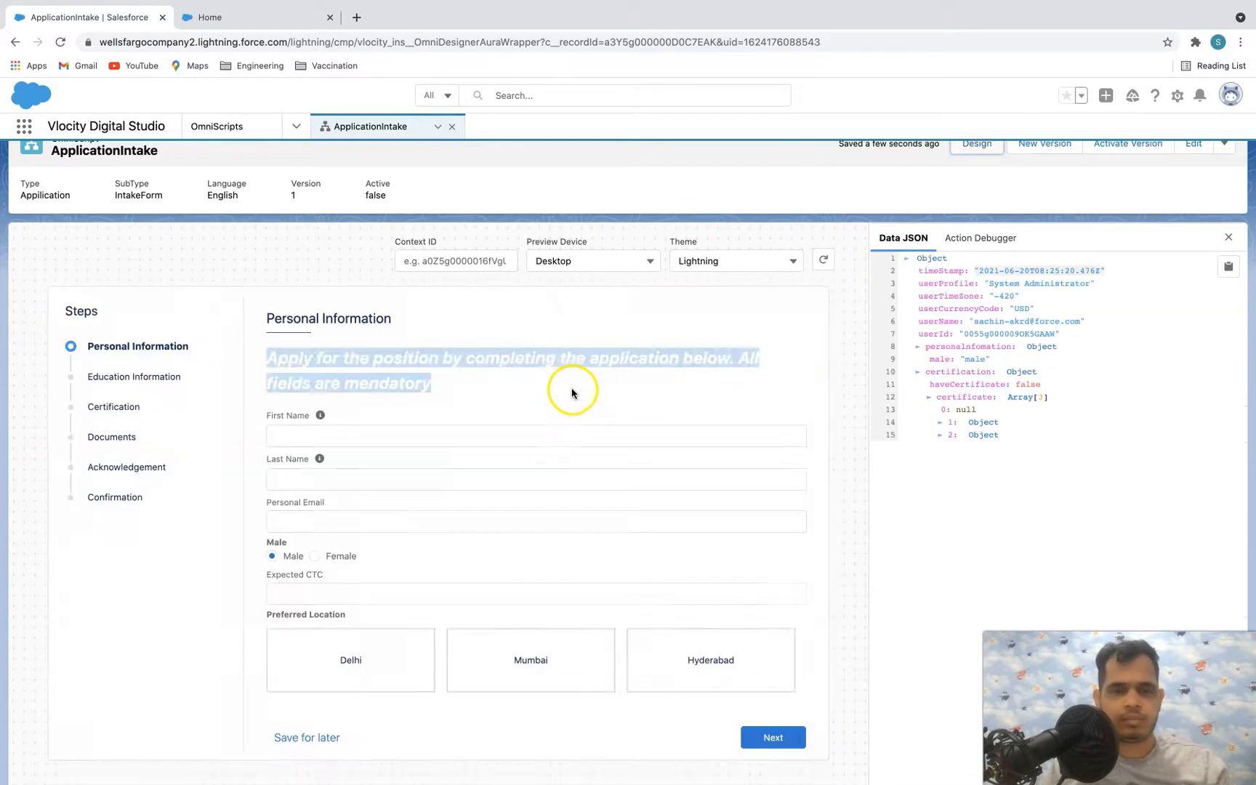
scroll(753, 350, "down", 1)
scroll(752, 350, "up", 1)
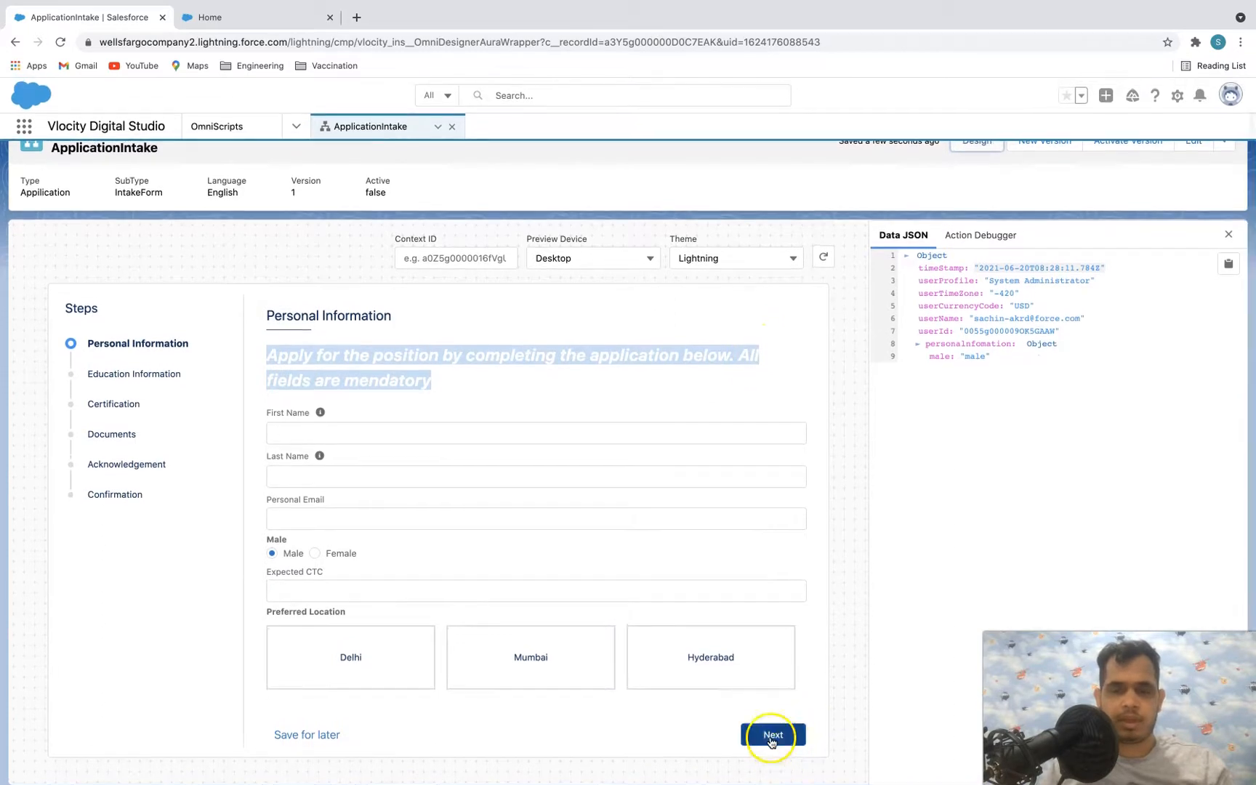
left_click(770, 736)
left_click(769, 462)
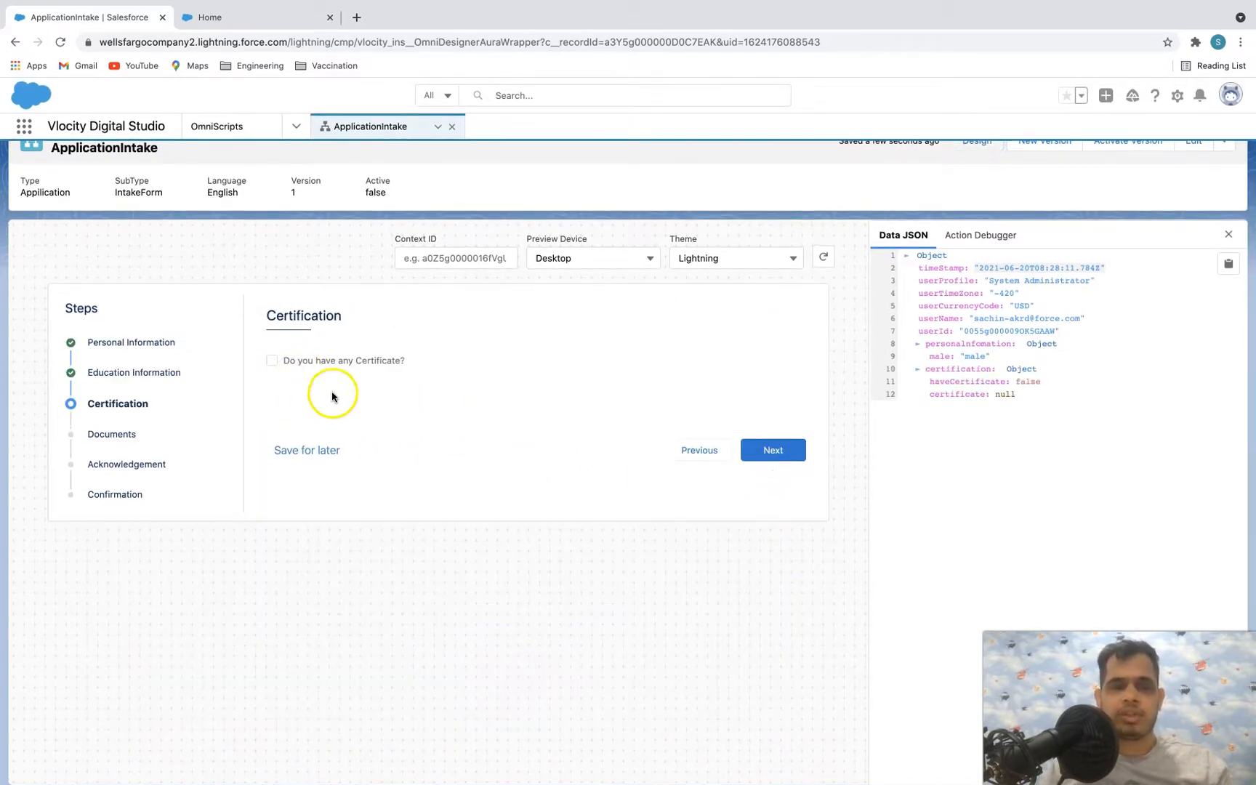
left_click(289, 362)
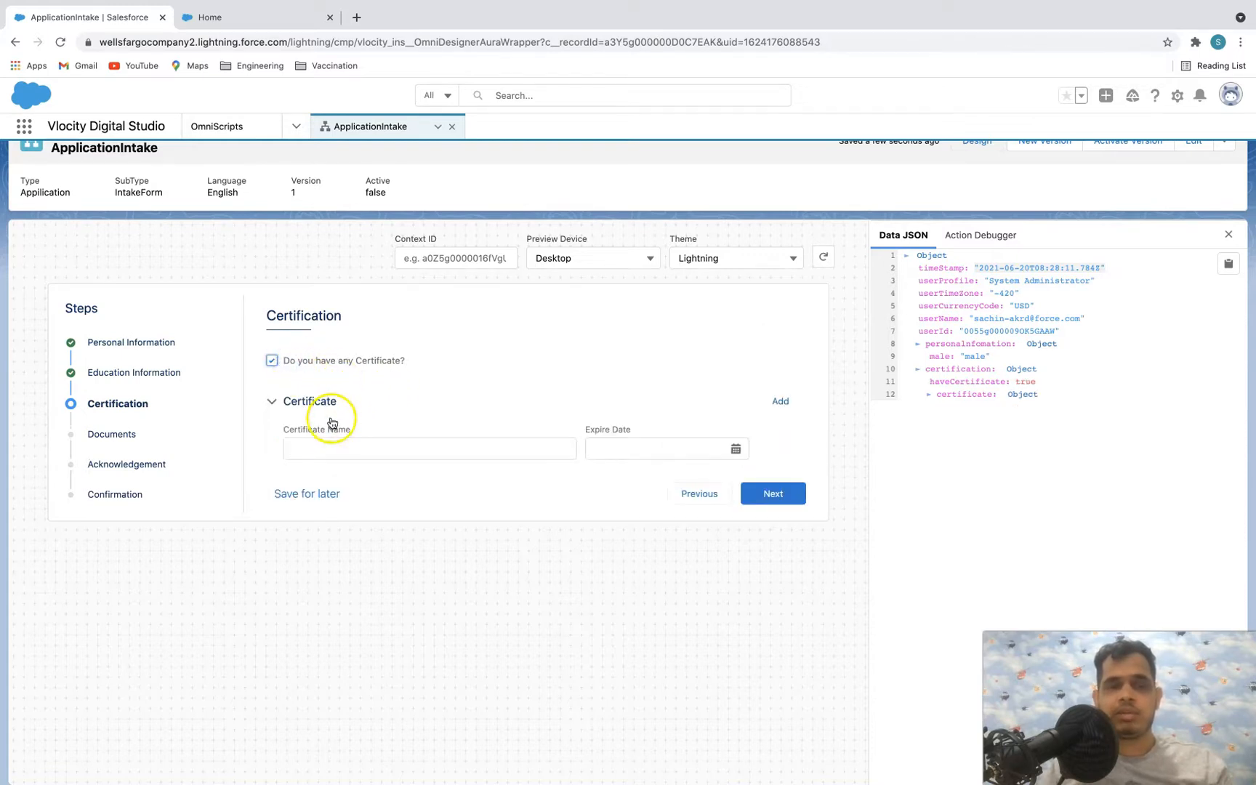
left_click(293, 360)
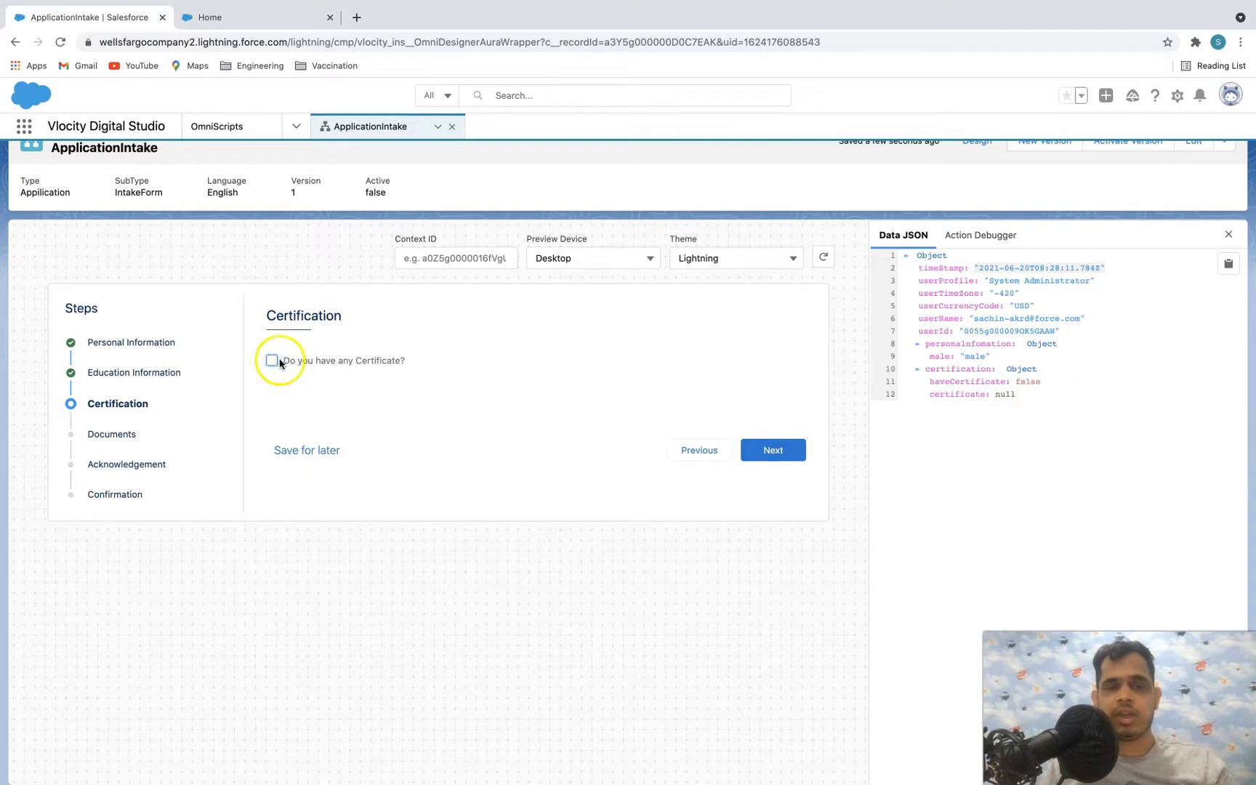
scroll(552, 524, "up", 2)
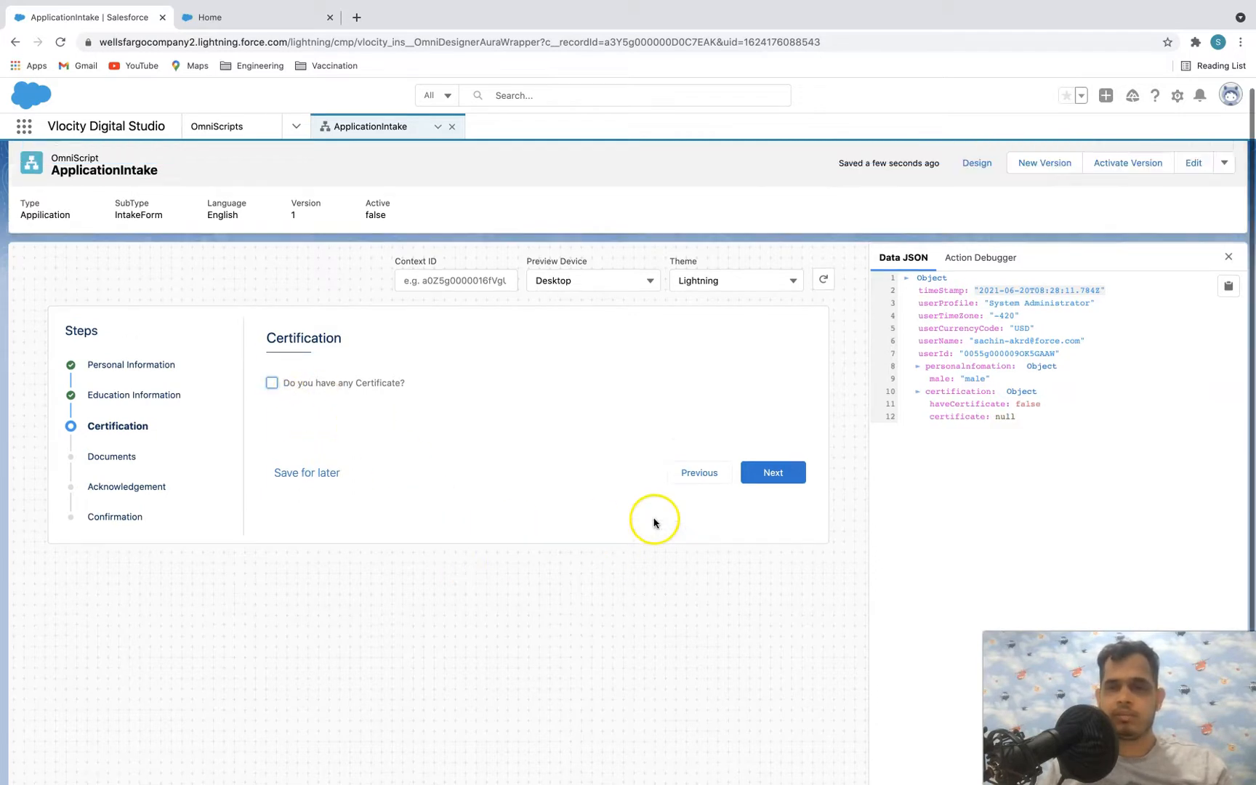
left_click(978, 173)
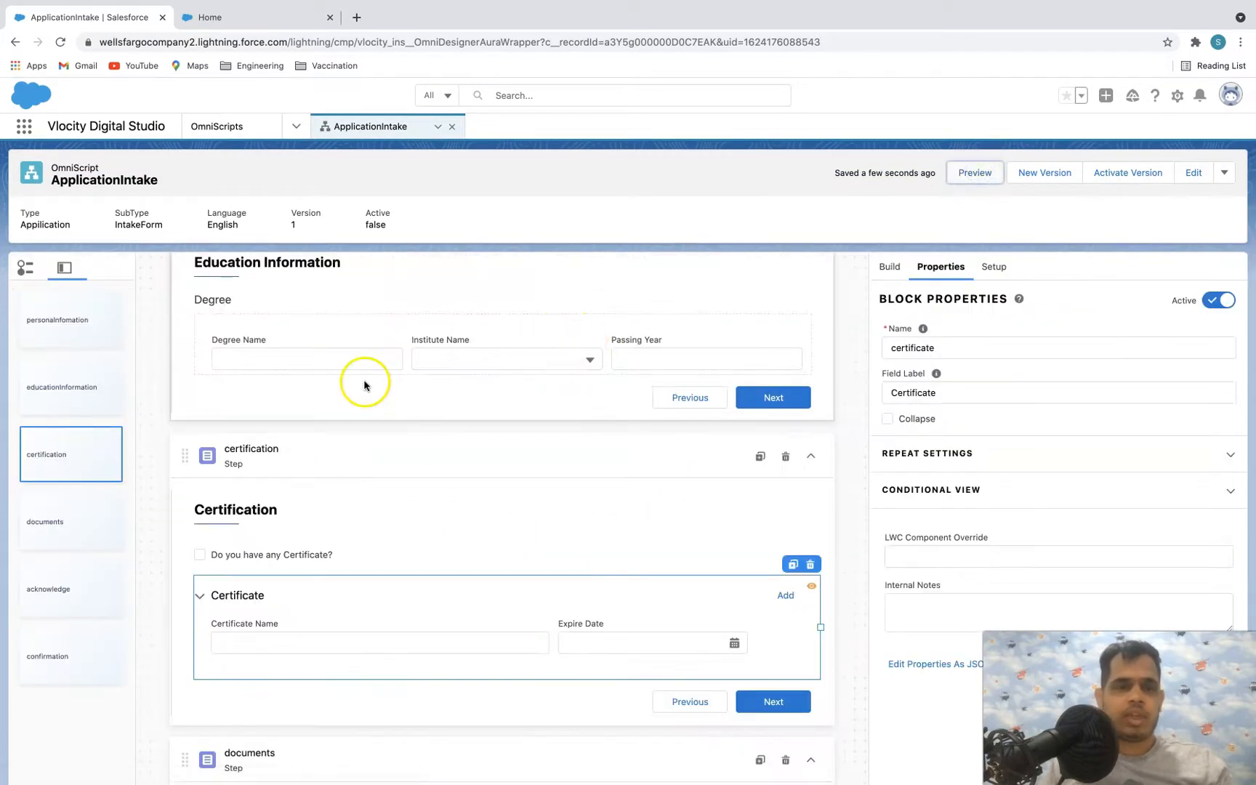
- Search the element palette for "file" and add a File input to the Documents step
scroll(305, 407, "down", 1)
left_click(94, 514)
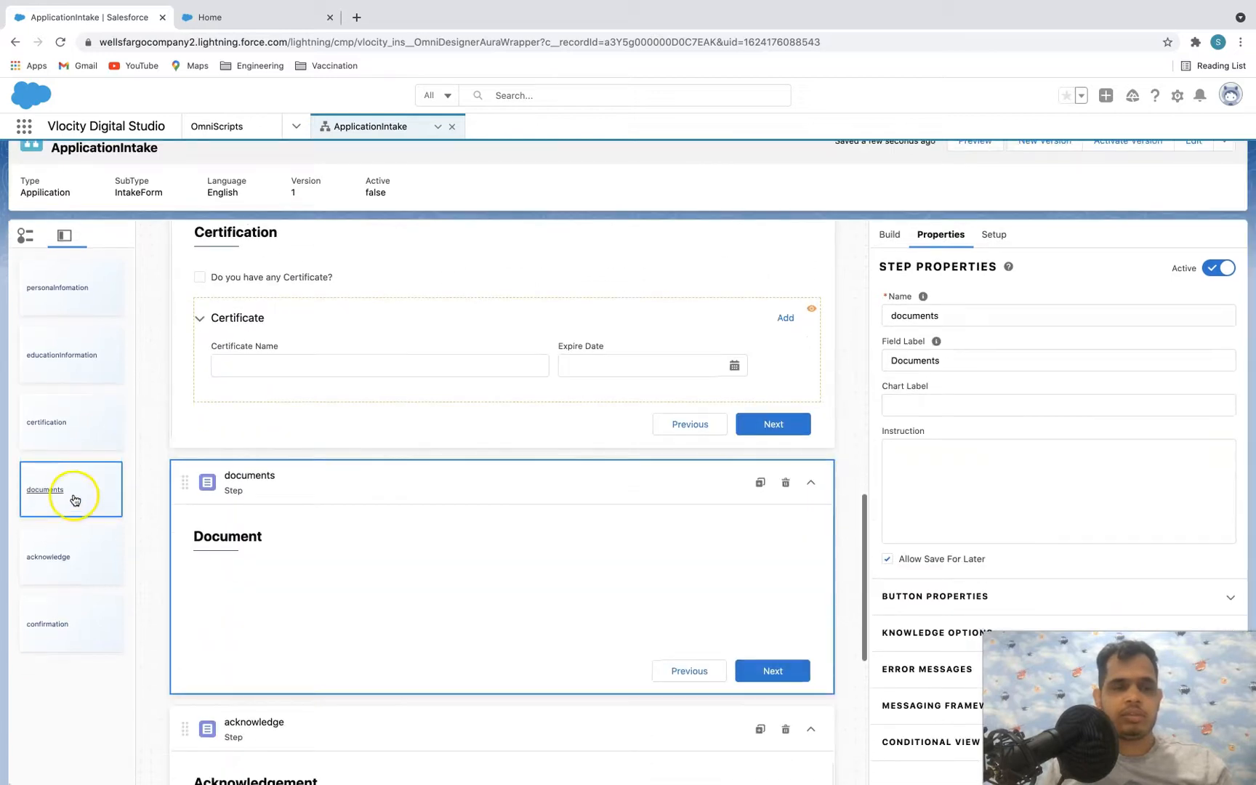
scroll(302, 525, "down", 3)
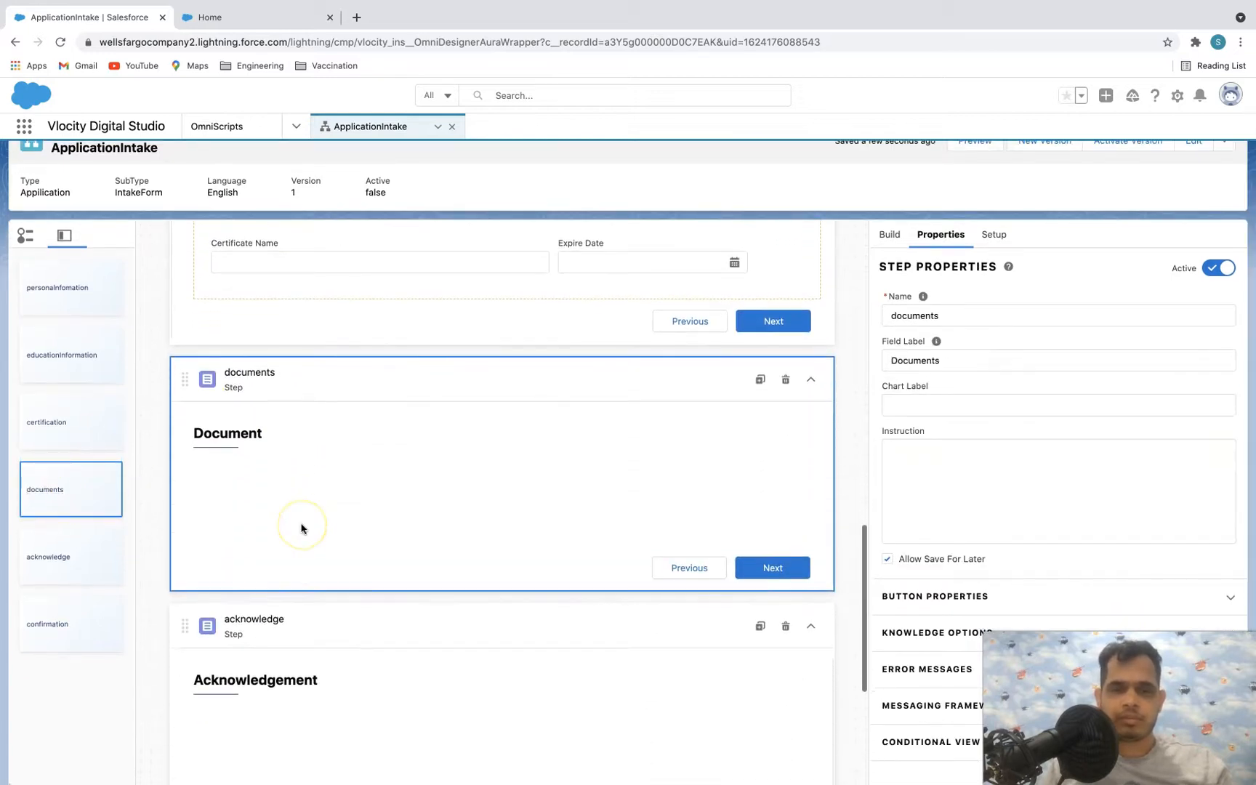
left_click(889, 263)
left_click(943, 300)
type("file")
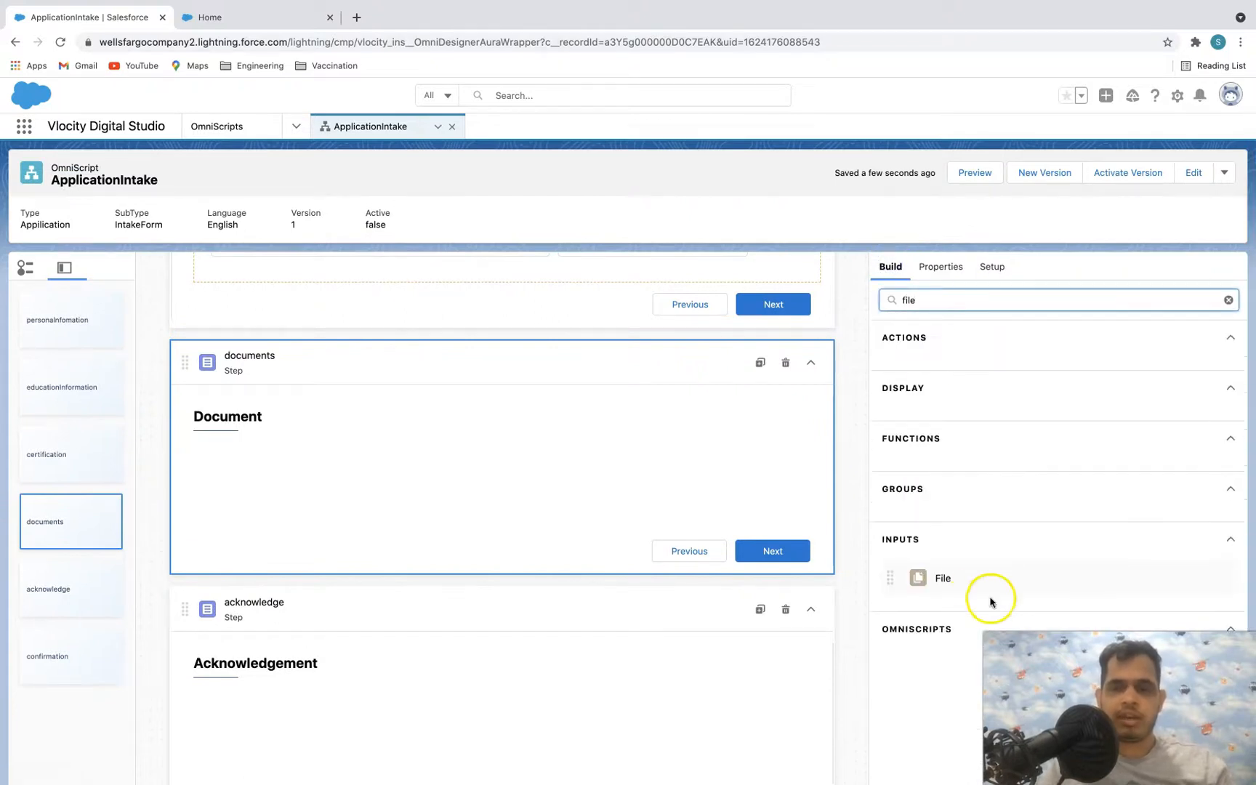
left_click_drag(987, 579, 665, 485)
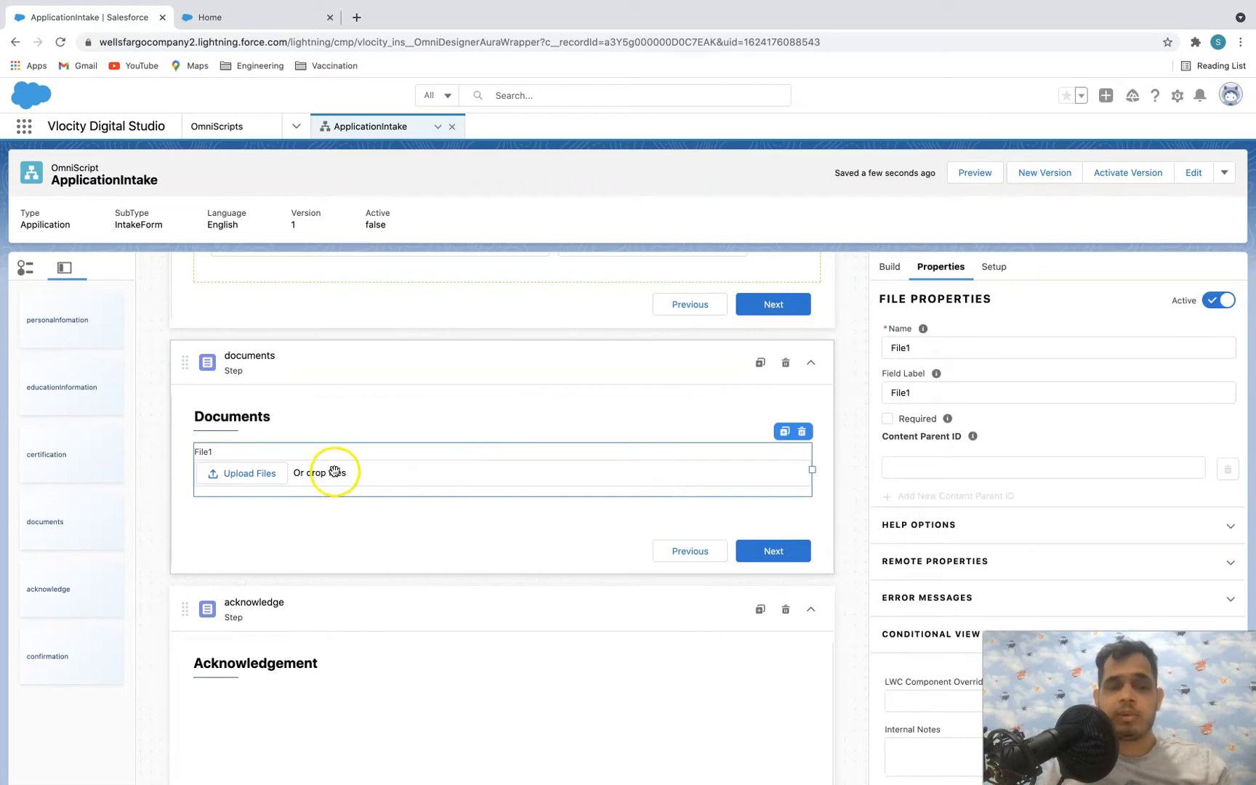
- Name the new file input previousOfferLetter and set its field label to Previous Offer Letter
type("Offer Le")
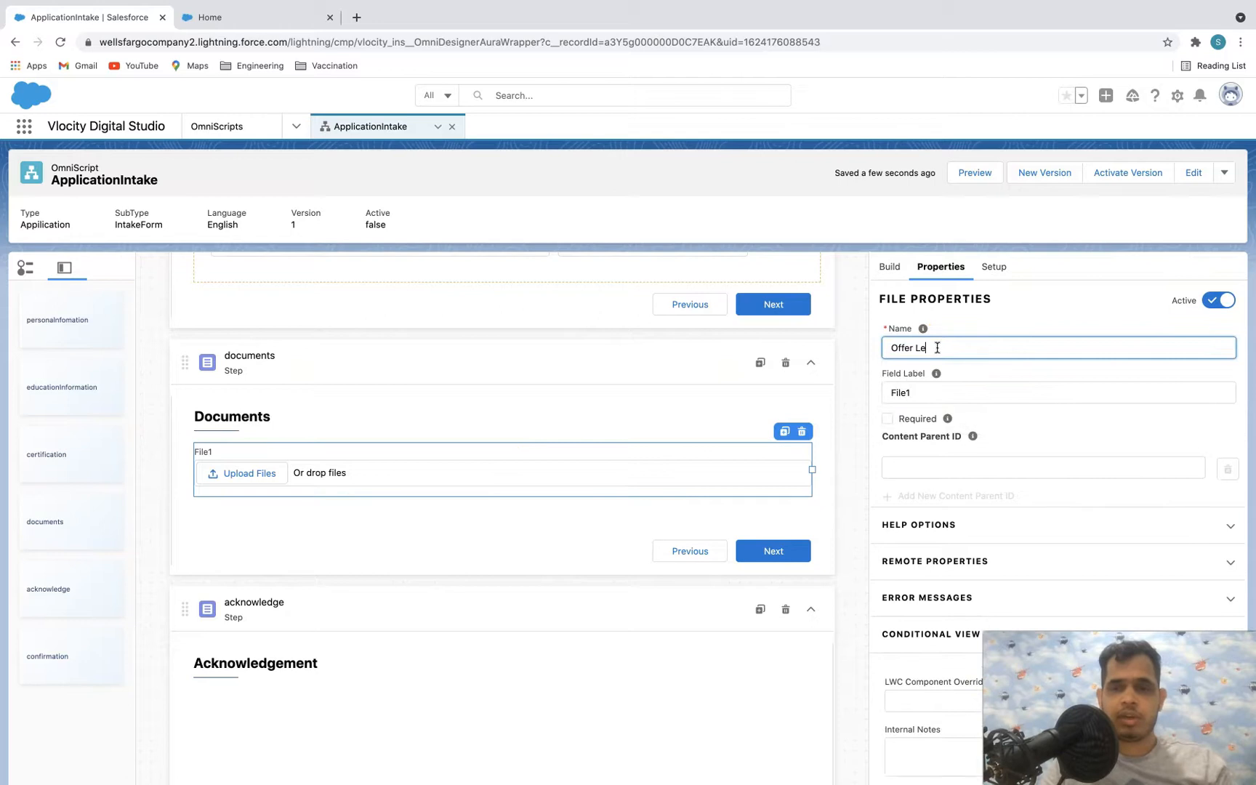
left_click(931, 391)
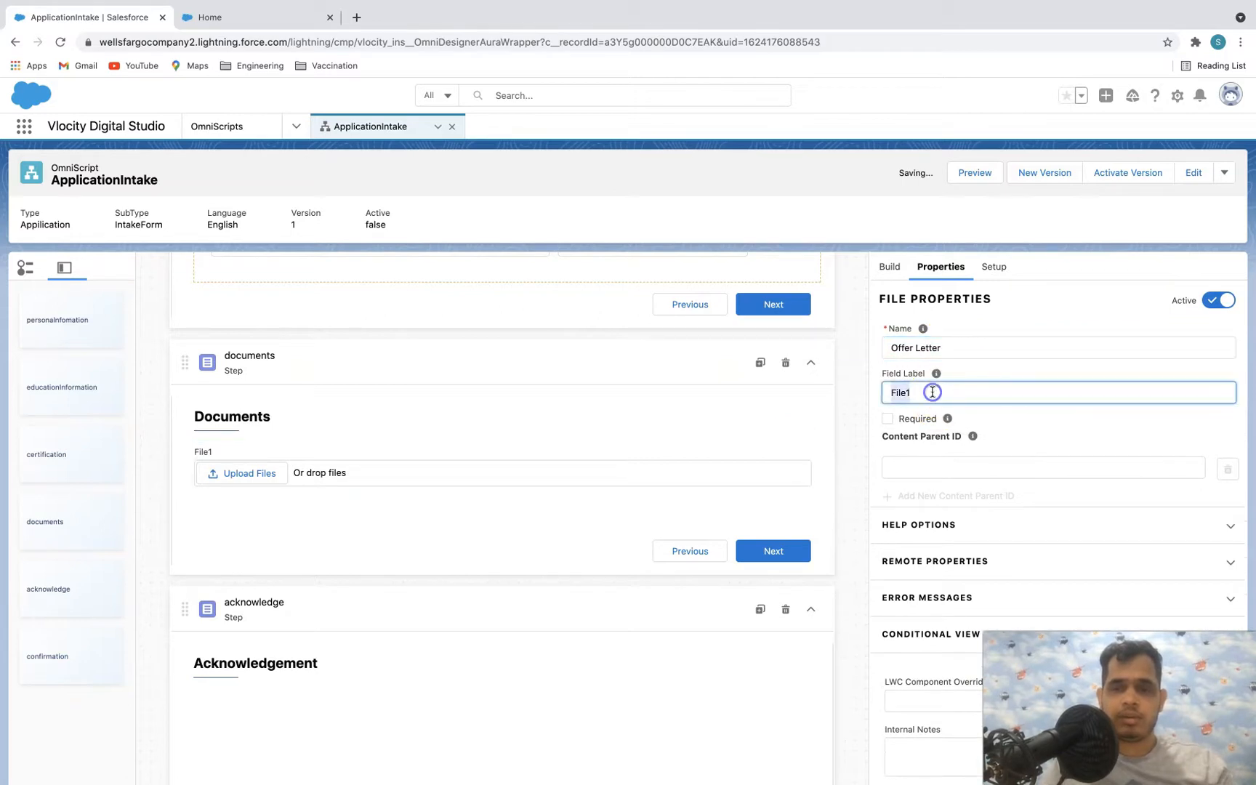
left_click(895, 348)
key("ctrl+a")
type("previo")
left_click(933, 378)
left_click(932, 392)
type("Previ")
left_click(936, 421)
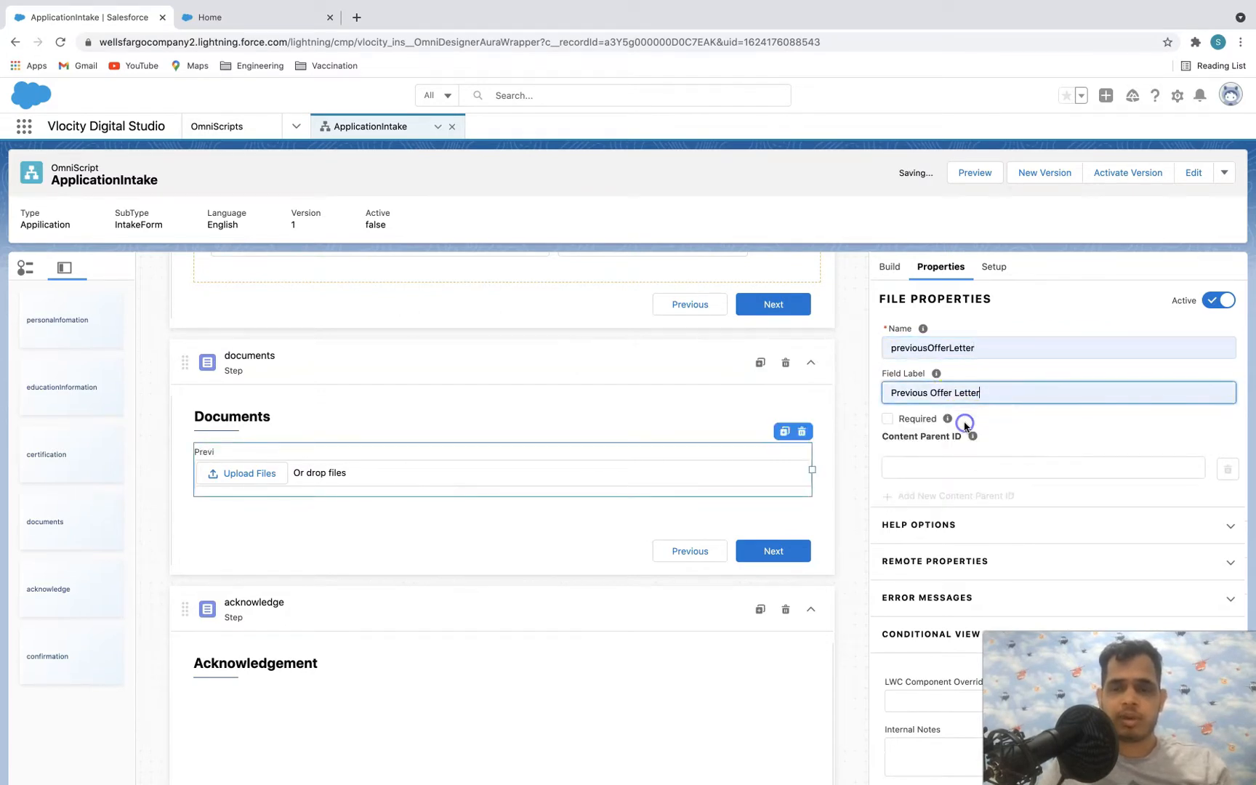
left_click(1007, 425)
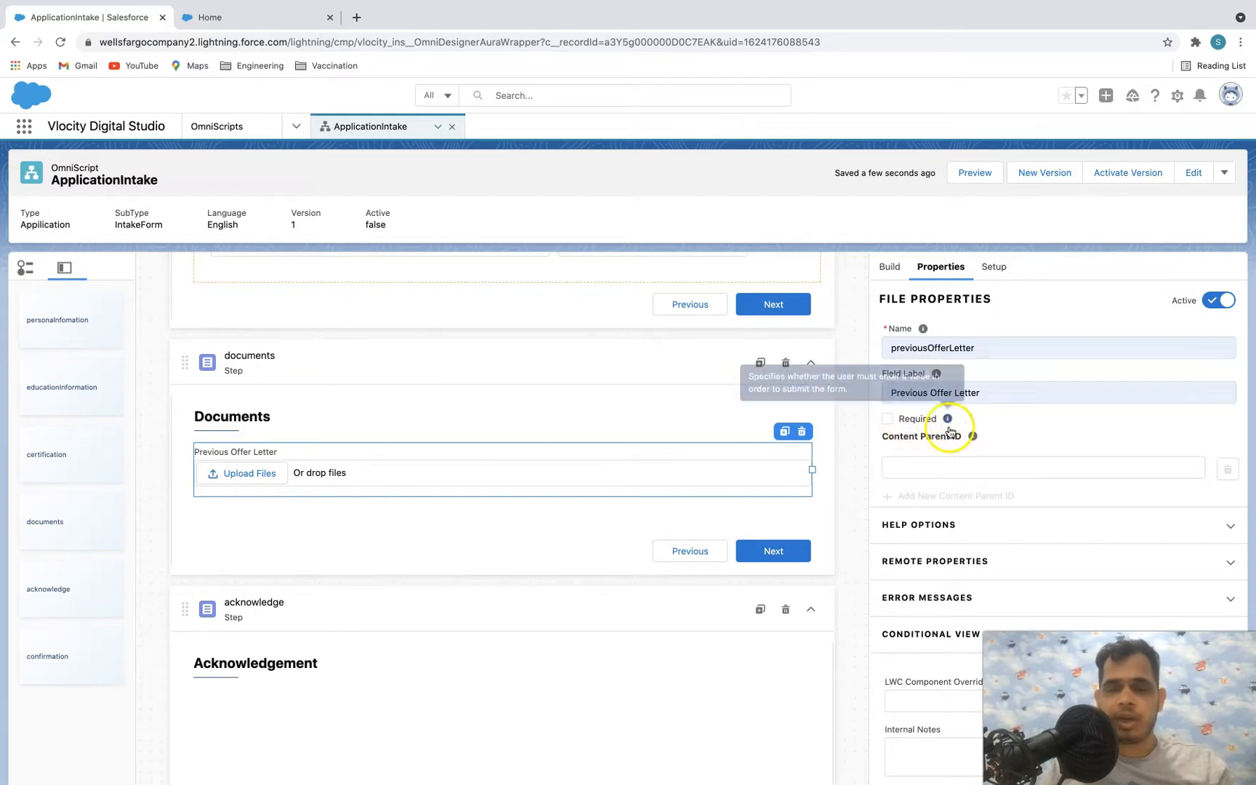
- Examine the Content Parent ID setting of the Previous Offer Letter input and review the form's earlier steps, including Personal Information
scroll(960, 440, "down", 1)
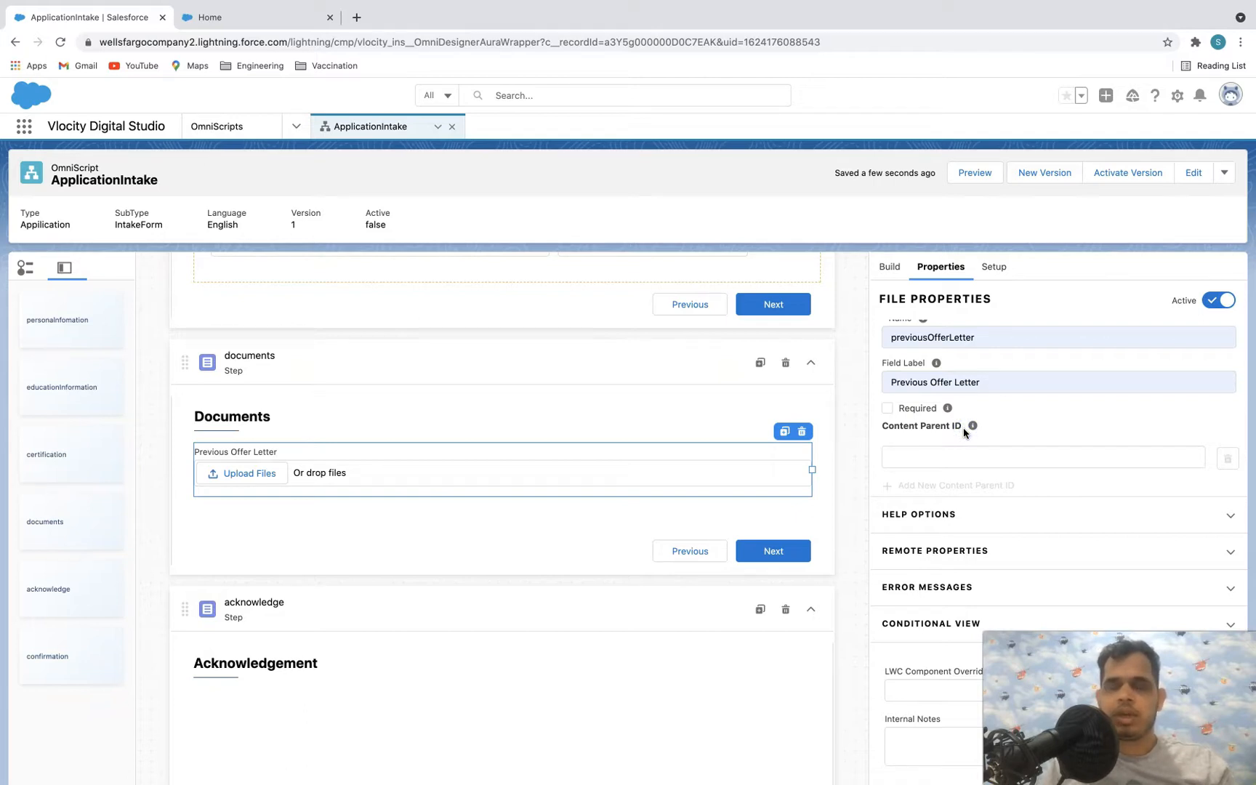
left_click(949, 432)
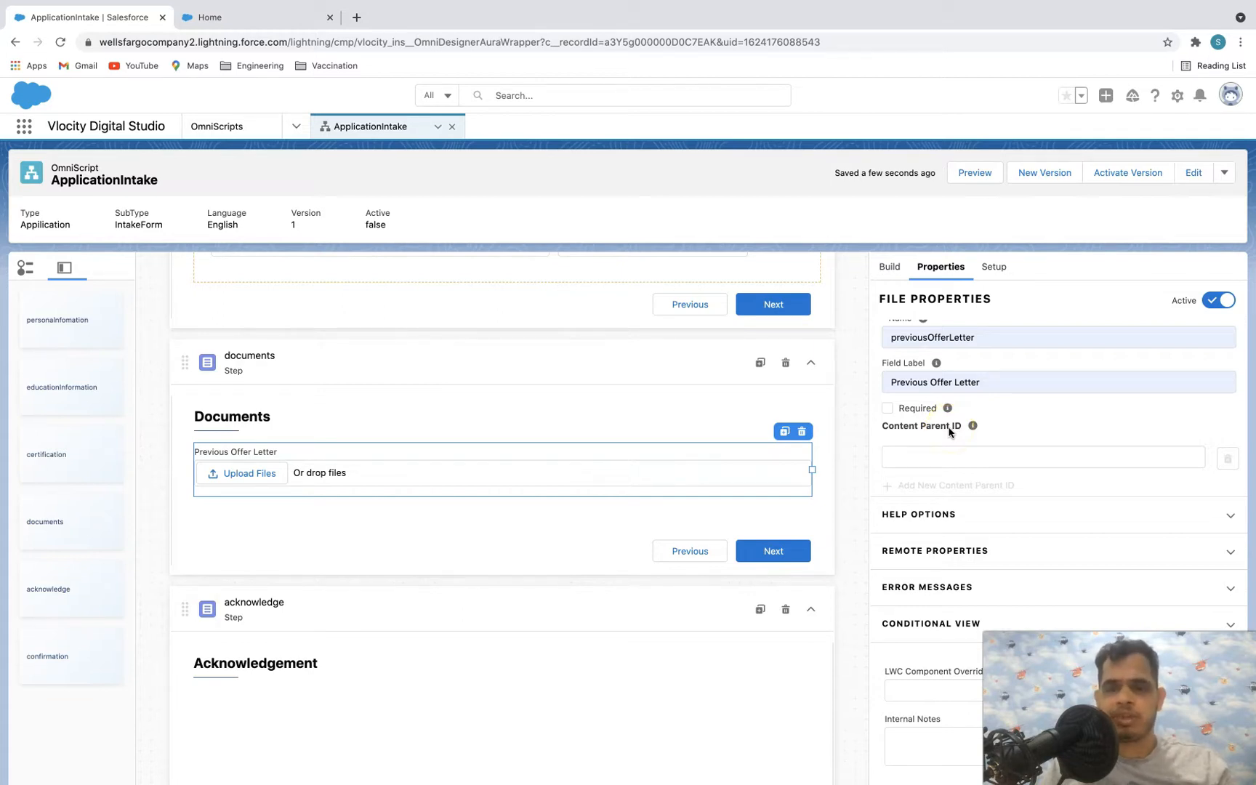
left_click(906, 450)
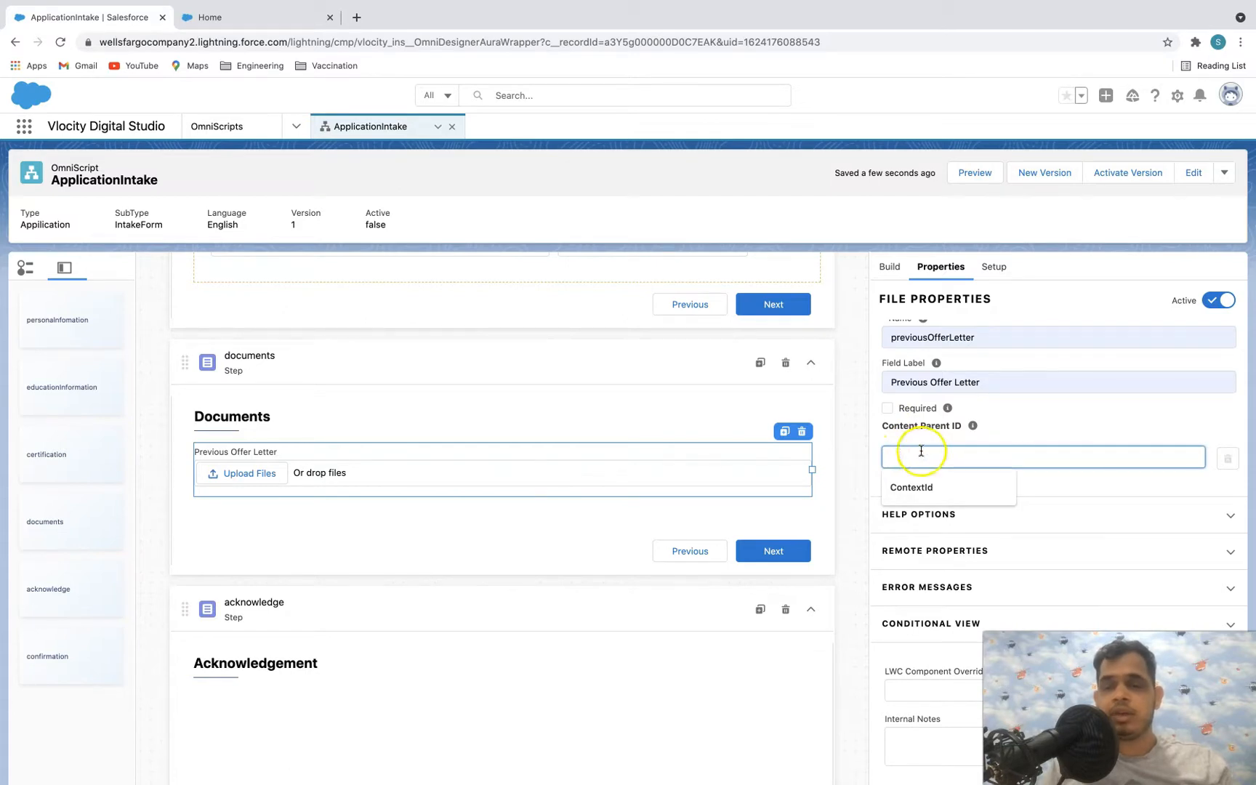
scroll(629, 376, "up", 4)
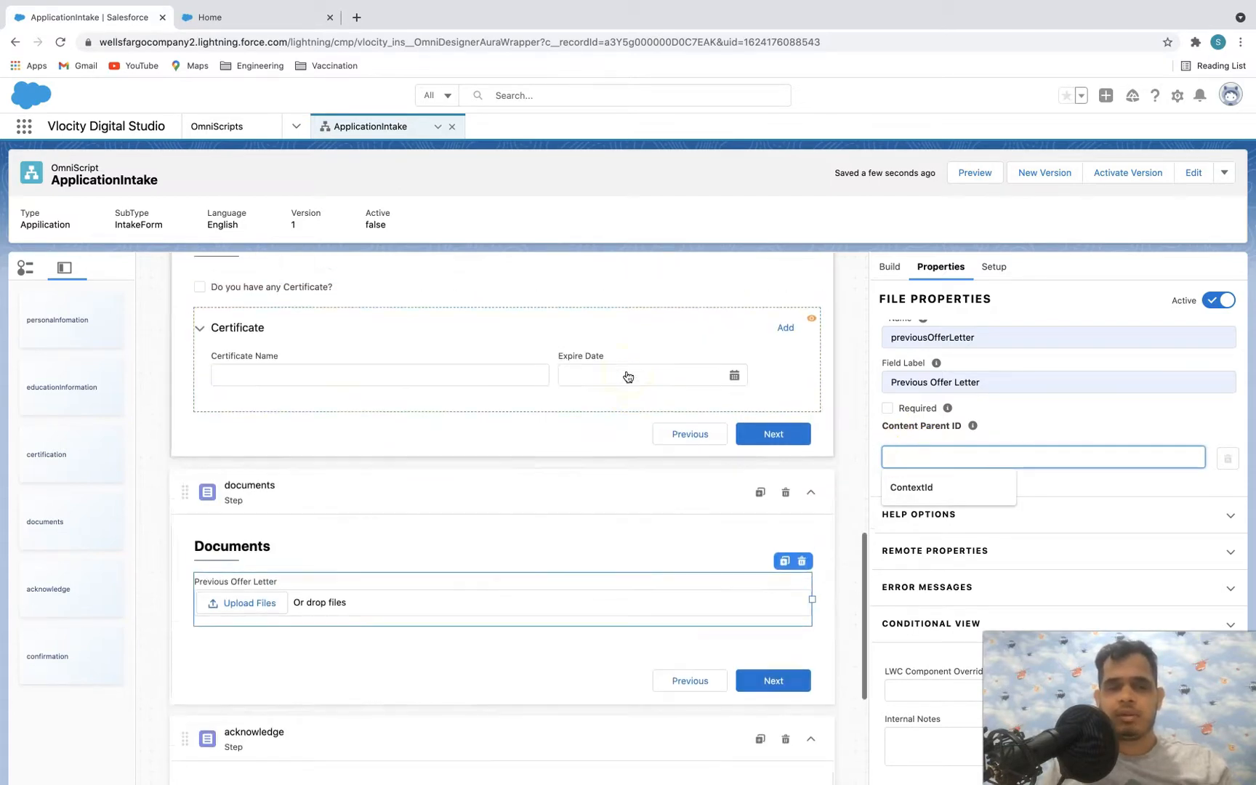
scroll(628, 376, "down", 1)
left_click(910, 451)
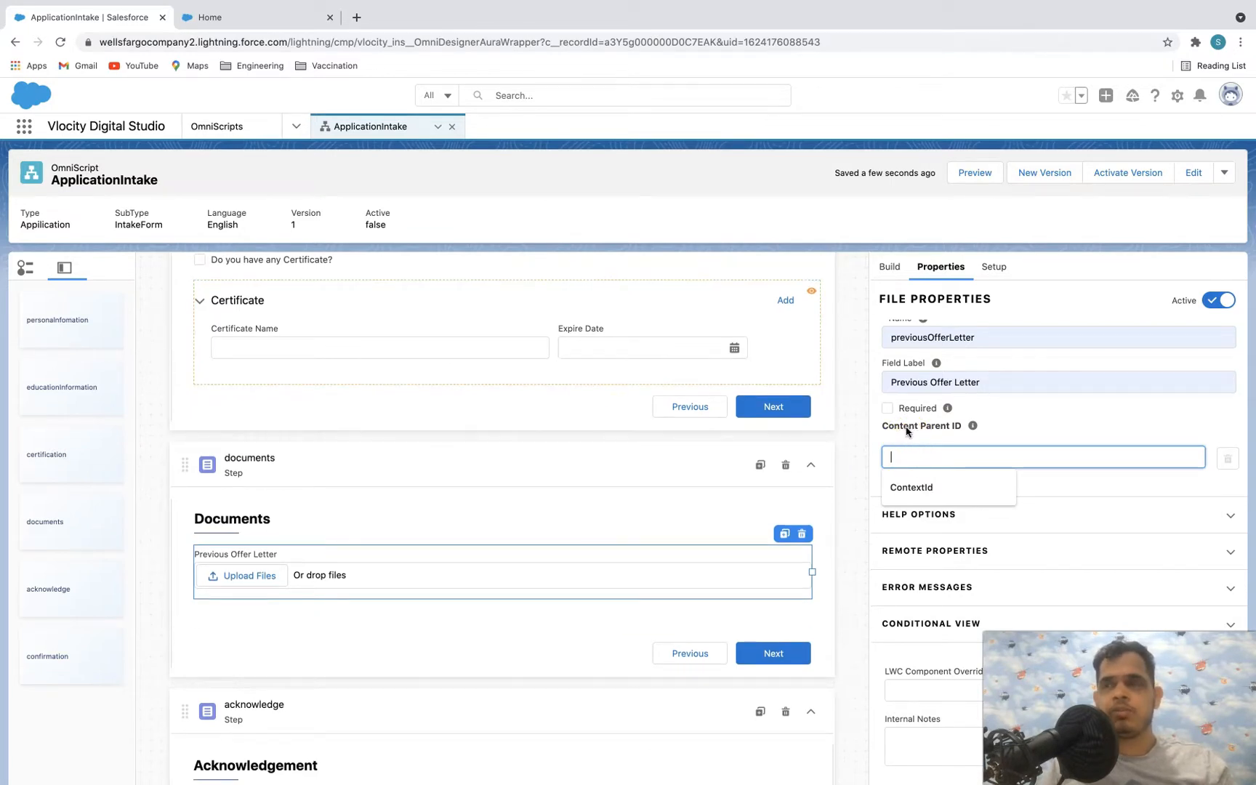
left_click(606, 369)
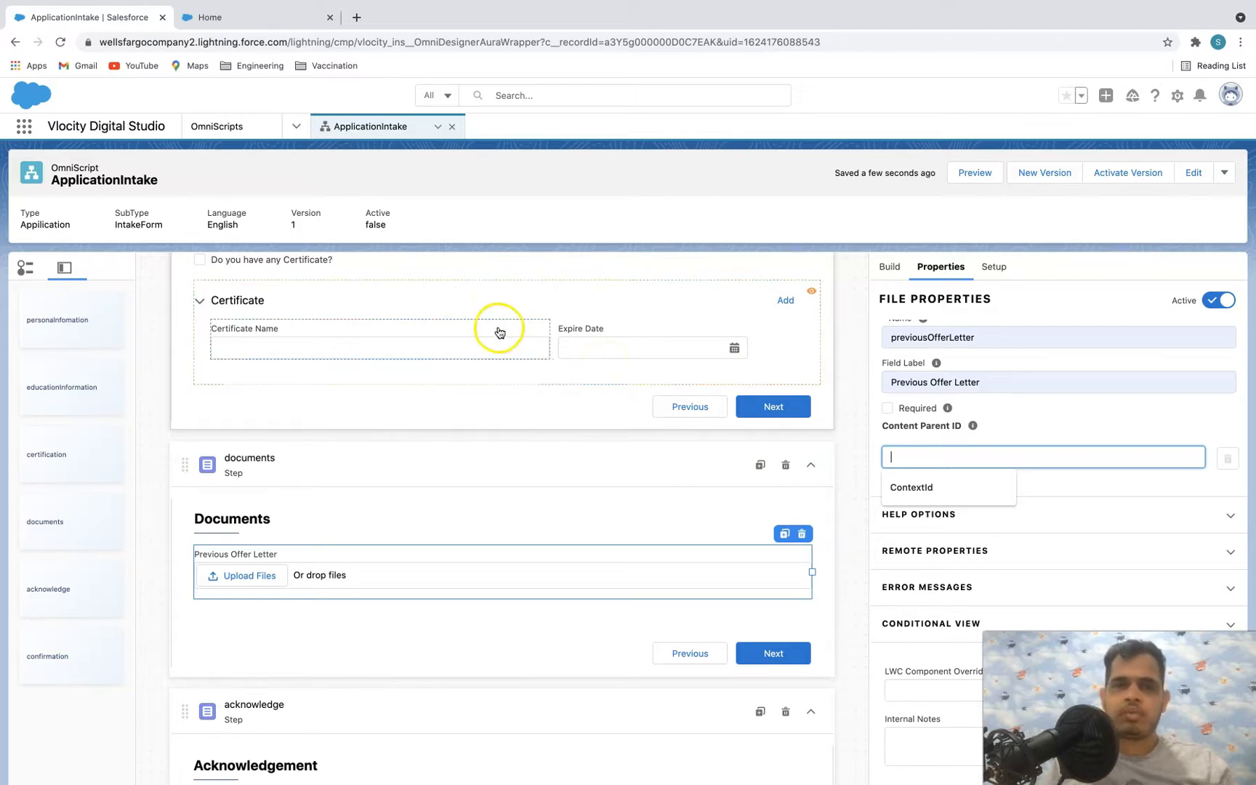
scroll(497, 328, "up", 3)
scroll(463, 328, "up", 10)
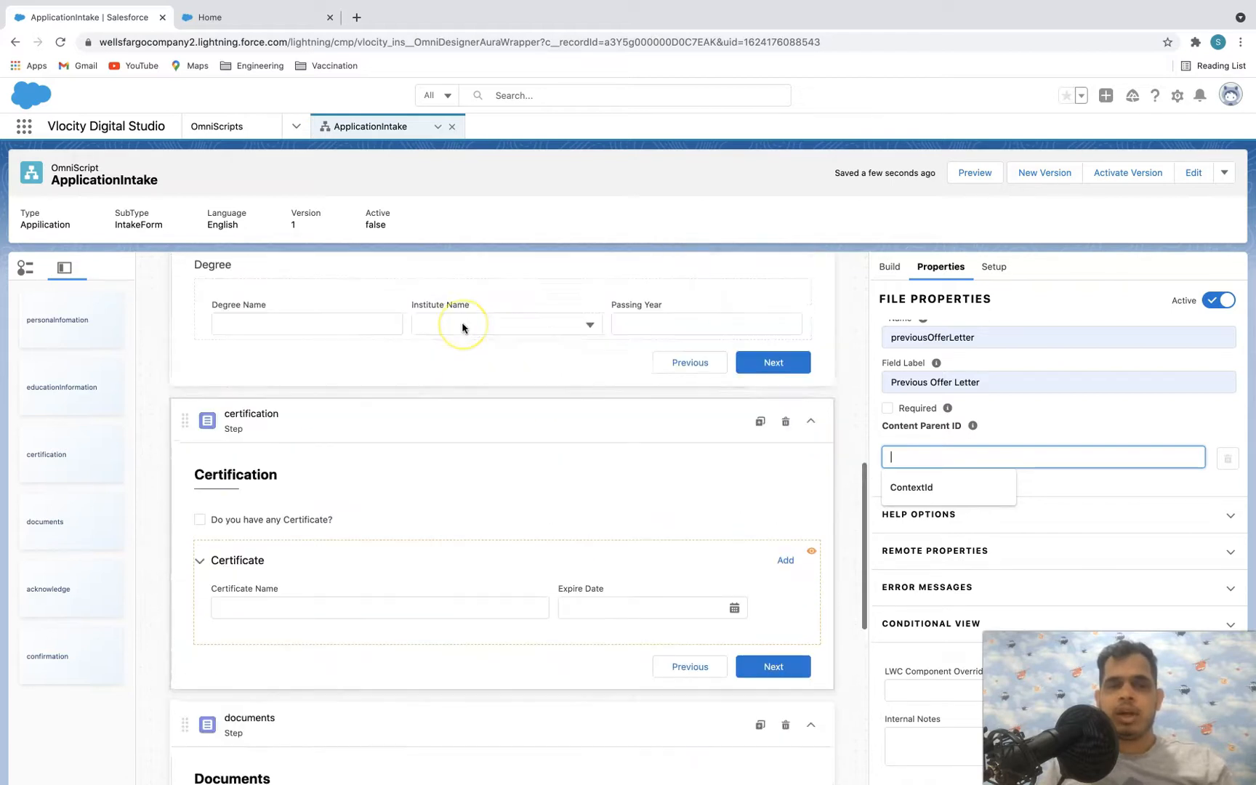
scroll(462, 328, "up", 5)
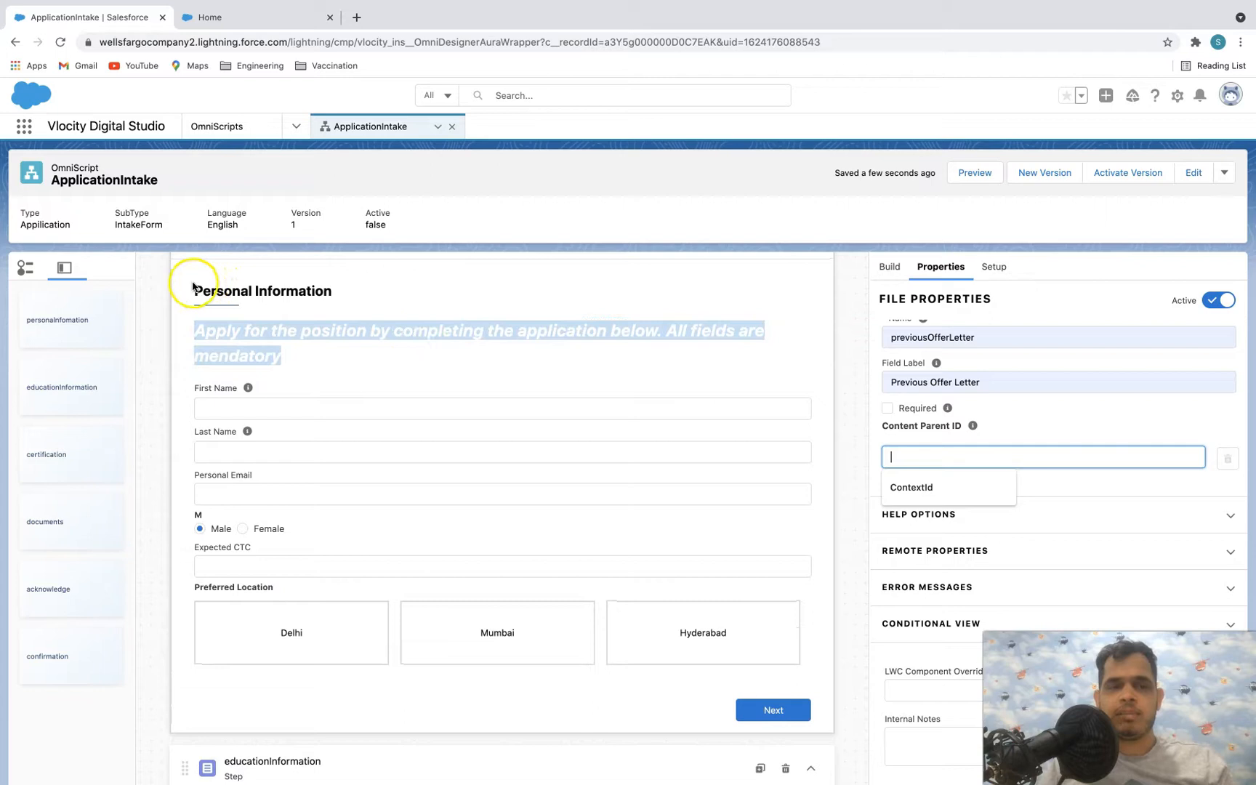
left_click(348, 291)
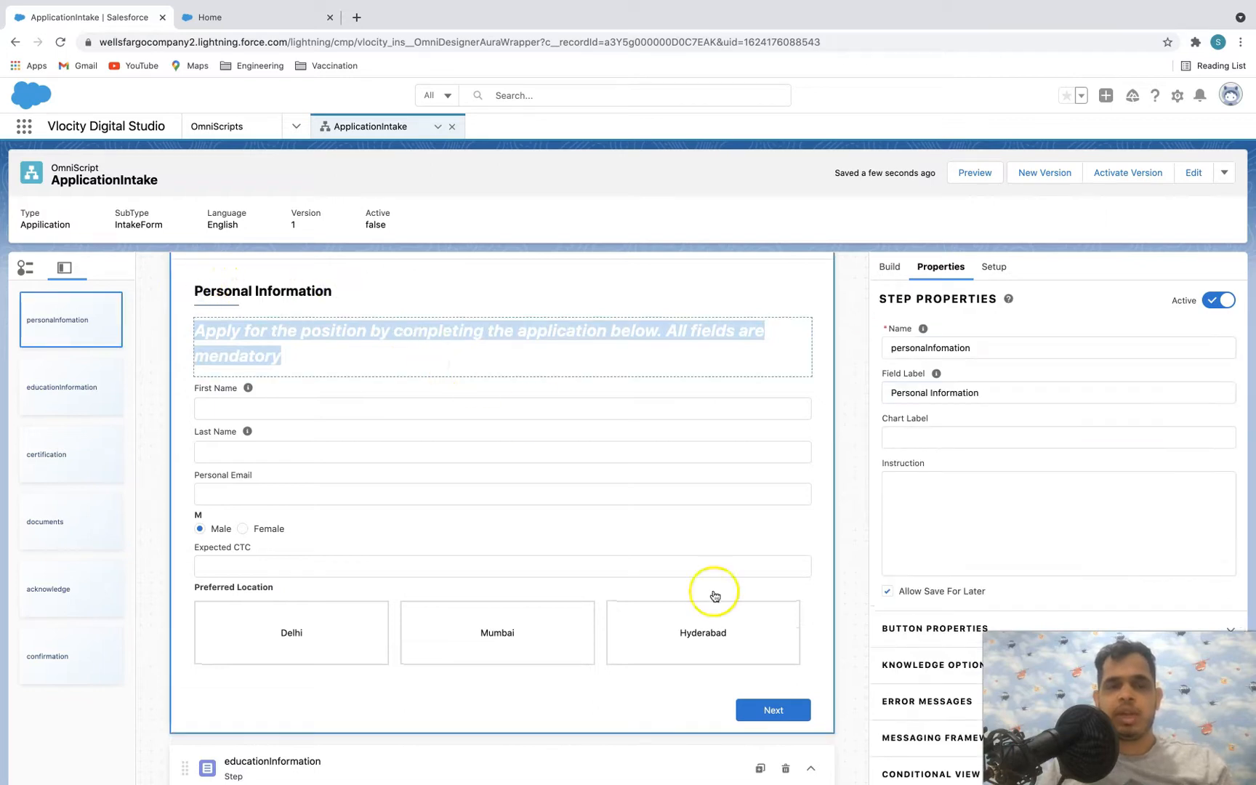
scroll(716, 557, "down", 10)
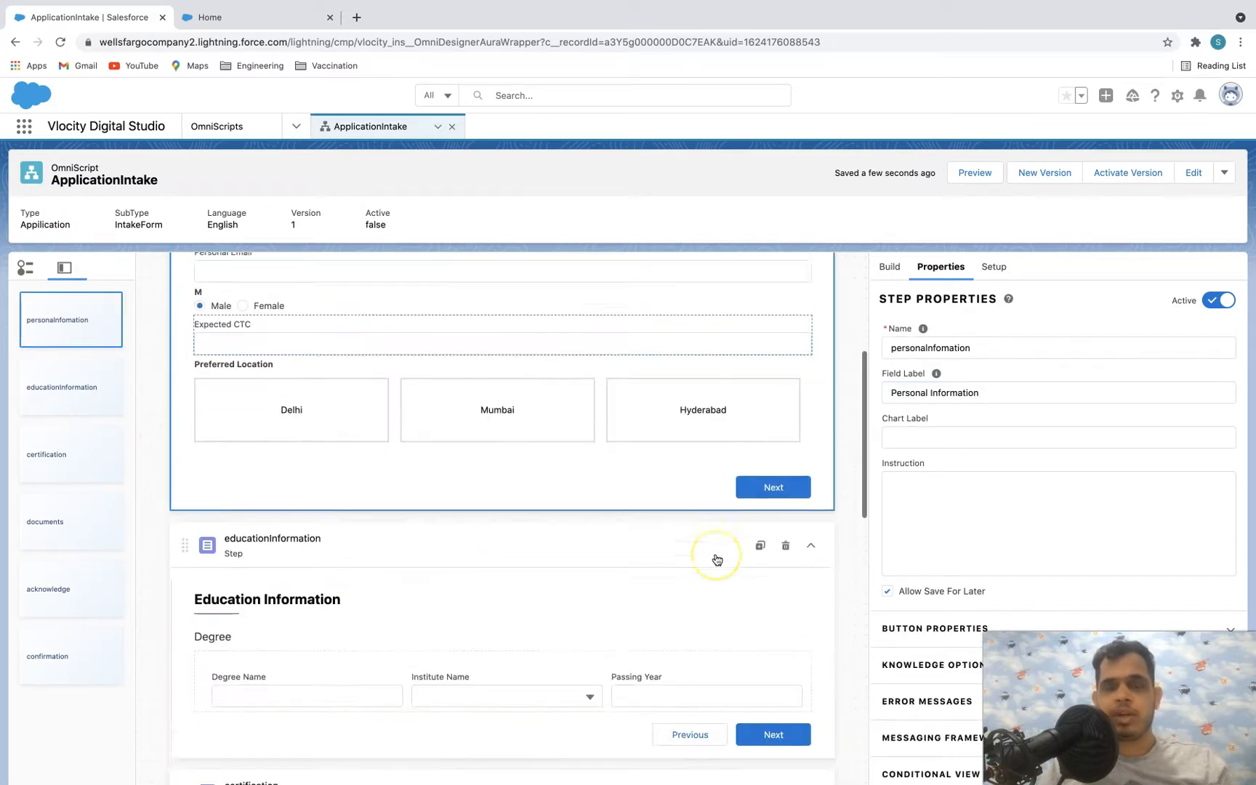
scroll(716, 559, "down", 3)
left_click(567, 527)
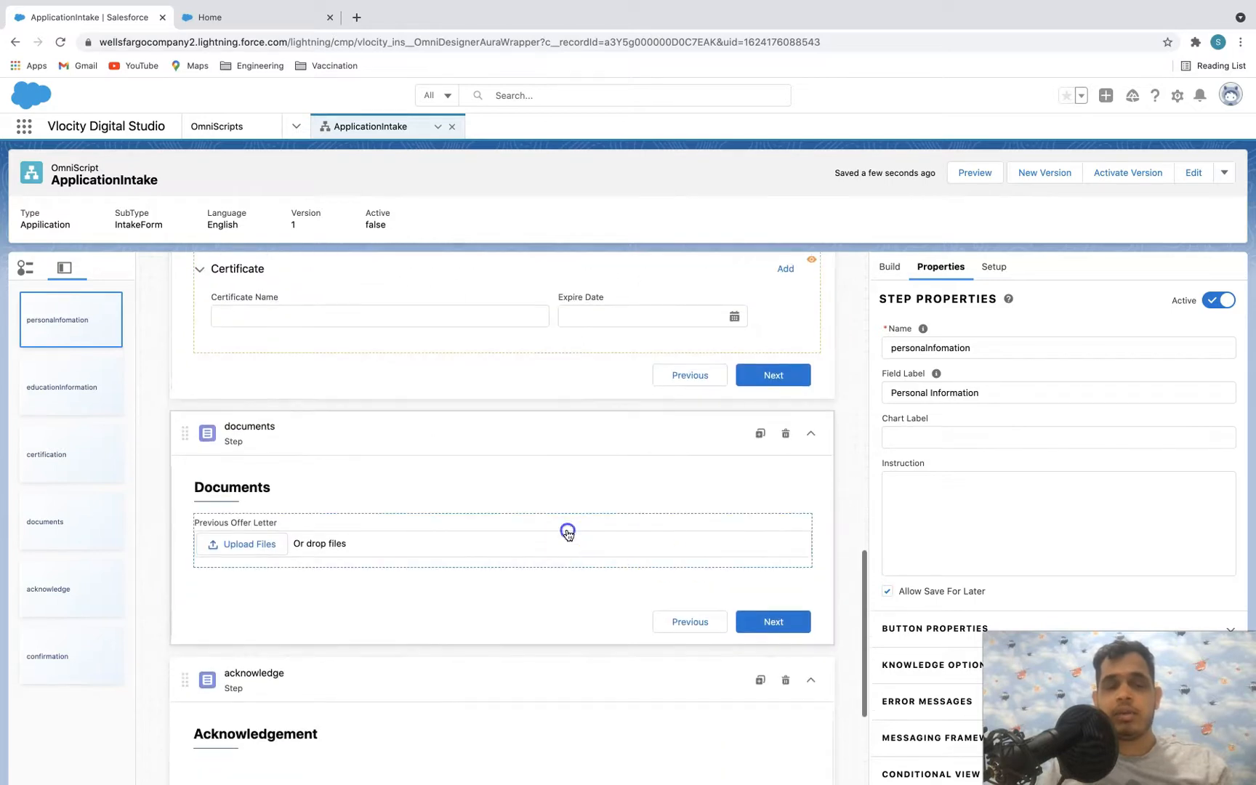
left_click(934, 468)
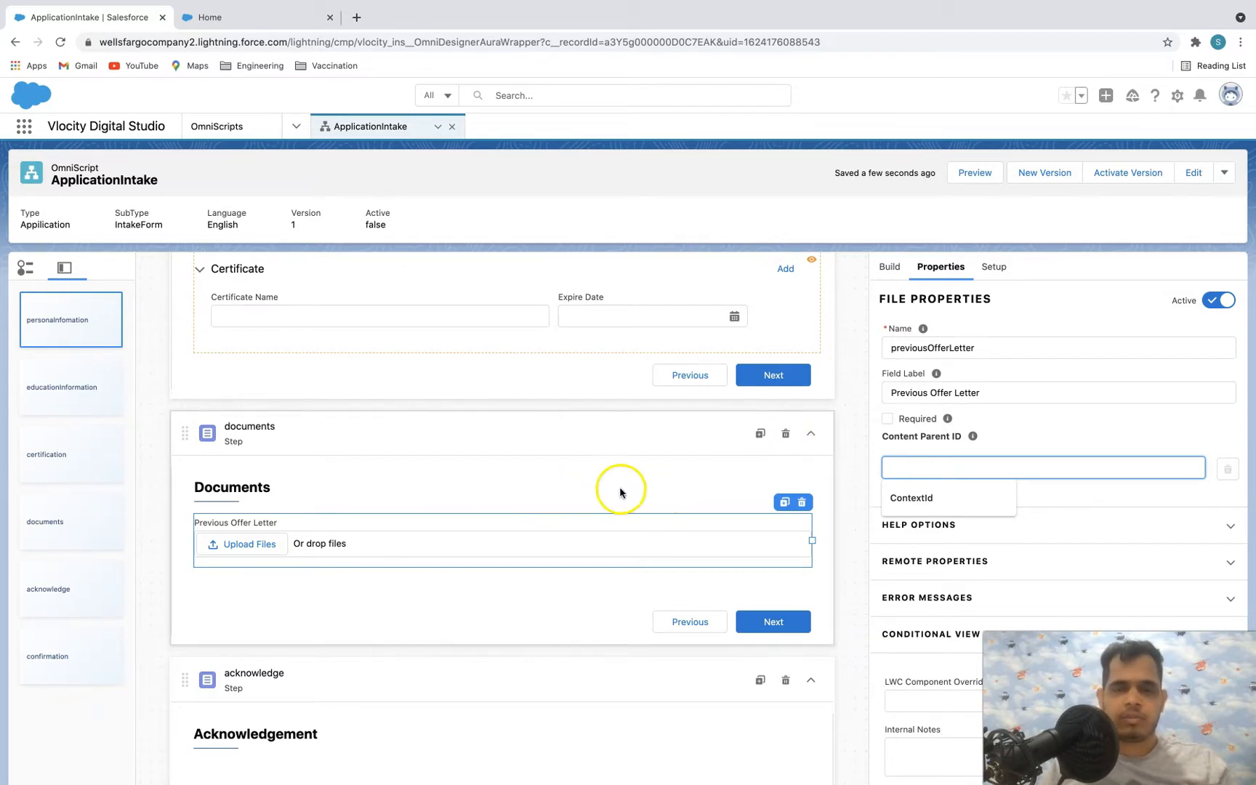
- Add a second File input below Previous Offer Letter in the Documents step
left_click(890, 266)
left_click(923, 299)
left_click_drag(909, 575, 508, 581)
- Name the second file input degreeCerti and set its field label to Degree Certificate
double_click(926, 350)
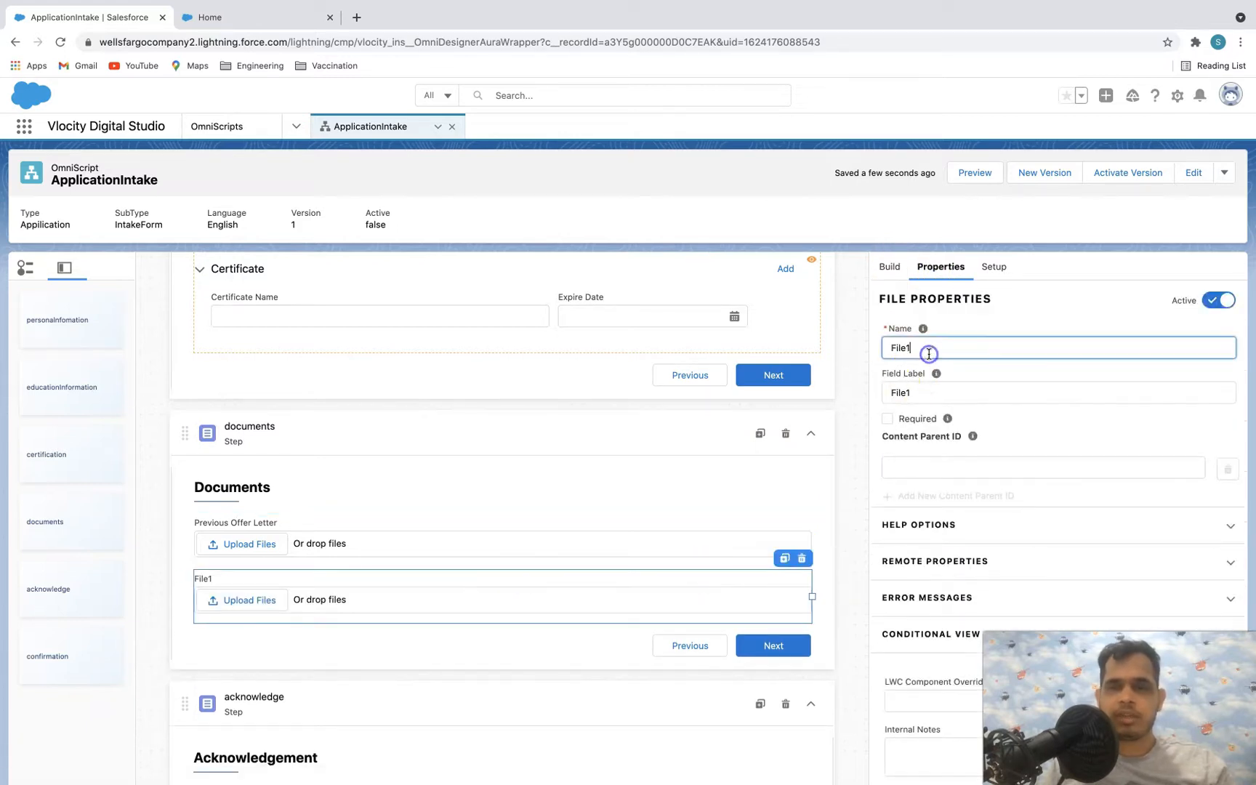
type("Fde")
key("BackSpace")
key("BackSpace")
key("BackSpace")
type("deg")
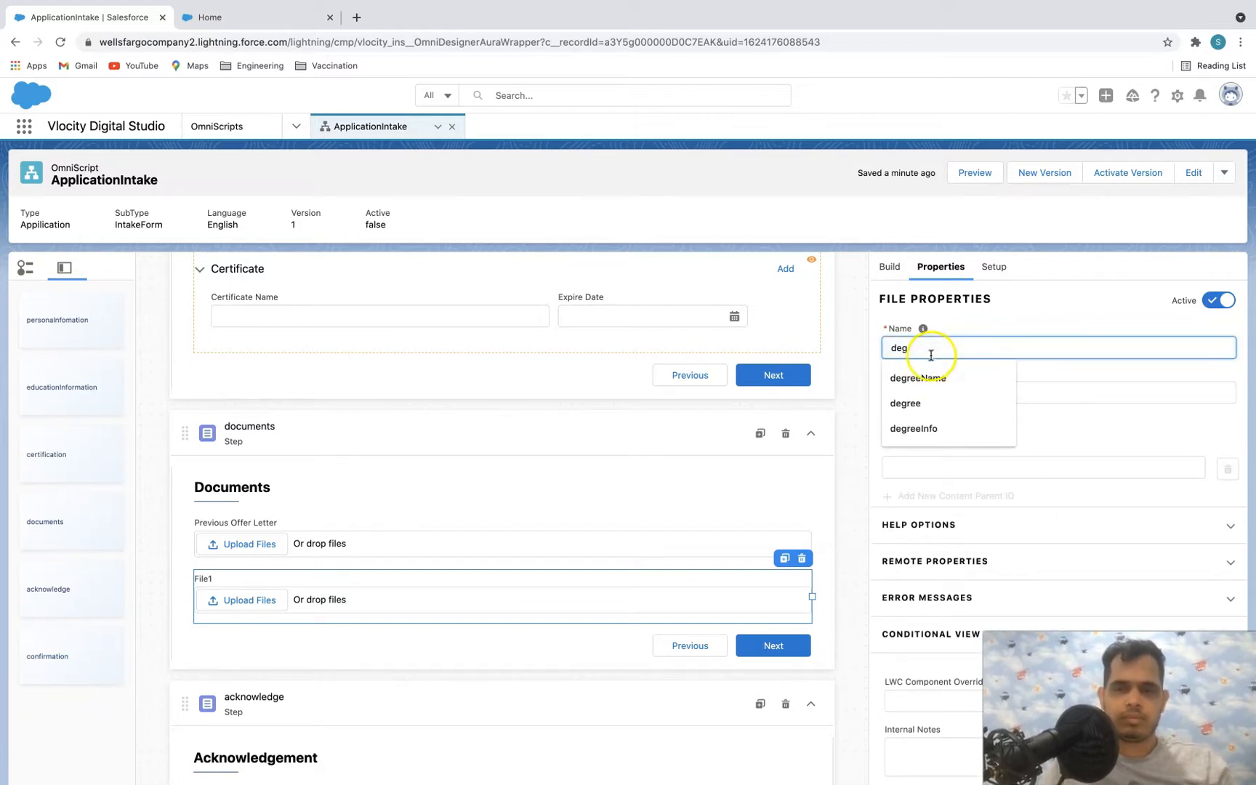
type("reeC")
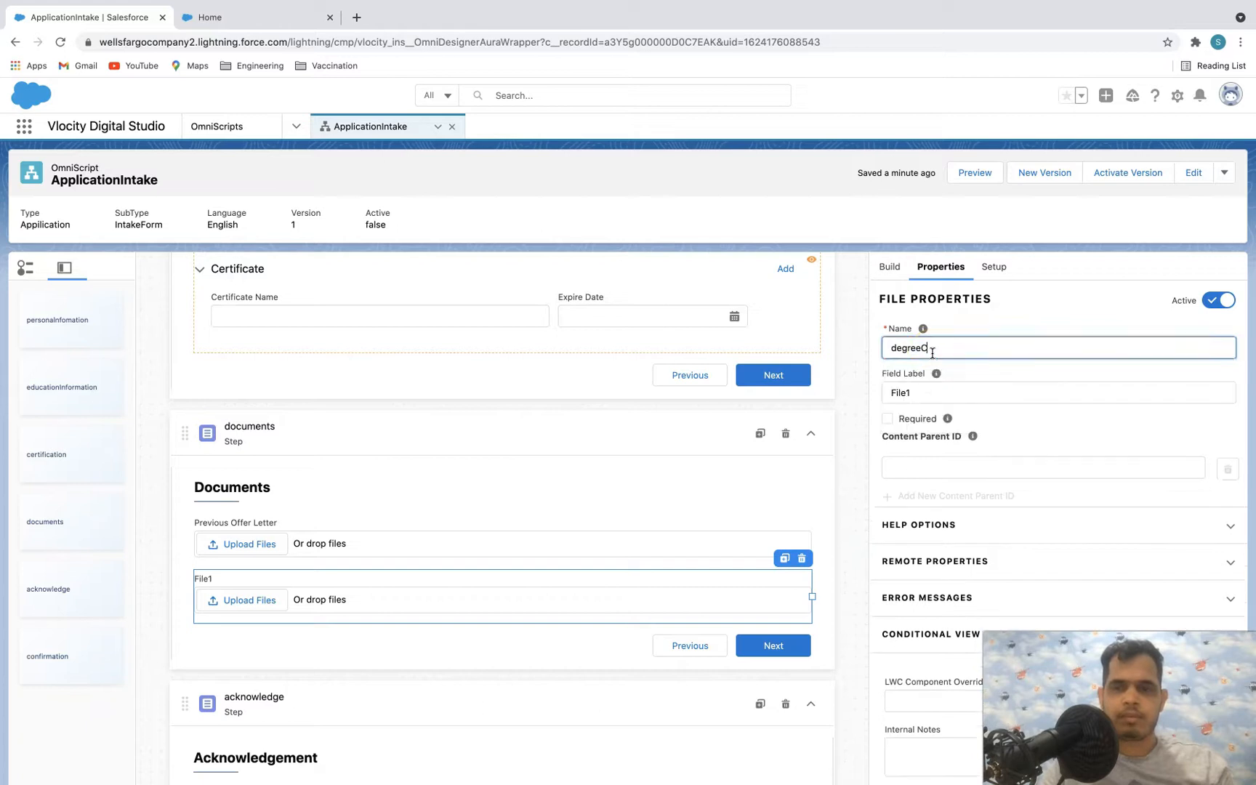
type("erti")
left_click(924, 391)
type("Degr")
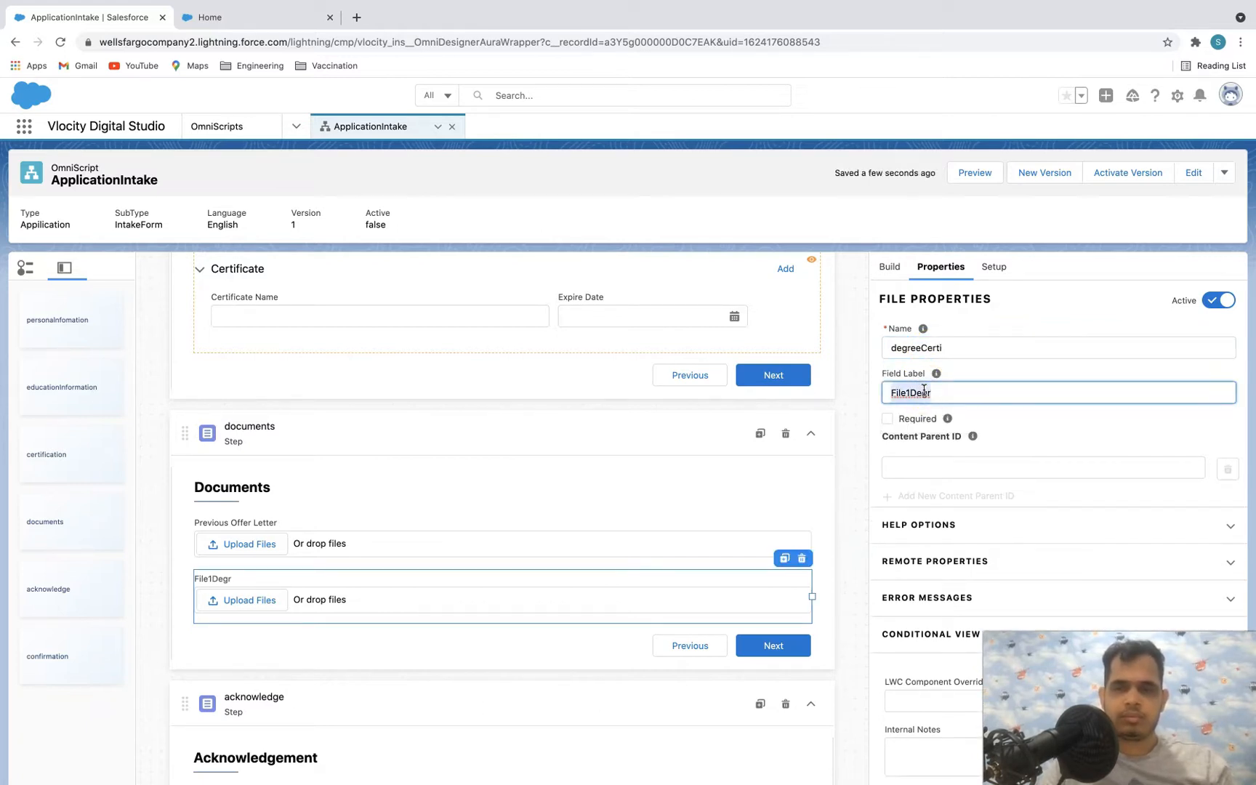
type("Degree Certificate")
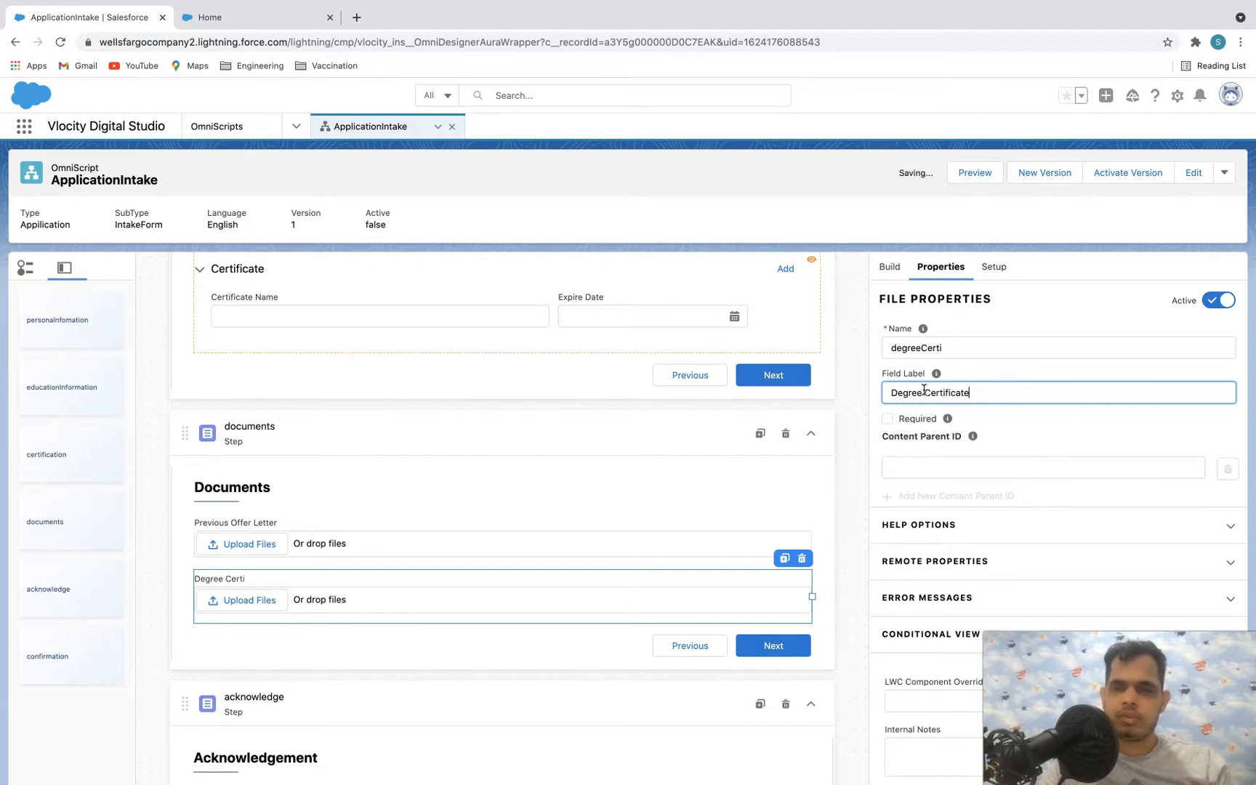
left_click(1055, 421)
scroll(699, 495, "down", 1)
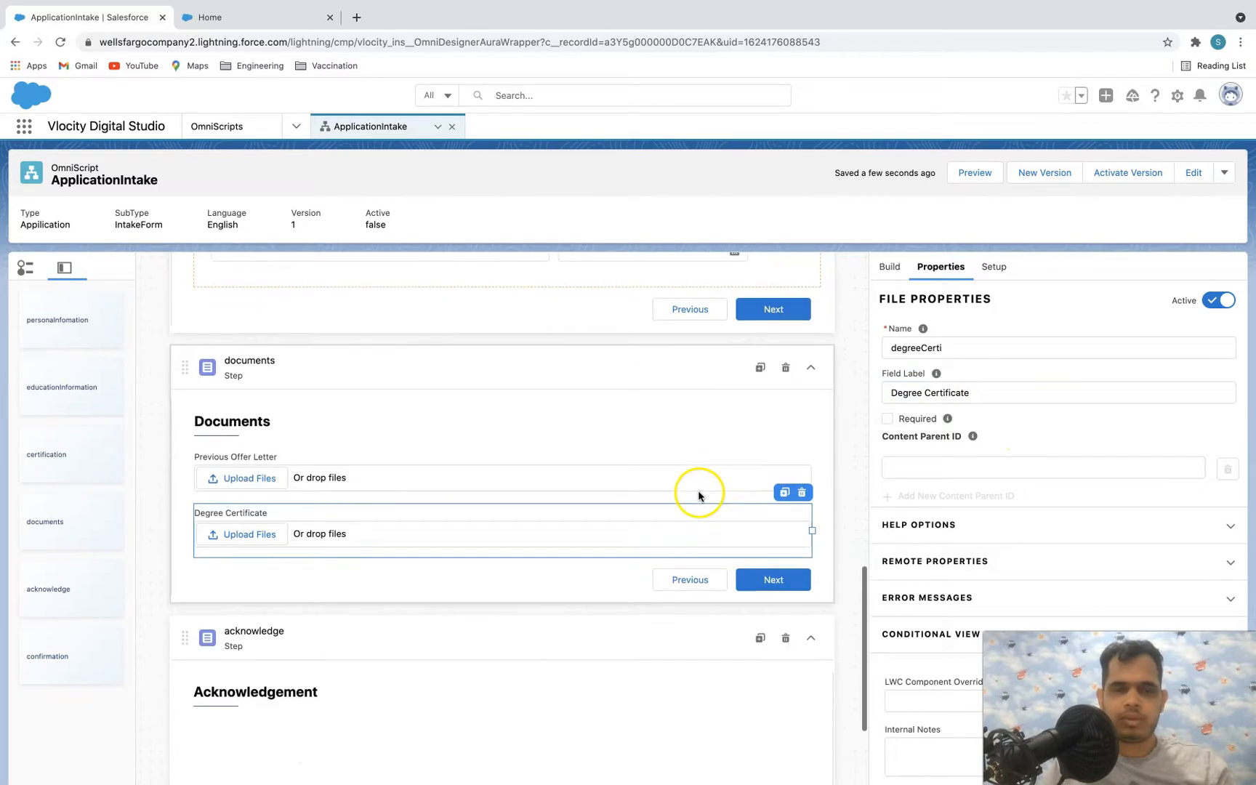
scroll(703, 415, "up", 1)
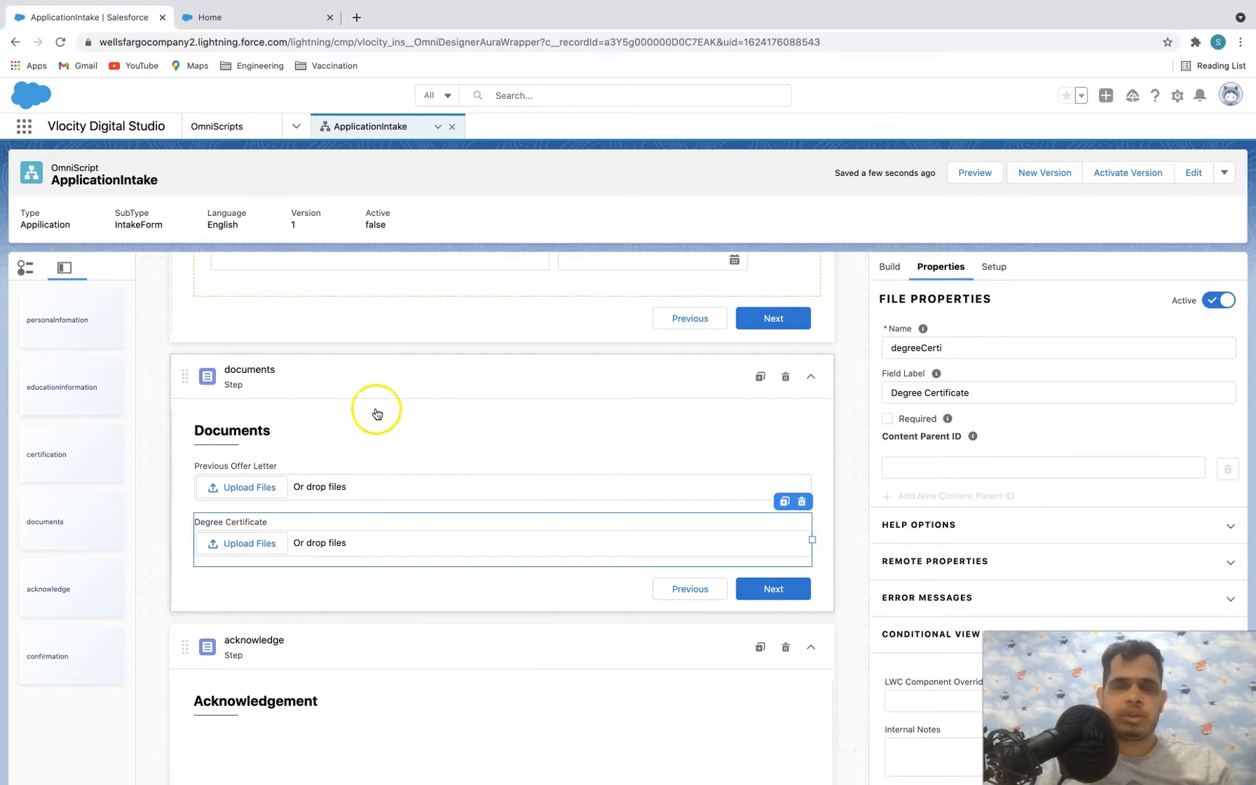
left_click(320, 481)
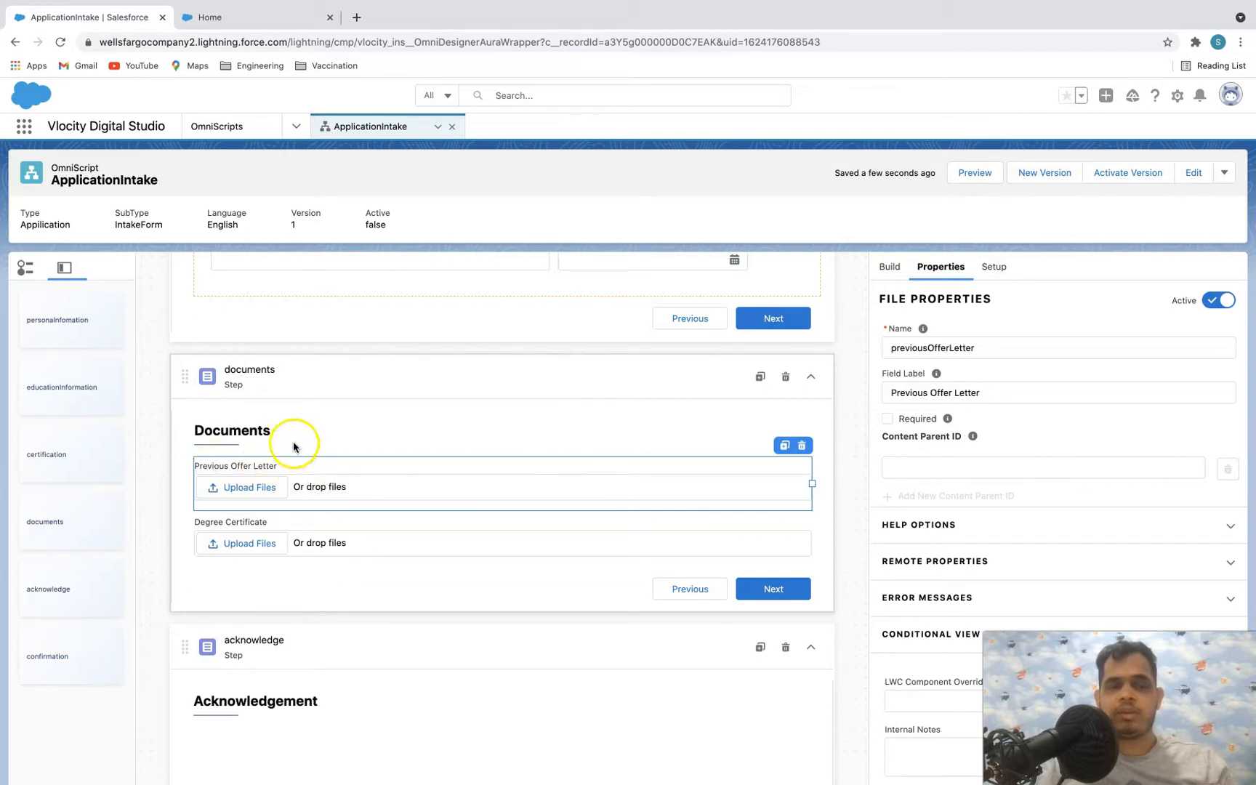
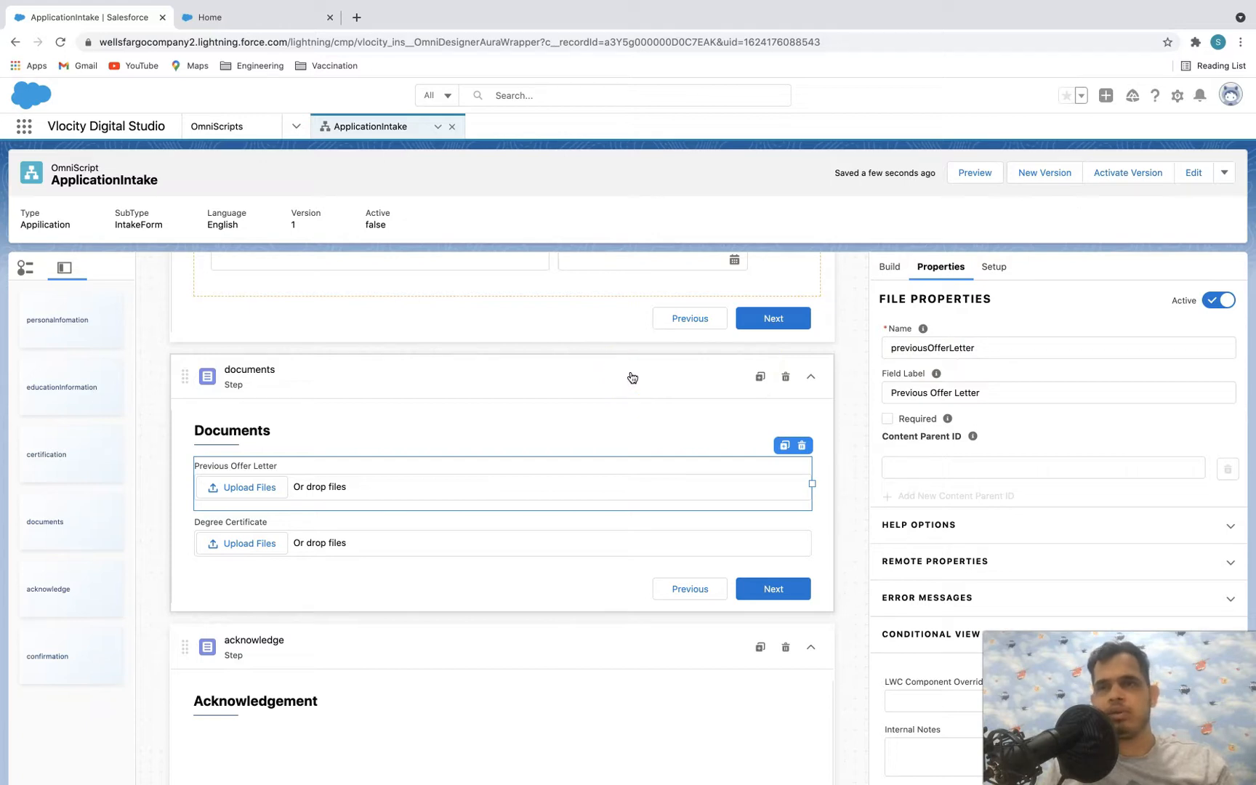
- Search the element palette for "disc" and add a Disclosure input to the Acknowledgement step
scroll(561, 365, "down", 1)
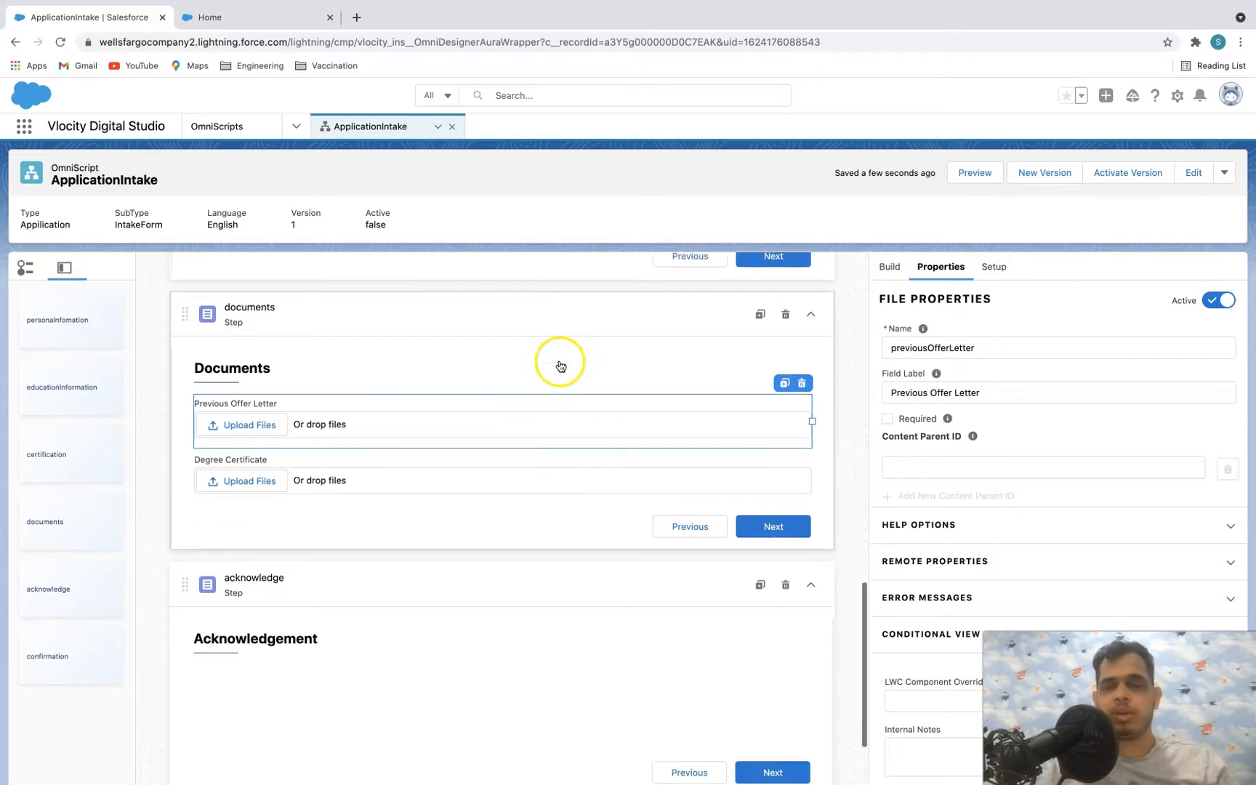
scroll(555, 426, "down", 2)
scroll(553, 510, "down", 1)
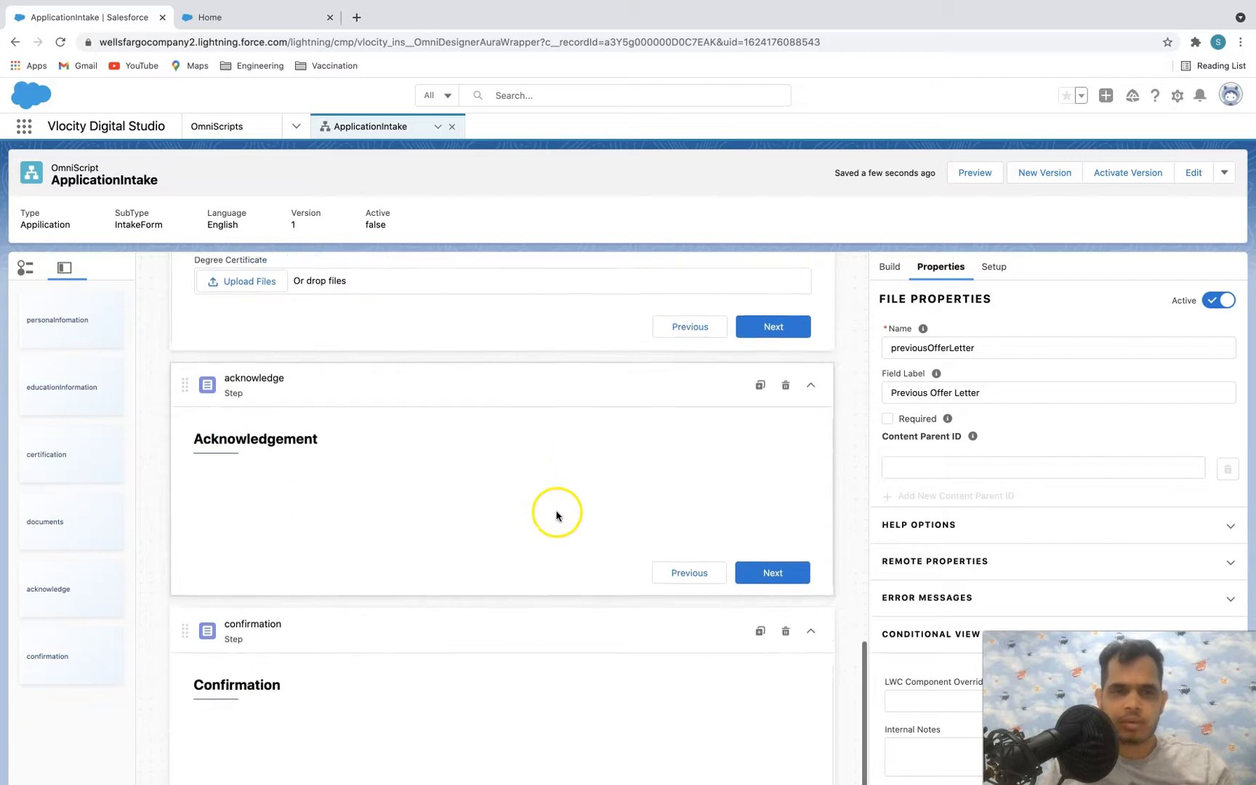
left_click(292, 391)
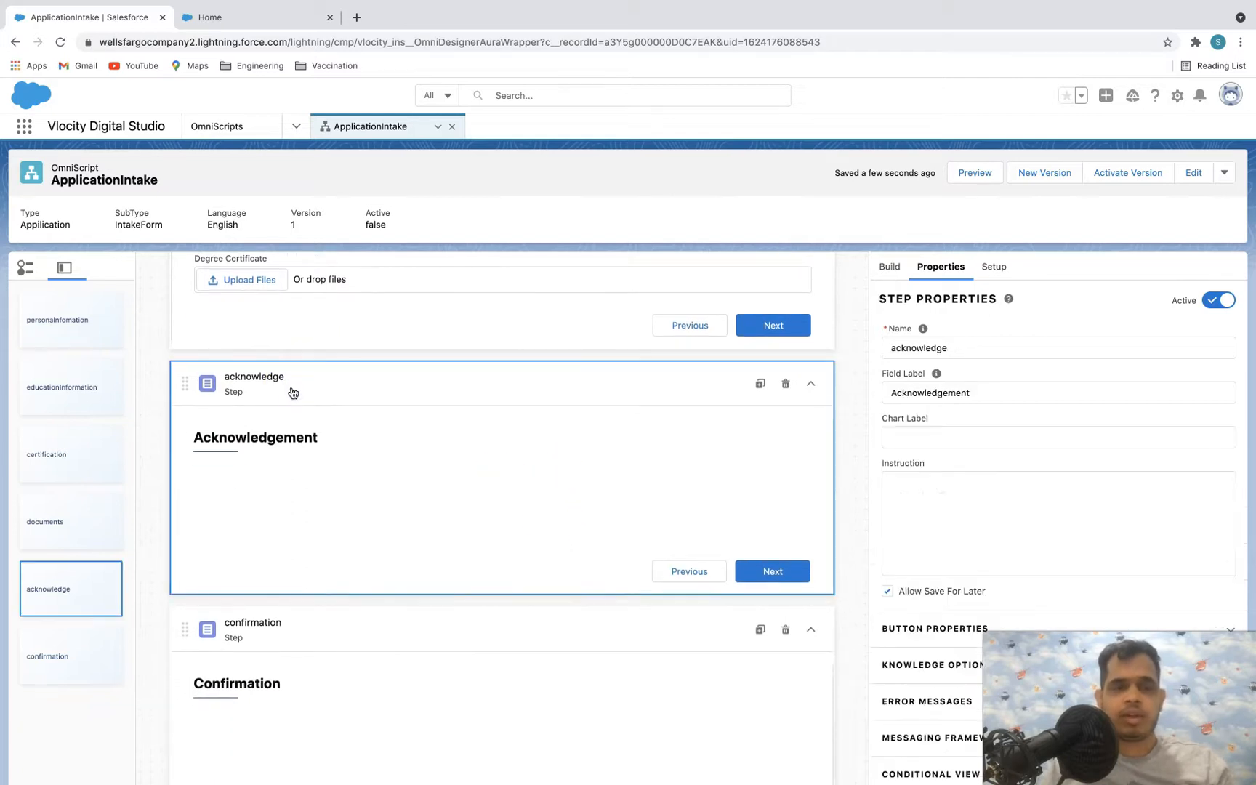
scroll(449, 449, "down", 1)
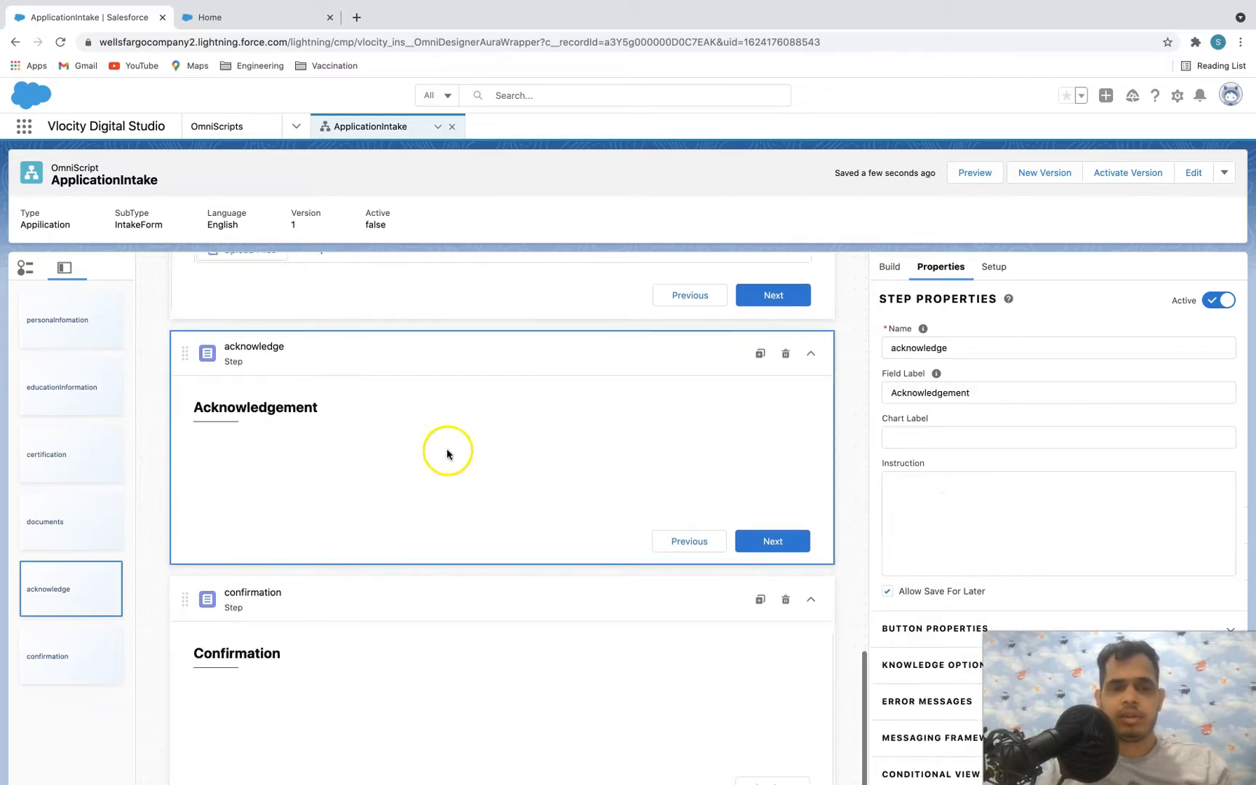
left_click(895, 270)
left_click(950, 300)
key("BackSpace")
key("BackSpace")
key("BackSpace")
key("BackSpace")
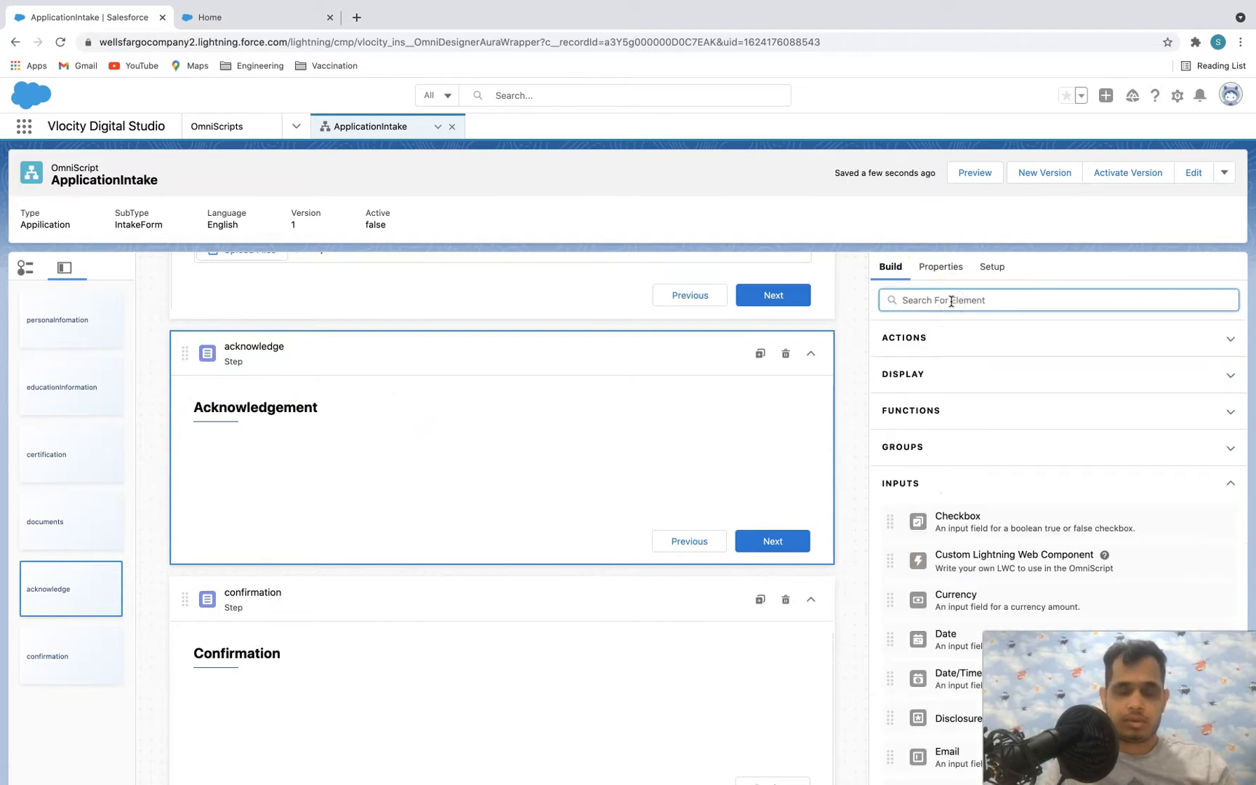
type("disc")
left_click_drag(948, 575, 720, 465)
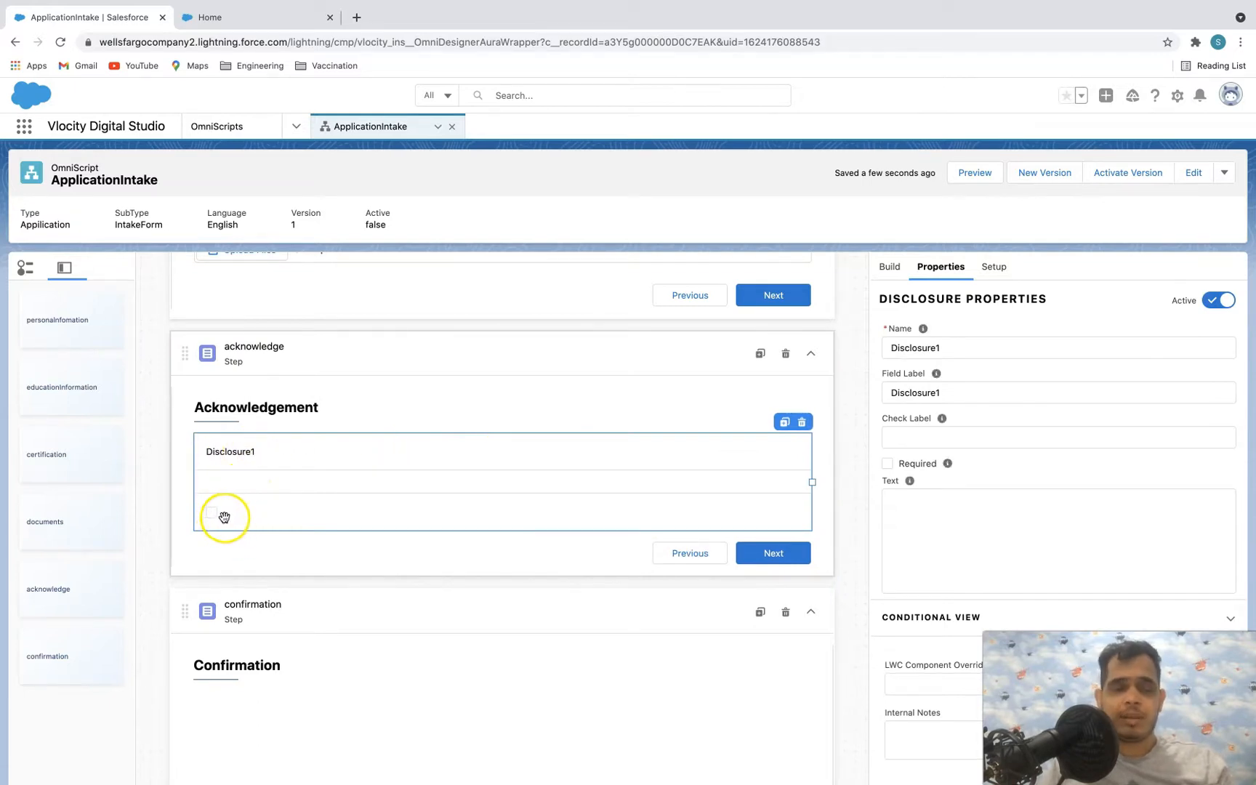
- Try to name the new disclosure acknowledge
left_click(971, 346)
key("ctrl+a")
key("BackSpace")
type("acknowledge")
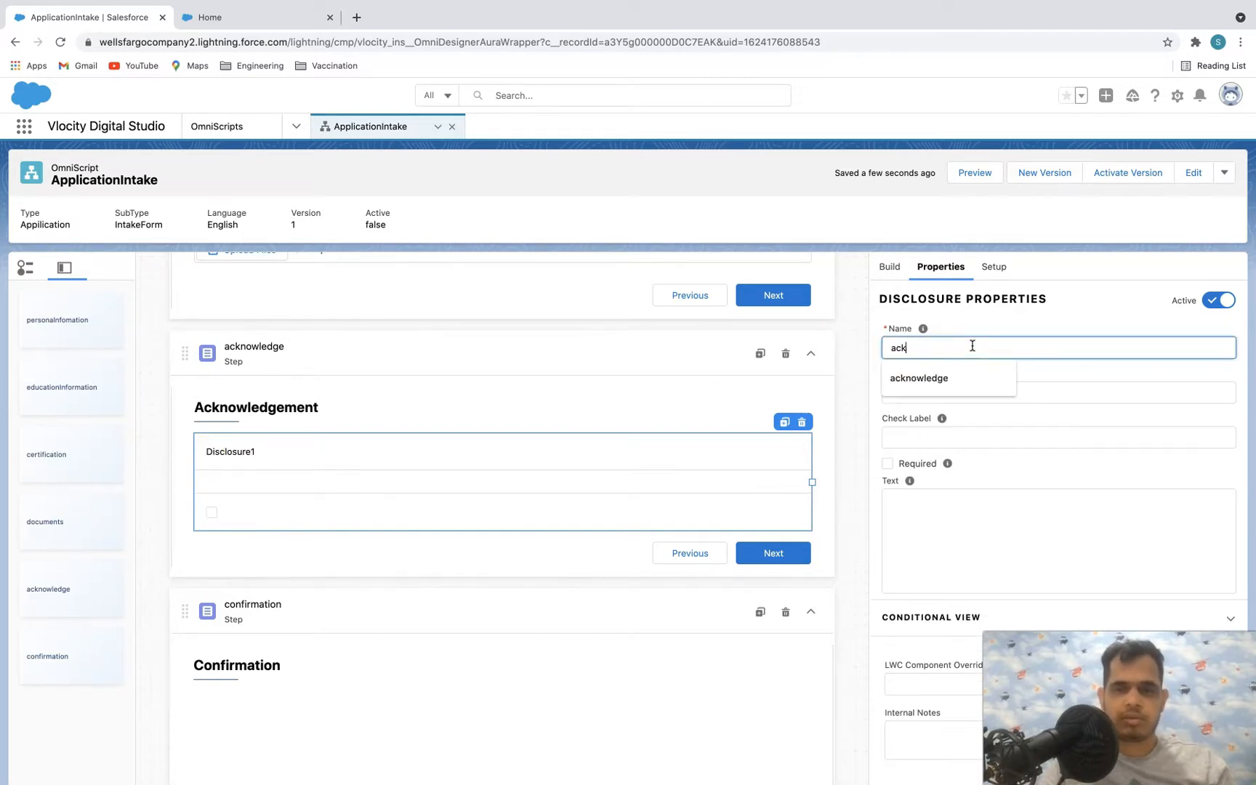
left_click(969, 375)
left_click(963, 401)
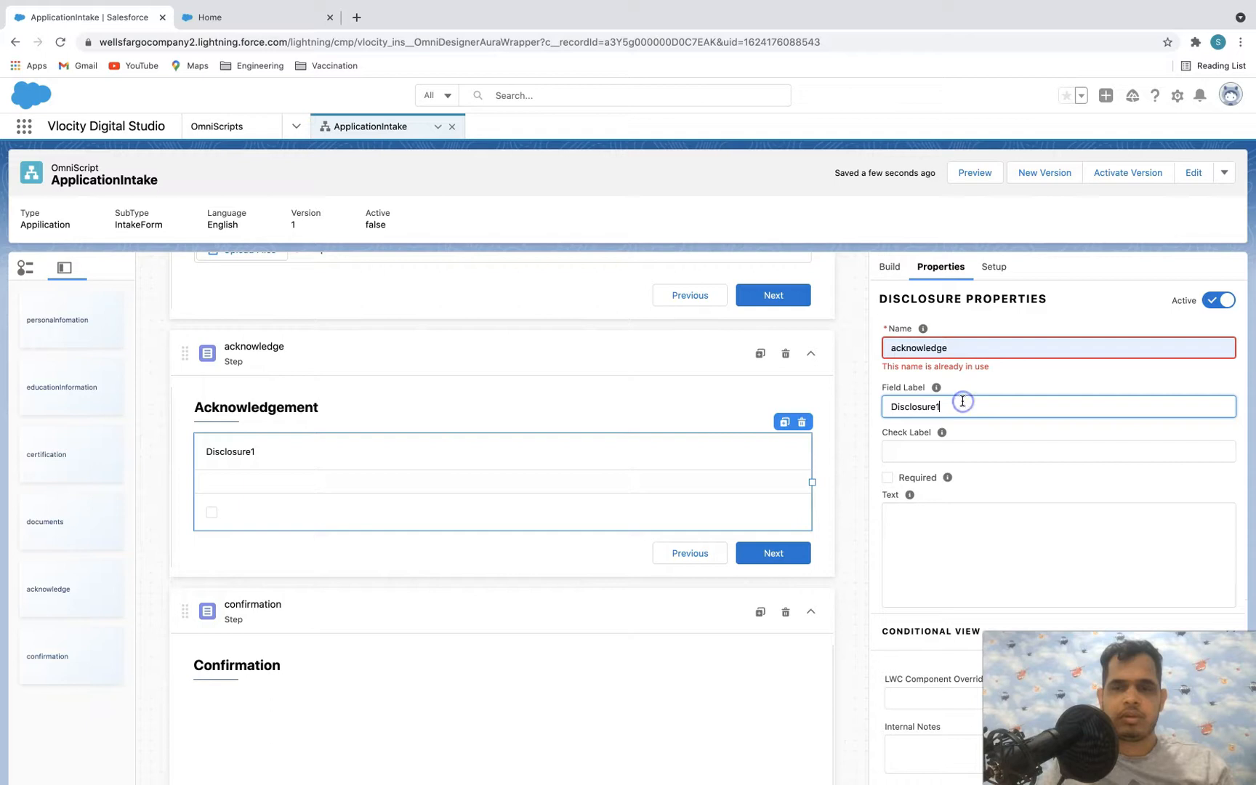
- Name the disclosure acknowledgement and set its field label to Acknowledgement
left_click(970, 346)
key("ctrl+a")
key("BackSpace")
type("a")
key("BackSpace")
type("ack")
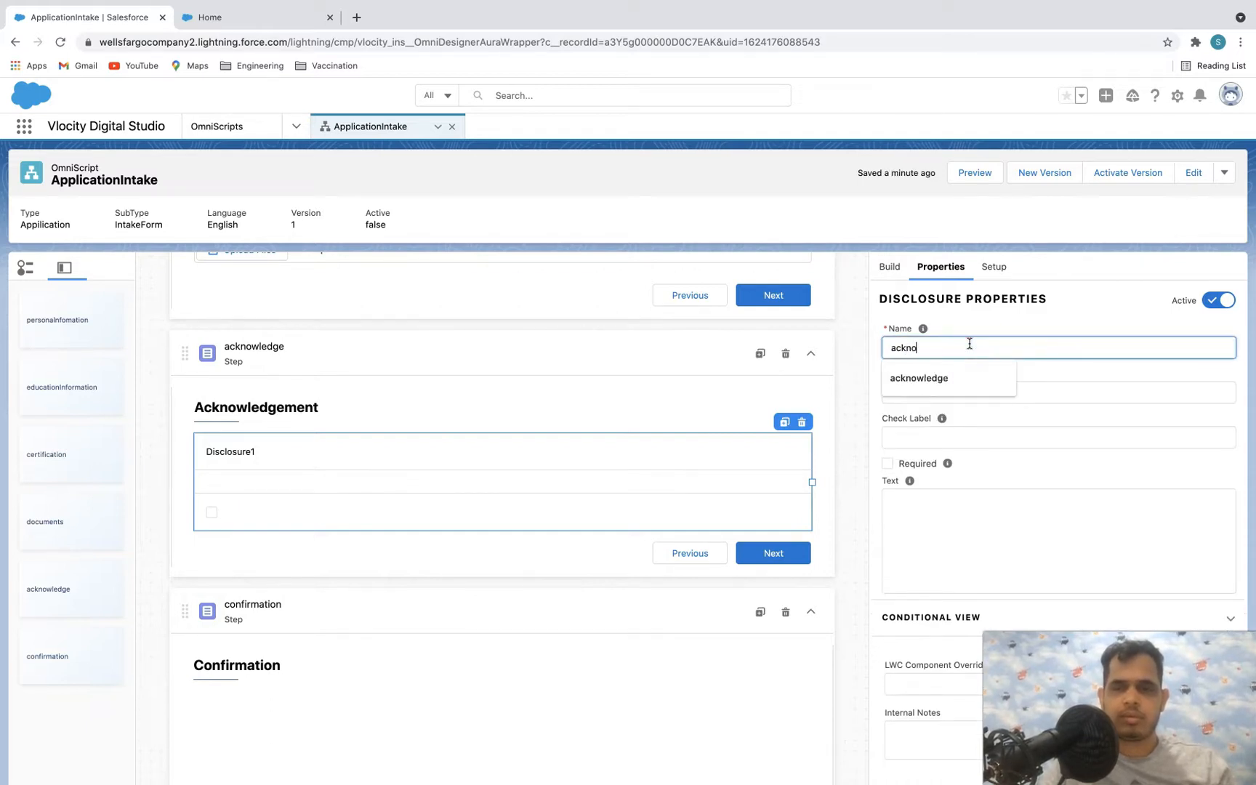
type("nowledgement")
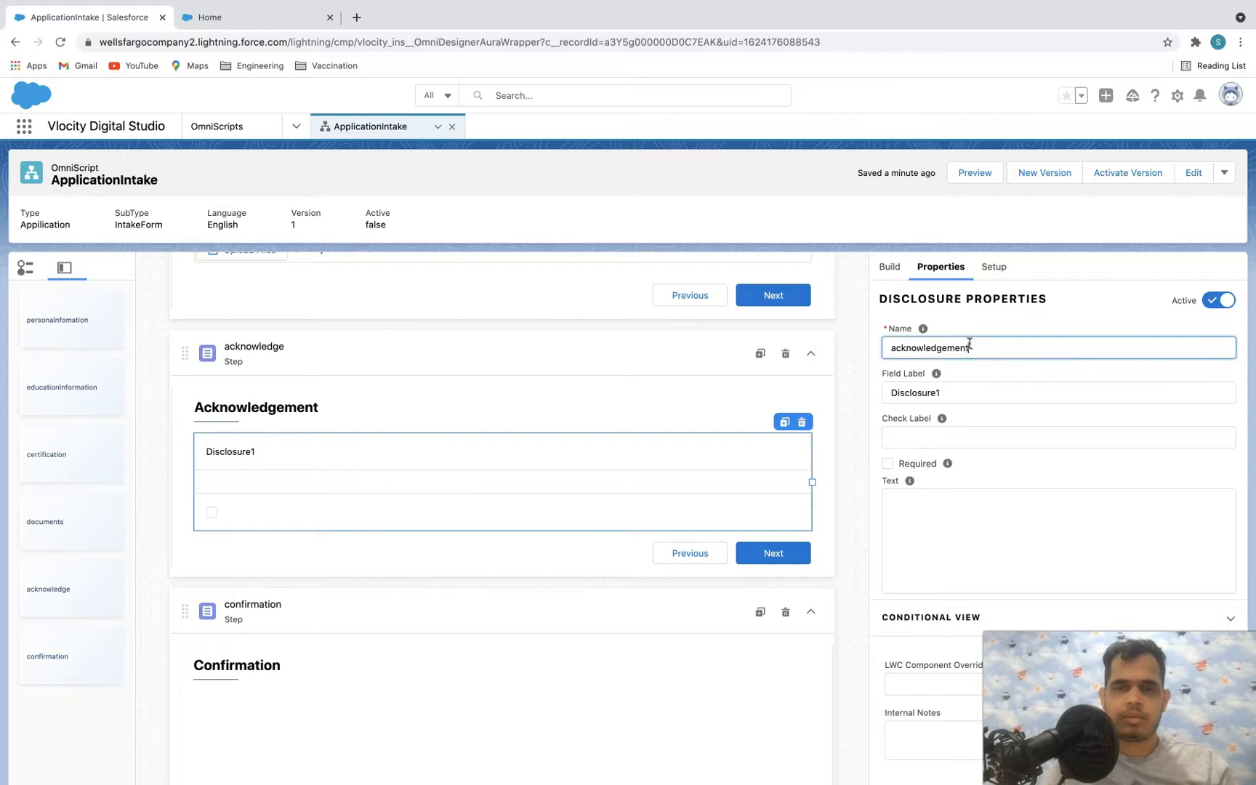
left_click(956, 393)
key("ctrl+a")
key("BackSpace")
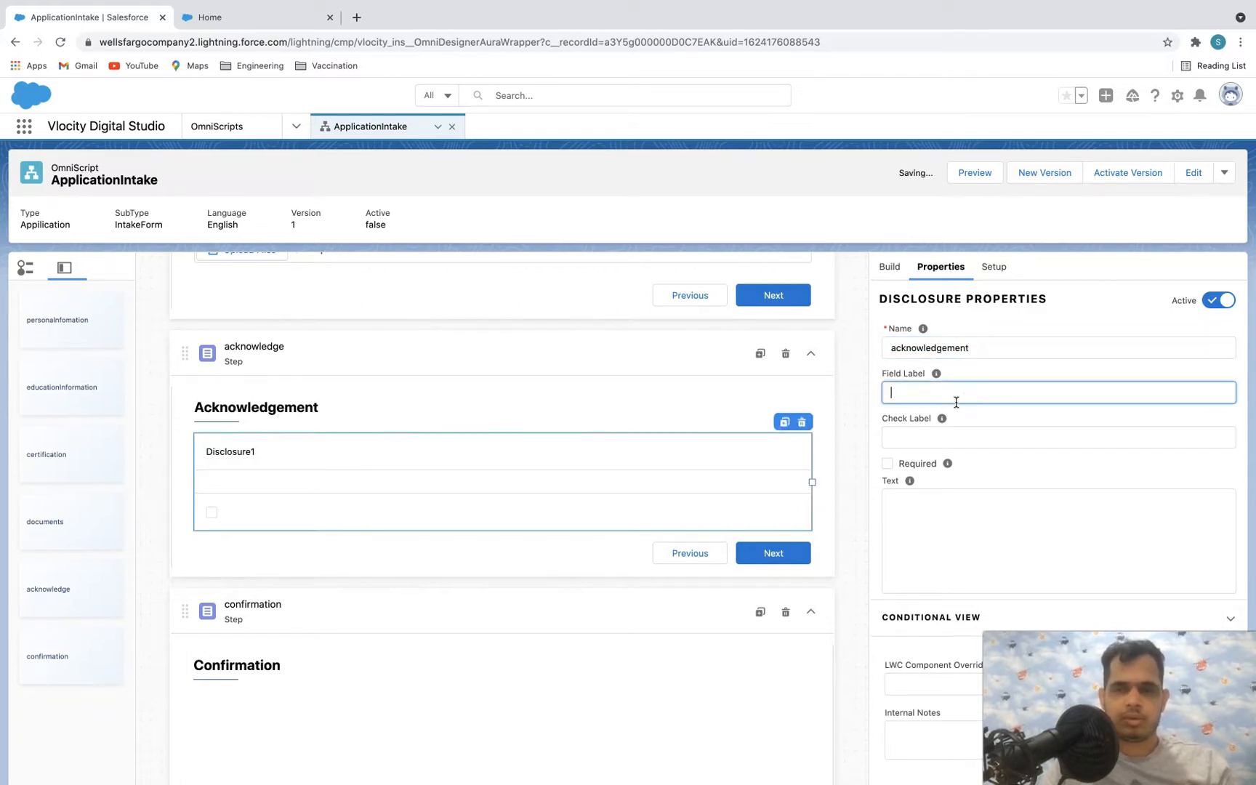
type("Ac")
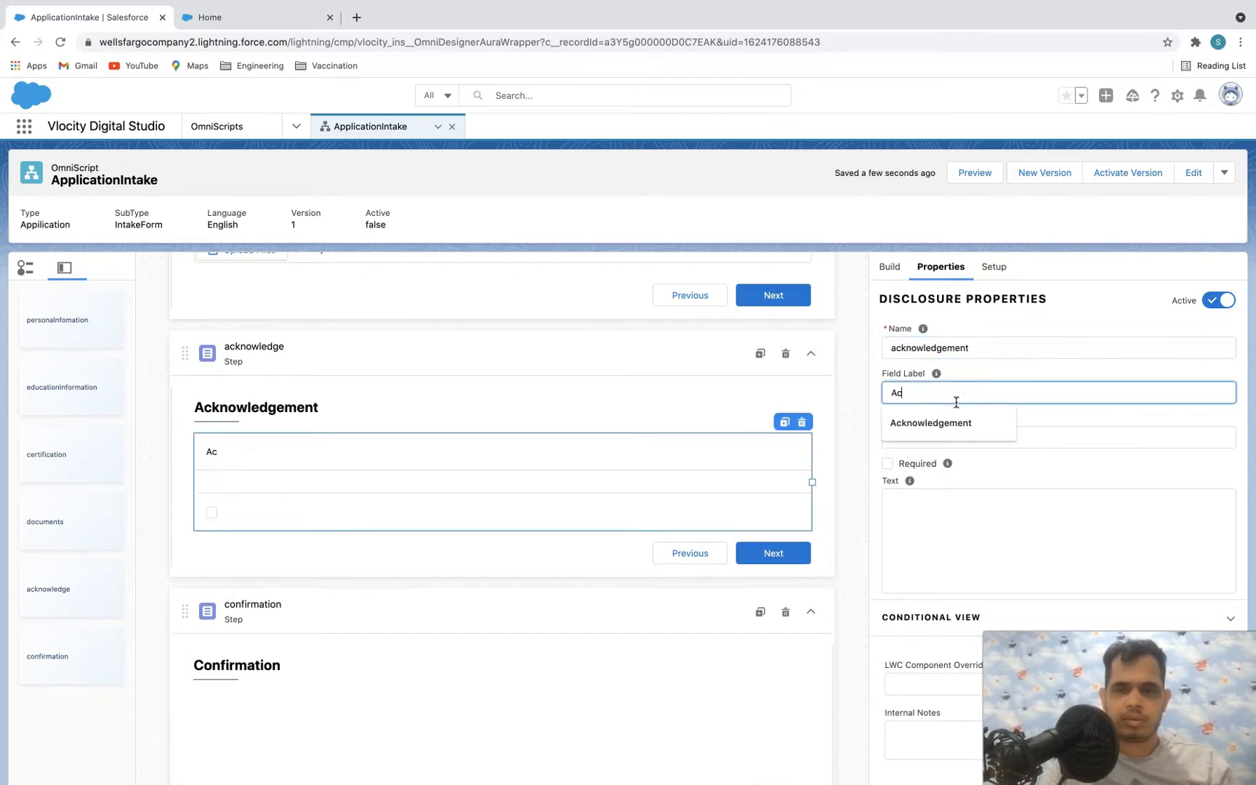
left_click(961, 422)
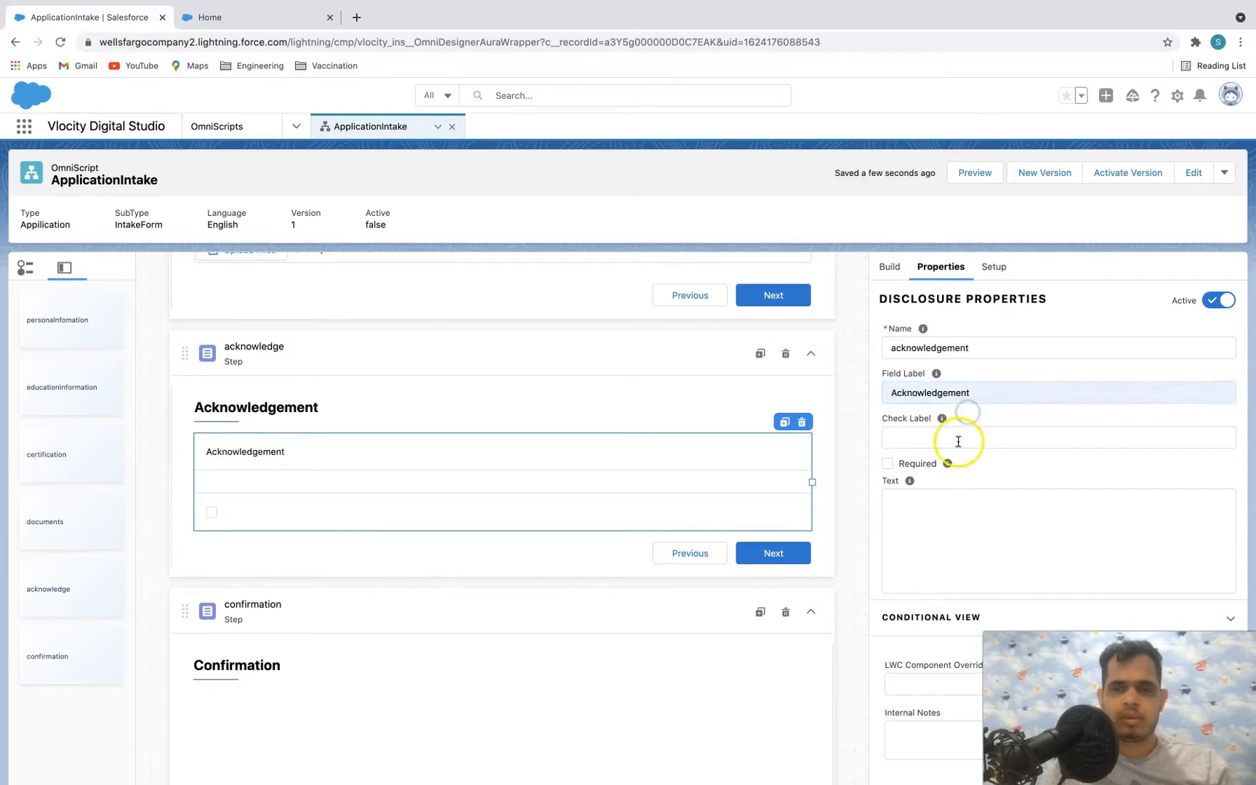
- Set the disclosure's text to "I Hereby declared that all the information provided by me are correct", copied from the sample form's Acknowledgement step
left_click(917, 508)
left_click(663, 428)
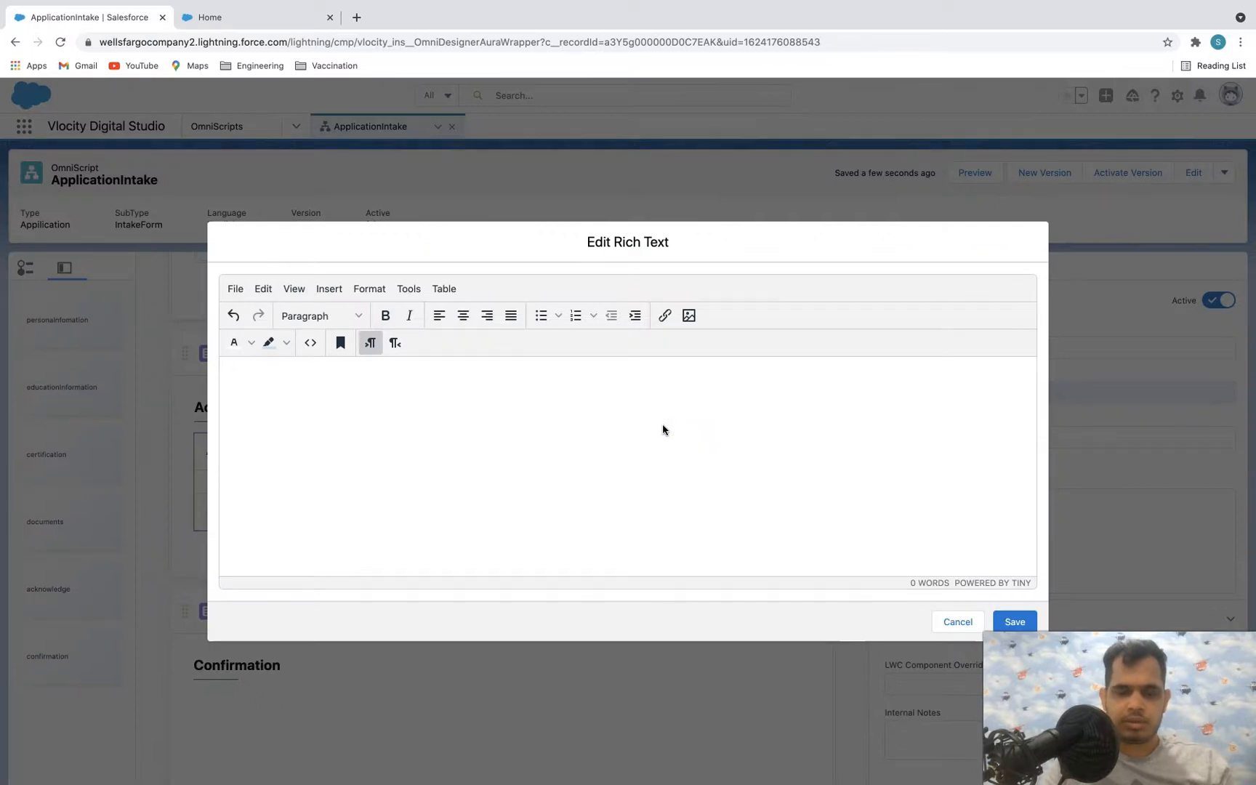
left_click(292, 13)
left_click(1071, 318)
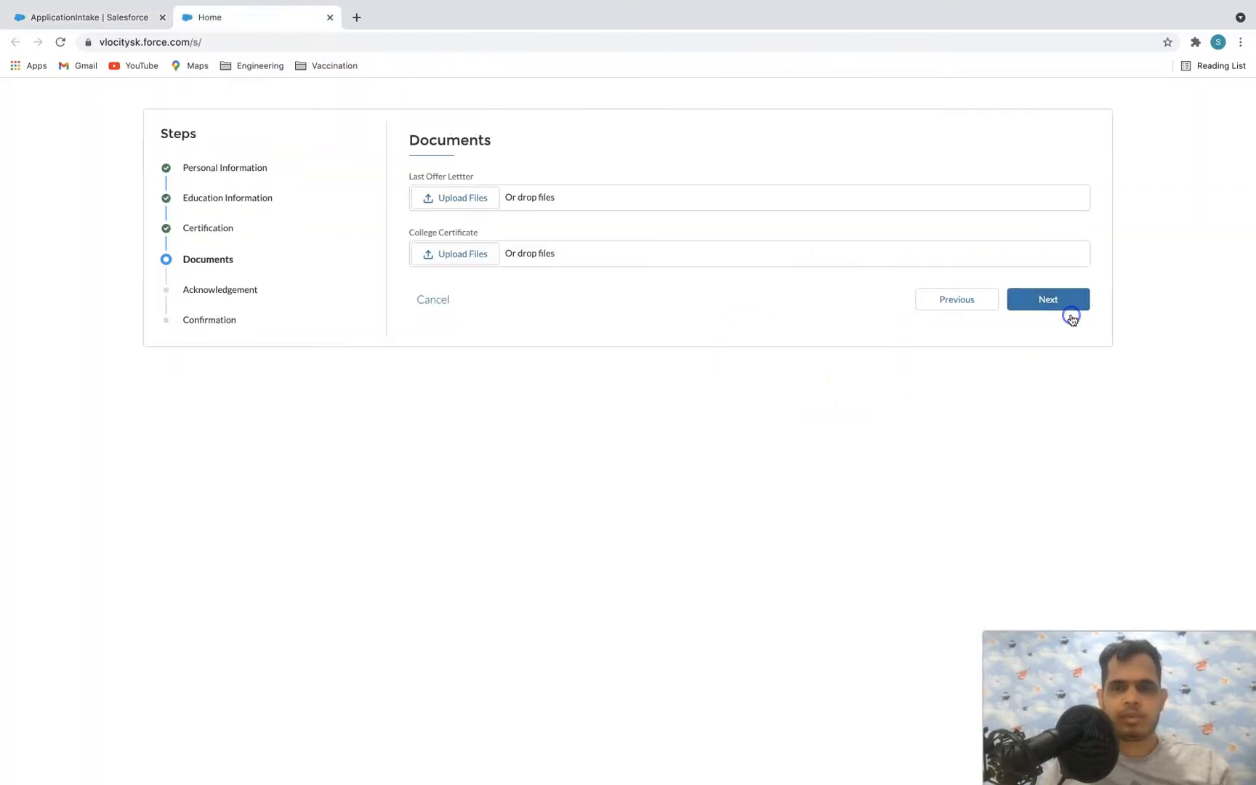
left_click(1072, 319)
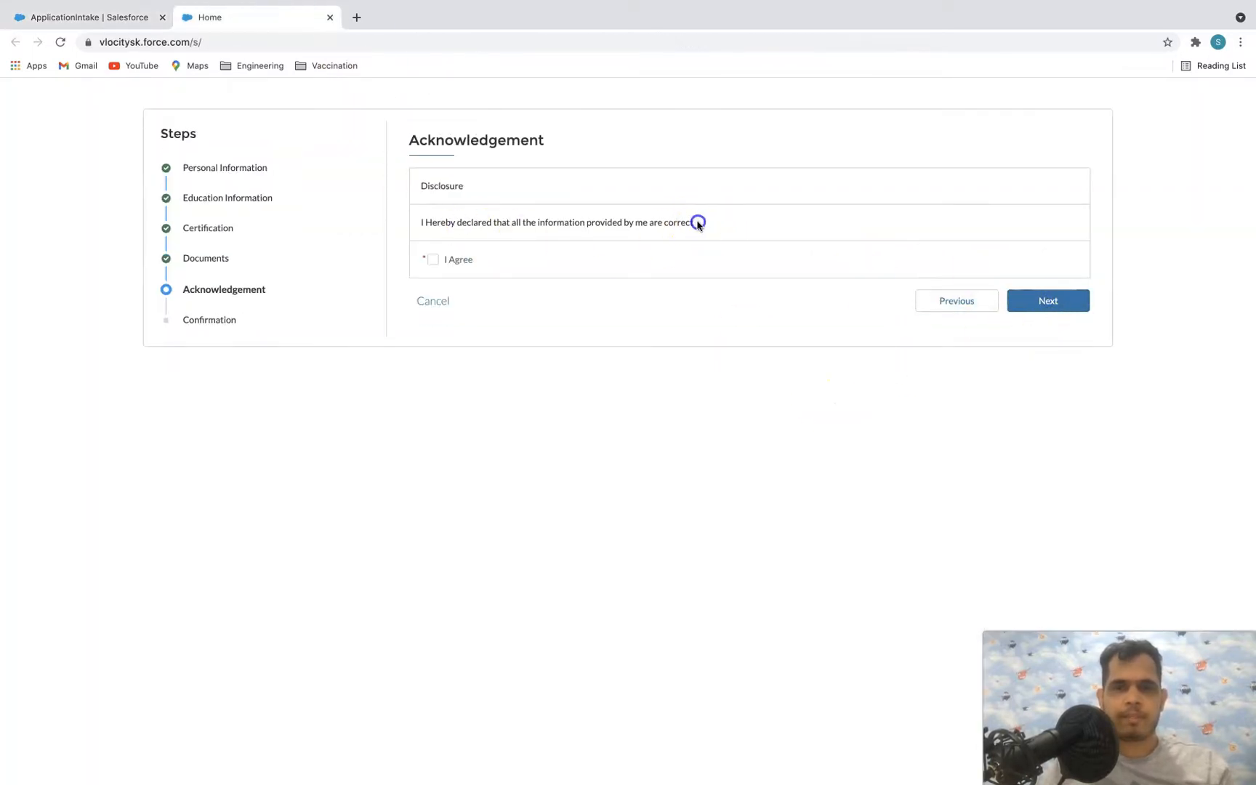
left_click_drag(698, 224, 415, 226)
key("ctrl+c")
left_click(82, 11)
left_click(425, 443)
key("ctrl+v")
left_click(1016, 620)
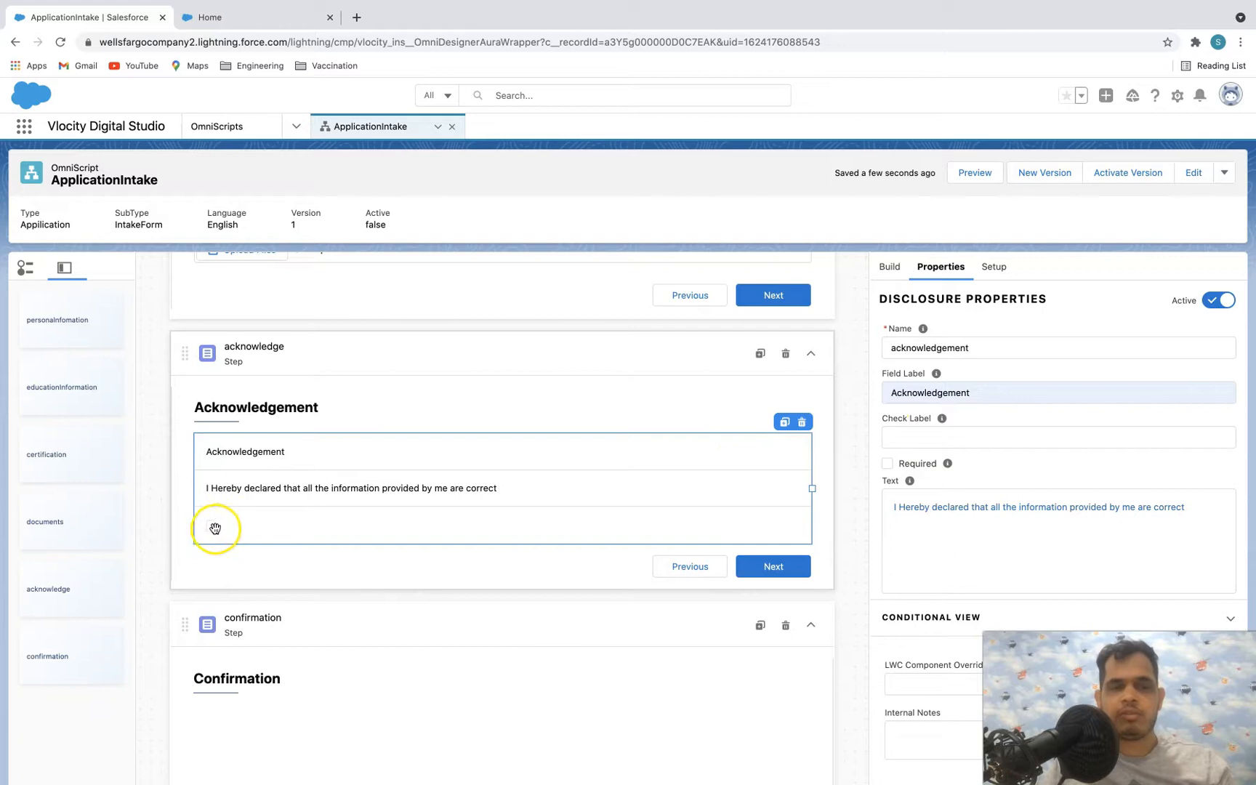
- Set the disclosure's check label to I Agree
left_click(955, 435)
type("I Agree")
left_click(1074, 471)
scroll(1076, 473, "down", 1)
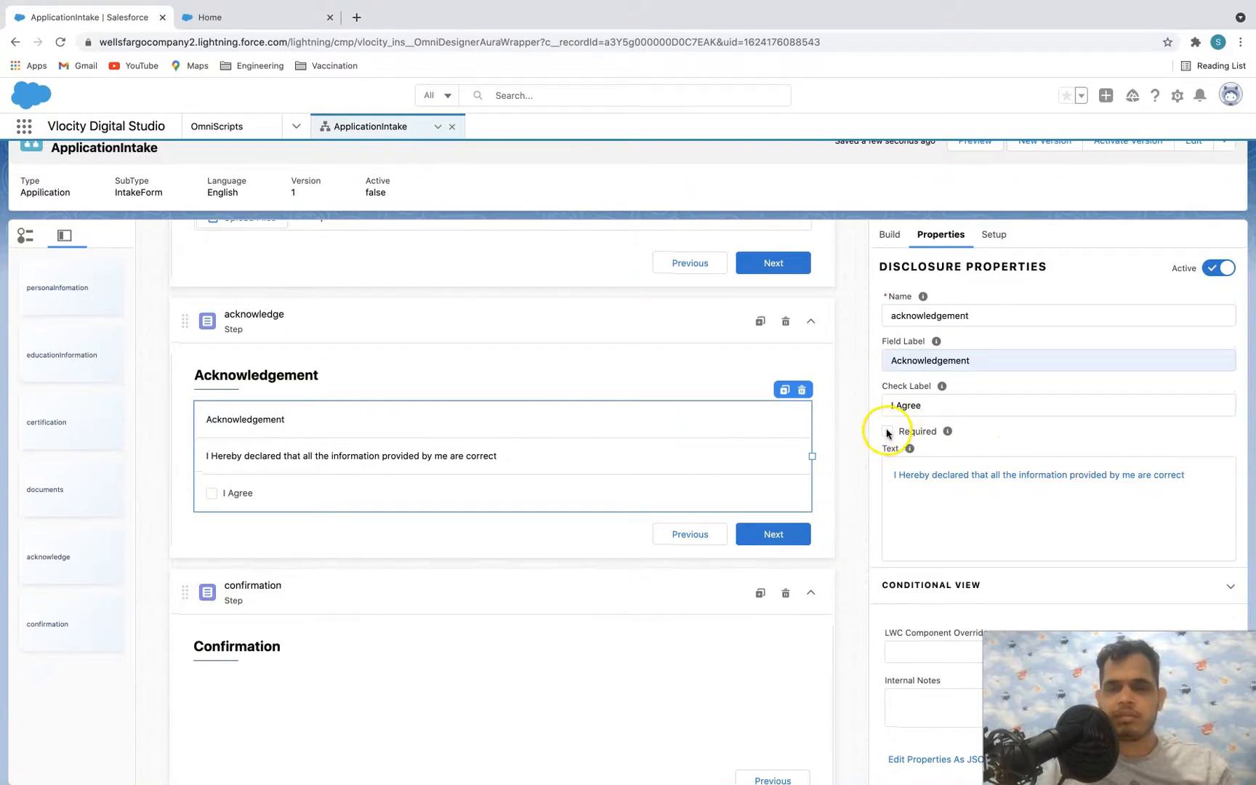
scroll(937, 405, "up", 1)
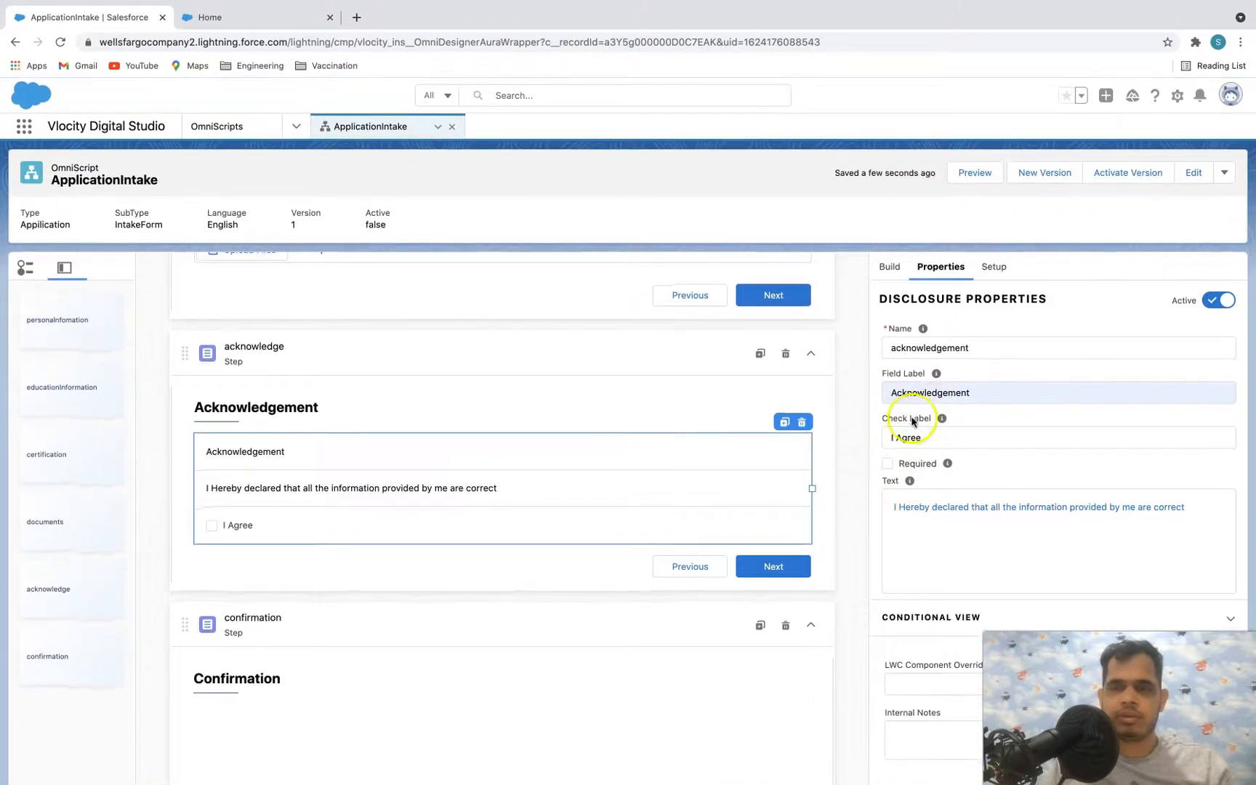
scroll(953, 350, "down", 1)
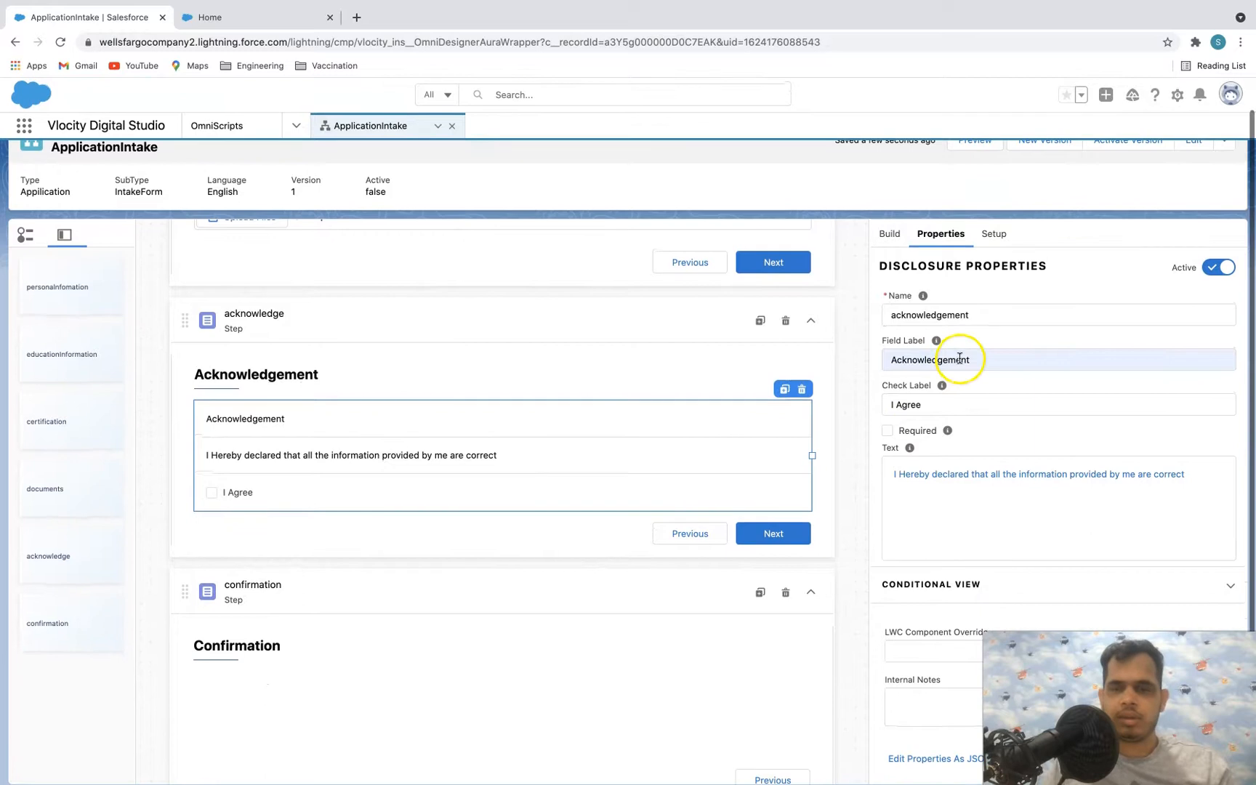
scroll(873, 353, "up", 1)
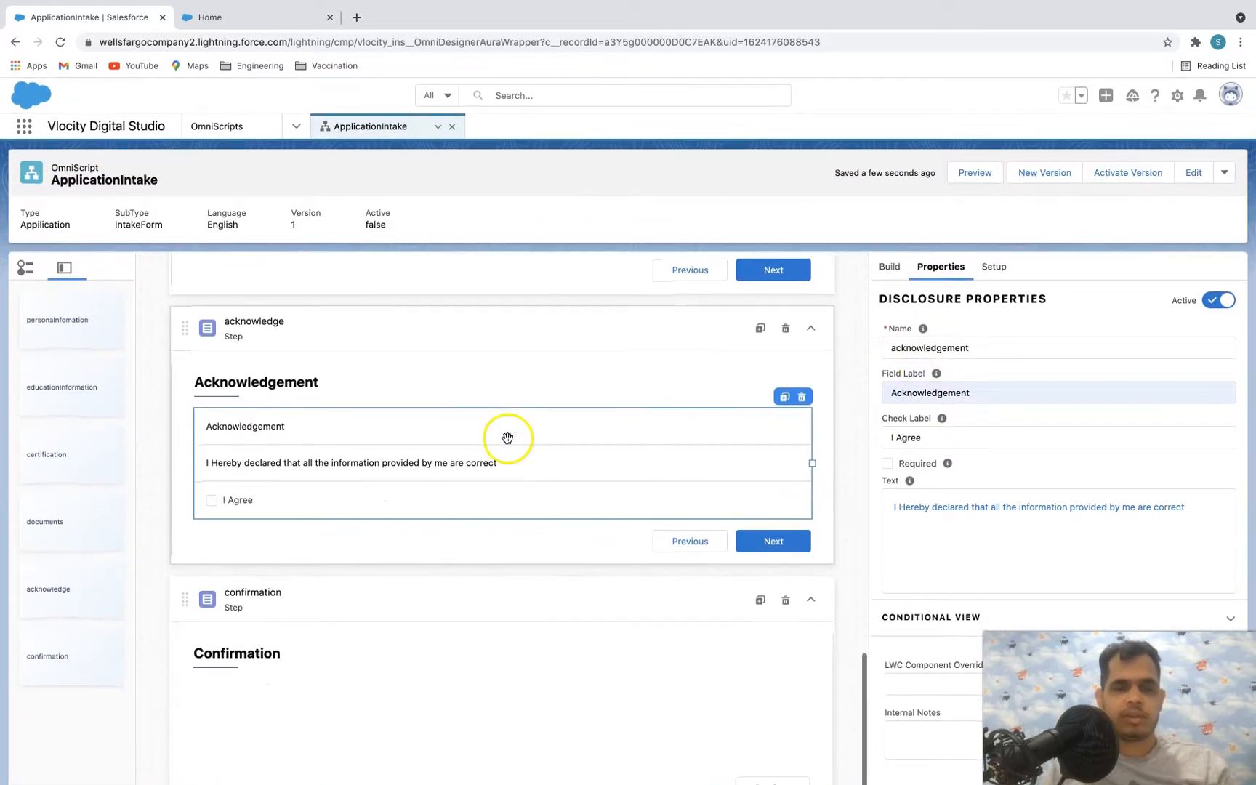
scroll(472, 593, "down", 1)
left_click(443, 622)
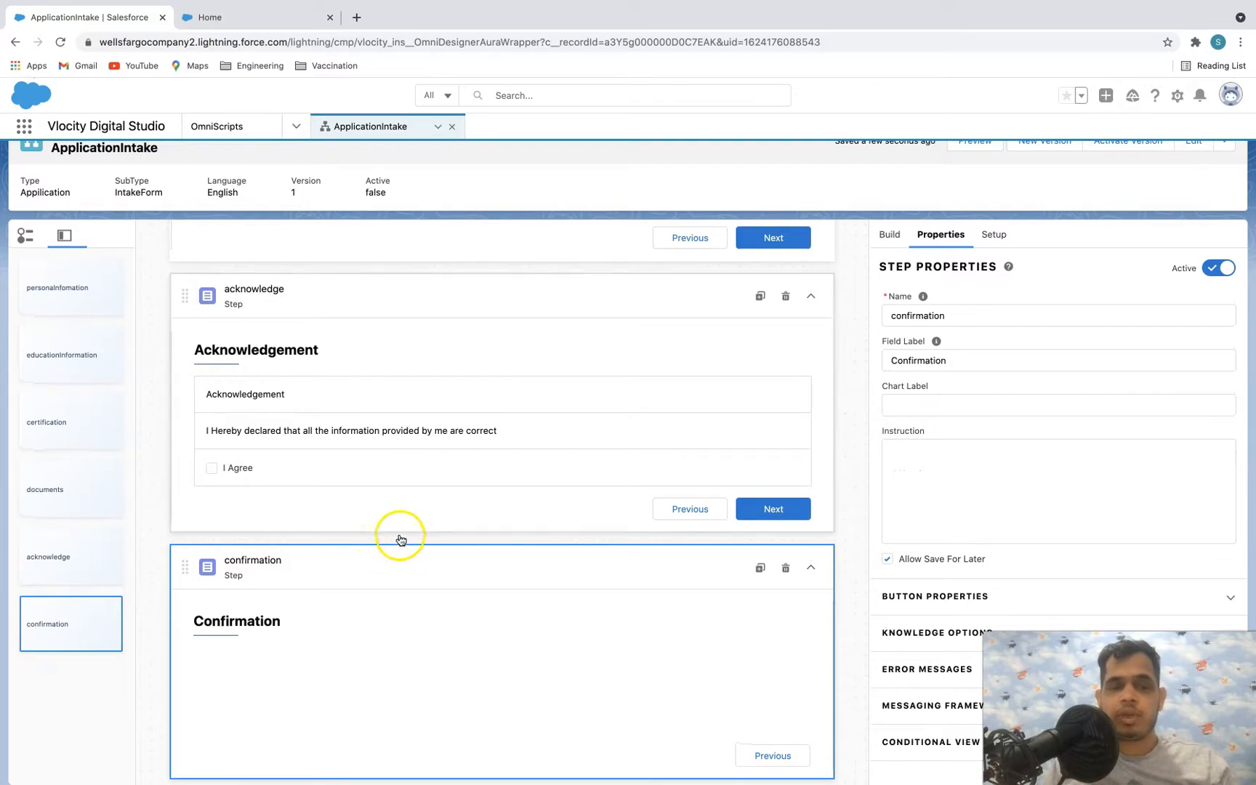
left_click(362, 394)
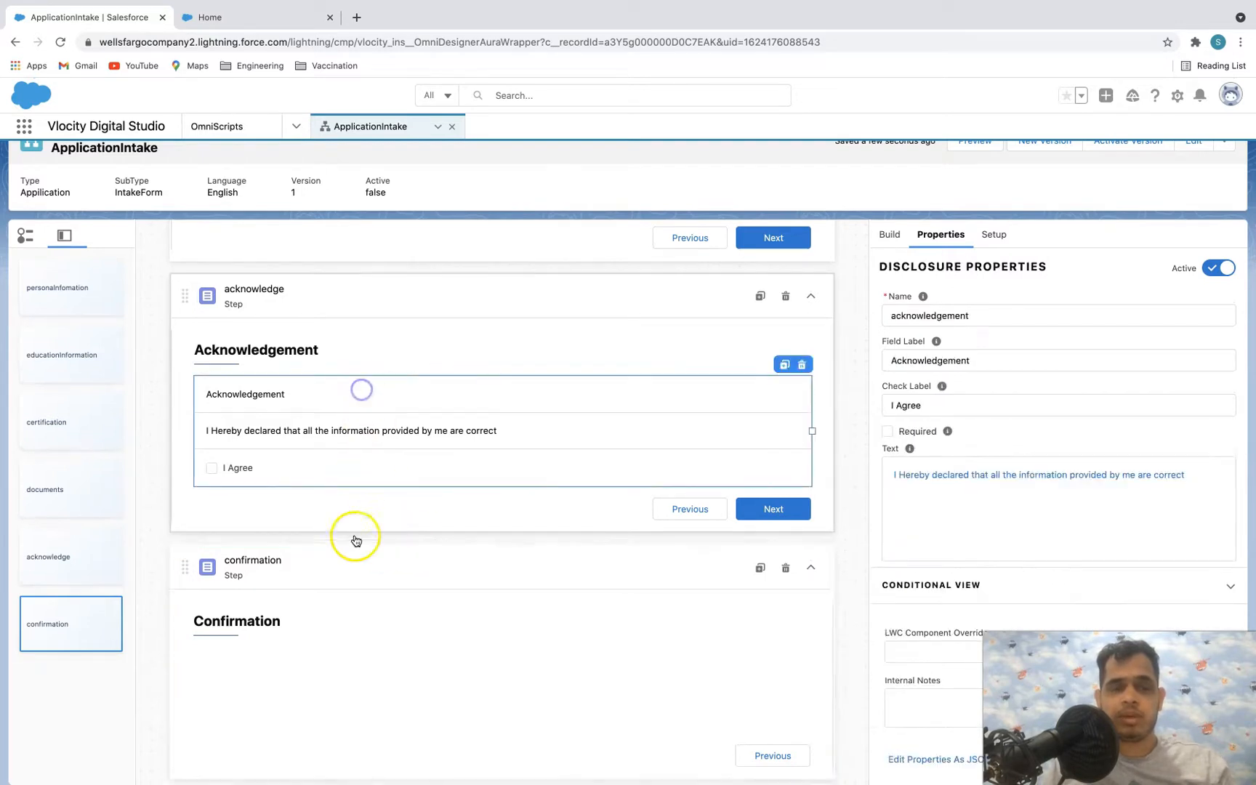
- Add a Text Block to the Confirmation step with the text "Your application is submitted sucessfully"
left_click(358, 608)
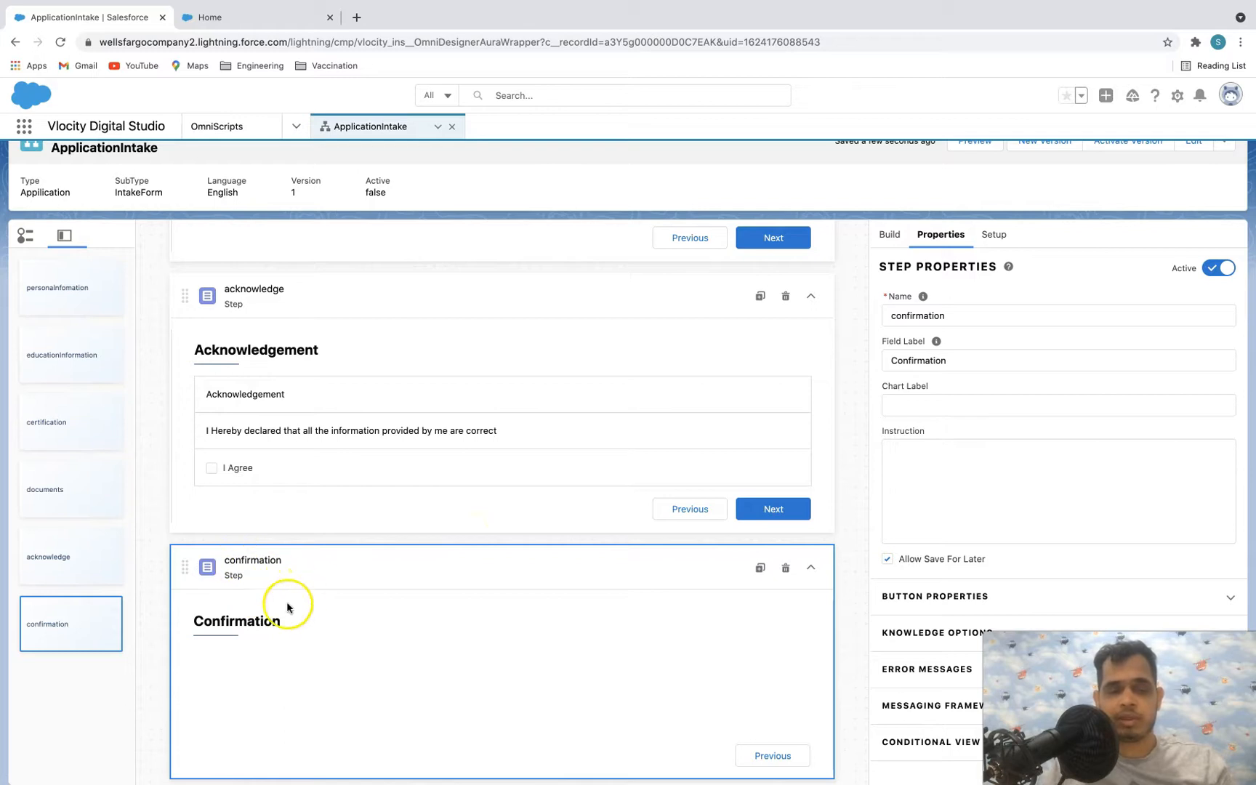
scroll(1038, 471, "up", 1)
left_click(890, 268)
left_click(942, 299)
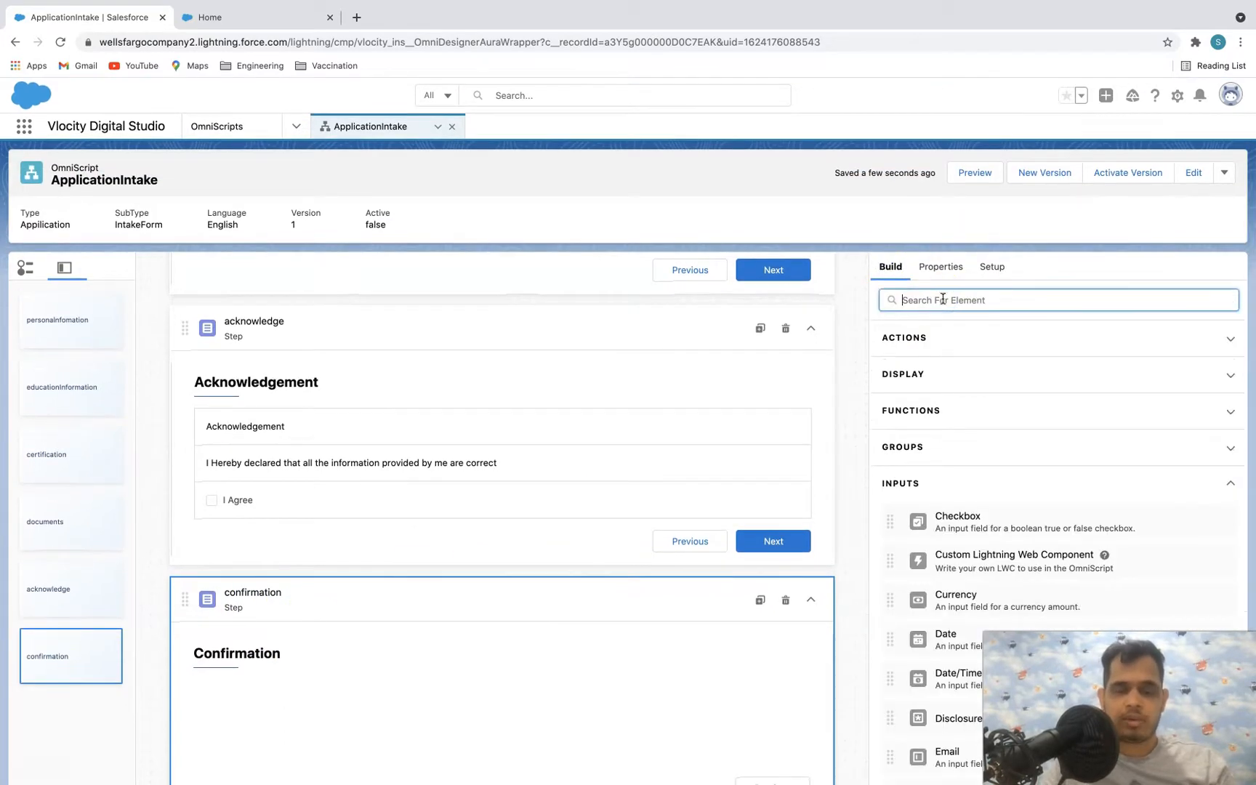
type("text")
left_click_drag(1011, 437, 520, 712)
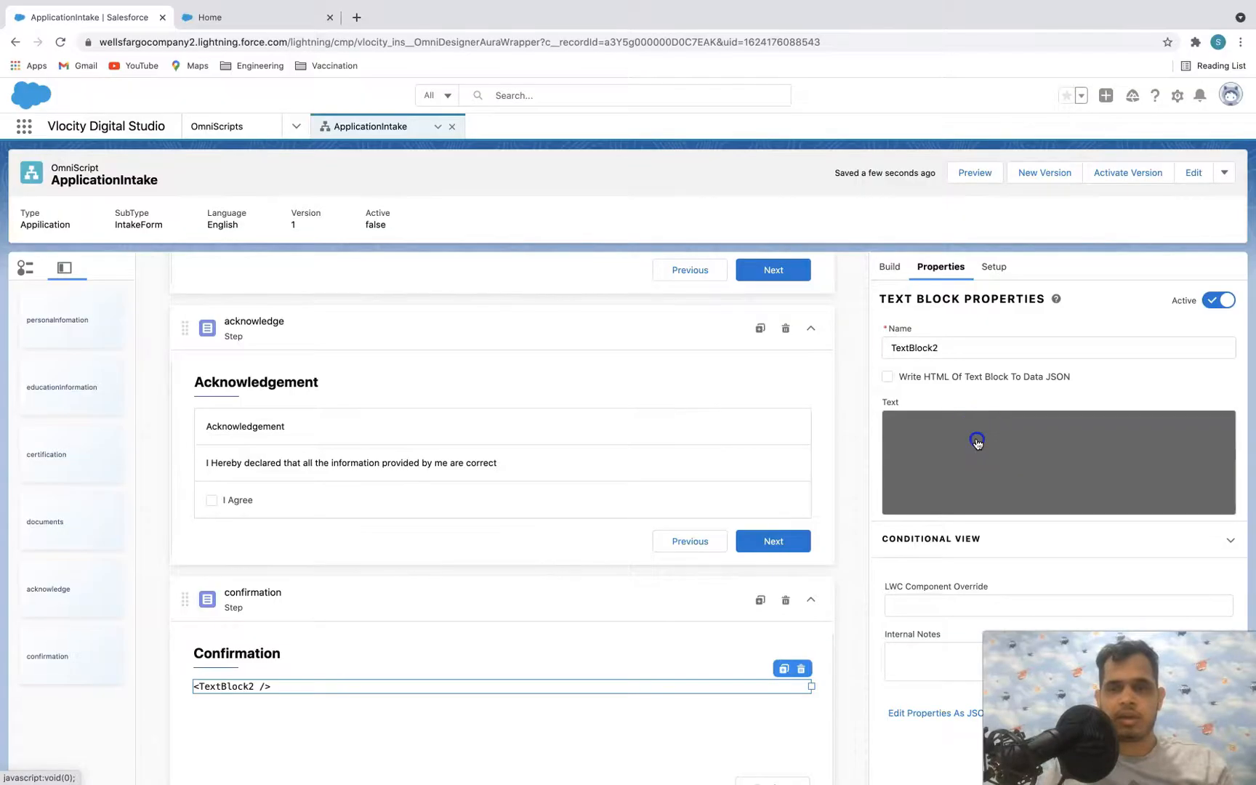
left_click(978, 442)
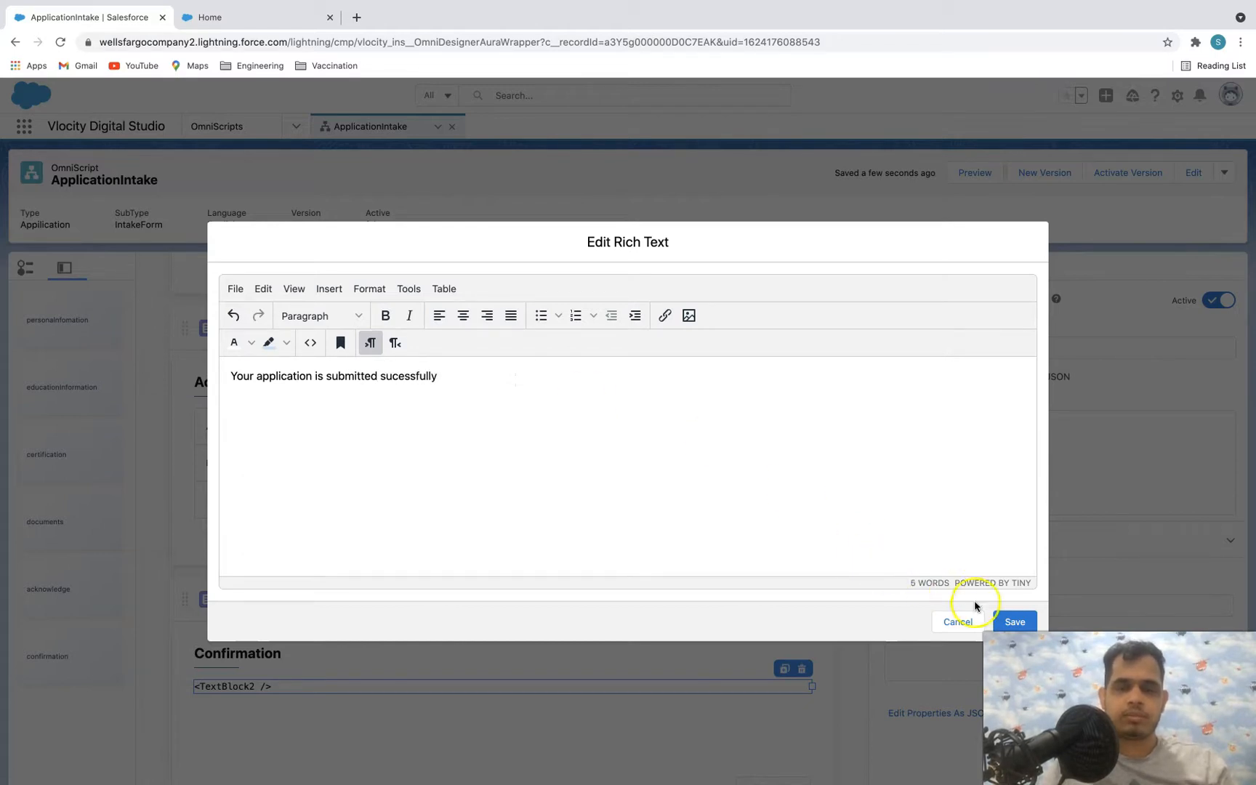
left_click(1015, 621)
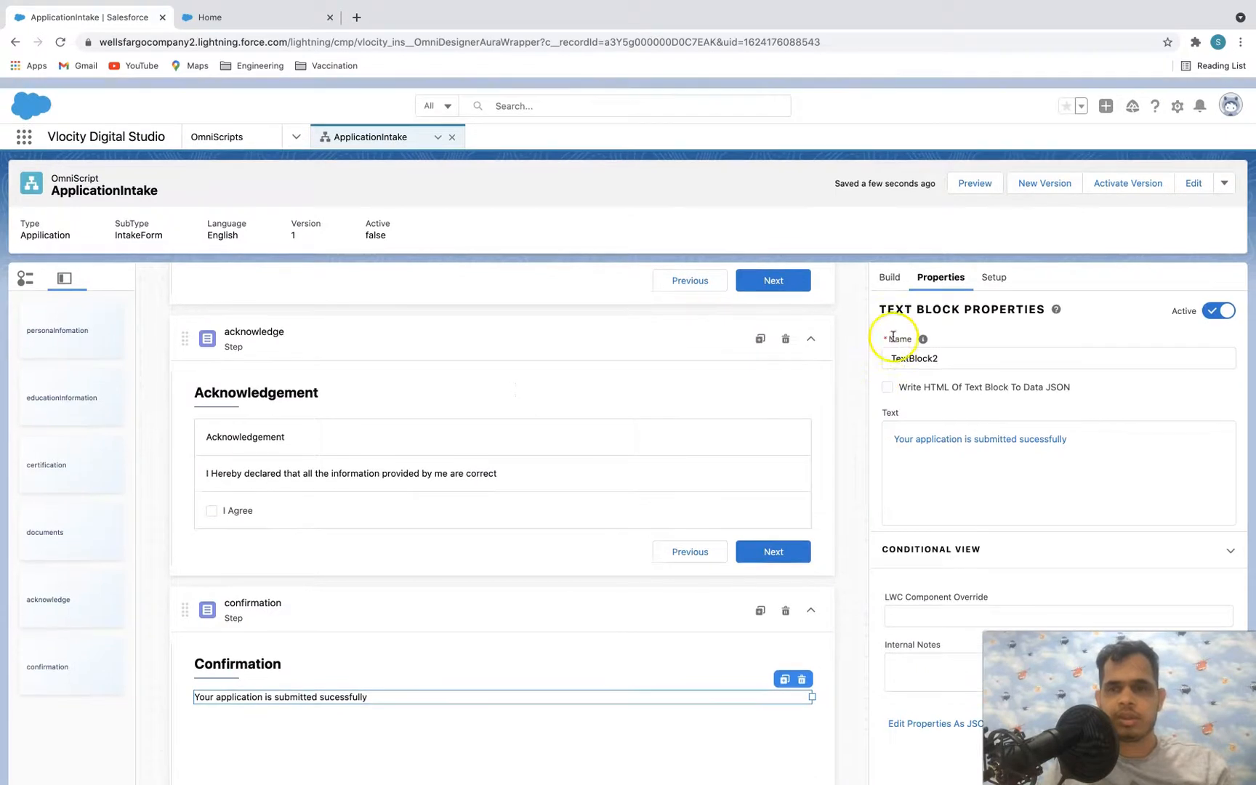
- Preview the OmniScript and check its Personal Information and Education Information steps, including the form for a new degree
left_click(975, 173)
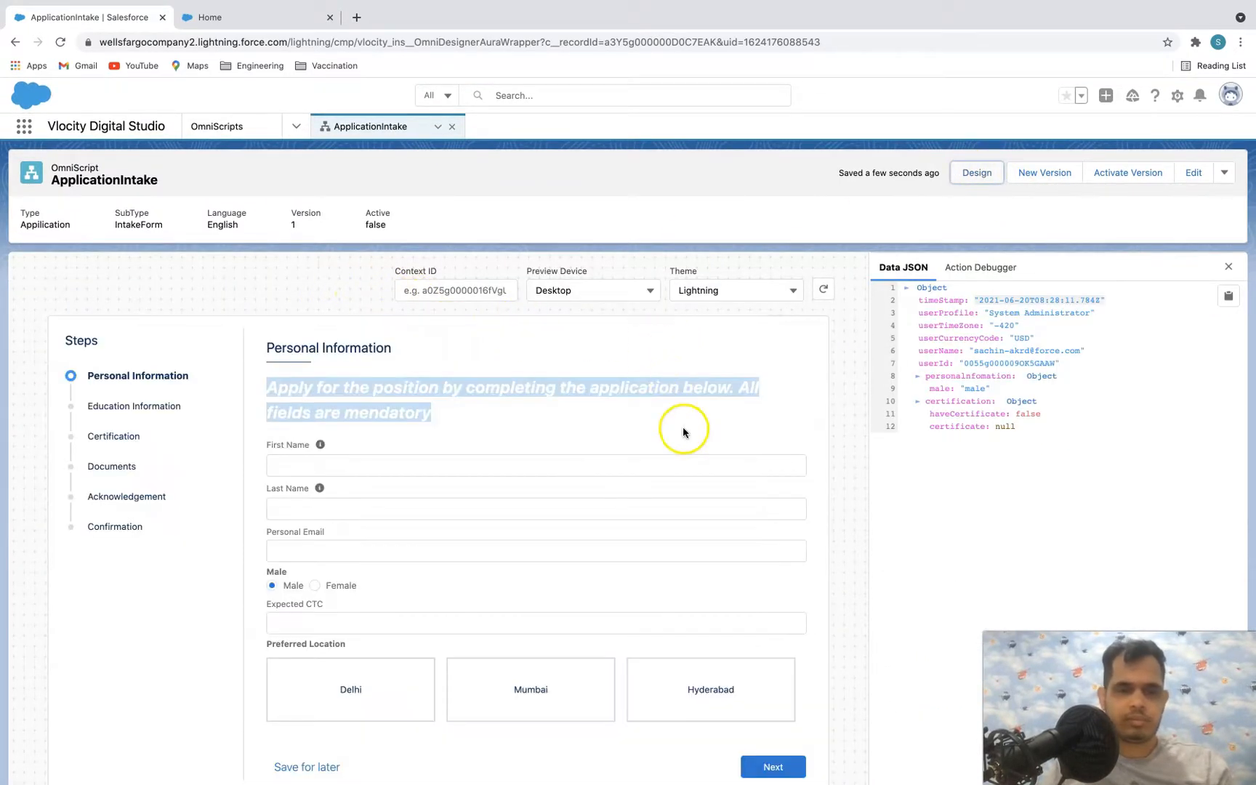
scroll(684, 432, "down", 2)
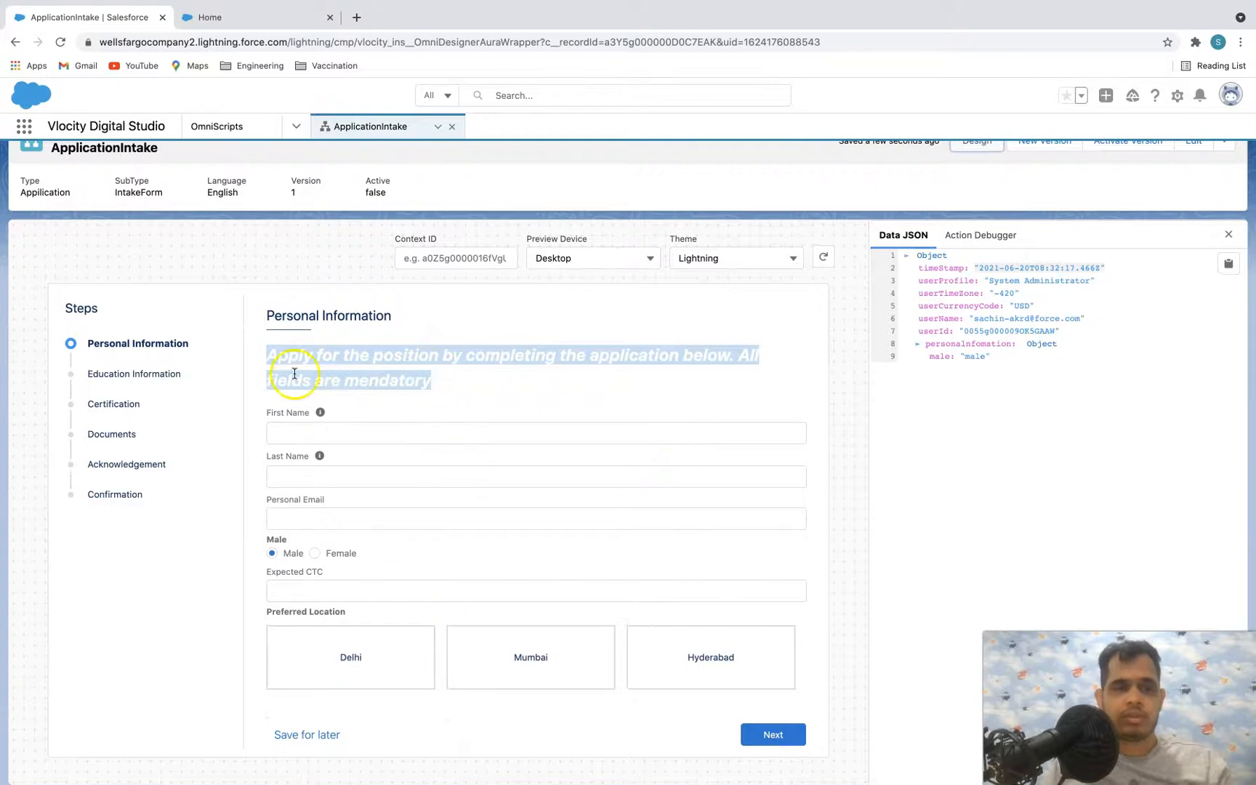
left_click(771, 735)
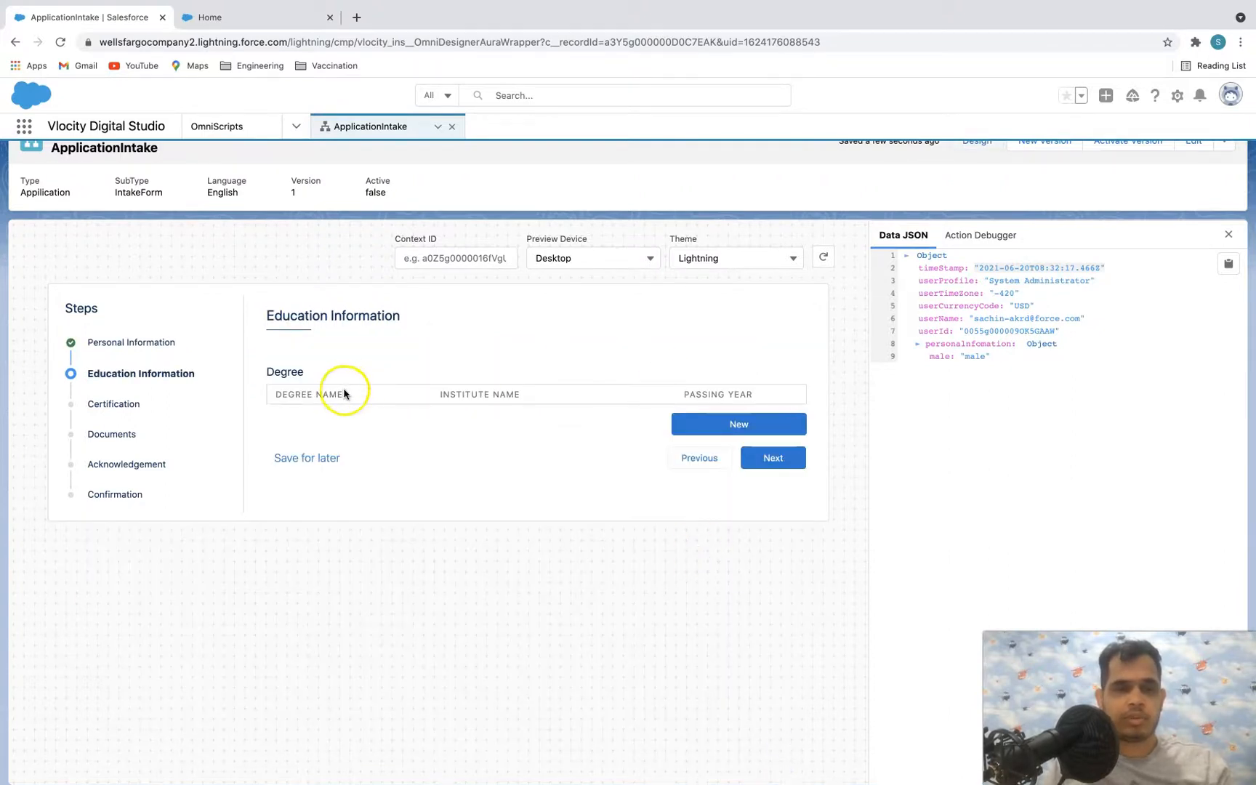
left_click(702, 423)
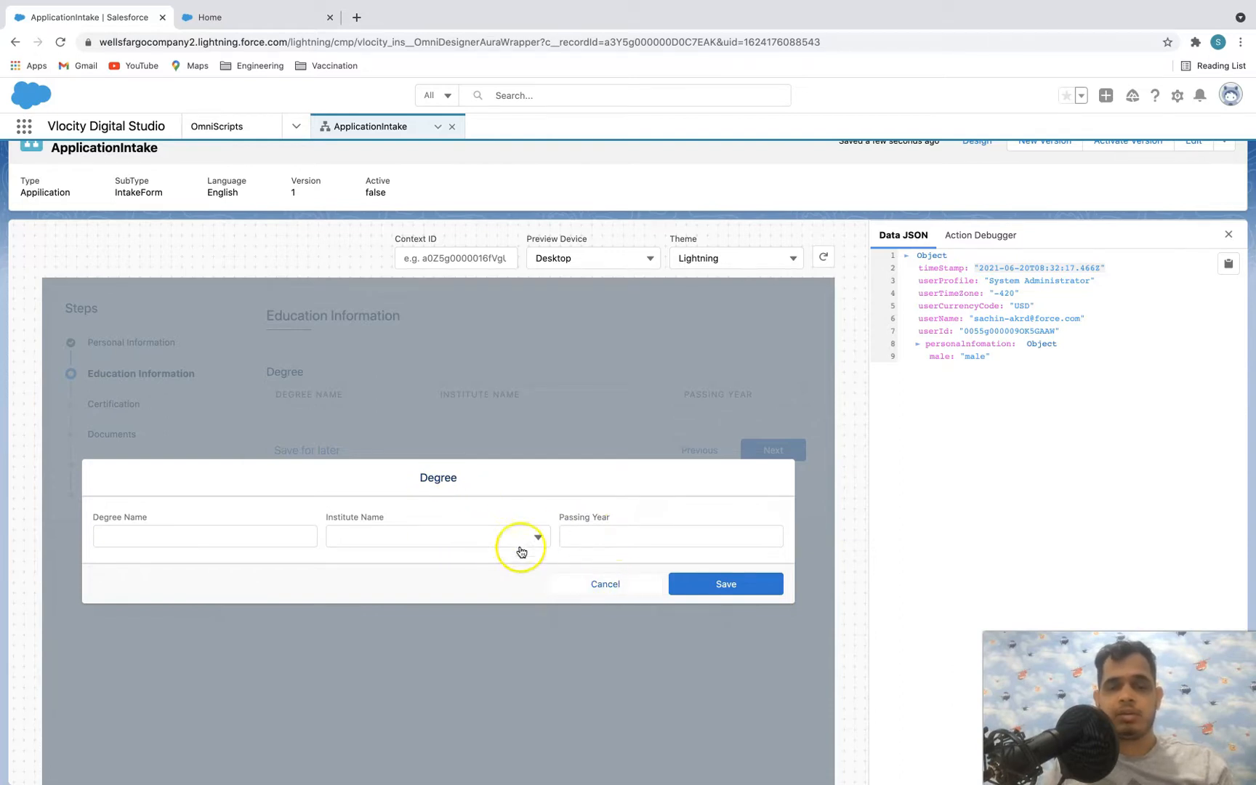
left_click(609, 585)
- Check the preview from Certification through Confirmation, ticking the certificate question and I Agree, and return to the design view
left_click(773, 459)
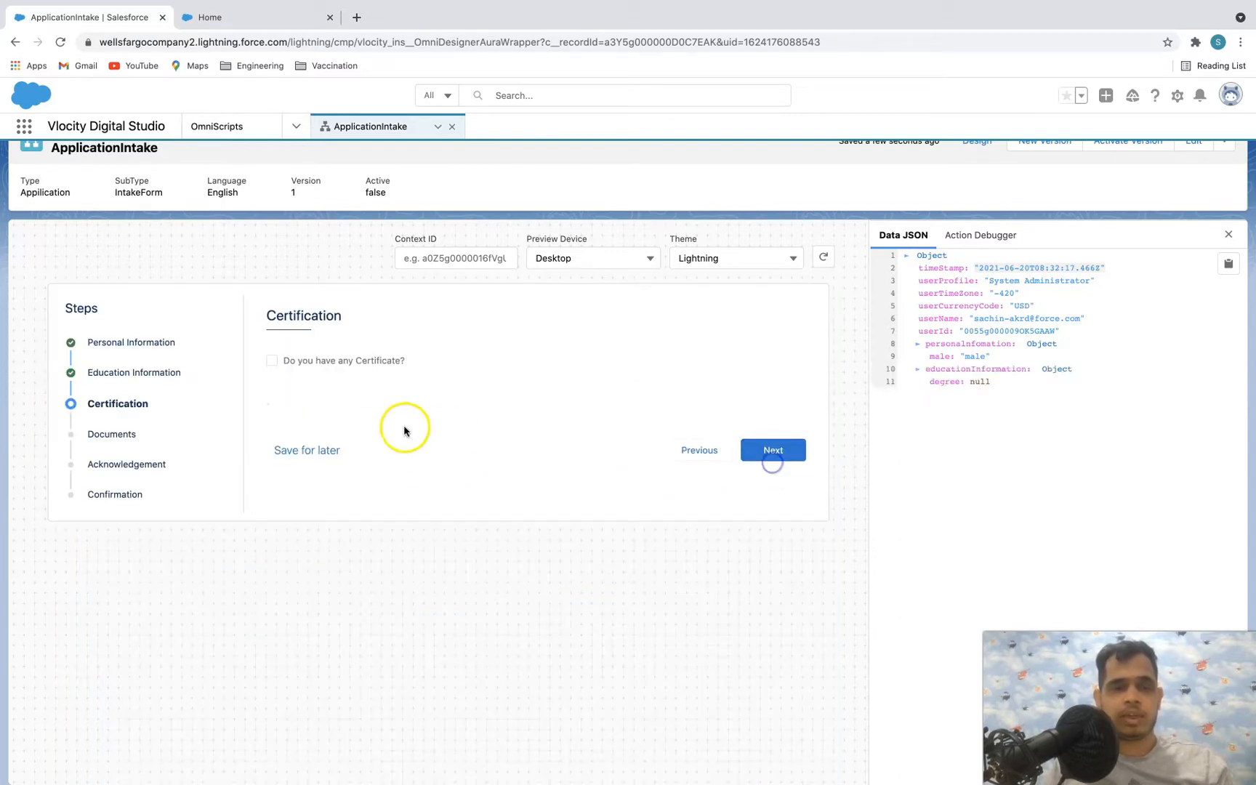
left_click(356, 361)
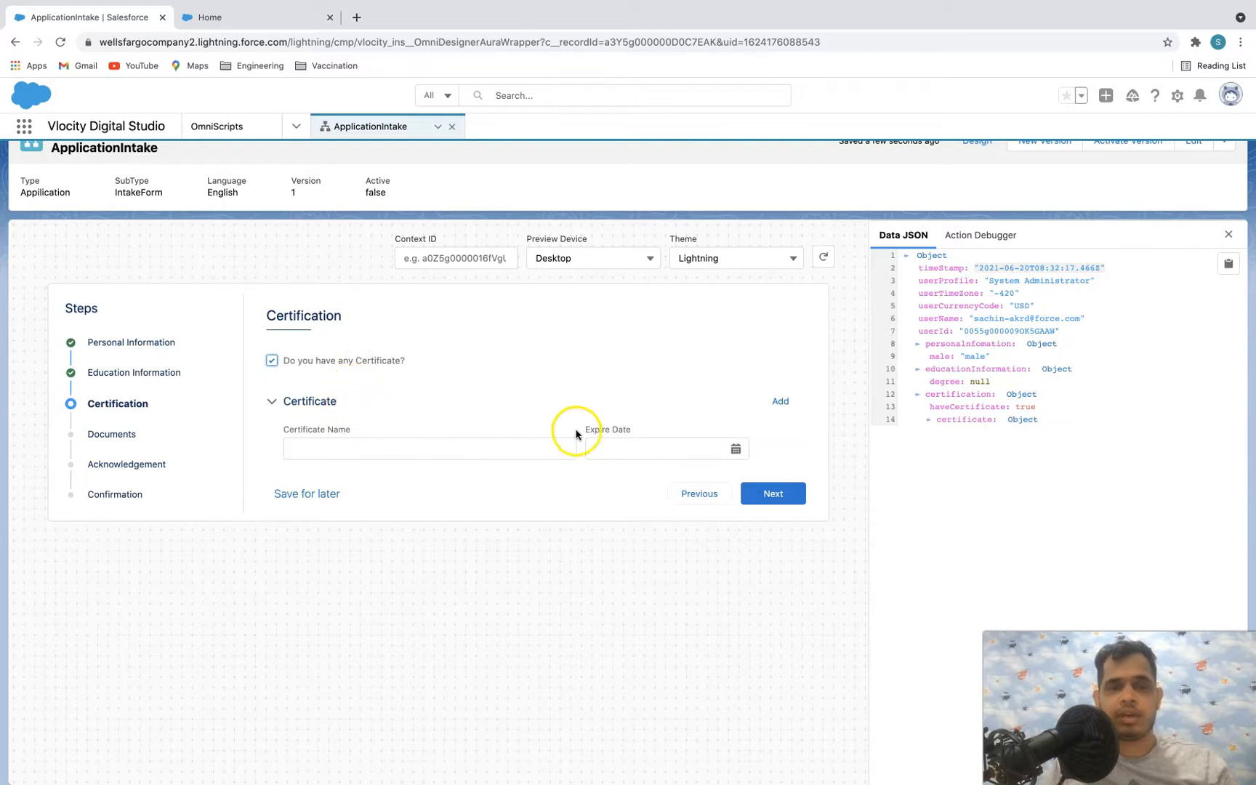
left_click(788, 494)
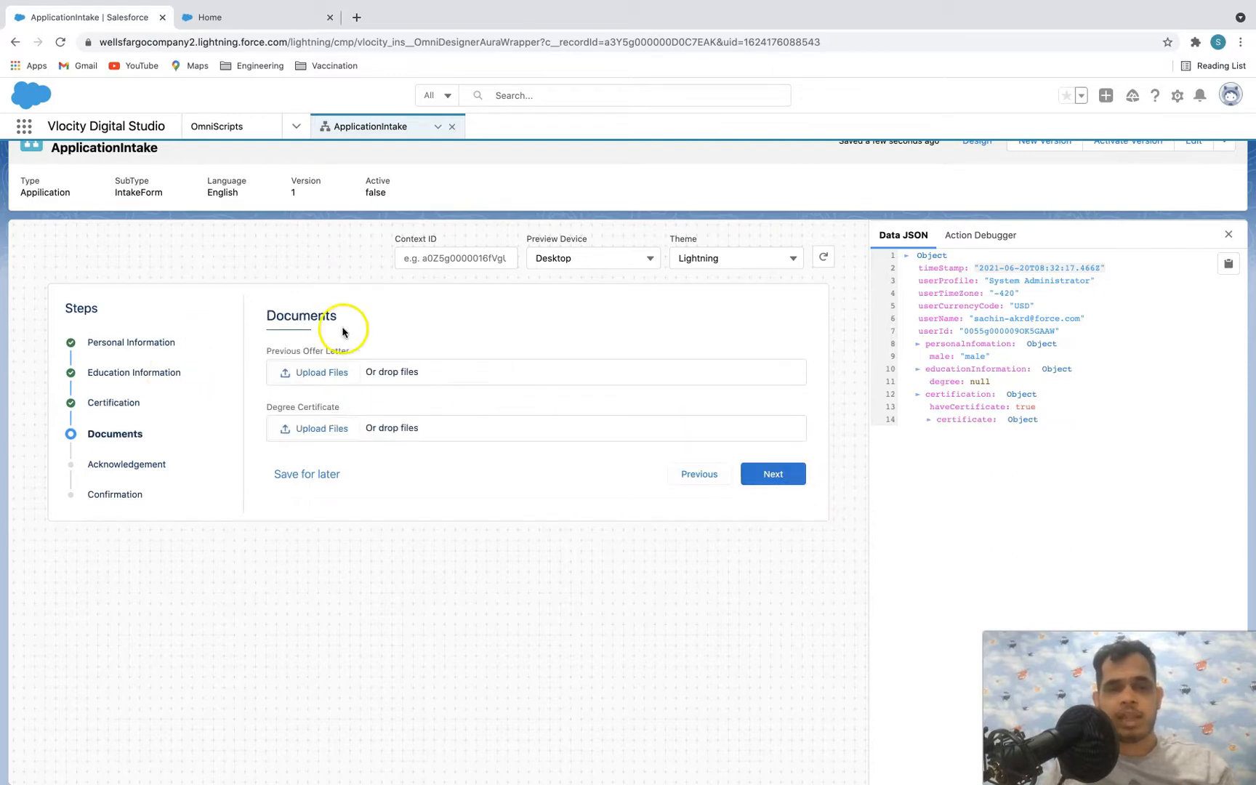
left_click(789, 482)
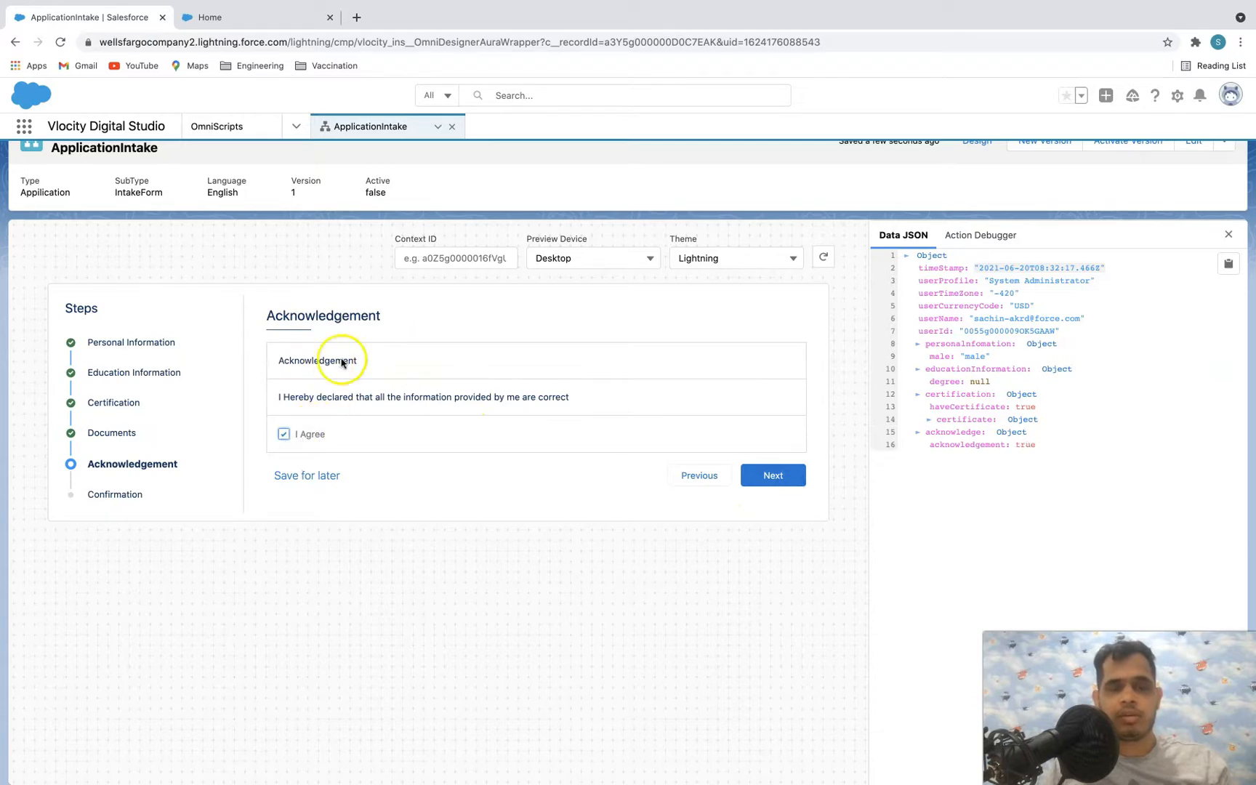
left_click(791, 477)
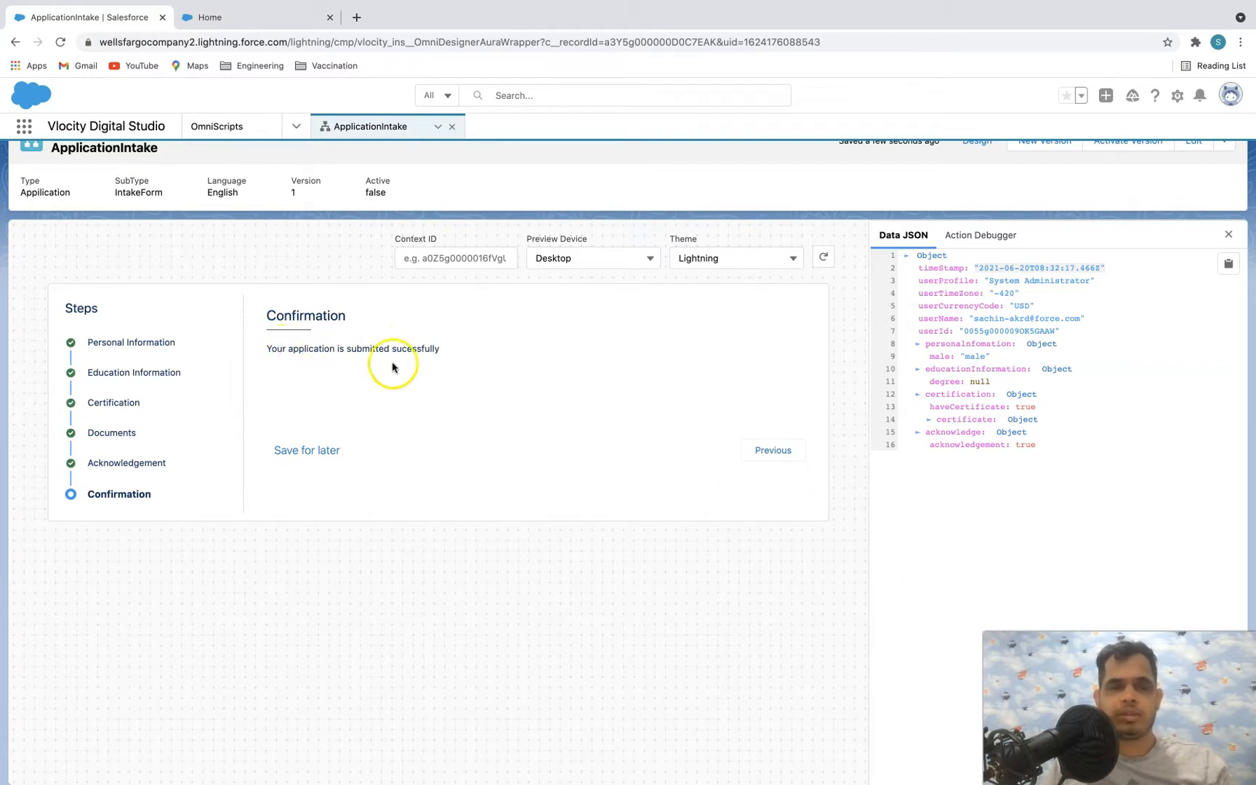
scroll(569, 340, "up", 2)
left_click(974, 166)
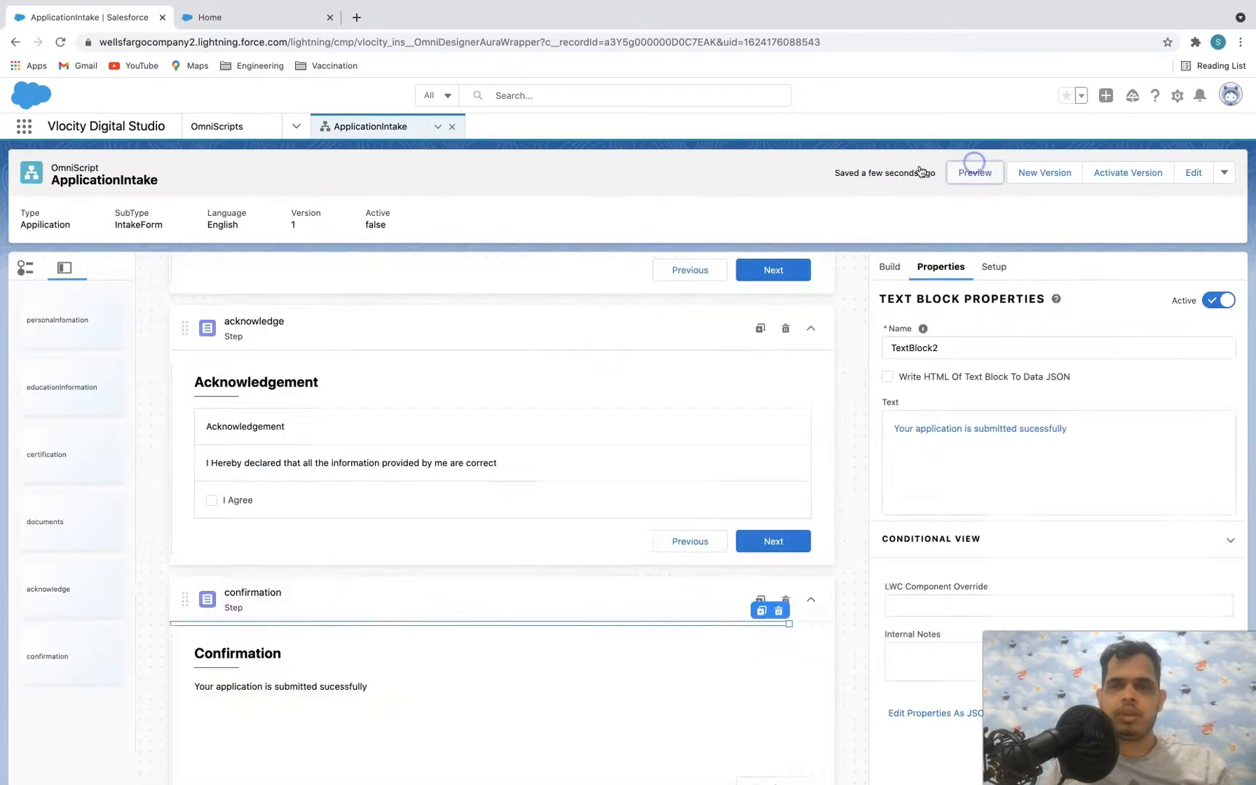
- Examine the Display elements in the element palette and look back over the form's steps
scroll(536, 457, "down", 1)
scroll(504, 582, "up", 3)
scroll(505, 586, "down", 3)
left_click(891, 235)
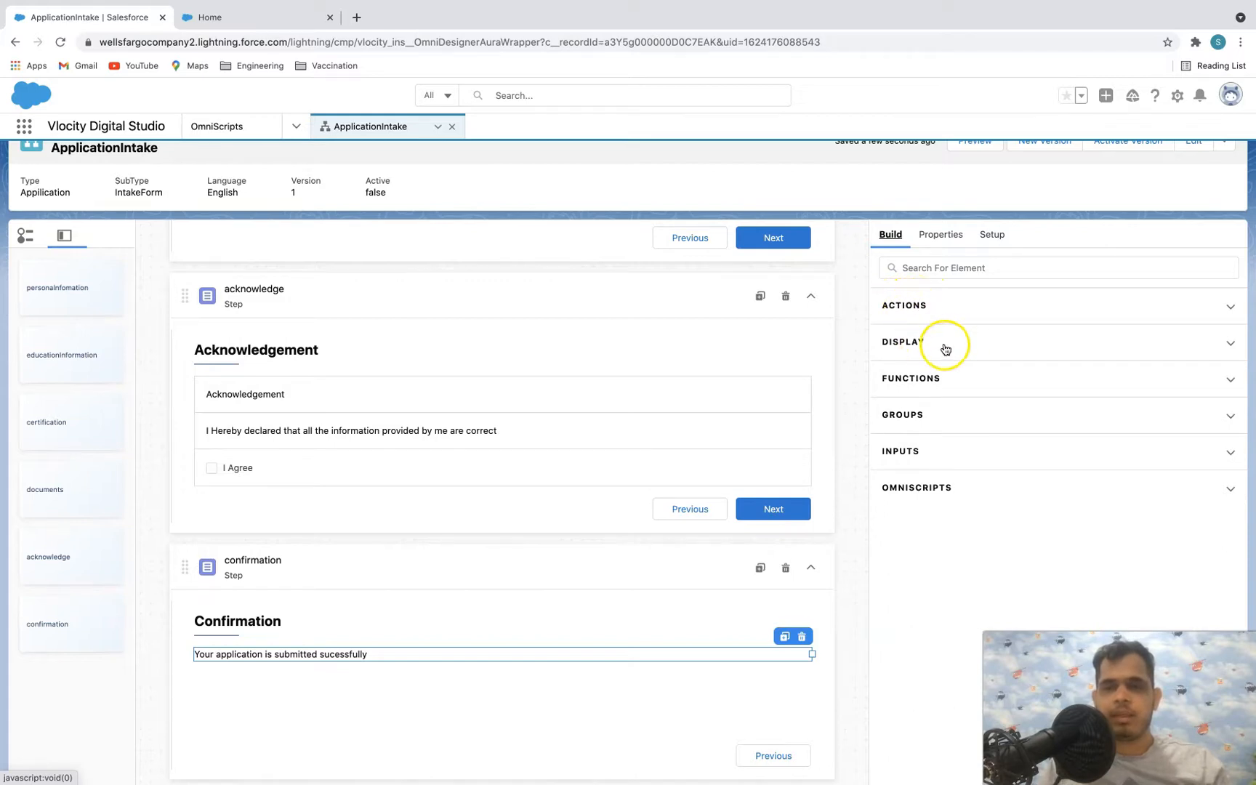
left_click(934, 342)
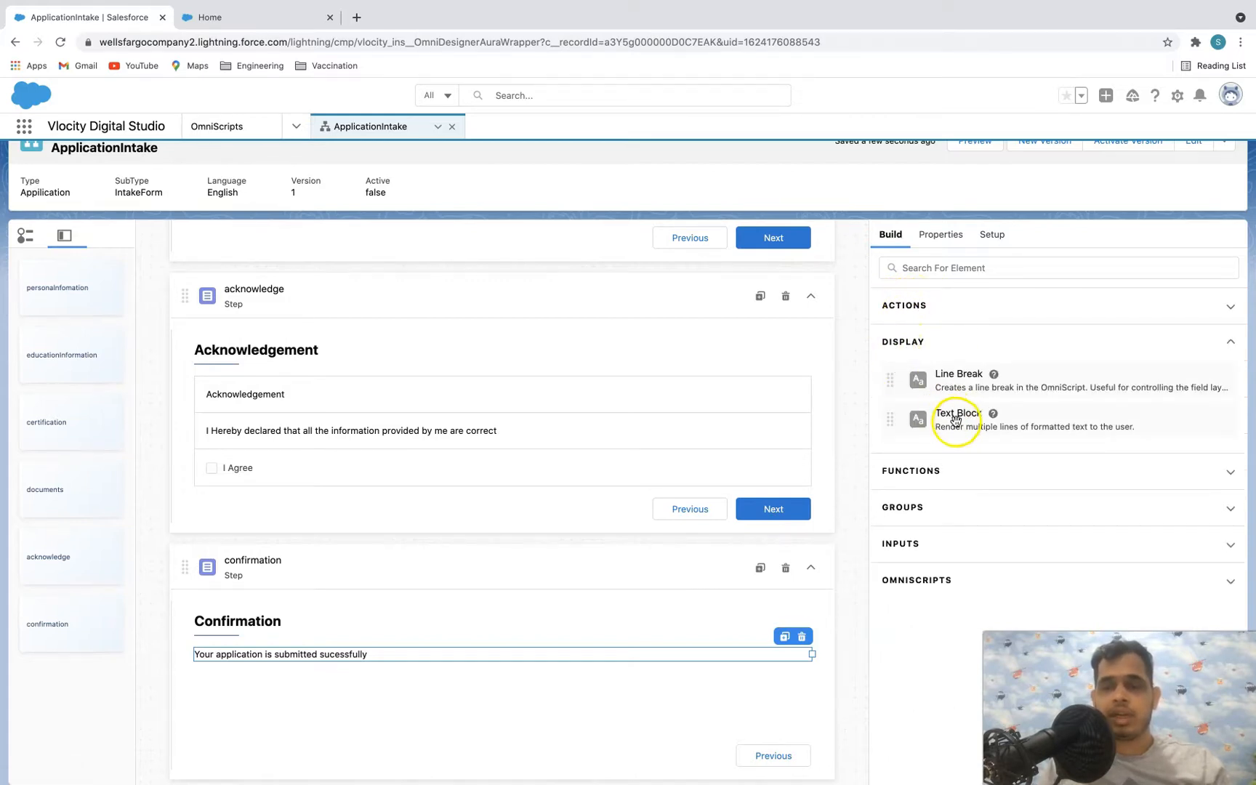
scroll(716, 335, "up", 10)
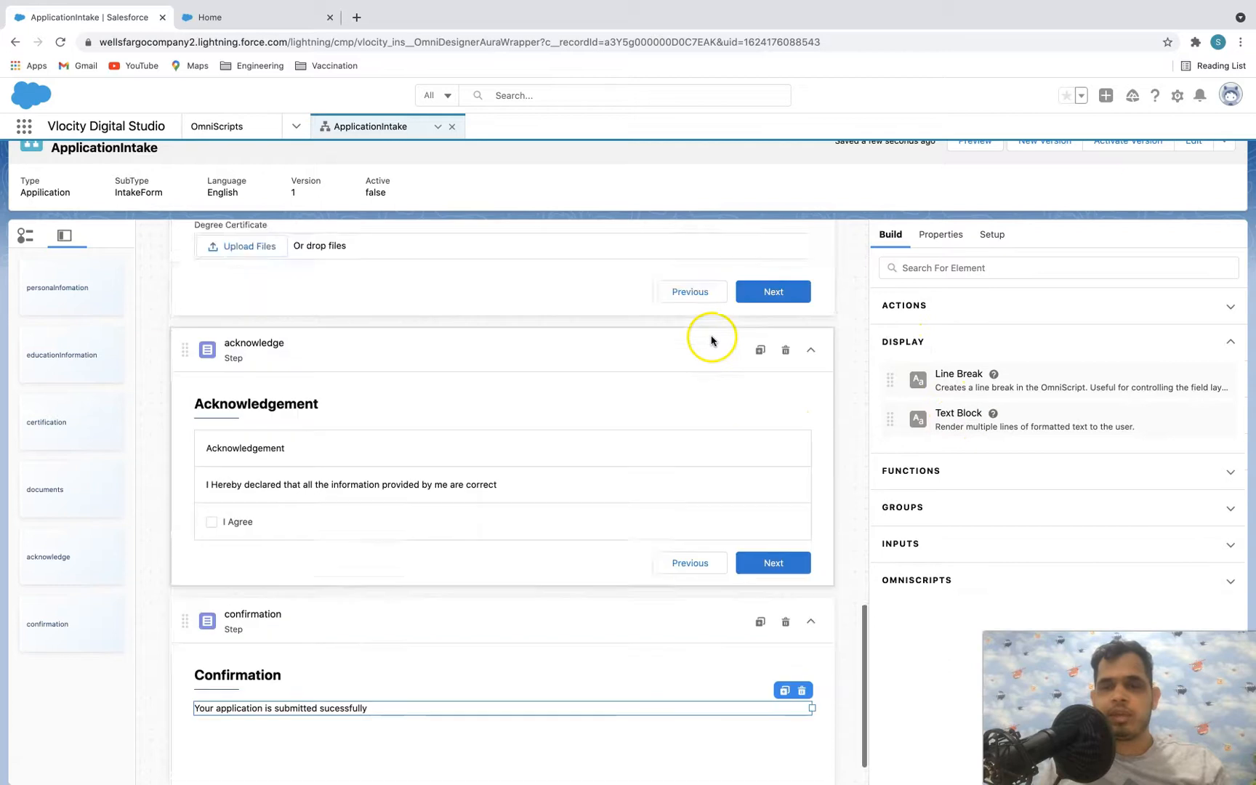
- Add a Line Break between First Name and Last Name in the Personal Information step, with 10 px additional padding
scroll(719, 325, "up", 10)
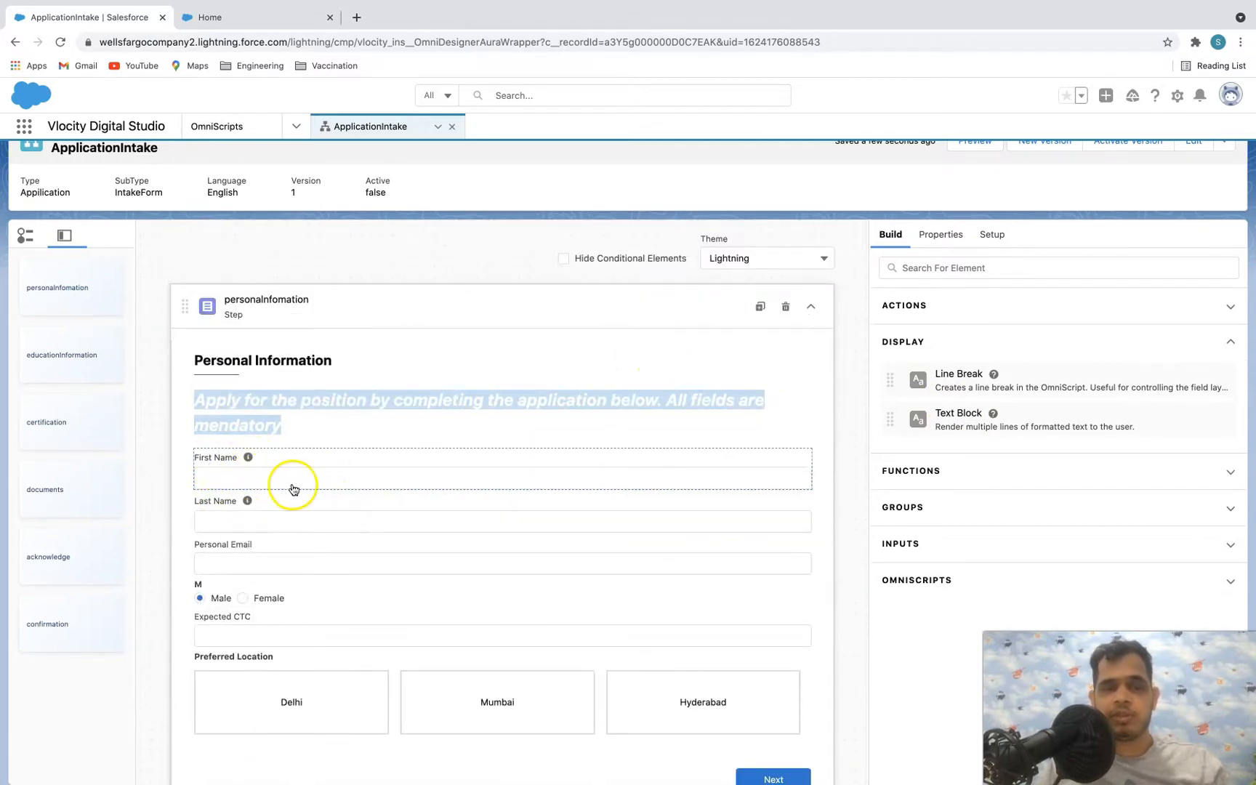
left_click_drag(981, 389, 651, 488)
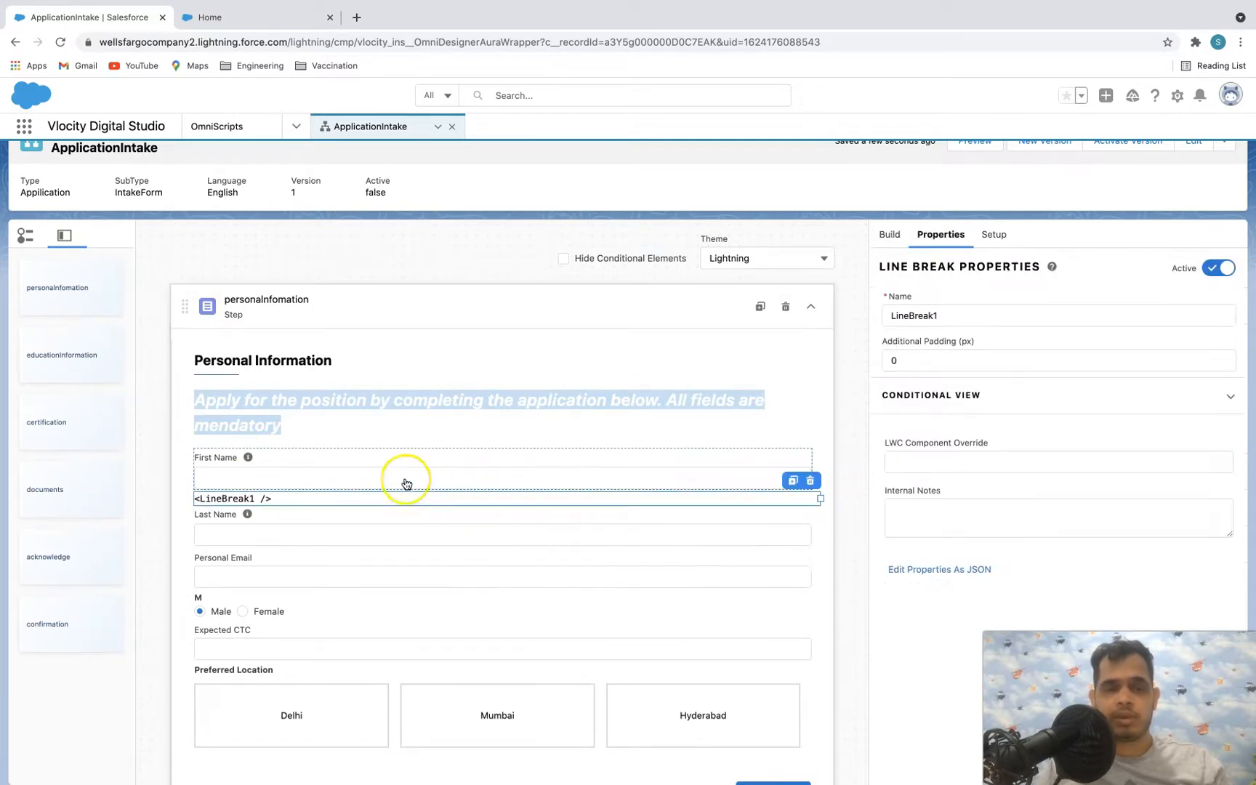
left_click(902, 363)
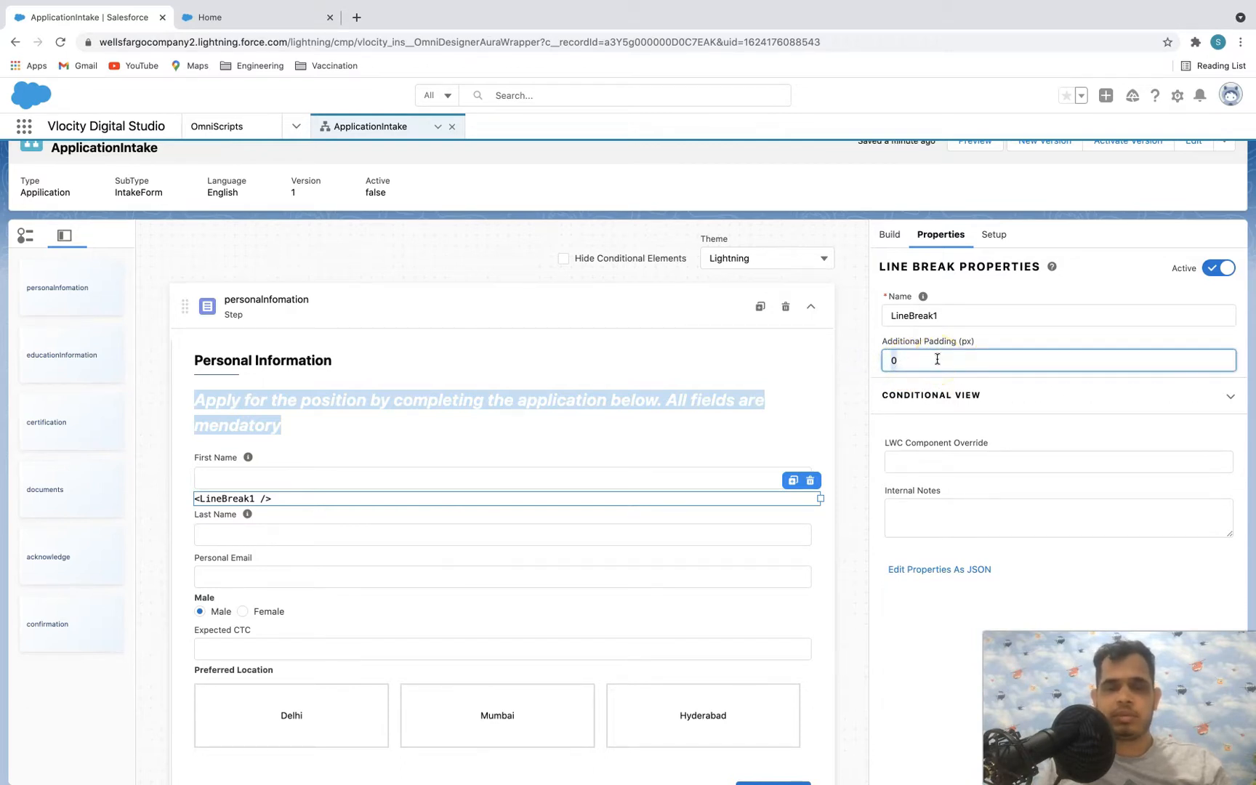
left_click(855, 390)
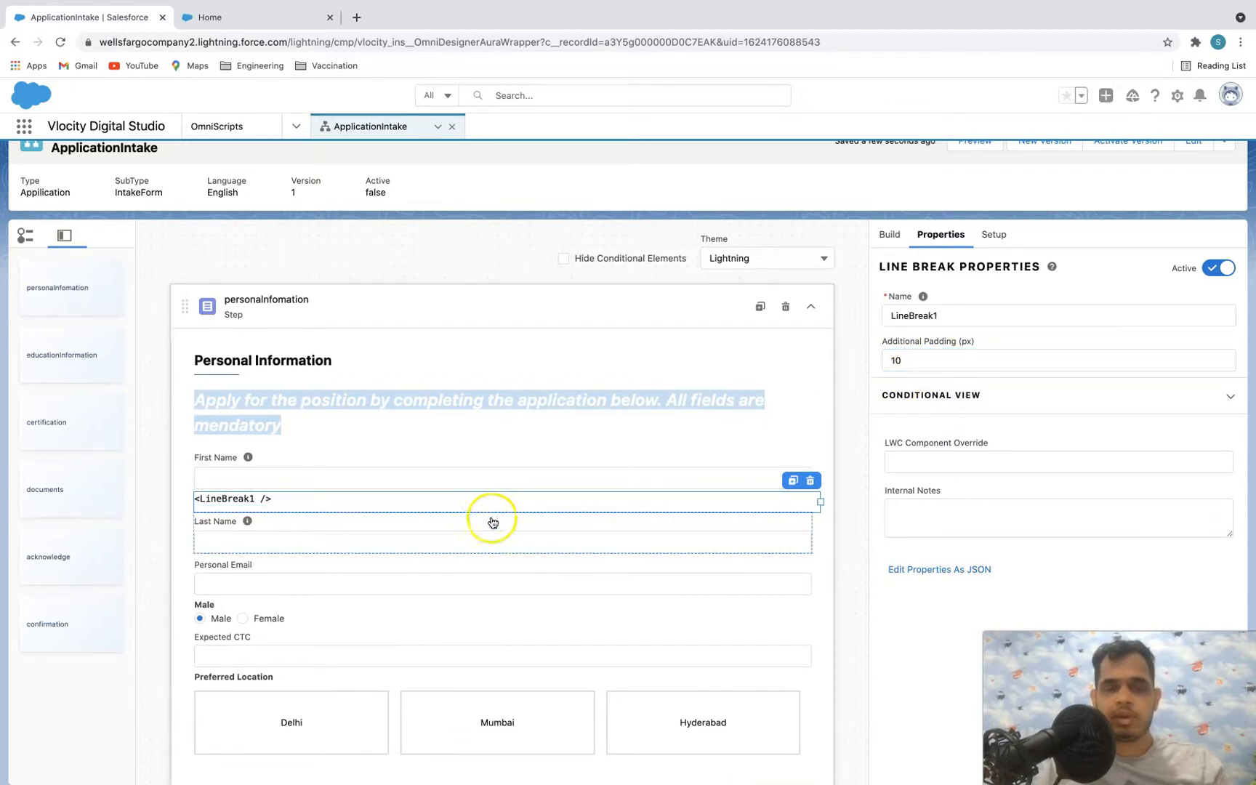
left_click(916, 360)
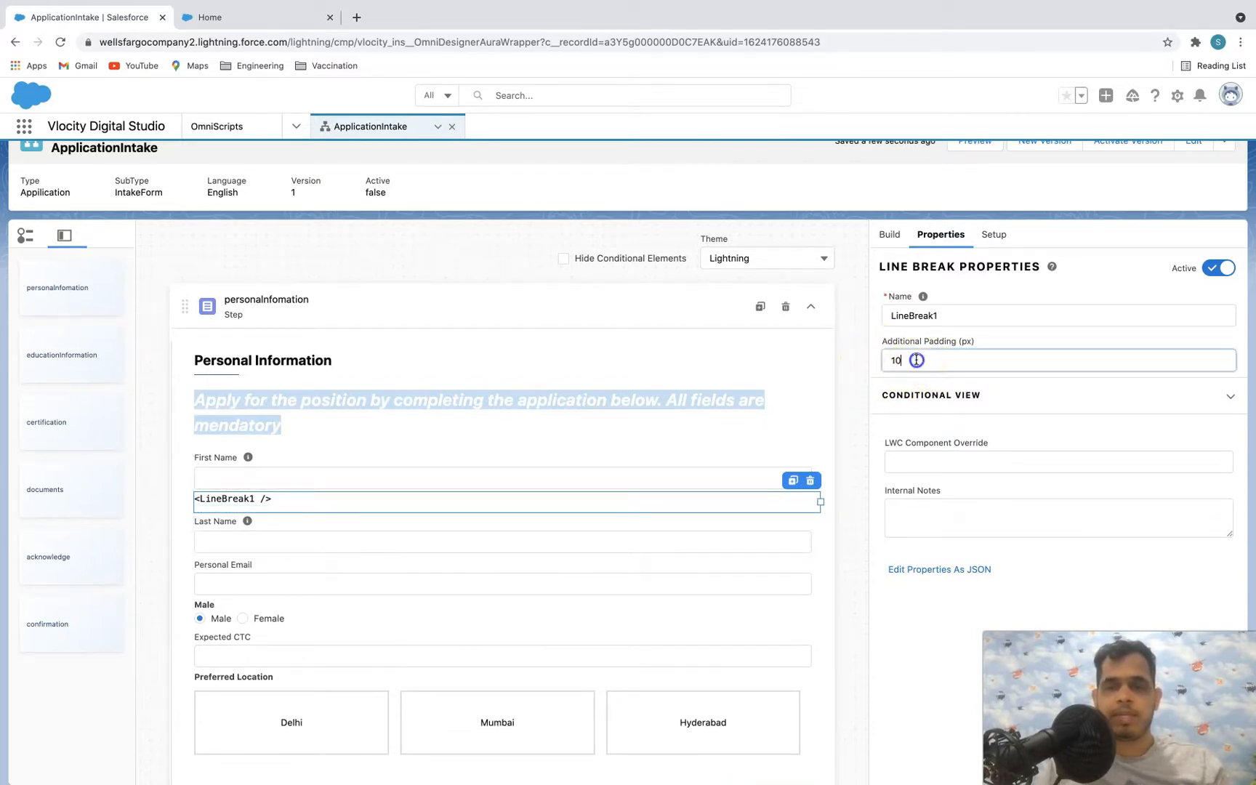
left_click(856, 348)
scroll(855, 350, "up", 1)
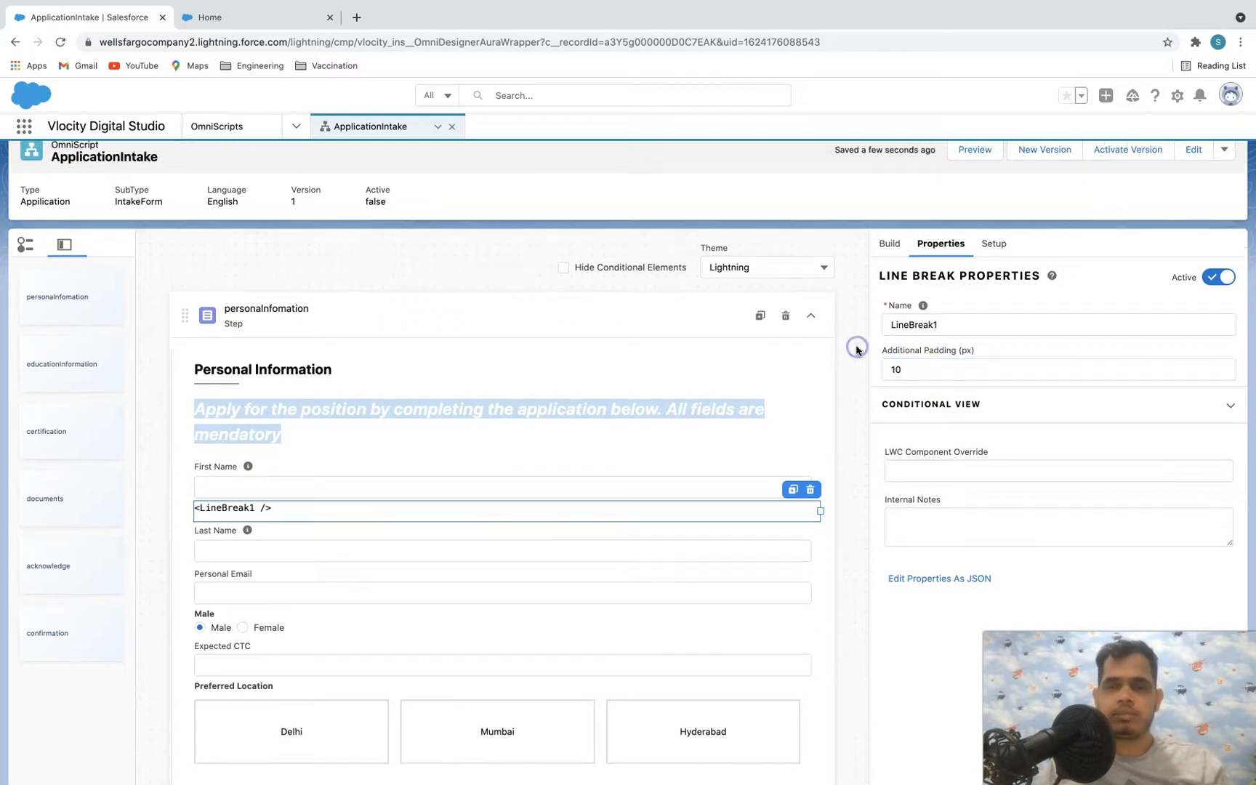
- Examine the Functions and Groups elements available in the element palette
left_click(889, 266)
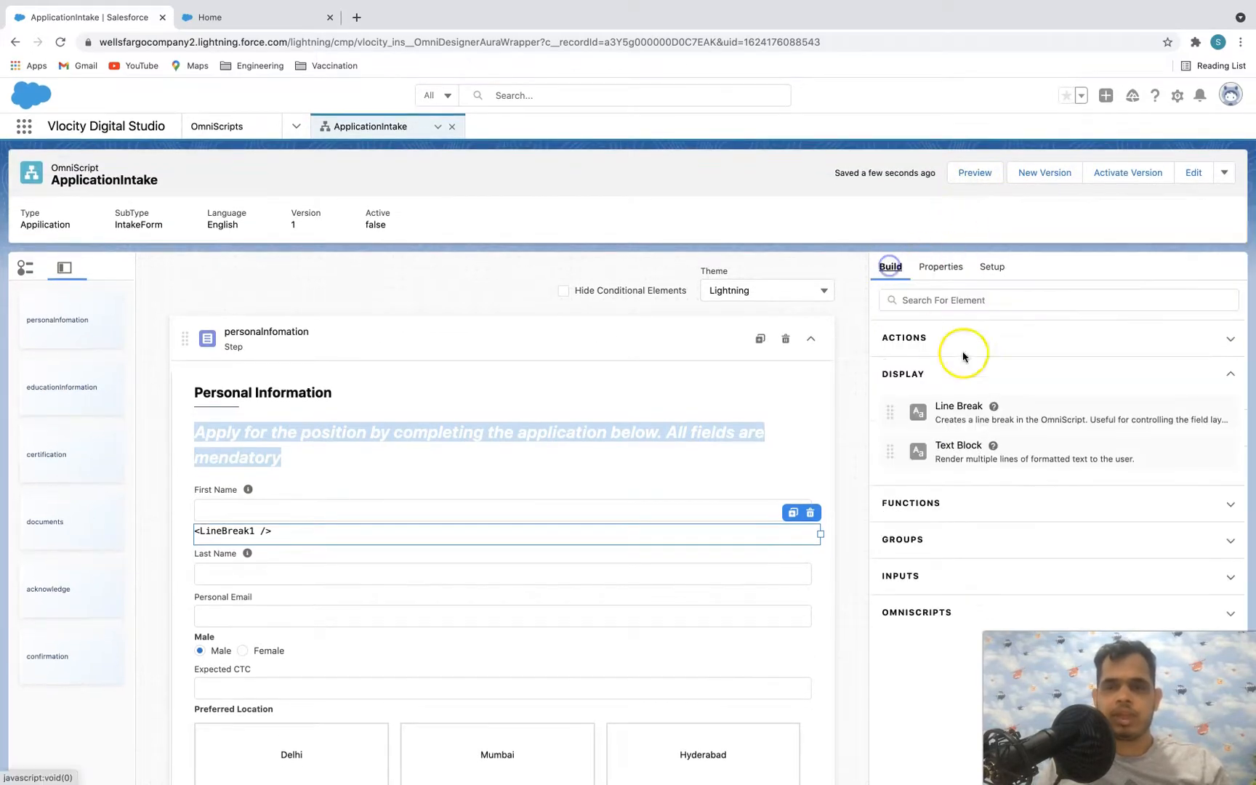
left_click(936, 493)
left_click(931, 502)
scroll(931, 501, "down", 1)
left_click(917, 504)
scroll(987, 499, "down", 2)
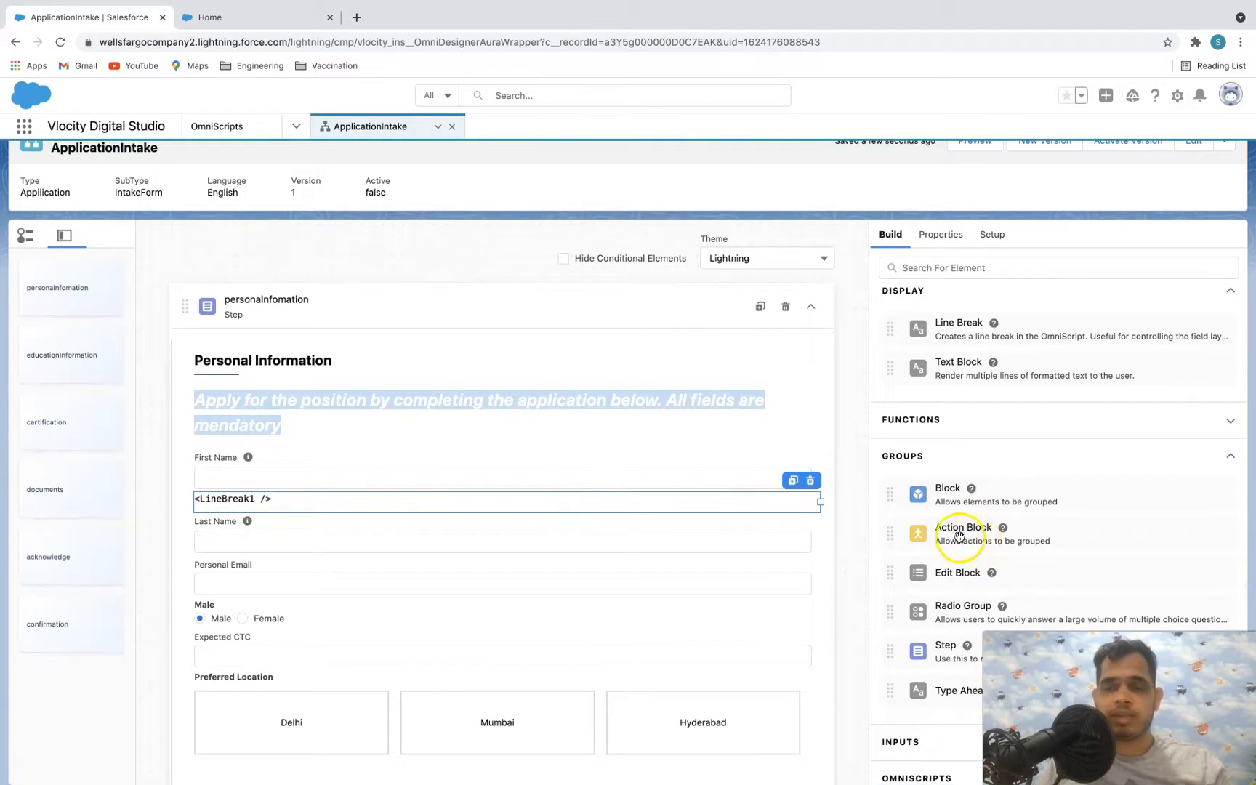
scroll(1016, 442, "down", 1)
scroll(1016, 441, "up", 1)
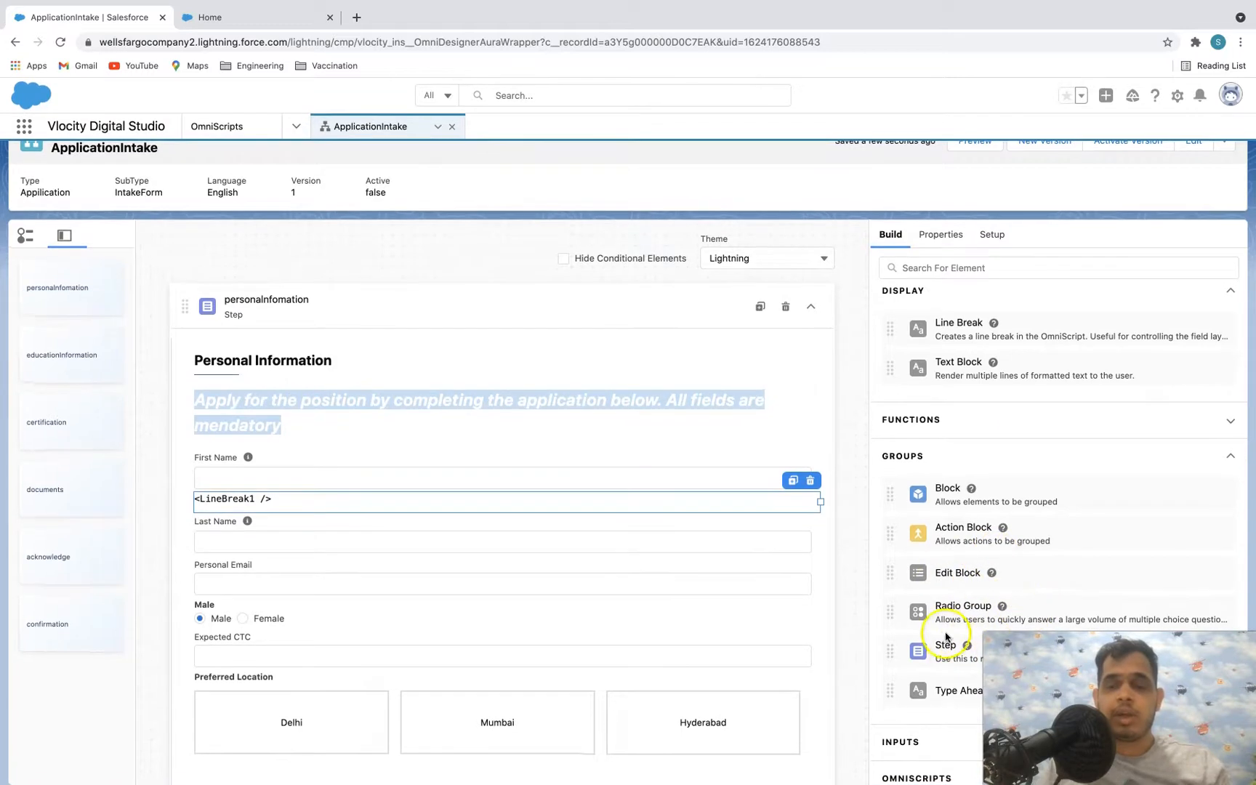
left_click(989, 461)
- Examine the full list of Inputs elements in the palette, from Checkbox to URL
left_click(928, 541)
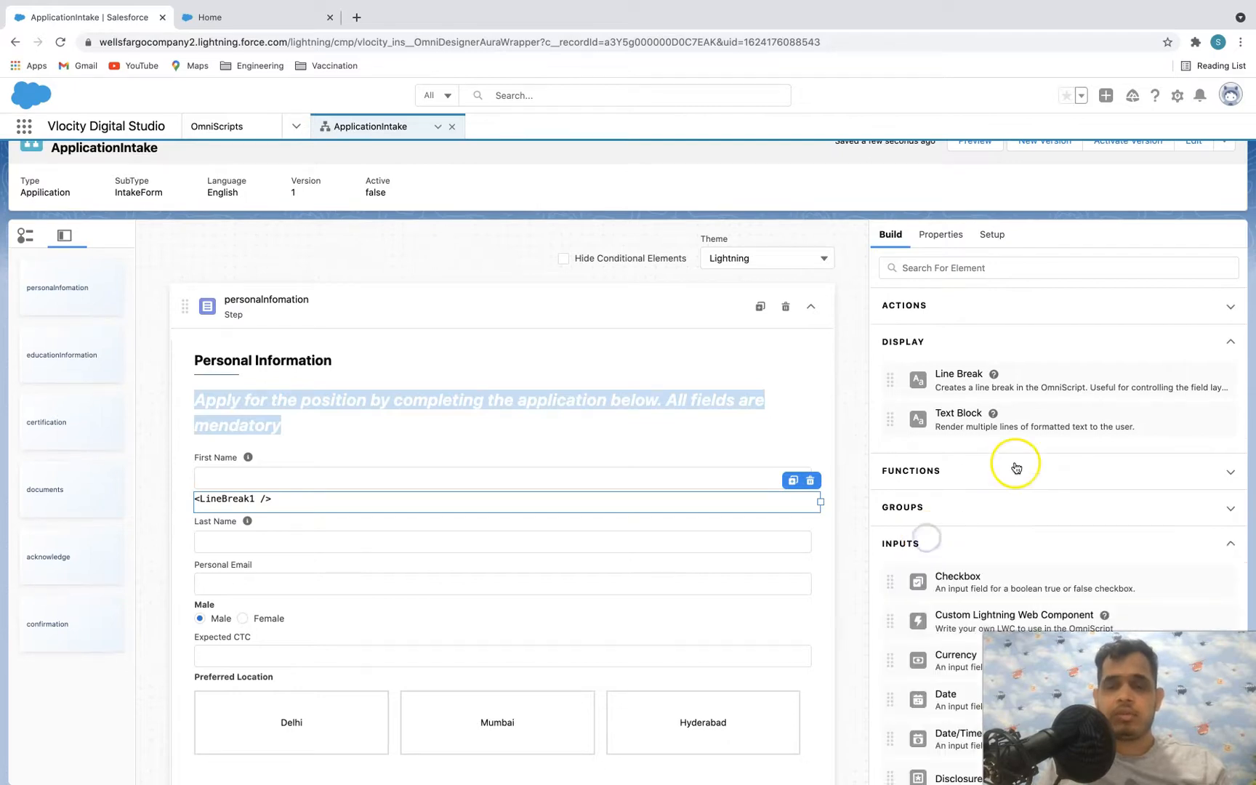
scroll(1016, 467, "down", 5)
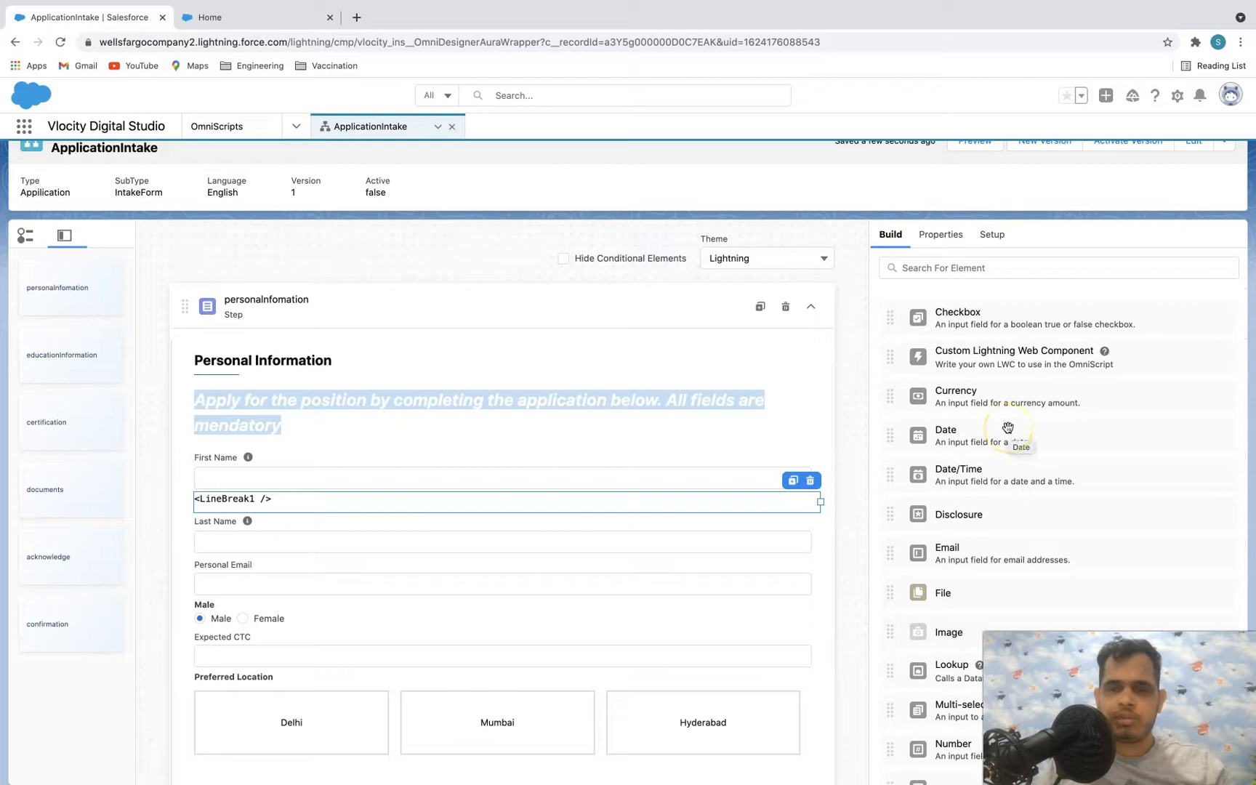
scroll(1007, 428, "down", 5)
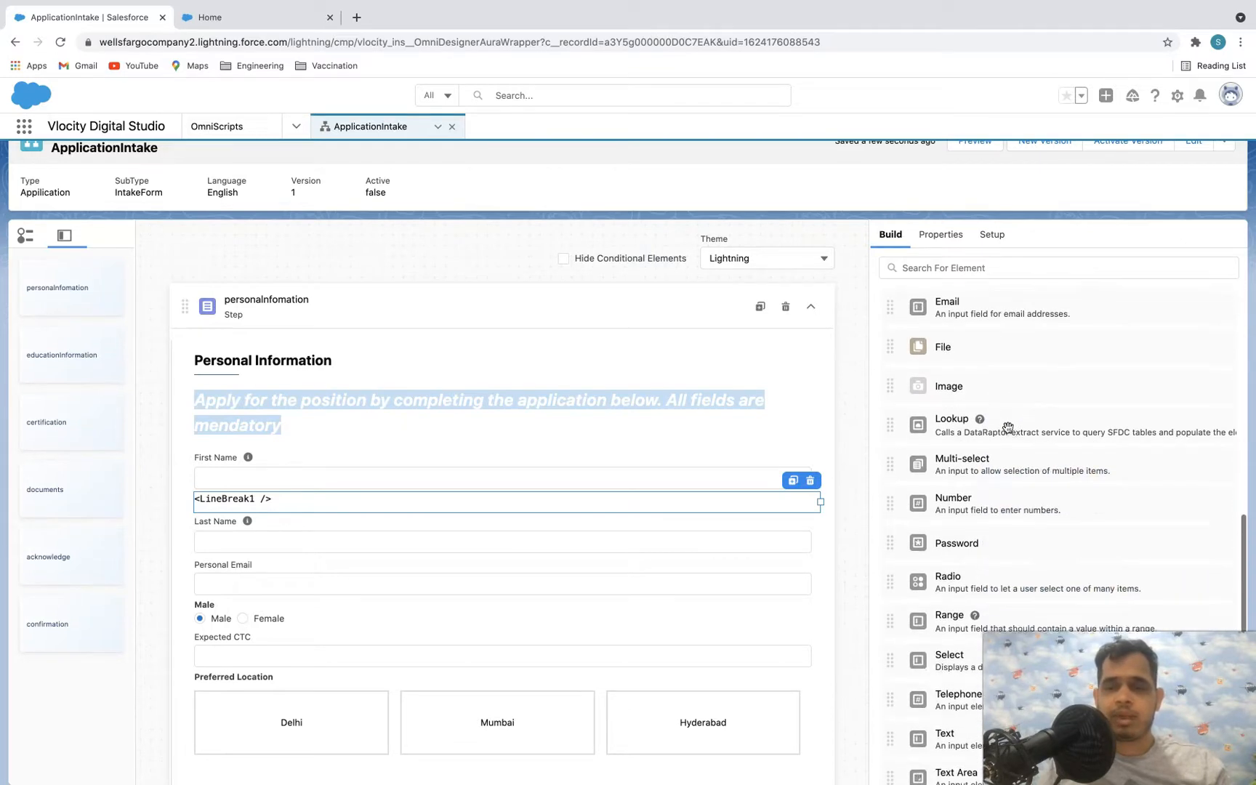
scroll(958, 426, "up", 1)
left_click_drag(962, 443, 962, 444)
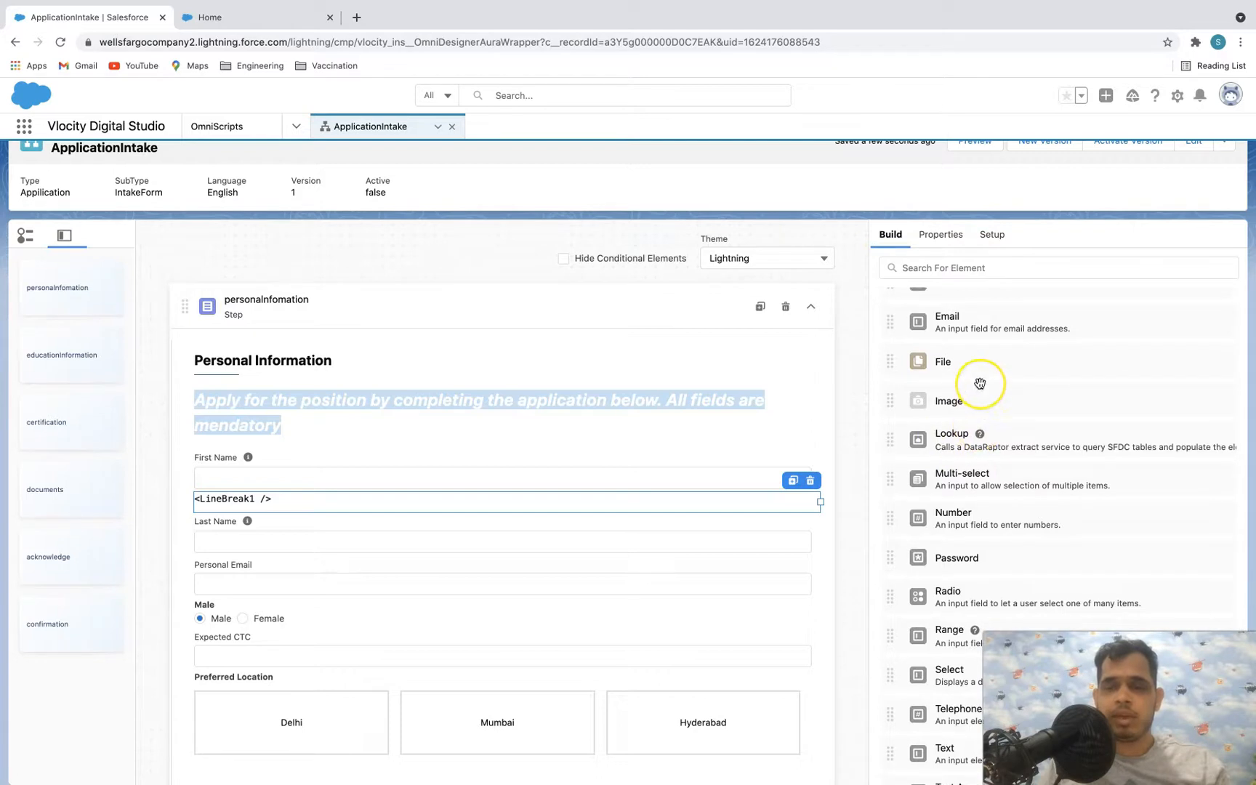
scroll(980, 389, "up", 2)
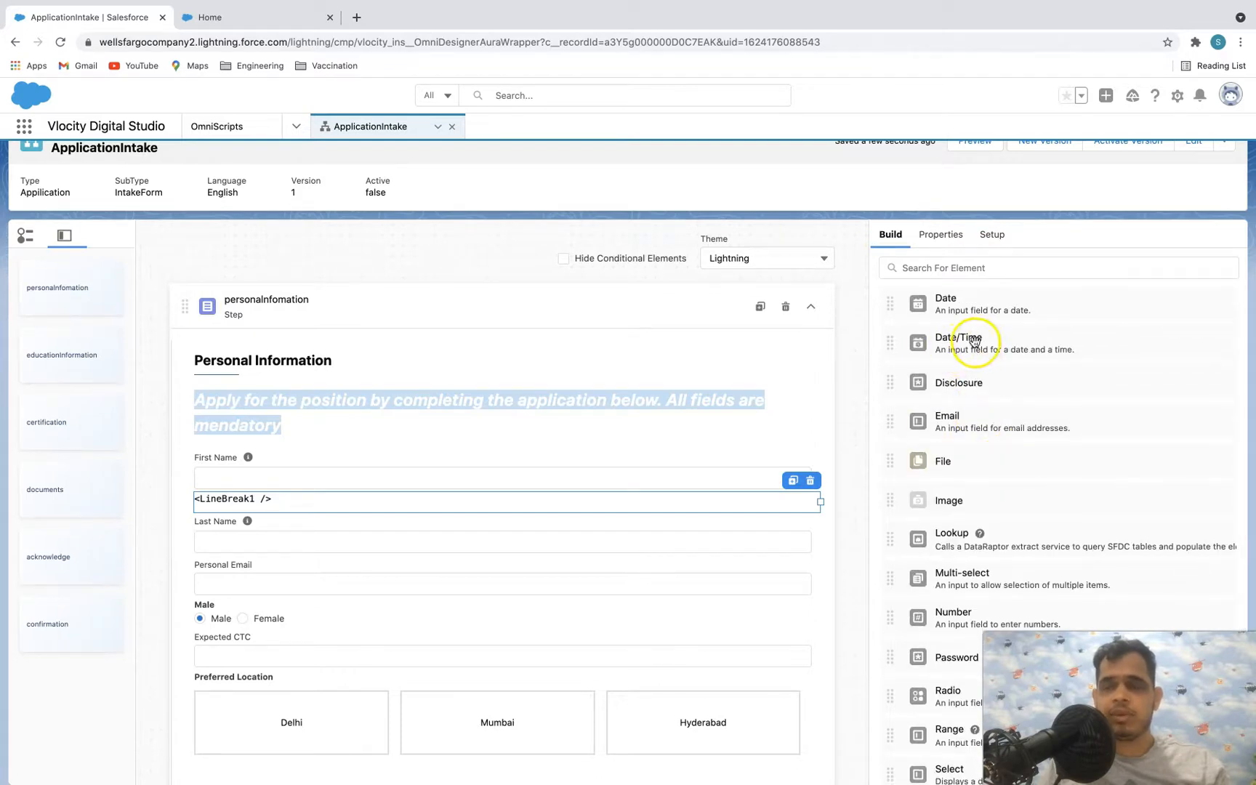
scroll(1006, 444, "down", 4)
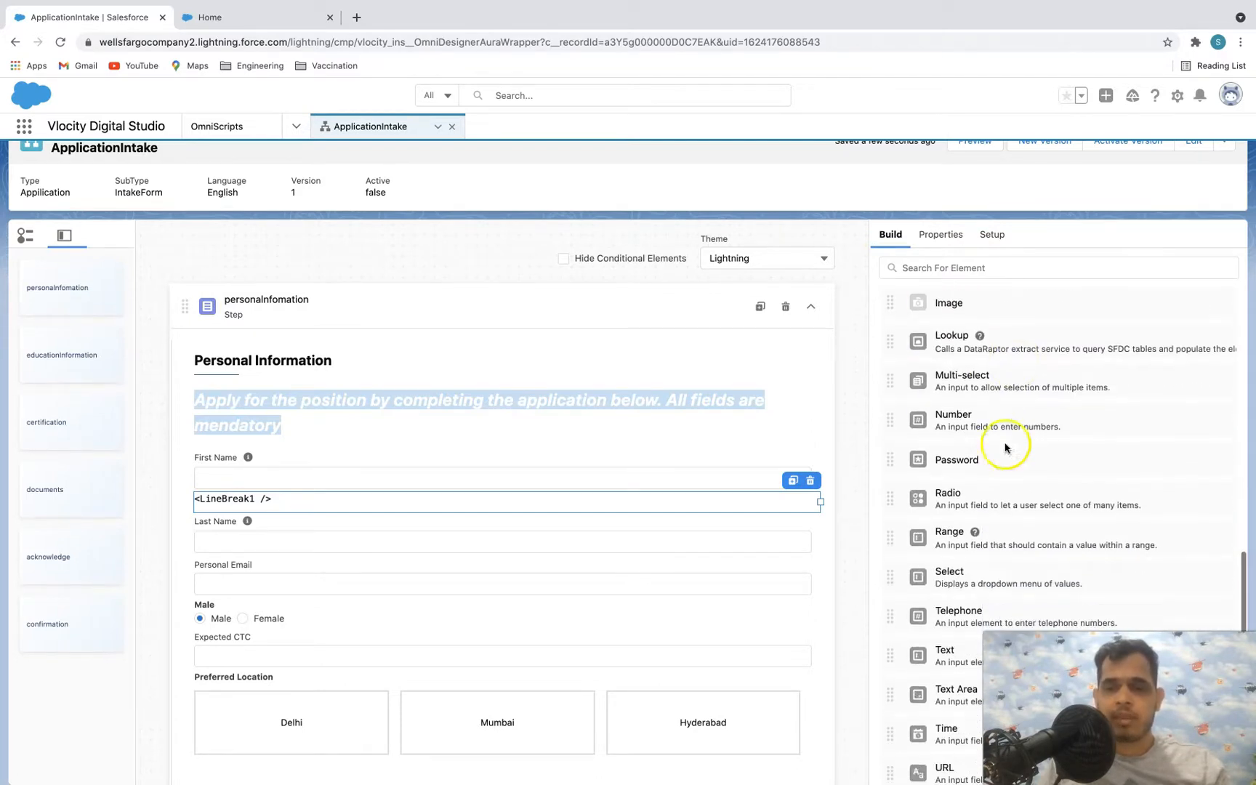
scroll(1004, 448, "down", 1)
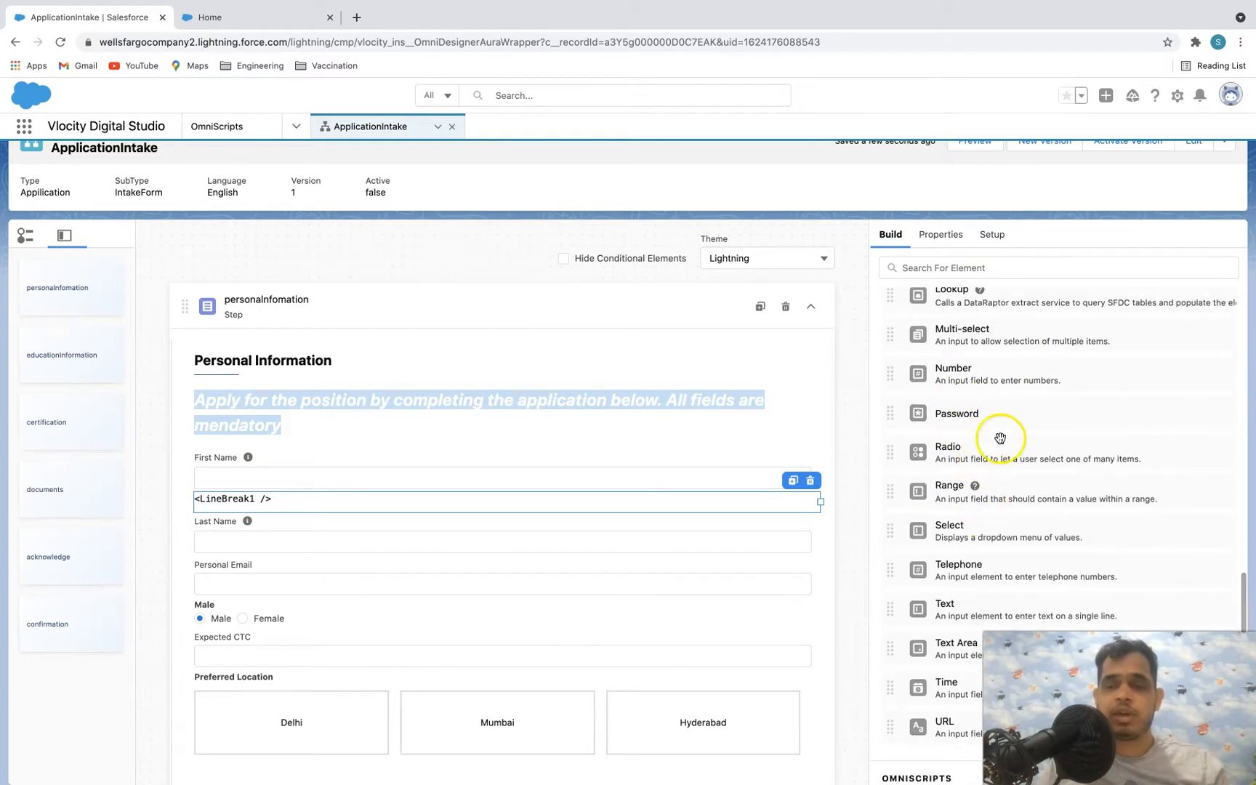
scroll(1000, 438, "up", 2)
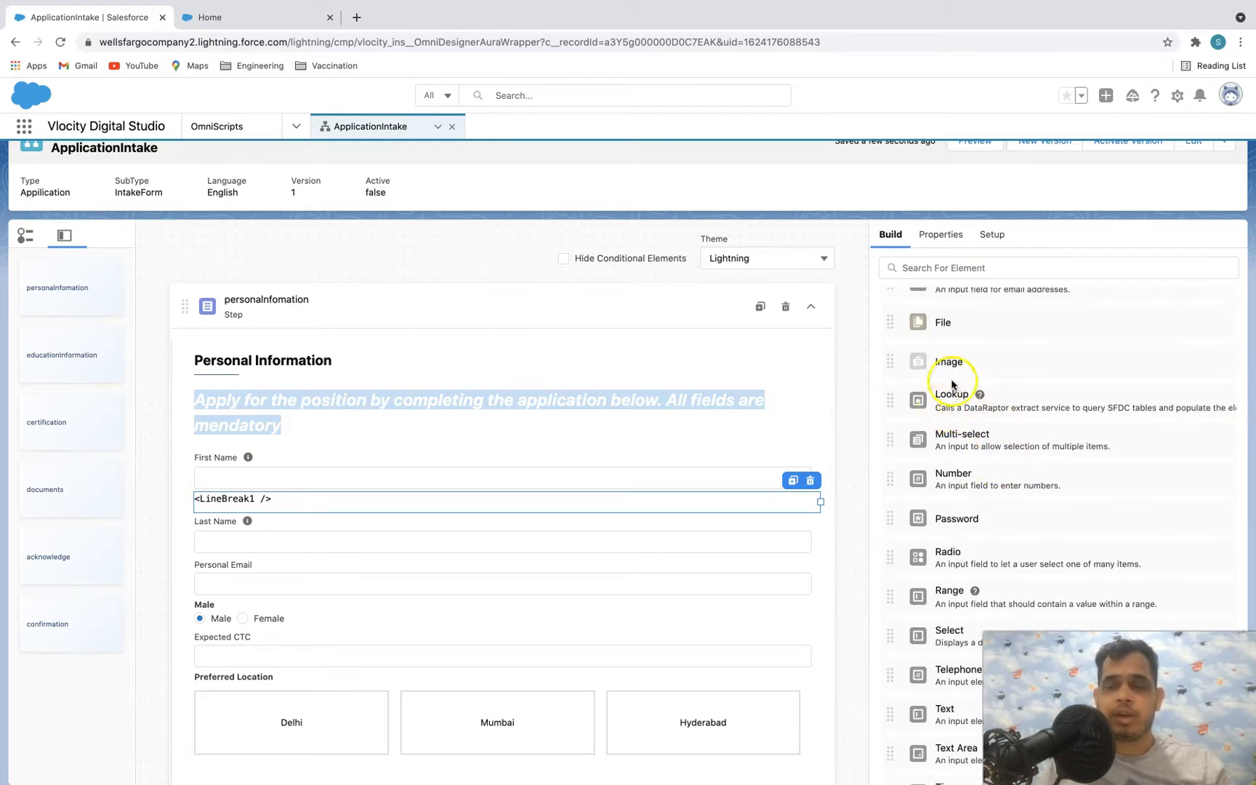
scroll(980, 402, "down", 2)
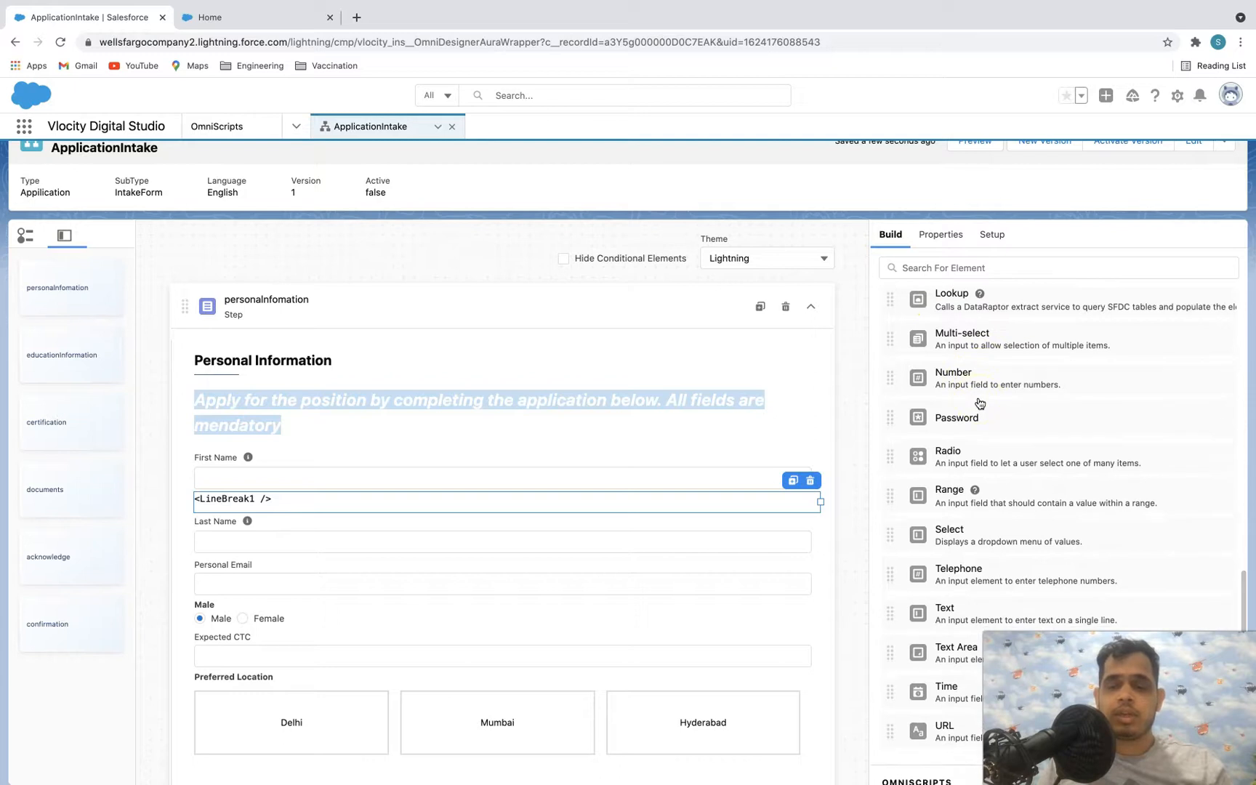
scroll(979, 403, "up", 2)
scroll(979, 403, "down", 2)
left_click(971, 620)
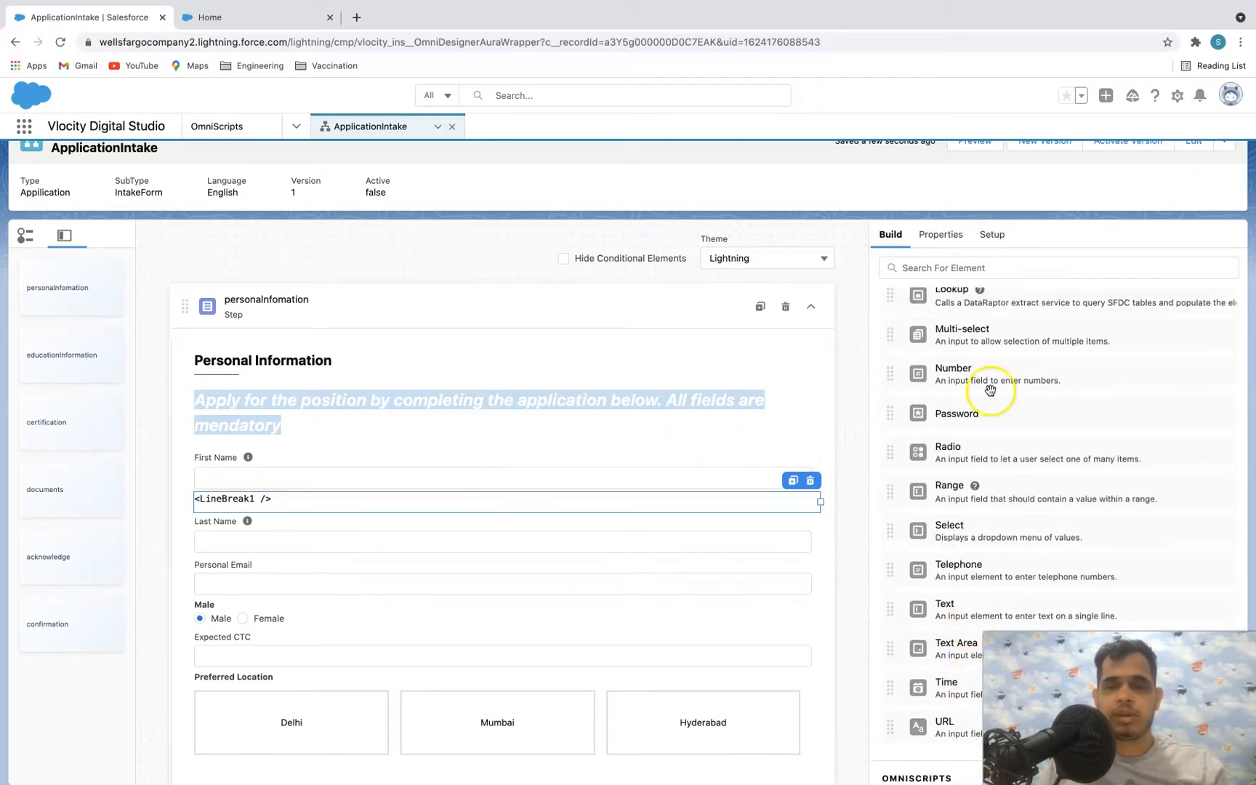
scroll(989, 392, "up", 4)
scroll(991, 391, "up", 5)
left_click(1226, 543)
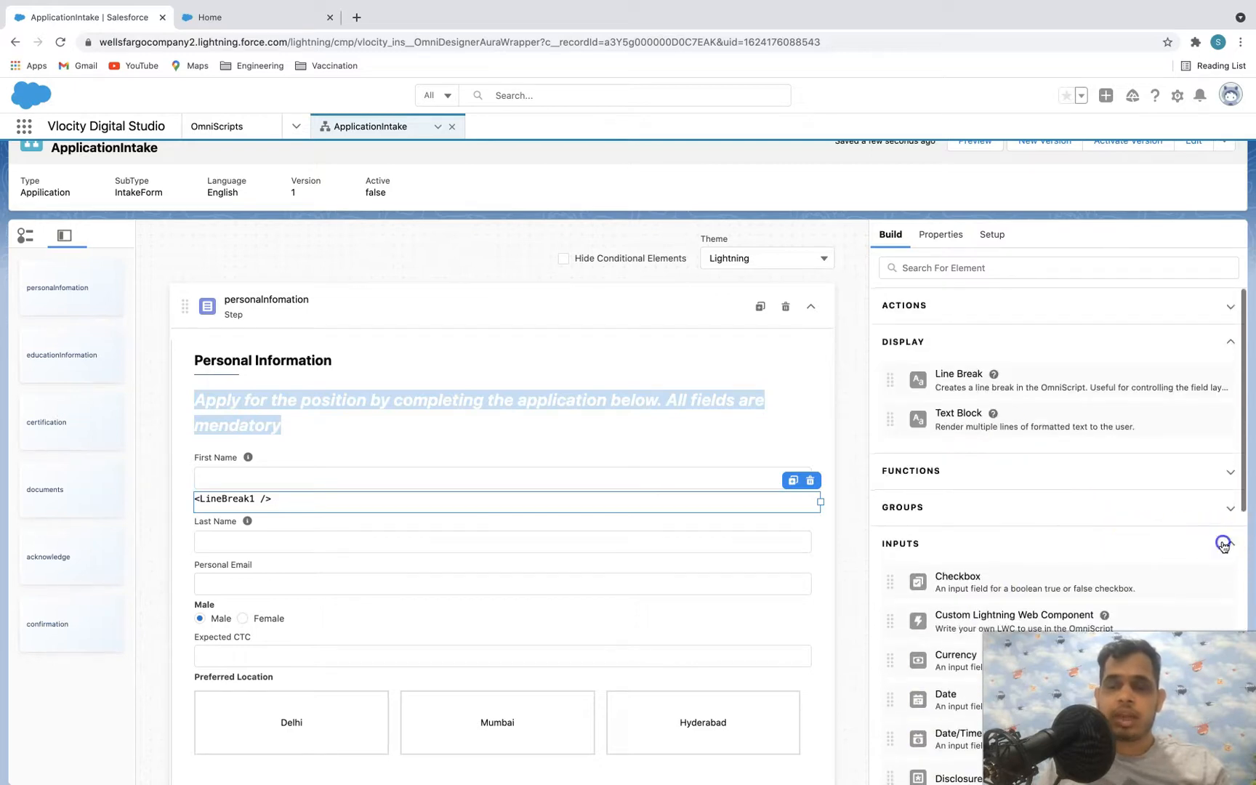
- Embed the reusable demo OmniScript between the personal information and education information steps
left_click(961, 581)
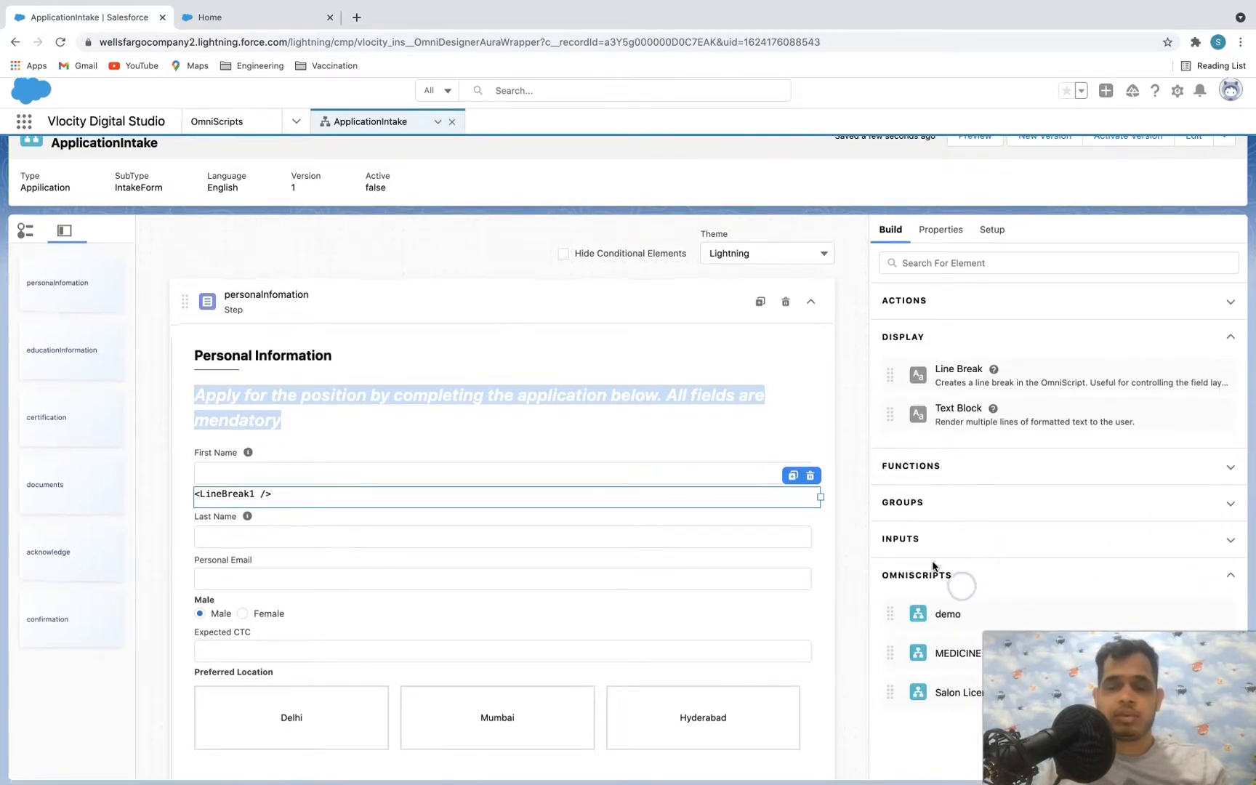
scroll(469, 492, "down", 2)
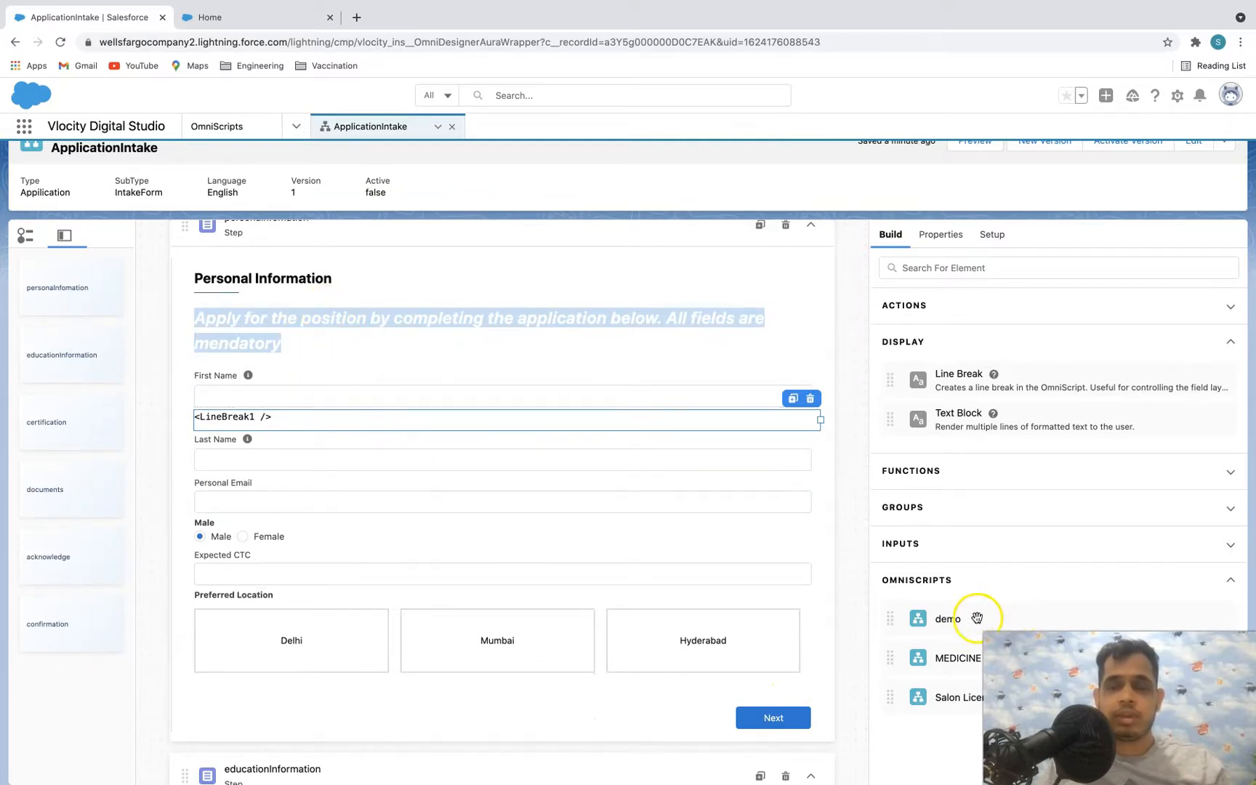
left_click_drag(975, 618, 657, 709)
scroll(713, 619, "down", 5)
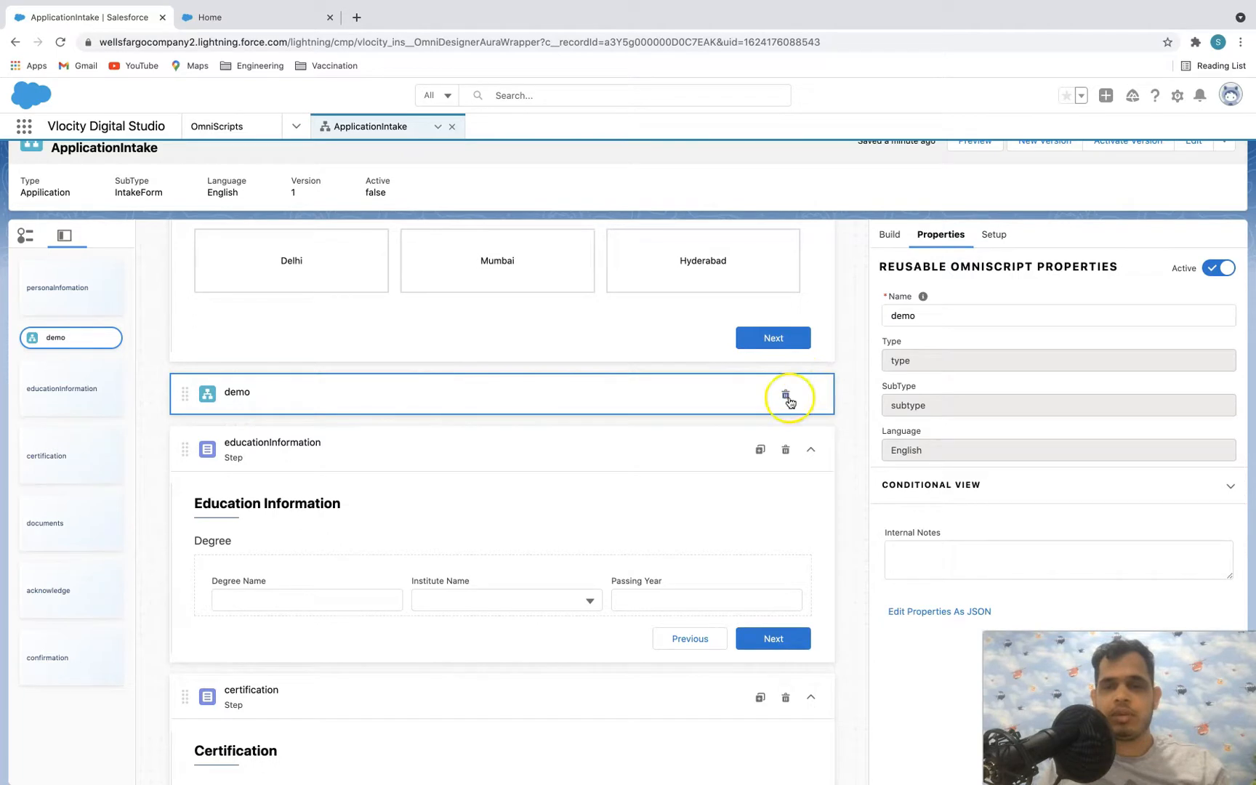
- Delete the embedded demo OmniScript from the form and confirm its removal
left_click(787, 395)
left_click(831, 469)
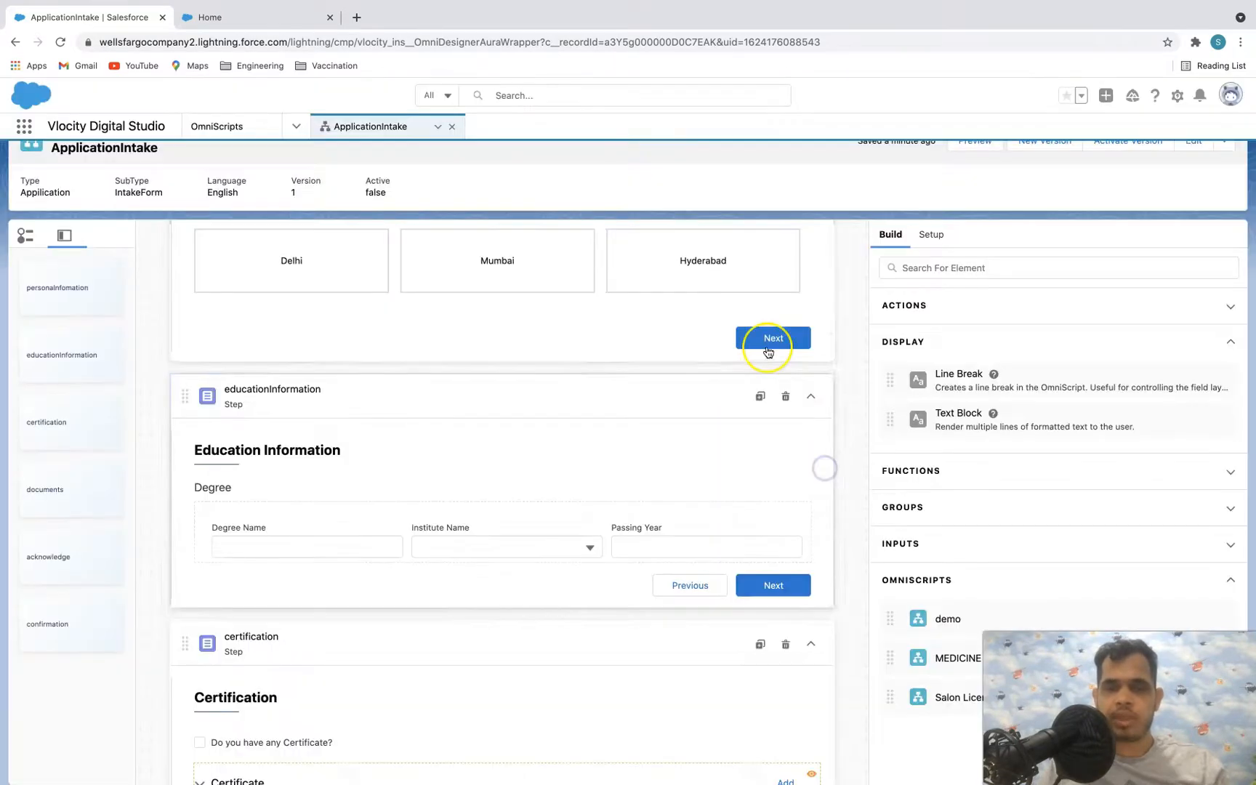
scroll(766, 346, "up", 6)
- Compare the ApplicationIntake design with the sample form's list of steps and Acknowledgement page, and return to the design view
left_click(280, 21)
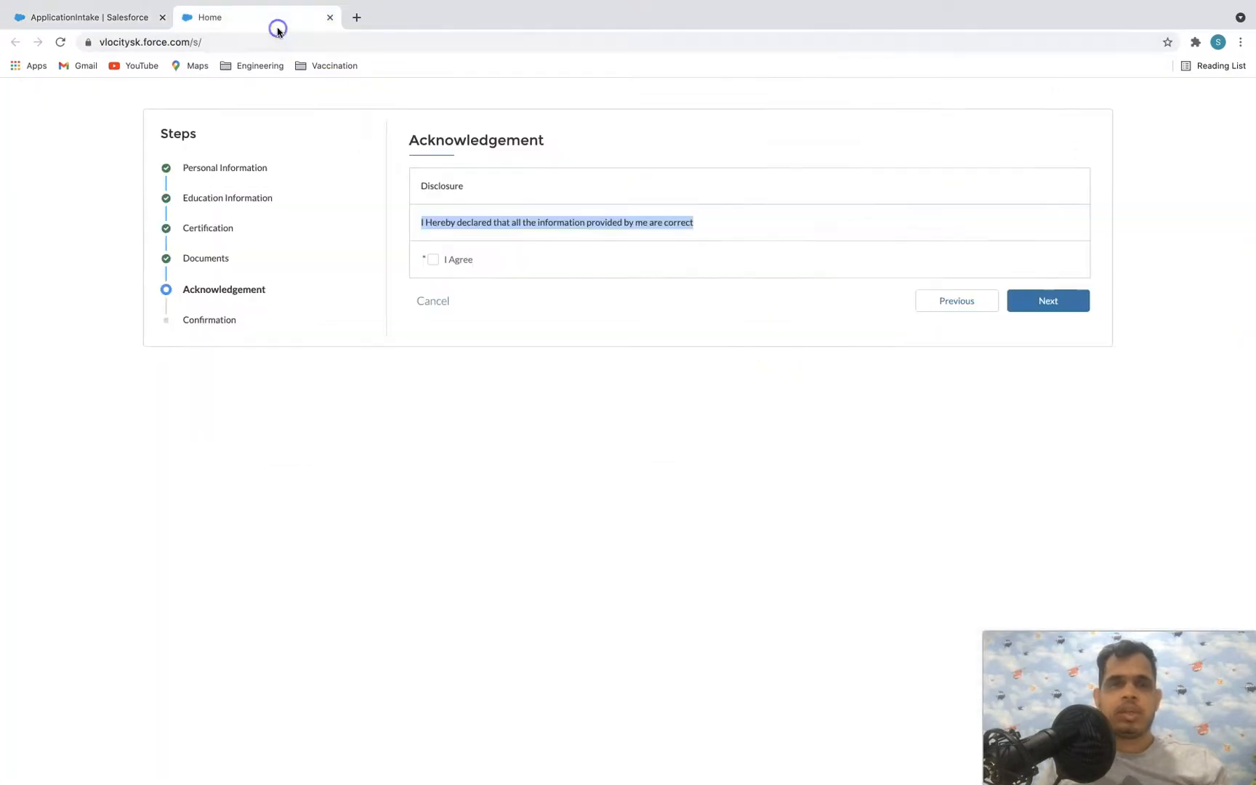
left_click(471, 416)
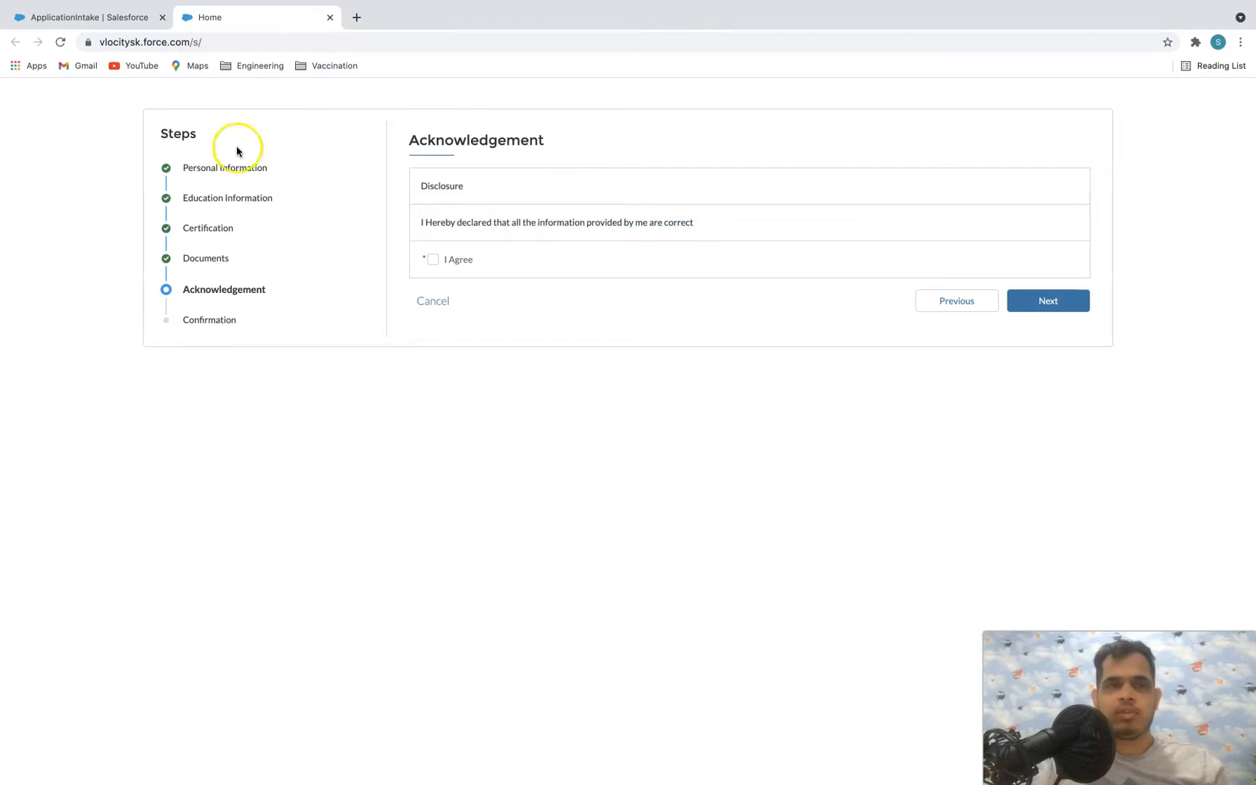
left_click(110, 22)
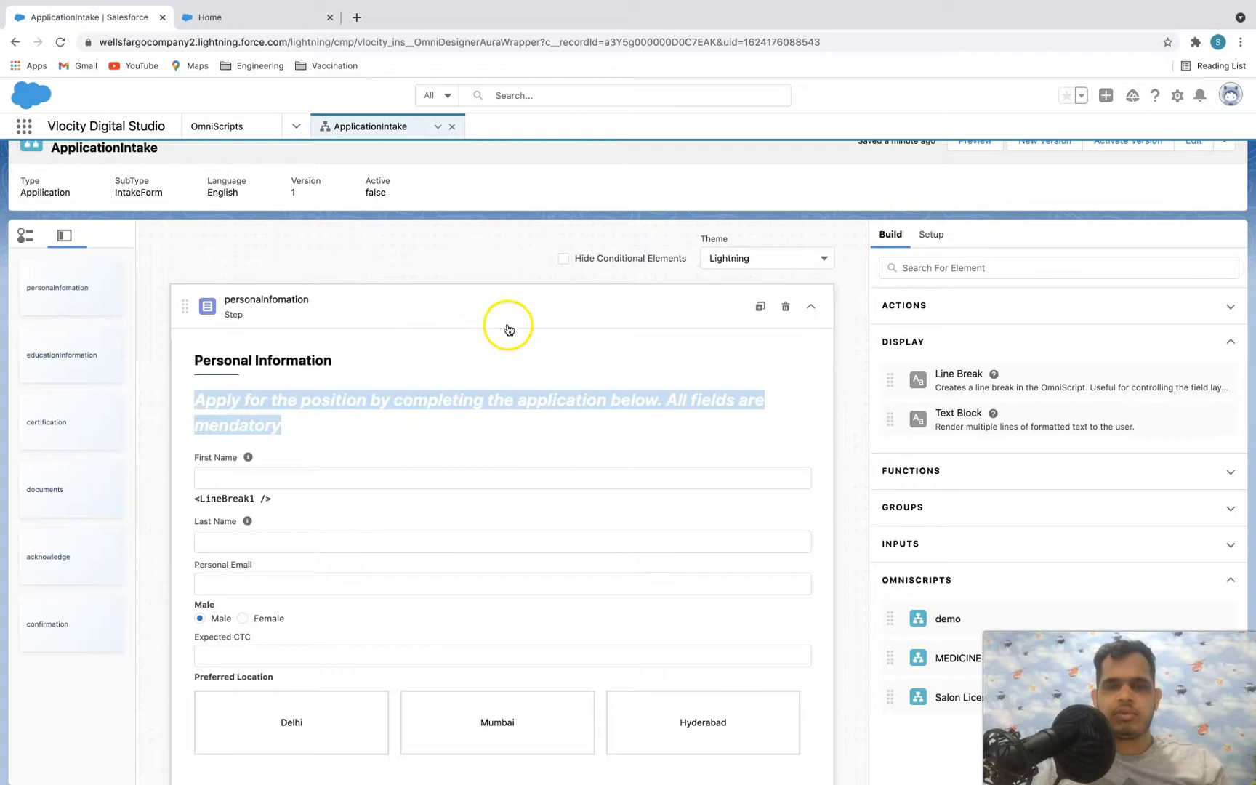
scroll(514, 325, "up", 1)
left_click(268, 12)
left_click(469, 454)
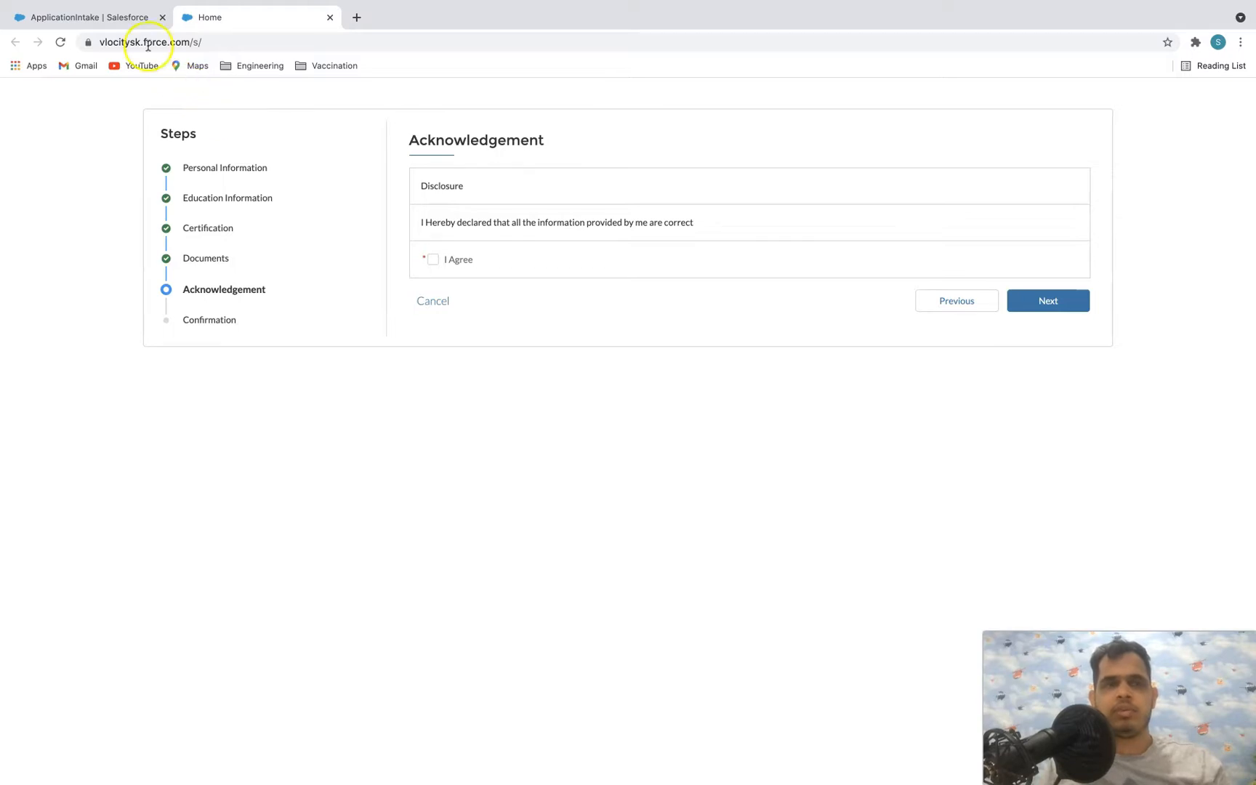
left_click(105, 20)
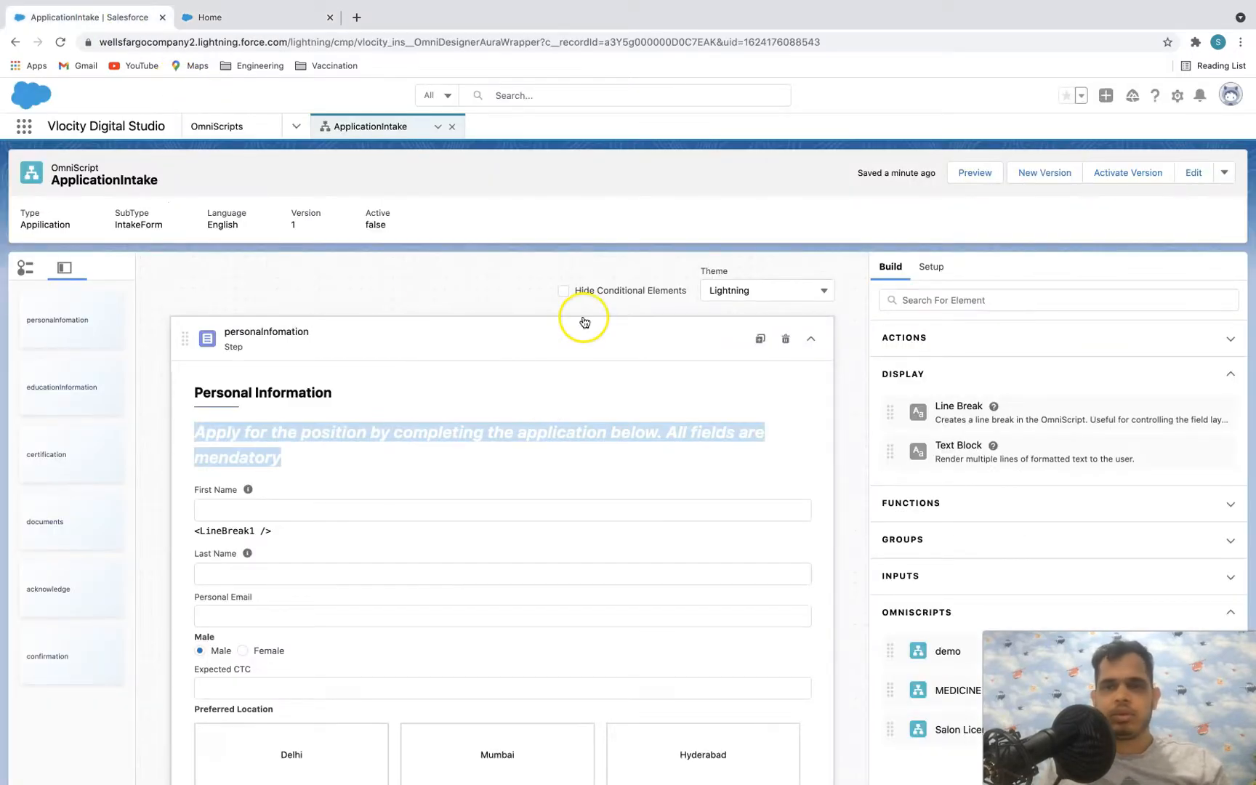